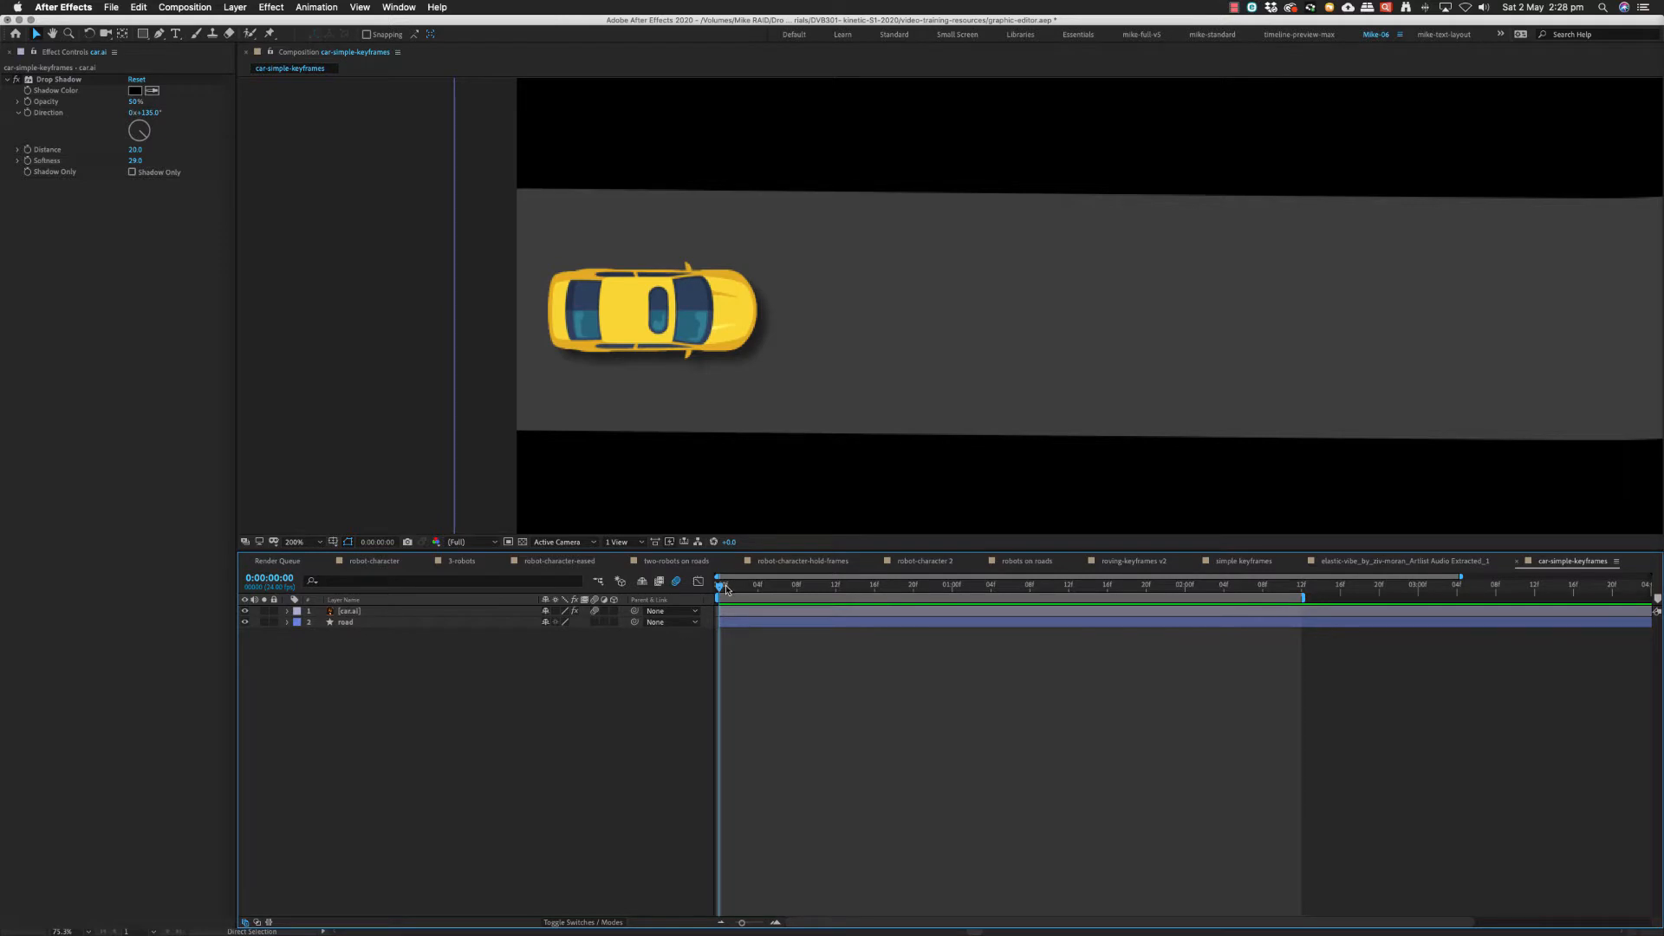
# Step: Reveal the car layer's Position property and set a first position keyframe at 0:00:00:00
pyautogui.moveTo(724, 590)
pyautogui.mouseDown()
pyautogui.moveTo(769, 586)
pyautogui.moveTo(715, 591)
pyautogui.mouseUp()
pyautogui.click(346, 611)
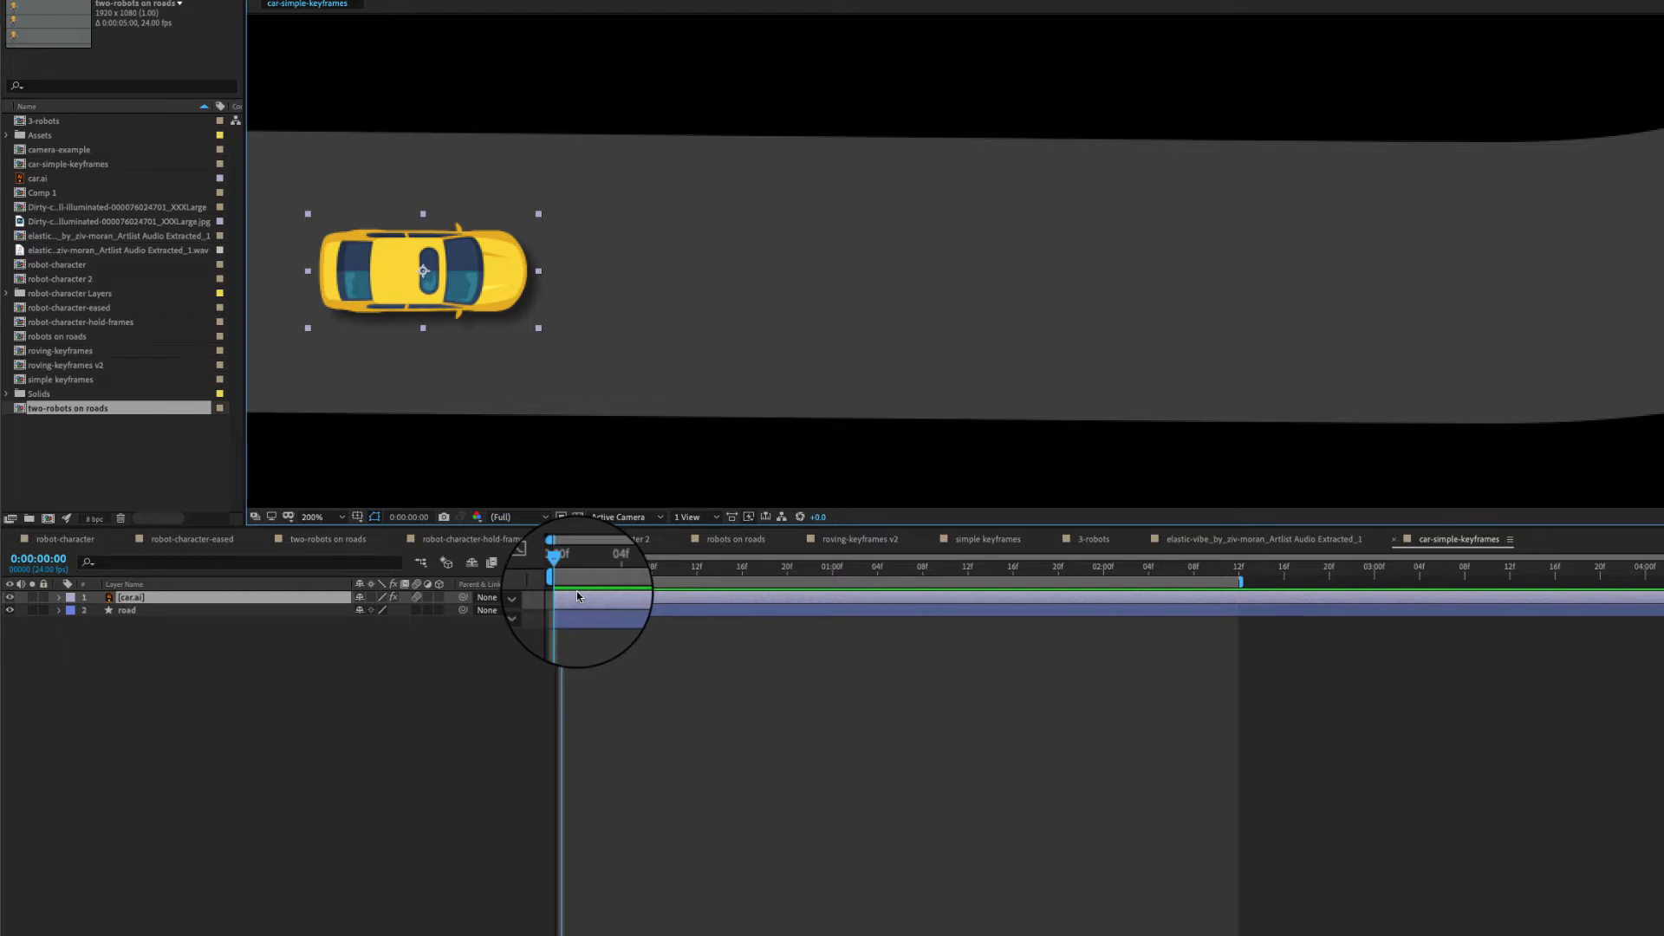
pyautogui.press('p')
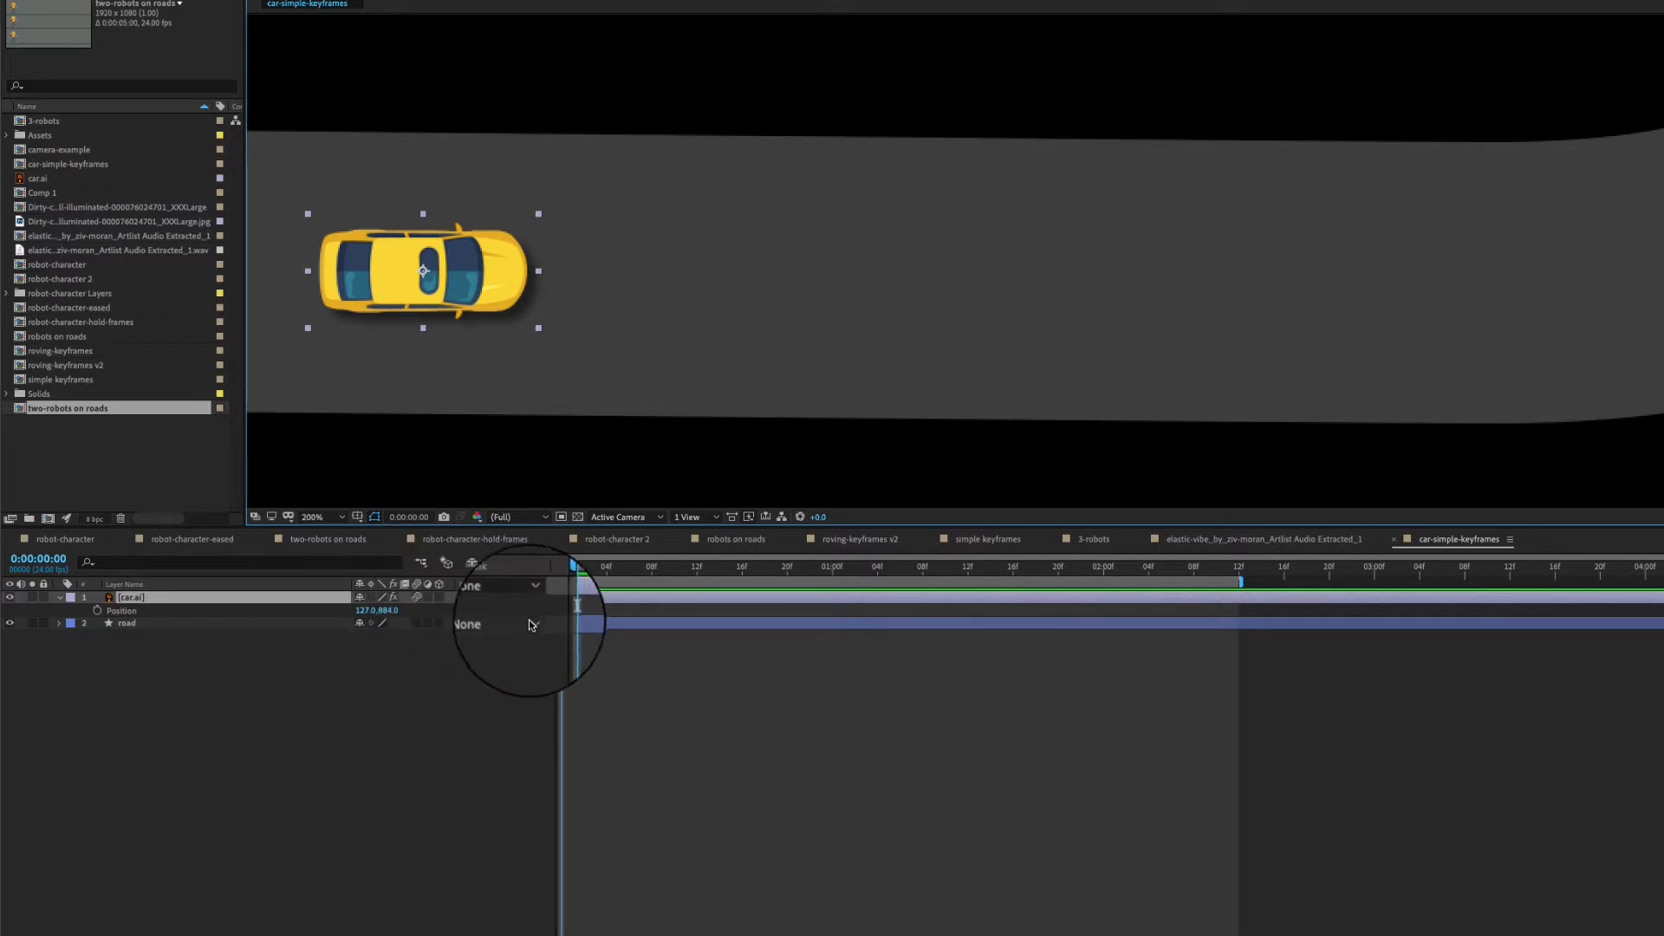
pyautogui.click(98, 610)
pyautogui.hotkey('alt', 'p')
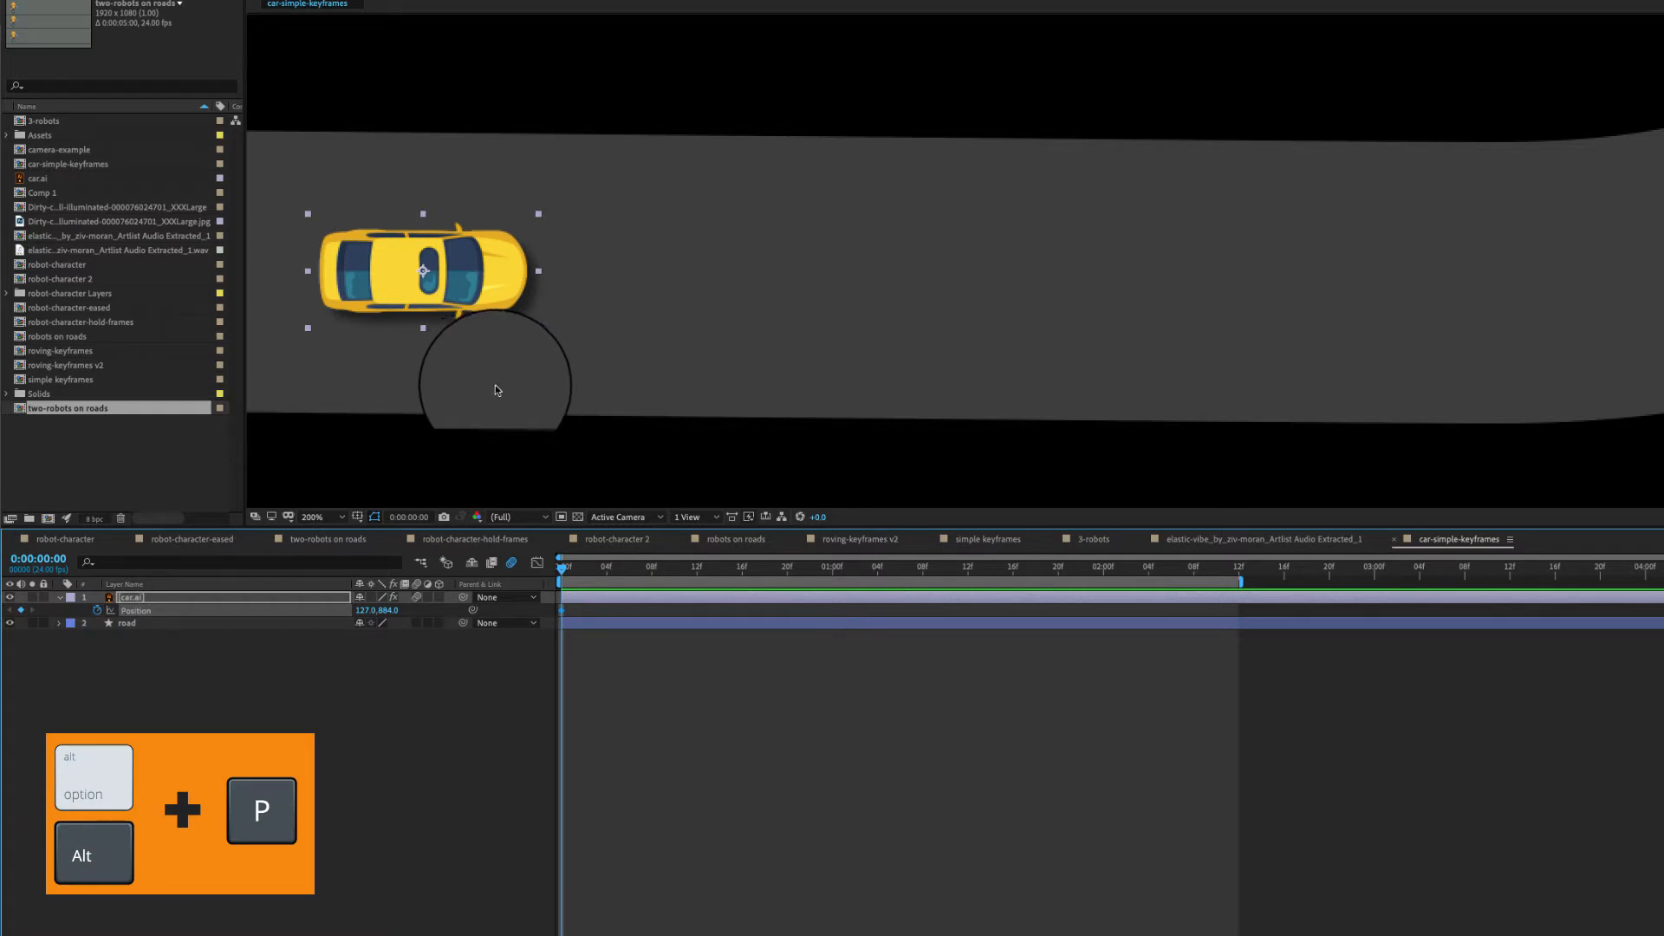
# Step: At 0:00:02:11, move the car horizontally to the far end of the straight road, and play back the motion from the start
pyautogui.moveTo(564, 572); pyautogui.dragTo(1228, 572)
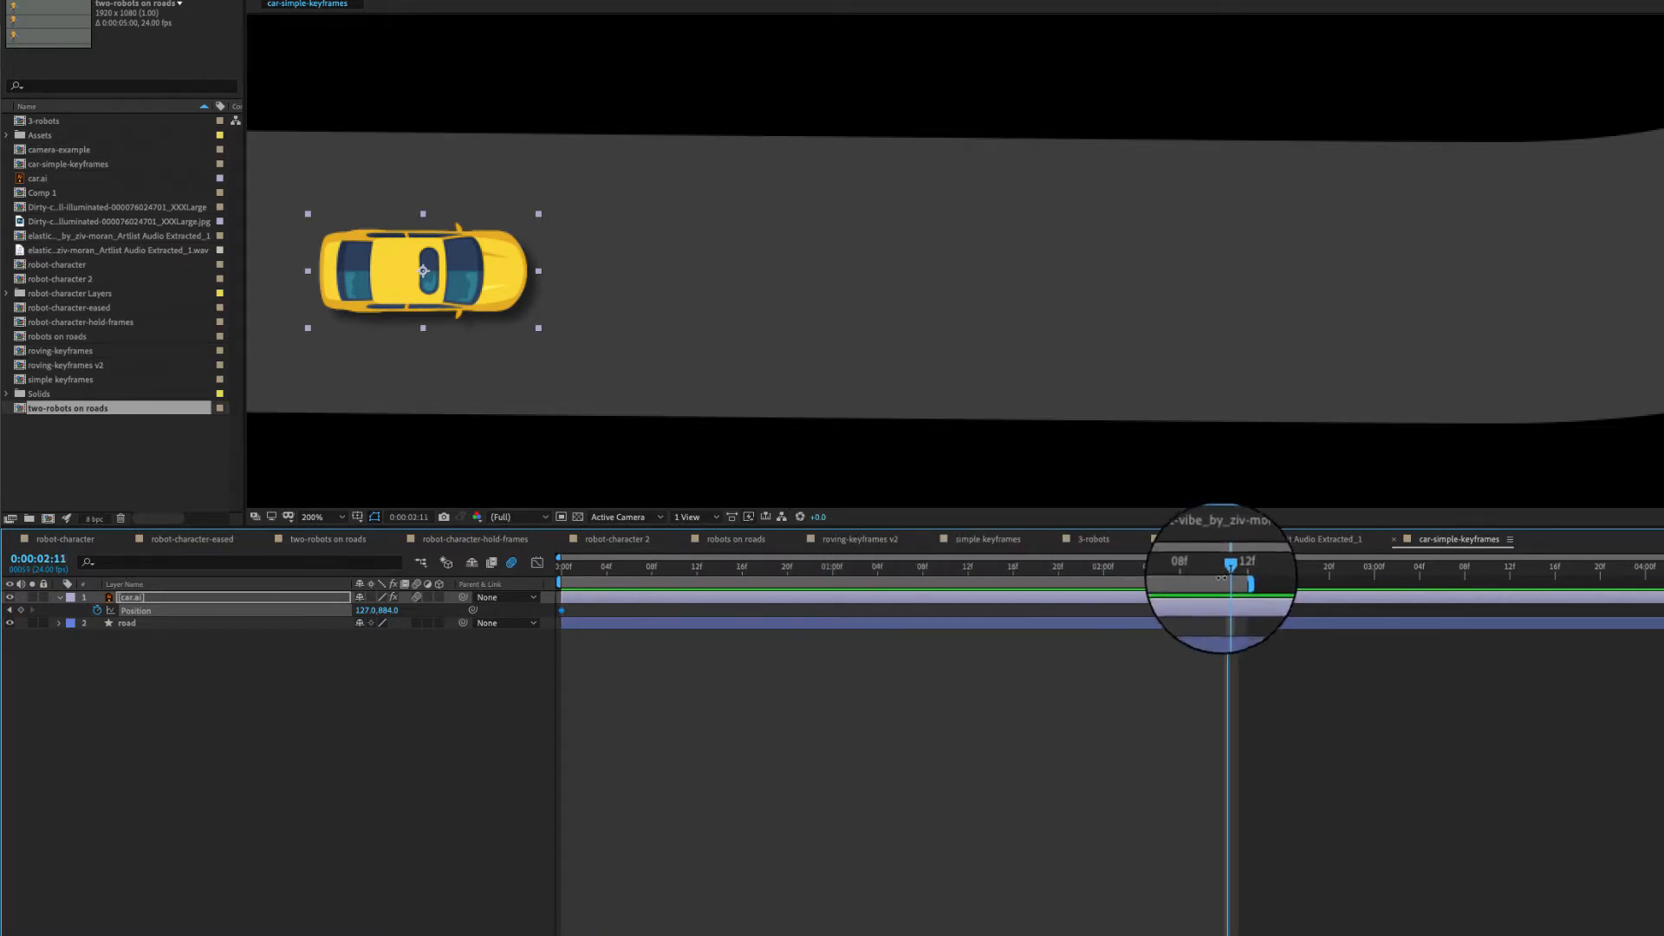
pyautogui.moveTo(388, 290); pyautogui.dragTo(1515, 293)
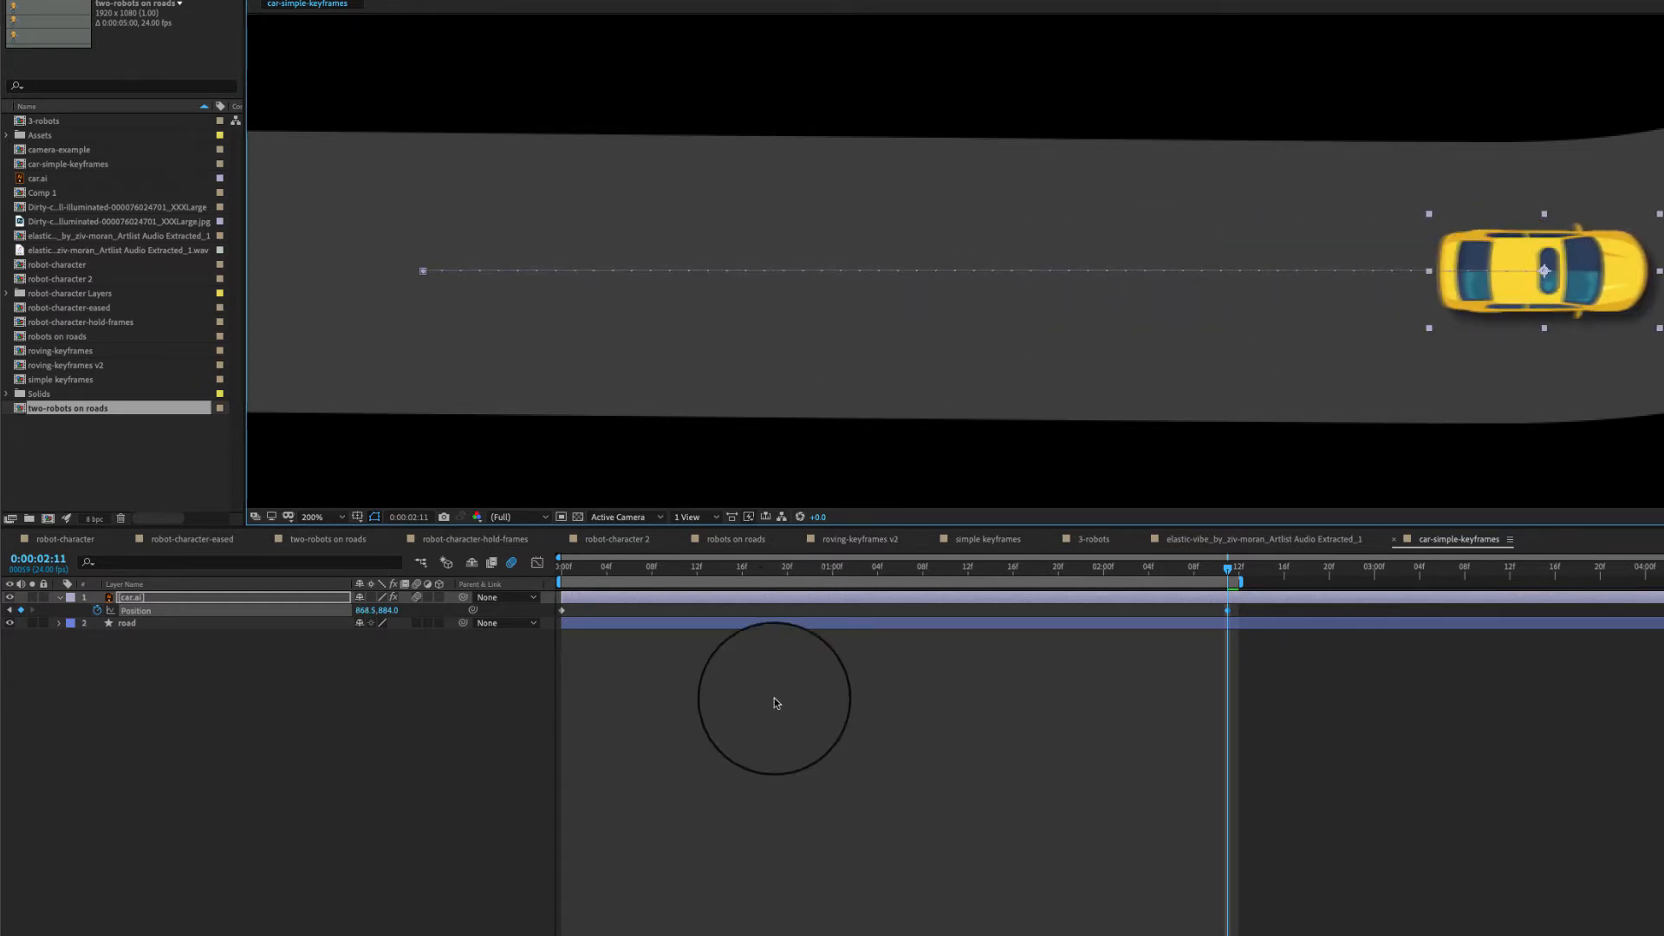
pyautogui.moveTo(810, 570); pyautogui.dragTo(559, 574)
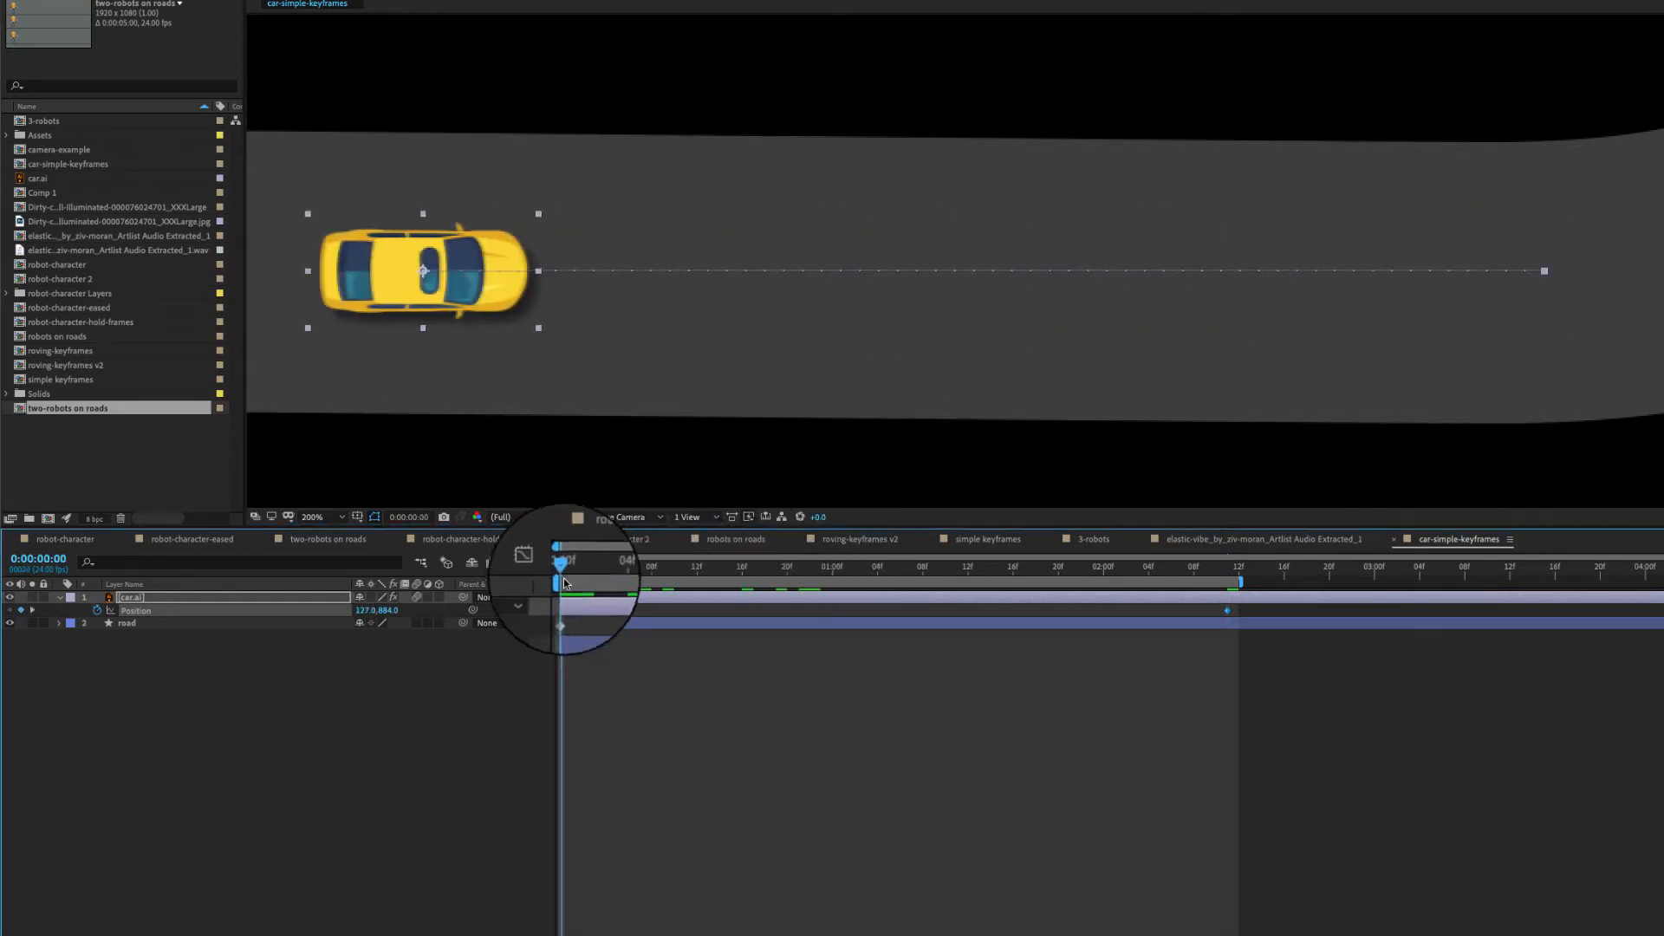
pyautogui.press('space')
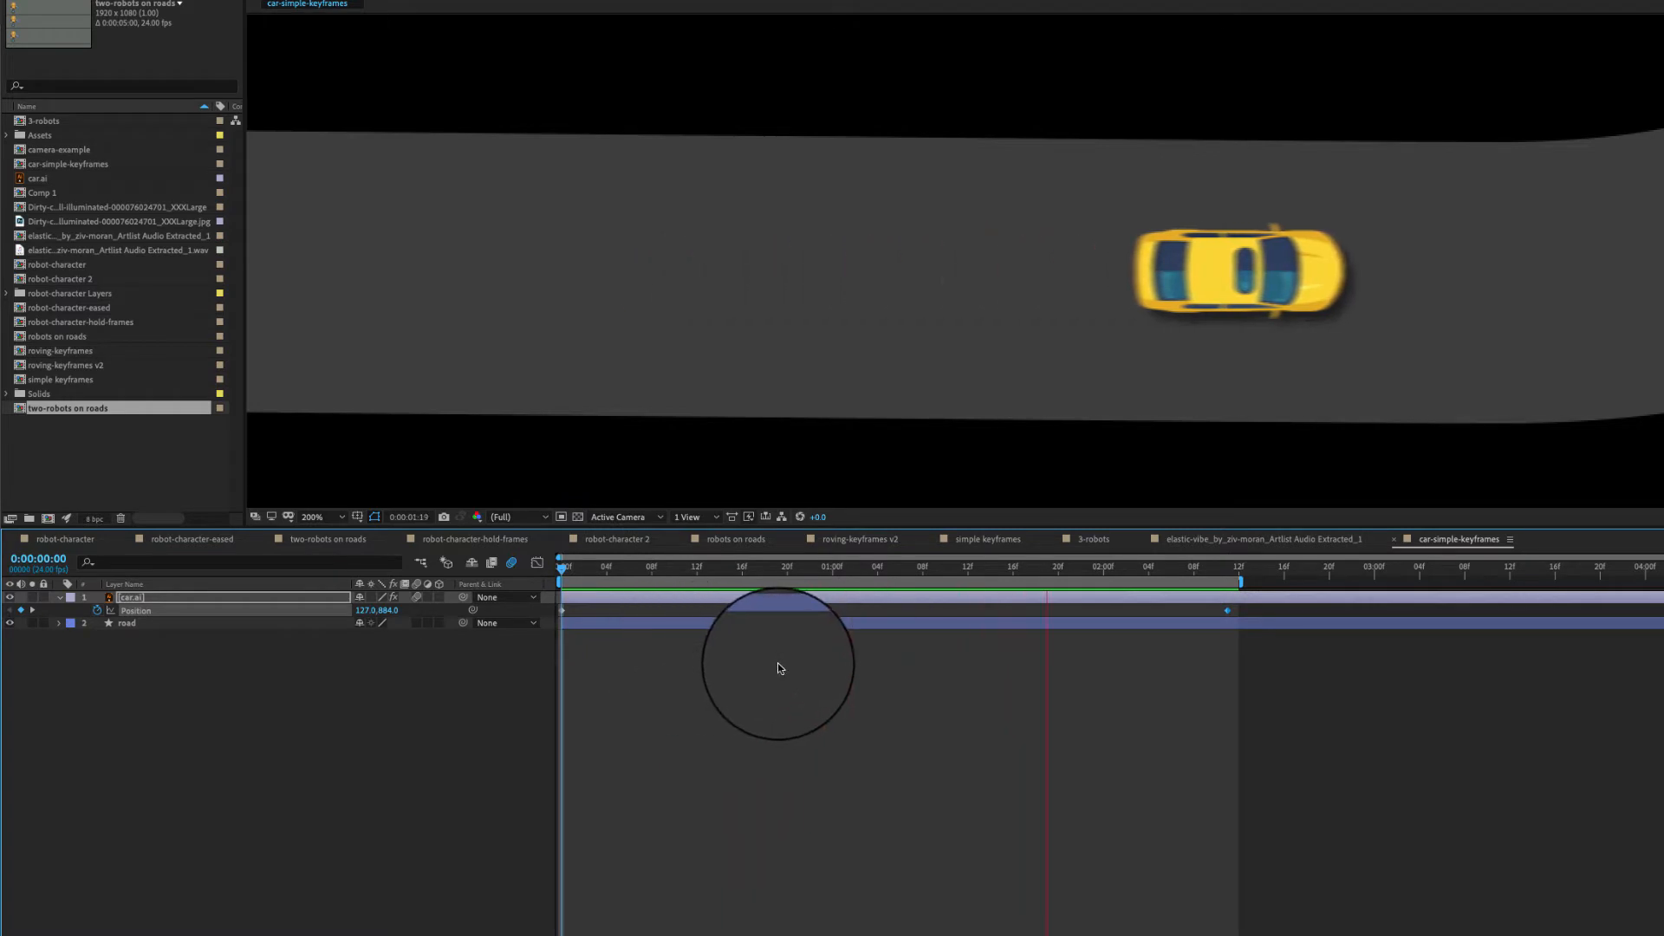
# Step: Return to the first frame and open the Keyframe Interpolation settings of the first position keyframe
pyautogui.click(1028, 575)
pyautogui.moveTo(1026, 572); pyautogui.dragTo(553, 575)
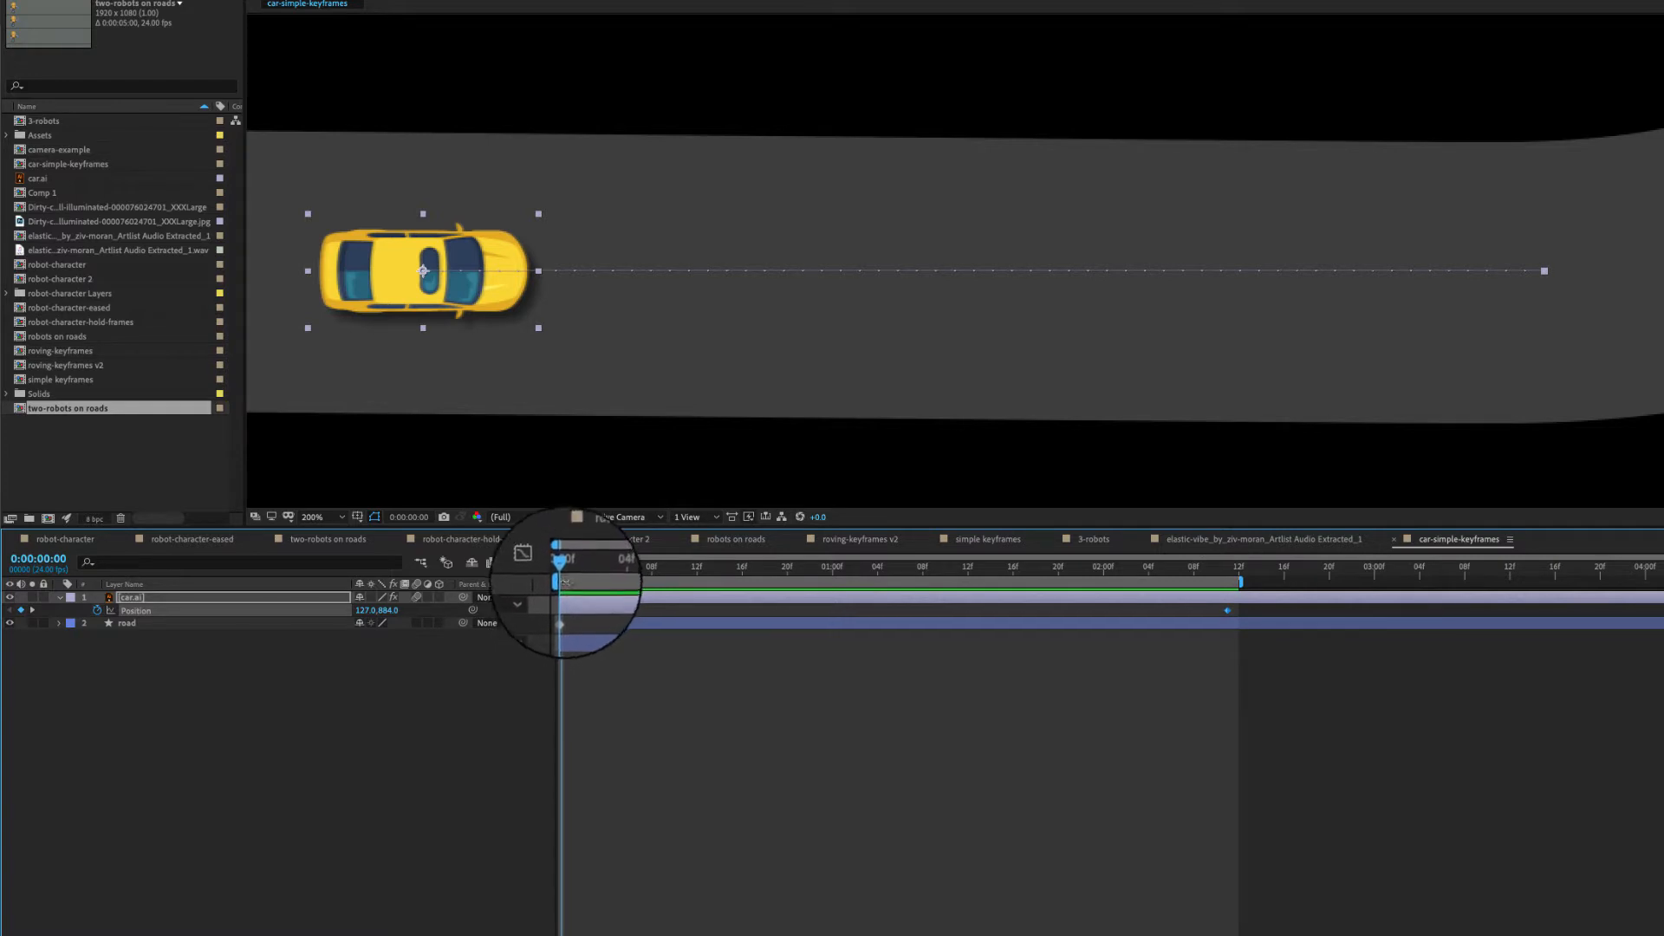
pyautogui.moveTo(562, 574)
pyautogui.mouseDown()
pyautogui.moveTo(1244, 573)
pyautogui.moveTo(562, 579)
pyautogui.mouseUp()
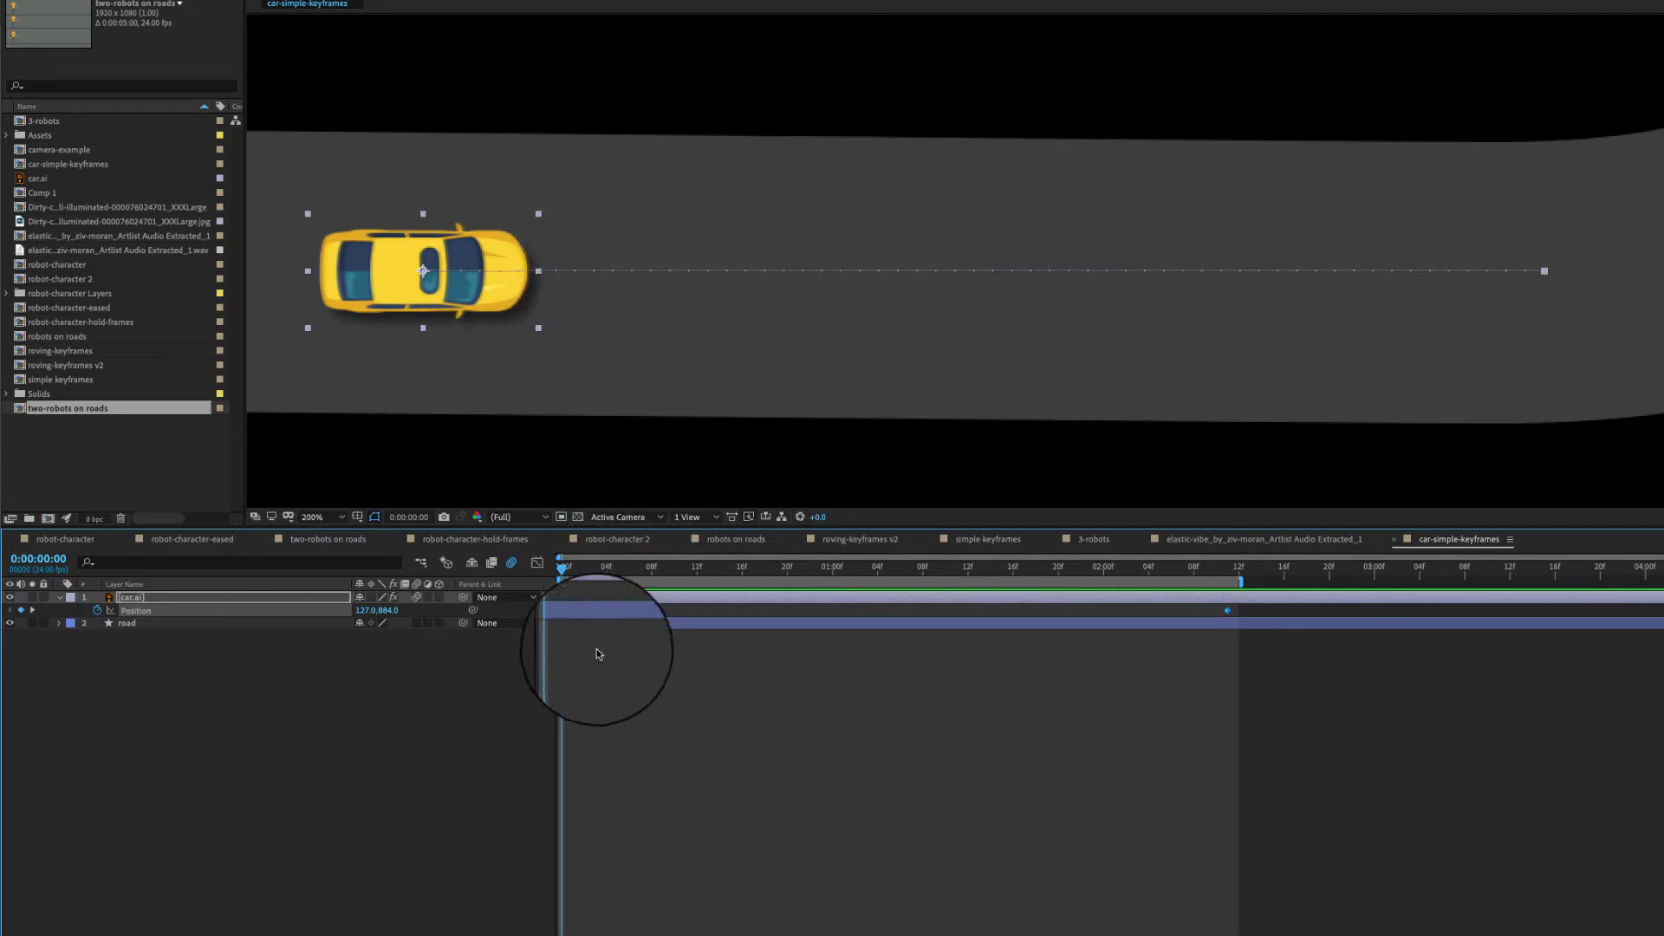
pyautogui.rightClick(562, 611)
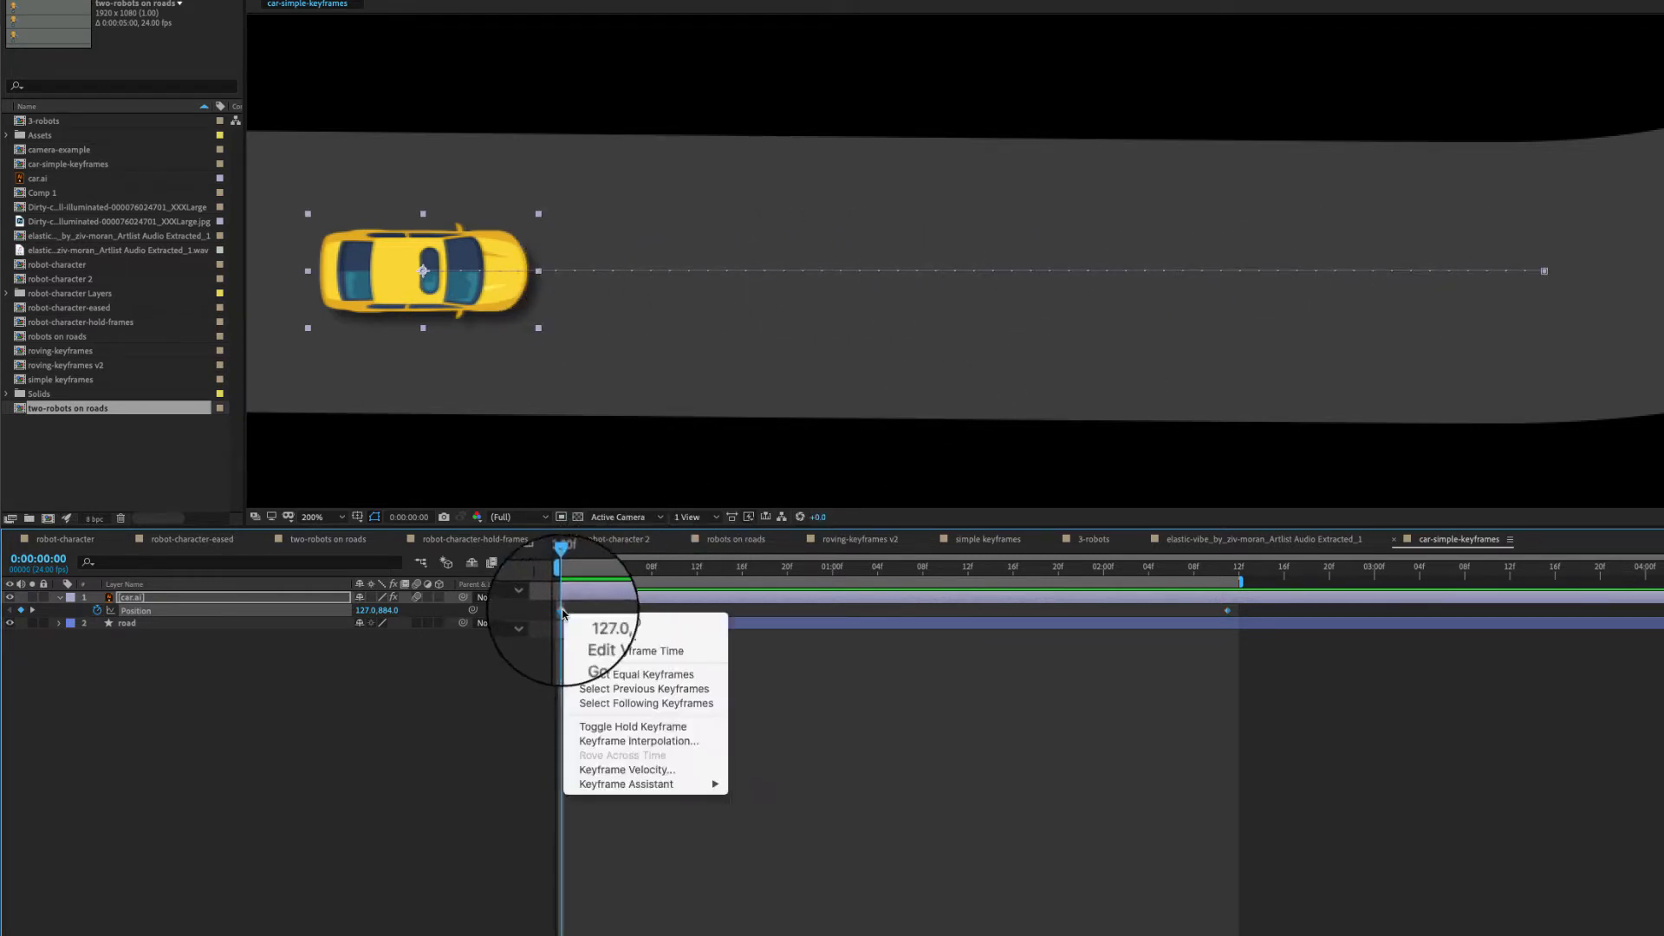
pyautogui.click(618, 742)
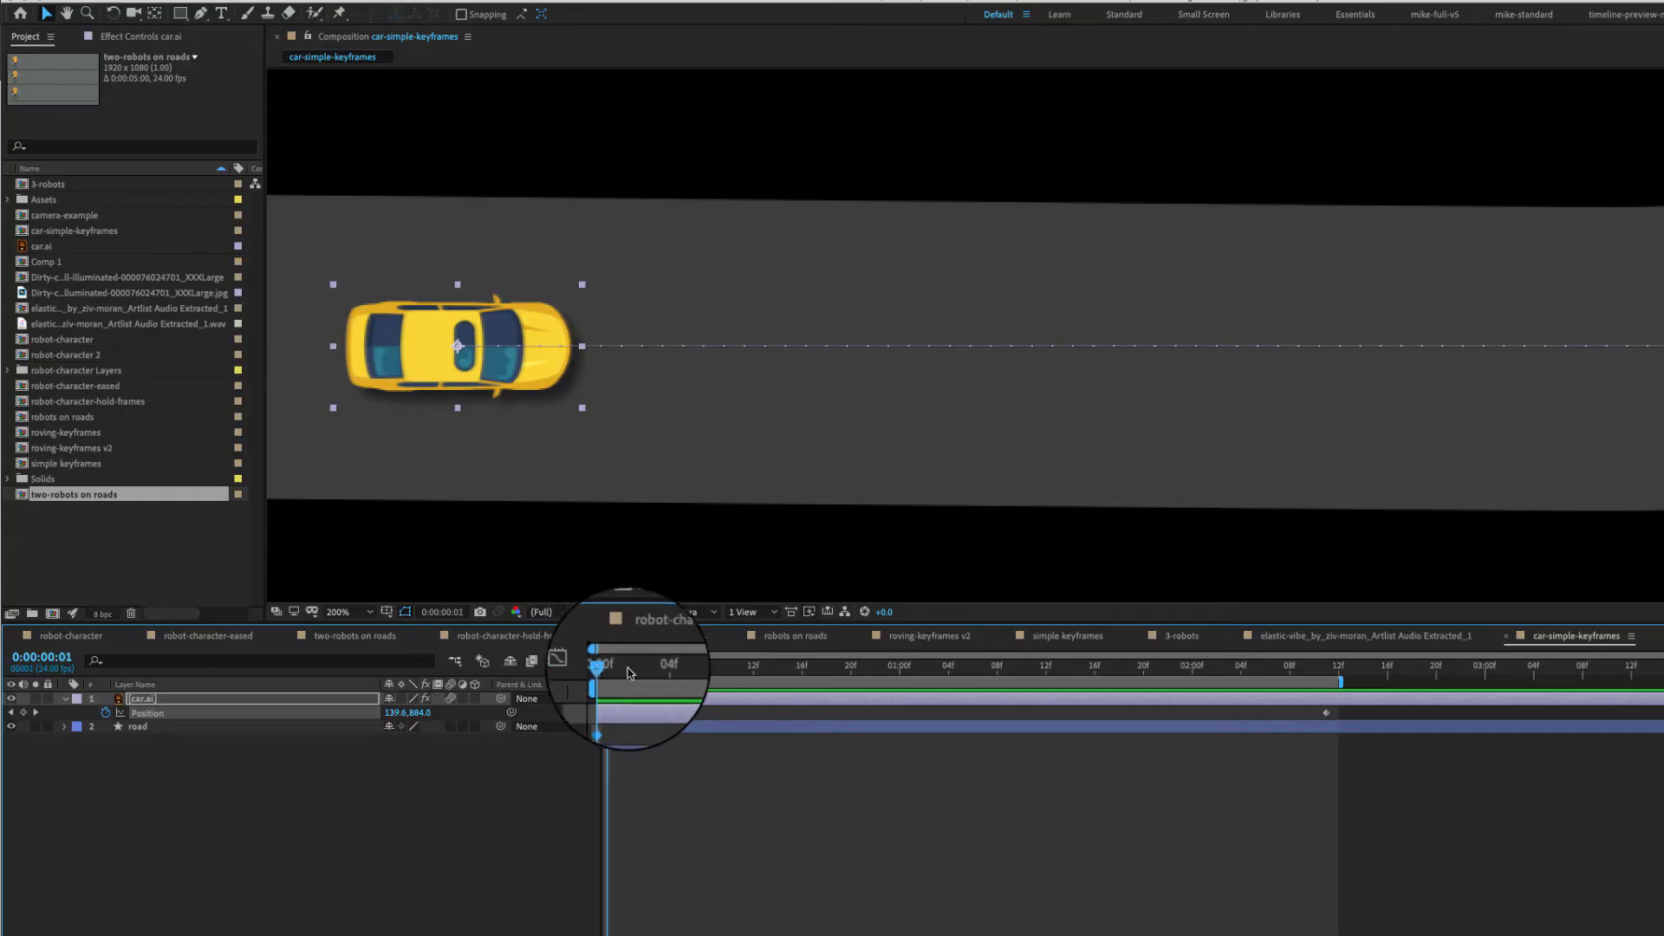
# Step: Apply Easy Ease to the car's first position keyframe
pyautogui.press('space')
pyautogui.click(650, 783)
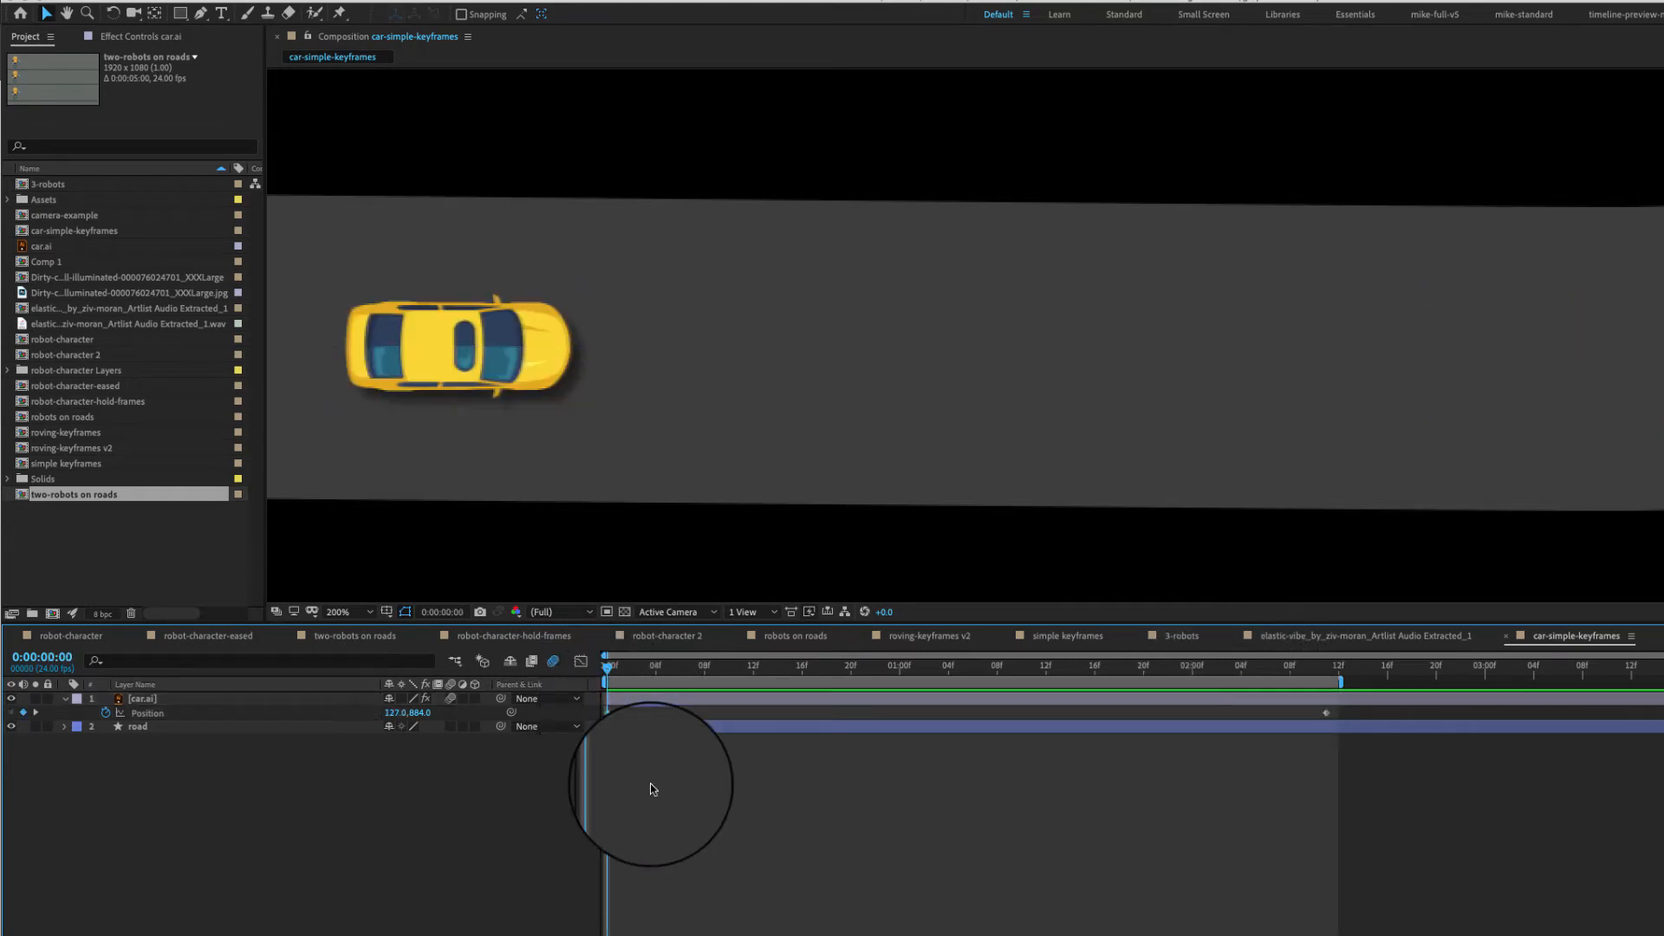
pyautogui.click(609, 714)
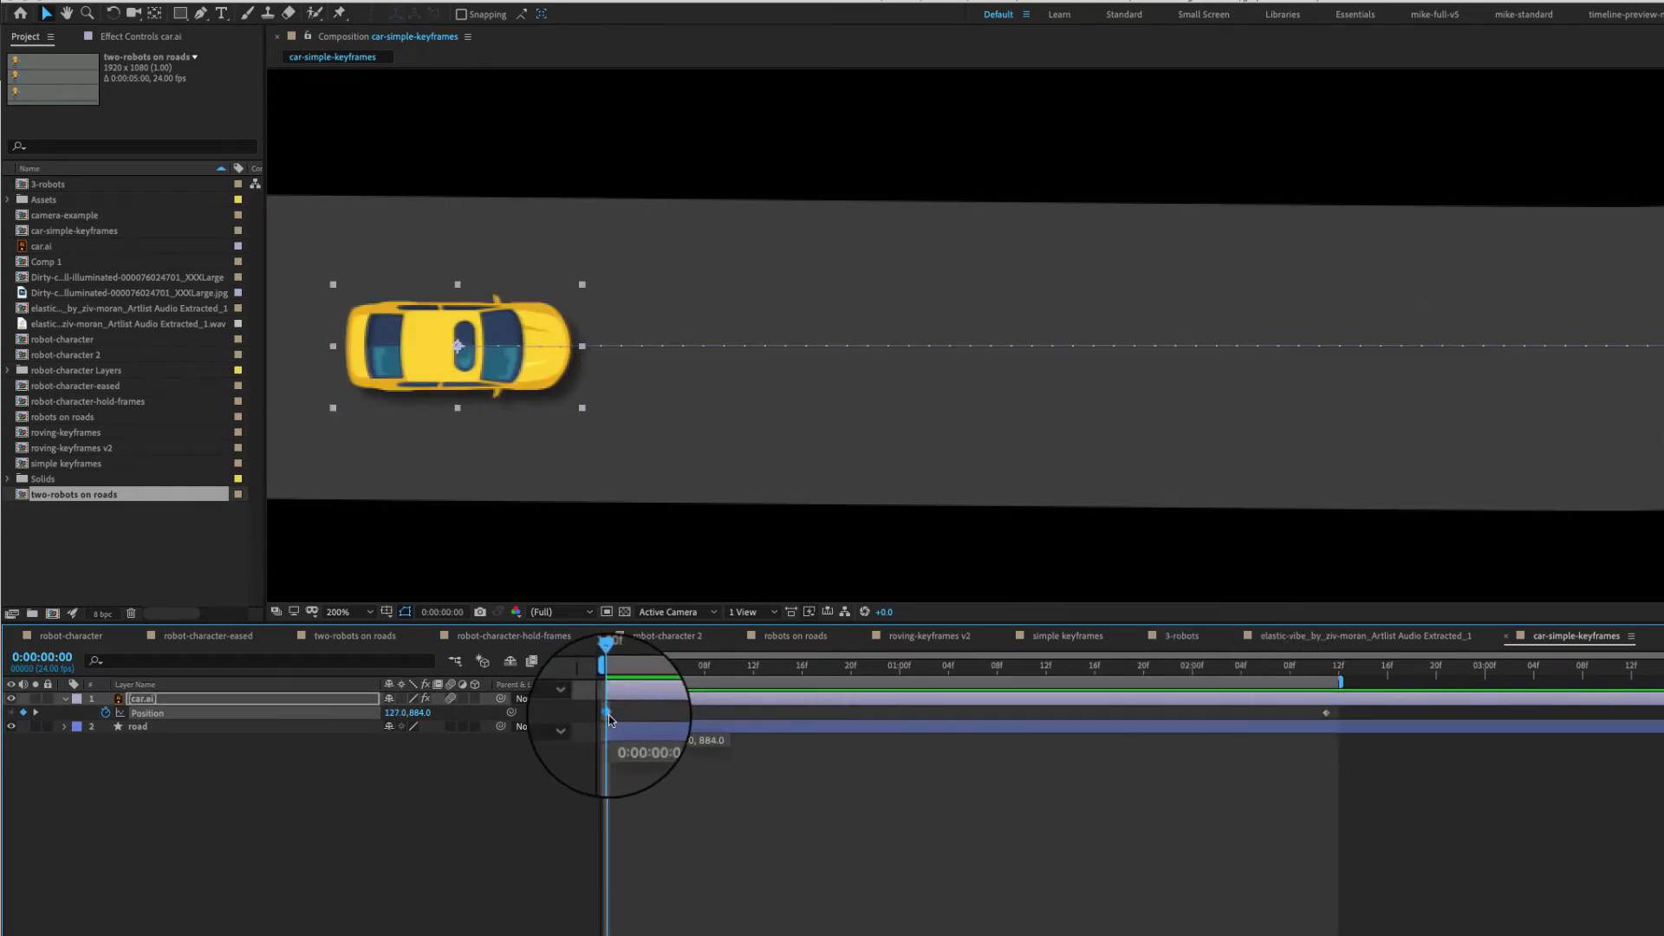
pyautogui.rightClick(608, 715)
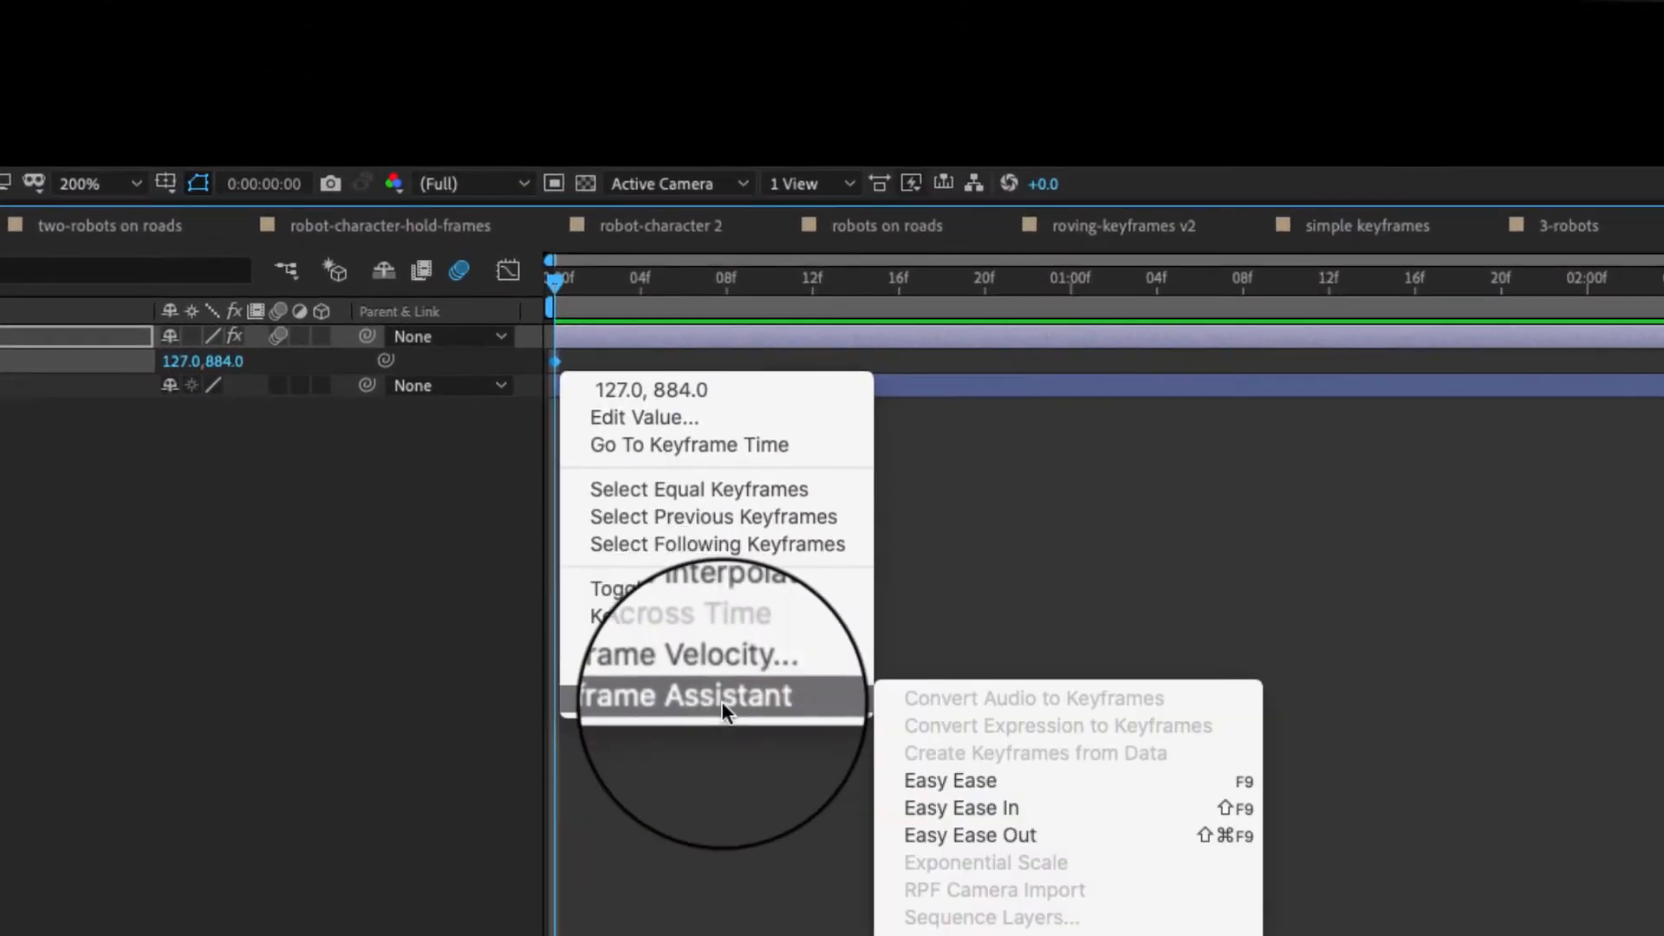
pyautogui.moveTo(671, 826)
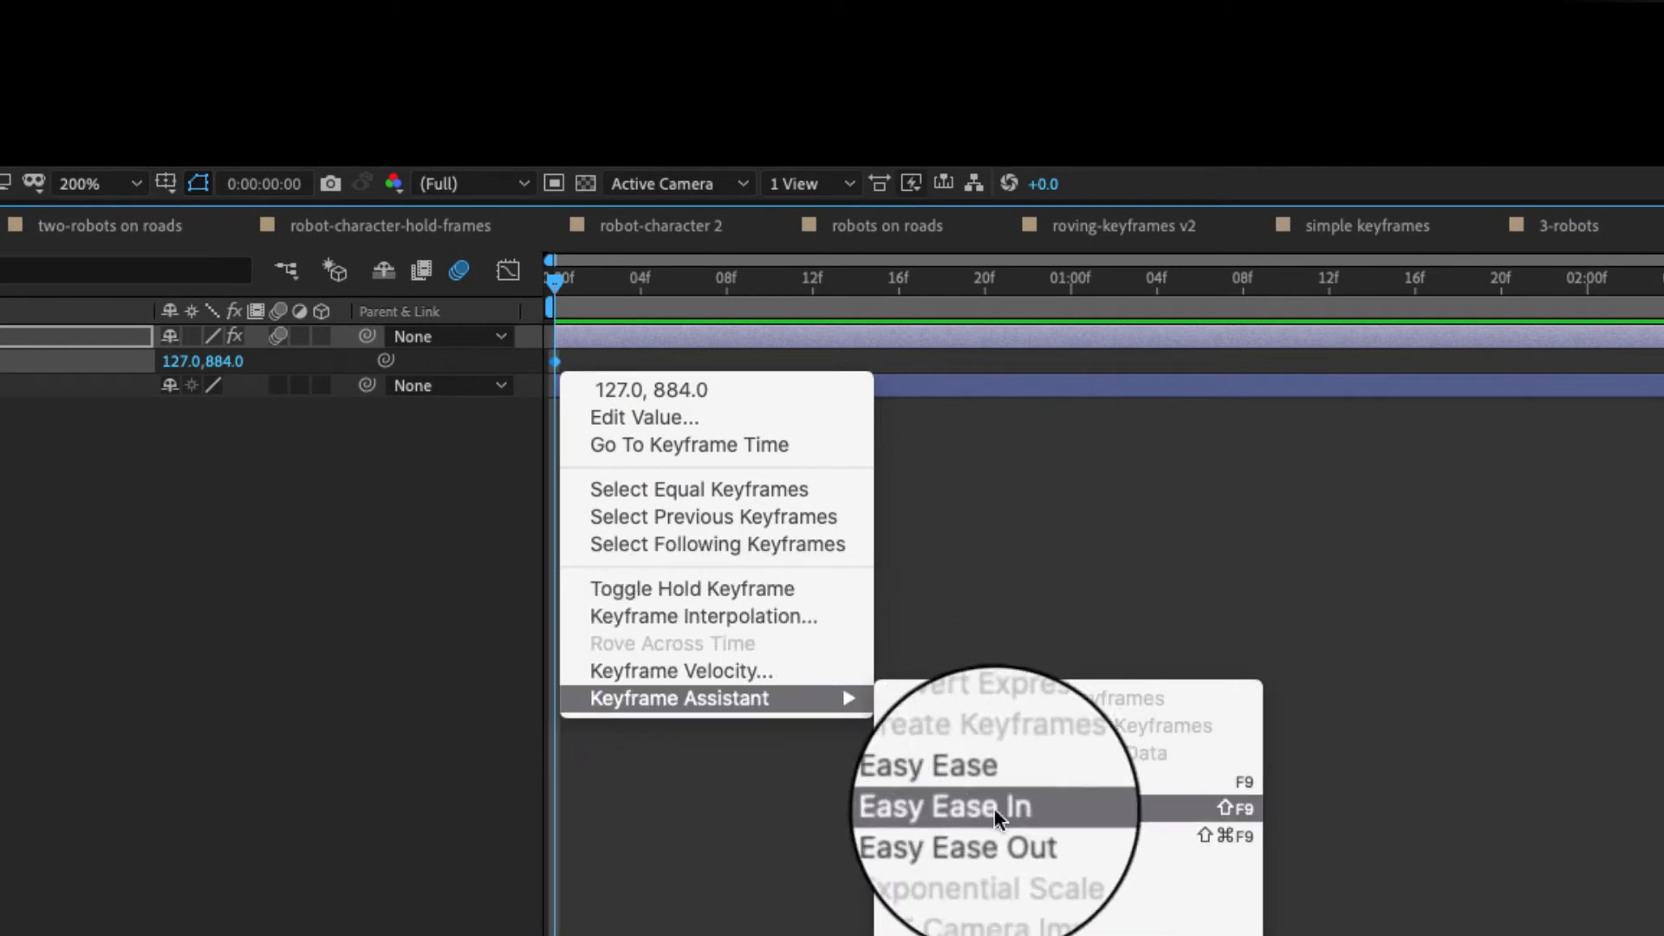
pyautogui.click(969, 778)
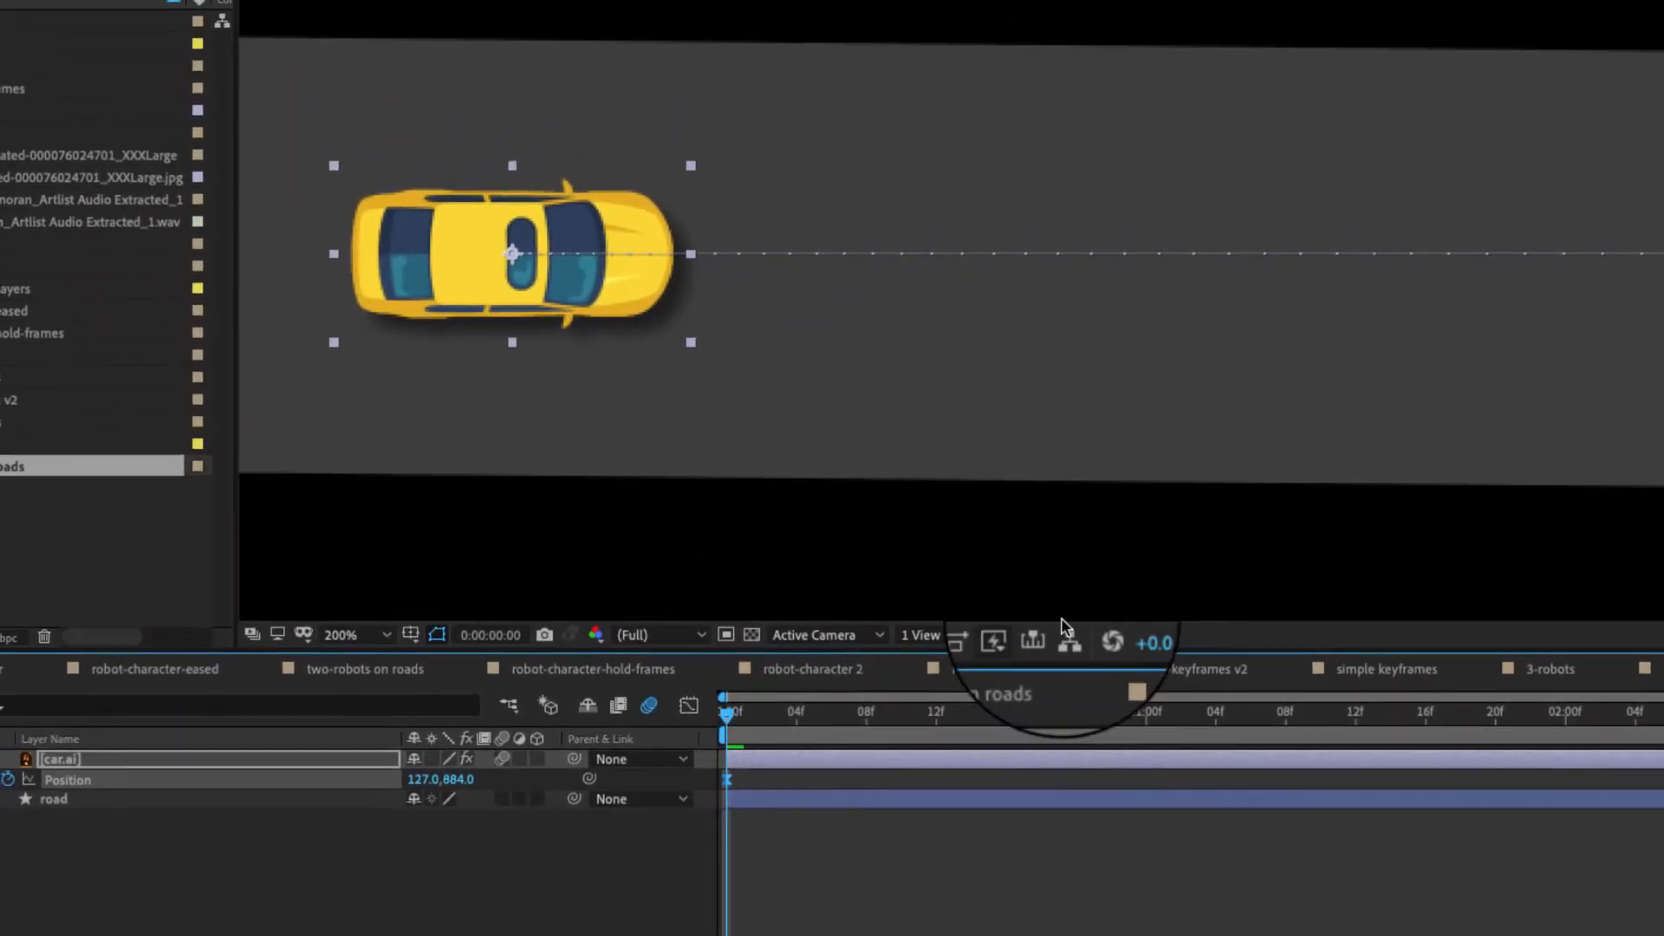
# Step: Scrub through and play back the eased car motion, finishing at the first frame
pyautogui.moveTo(845, 715); pyautogui.dragTo(1234, 715)
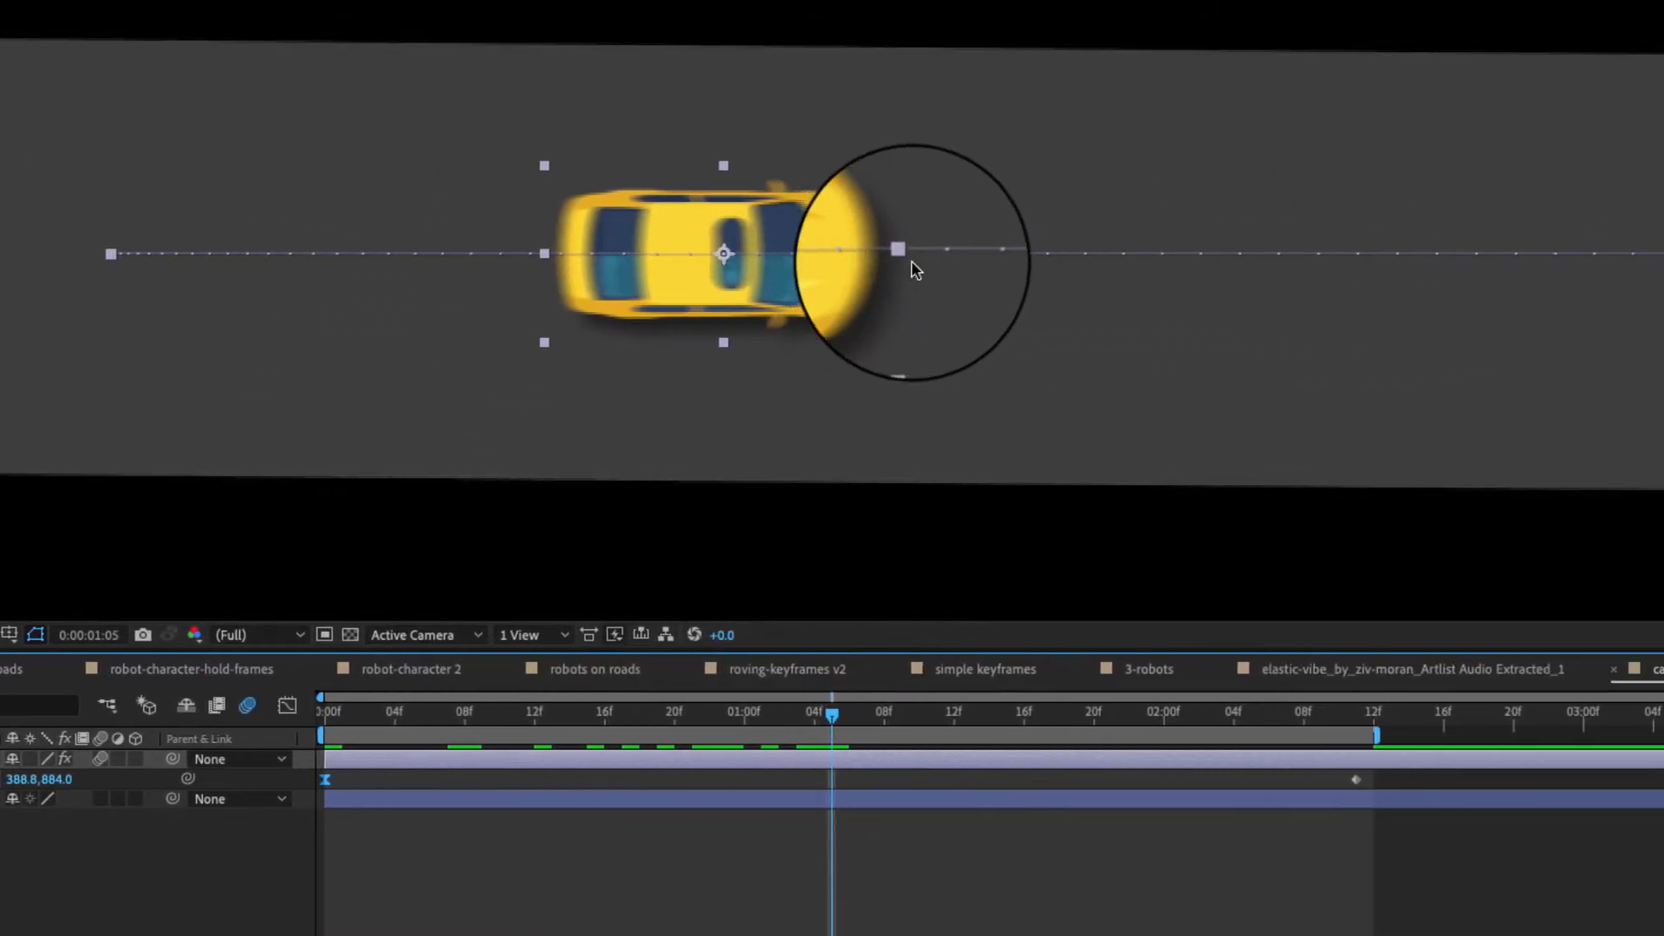
pyautogui.moveTo(1006, 715); pyautogui.dragTo(10, 716)
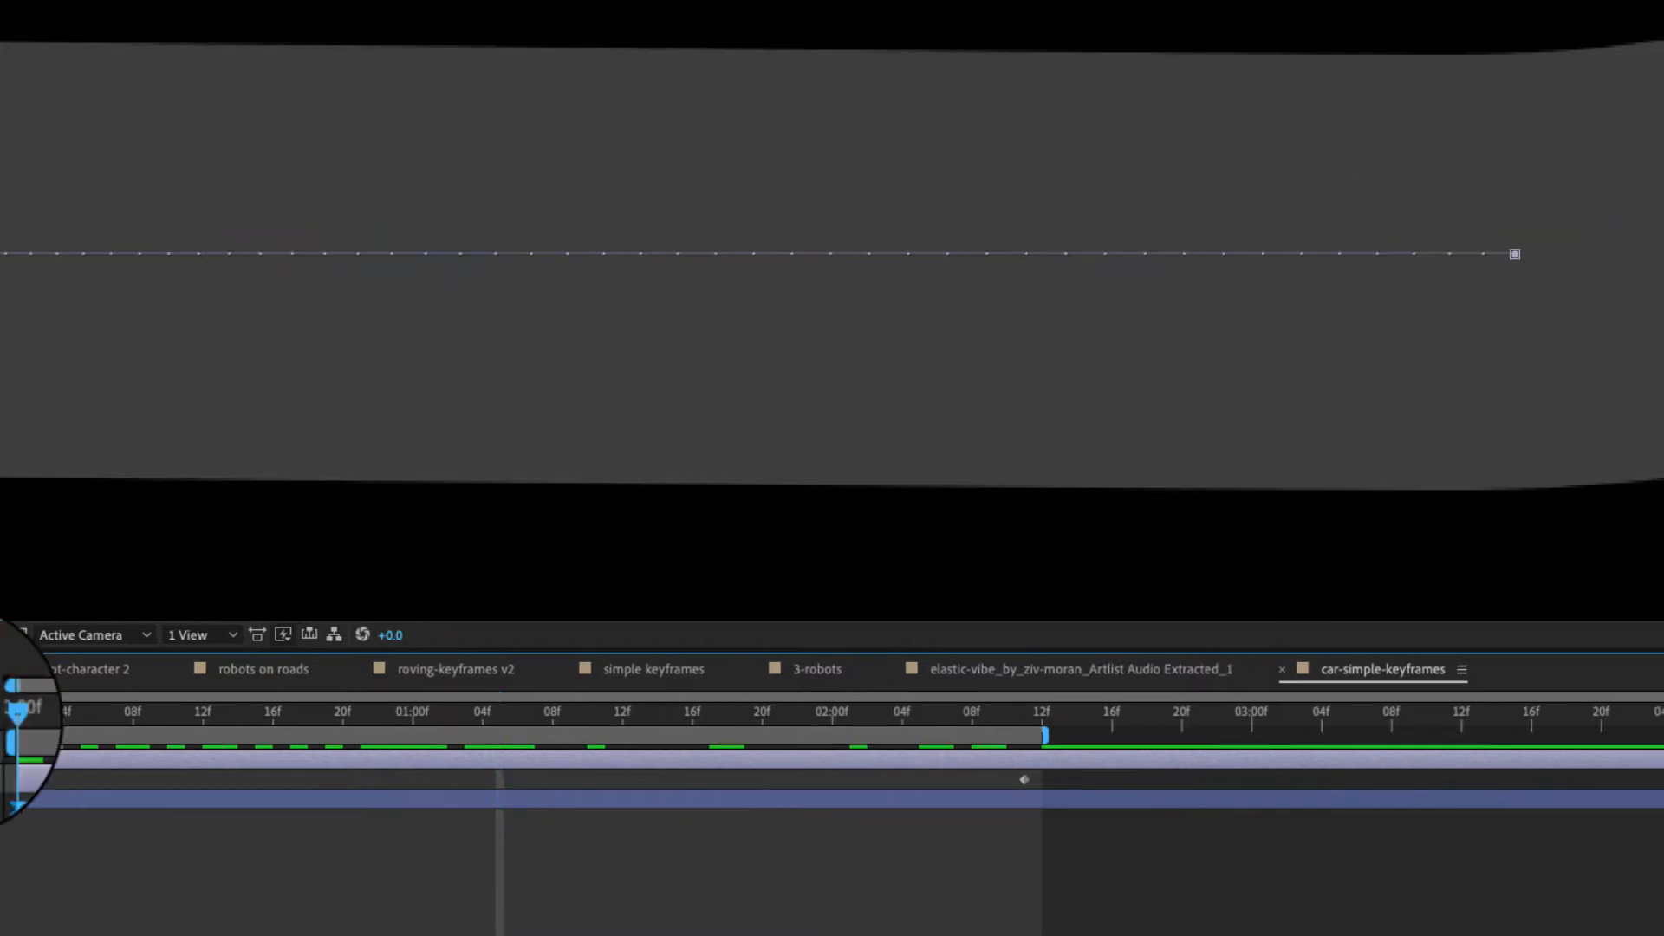
pyautogui.press('space')
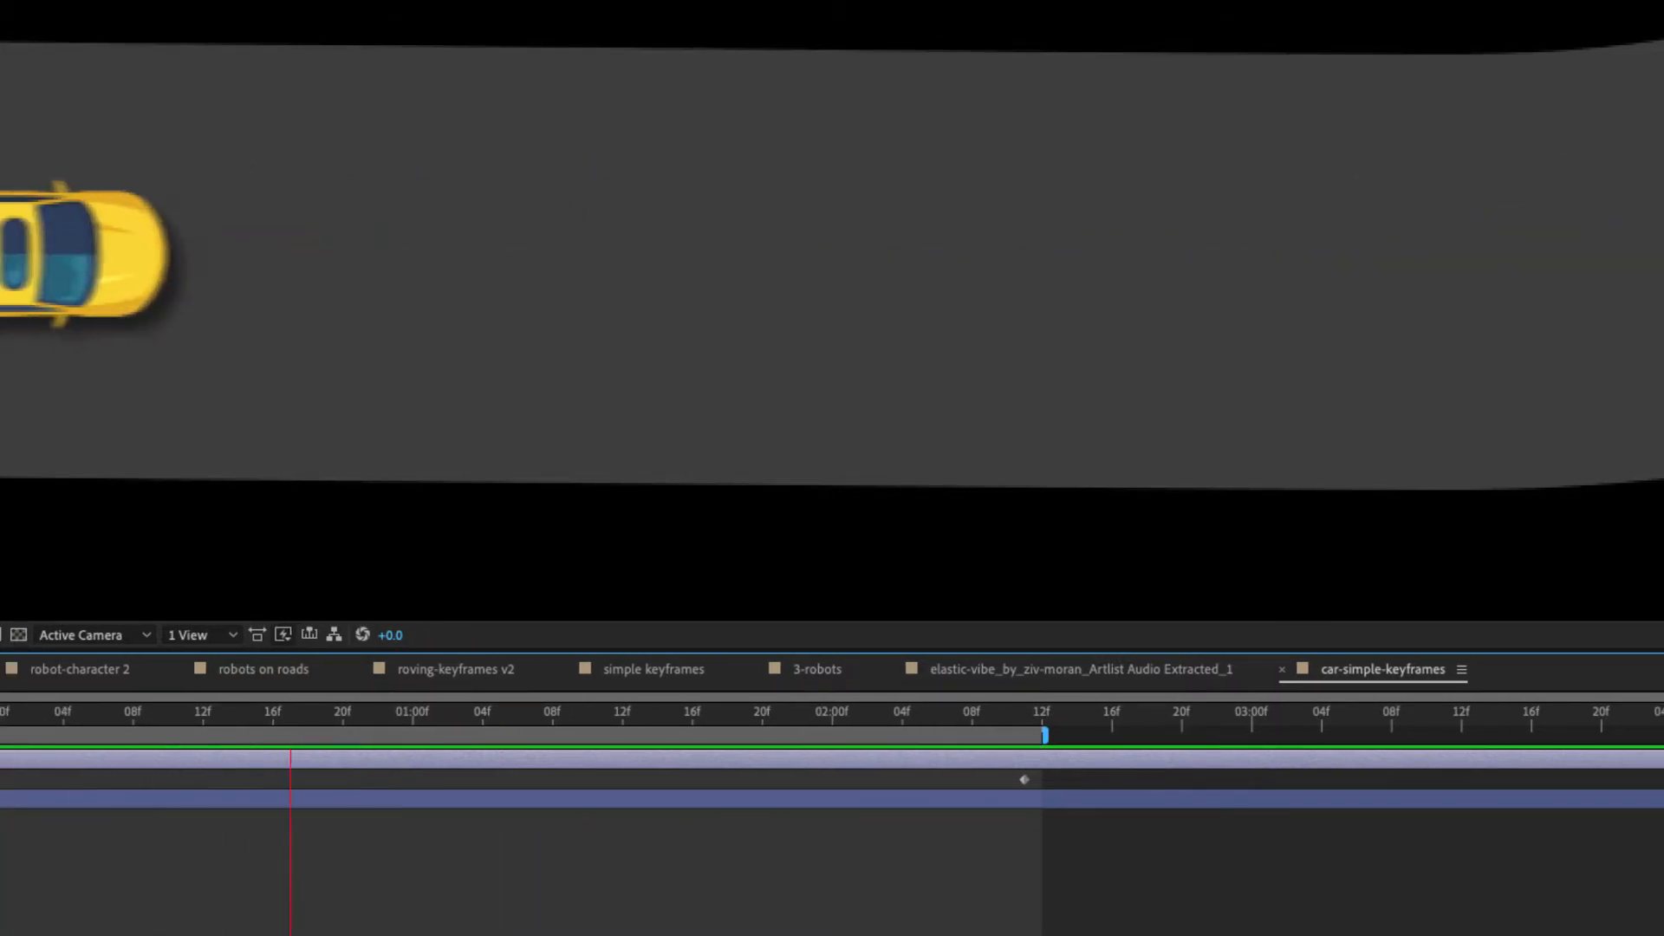
pyautogui.press('space')
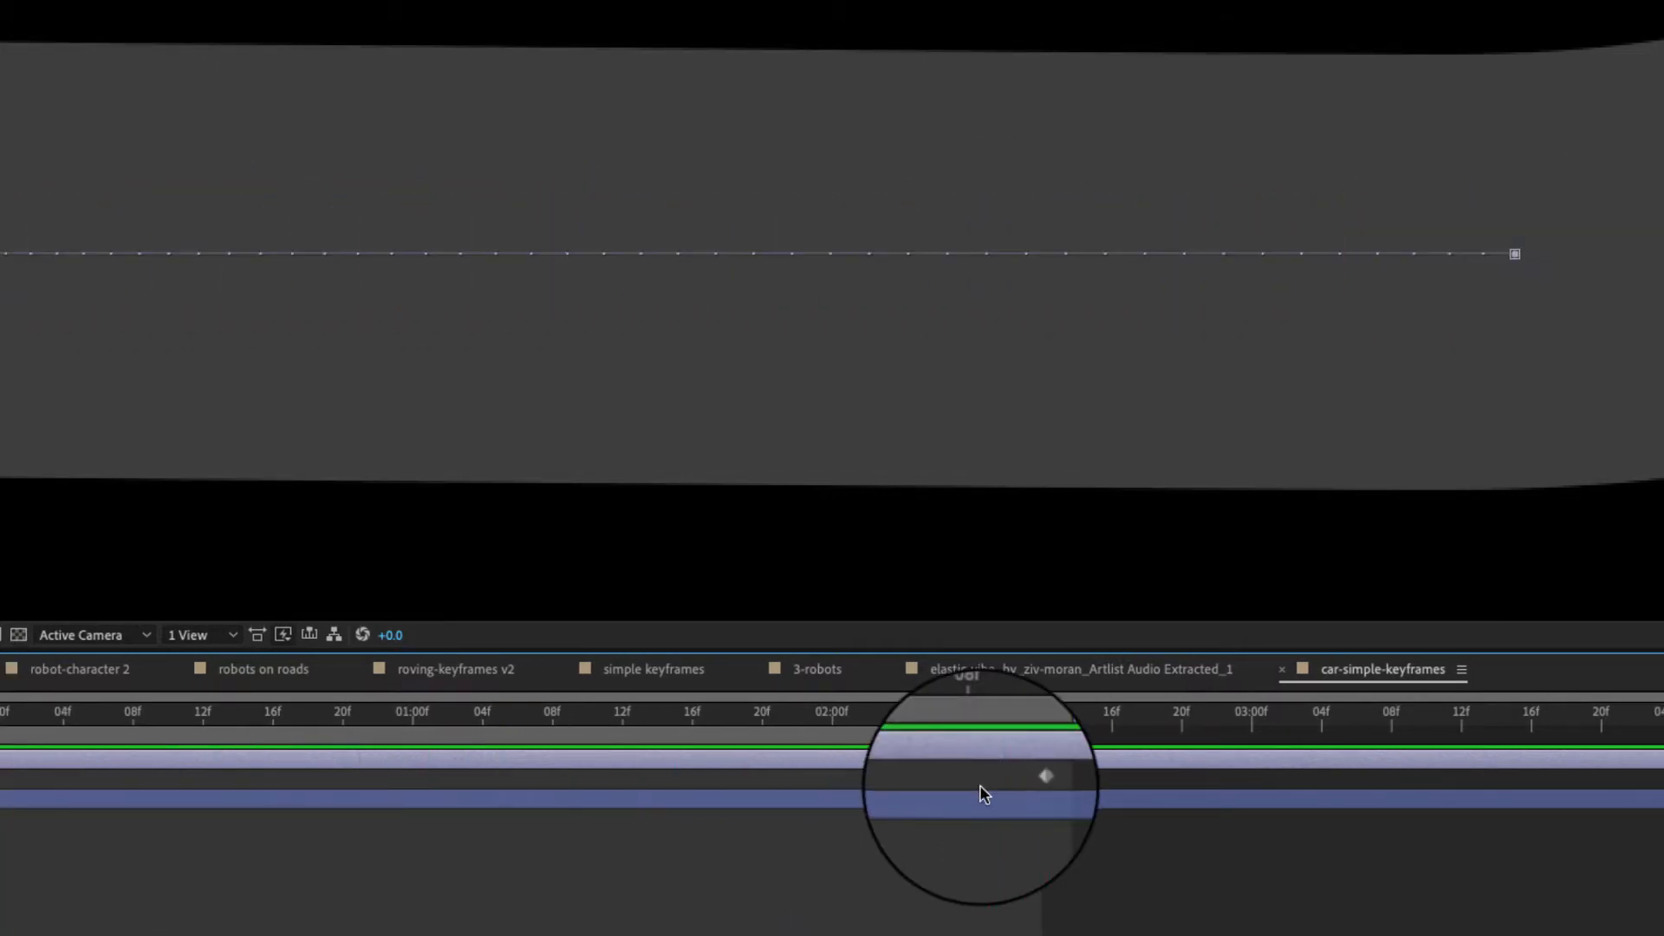
pyautogui.moveTo(990, 714); pyautogui.dragTo(1, 717)
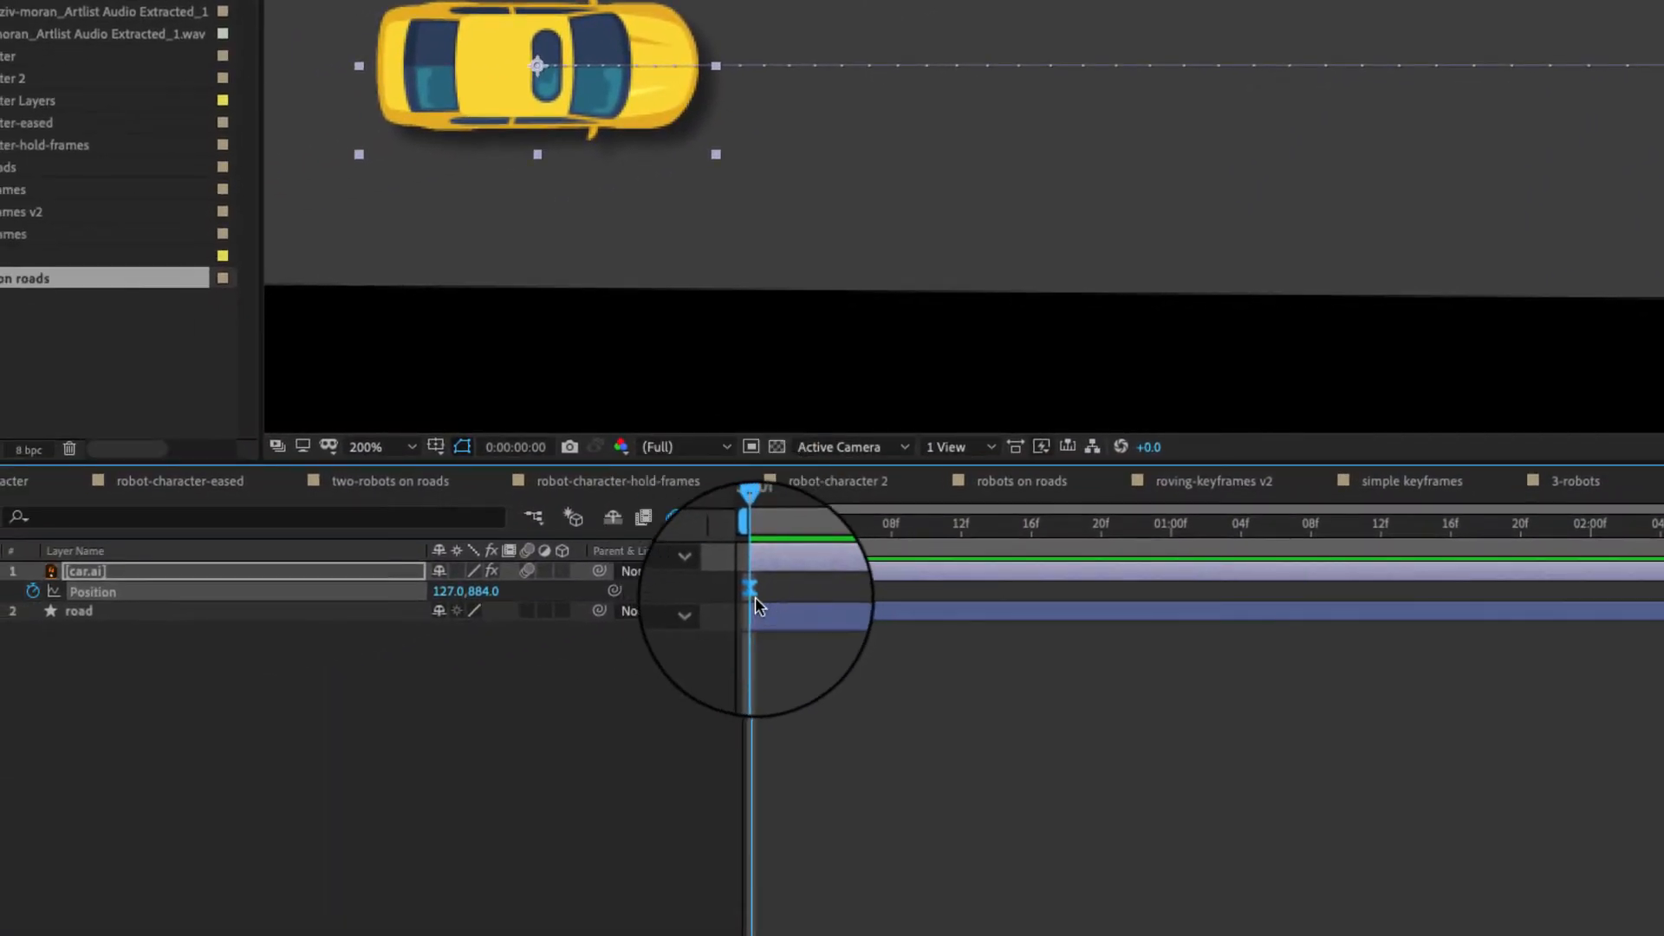
# Step: Open Keyframe Interpolation for the eased first keyframe and show the Temporal Interpolation options
pyautogui.rightClick(751, 592)
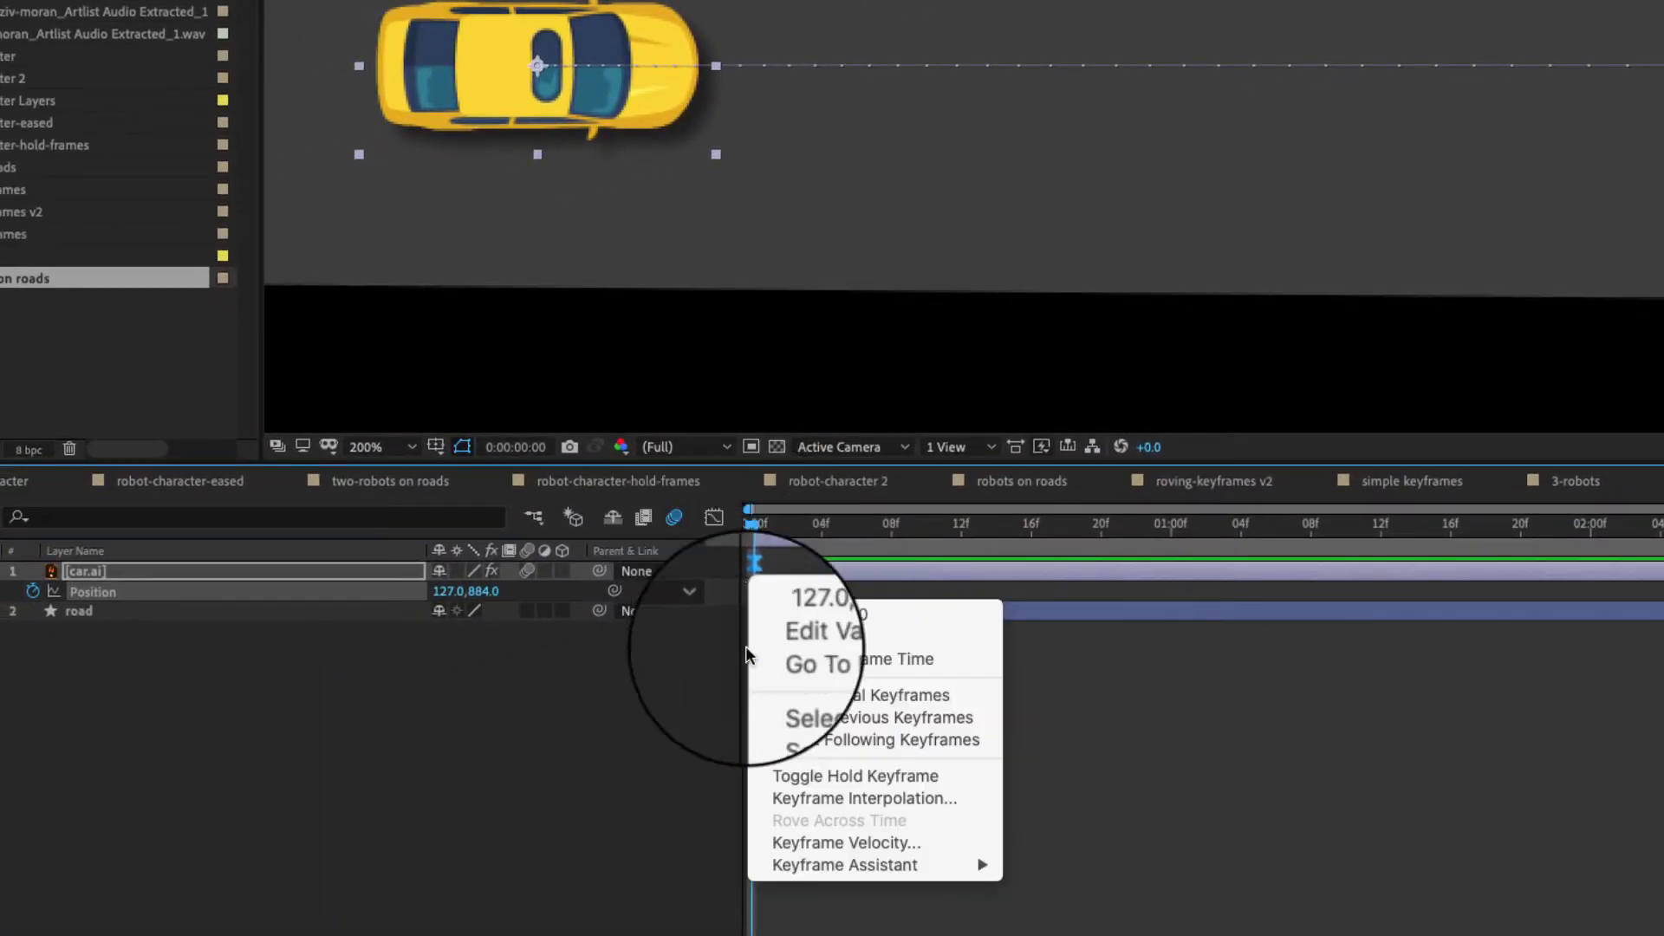
pyautogui.click(804, 801)
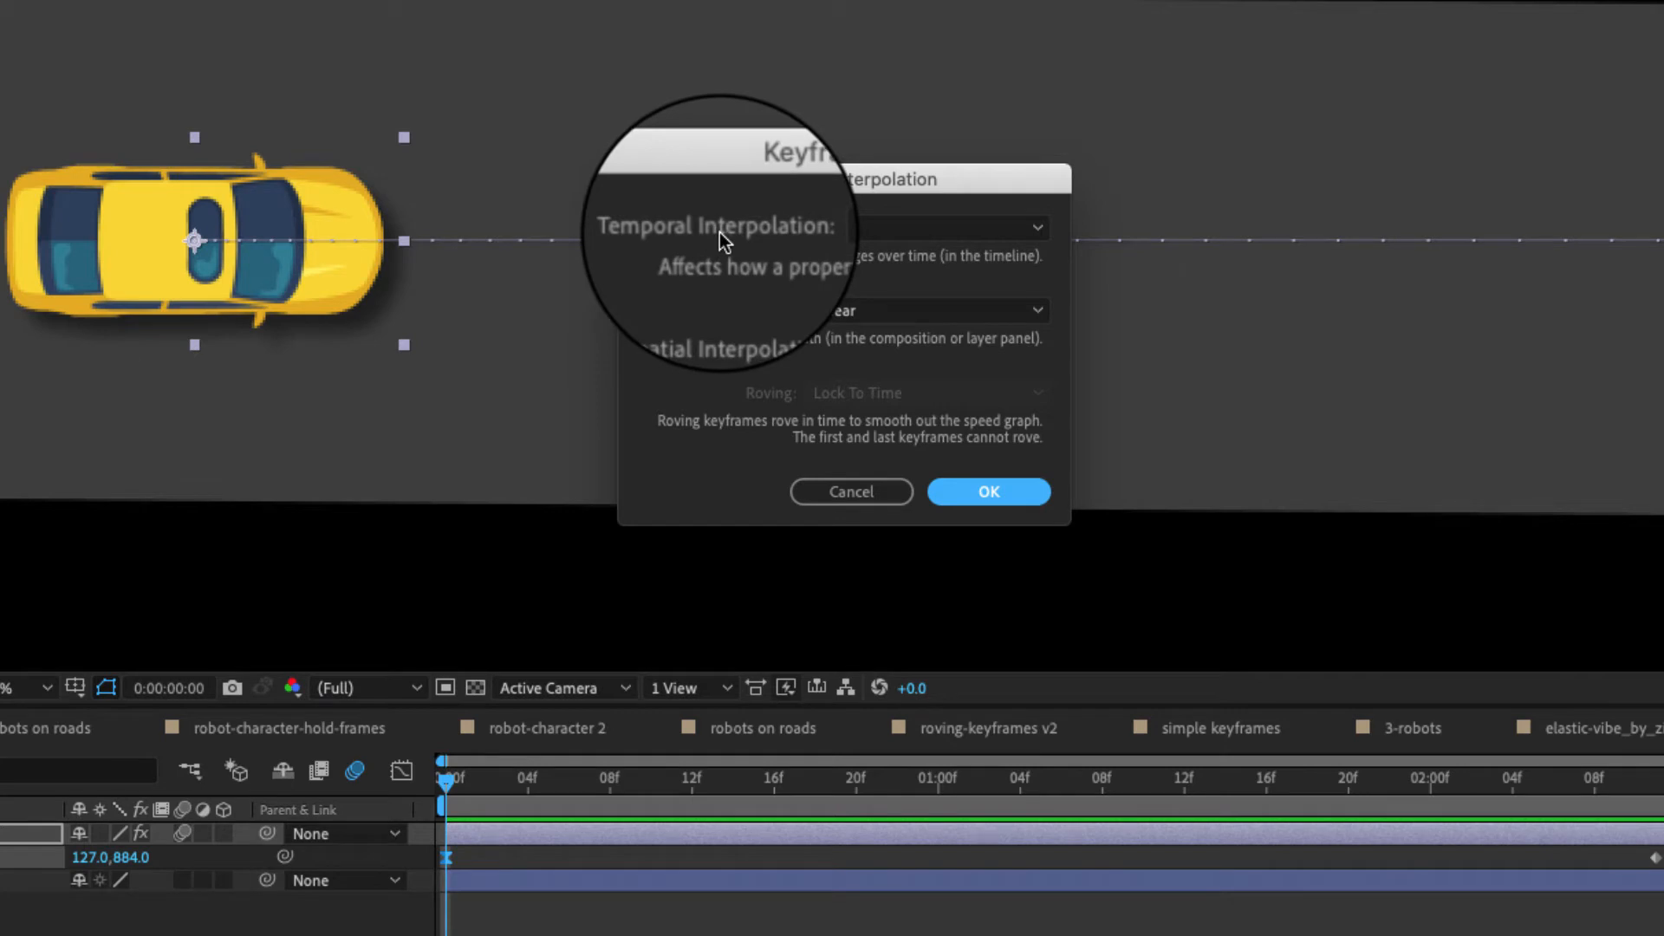
pyautogui.click(1036, 227)
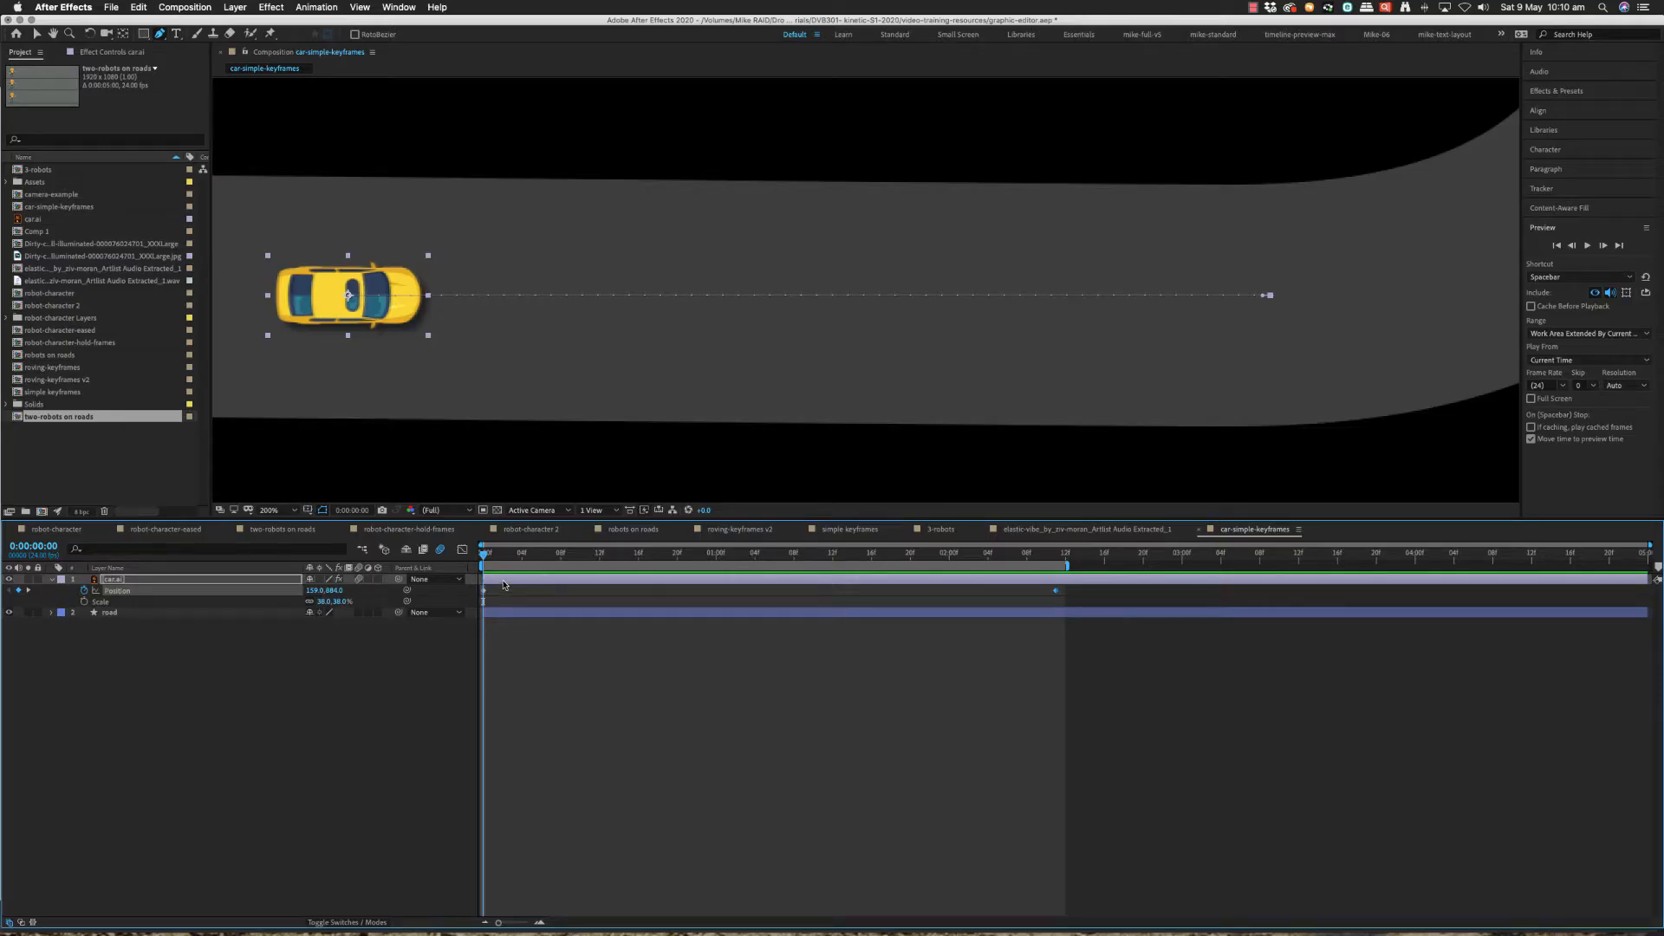
# Step: Scrub the car's motion, inspect the first position keyframe's temporal and spatial interpolation types, and dismiss the settings without changes
pyautogui.moveTo(483, 555); pyautogui.dragTo(763, 661)
pyautogui.press('Home')
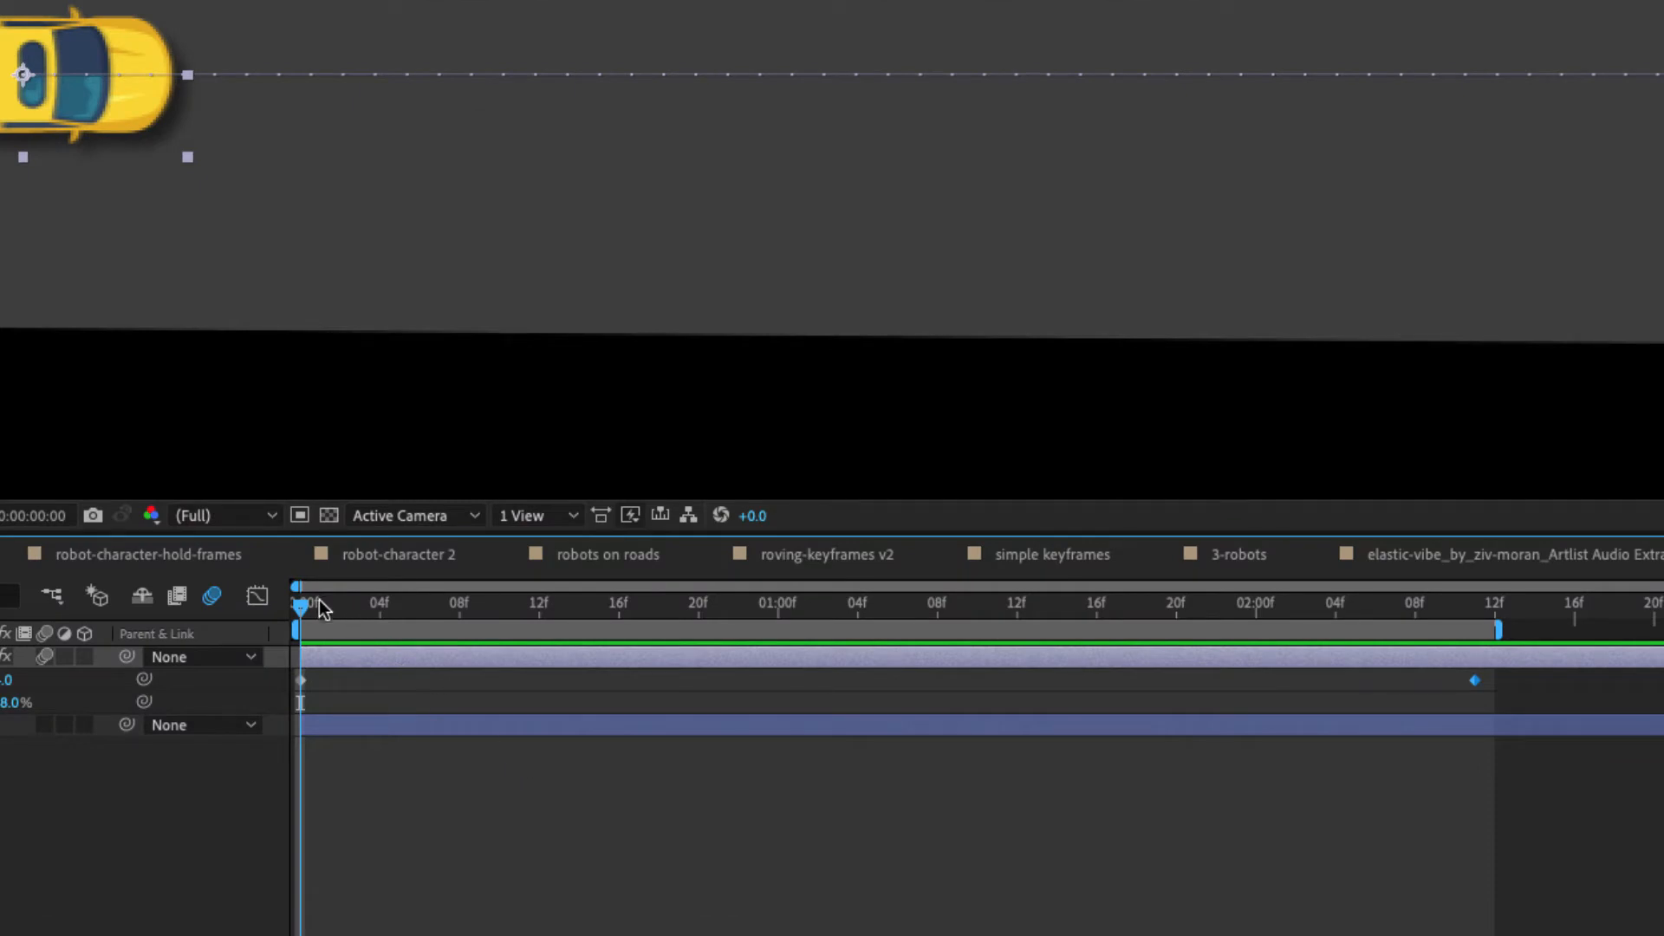
pyautogui.moveTo(304, 606)
pyautogui.mouseDown()
pyautogui.moveTo(717, 611)
pyautogui.moveTo(278, 621)
pyautogui.mouseUp()
pyautogui.rightClick(303, 687)
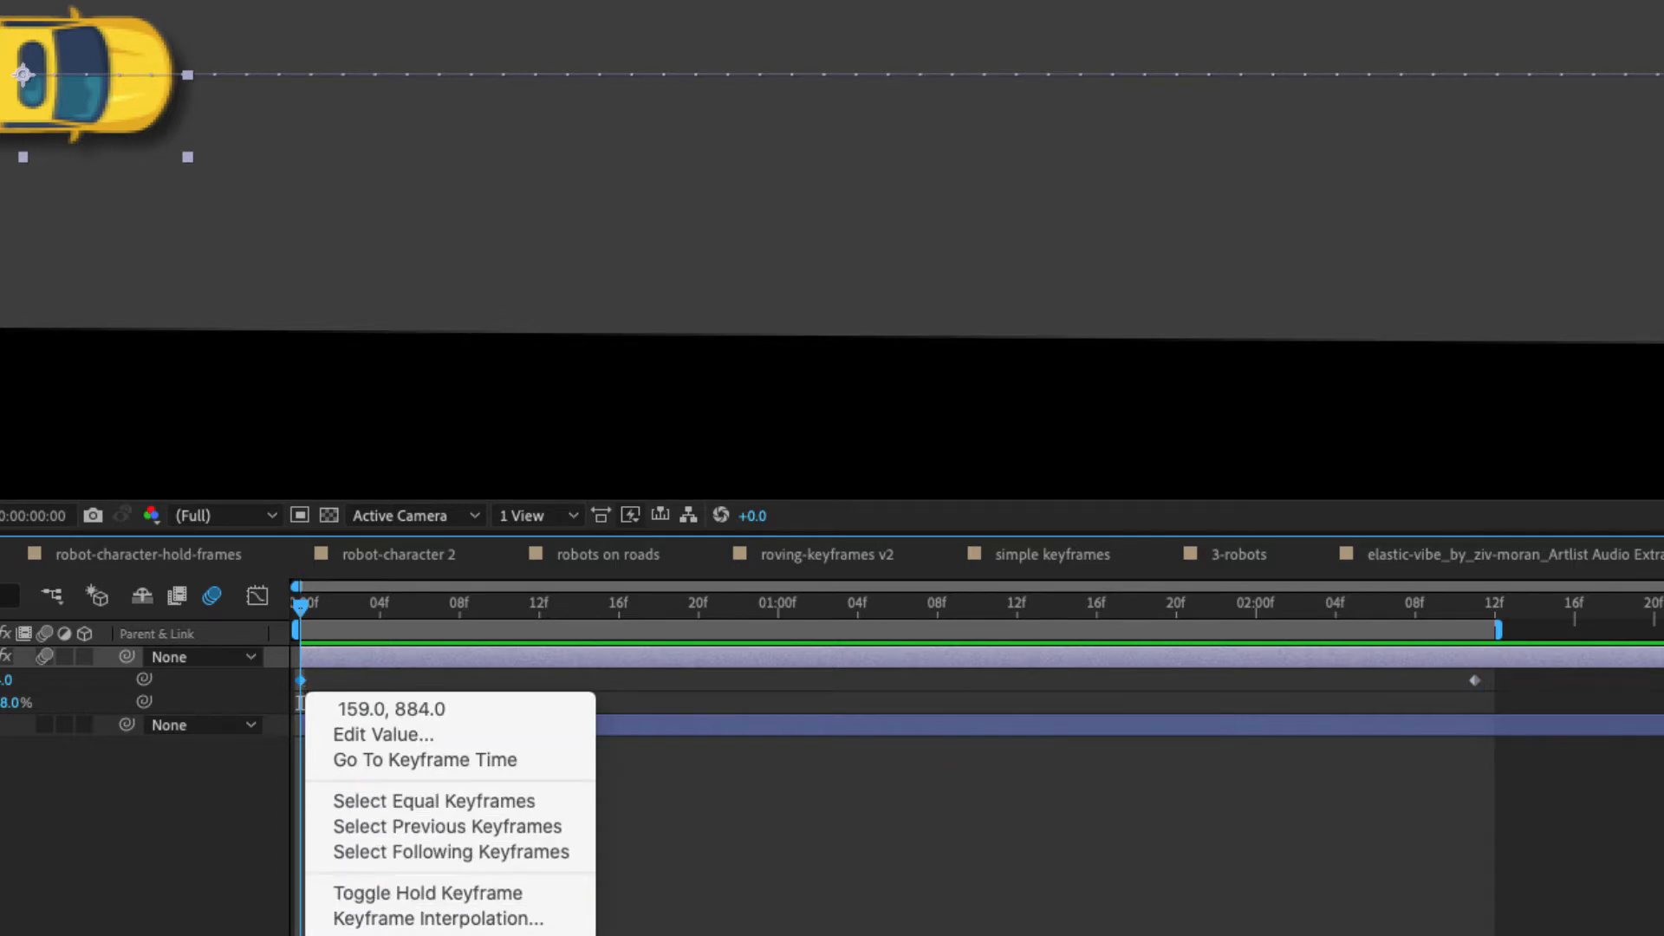
pyautogui.click(403, 919)
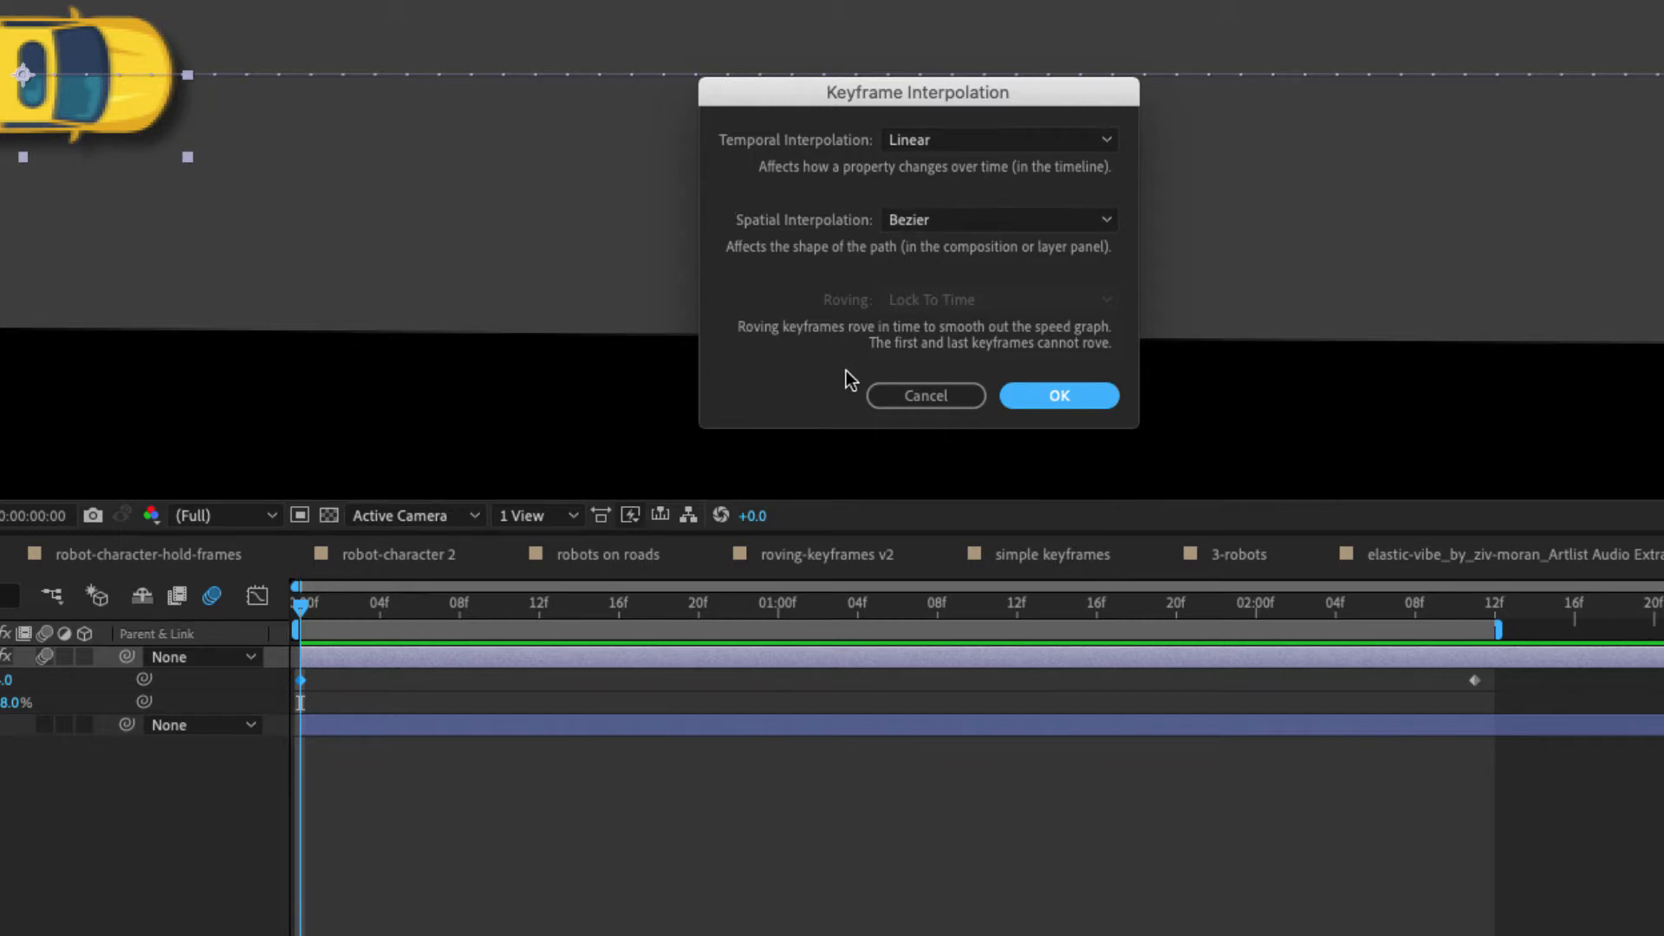
pyautogui.click(921, 396)
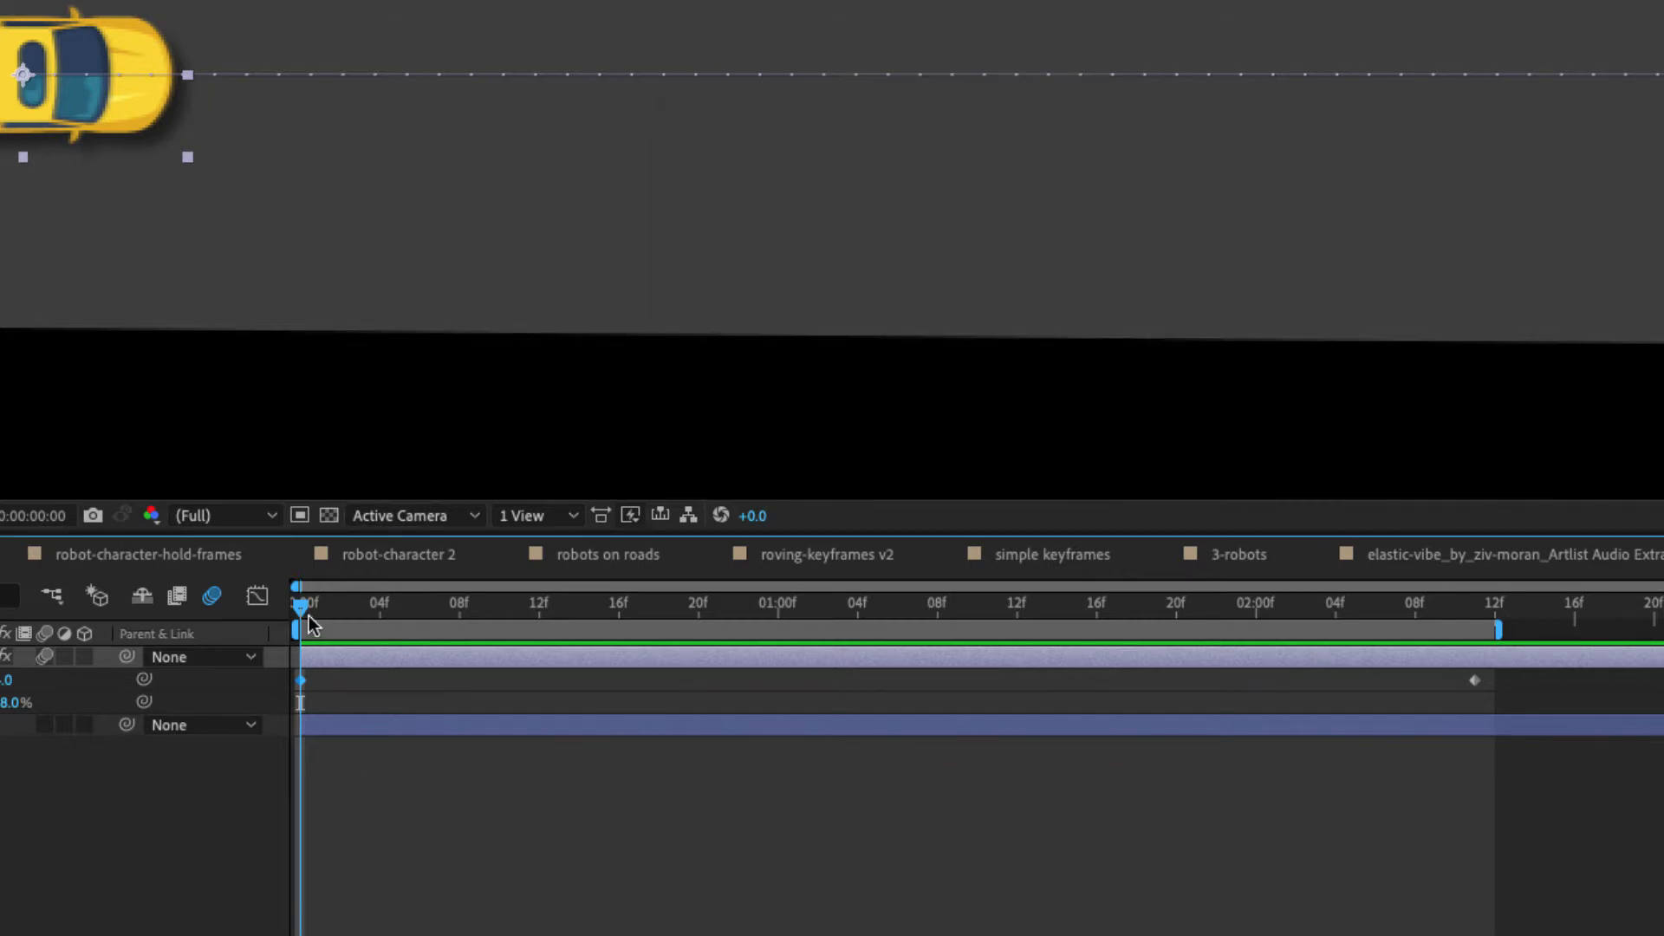
# Step: Add a position keyframe for the car at 0:00:01:00 and scrub back to 0:00:00:12
pyautogui.moveTo(310, 623); pyautogui.dragTo(777, 642)
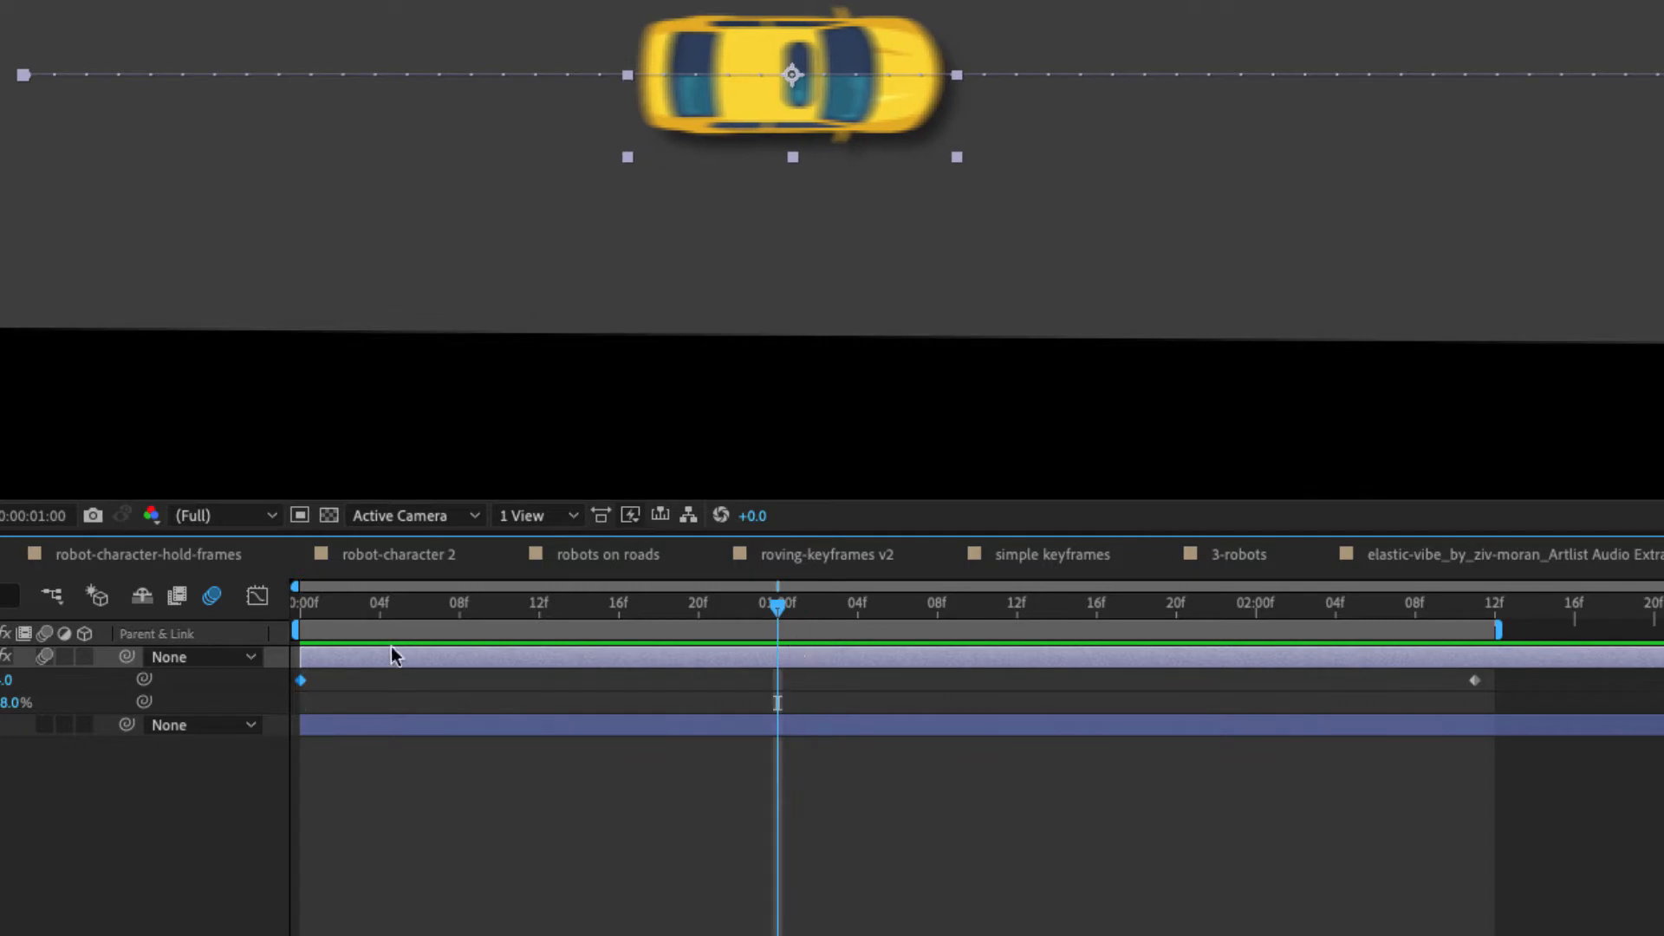
pyautogui.hotkey('alt', 'shift', 'p')
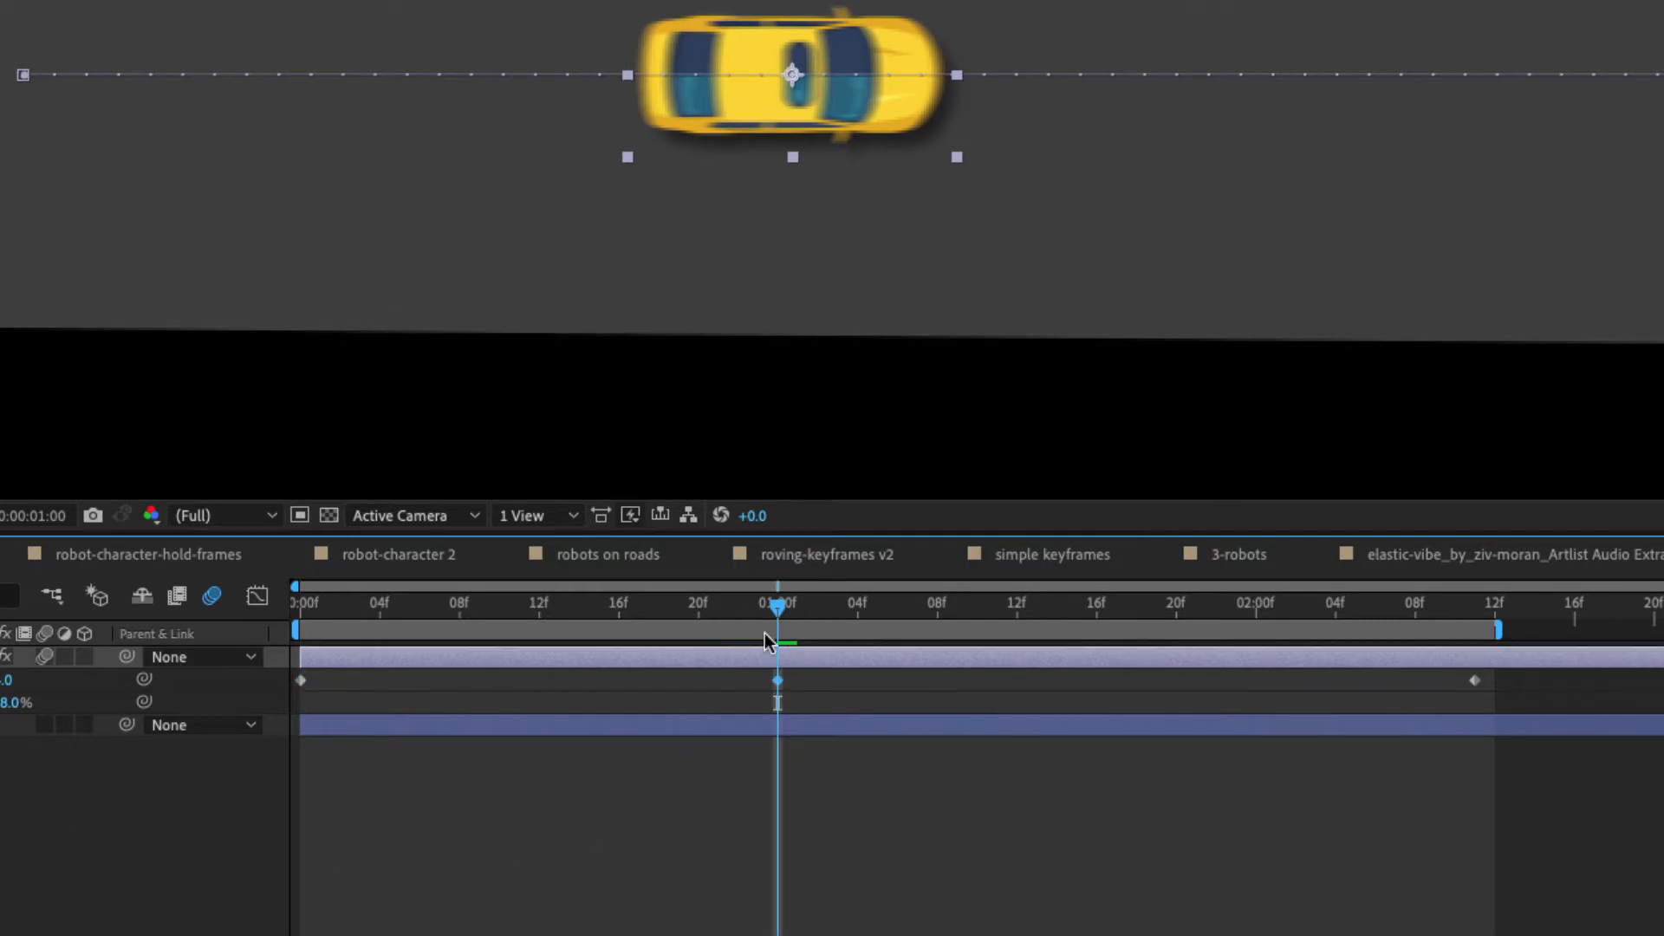
pyautogui.moveTo(776, 606); pyautogui.dragTo(539, 607)
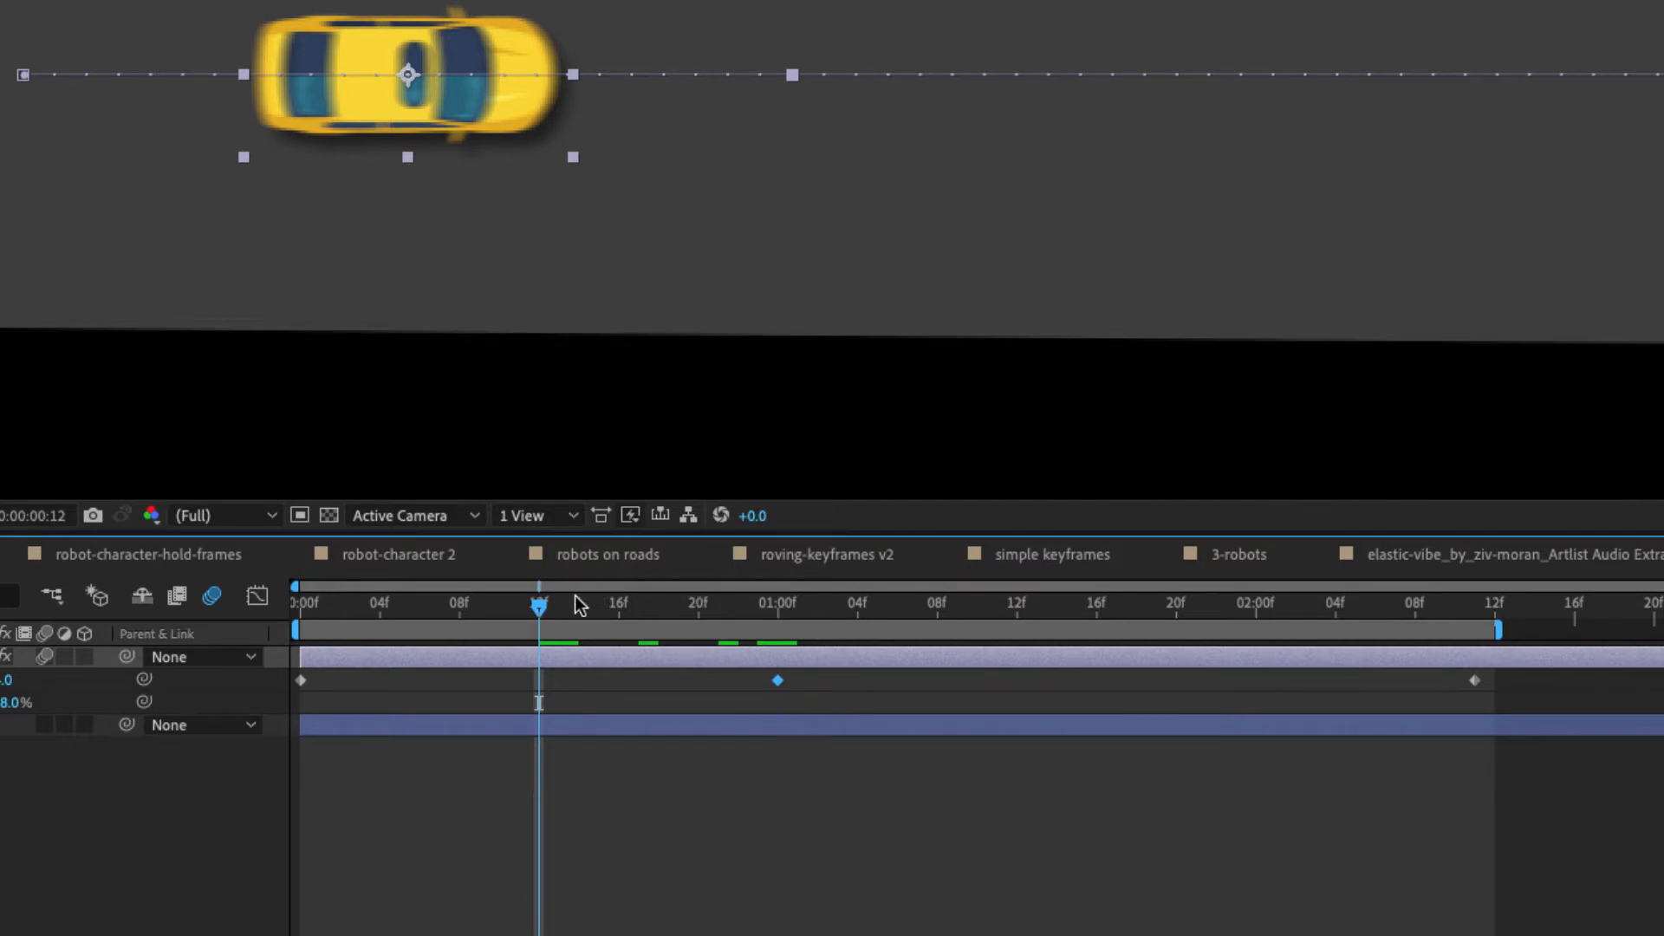
# Step: Show the speed graph and set the 0:00:01:00 position keyframe's temporal interpolation to Continuous Bezier
pyautogui.click(258, 596)
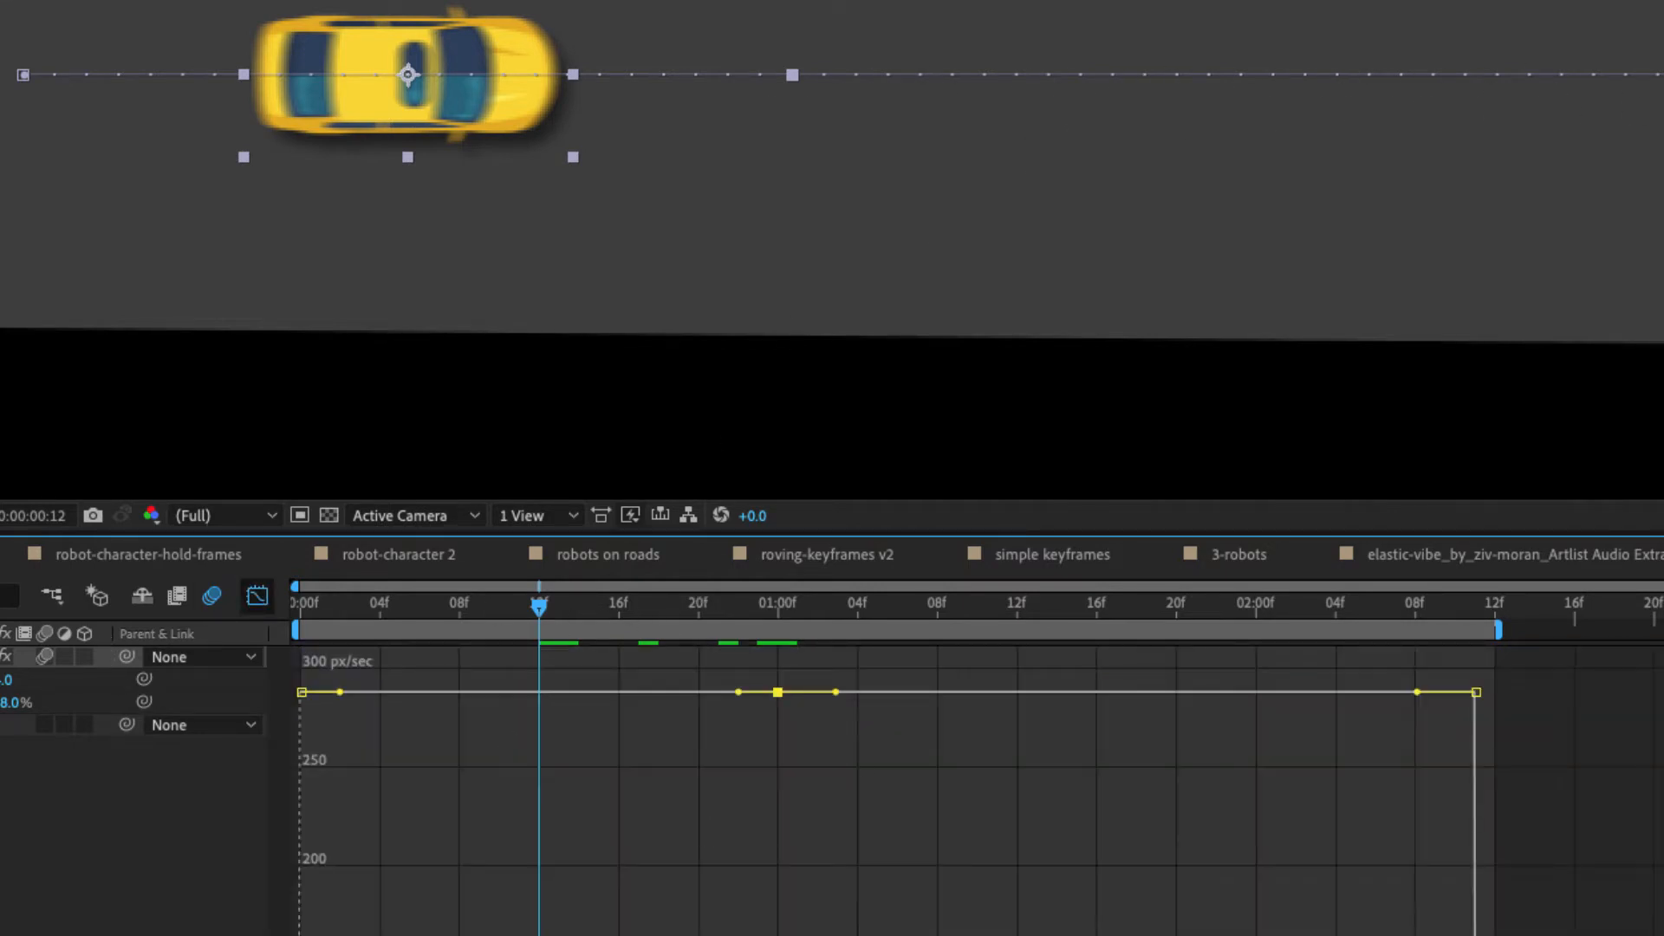
pyautogui.moveTo(537, 606)
pyautogui.mouseDown()
pyautogui.moveTo(643, 607)
pyautogui.moveTo(557, 608)
pyautogui.mouseUp()
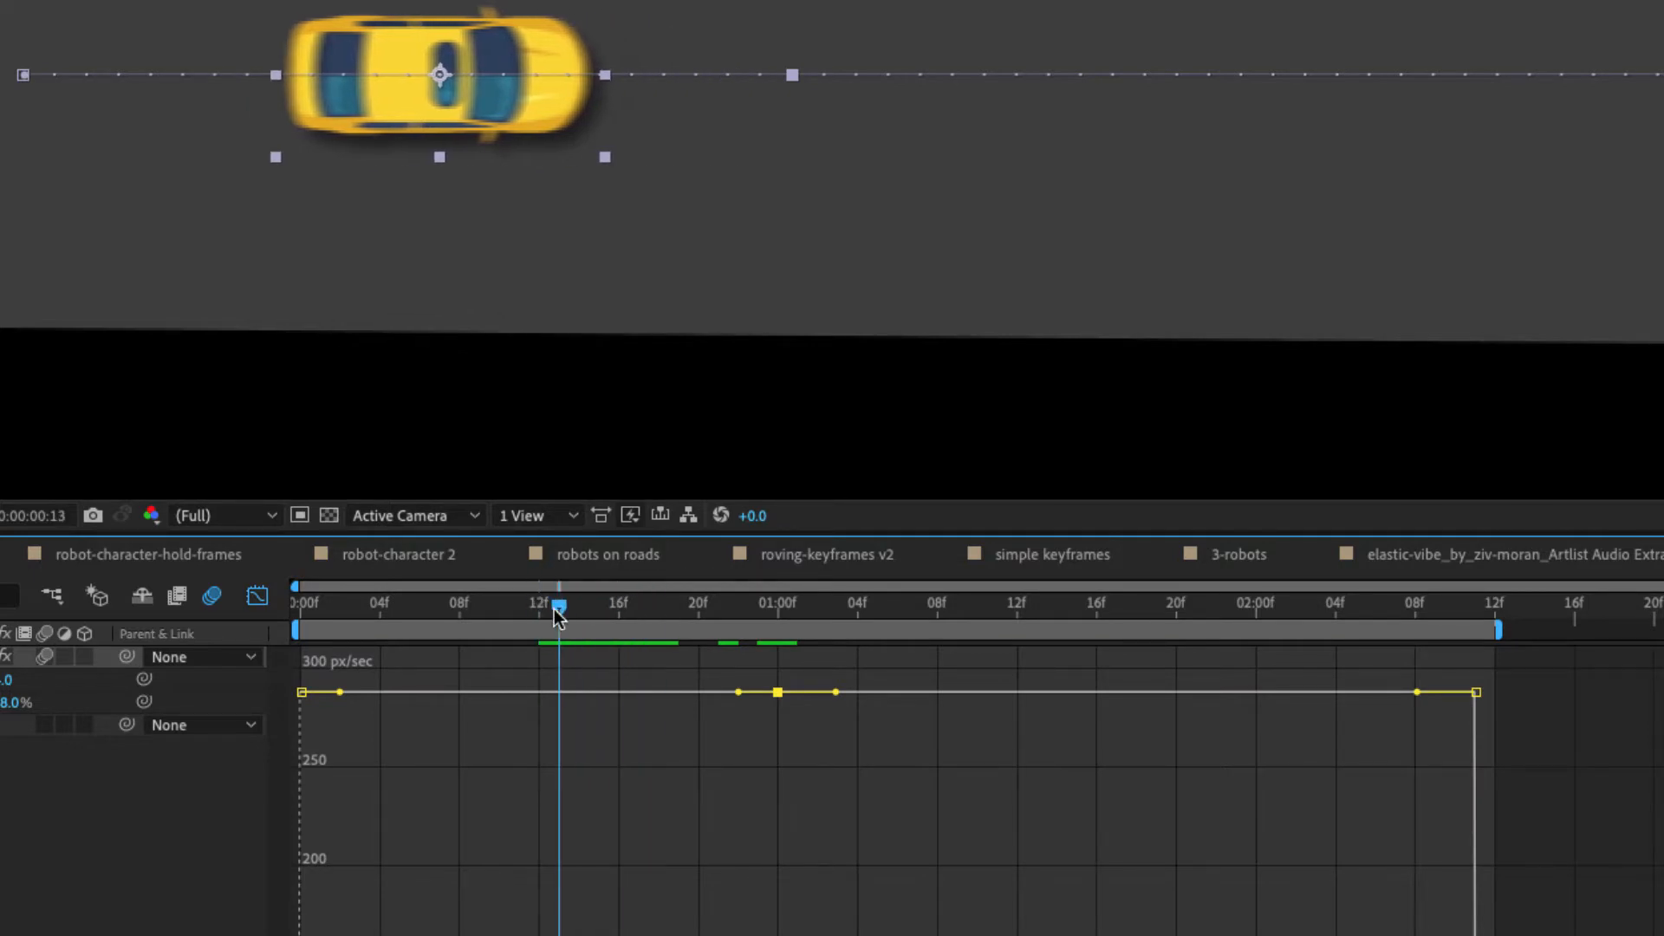
pyautogui.moveTo(777, 696)
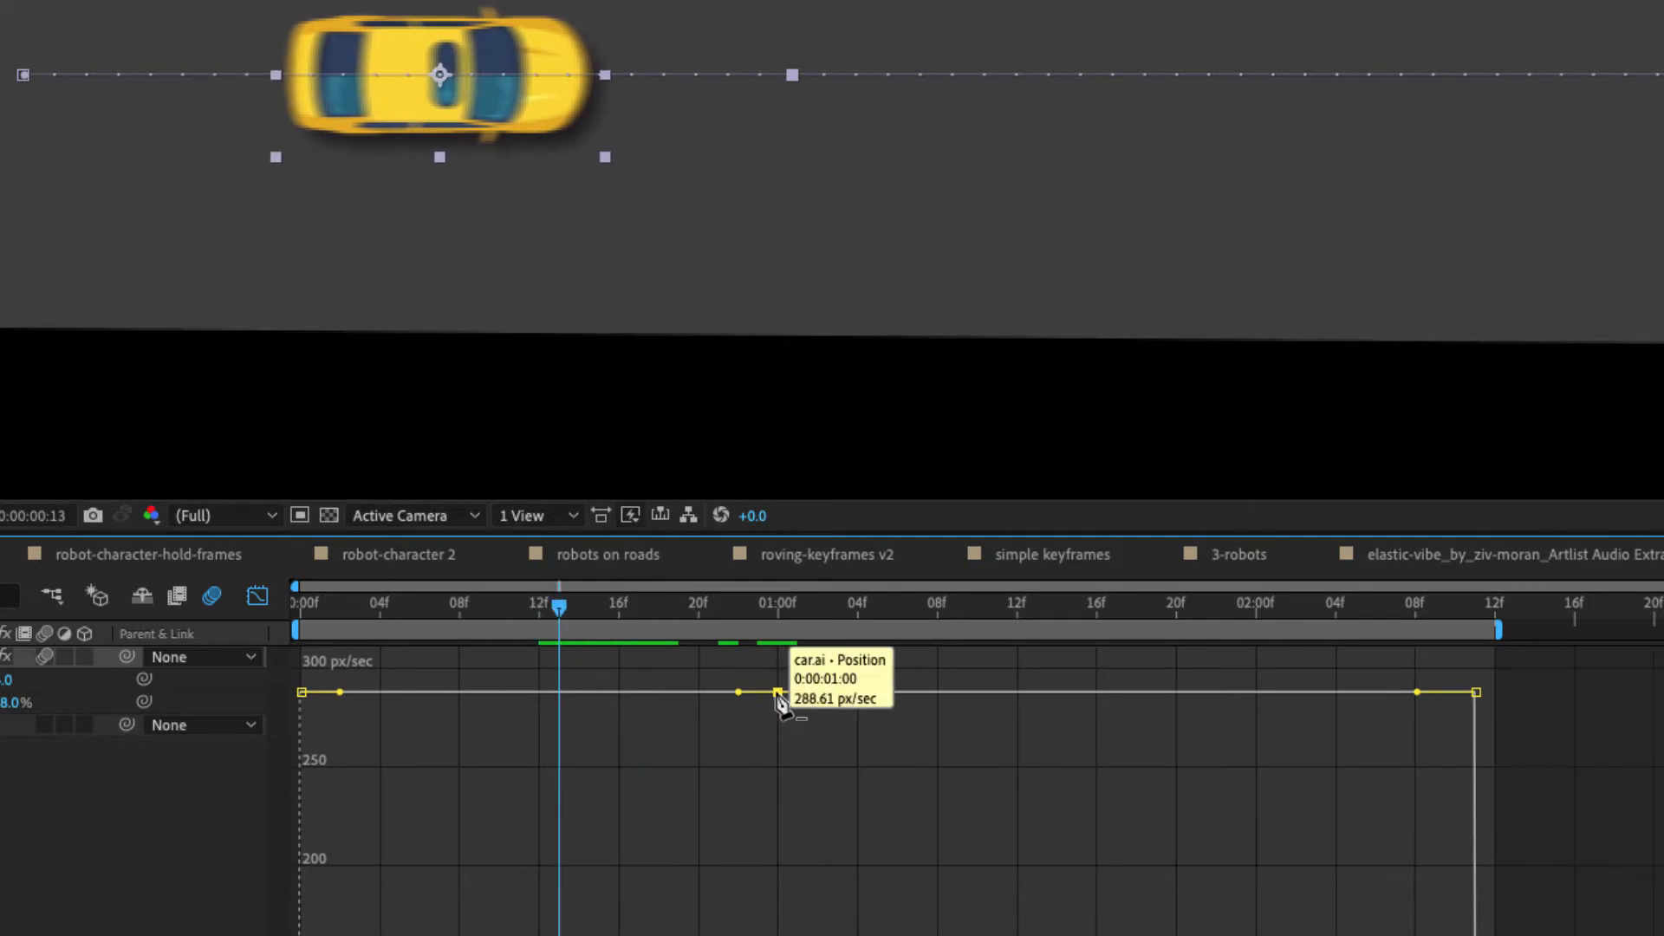
pyautogui.rightClick(778, 693)
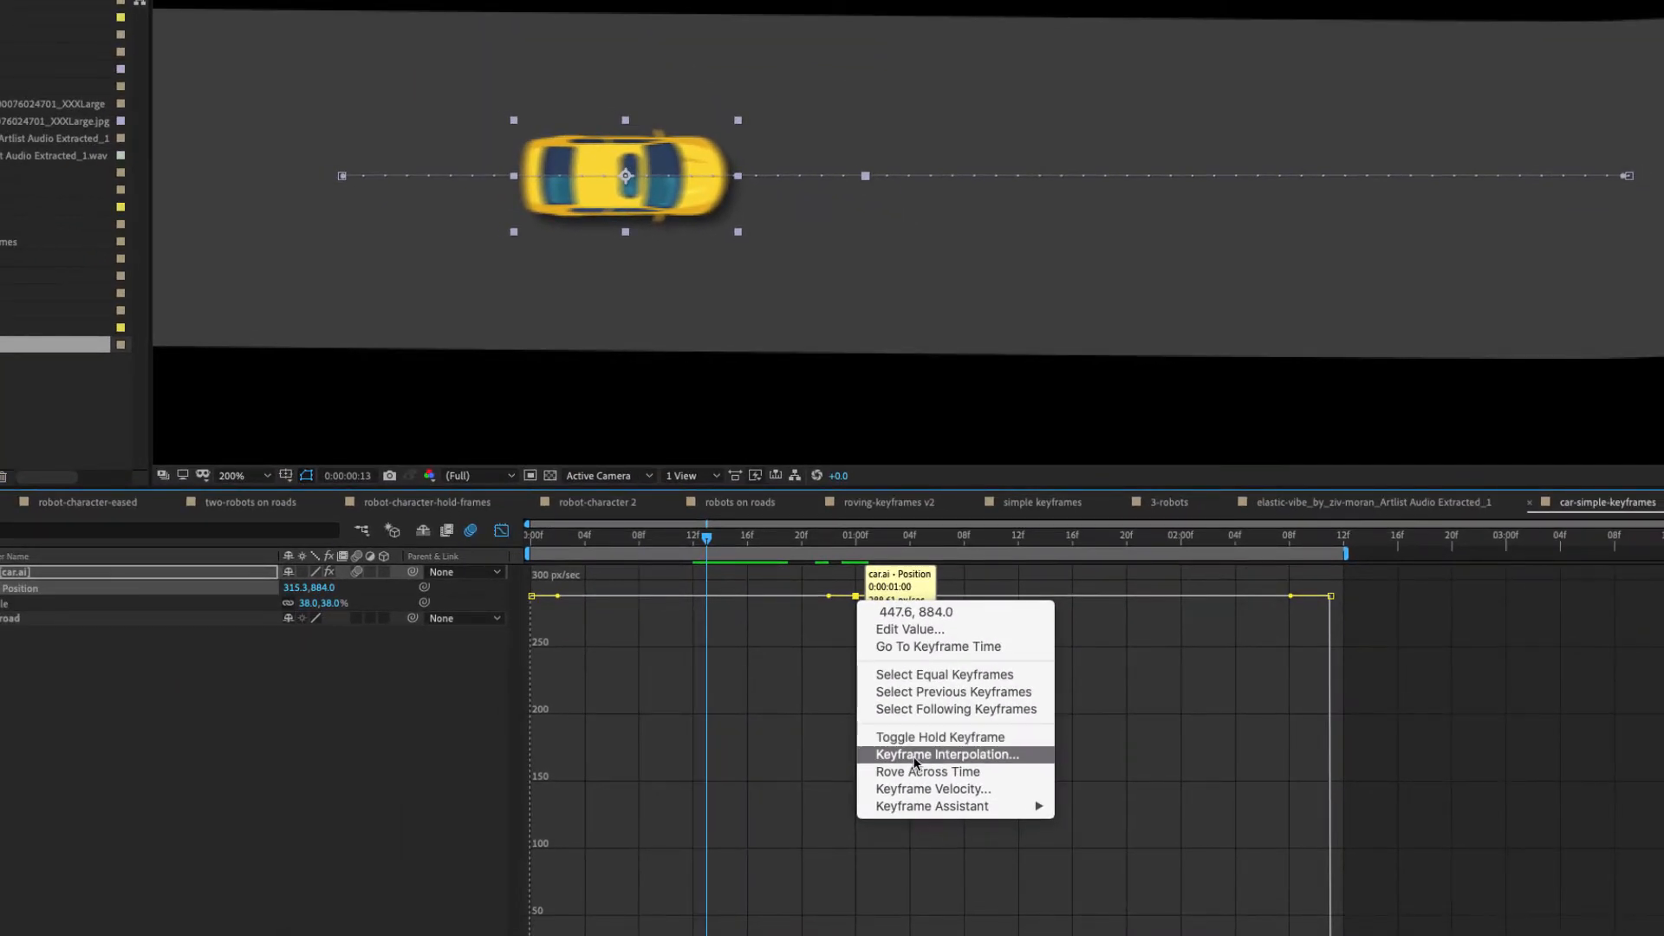
pyautogui.click(914, 755)
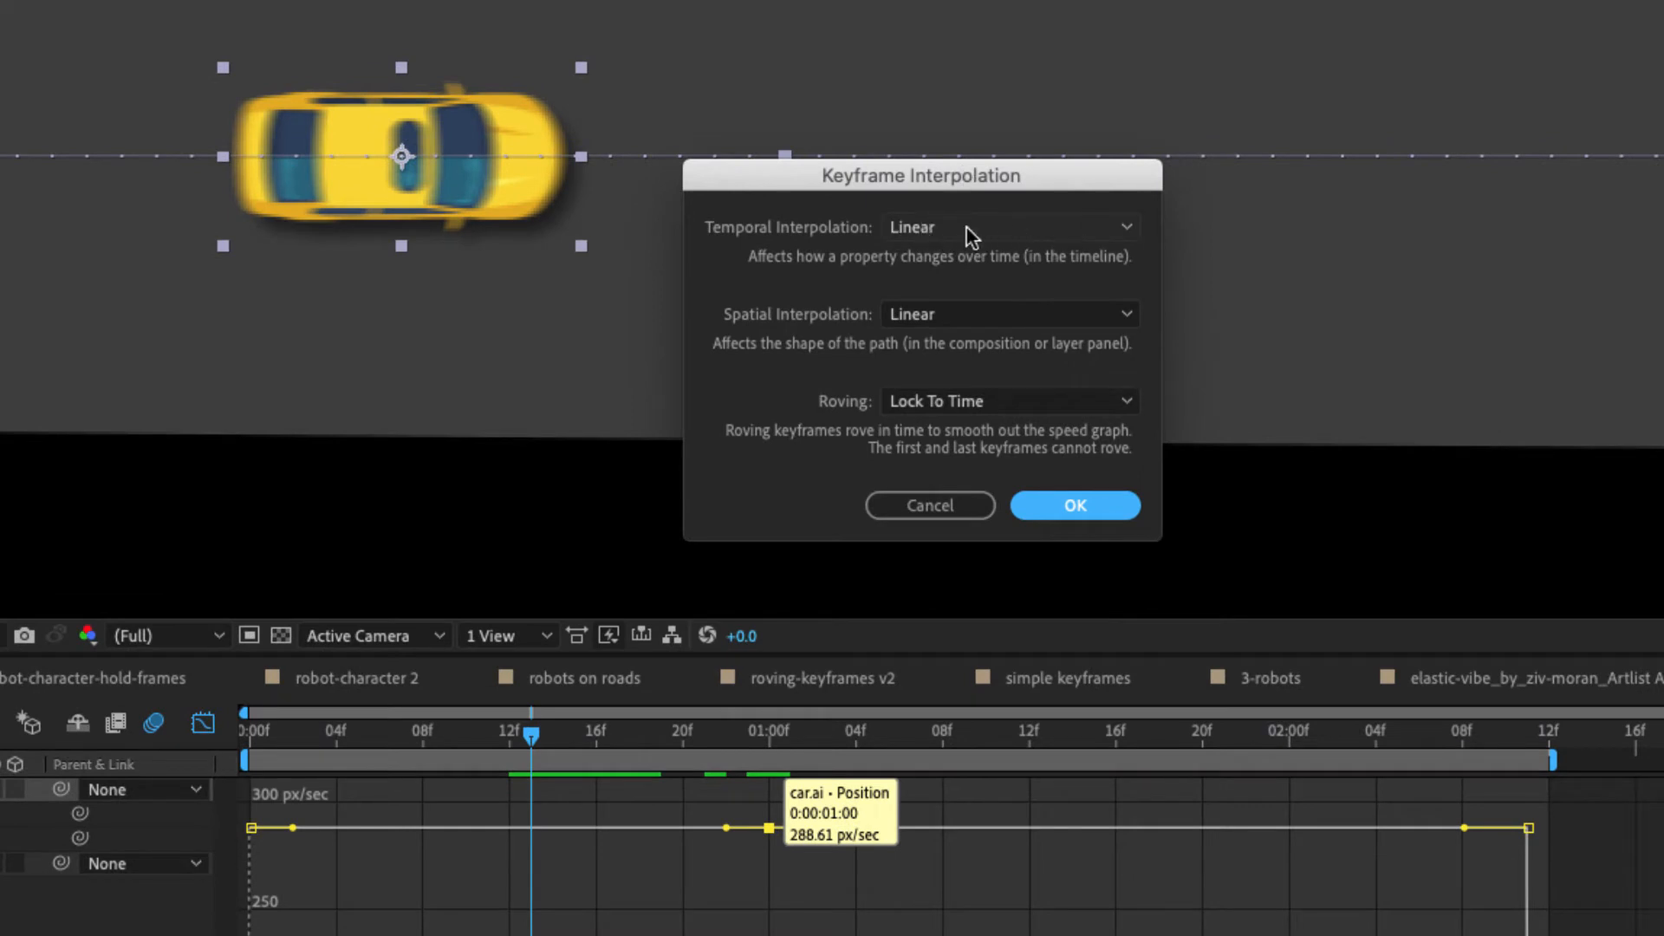
pyautogui.click(1006, 227)
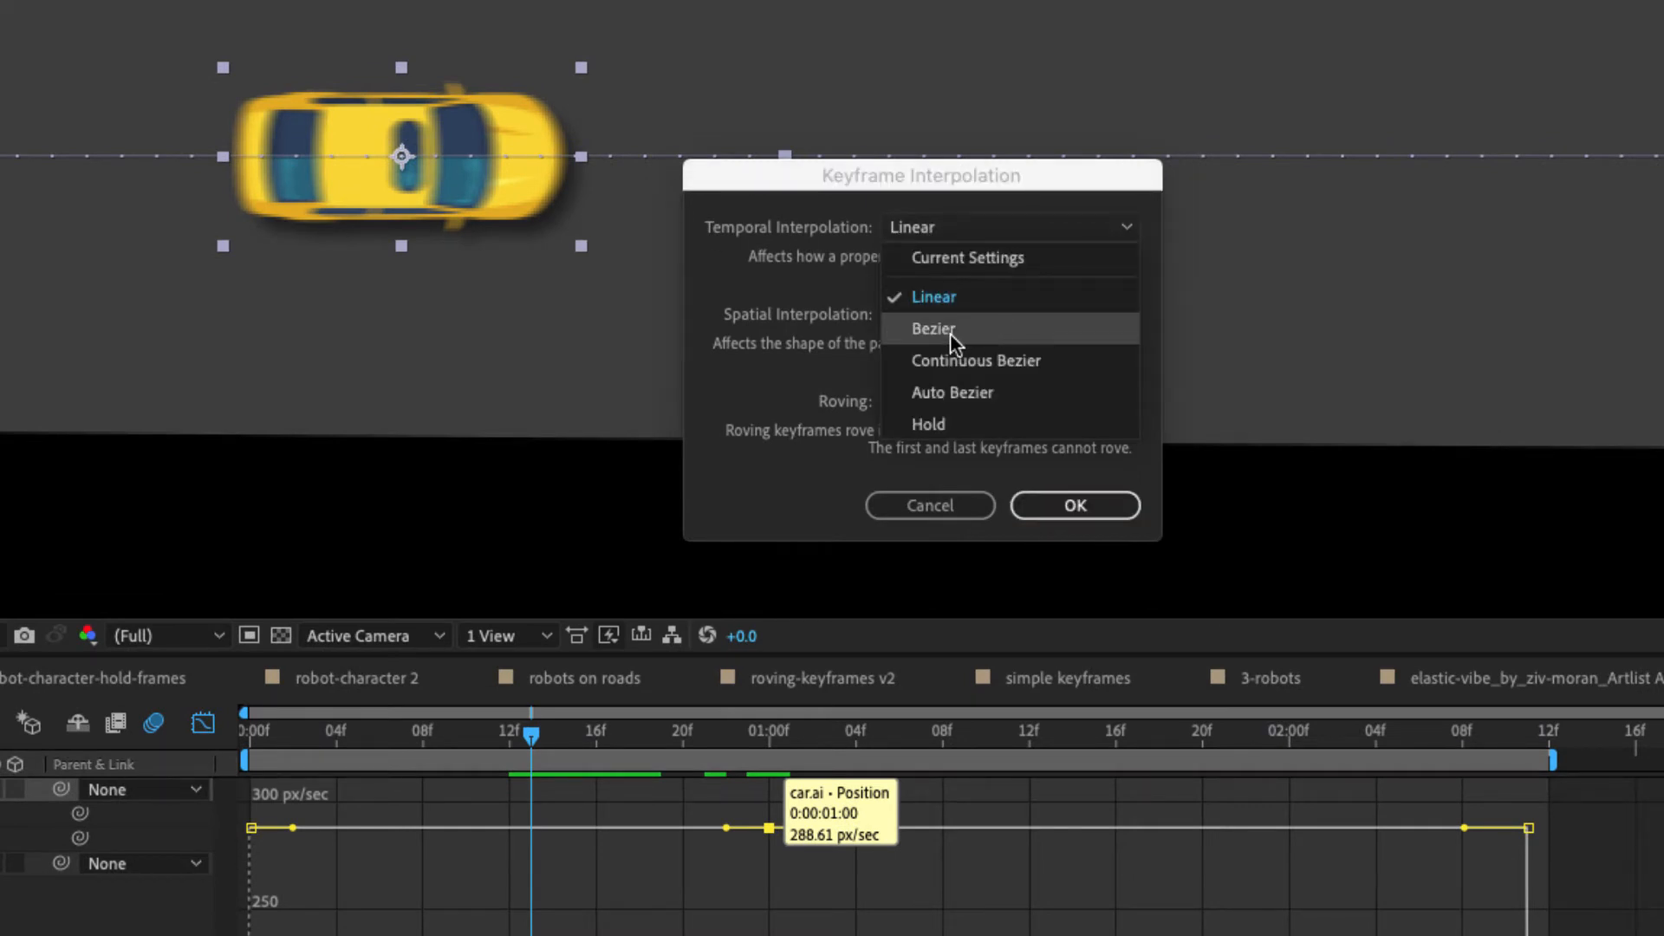
pyautogui.click(953, 359)
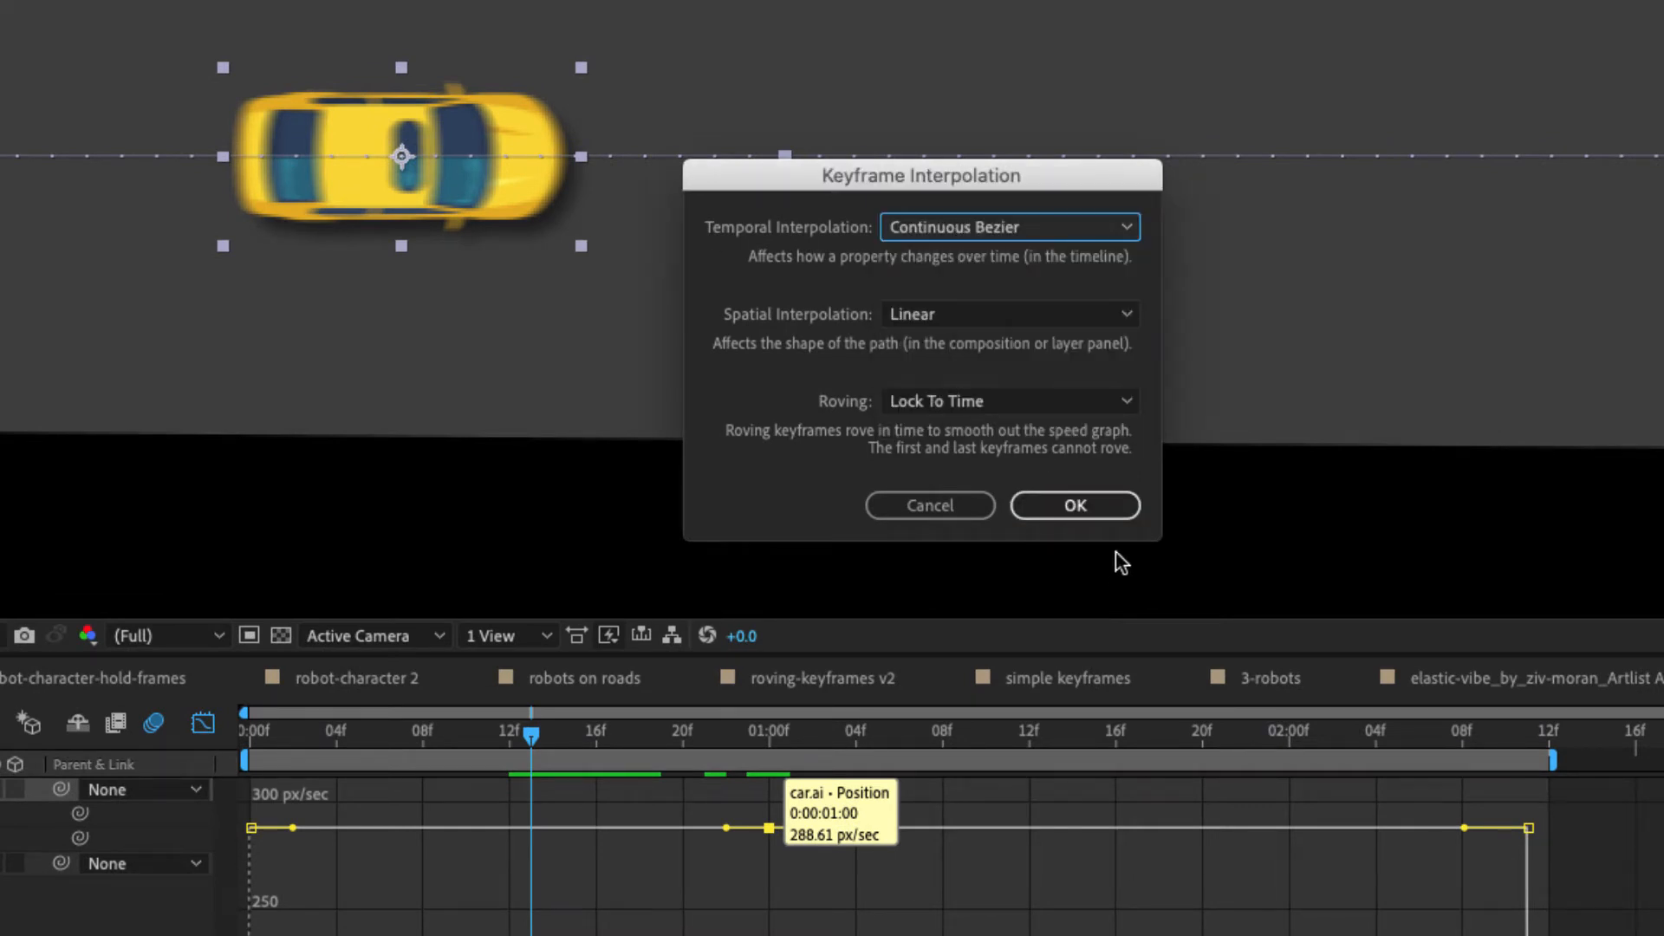
pyautogui.click(1084, 512)
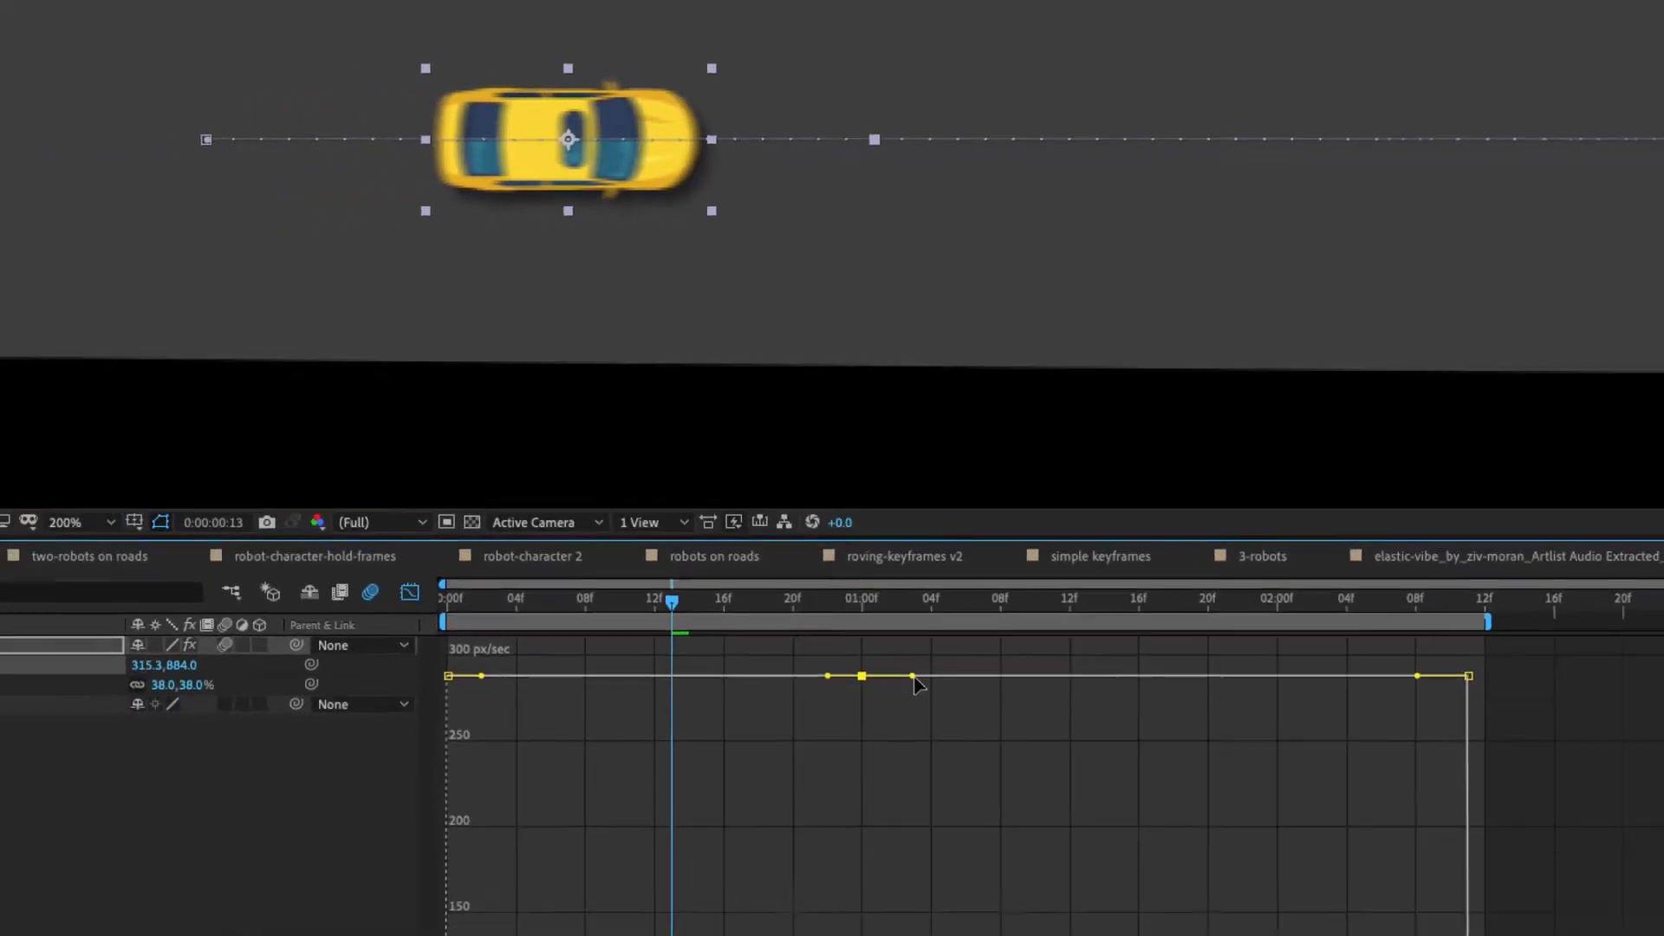
# Step: Lower the 0:00:01:00 position keyframe's speed to 0 px/sec, lengthen its outgoing influence, and preview the car's motion
pyautogui.moveTo(832, 828); pyautogui.dragTo(932, 884)
pyautogui.moveTo(1052, 557); pyautogui.dragTo(1109, 915)
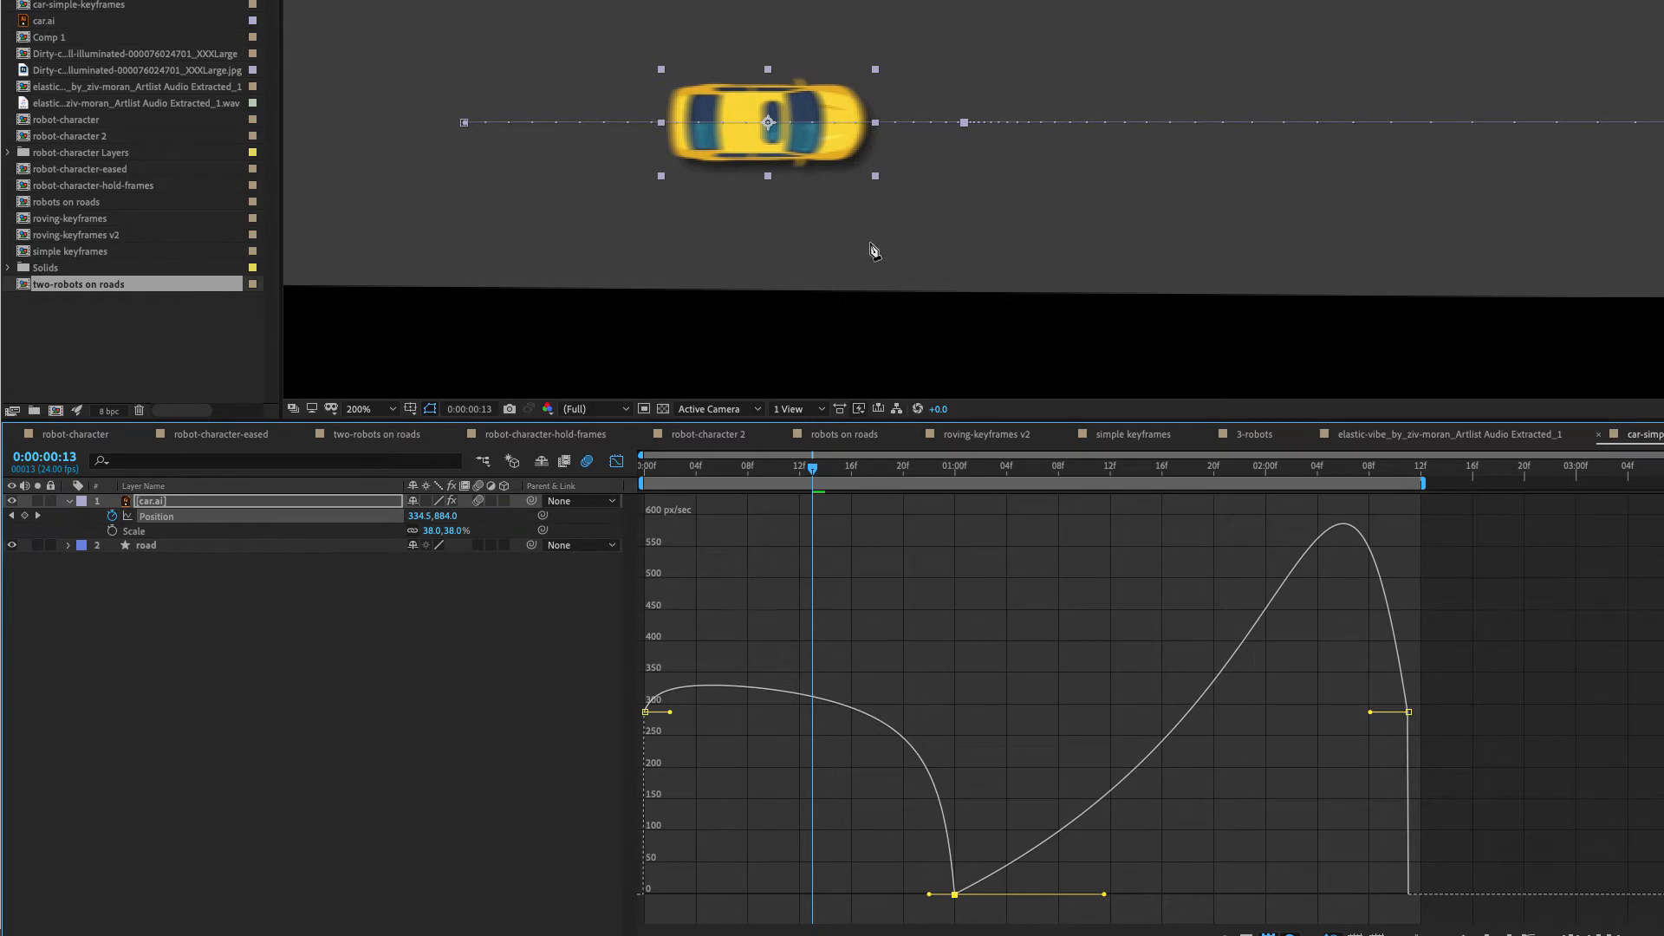
pyautogui.moveTo(811, 473); pyautogui.dragTo(722, 477)
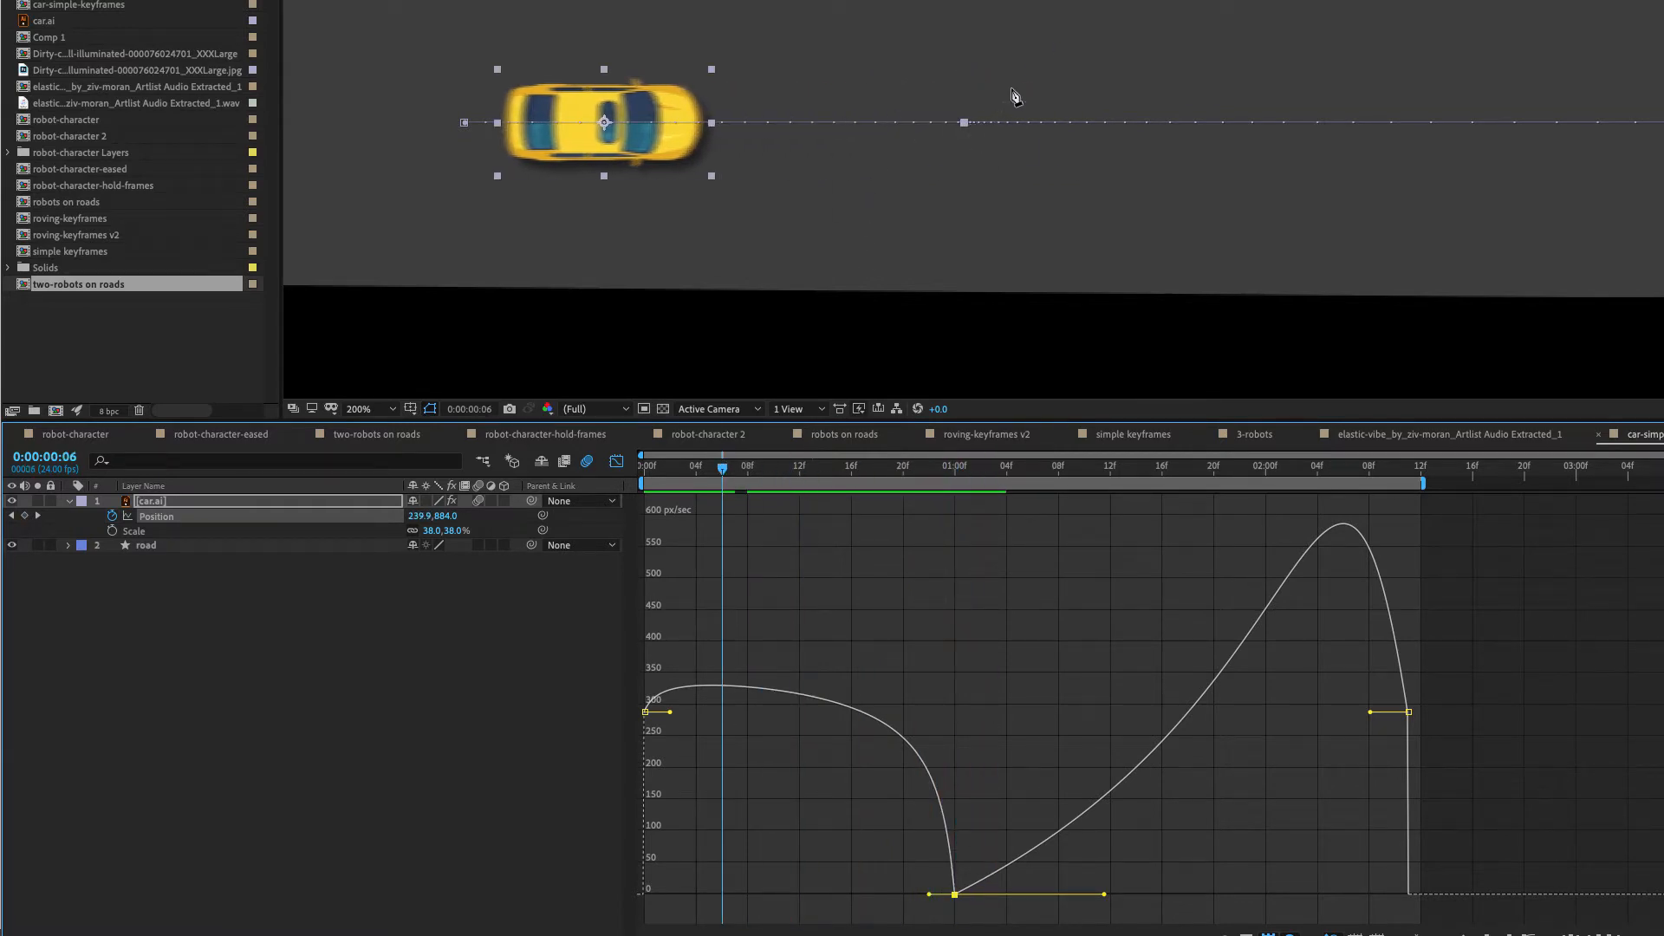
pyautogui.scroll(2, 1019, 167)
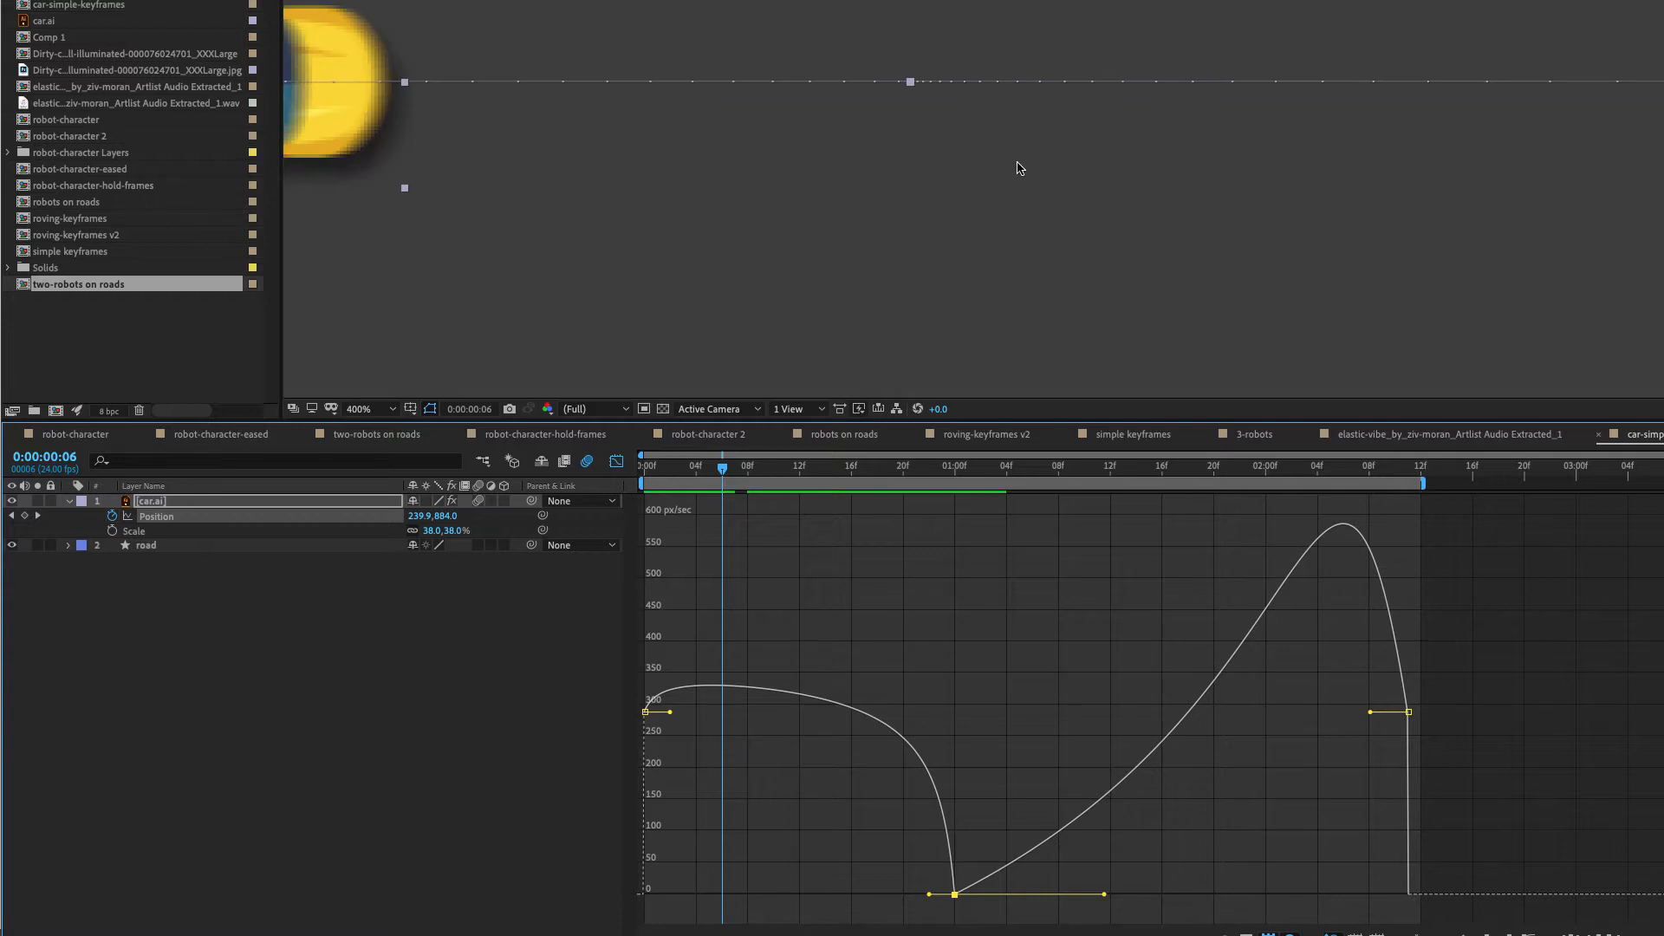
pyautogui.scroll(-2, 977, 179)
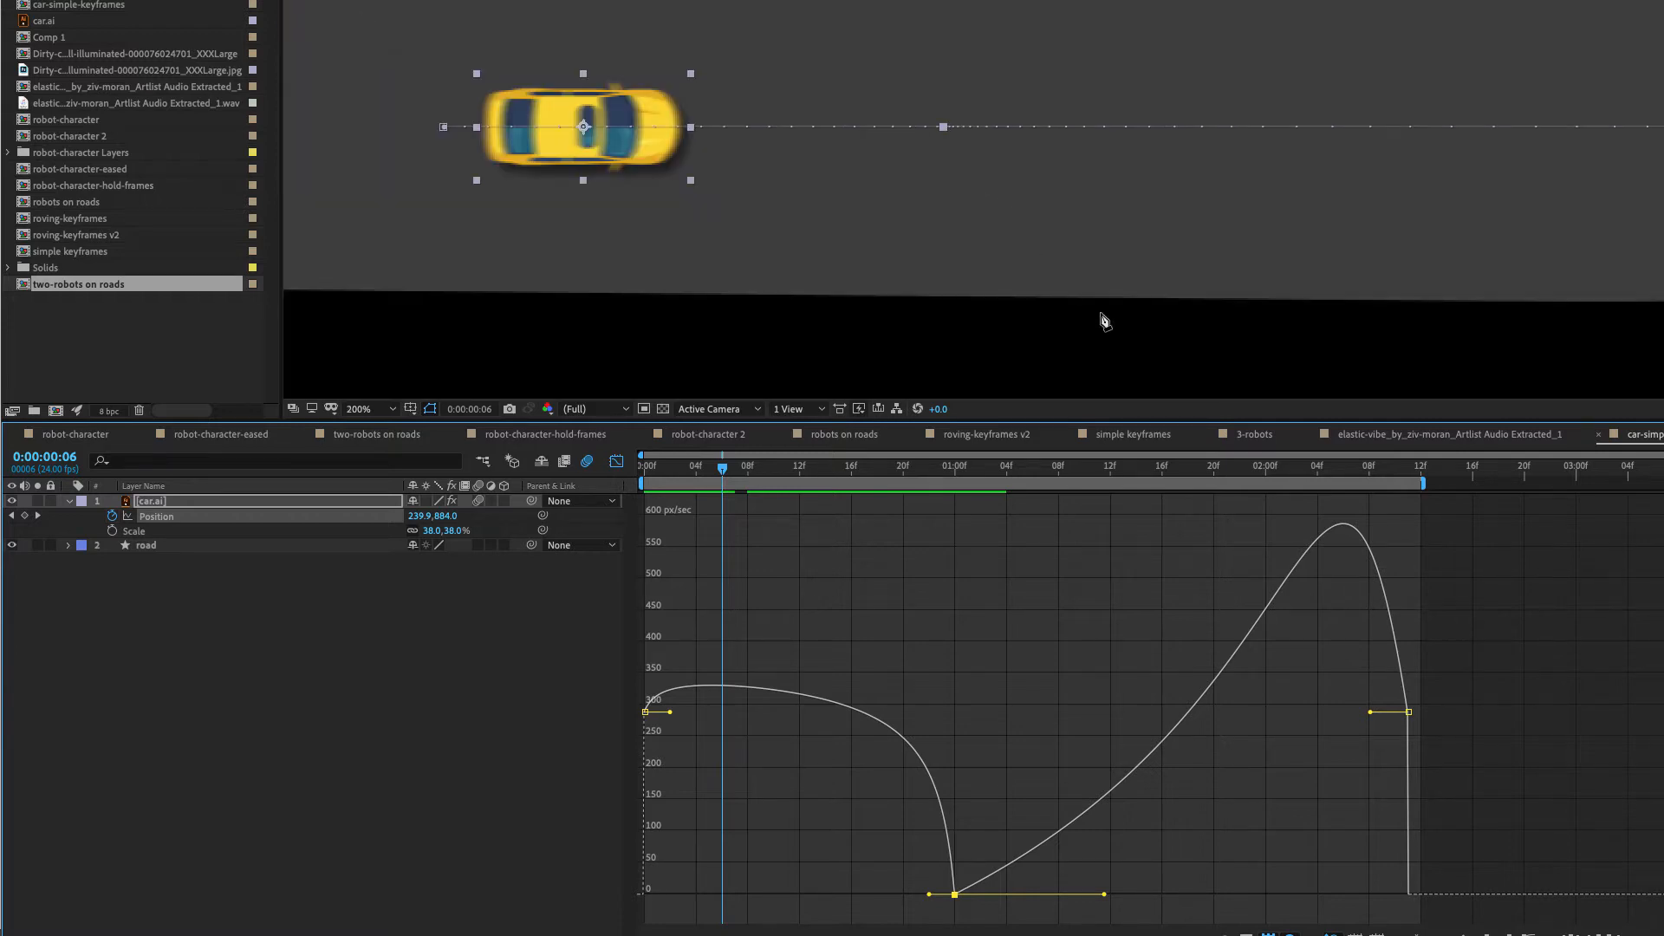
pyautogui.press('space')
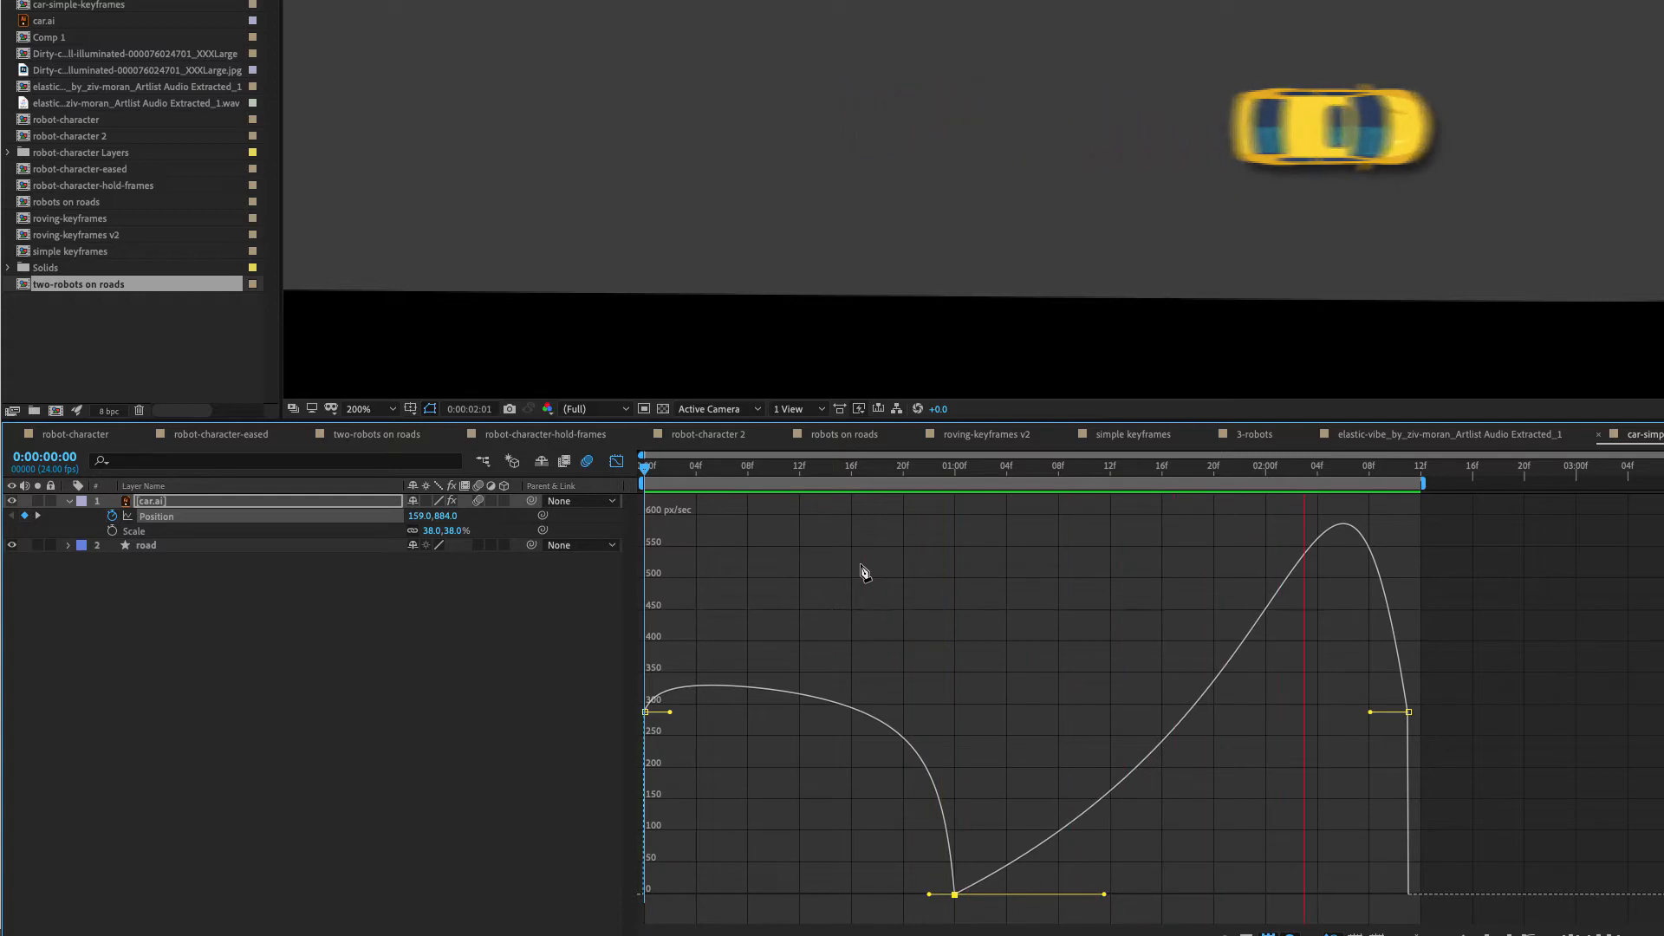
pyautogui.press('space')
pyautogui.moveTo(993, 482); pyautogui.dragTo(955, 483)
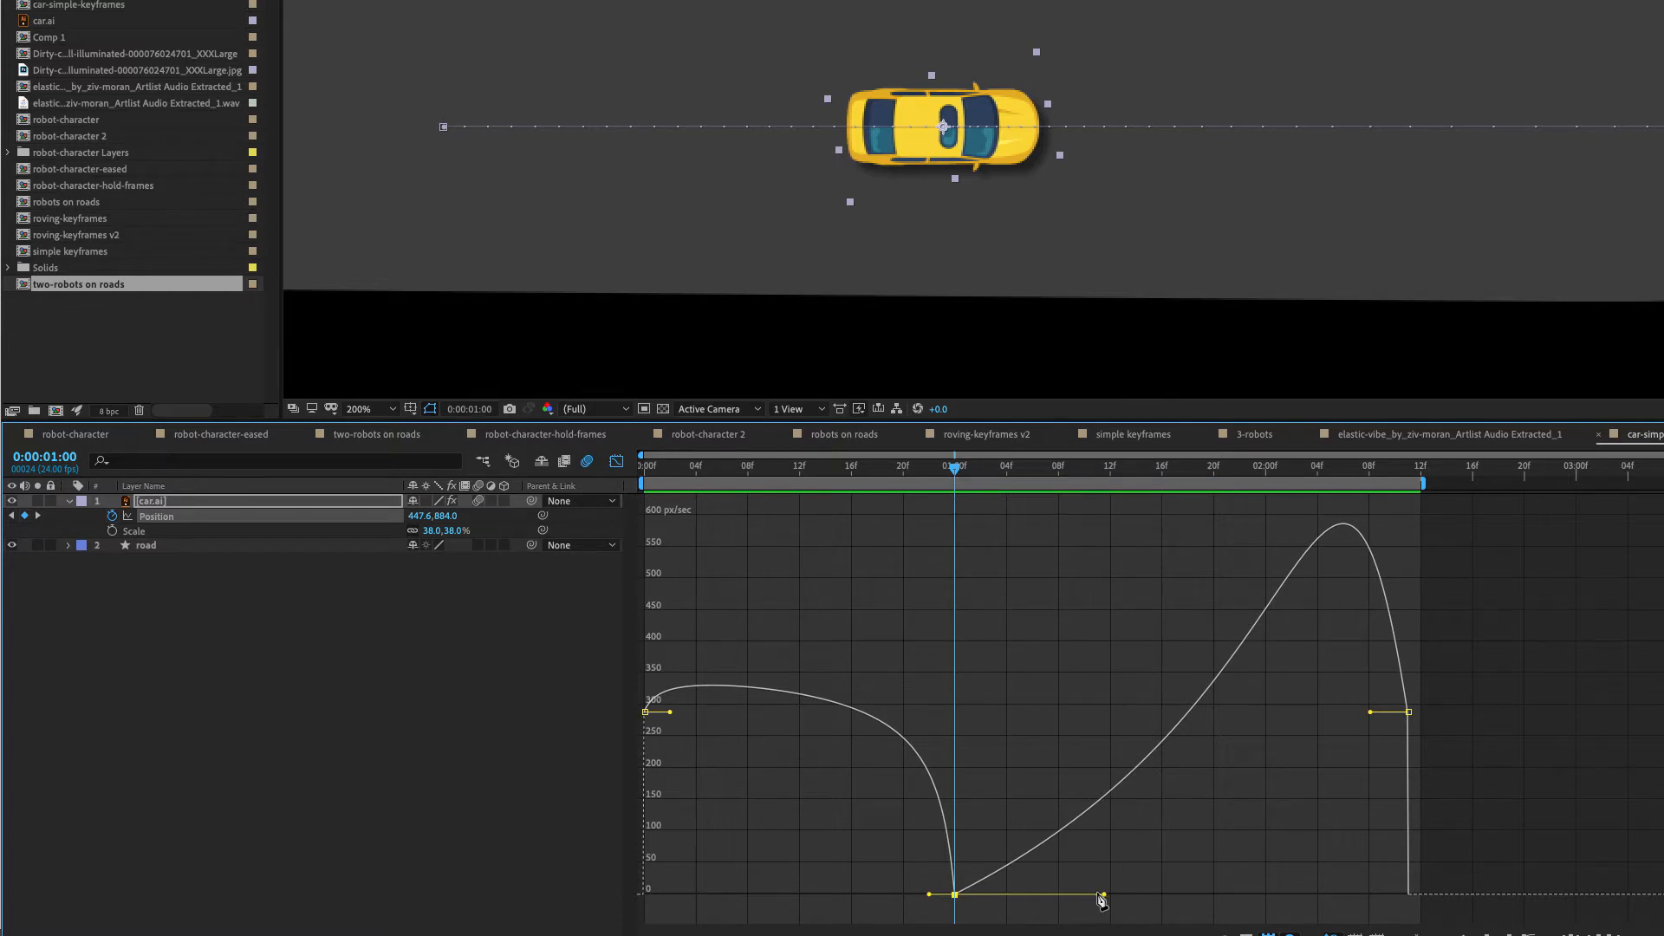
# Step: Reshape the second half with 0 px/sec and long easing at the last keyframe and short outgoing influence at 0:00:01:00, and preview it
pyautogui.moveTo(1370, 717); pyautogui.dragTo(976, 901)
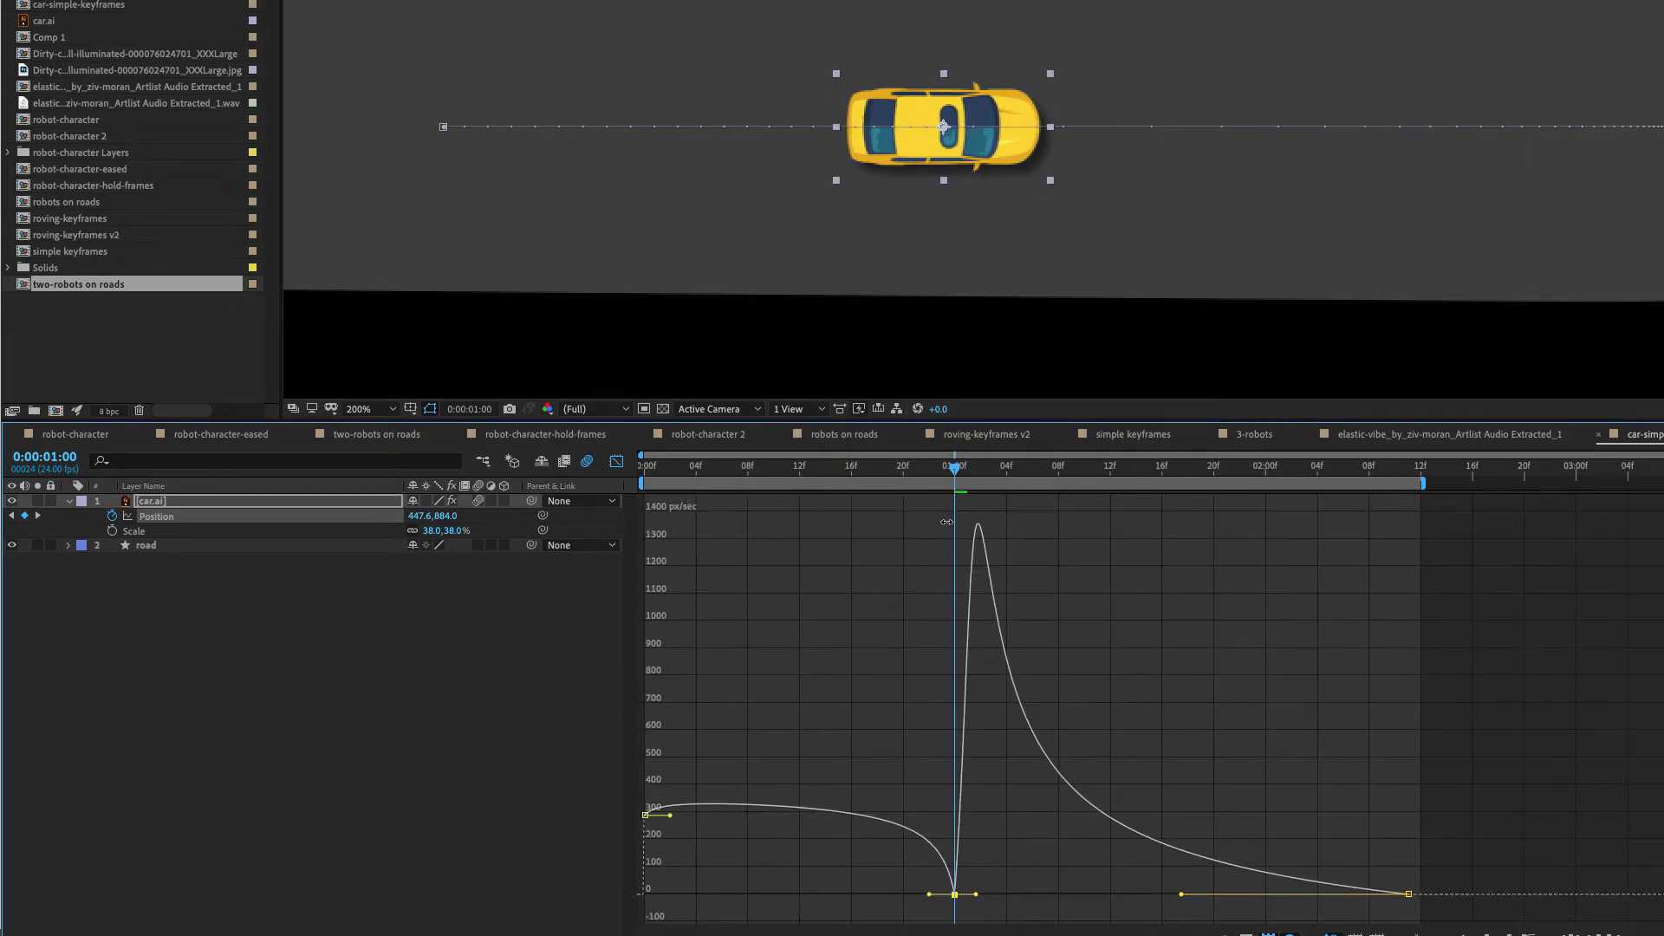
pyautogui.press('space')
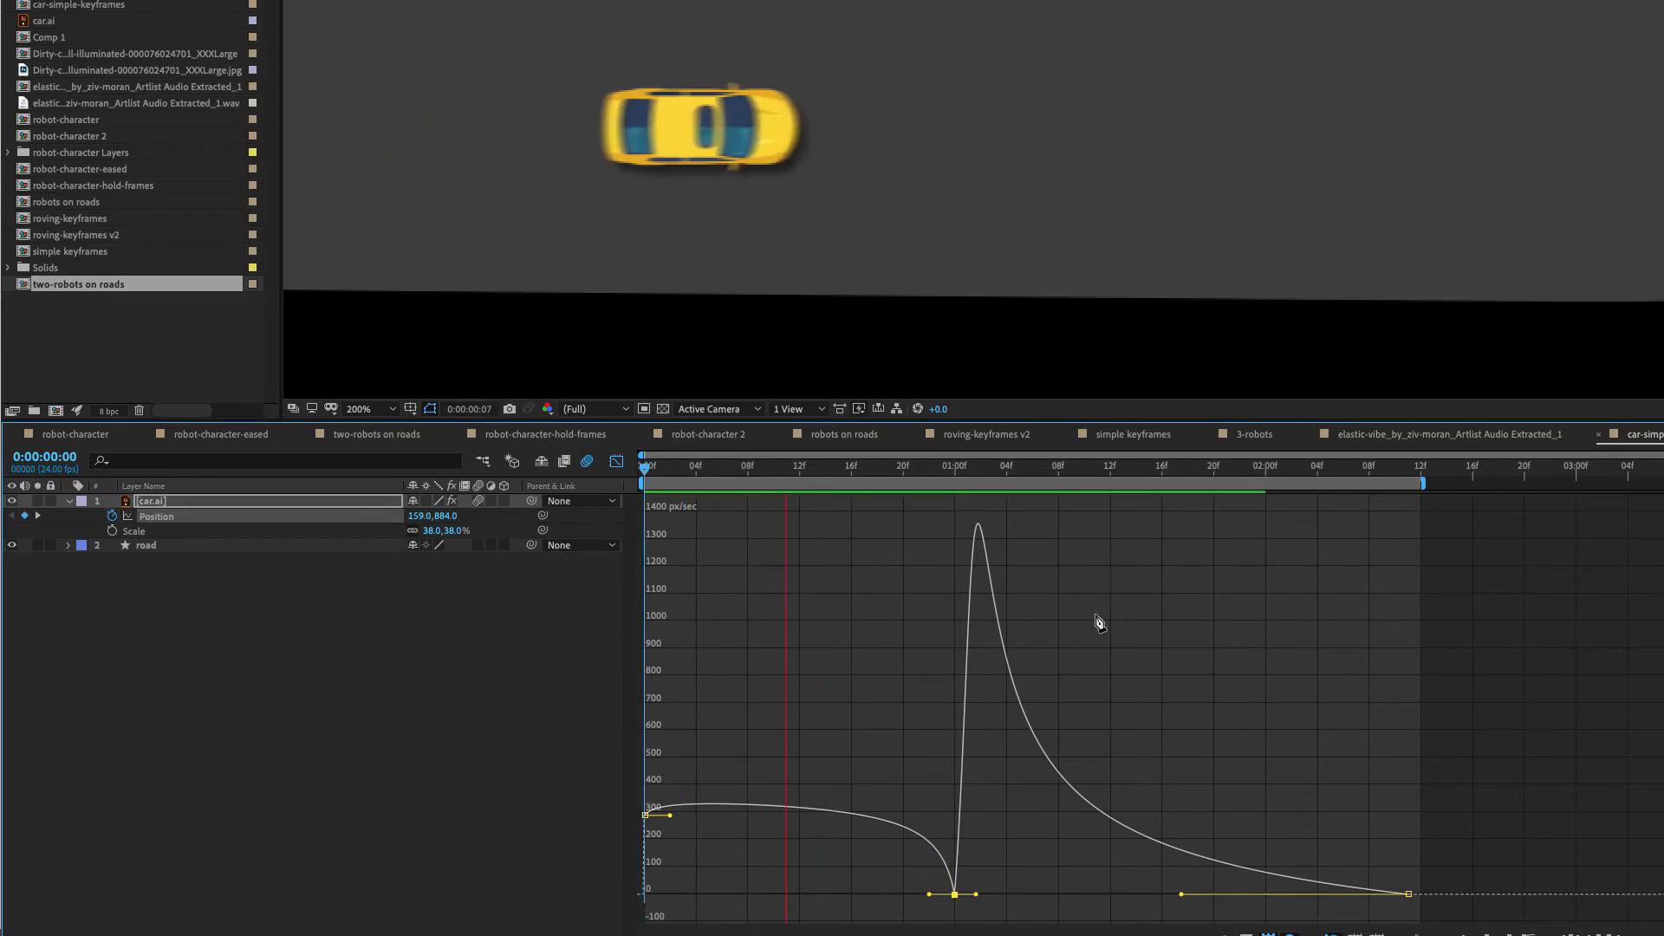
pyautogui.press('space')
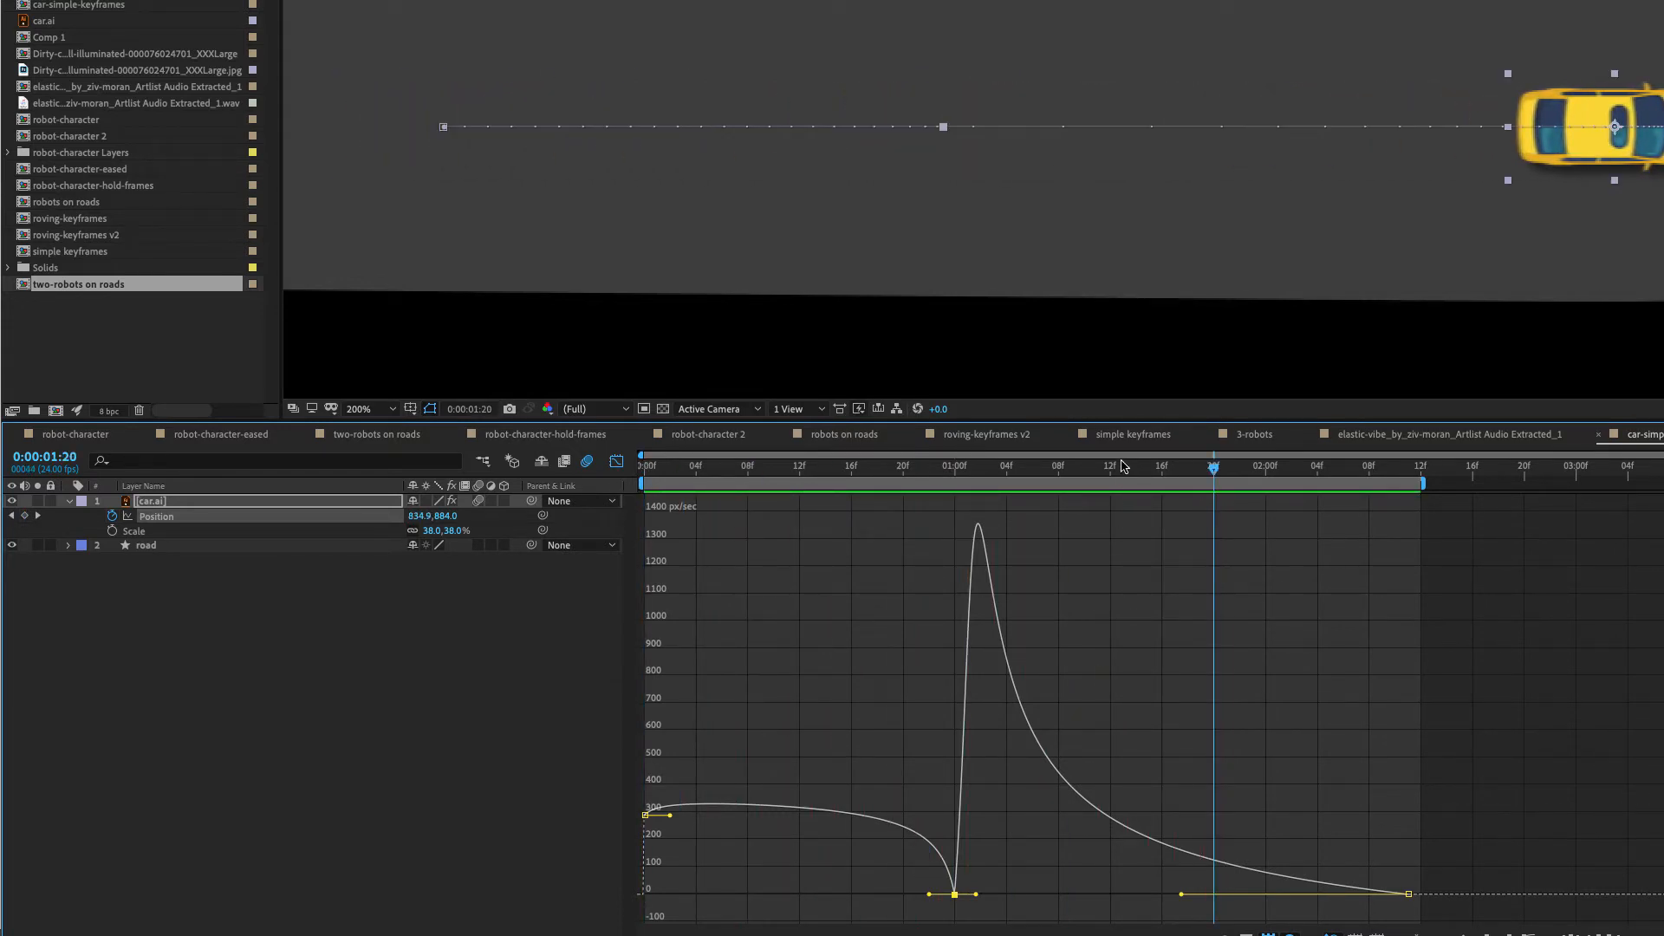
pyautogui.click(1120, 469)
pyautogui.moveTo(1117, 473); pyautogui.dragTo(960, 474)
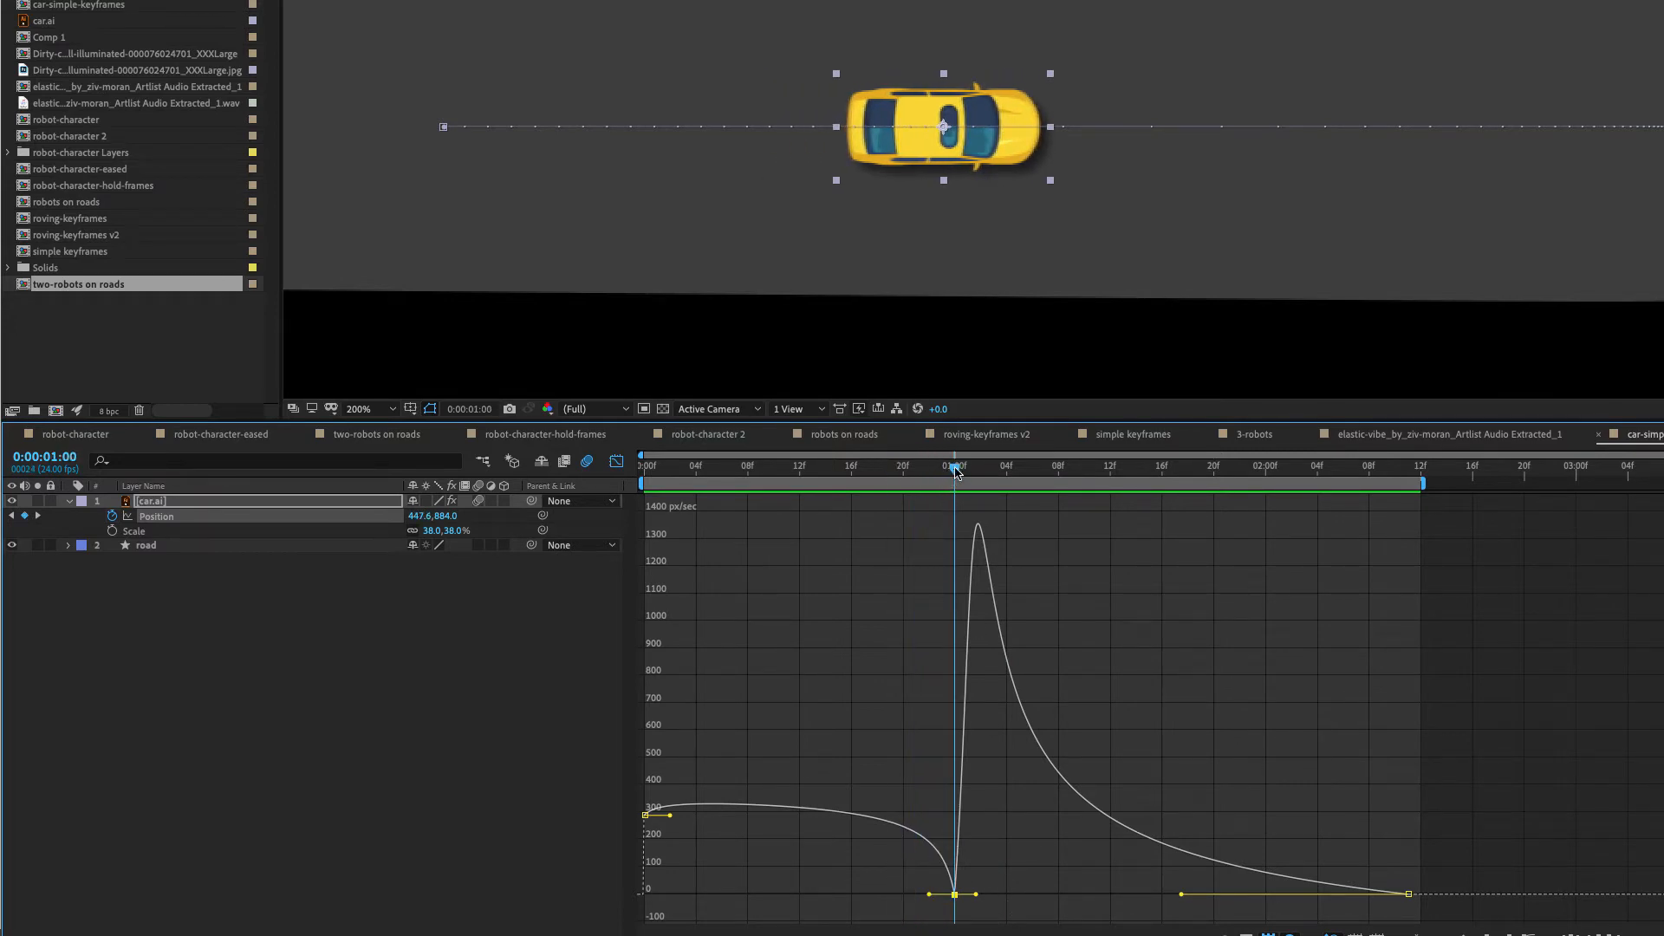
# Step: Set the 0:00:01:00 position keyframe's temporal interpolation to Bezier
pyautogui.rightClick(955, 894)
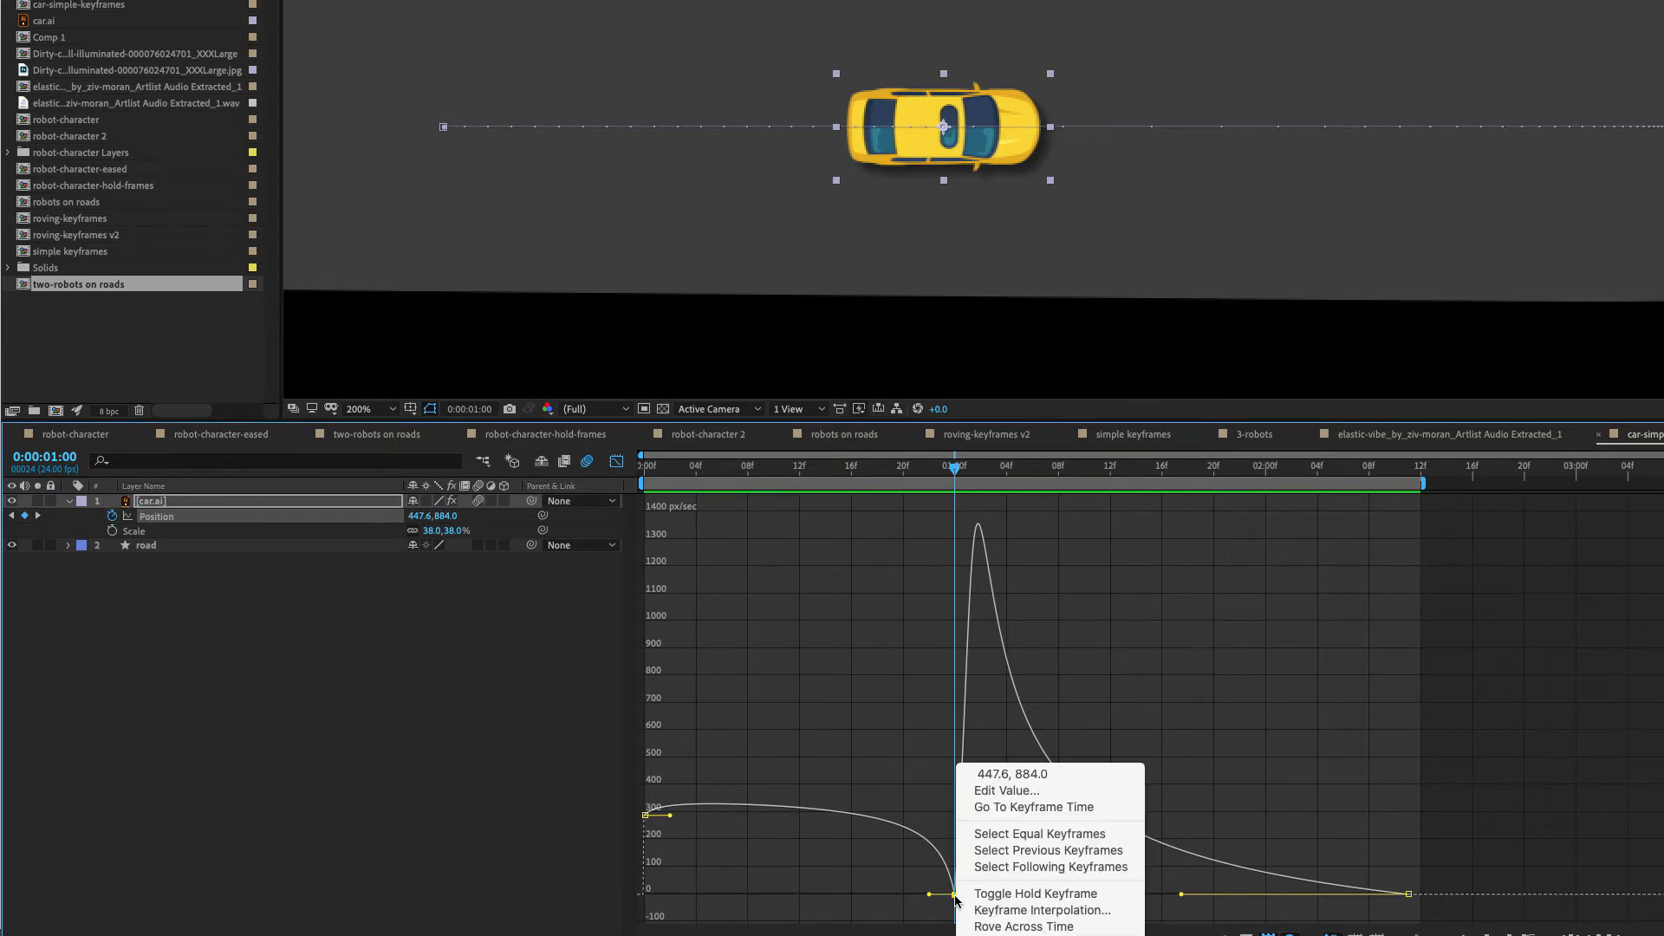
pyautogui.click(1051, 910)
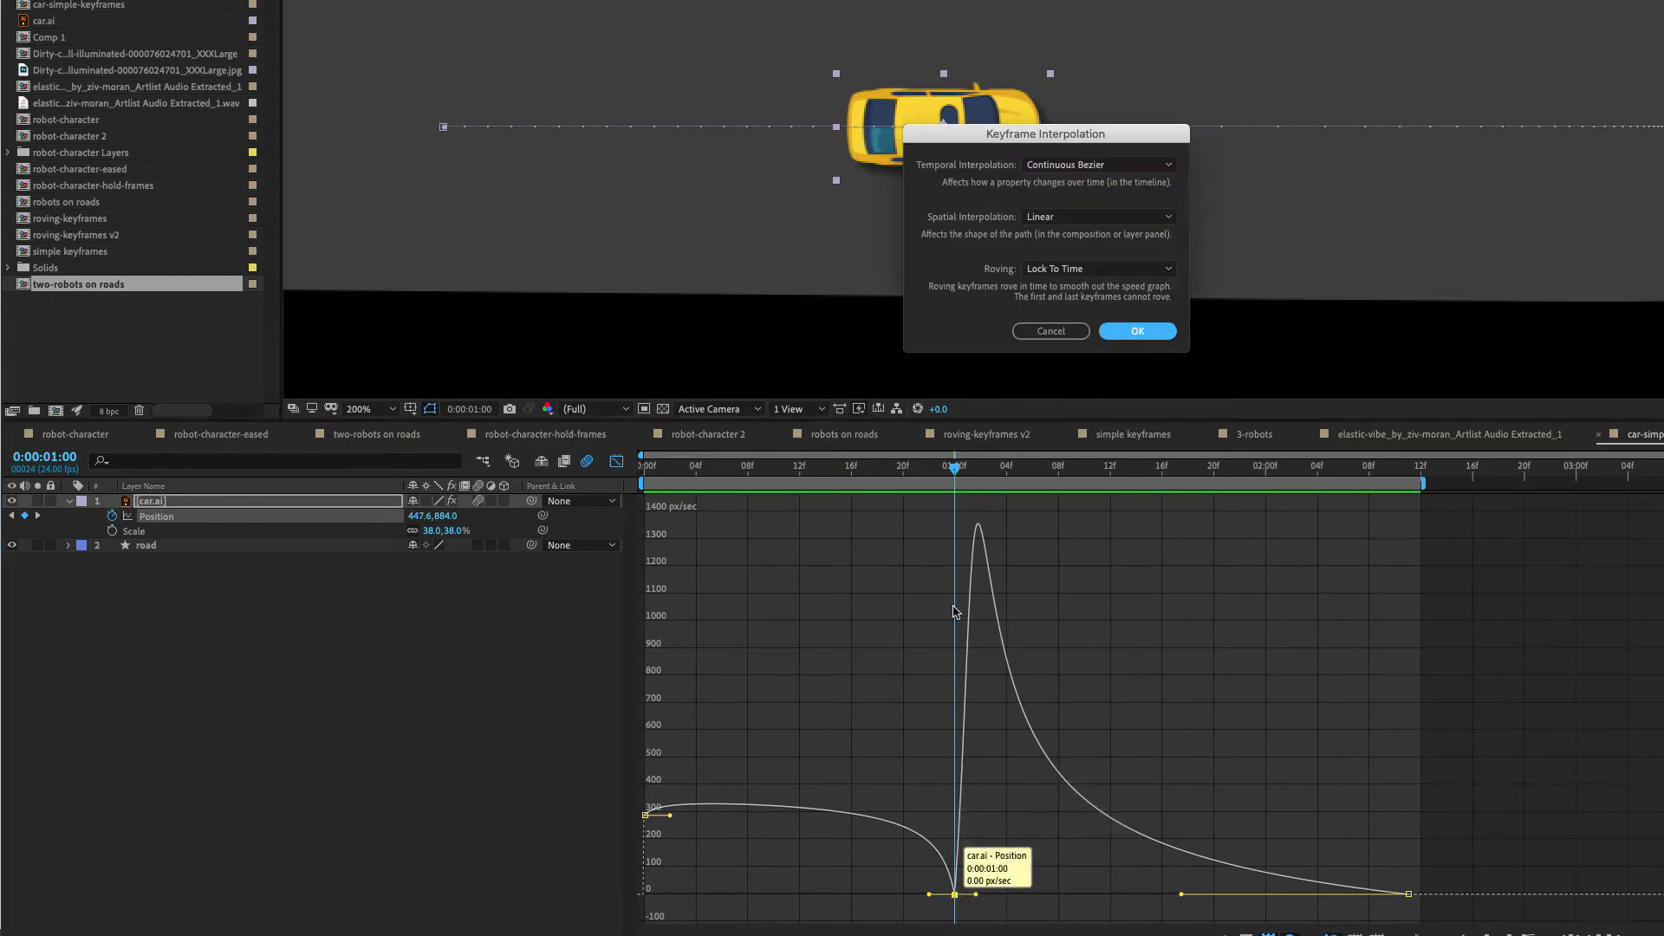
pyautogui.click(1147, 165)
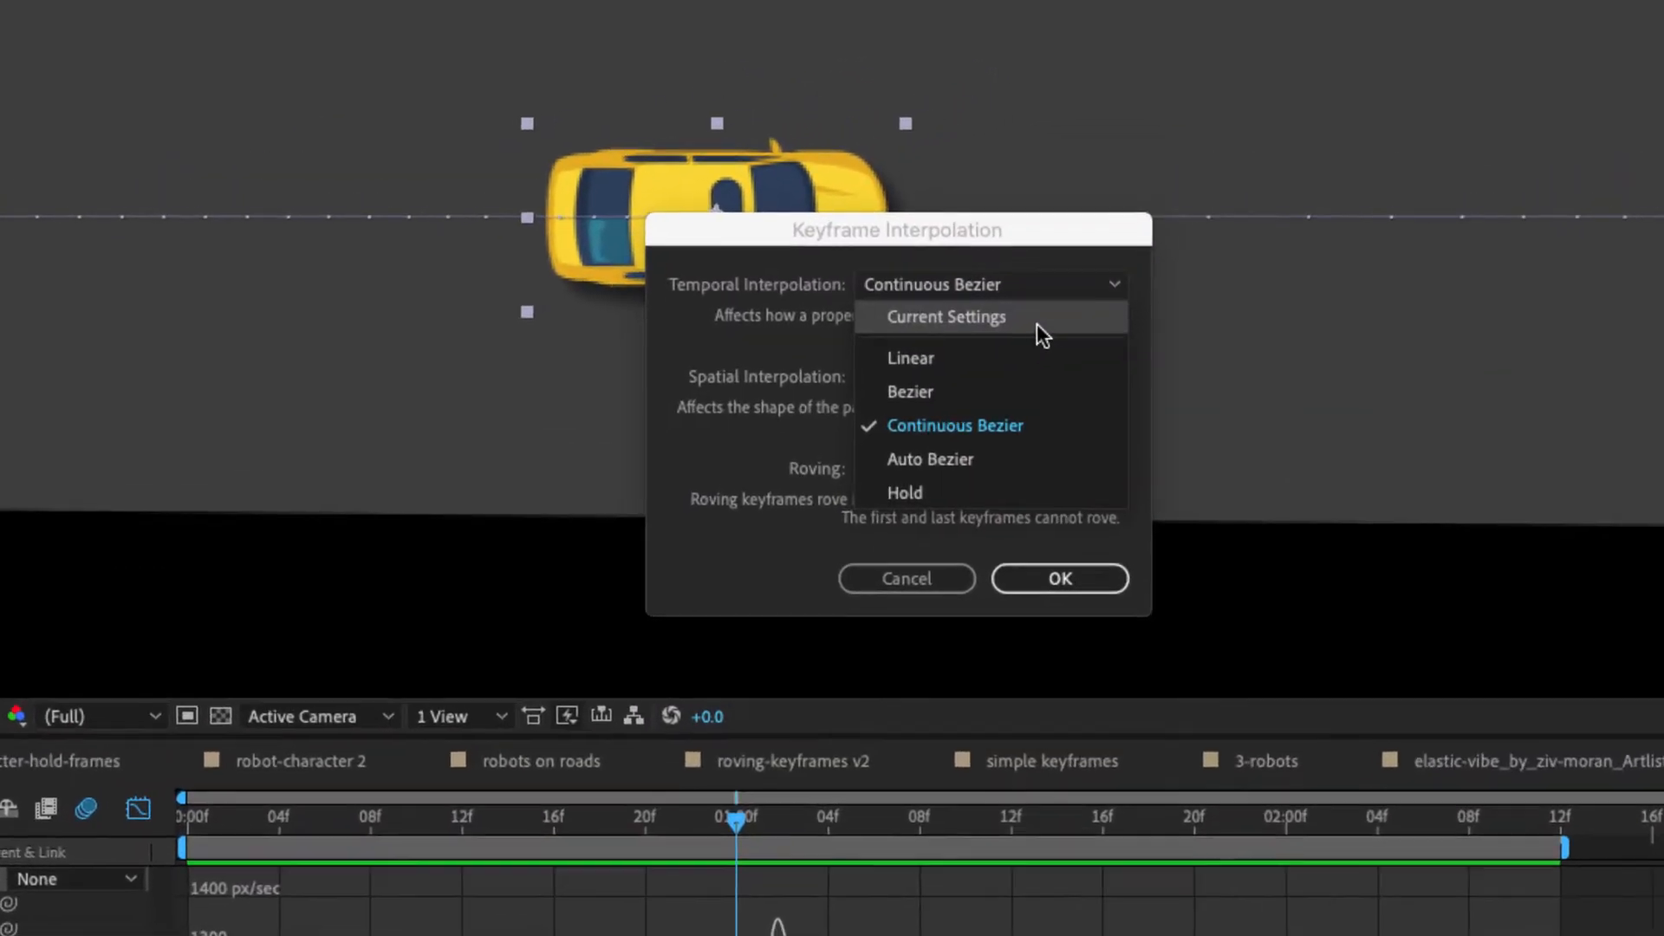
pyautogui.click(1086, 224)
pyautogui.click(1045, 578)
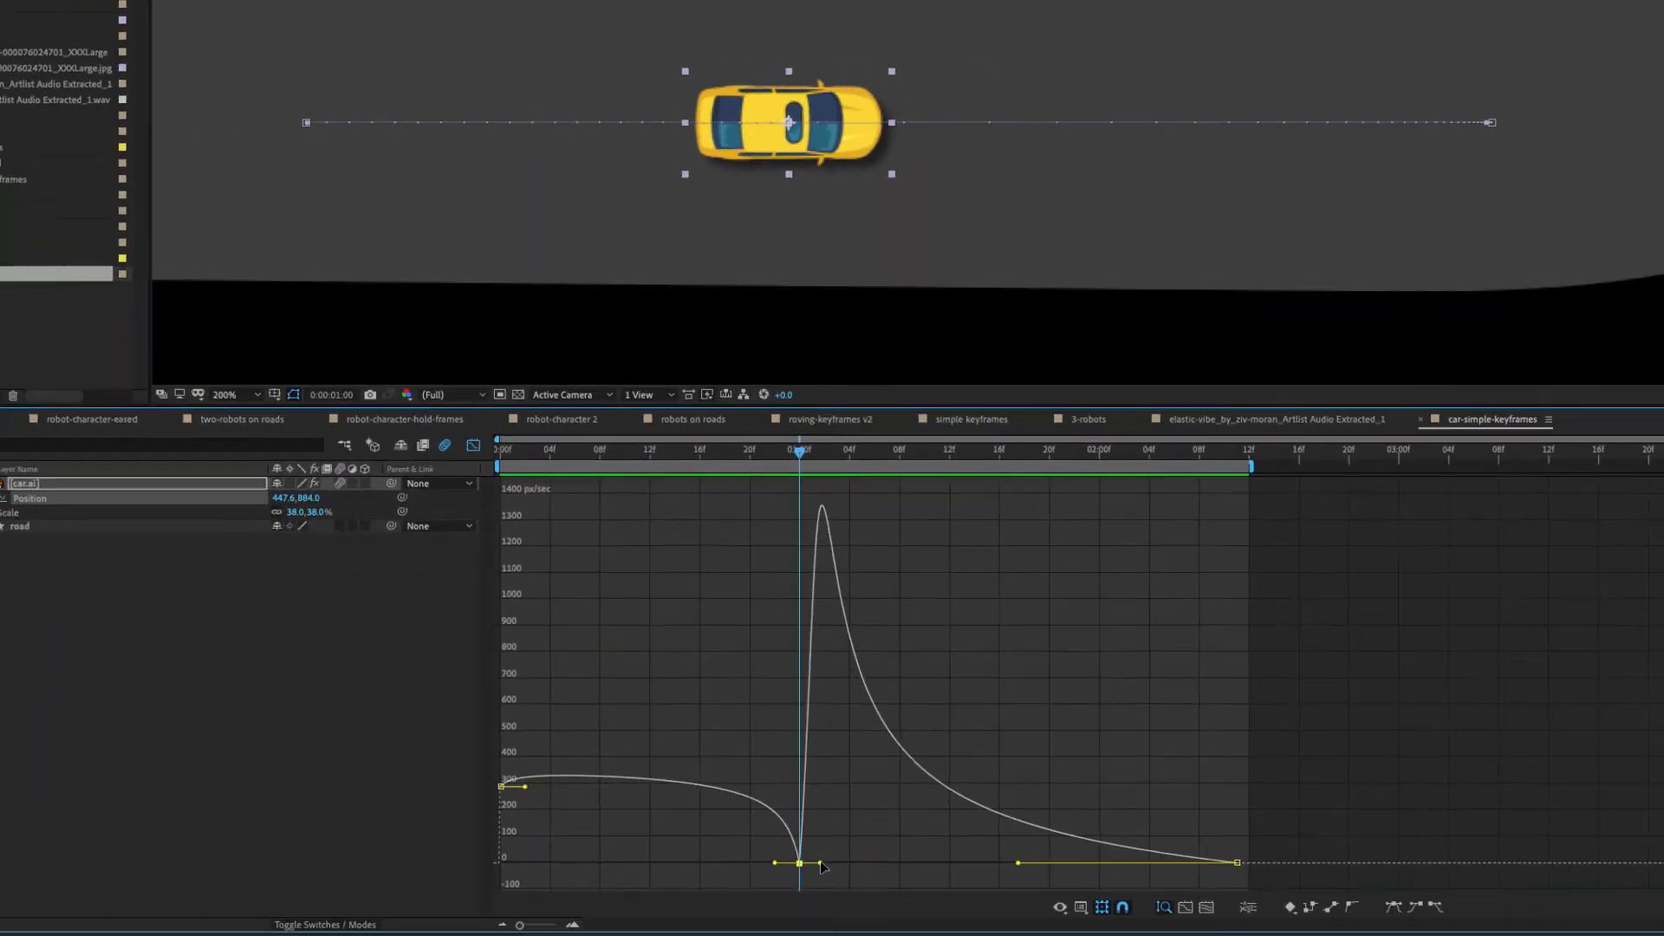
# Step: Lengthen the outgoing and incoming influence handles of the 0:00:01:00 position keyframe on the speed graph and scrub the motion
pyautogui.moveTo(822, 864); pyautogui.dragTo(962, 856)
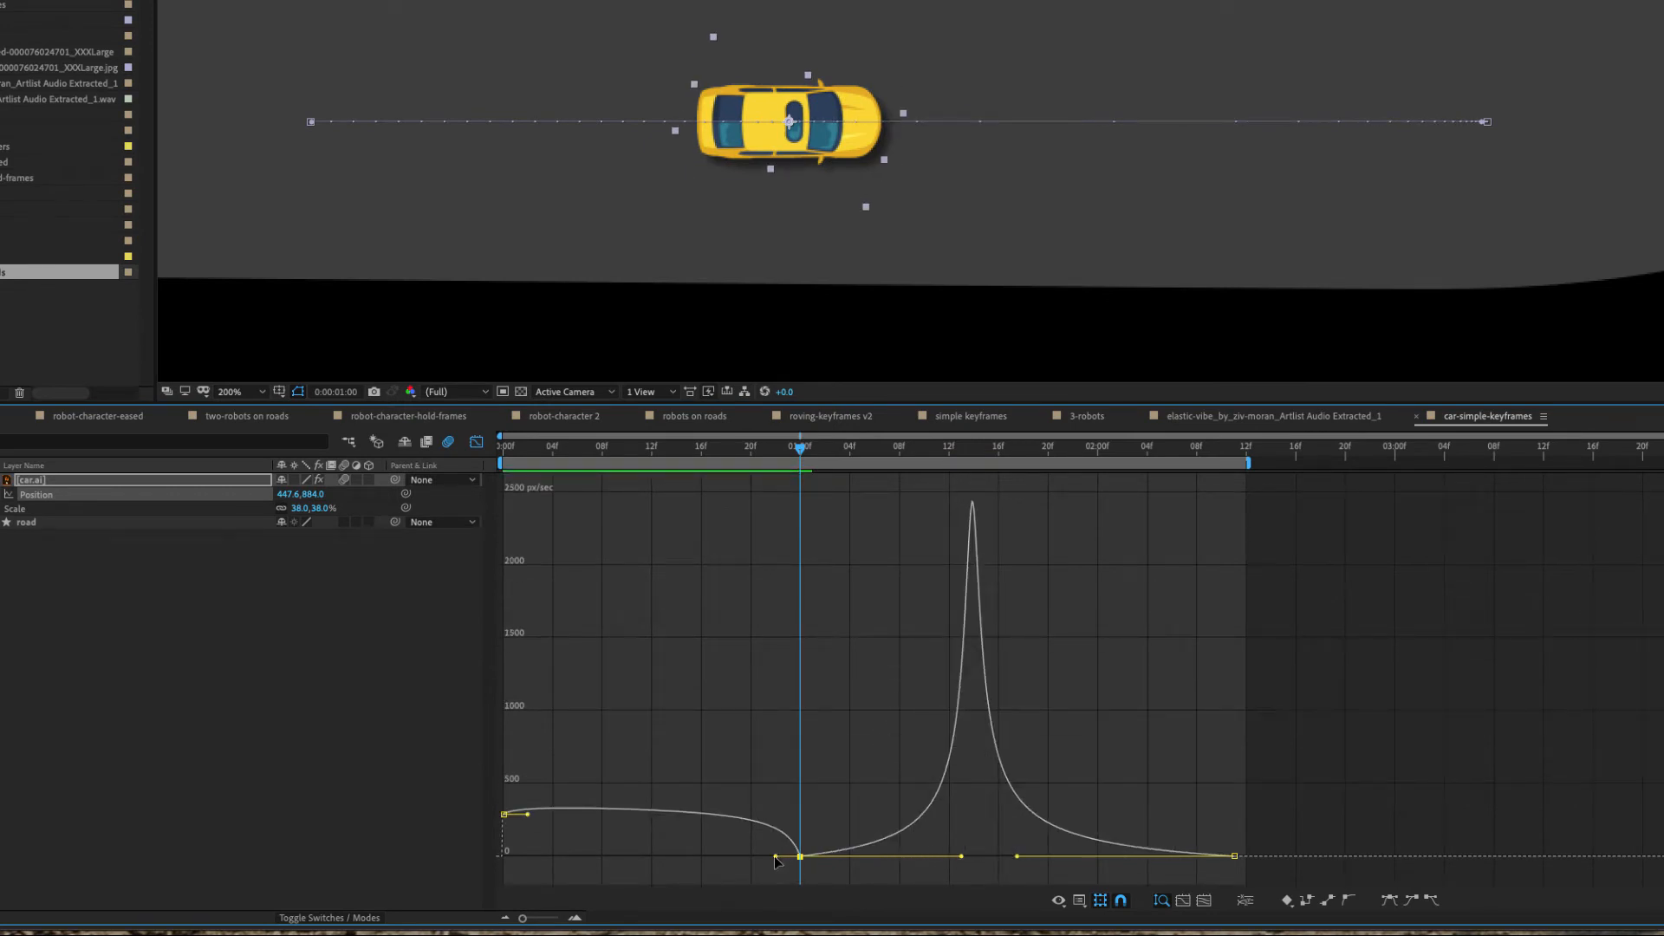
pyautogui.moveTo(775, 858); pyautogui.dragTo(651, 853)
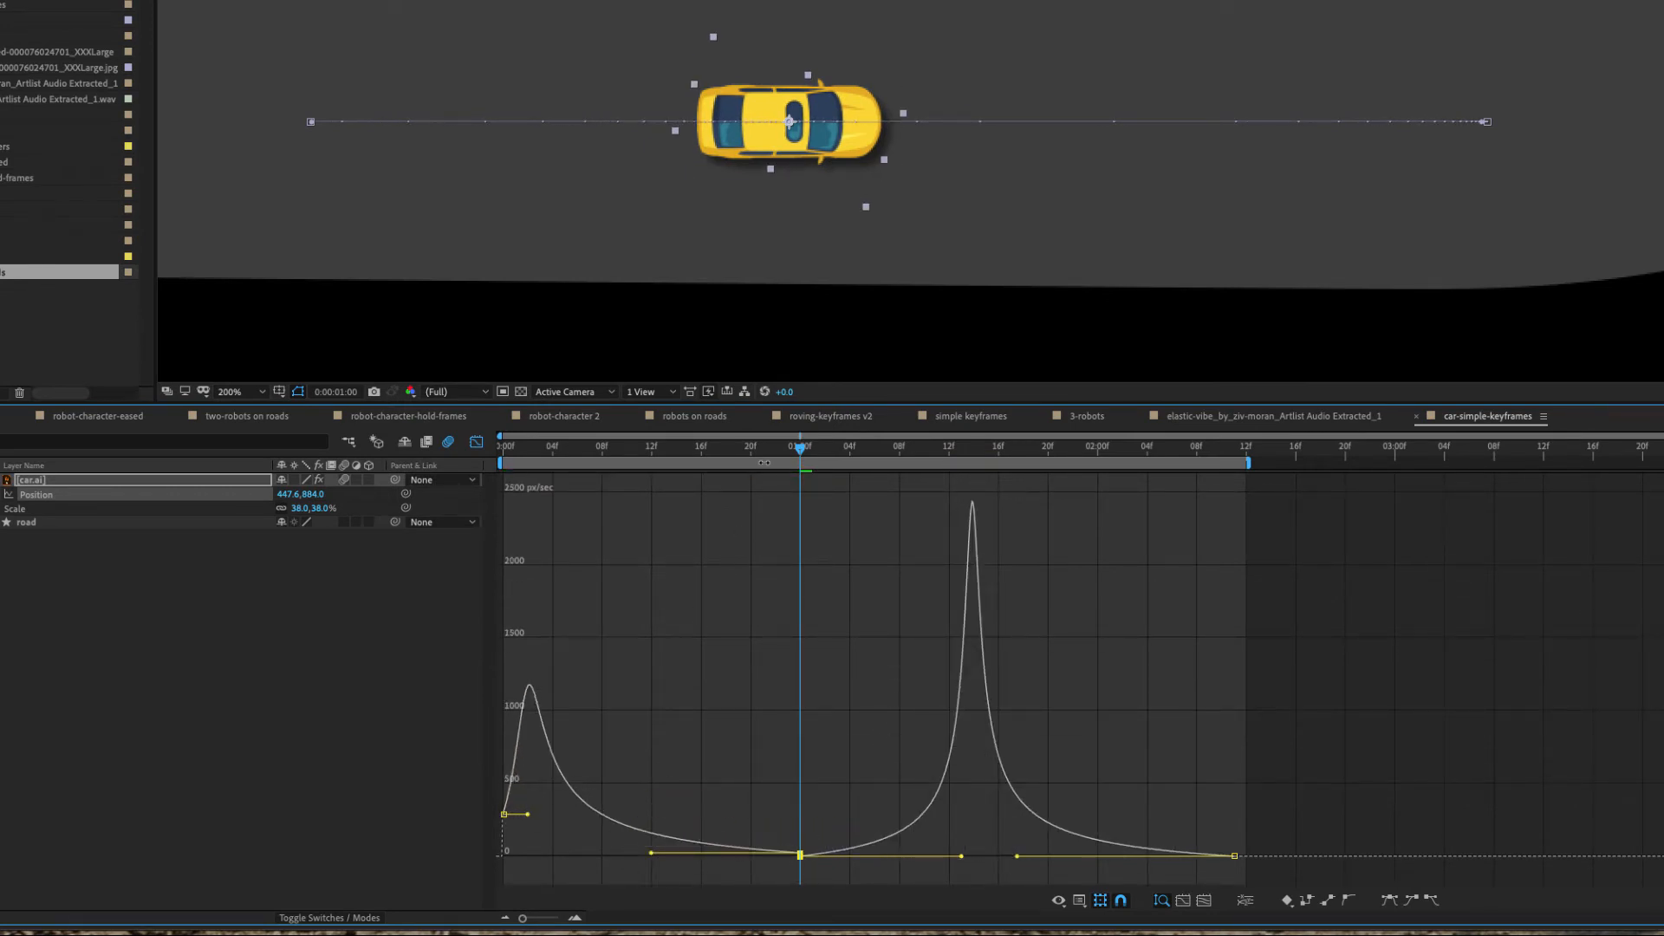
pyautogui.moveTo(774, 452)
pyautogui.mouseDown()
pyautogui.moveTo(505, 450)
pyautogui.moveTo(922, 453)
pyautogui.moveTo(763, 473)
pyautogui.mouseUp()
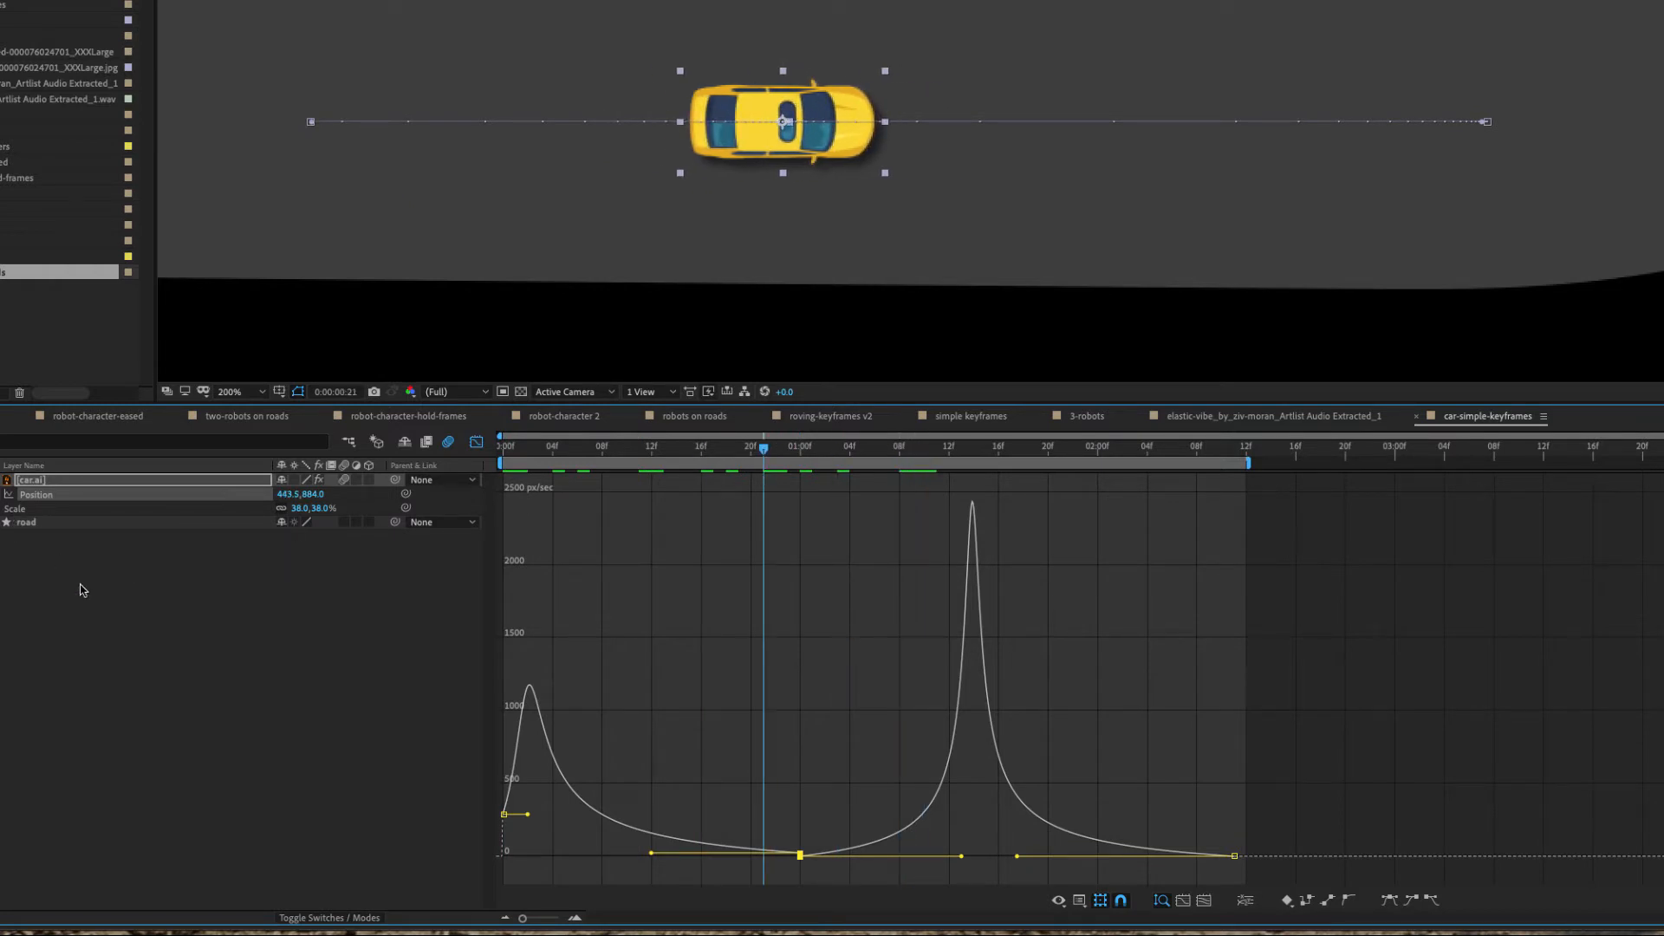
# Step: Separate the car's Position into X and Y dimensions and remove the Y Position keyframes
pyautogui.rightClick(47, 496)
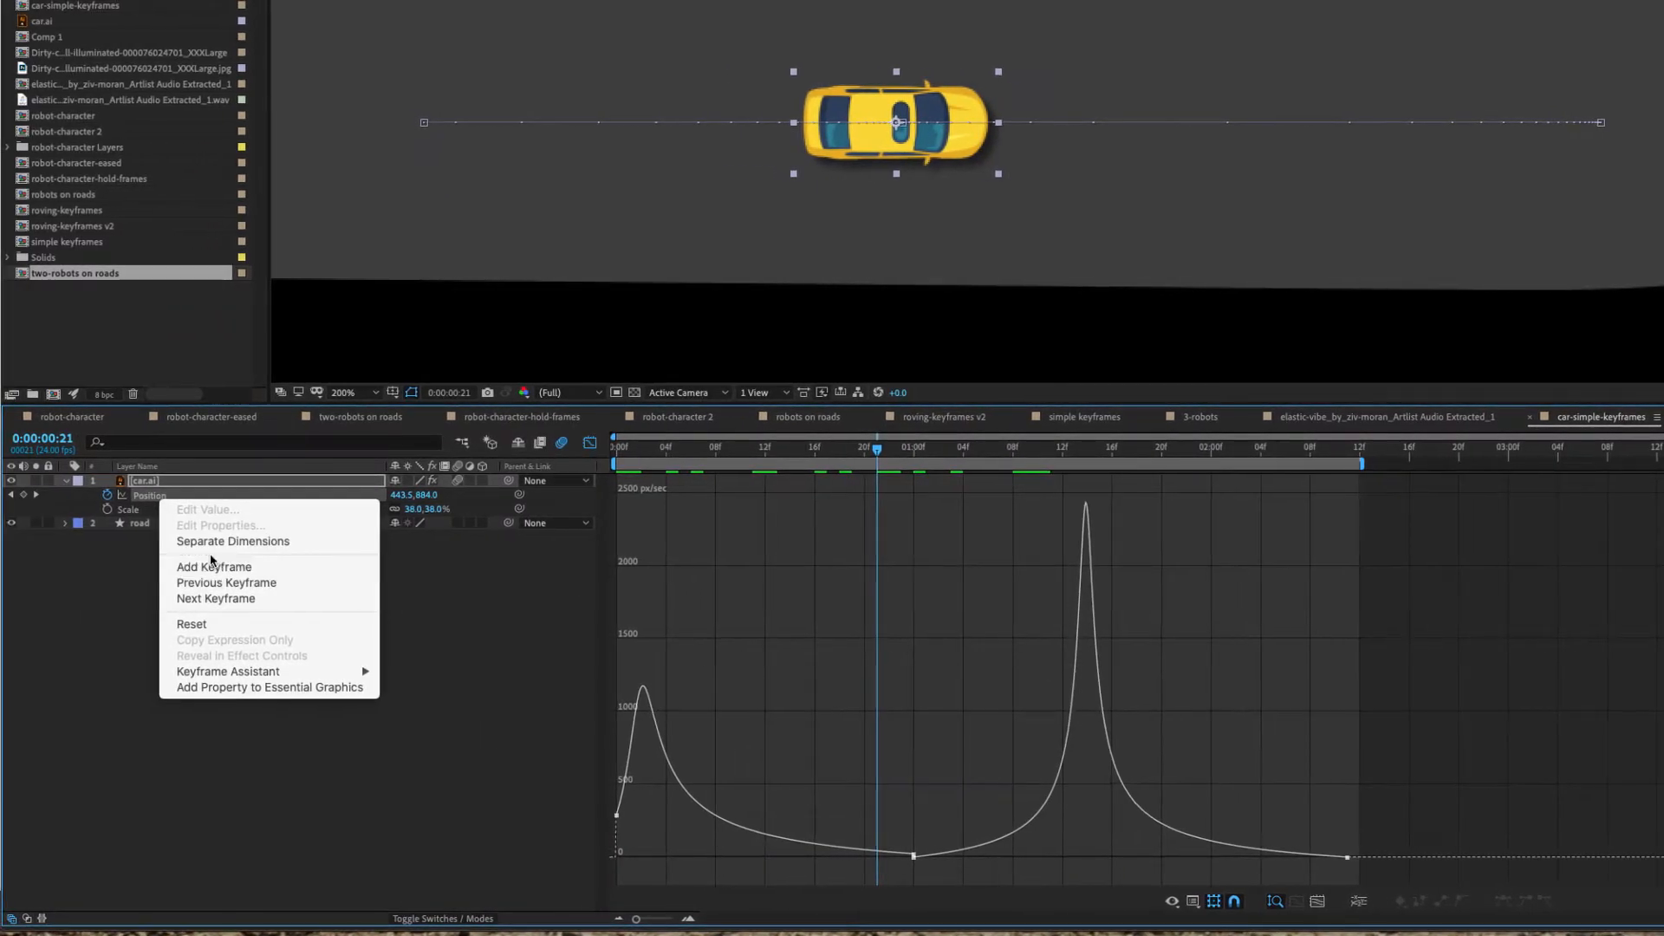
pyautogui.click(232, 541)
pyautogui.click(293, 733)
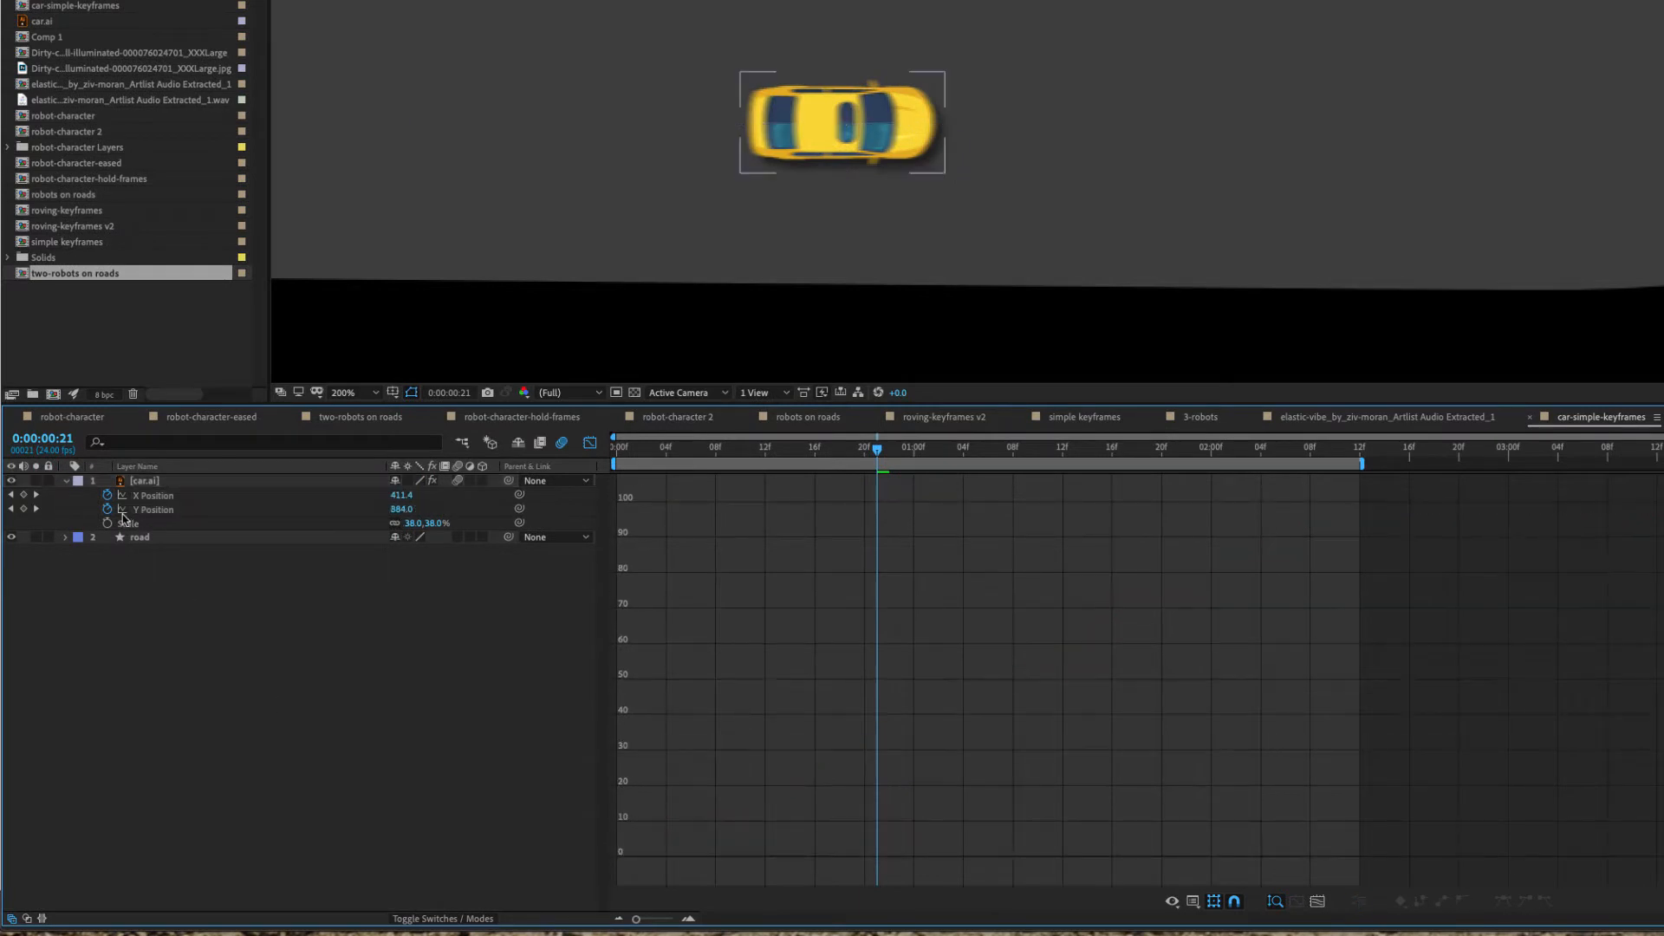
pyautogui.click(143, 511)
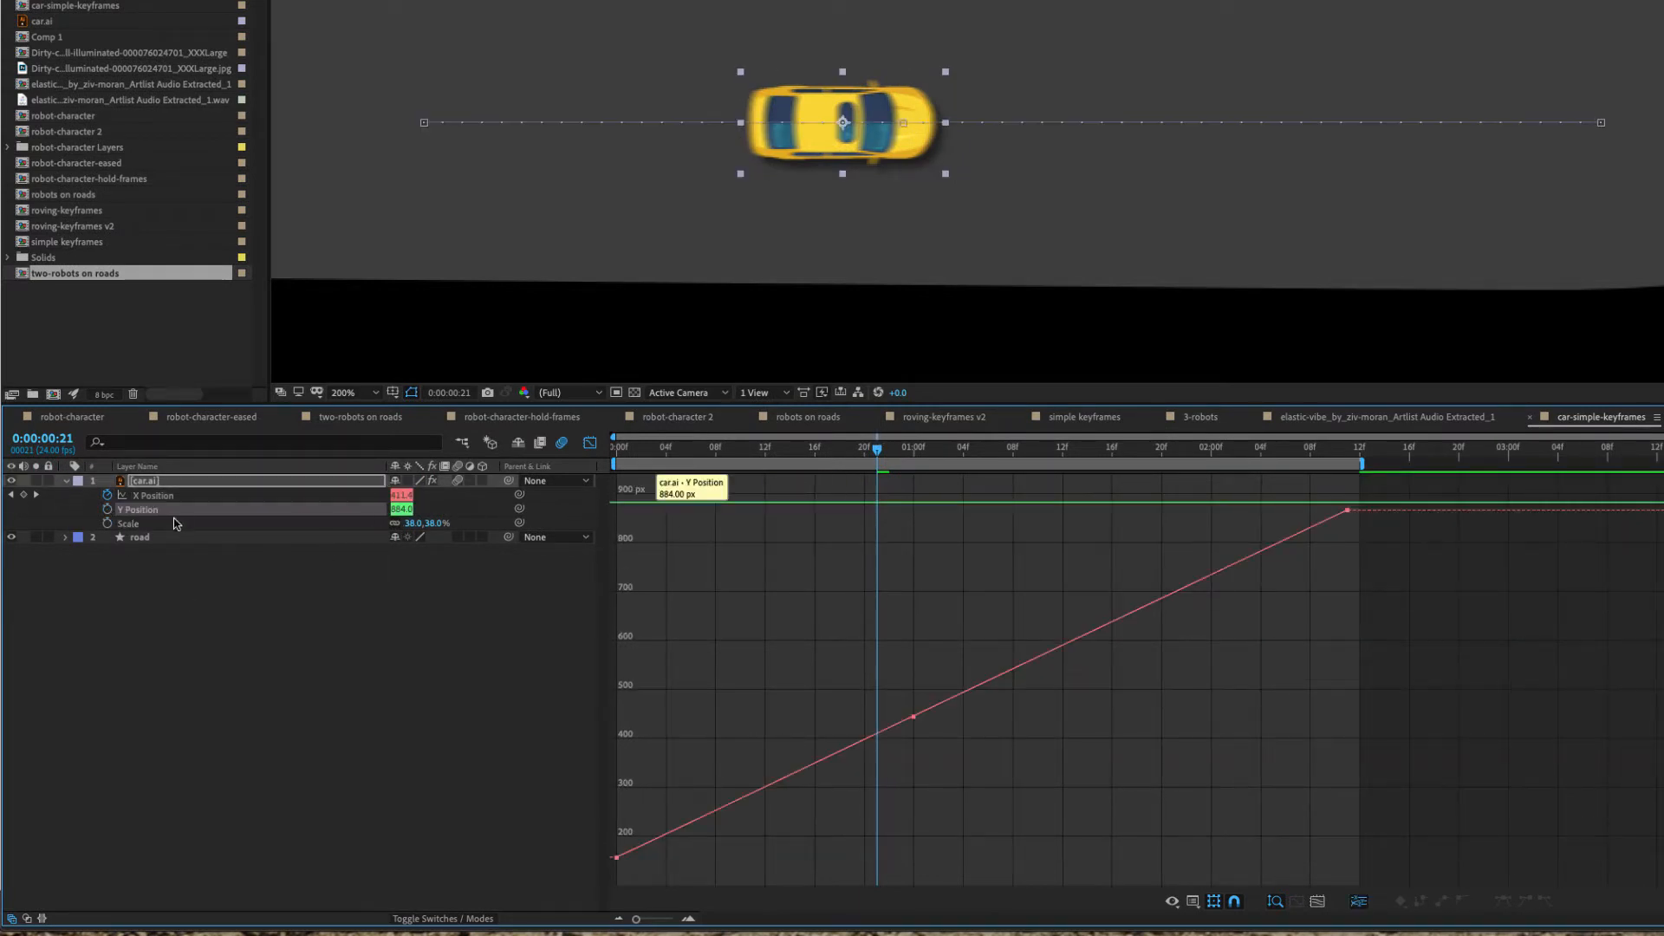
# Step: Show the X Position value graph and set its 0:00:01:00 keyframe's temporal interpolation to Bezier
pyautogui.click(145, 499)
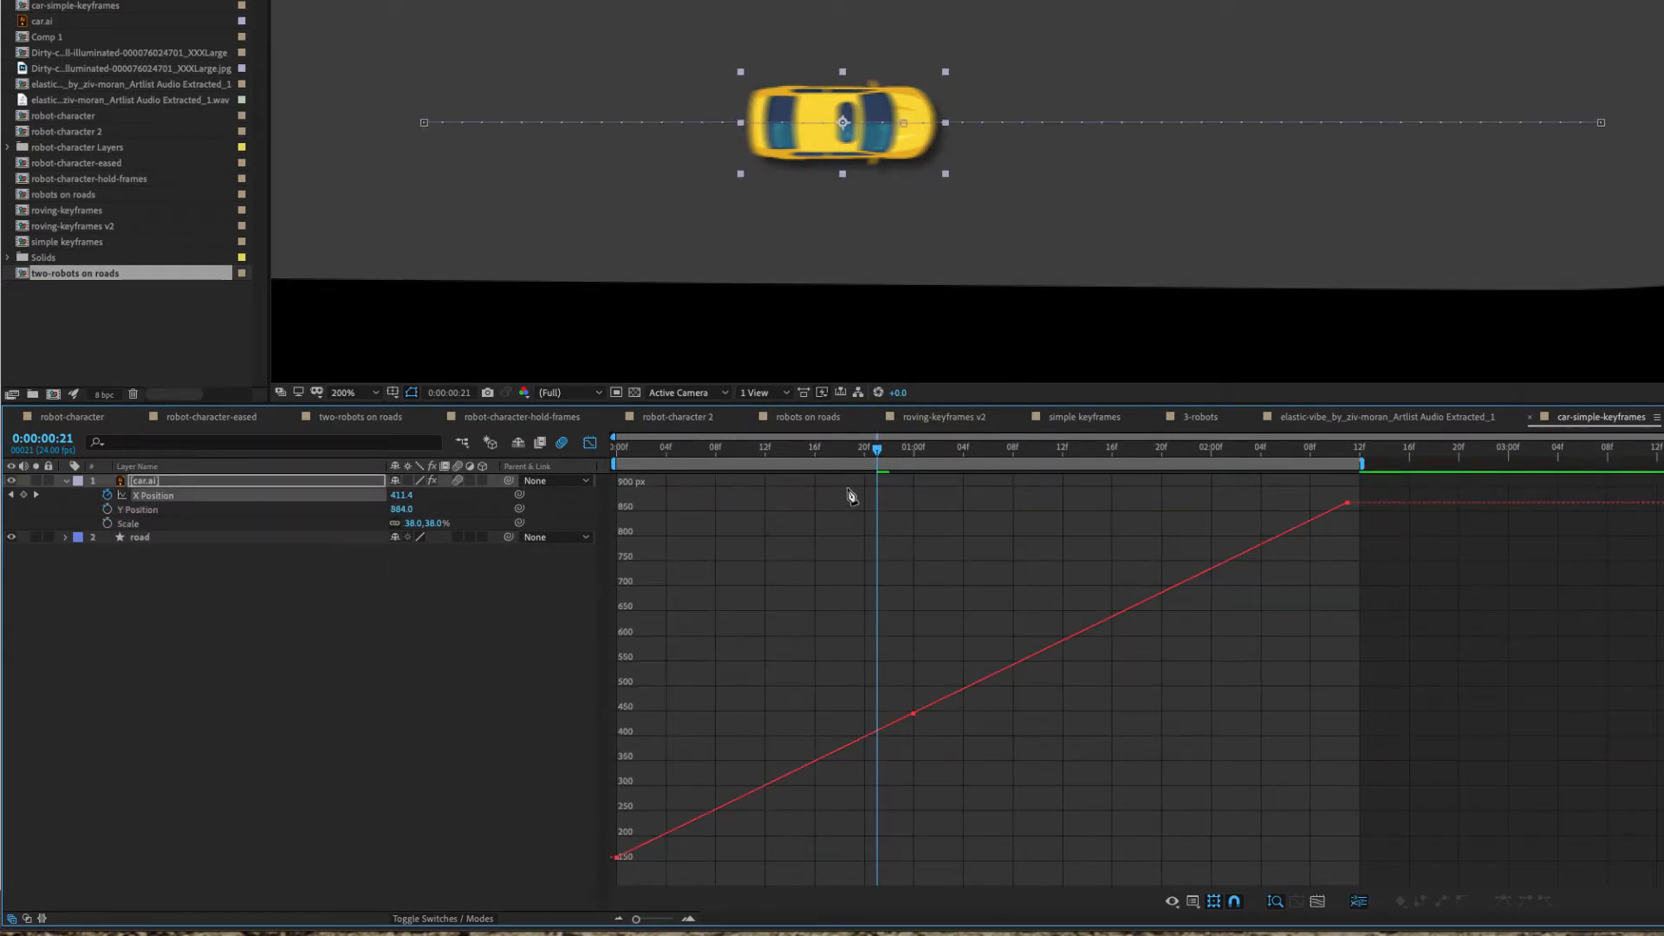
pyautogui.click(887, 450)
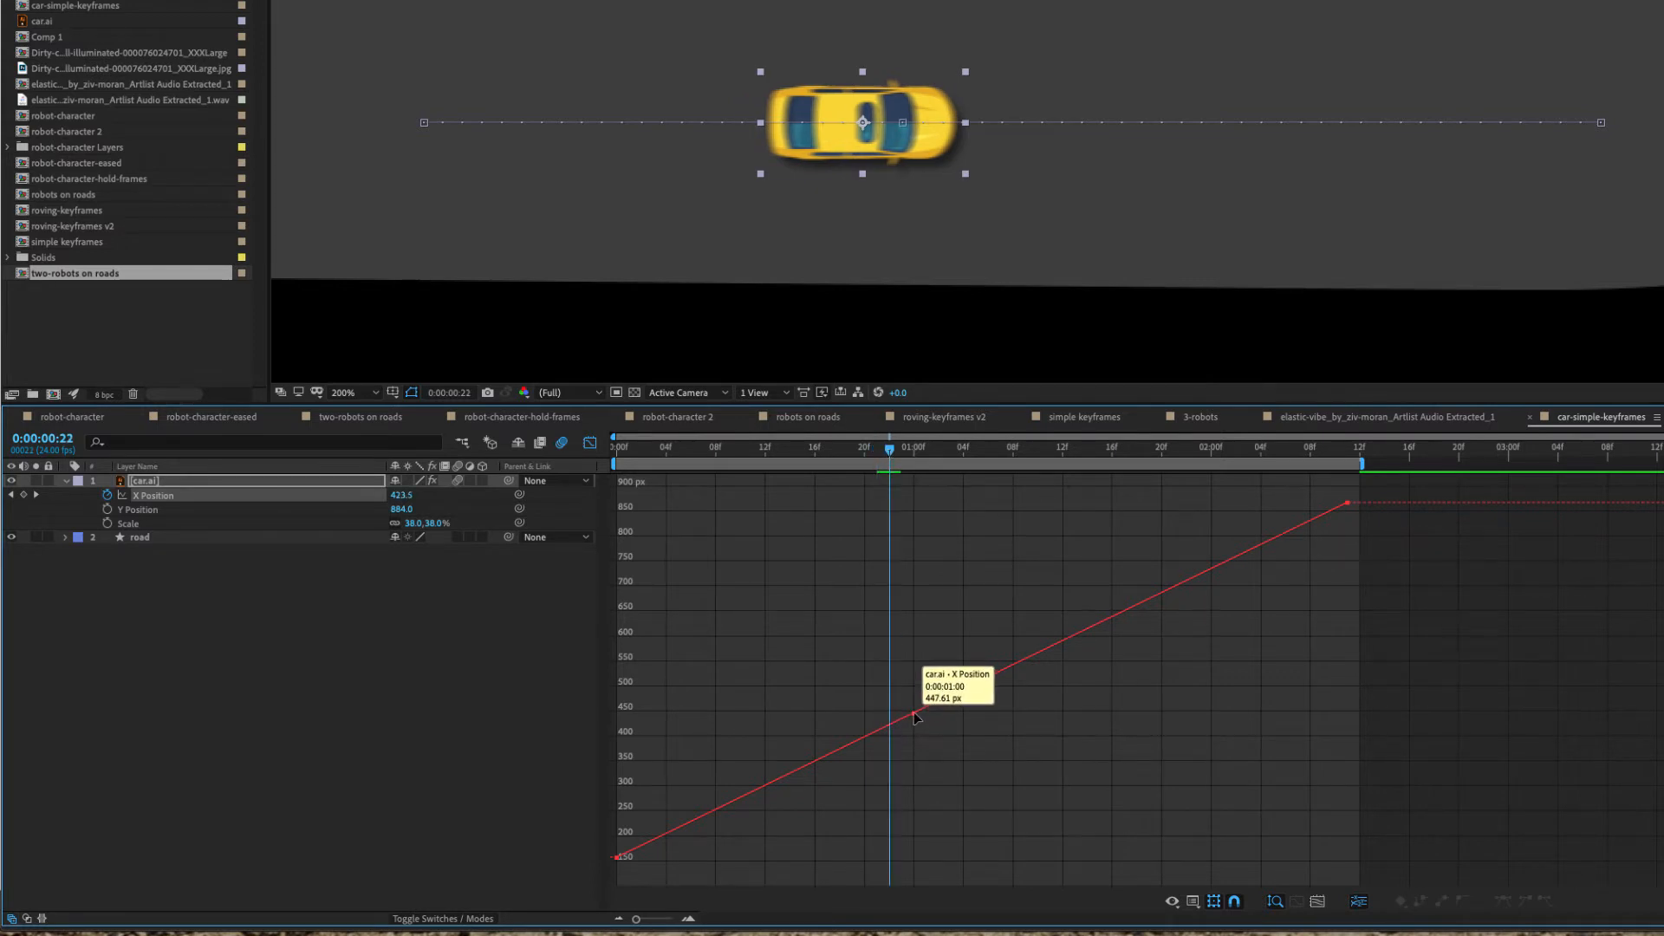
pyautogui.click(913, 714)
pyautogui.press('k')
pyautogui.rightClick(914, 715)
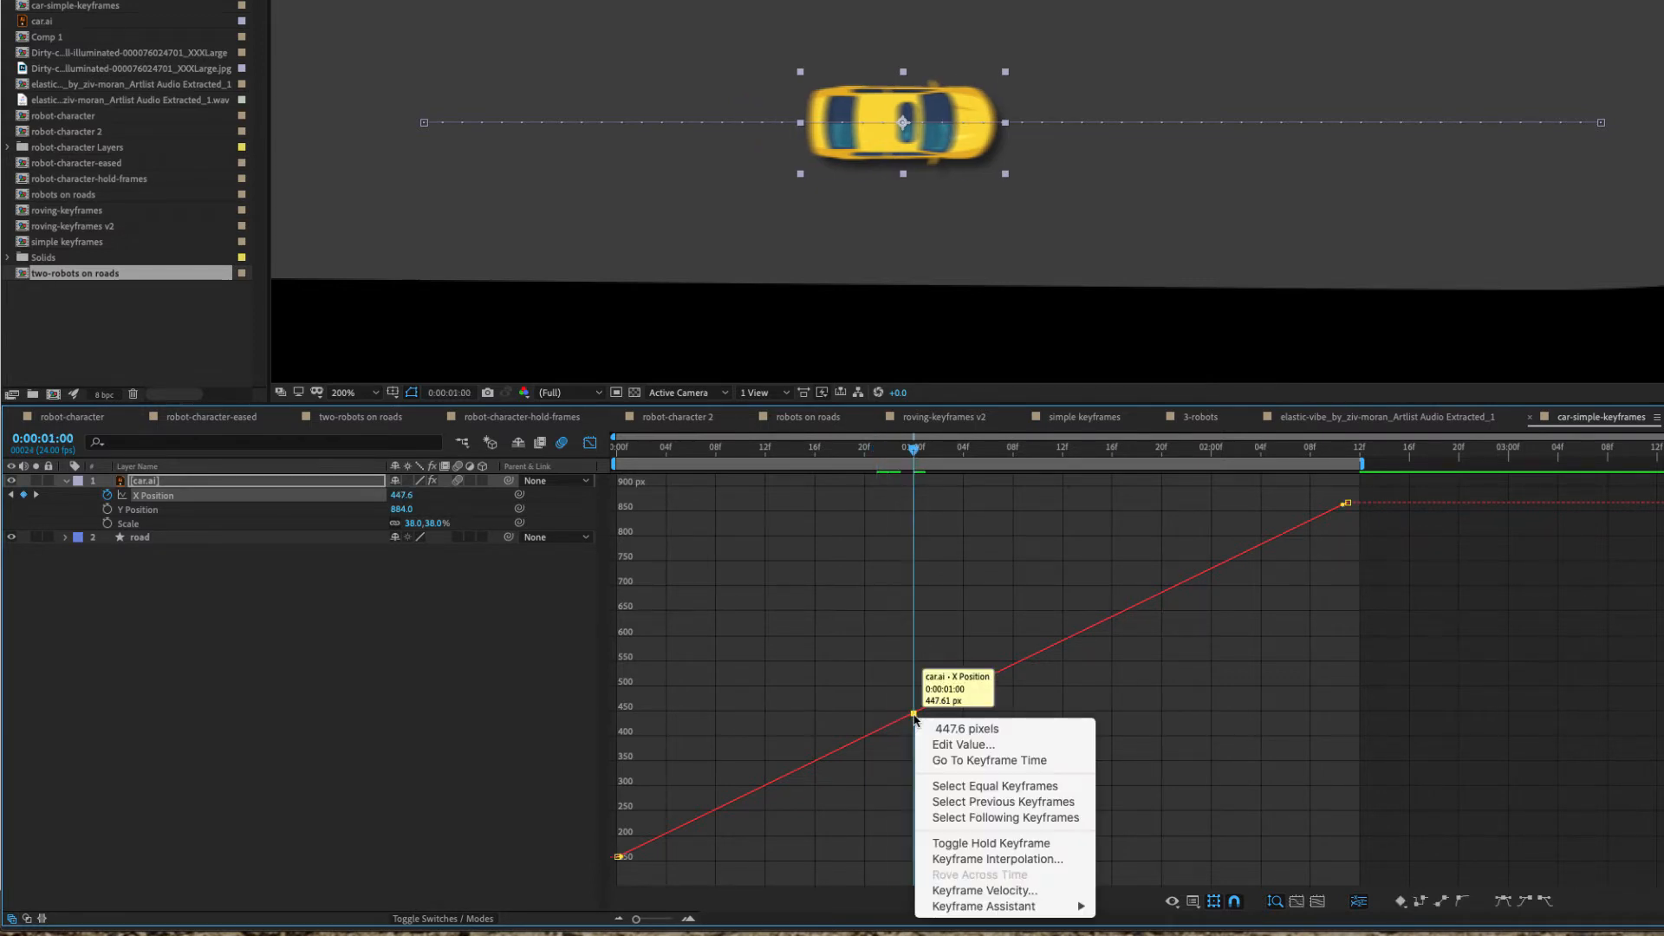
pyautogui.click(986, 860)
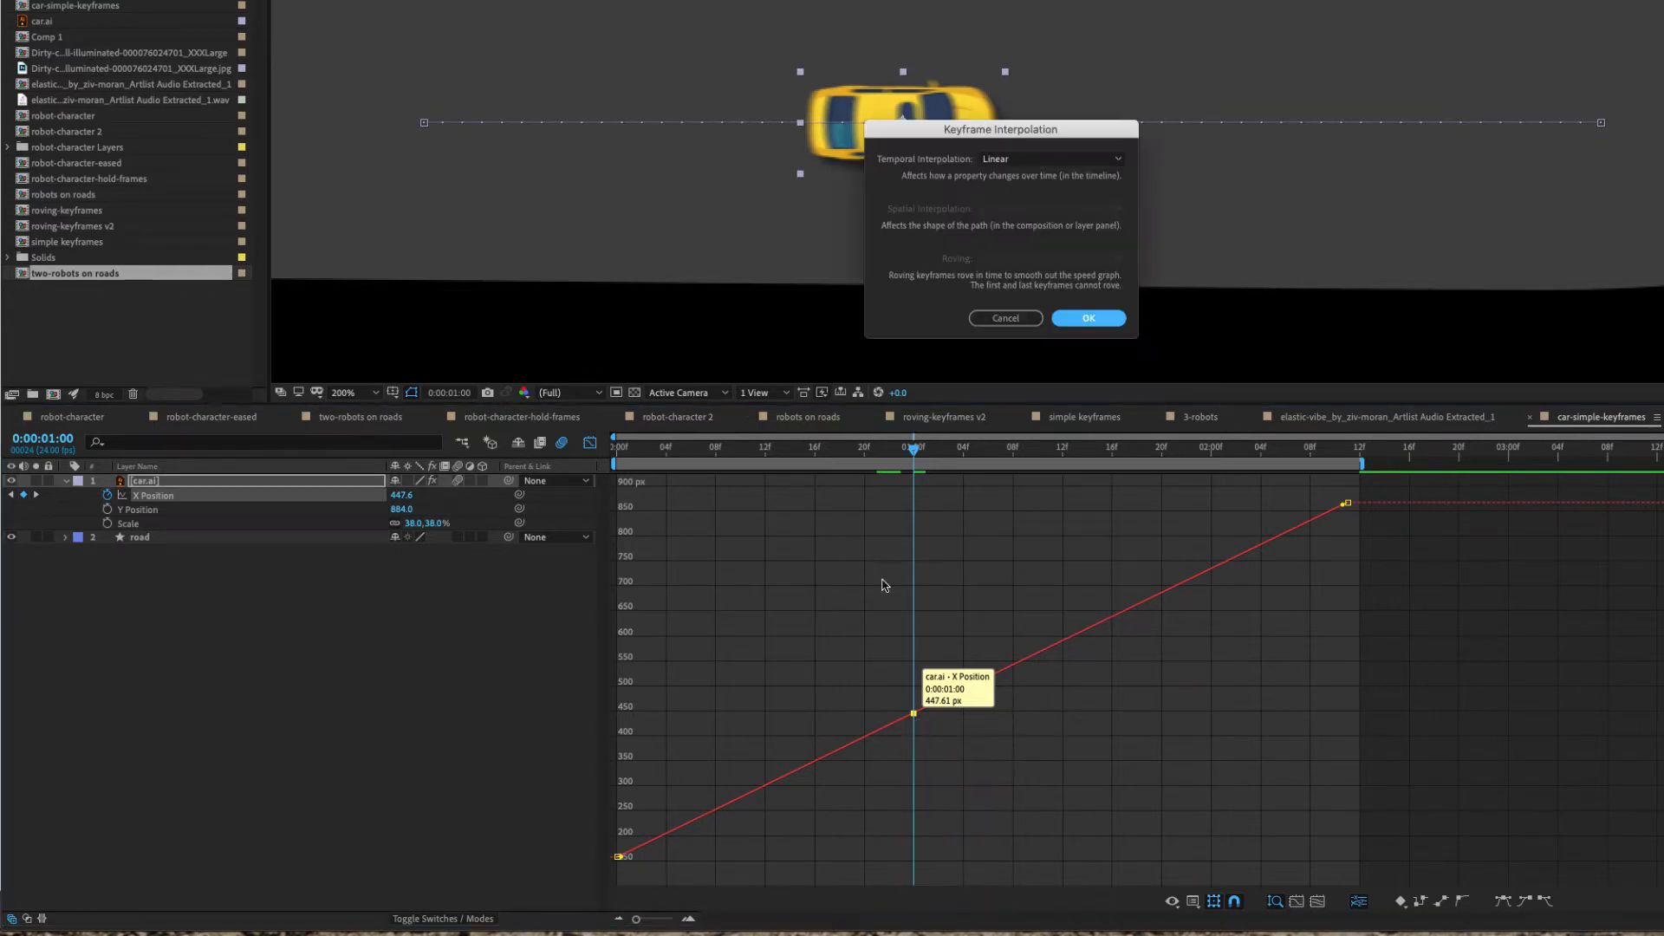
pyautogui.click(1064, 163)
pyautogui.click(998, 218)
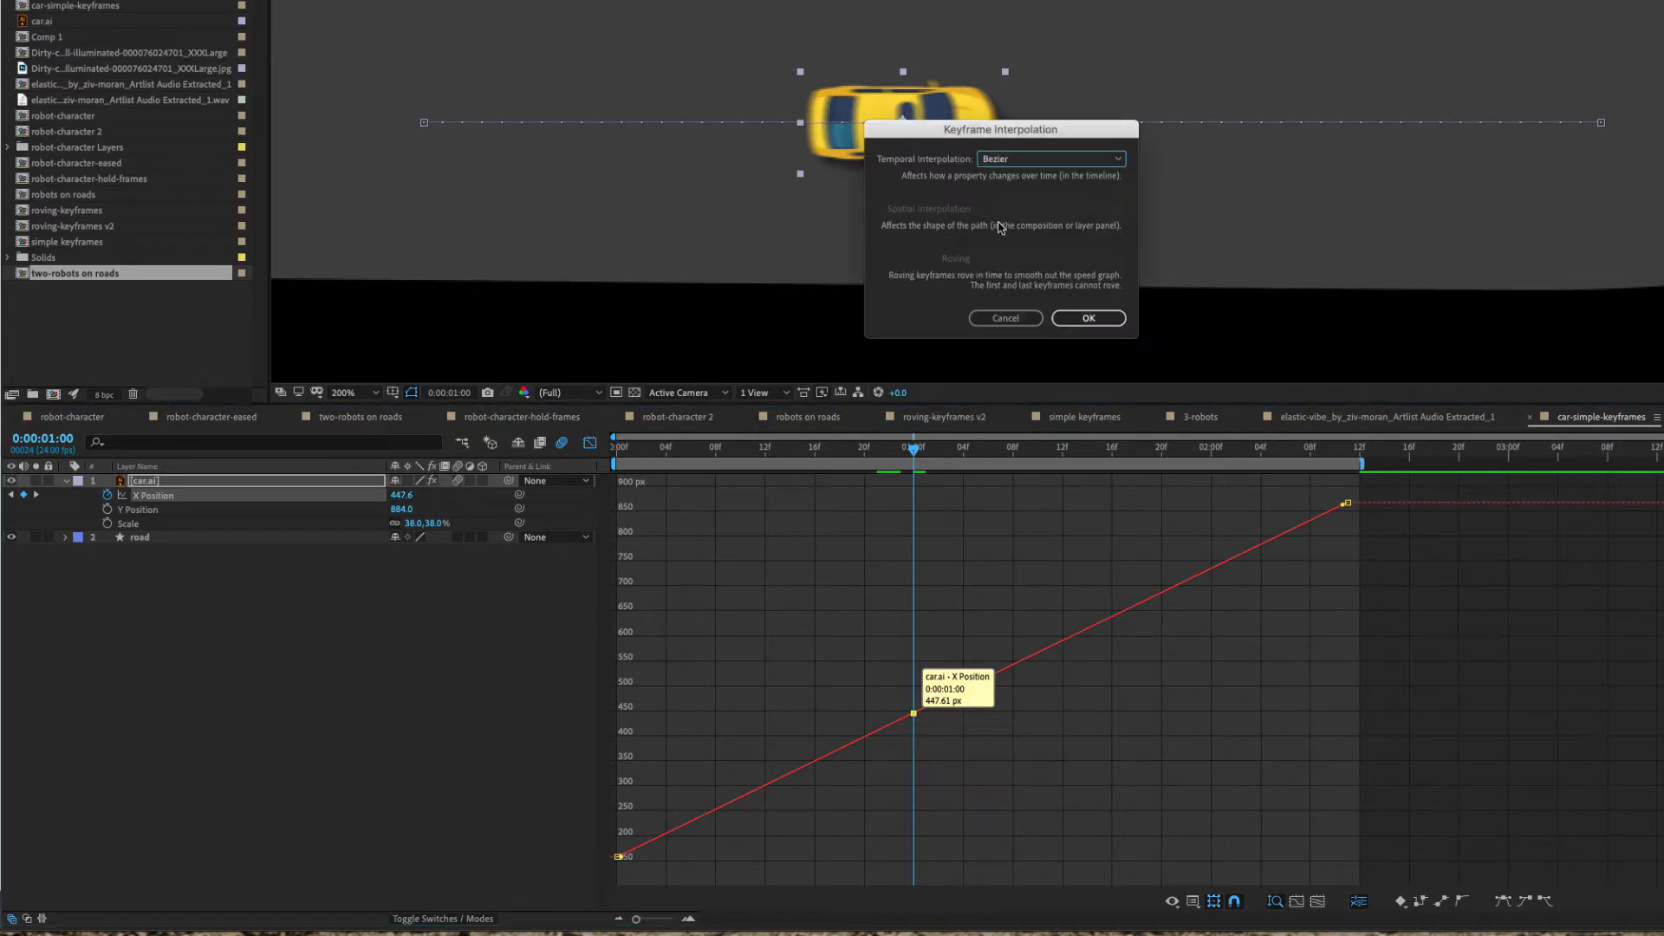
pyautogui.click(1090, 319)
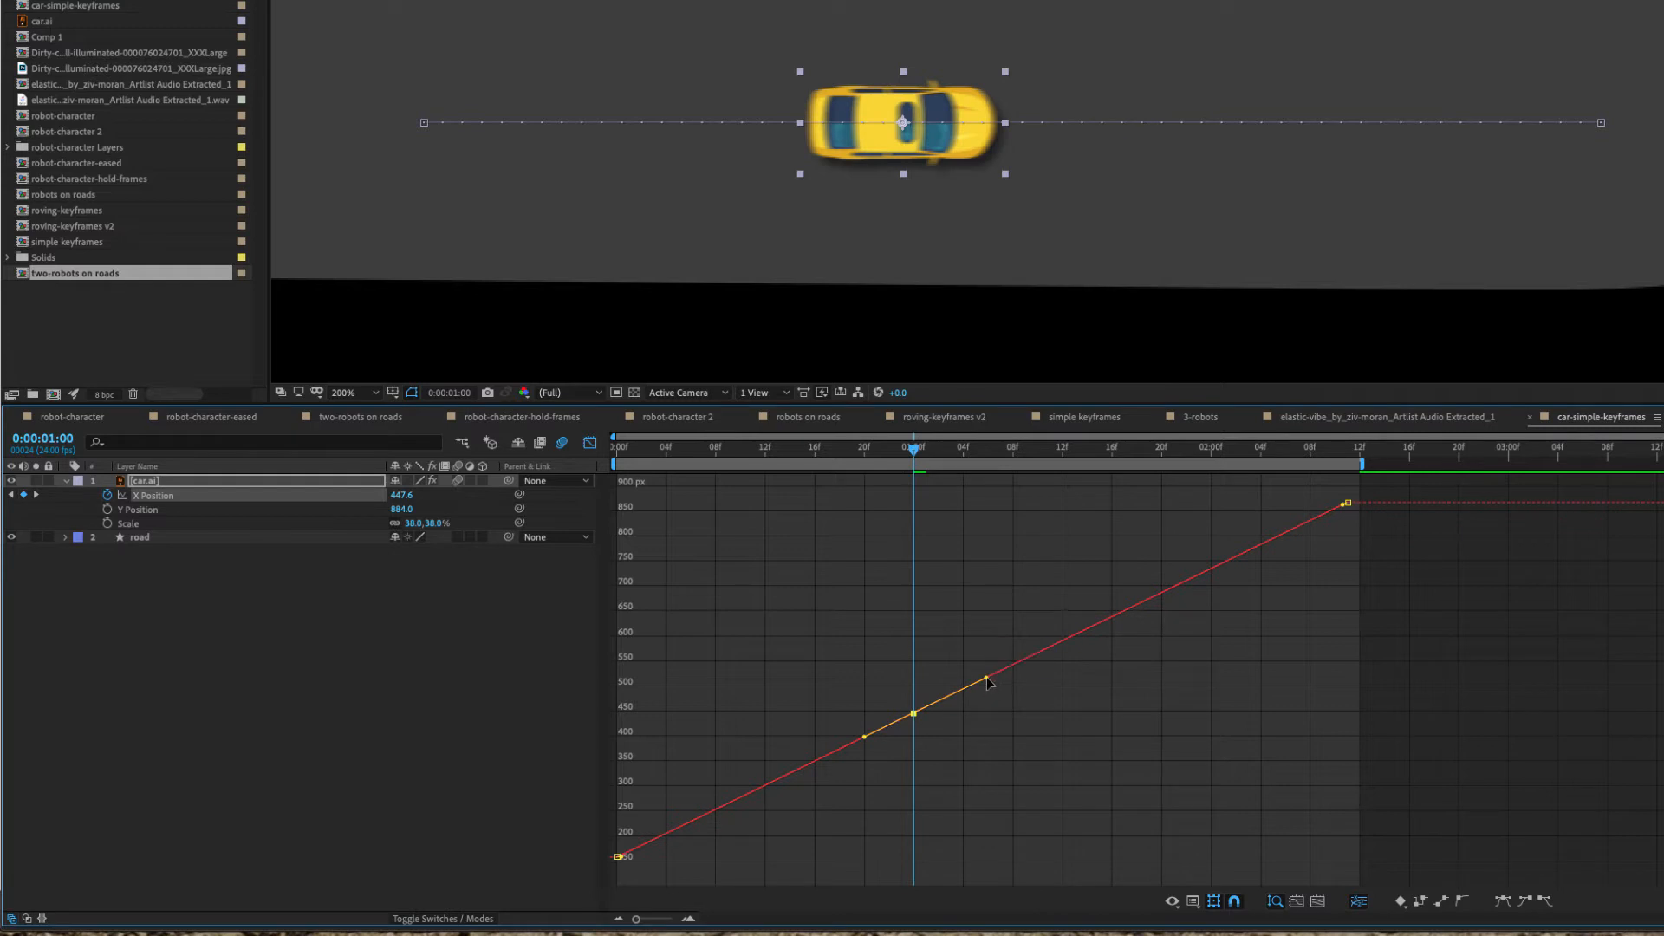
# Step: Reshape the X Position value graph with the influence handles of the 0:00:01:00 and final keyframes, and scrub the motion
pyautogui.moveTo(988, 681); pyautogui.dragTo(1172, 823)
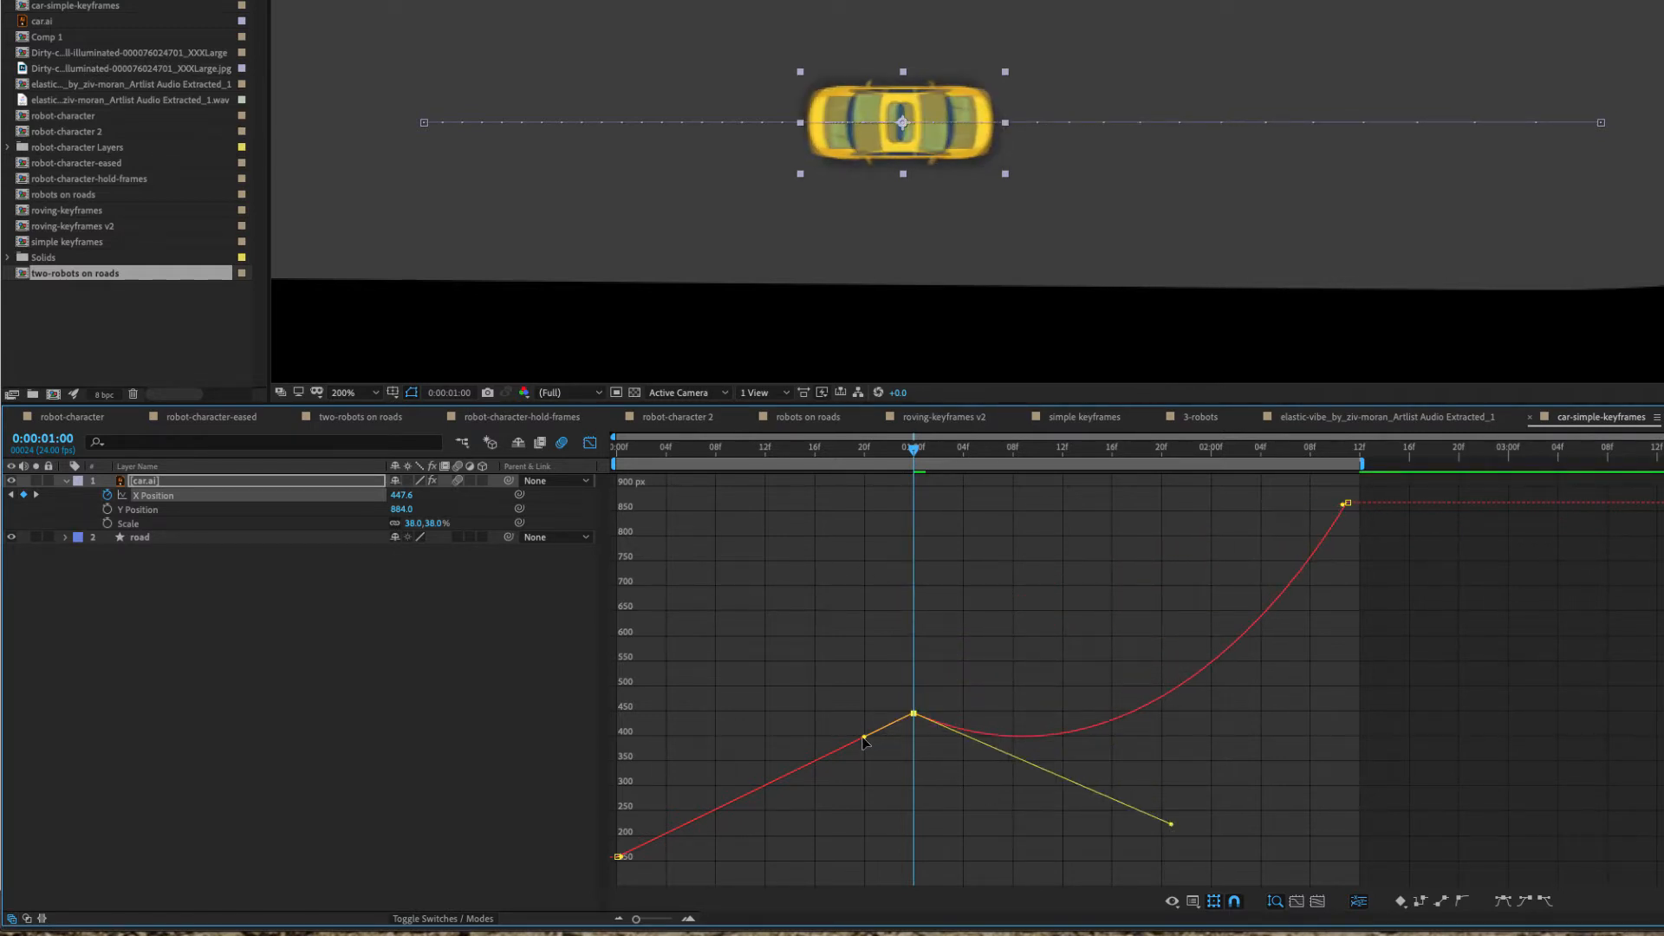
pyautogui.moveTo(864, 740); pyautogui.dragTo(718, 720)
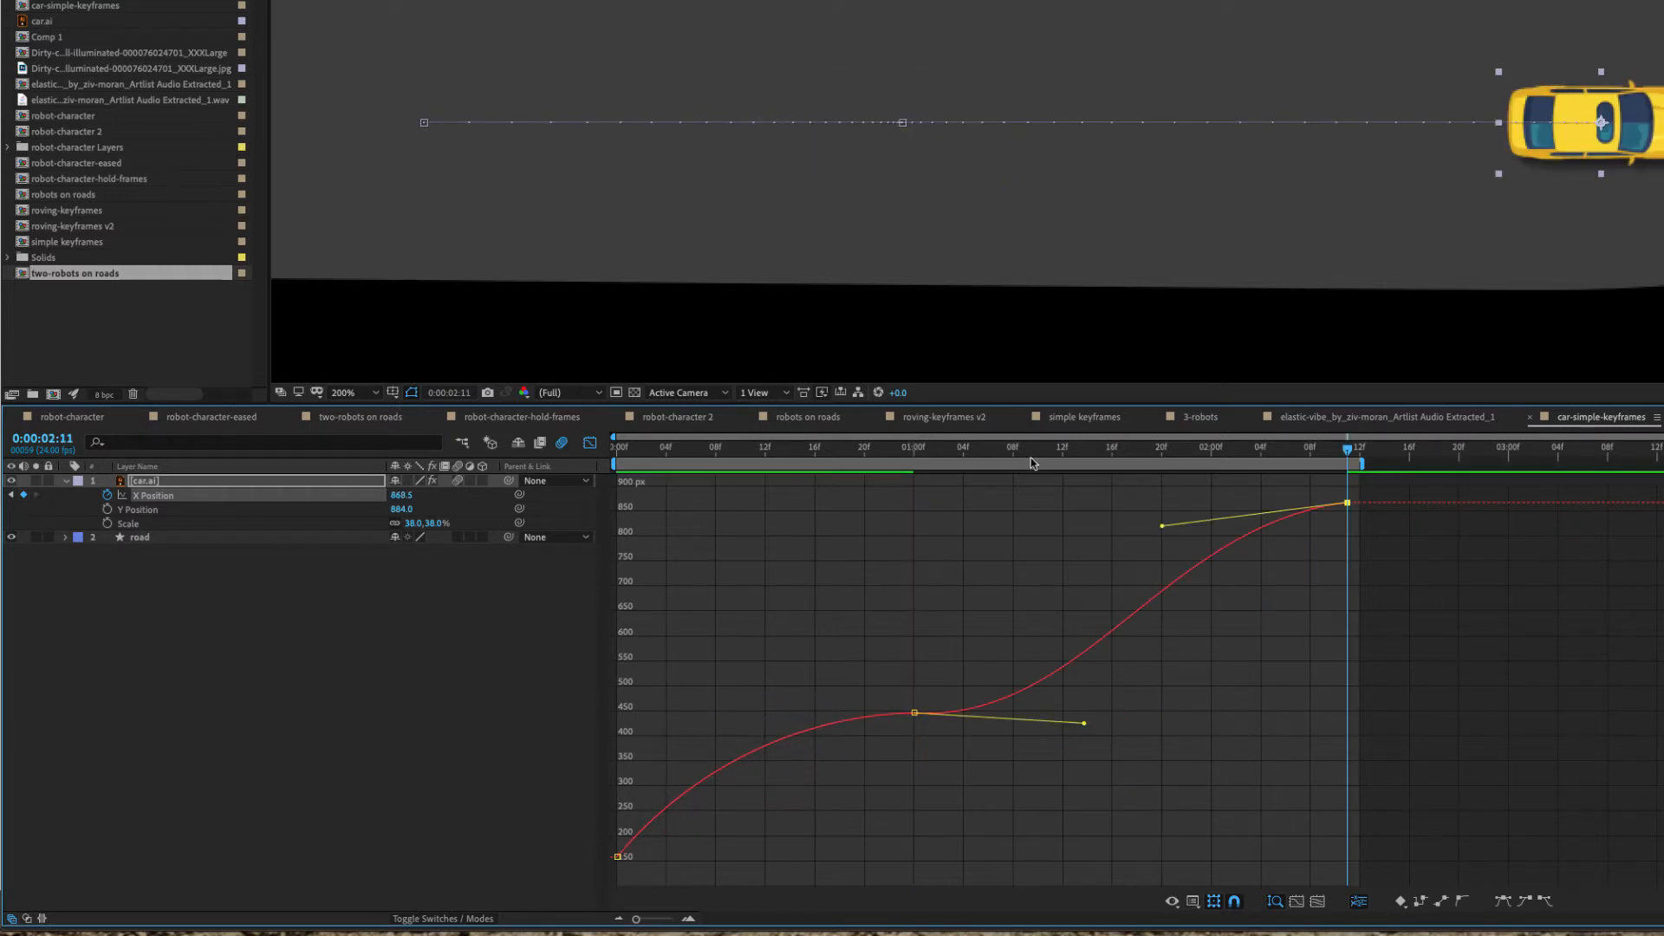
pyautogui.moveTo(1031, 458); pyautogui.dragTo(909, 466)
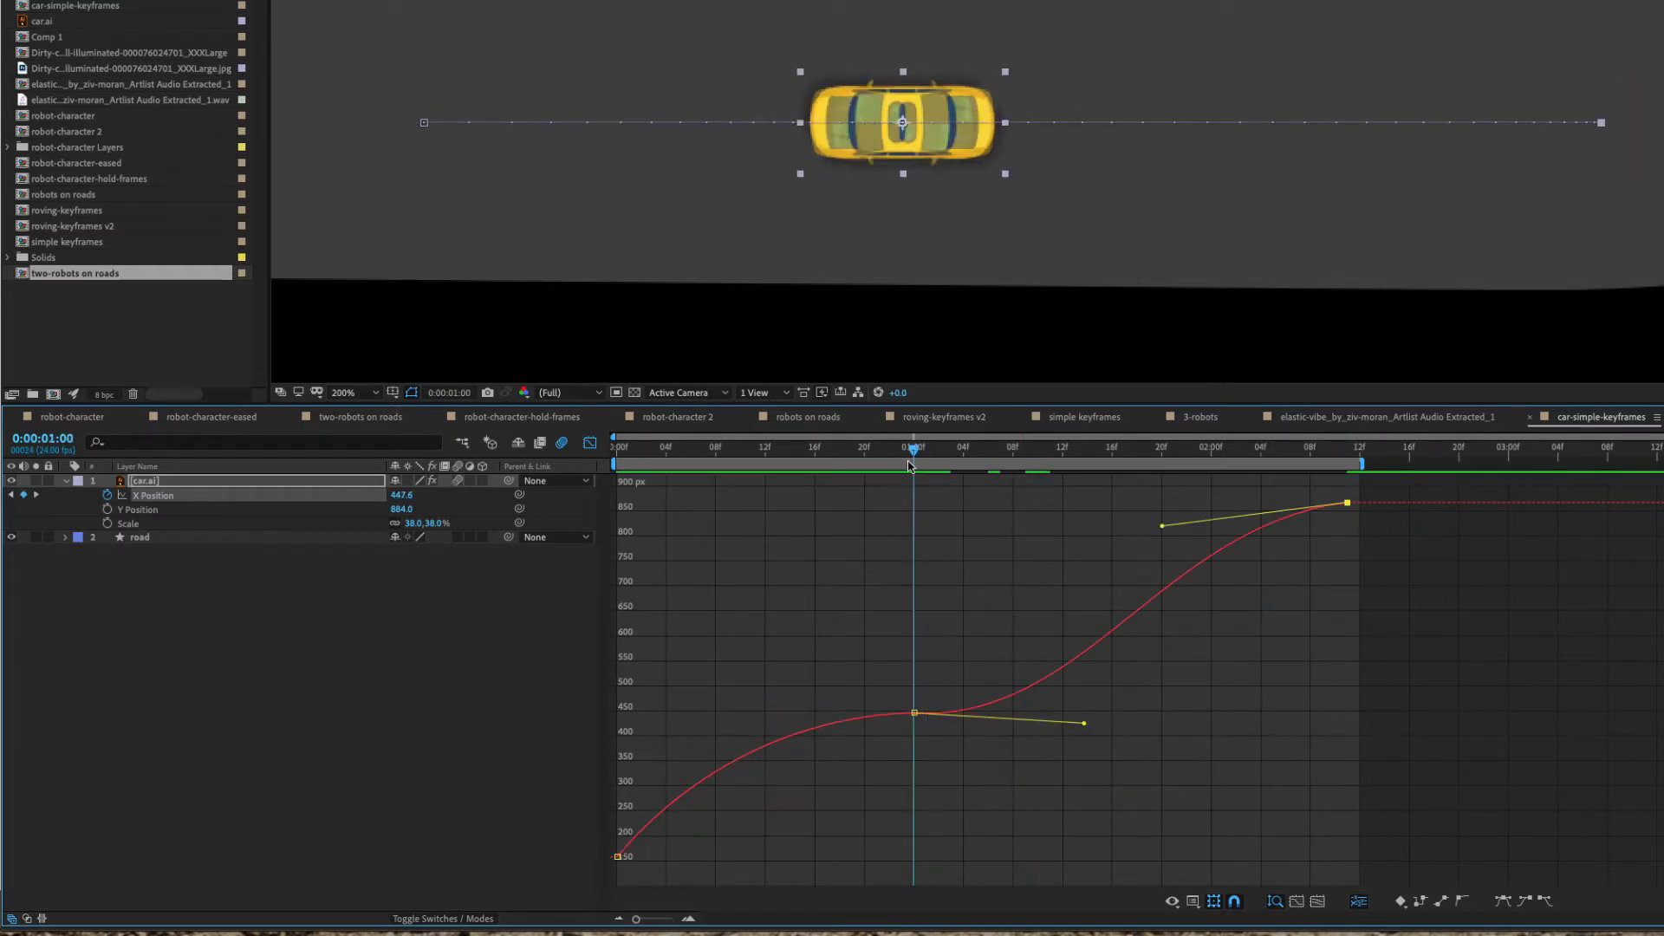
# Step: Open the keyframe interpolation settings of the 0:00:01:00 X Position keyframe and review the temporal interpolation options
pyautogui.rightClick(914, 714)
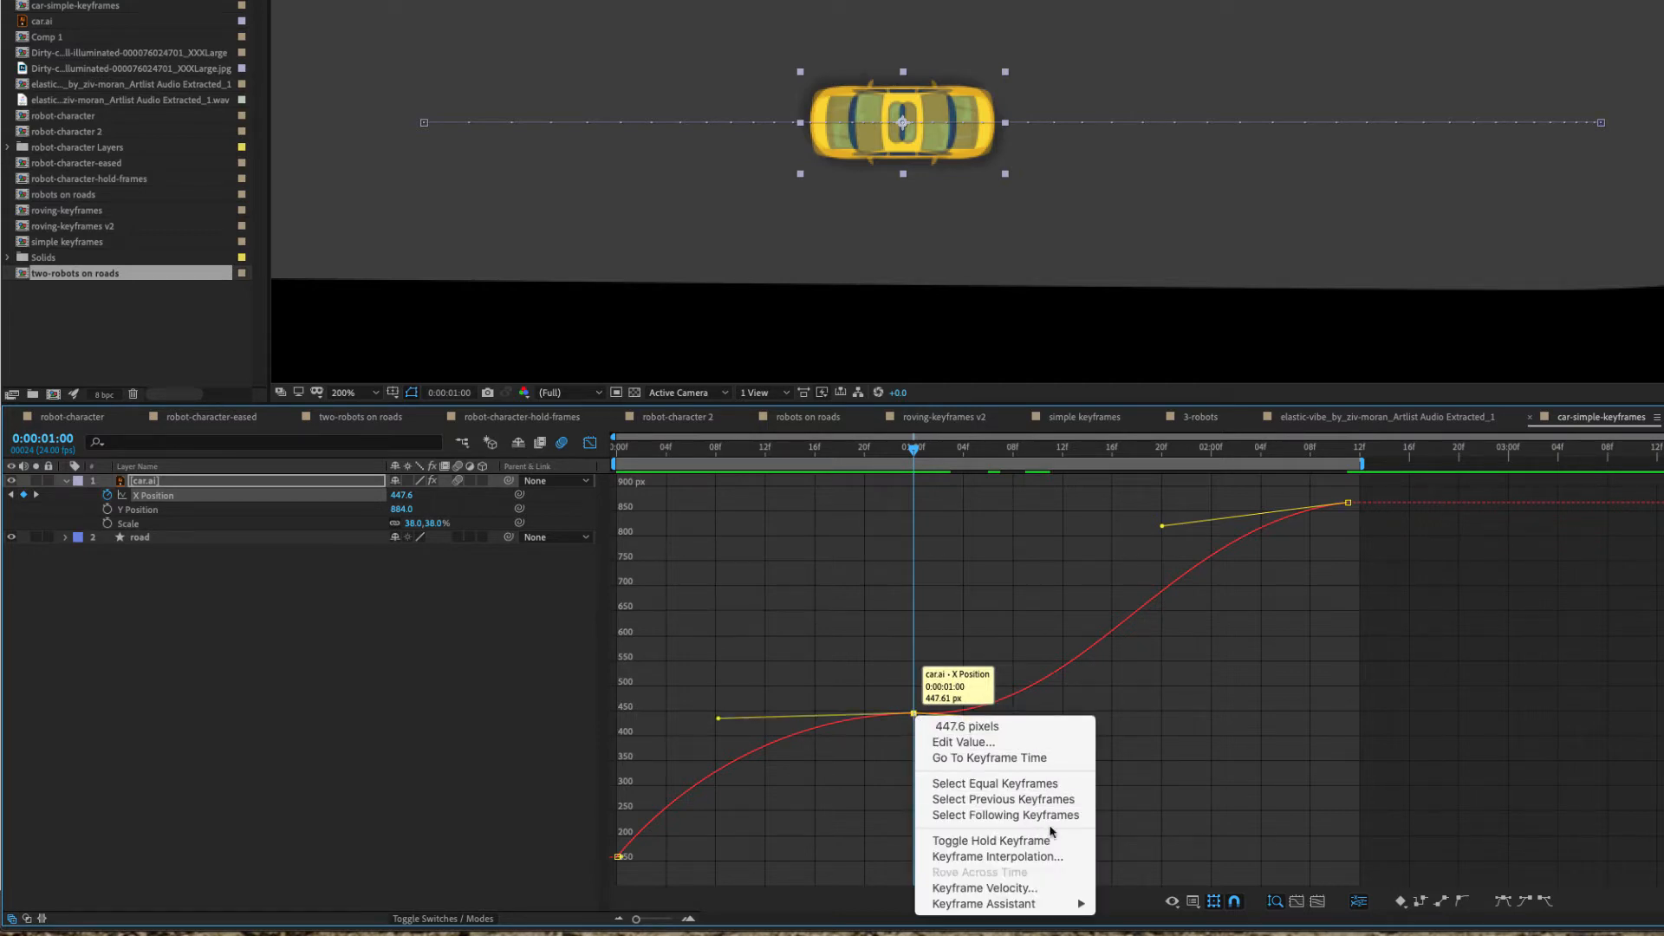
pyautogui.click(1030, 858)
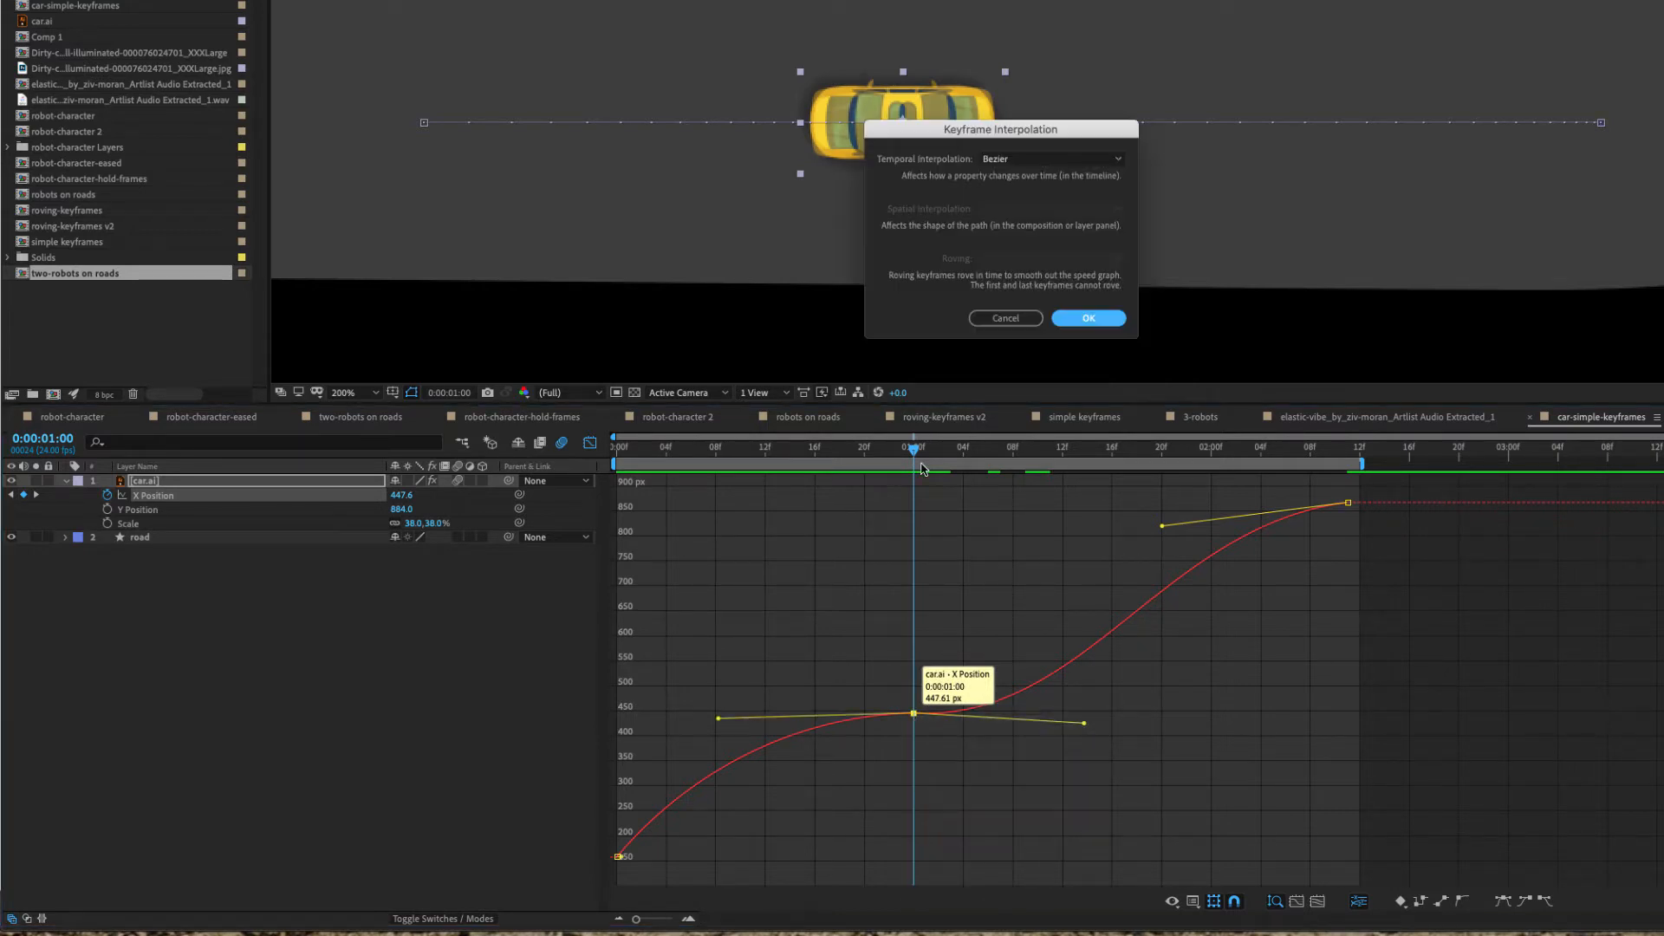
pyautogui.click(1049, 159)
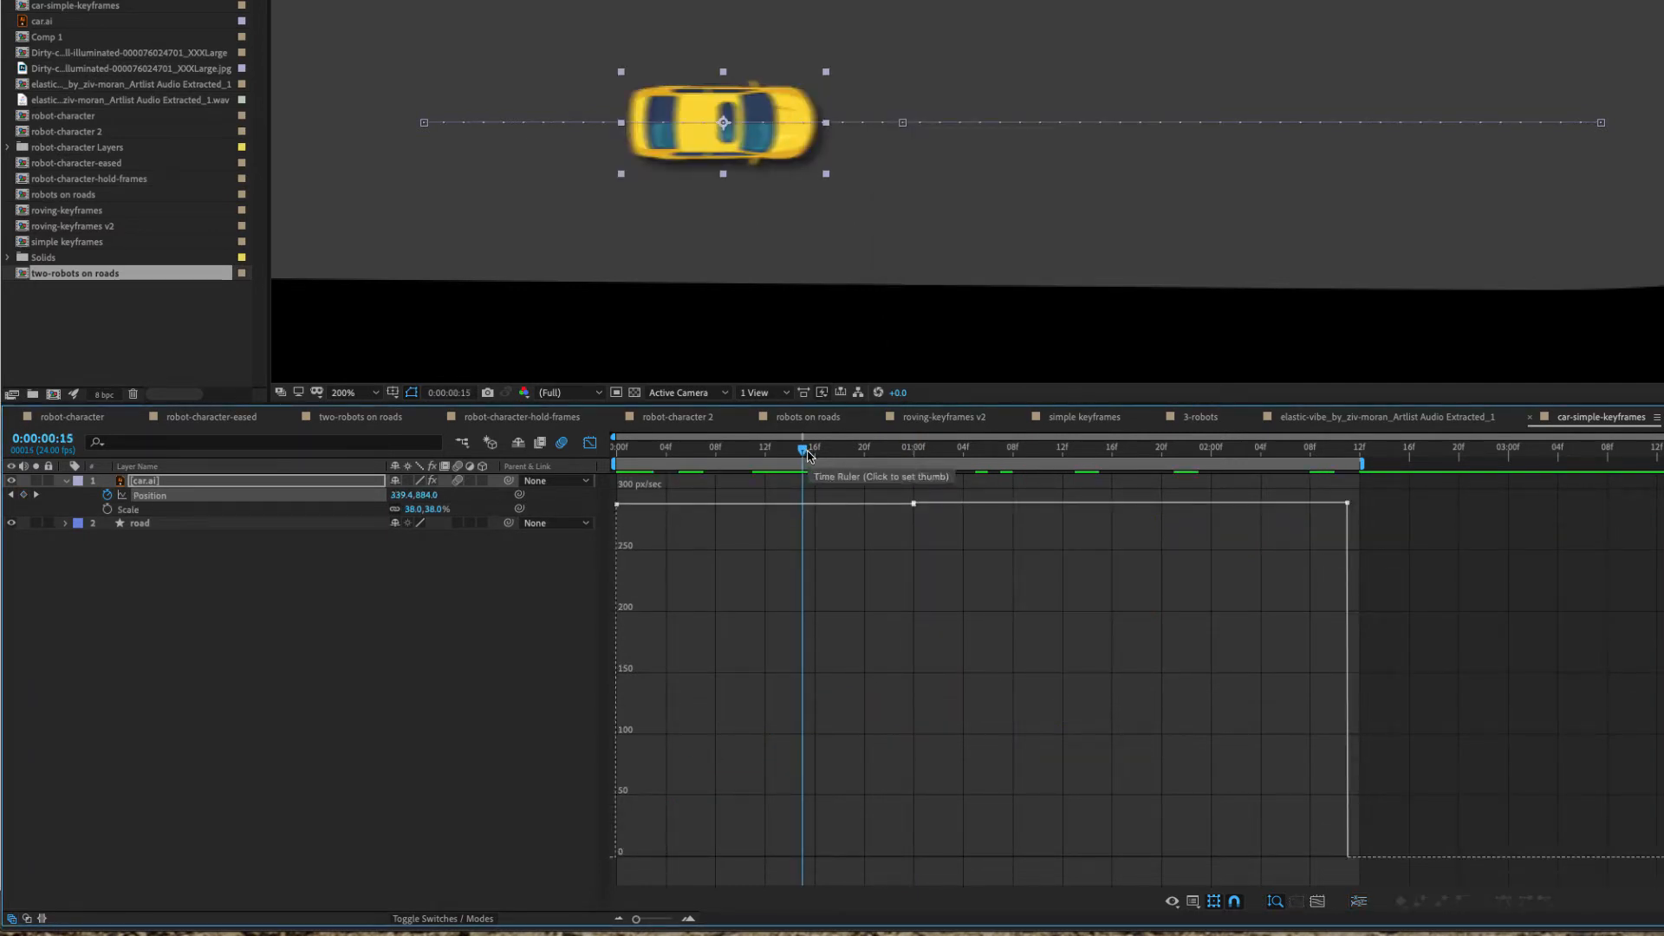
# Step: Add a Position keyframe for the car at 0:00:00:12 and set its temporal interpolation to Hold
pyautogui.moveTo(806, 453); pyautogui.dragTo(766, 456)
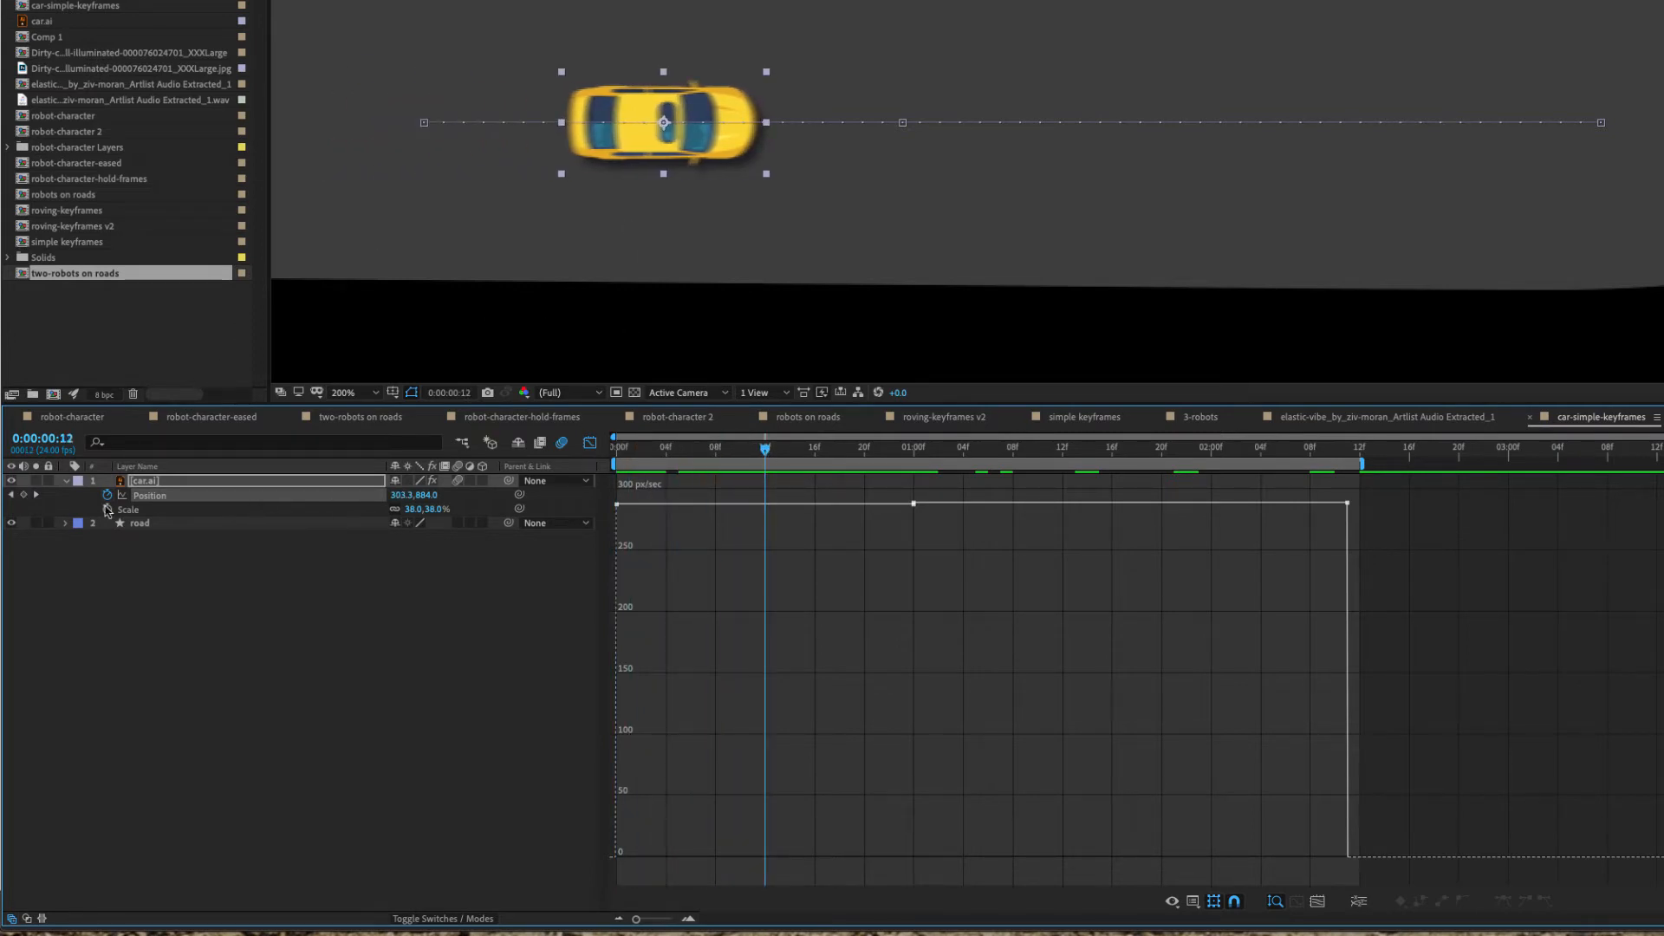
pyautogui.click(23, 495)
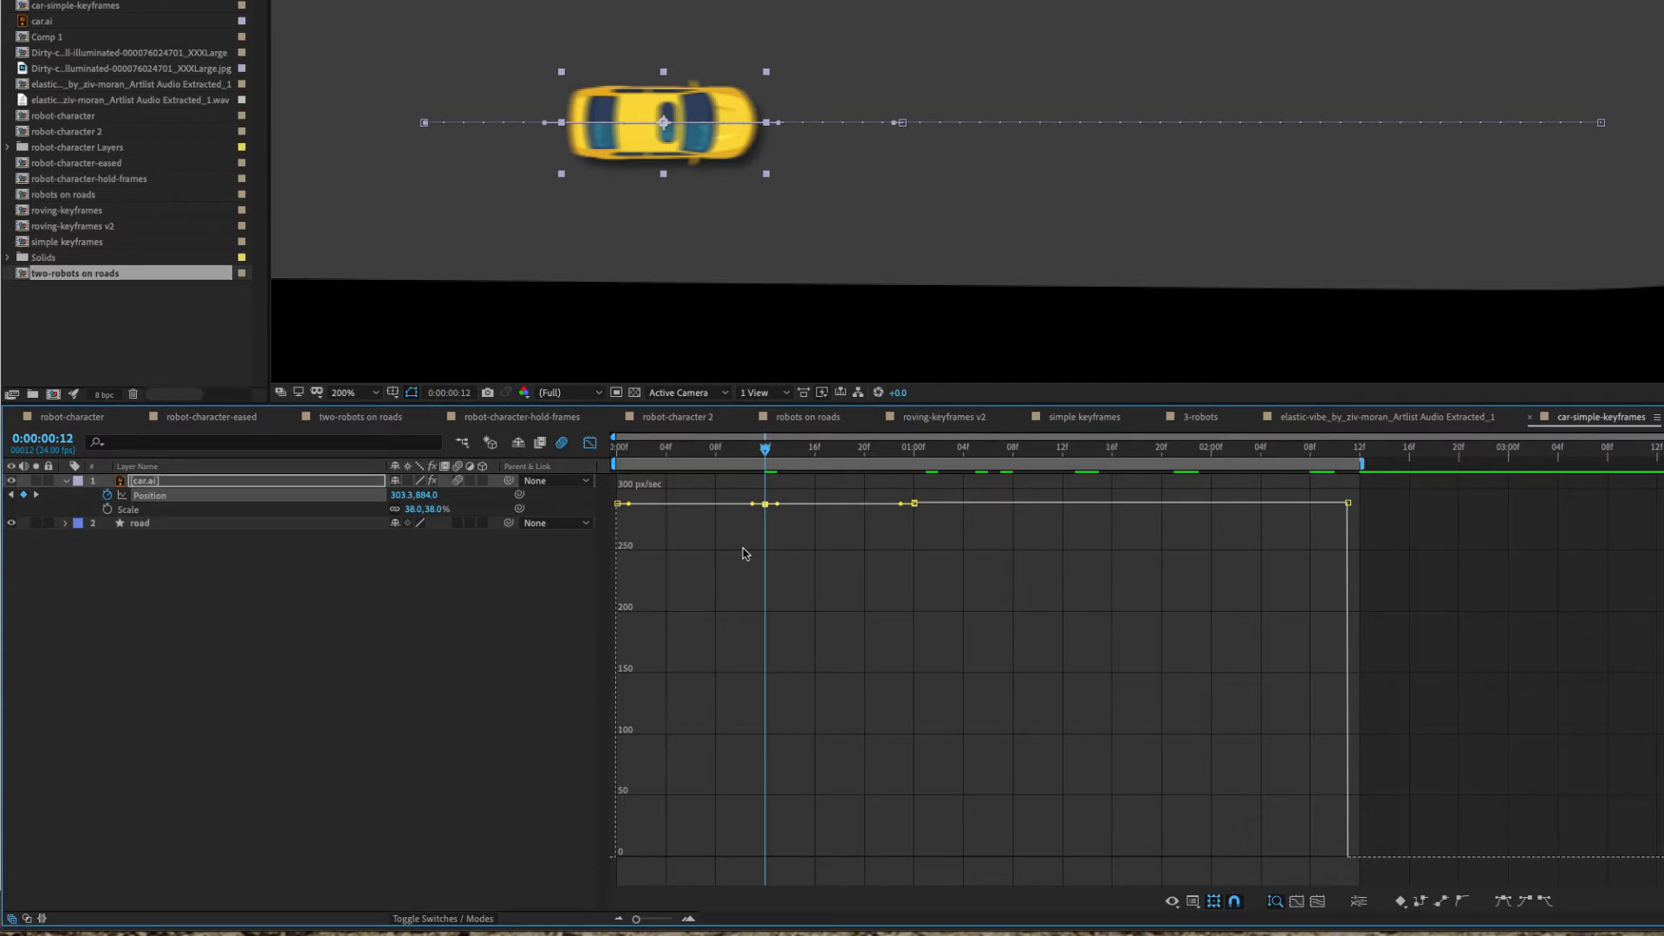
pyautogui.rightClick(766, 504)
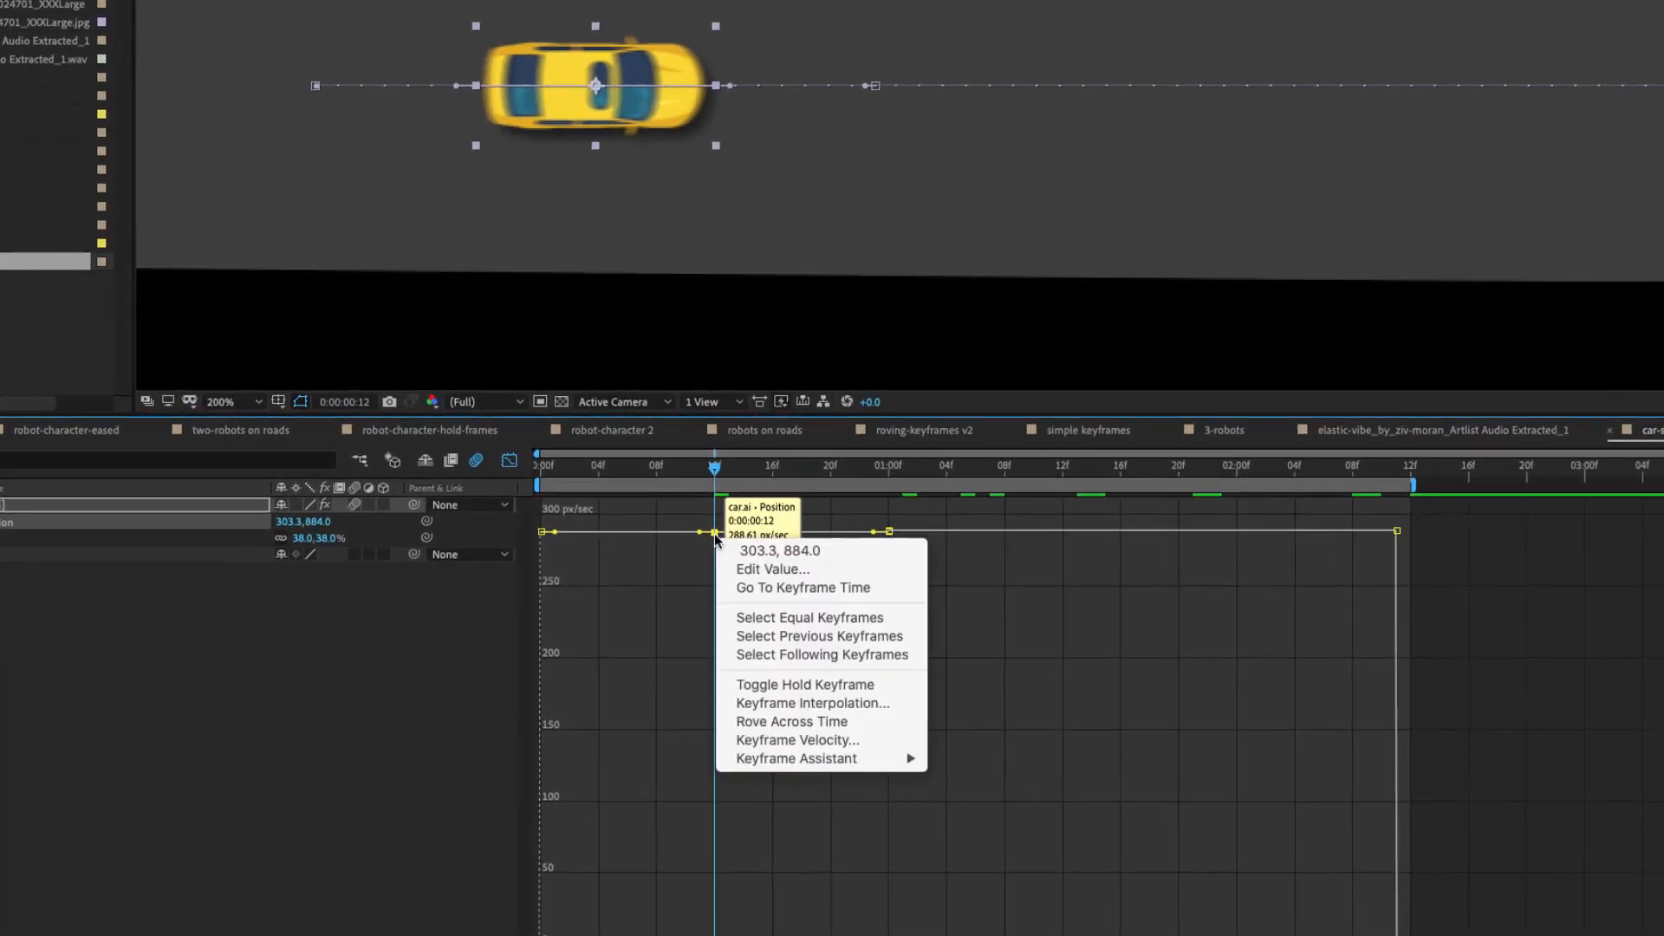
pyautogui.click(809, 704)
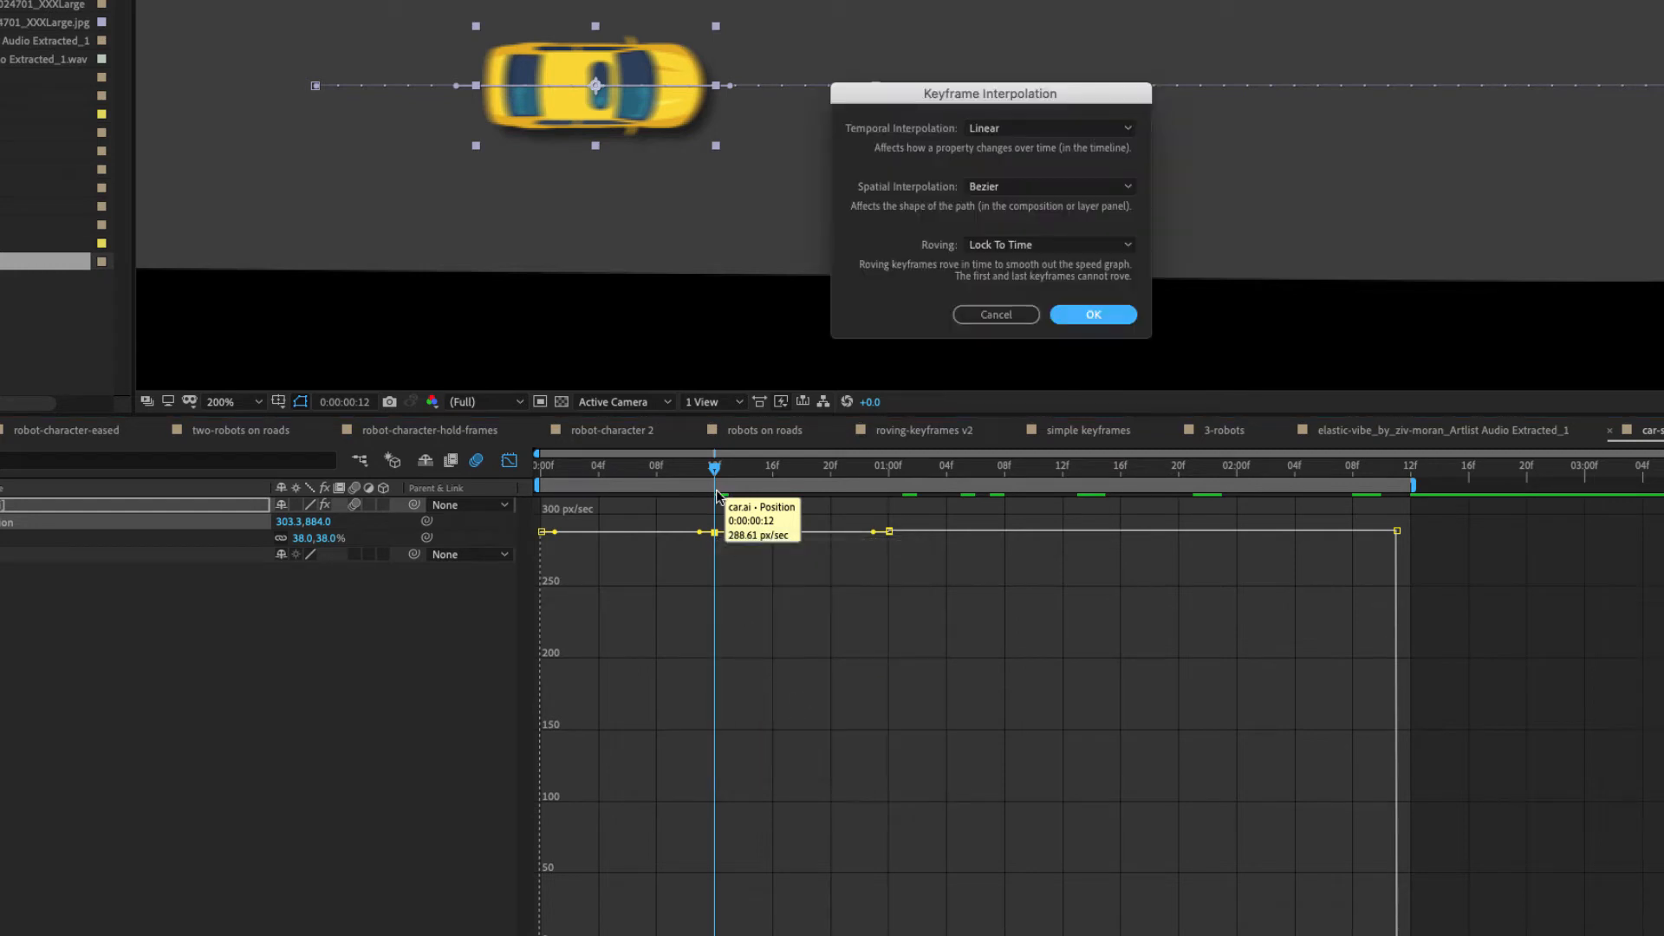
pyautogui.click(1011, 130)
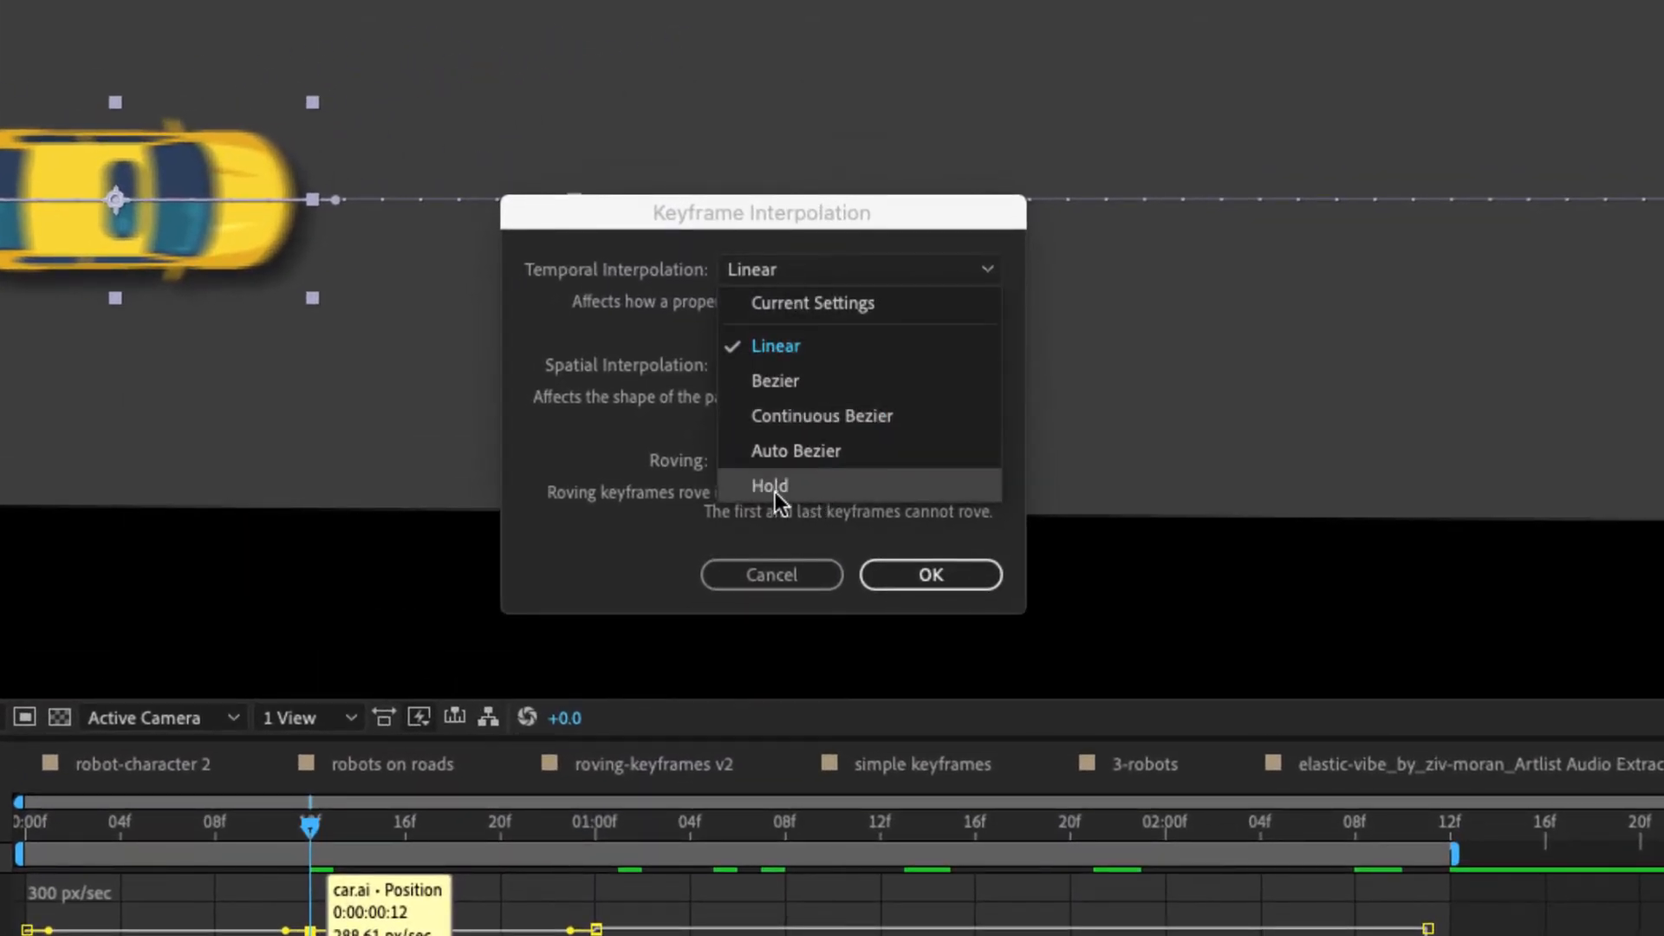
pyautogui.click(775, 487)
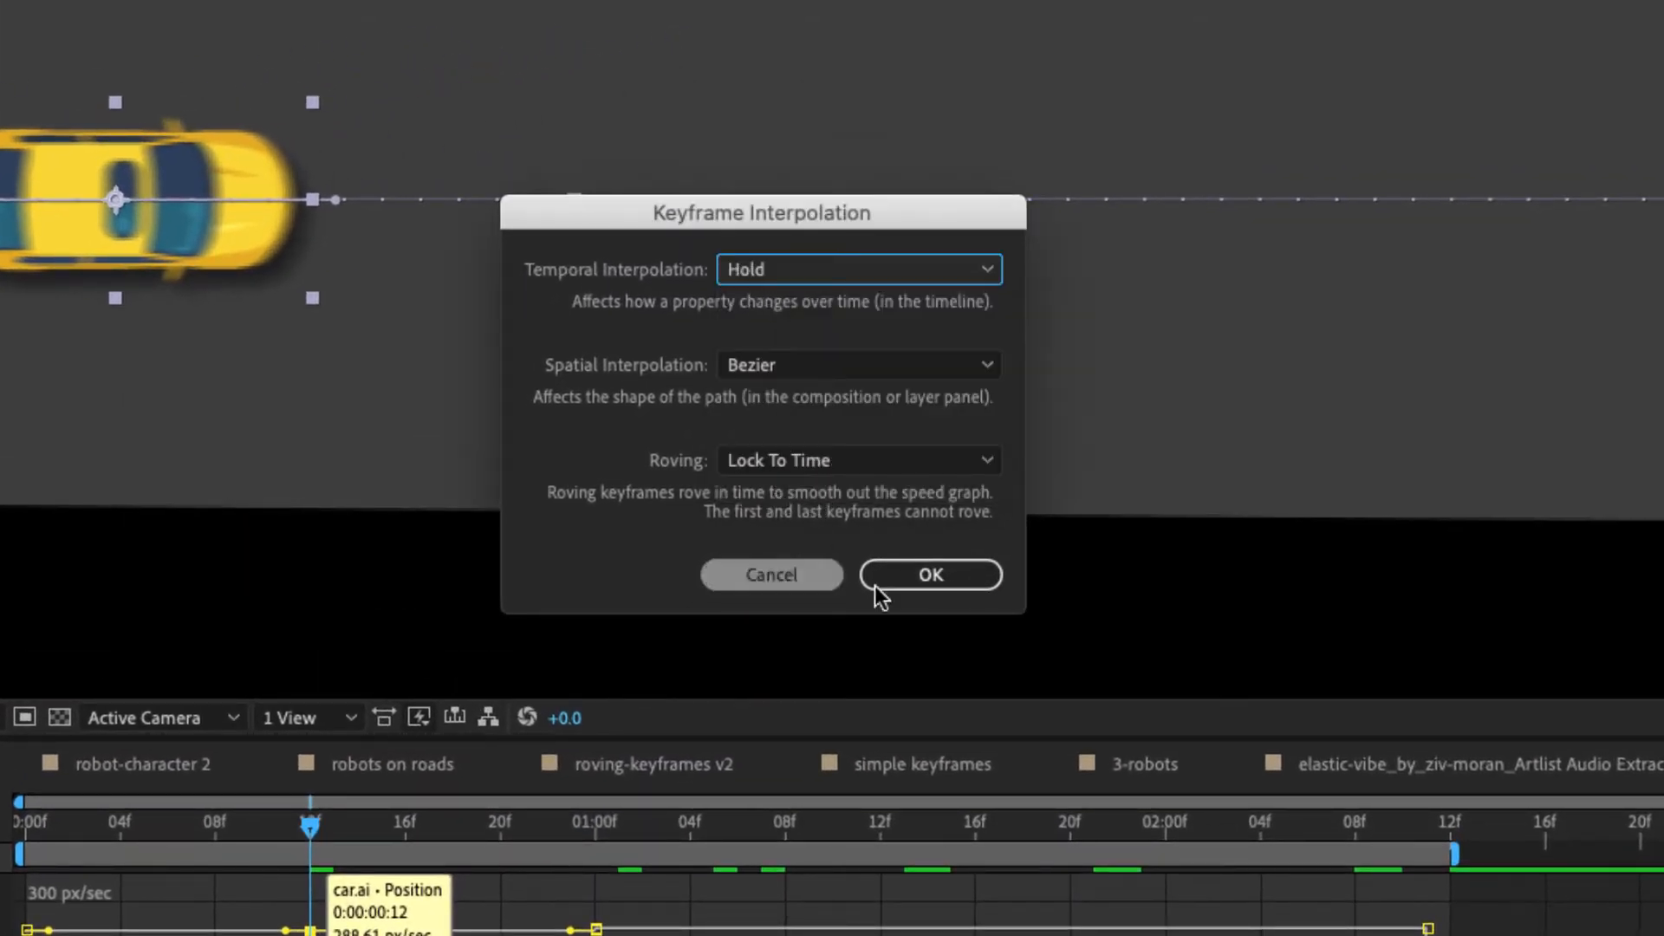
pyautogui.click(935, 581)
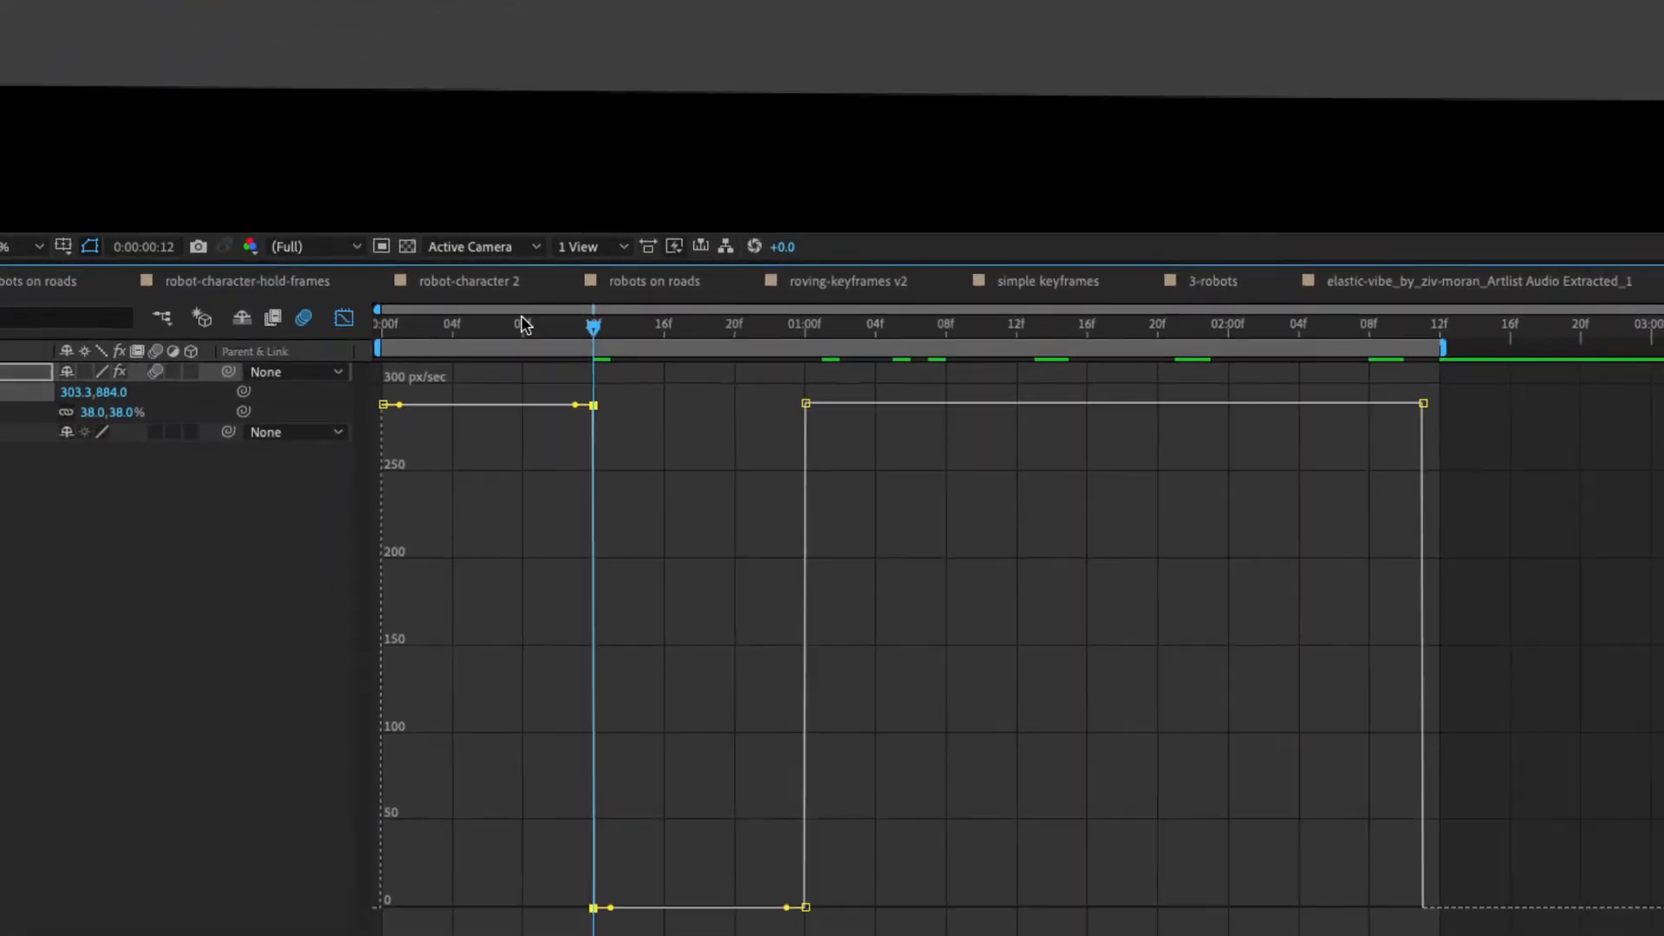
# Step: Scrub across the 0:00:00:12 hold keyframe and past 0:00:01:00 to examine how the car moves
pyautogui.moveTo(610, 297)
pyautogui.mouseDown()
pyautogui.moveTo(557, 298)
pyautogui.moveTo(610, 297)
pyautogui.mouseUp()
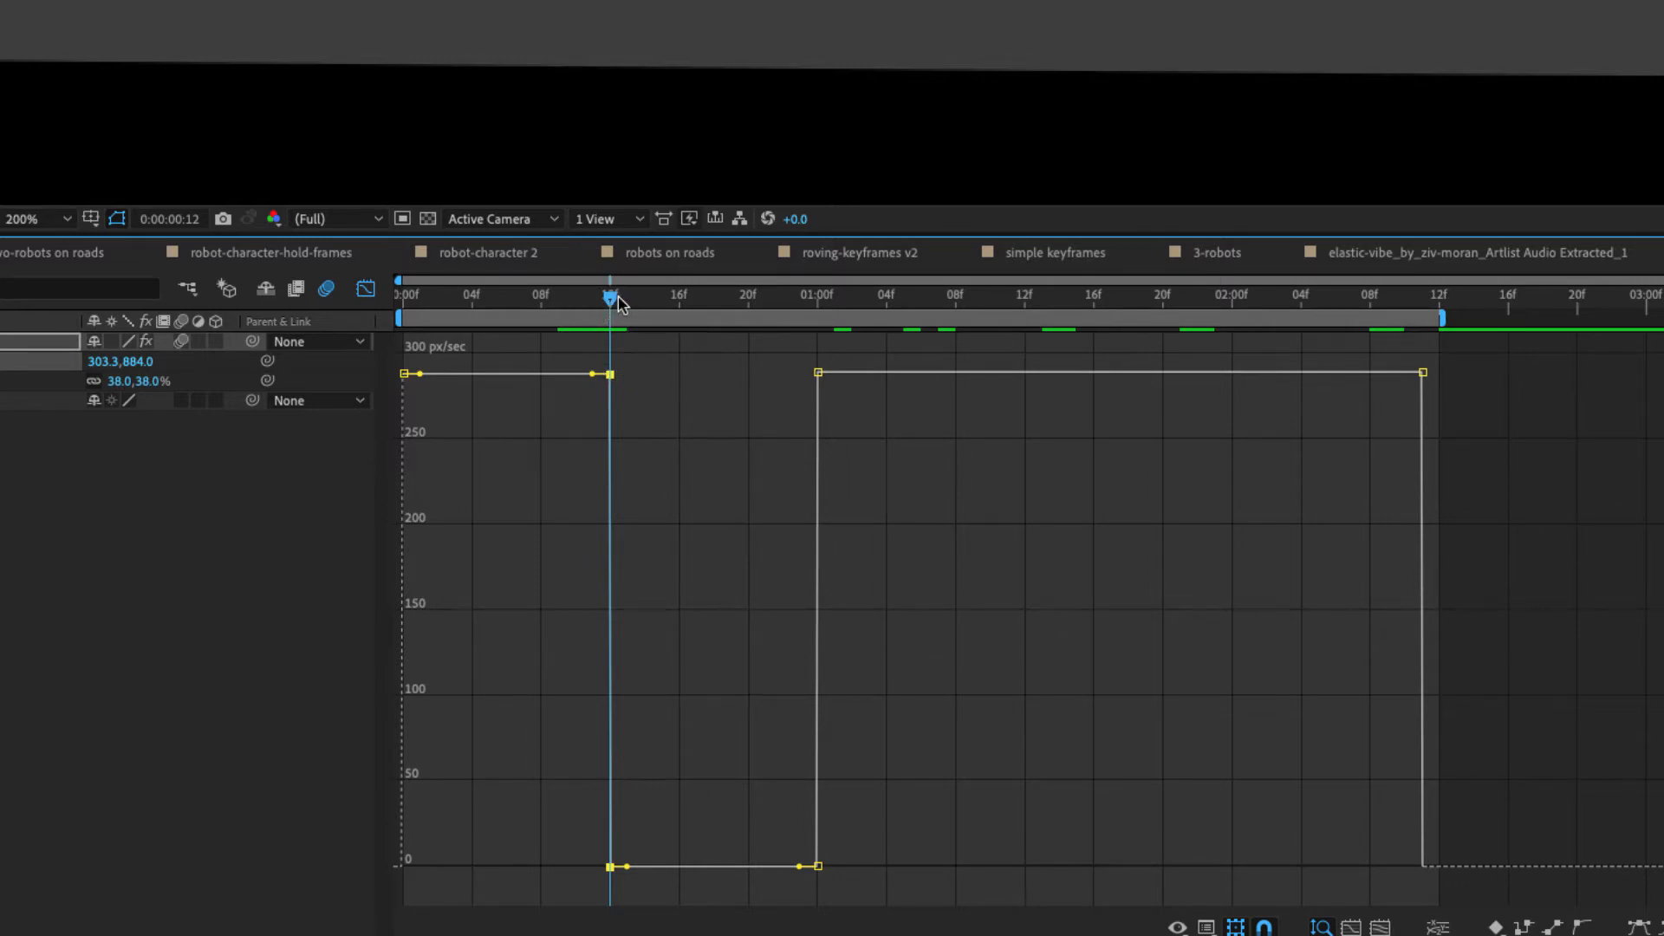
pyautogui.moveTo(618, 302)
pyautogui.mouseDown()
pyautogui.moveTo(818, 299)
pyautogui.moveTo(845, 321)
pyautogui.moveTo(610, 301)
pyautogui.mouseUp()
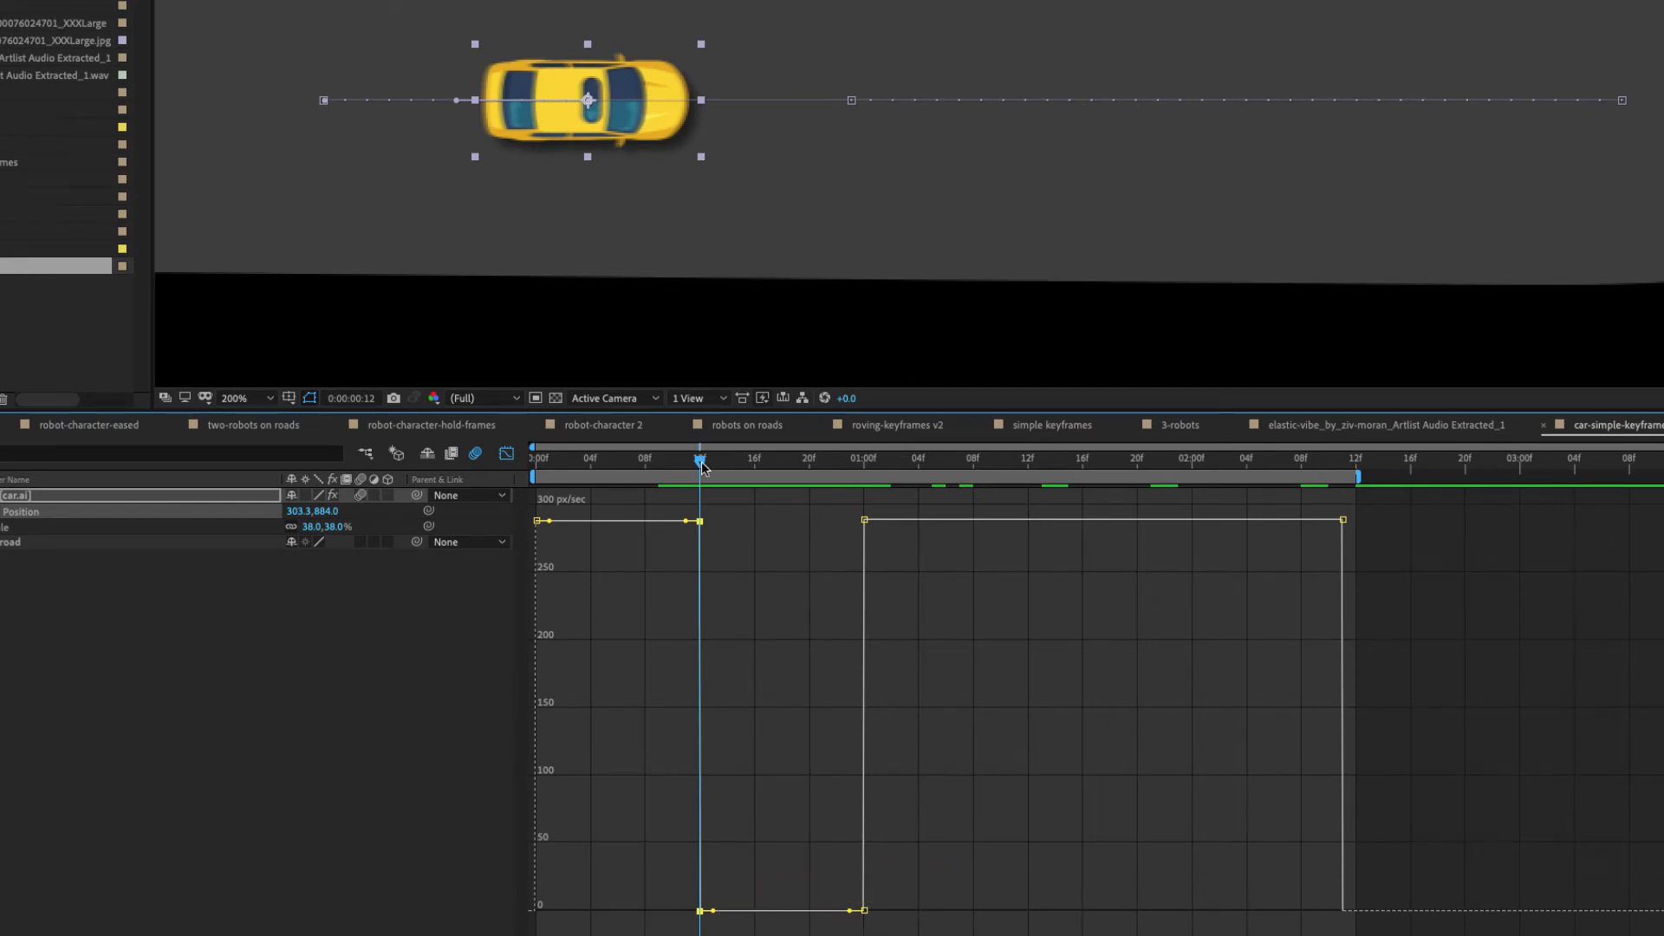
pyautogui.moveTo(702, 466); pyautogui.dragTo(1082, 466)
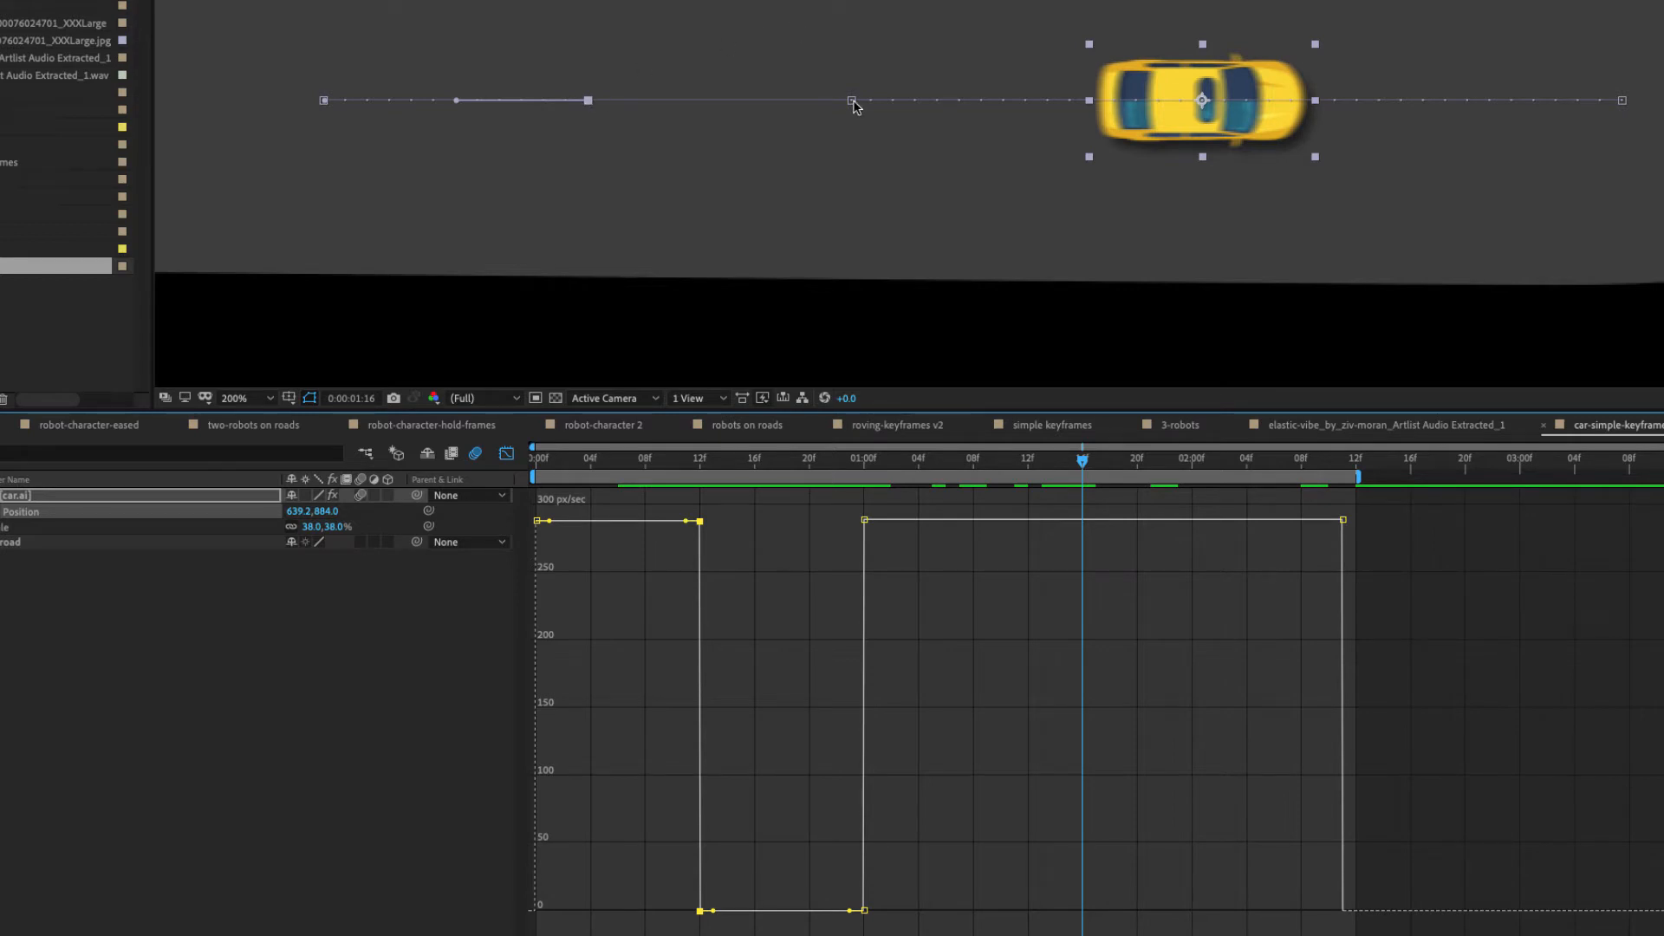
# Step: Turn the 0:00:01:00 Position keyframe into a hold keyframe and scrub the following frames
pyautogui.click(875, 462)
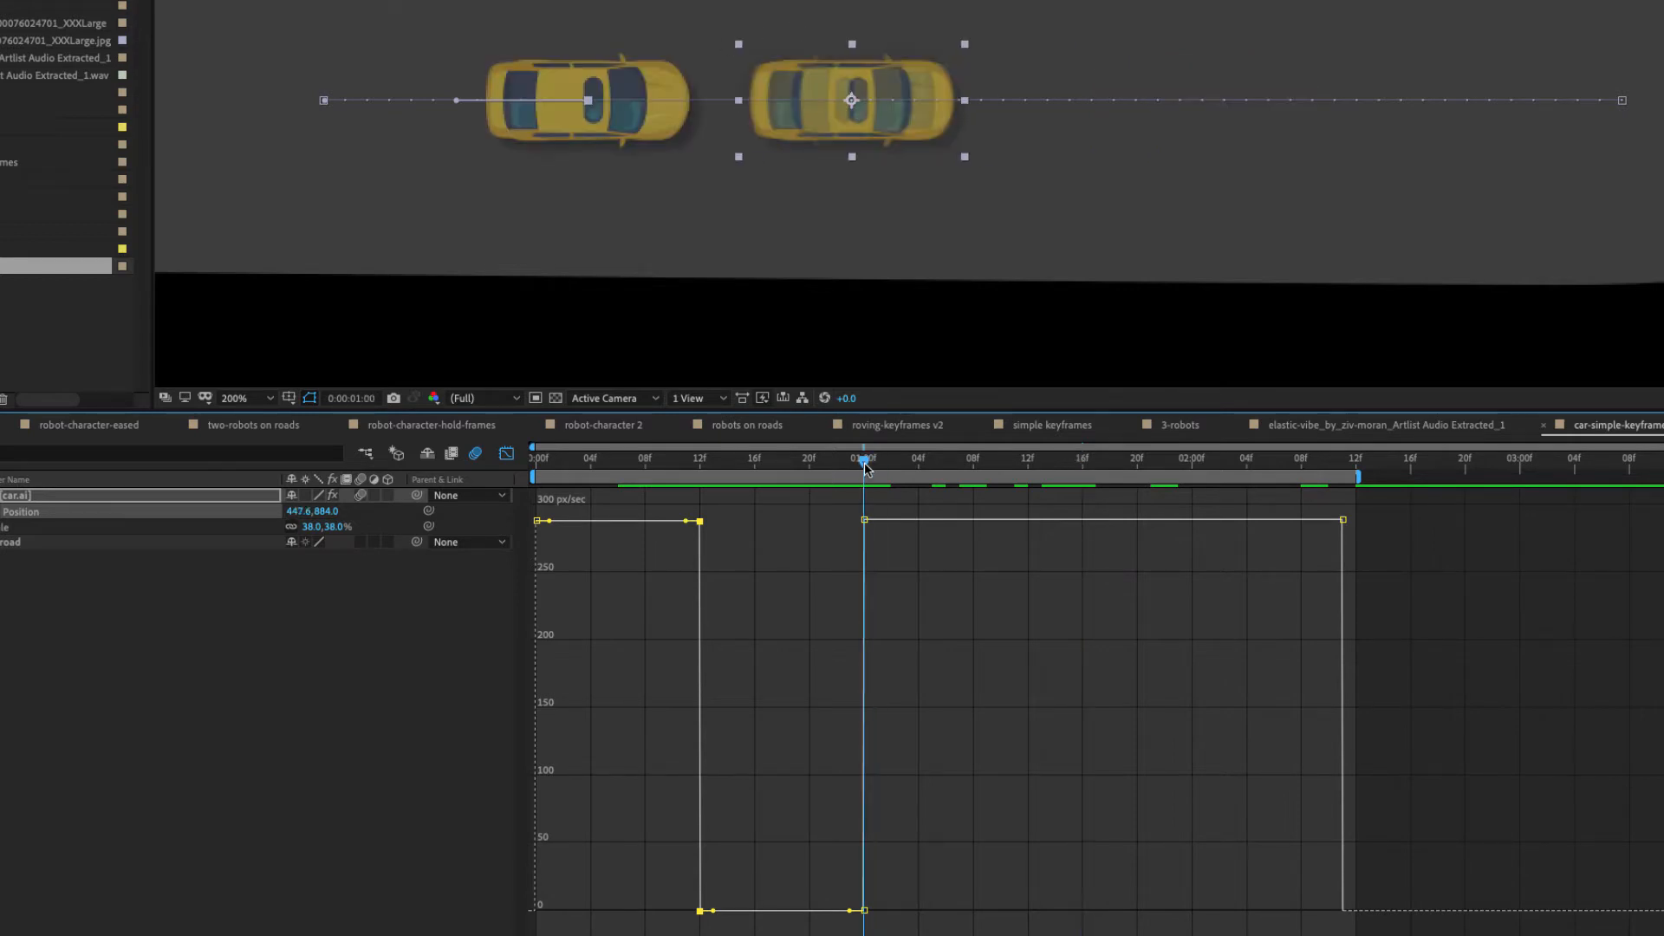
pyautogui.moveTo(865, 523)
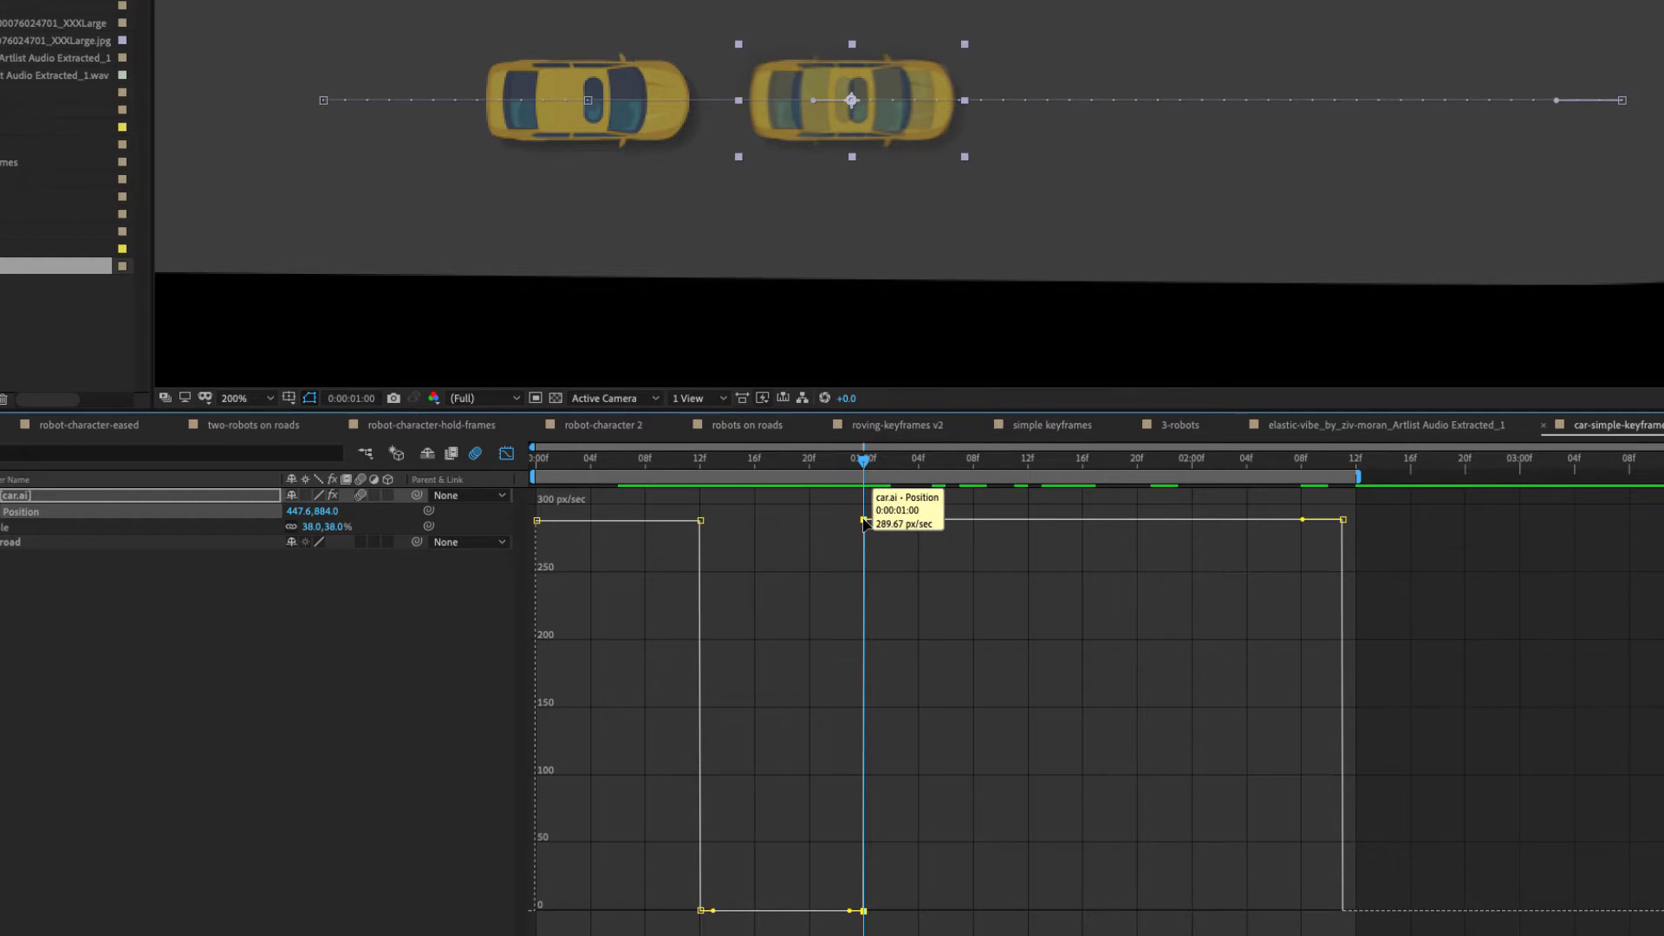
pyautogui.rightClick(865, 521)
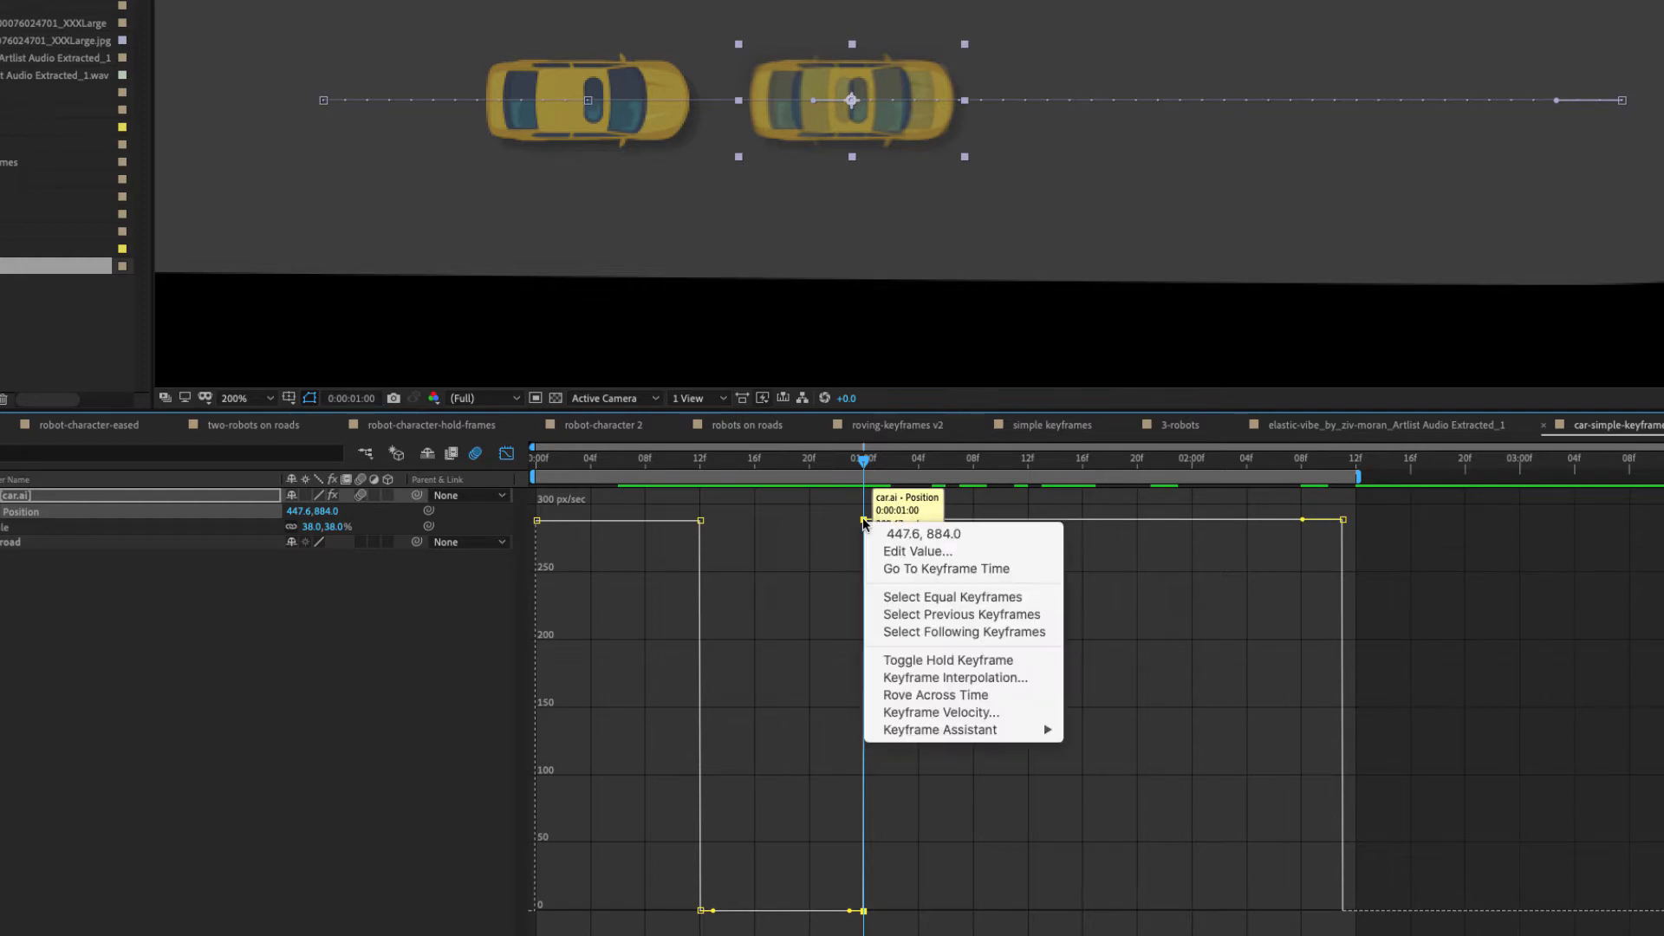
pyautogui.click(943, 661)
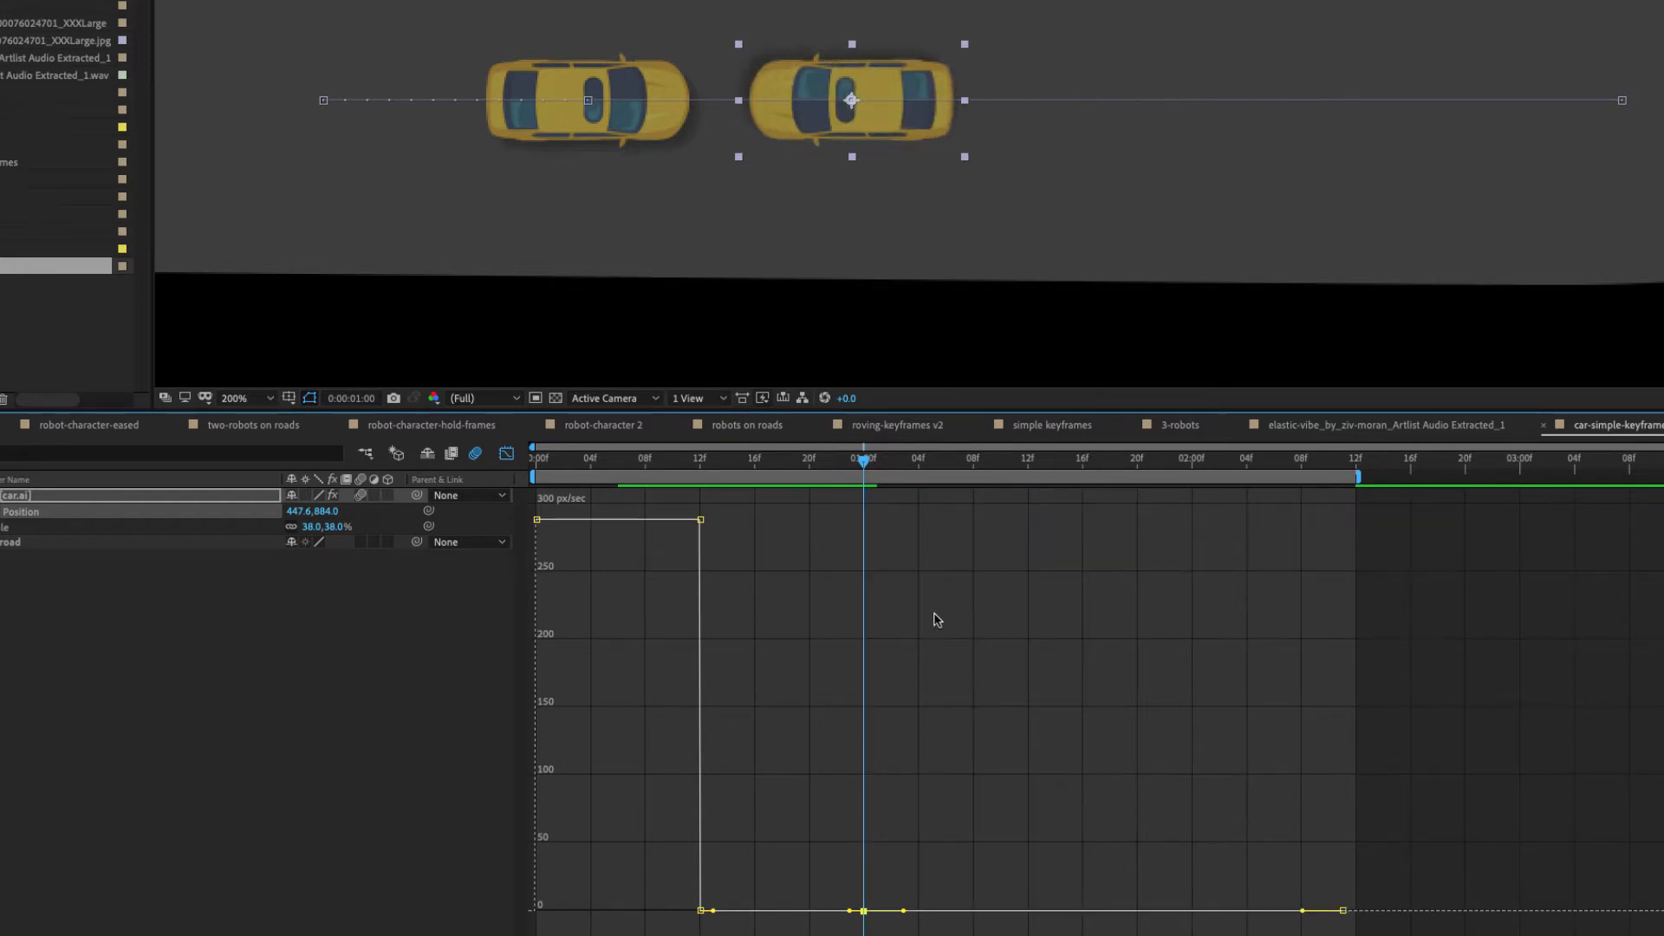
pyautogui.moveTo(884, 467); pyautogui.dragTo(1042, 464)
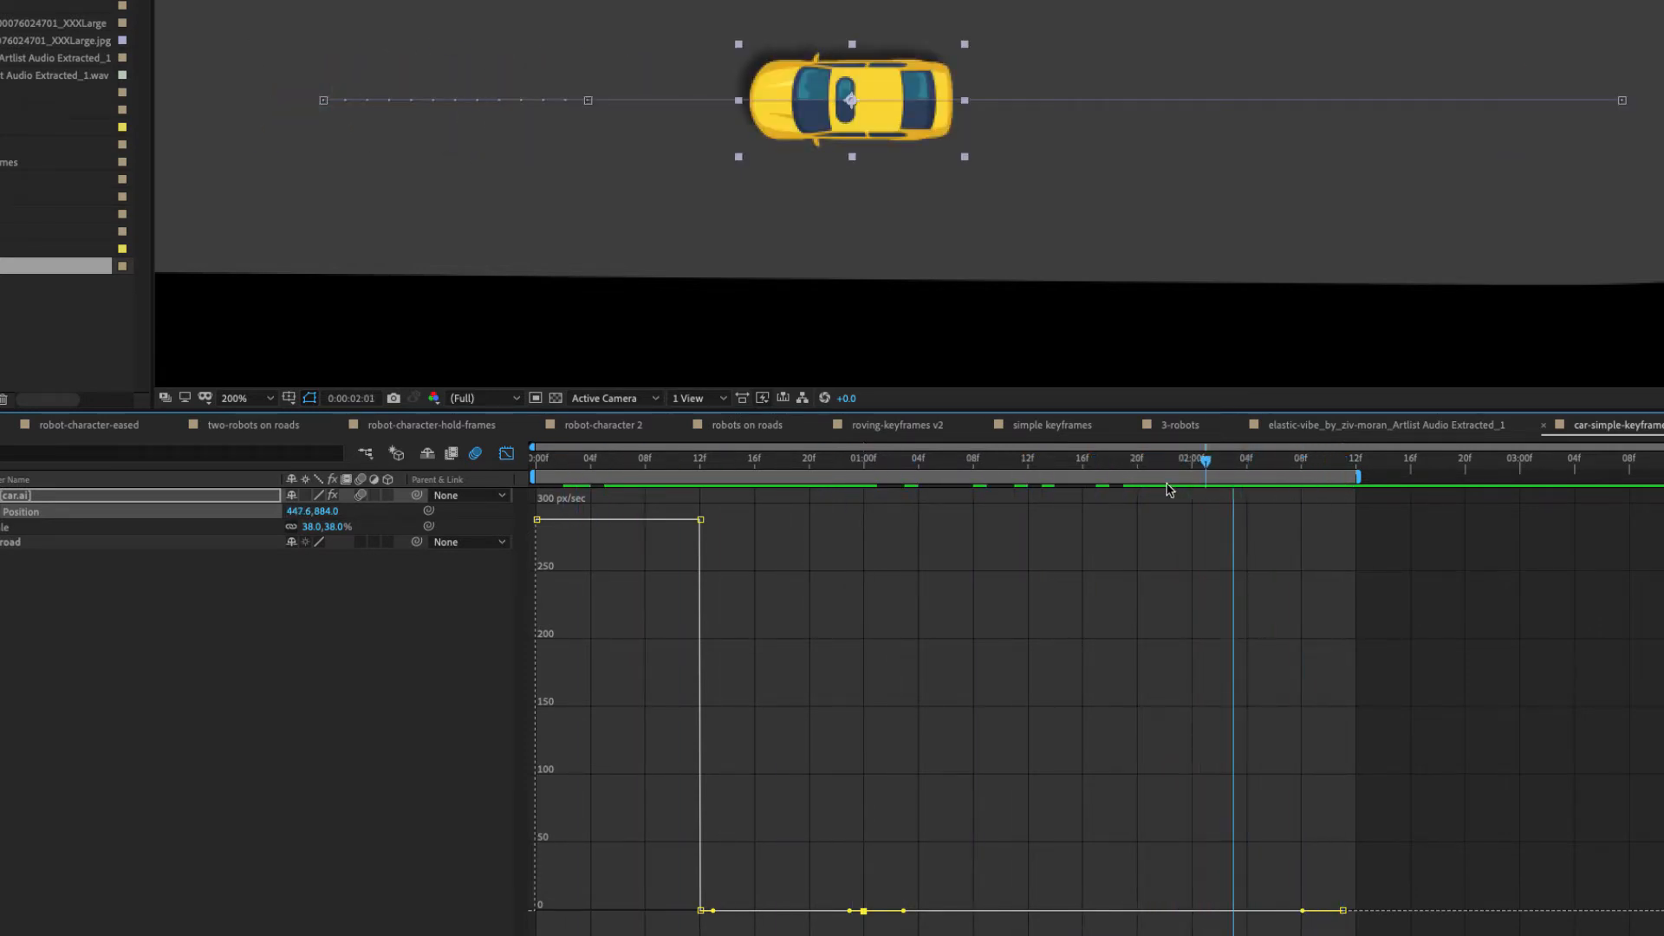
# Step: Add Position keyframes placing the car at 525.6, 845.5 at 0:00:01:11 and at 578.1, 936.5 at 0:00:01:21, and preview the motion
pyautogui.moveTo(1341, 488); pyautogui.dragTo(1170, 468)
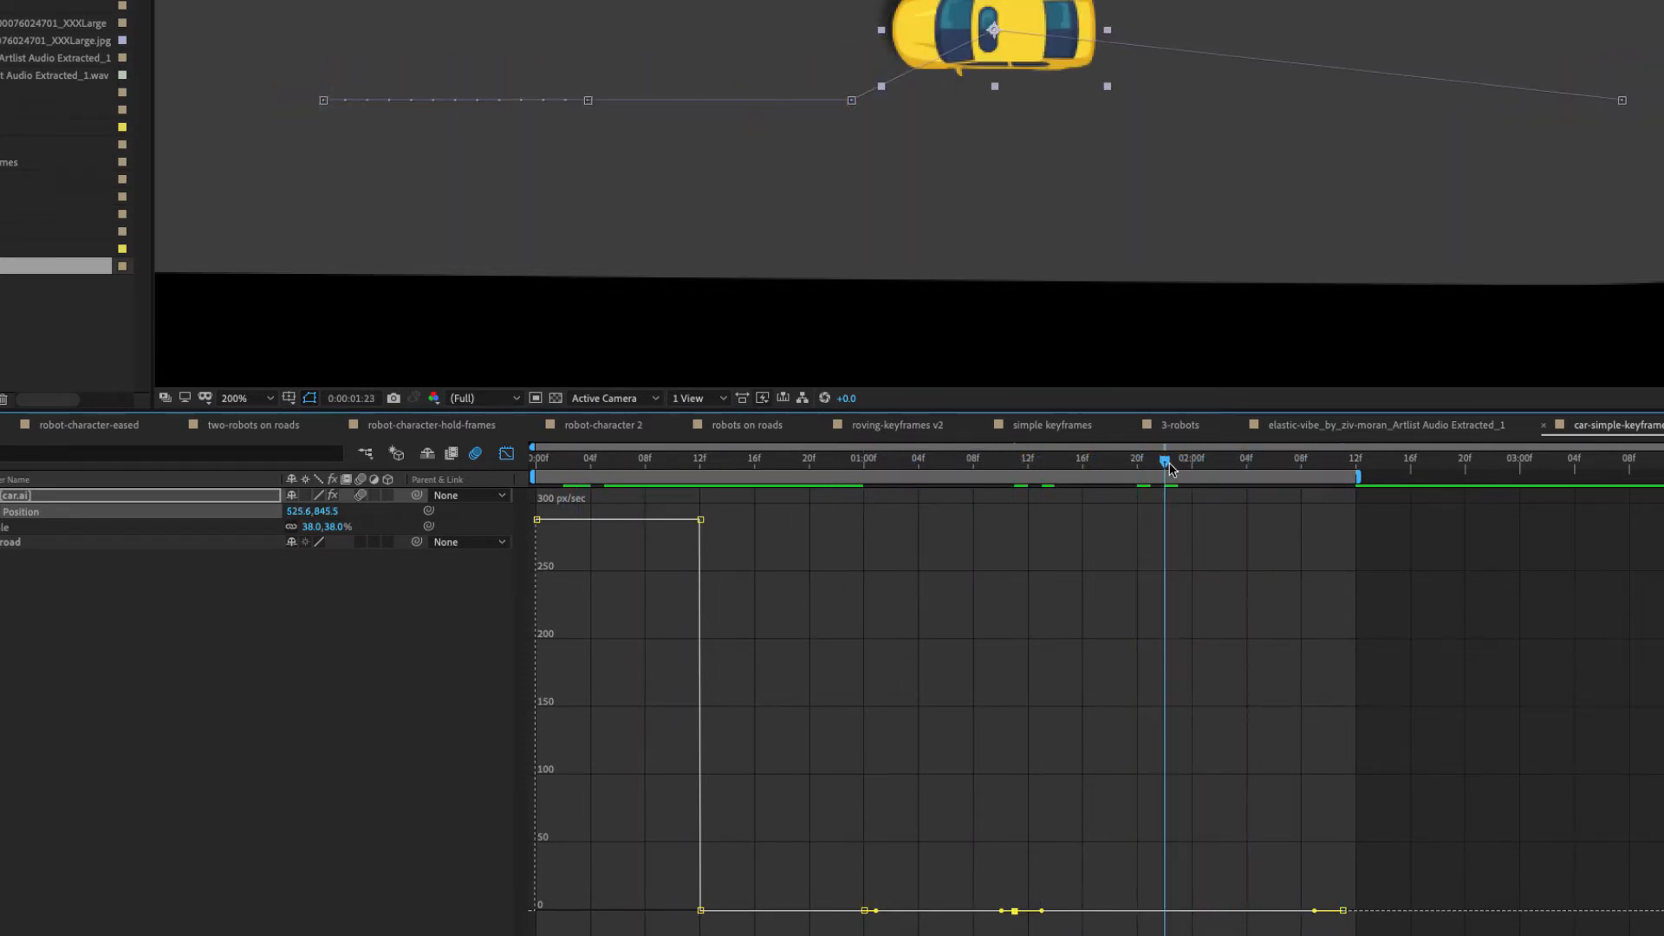
pyautogui.moveTo(1013, 54); pyautogui.dragTo(1108, 220)
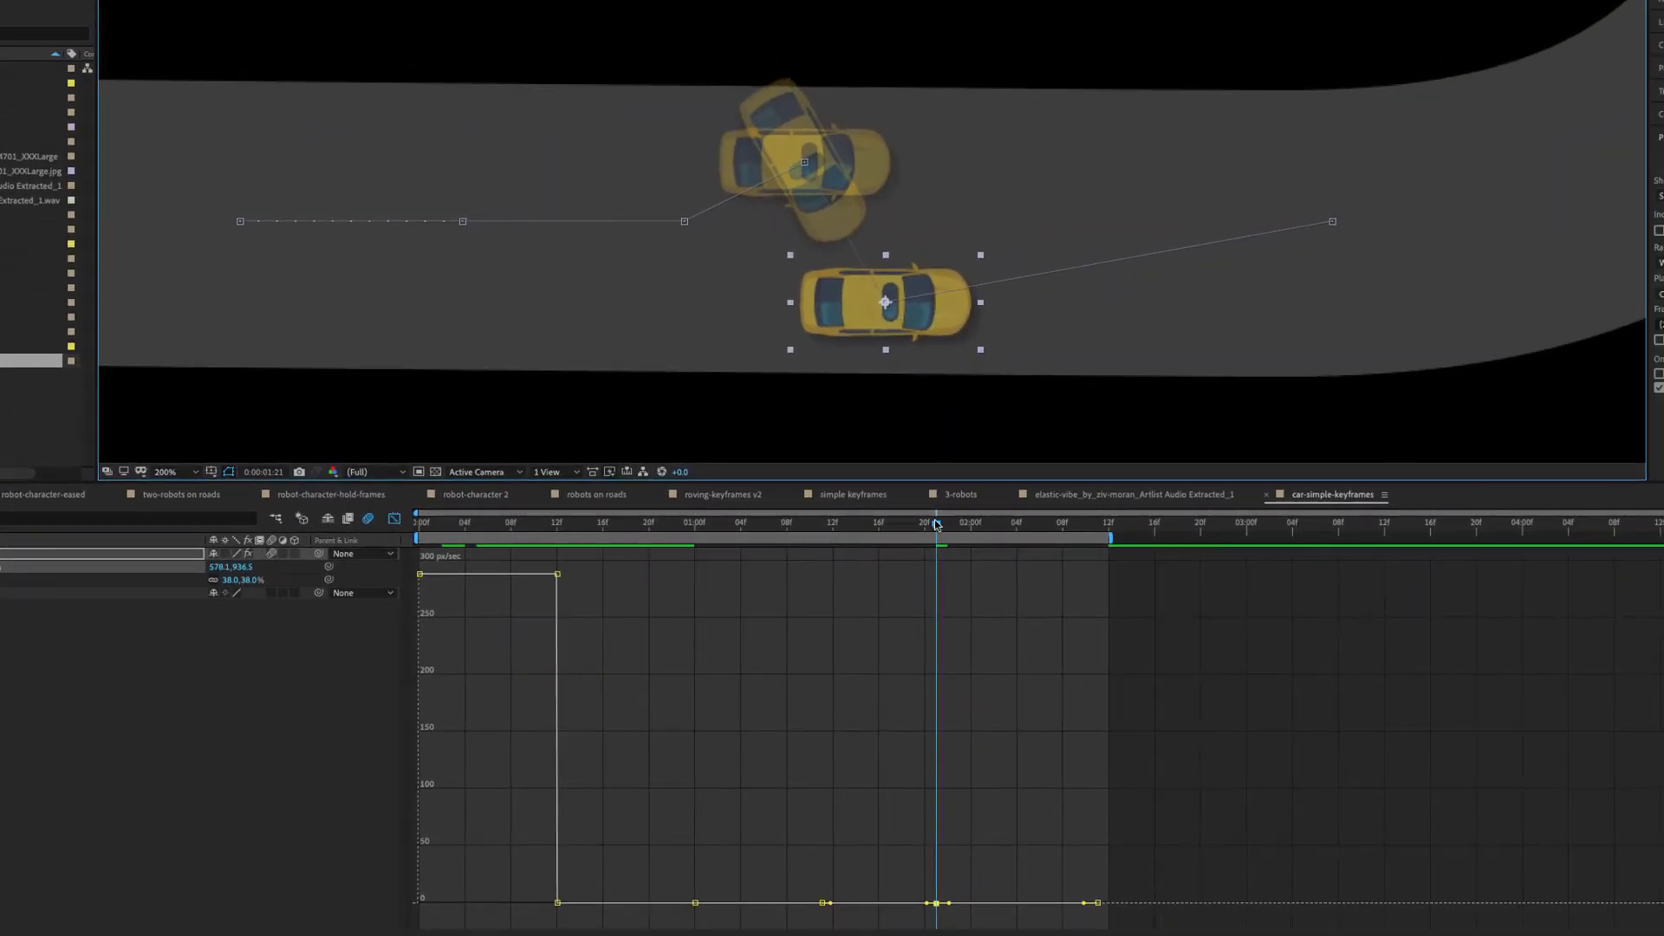
pyautogui.moveTo(936, 524); pyautogui.dragTo(697, 562)
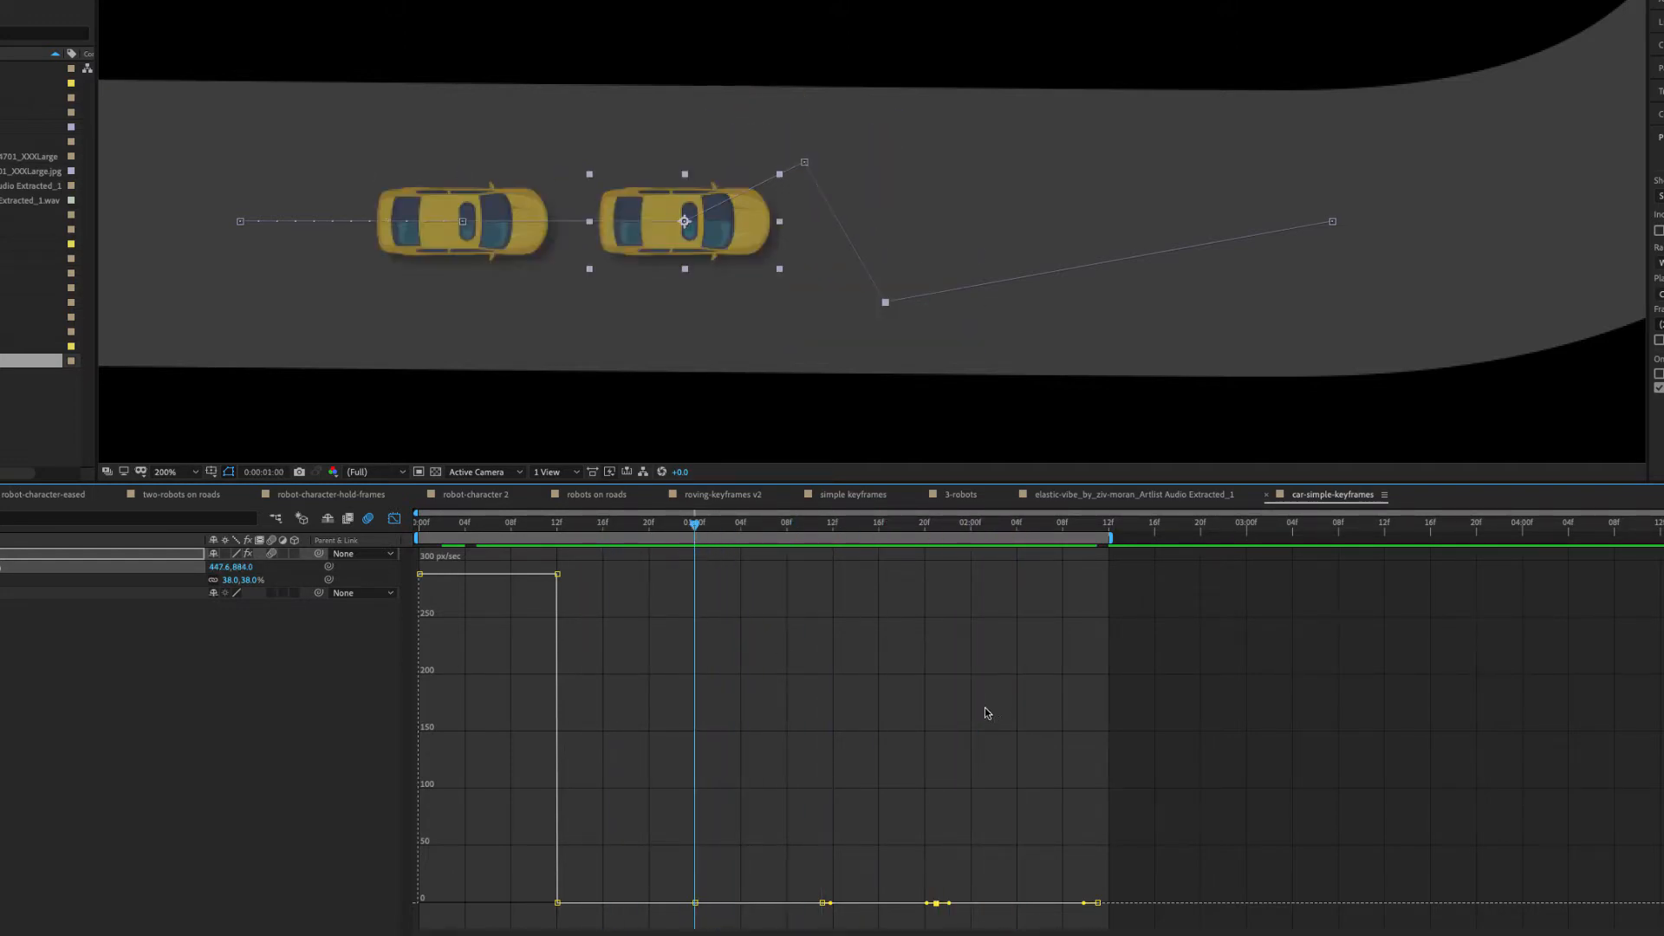
pyautogui.press('space')
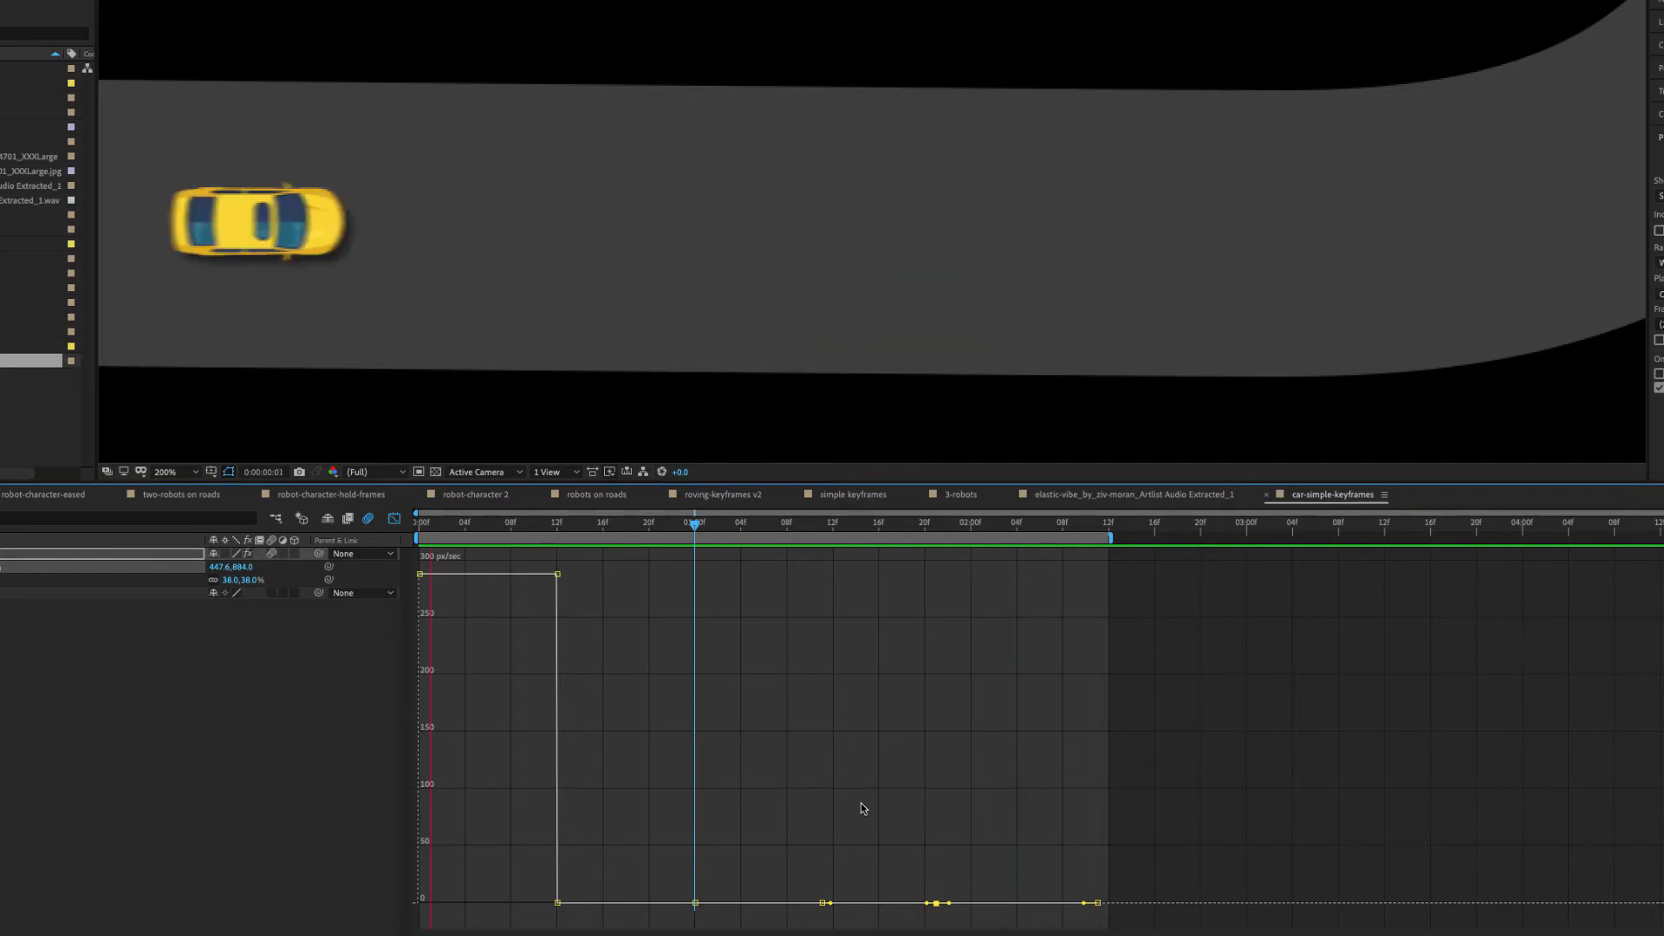
pyautogui.press('space')
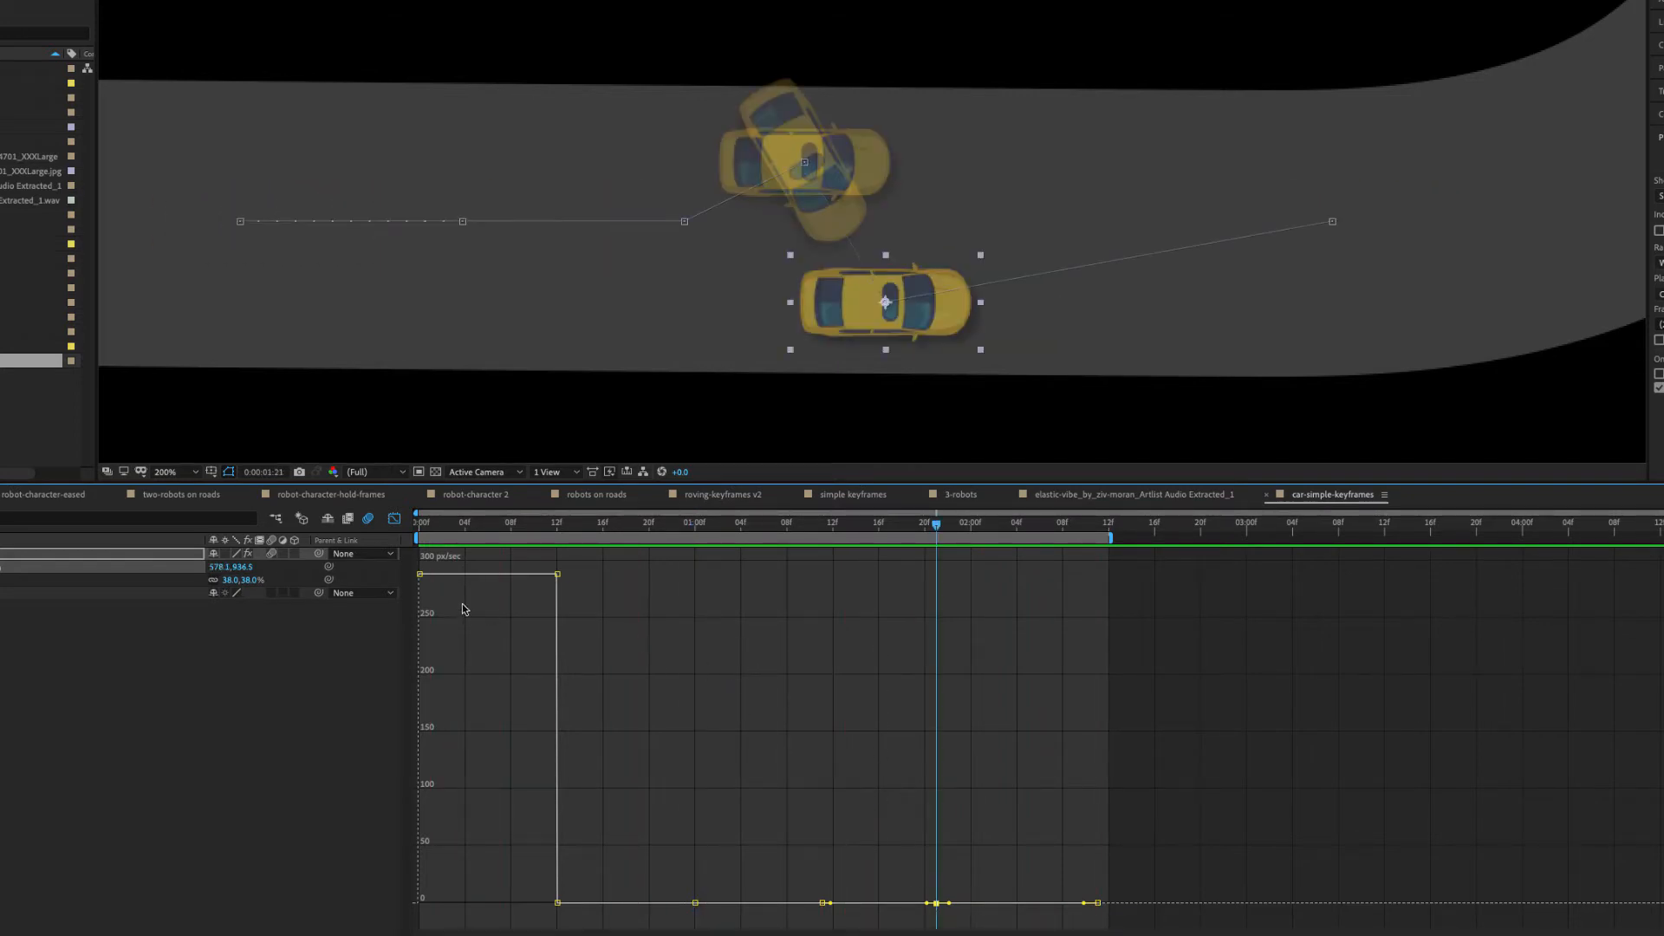
# Step: Close the graph view, convert the car's hold Position keyframes to linear interpolation, and play the animation
pyautogui.click(394, 520)
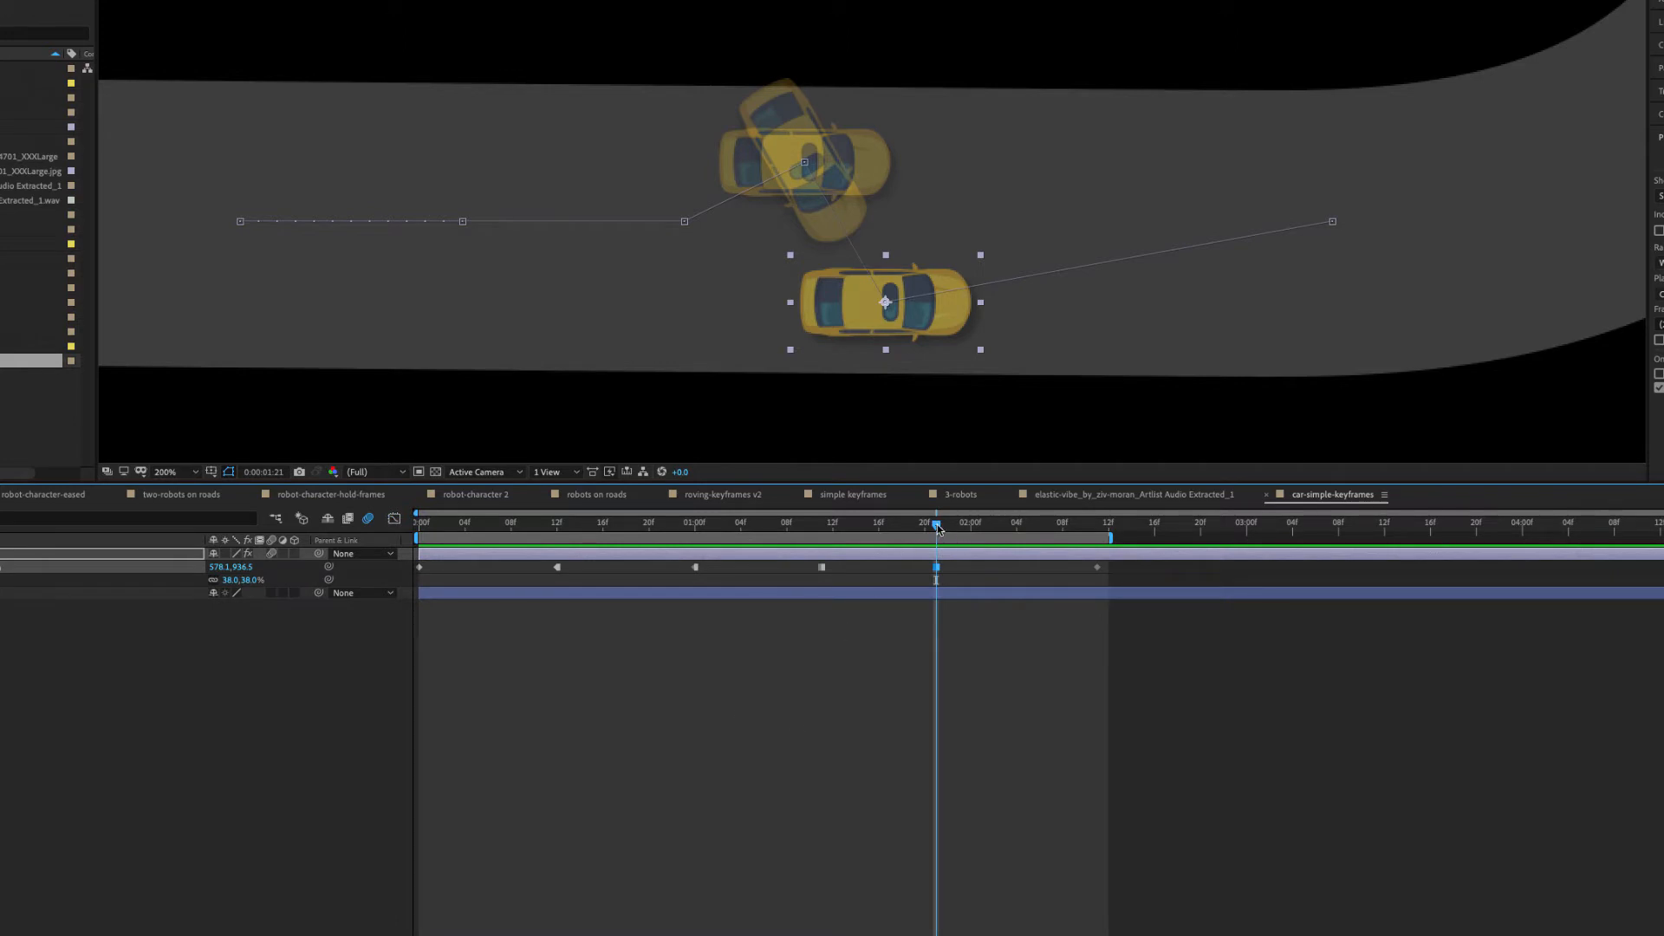
pyautogui.moveTo(937, 525); pyautogui.dragTo(718, 524)
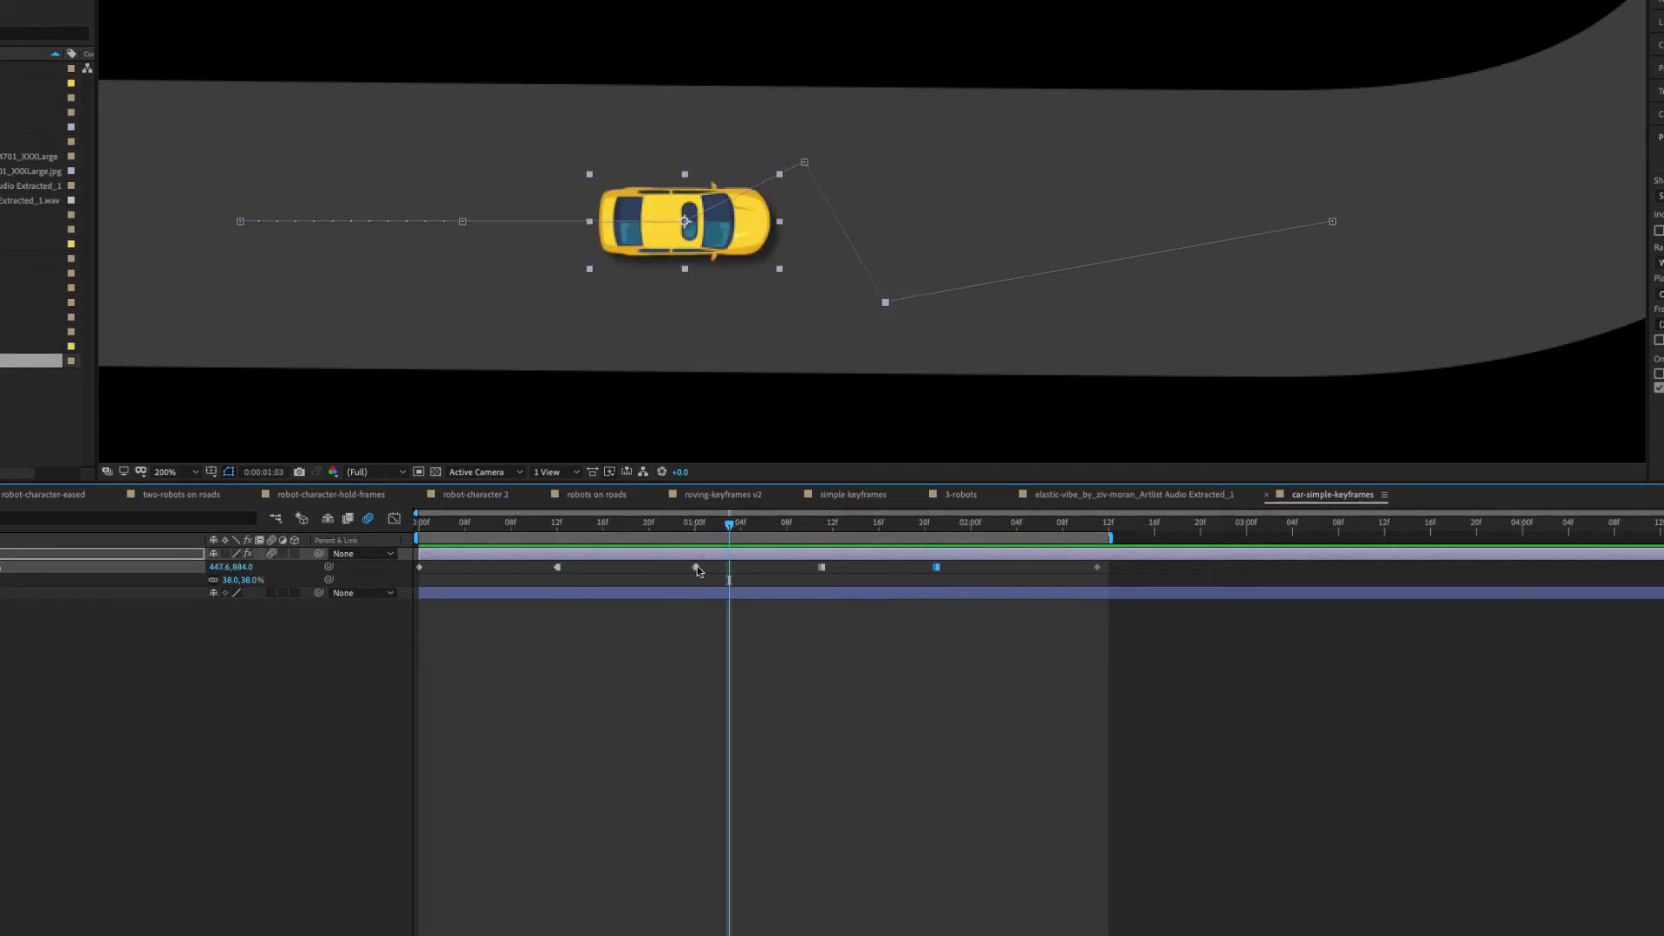
pyautogui.keyDown('super'); pyautogui.click(821, 567); pyautogui.keyUp('super')
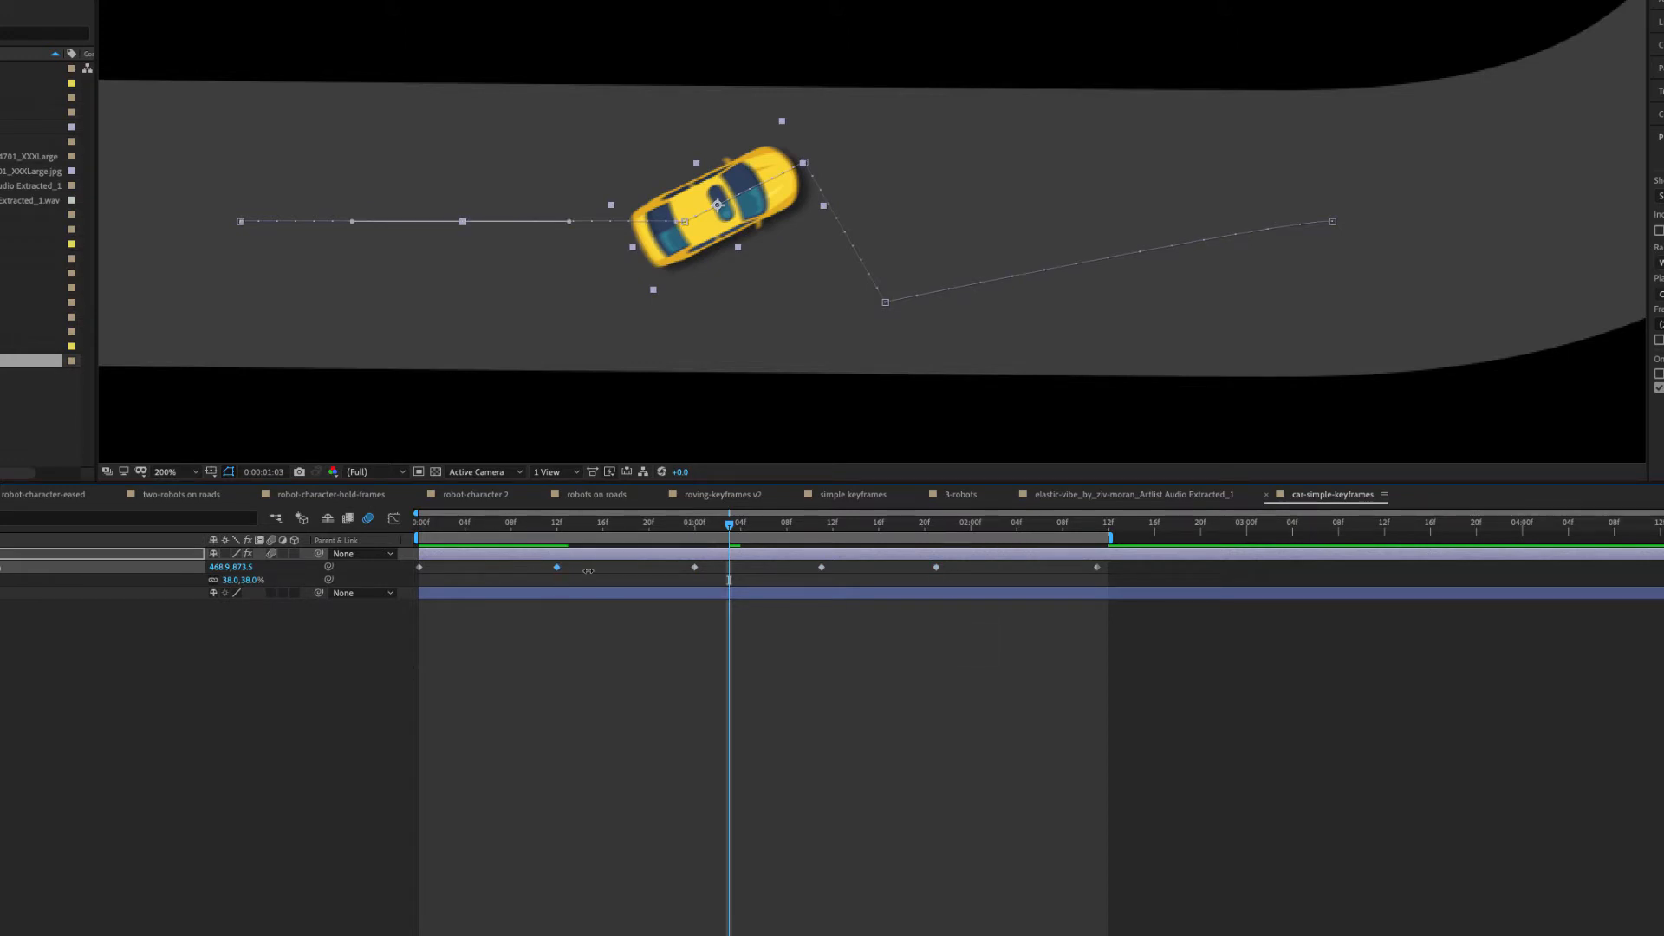
pyautogui.press('space')
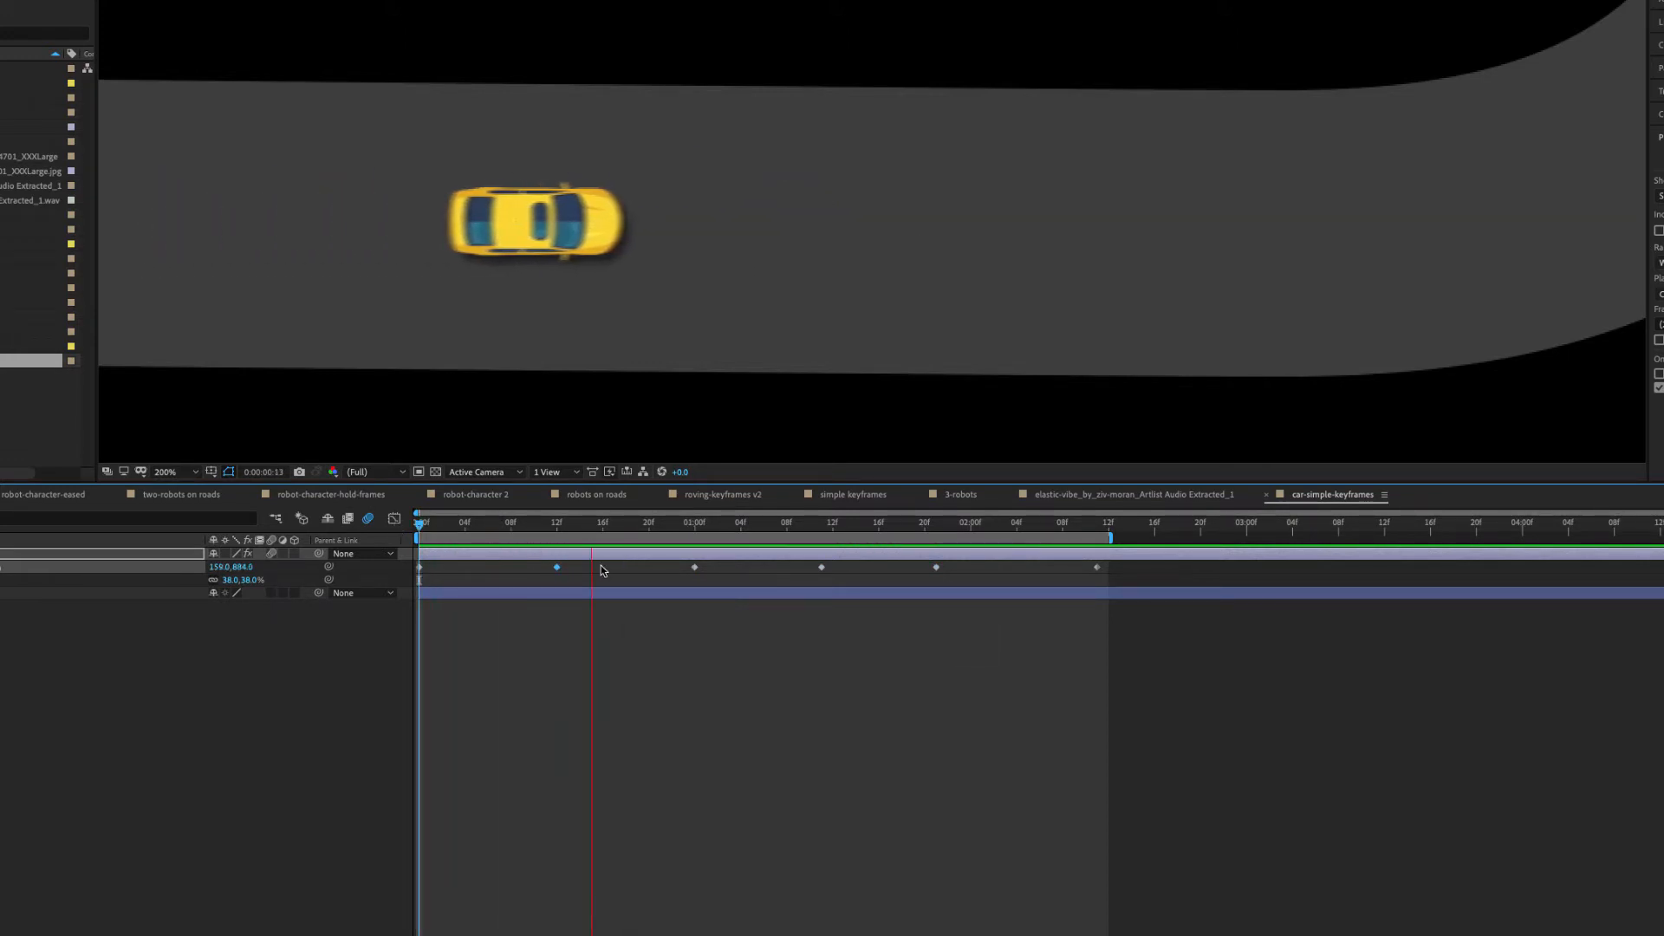
pyautogui.press('space')
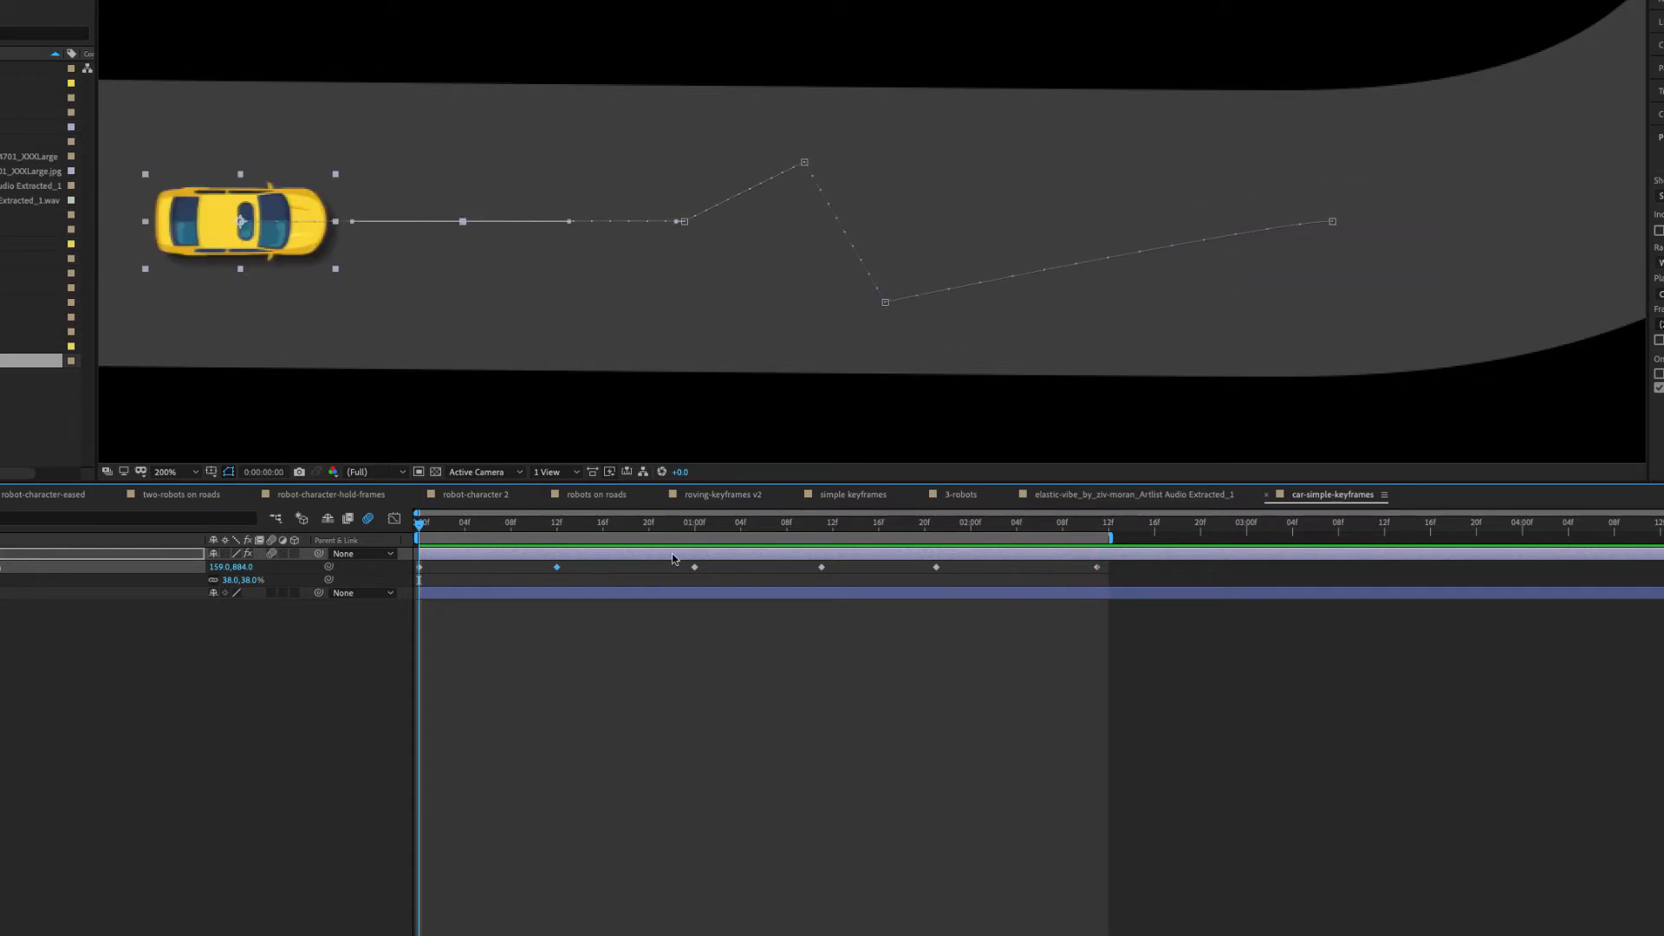
# Step: Set the 0:00:01:11 Position keyframe's spatial interpolation to Continuous Bezier and adjust its direction handle on the car's motion path
pyautogui.moveTo(892, 535); pyautogui.dragTo(826, 541)
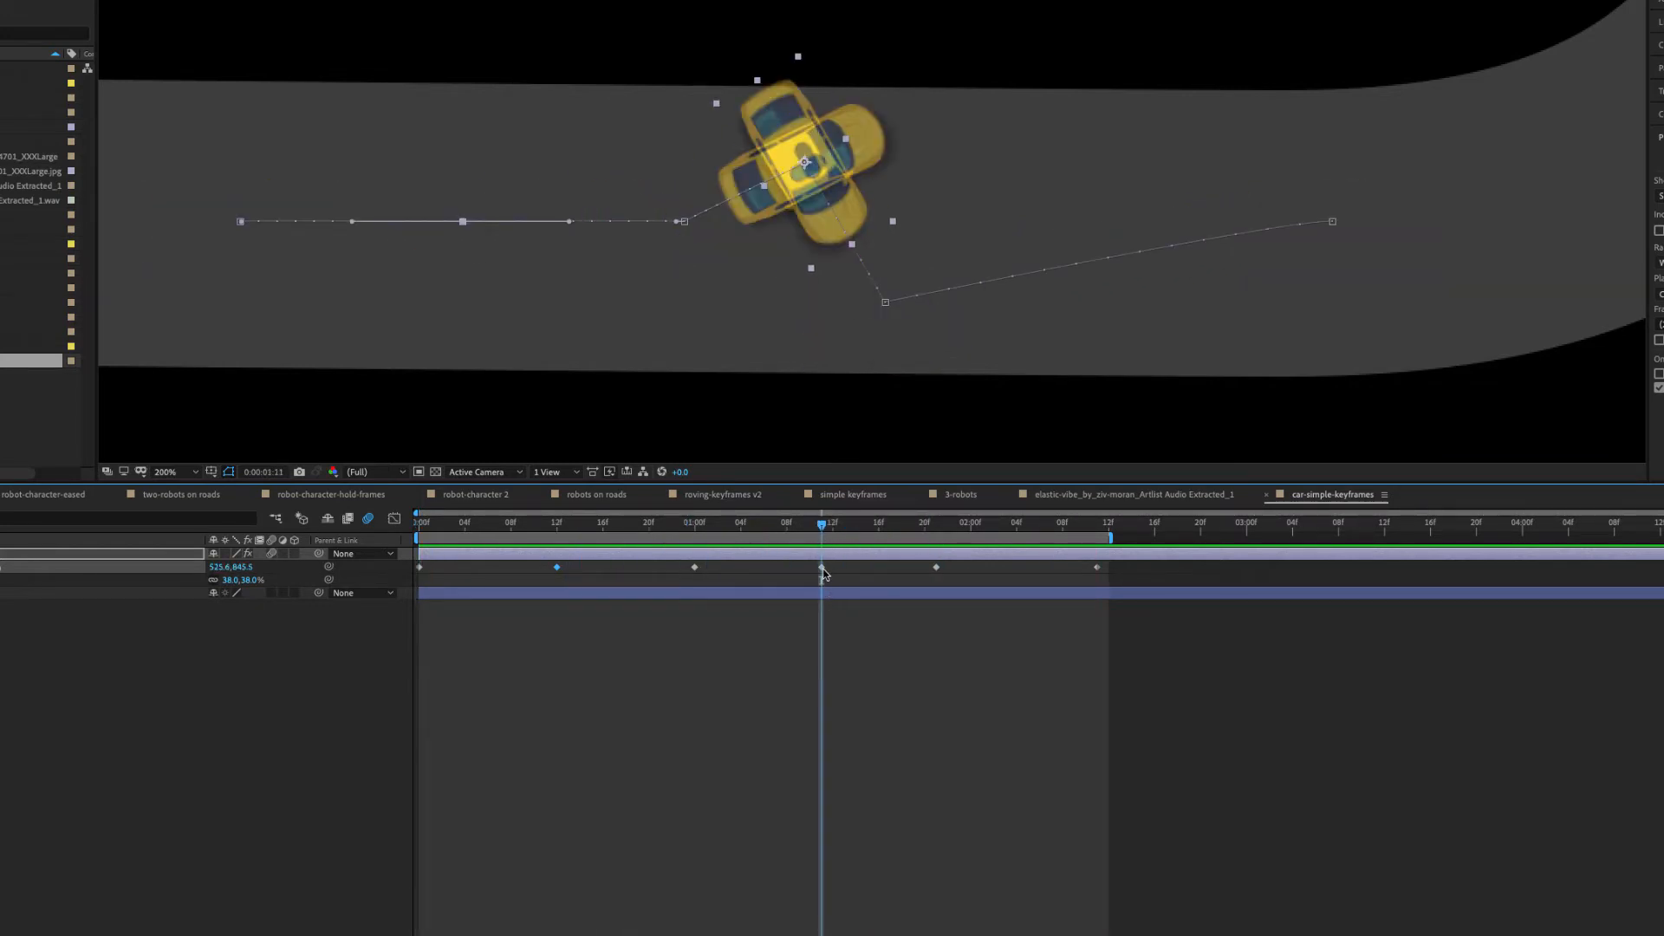
pyautogui.rightClick(822, 569)
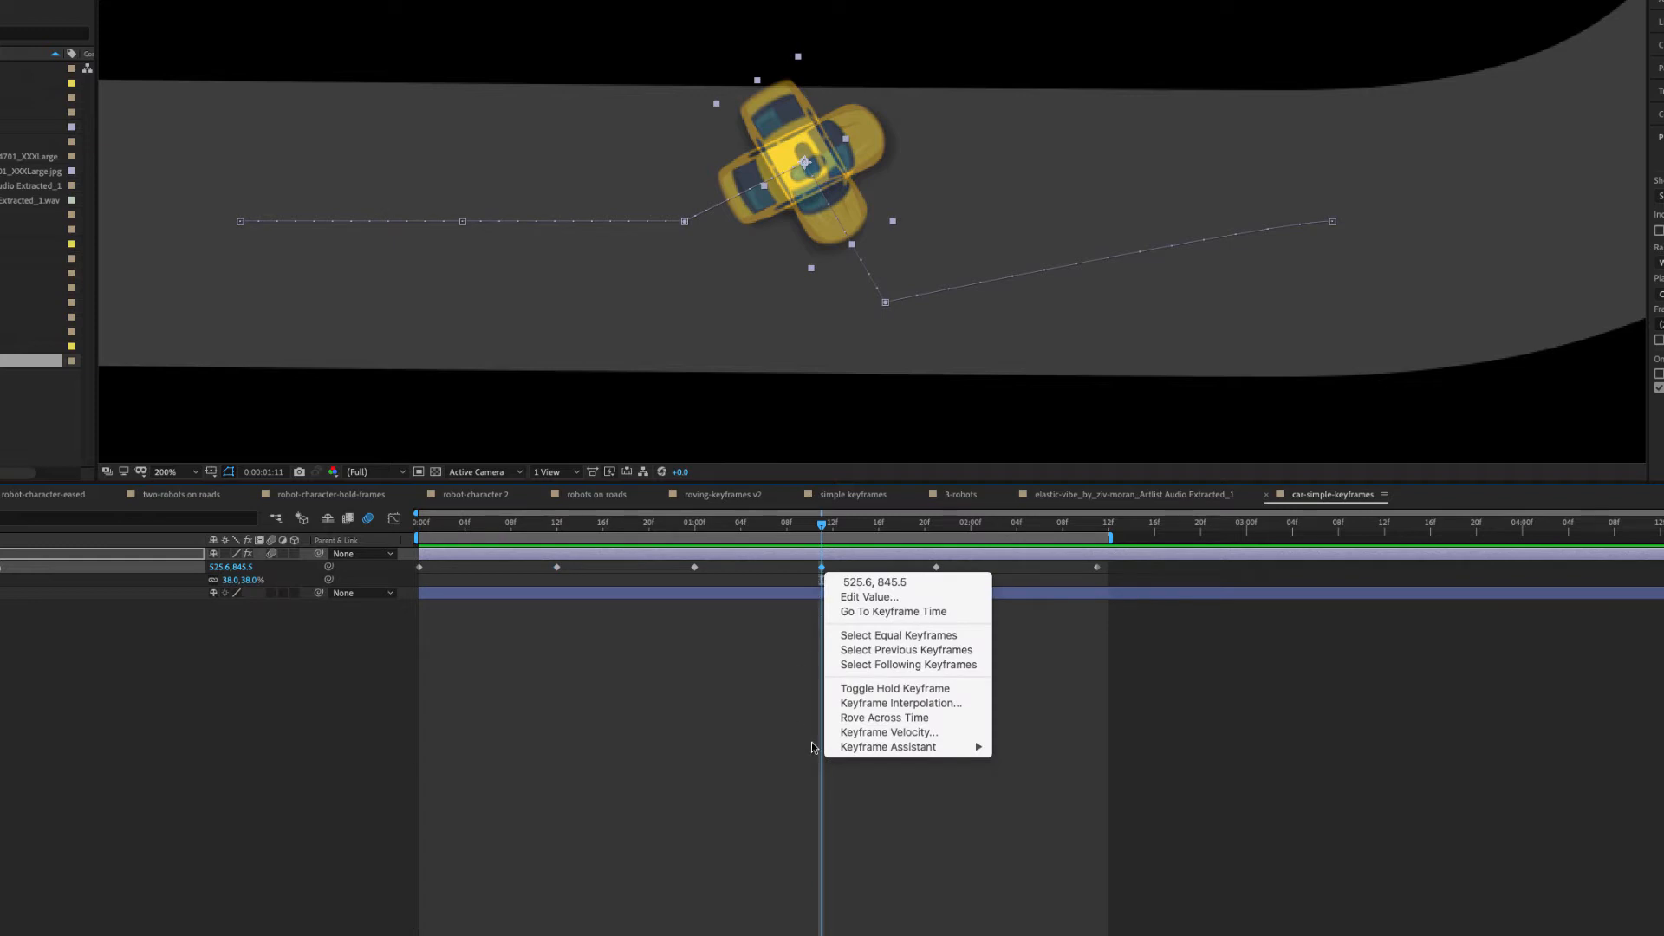
pyautogui.click(877, 704)
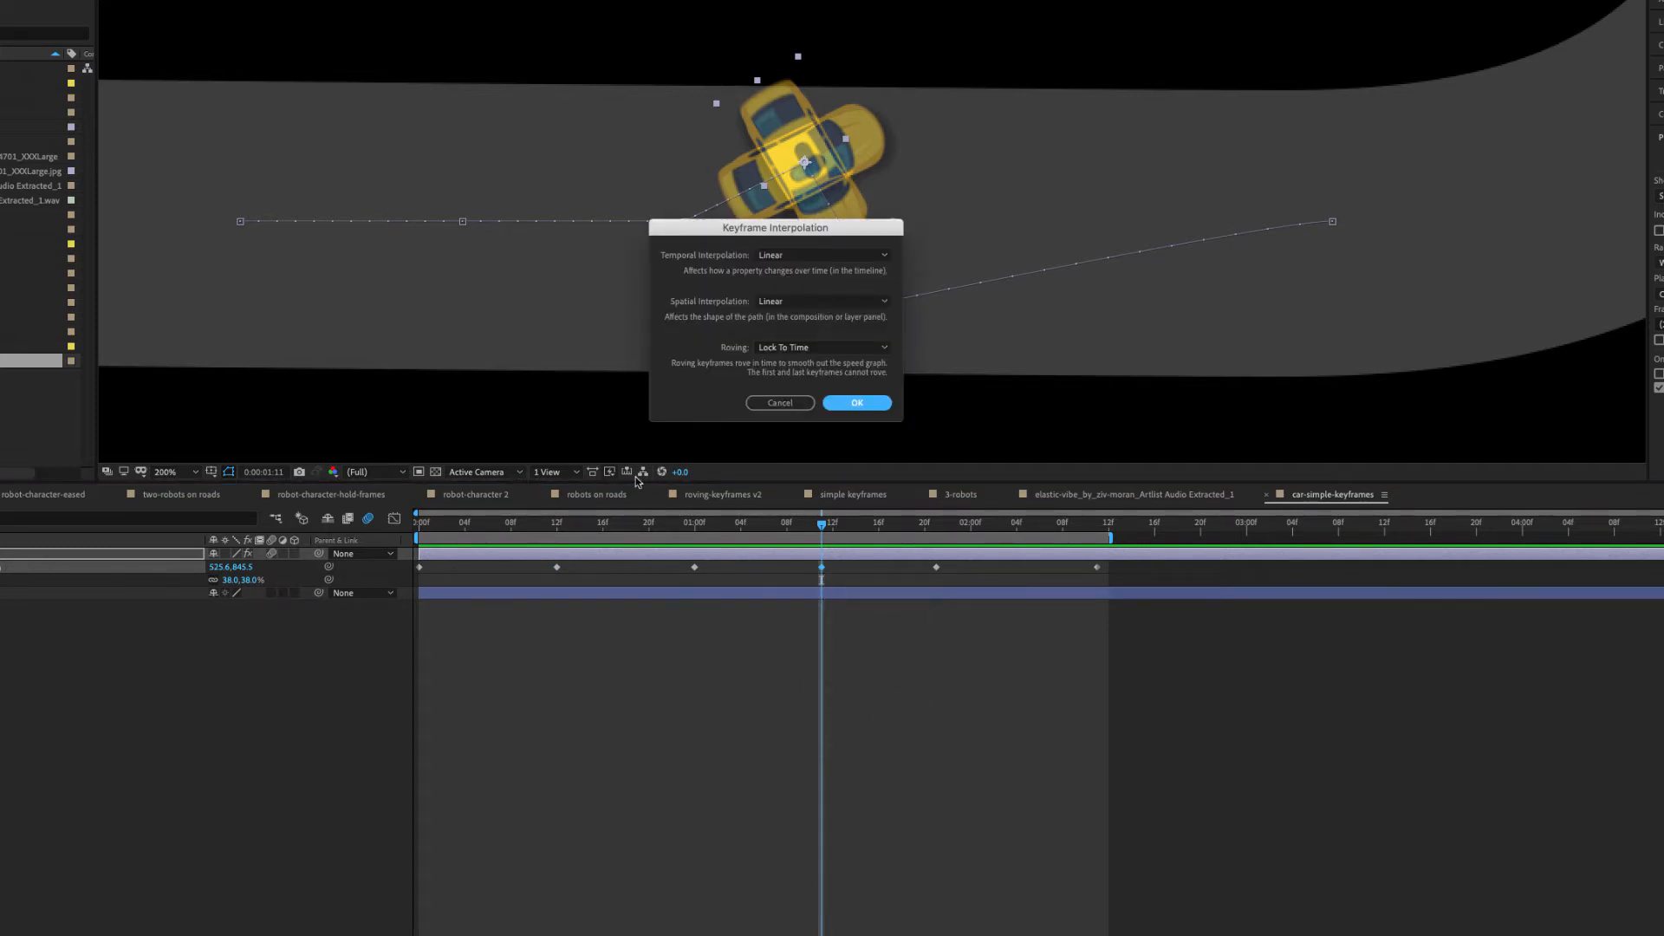
pyautogui.click(781, 257)
pyautogui.click(702, 239)
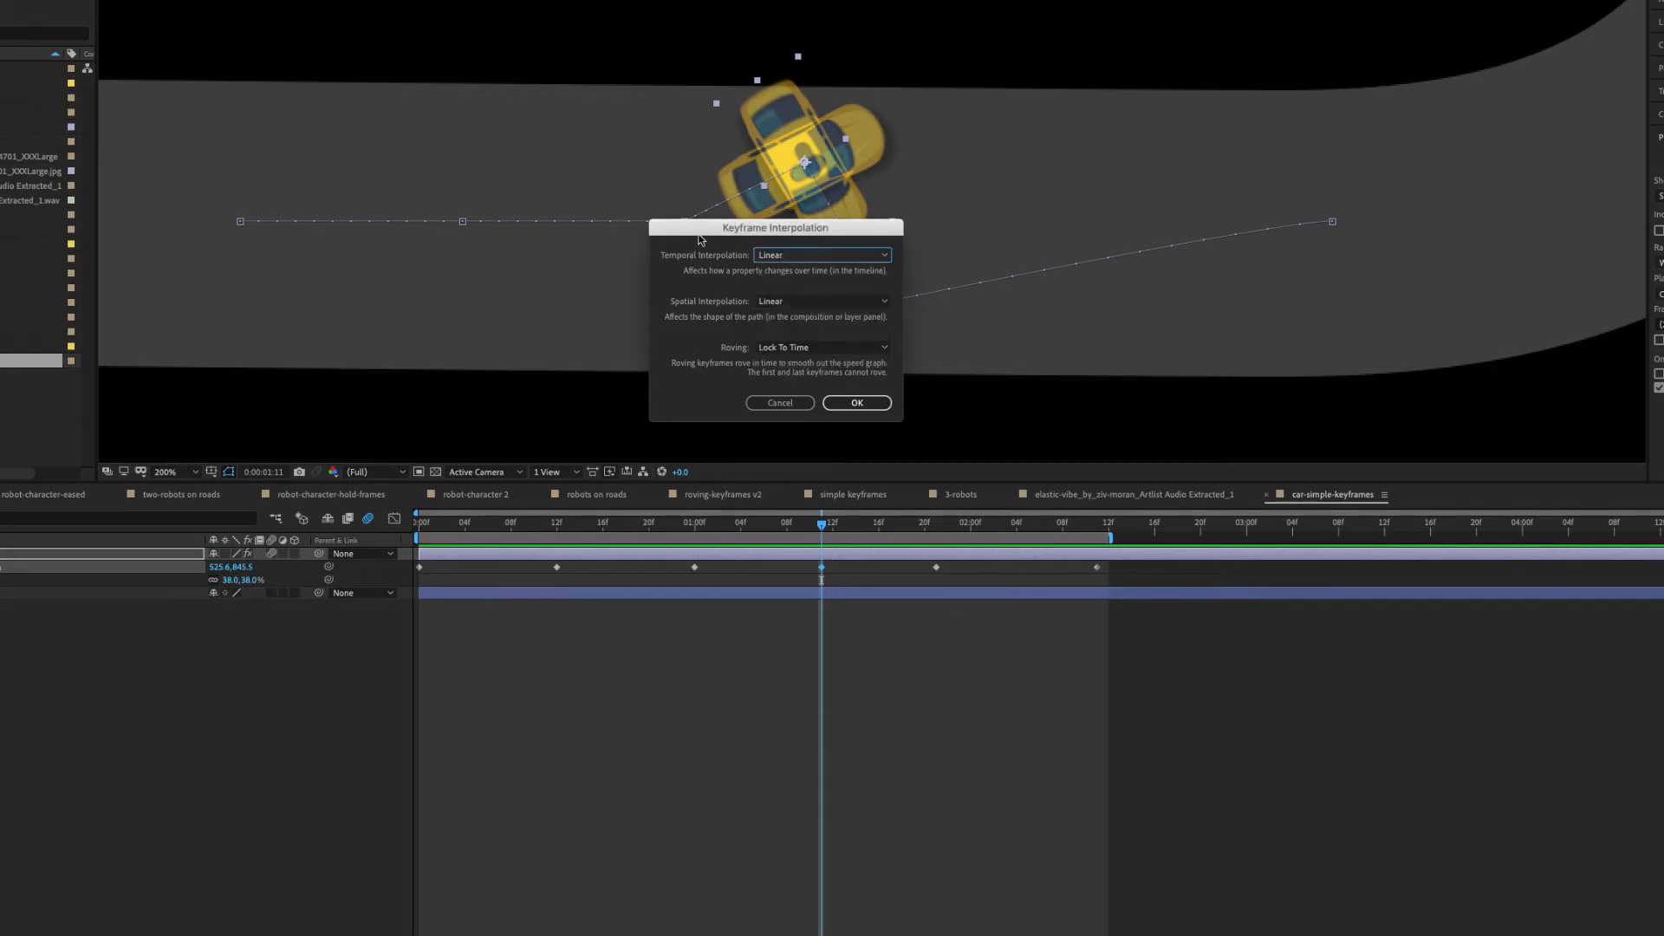
pyautogui.click(809, 304)
pyautogui.click(799, 373)
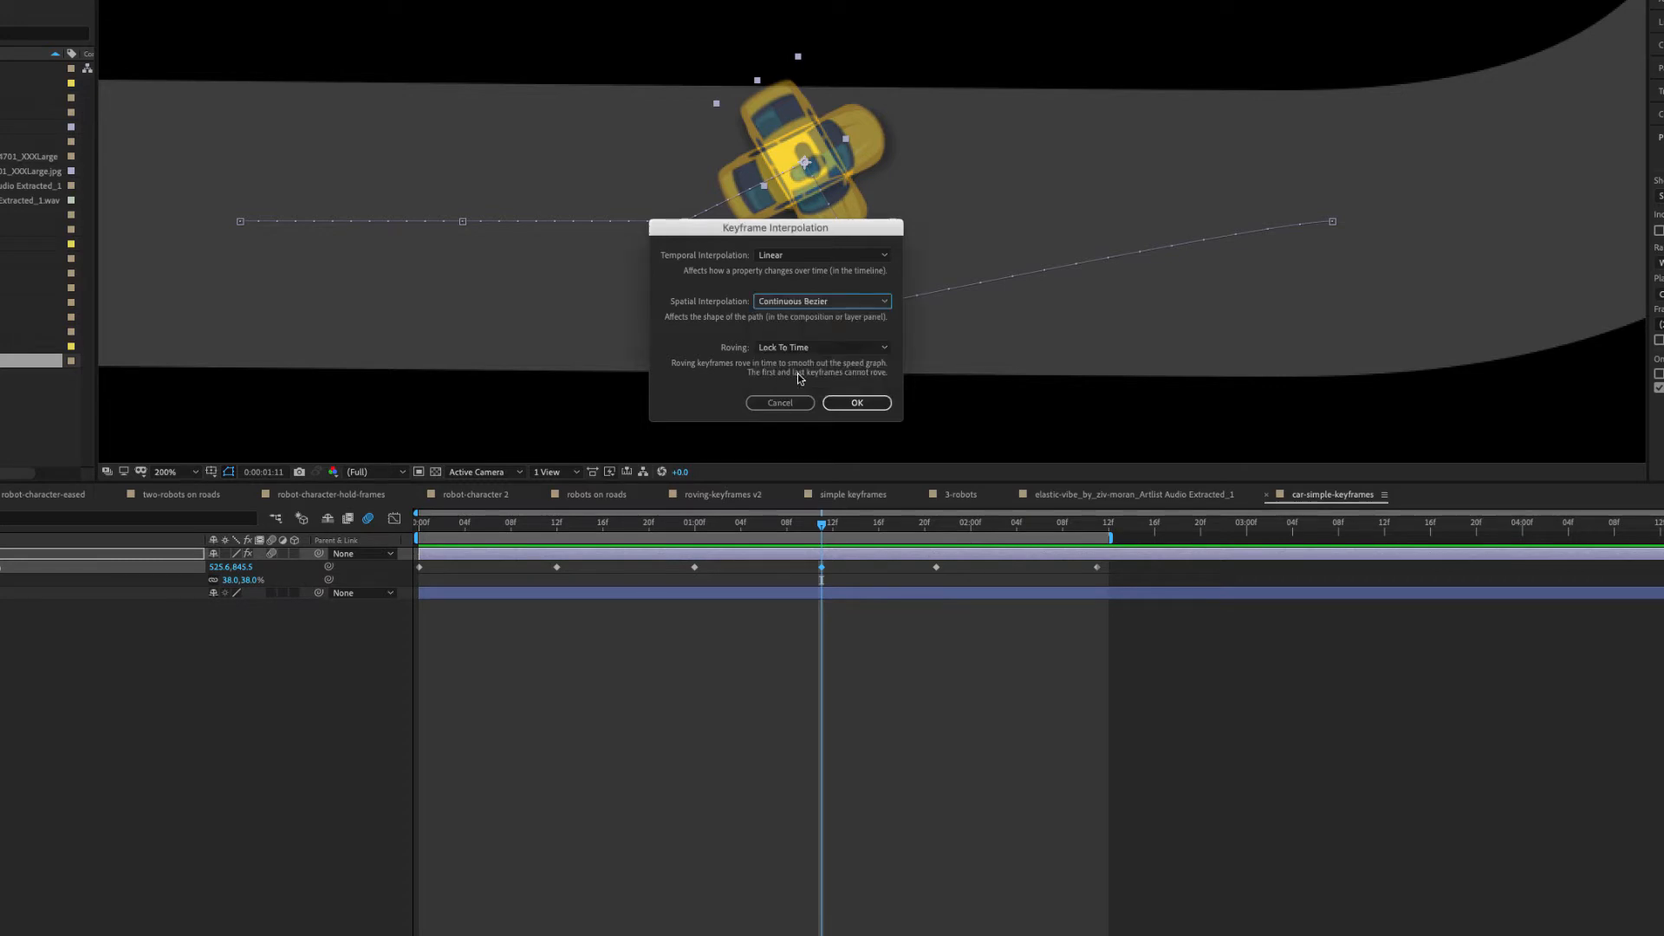
pyautogui.click(867, 404)
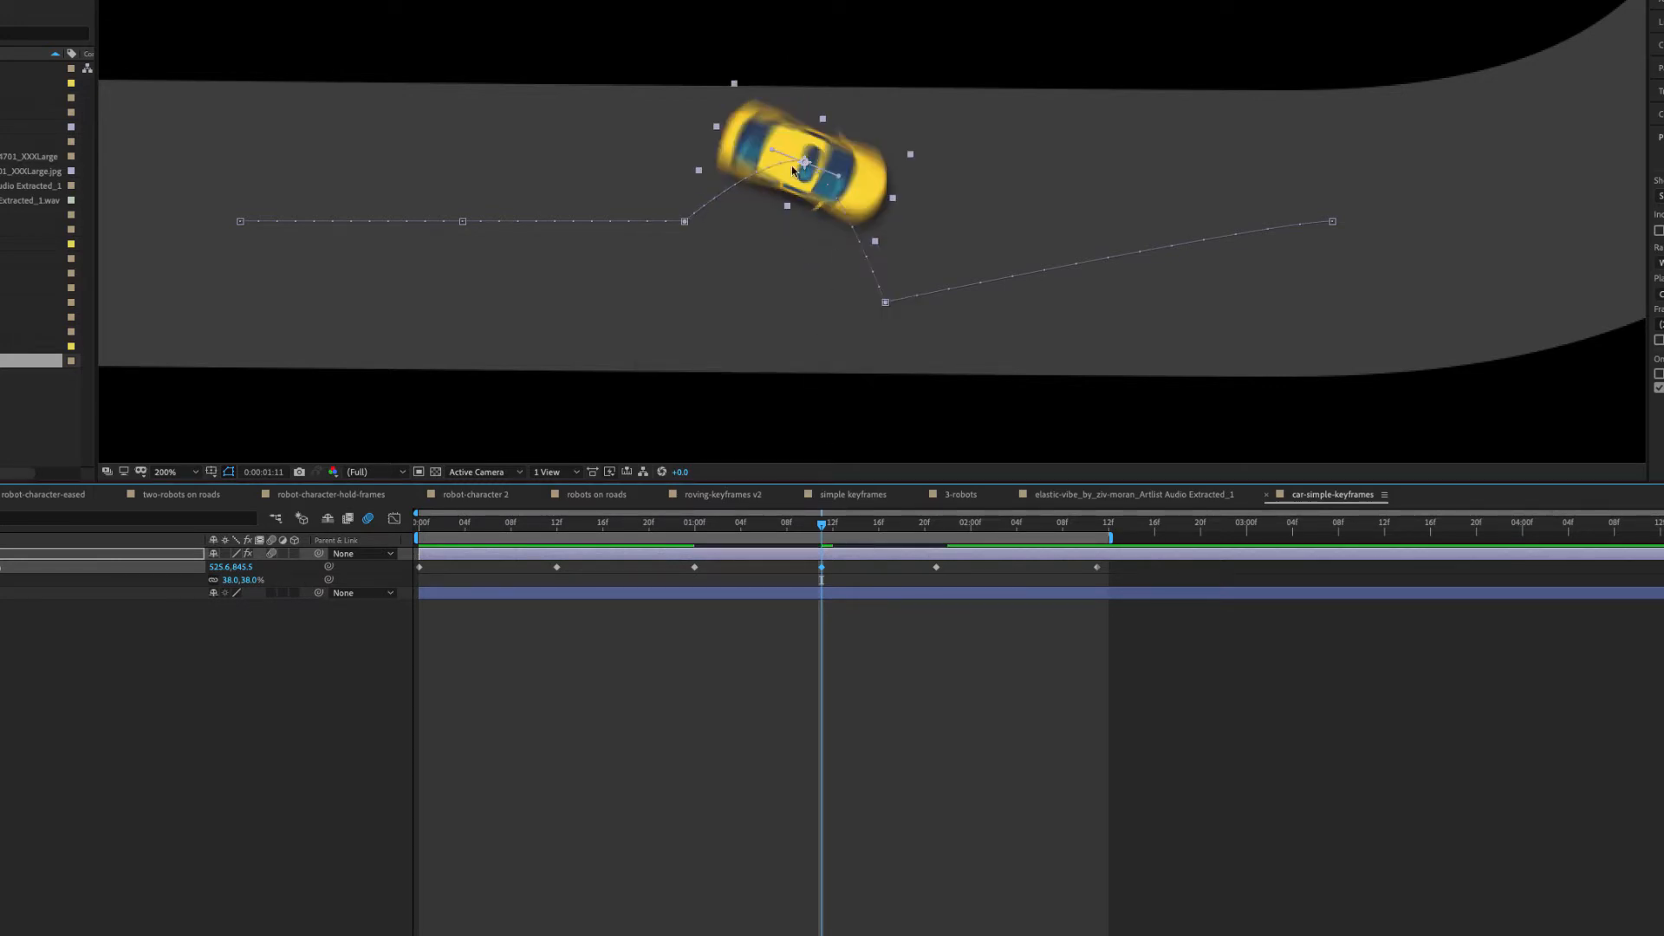
pyautogui.moveTo(839, 184); pyautogui.dragTo(850, 192)
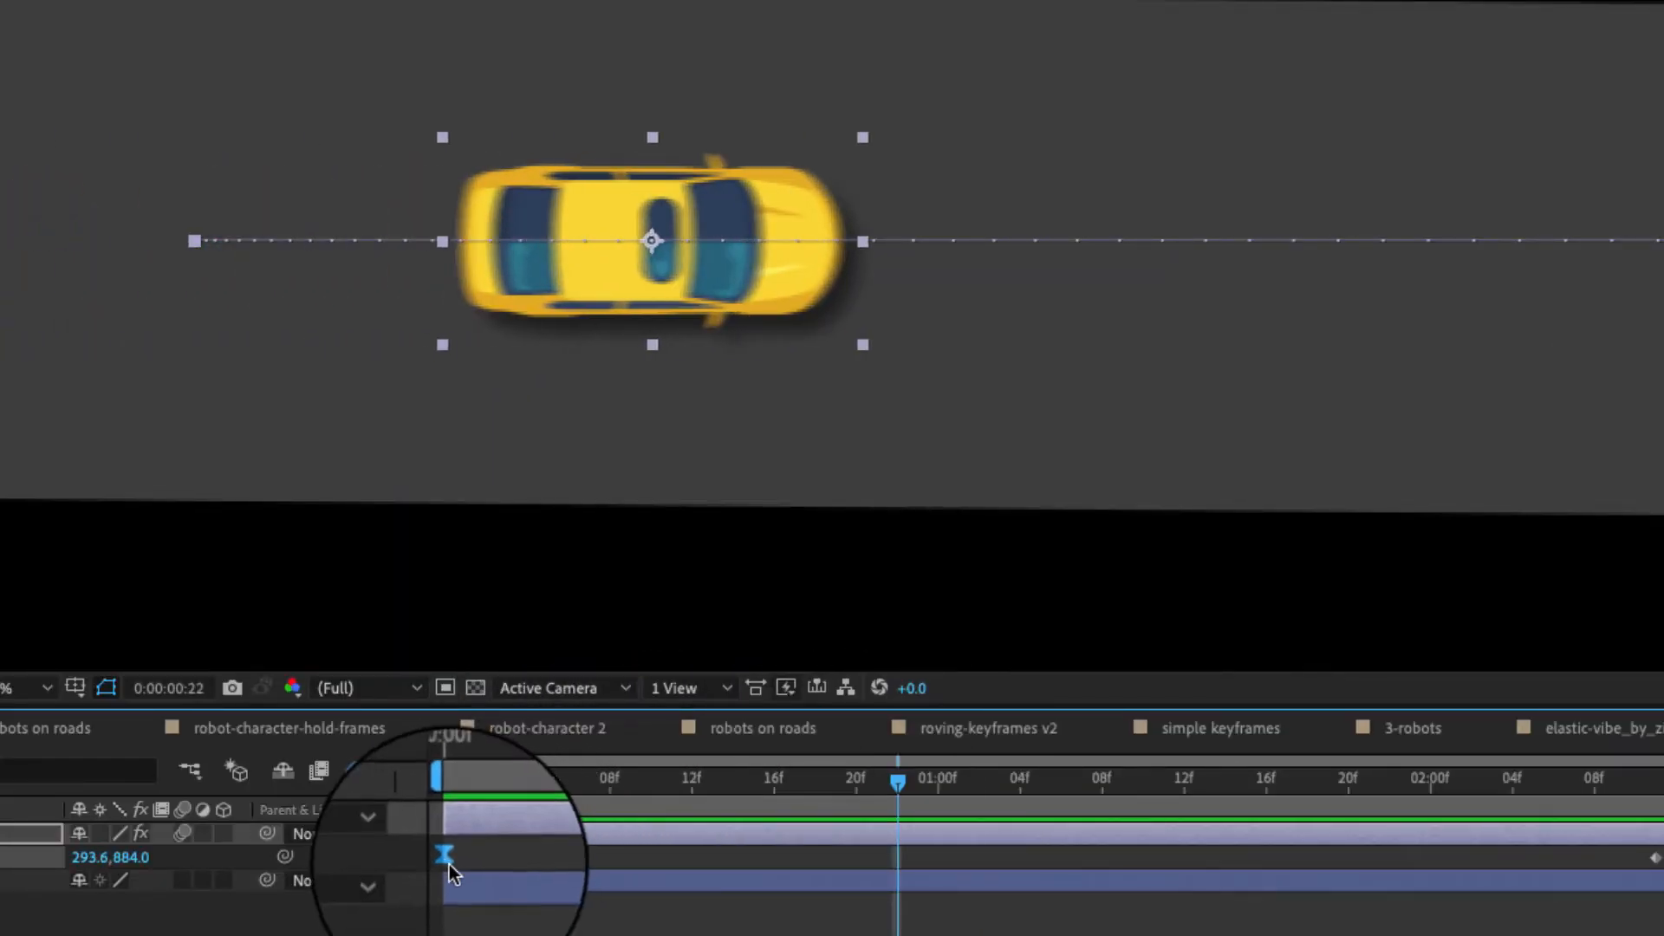
# Step: Scrub to 0:00:01:08, and with the Pen tool pull the first keyframe's path handle downward to curve the car's path
pyautogui.click(489, 785)
pyautogui.moveTo(491, 788); pyautogui.dragTo(1101, 784)
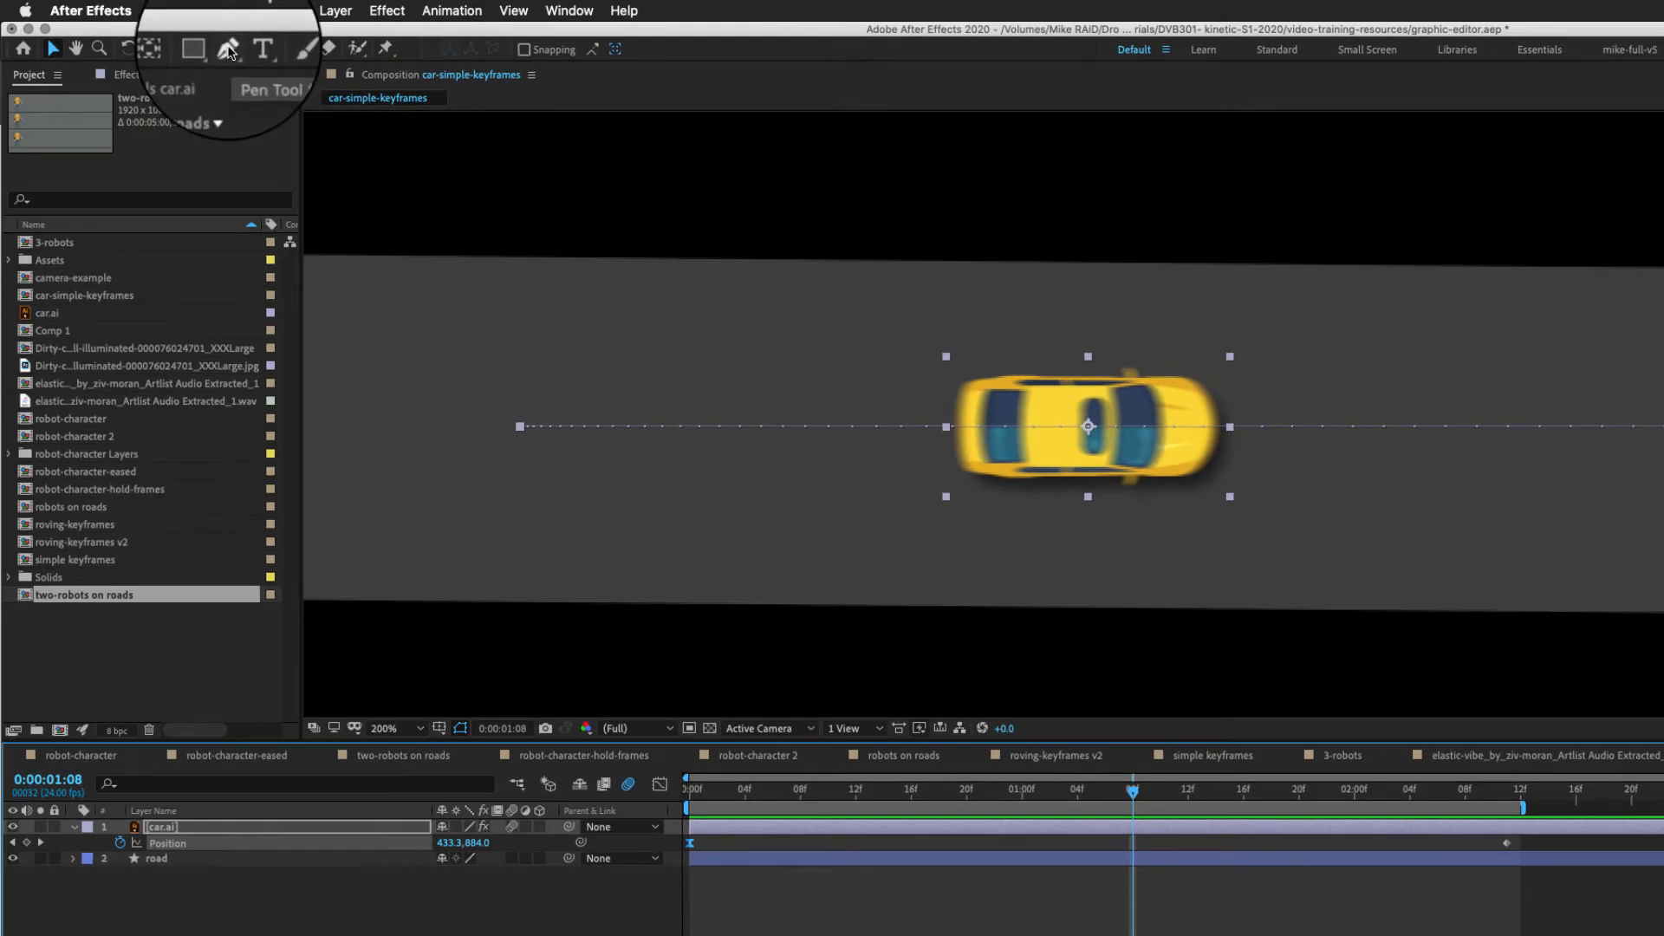
pyautogui.click(228, 49)
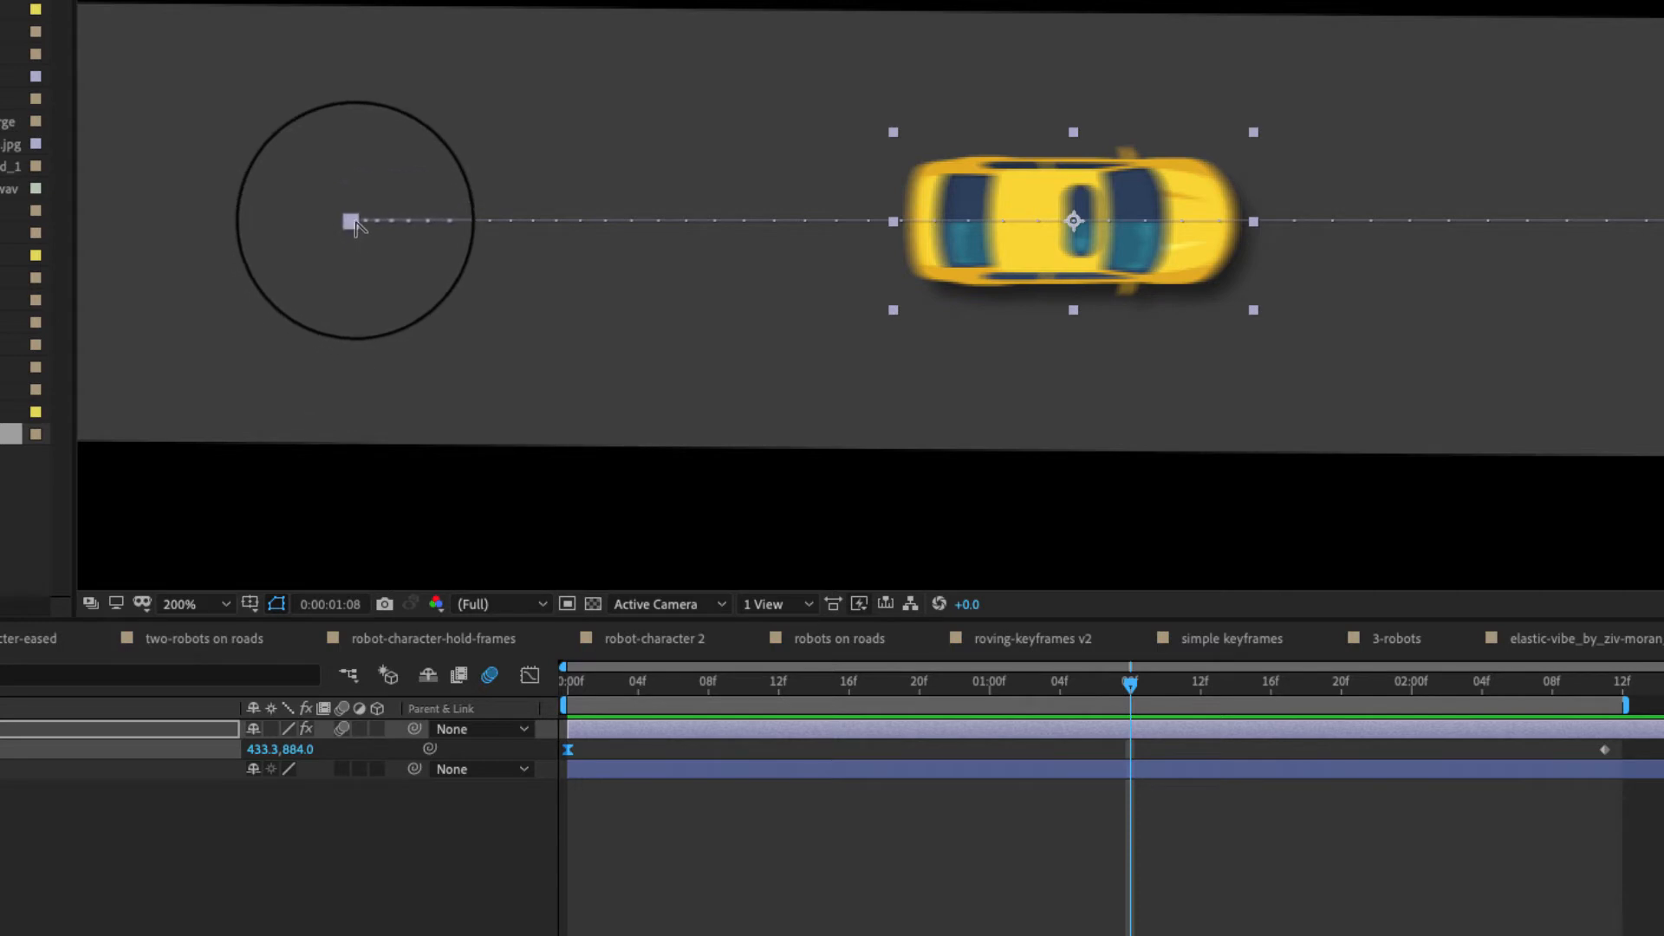
pyautogui.click(353, 223)
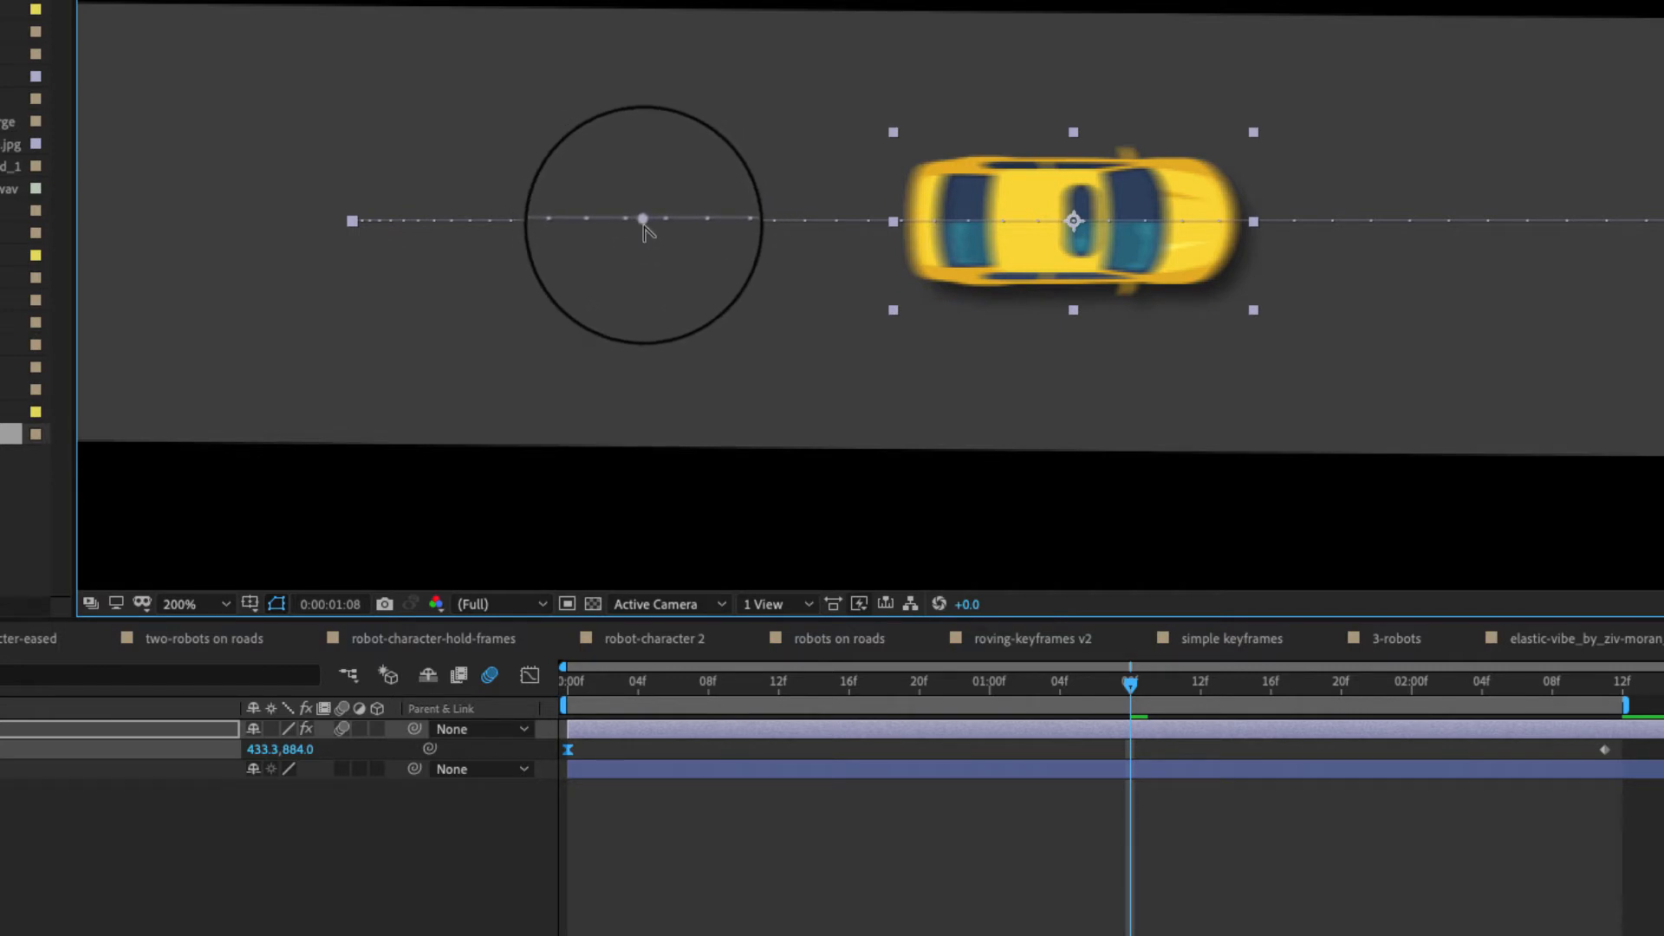
pyautogui.moveTo(643, 222); pyautogui.dragTo(620, 441)
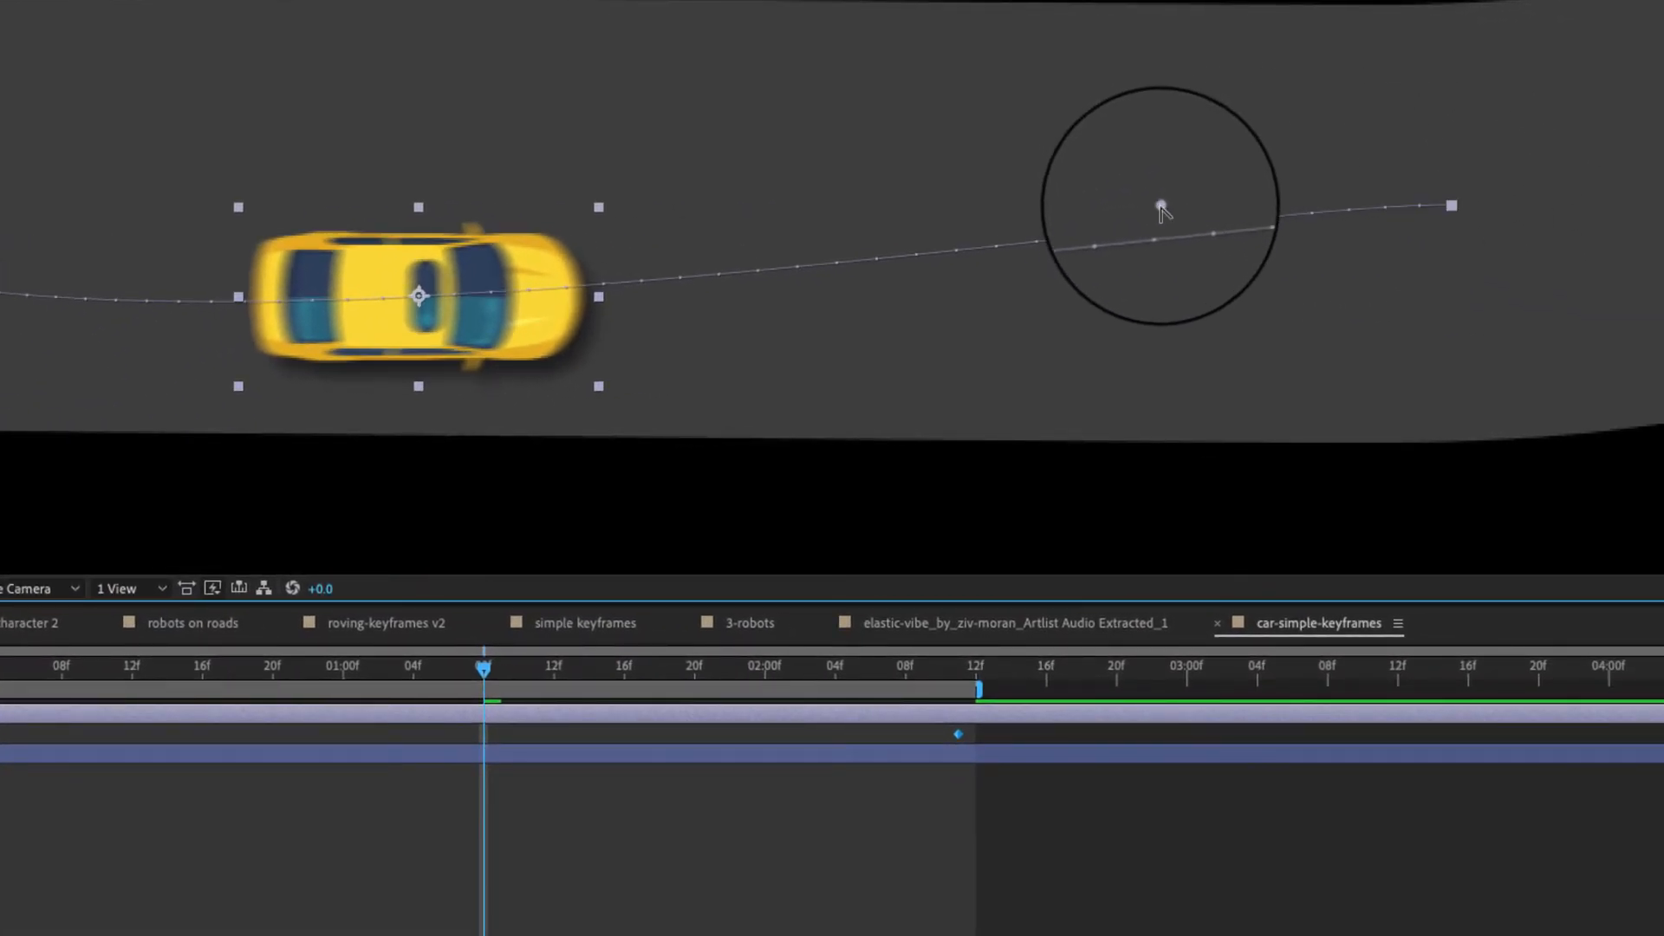
# Step: Pull the last keyframe's path handle up beyond the road's upper edge and place the first keyframe at 127.0, 884.0
pyautogui.moveTo(1162, 208); pyautogui.dragTo(1179, 164)
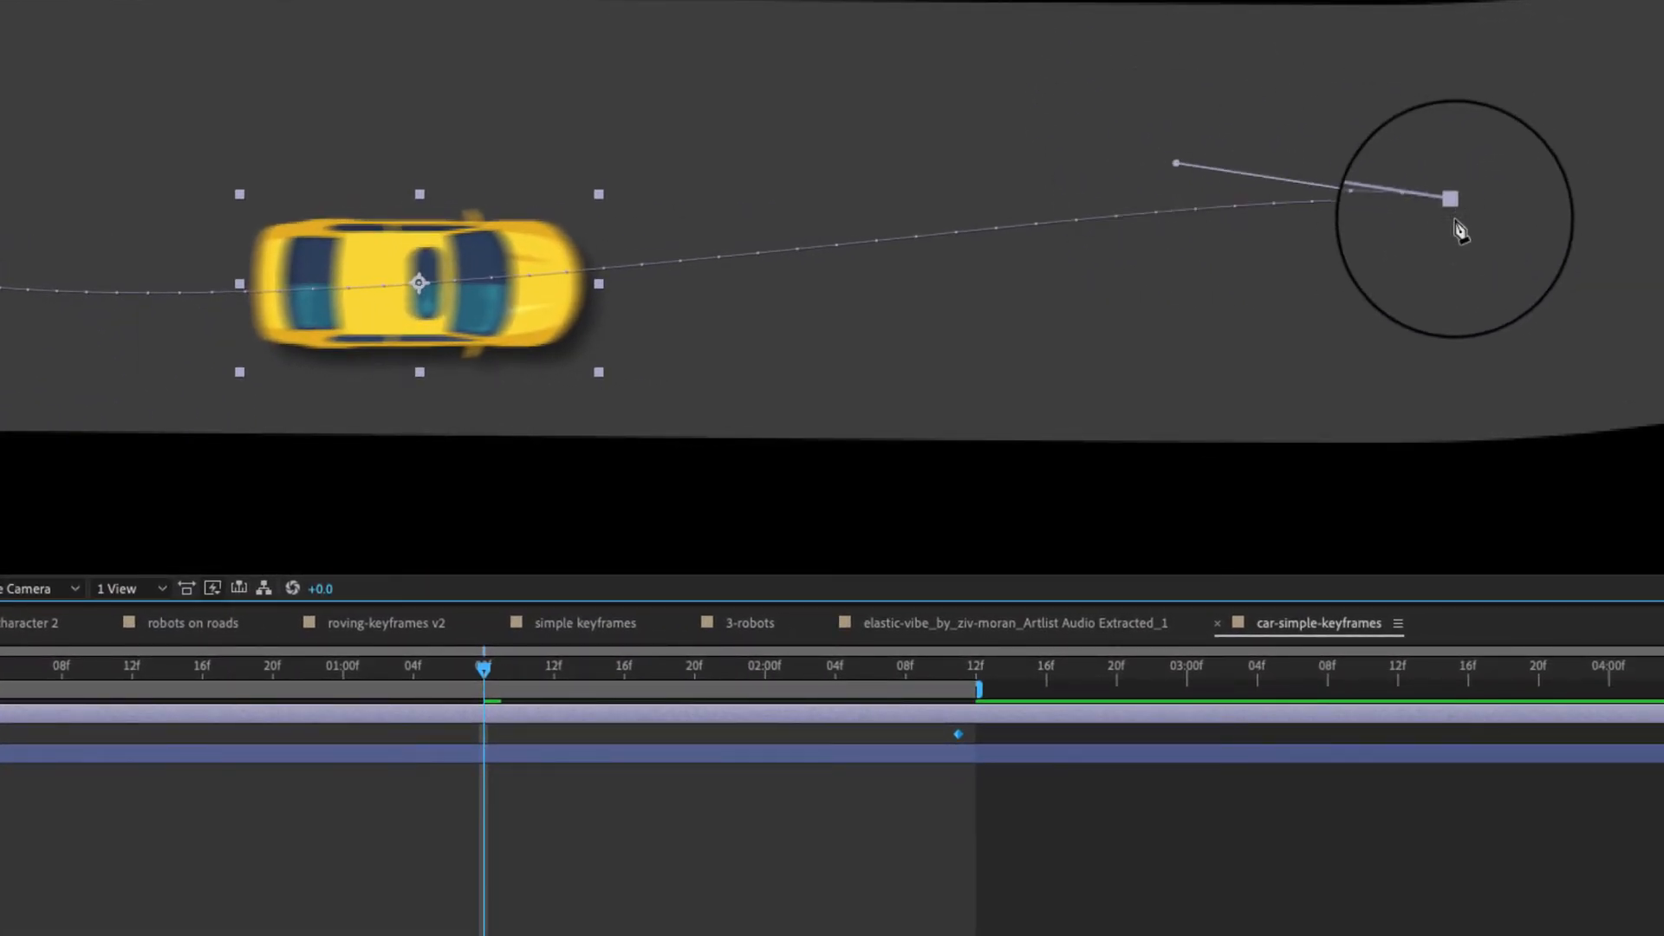
pyautogui.moveTo(1178, 164); pyautogui.dragTo(777, 0)
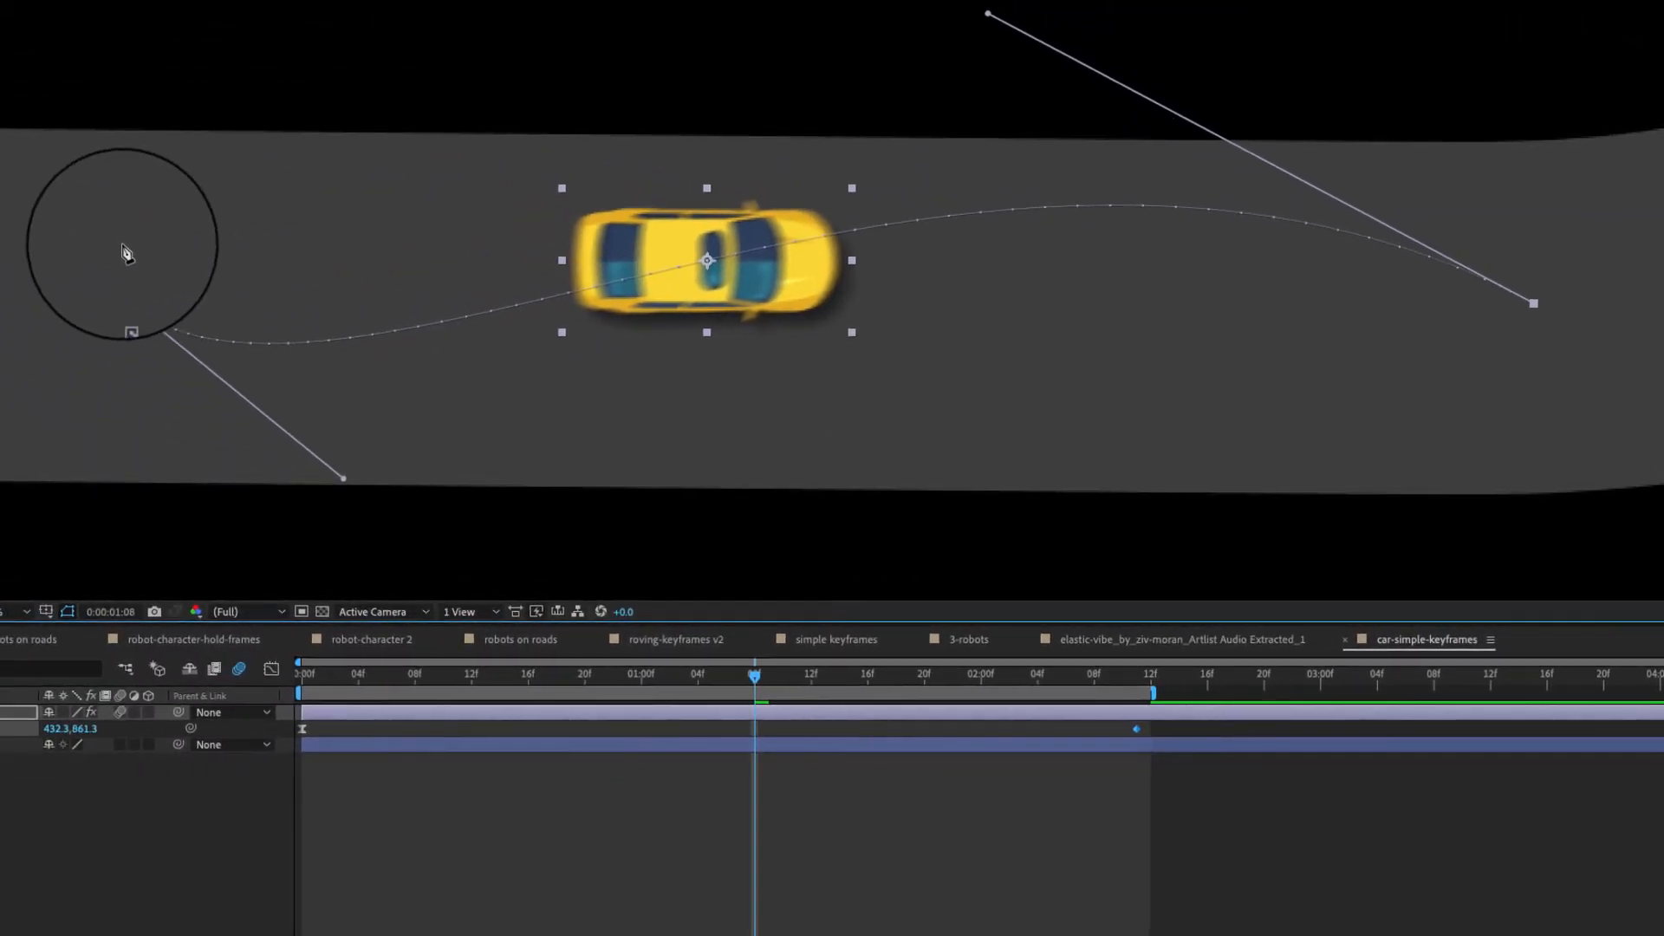
pyautogui.moveTo(132, 332); pyautogui.dragTo(129, 304)
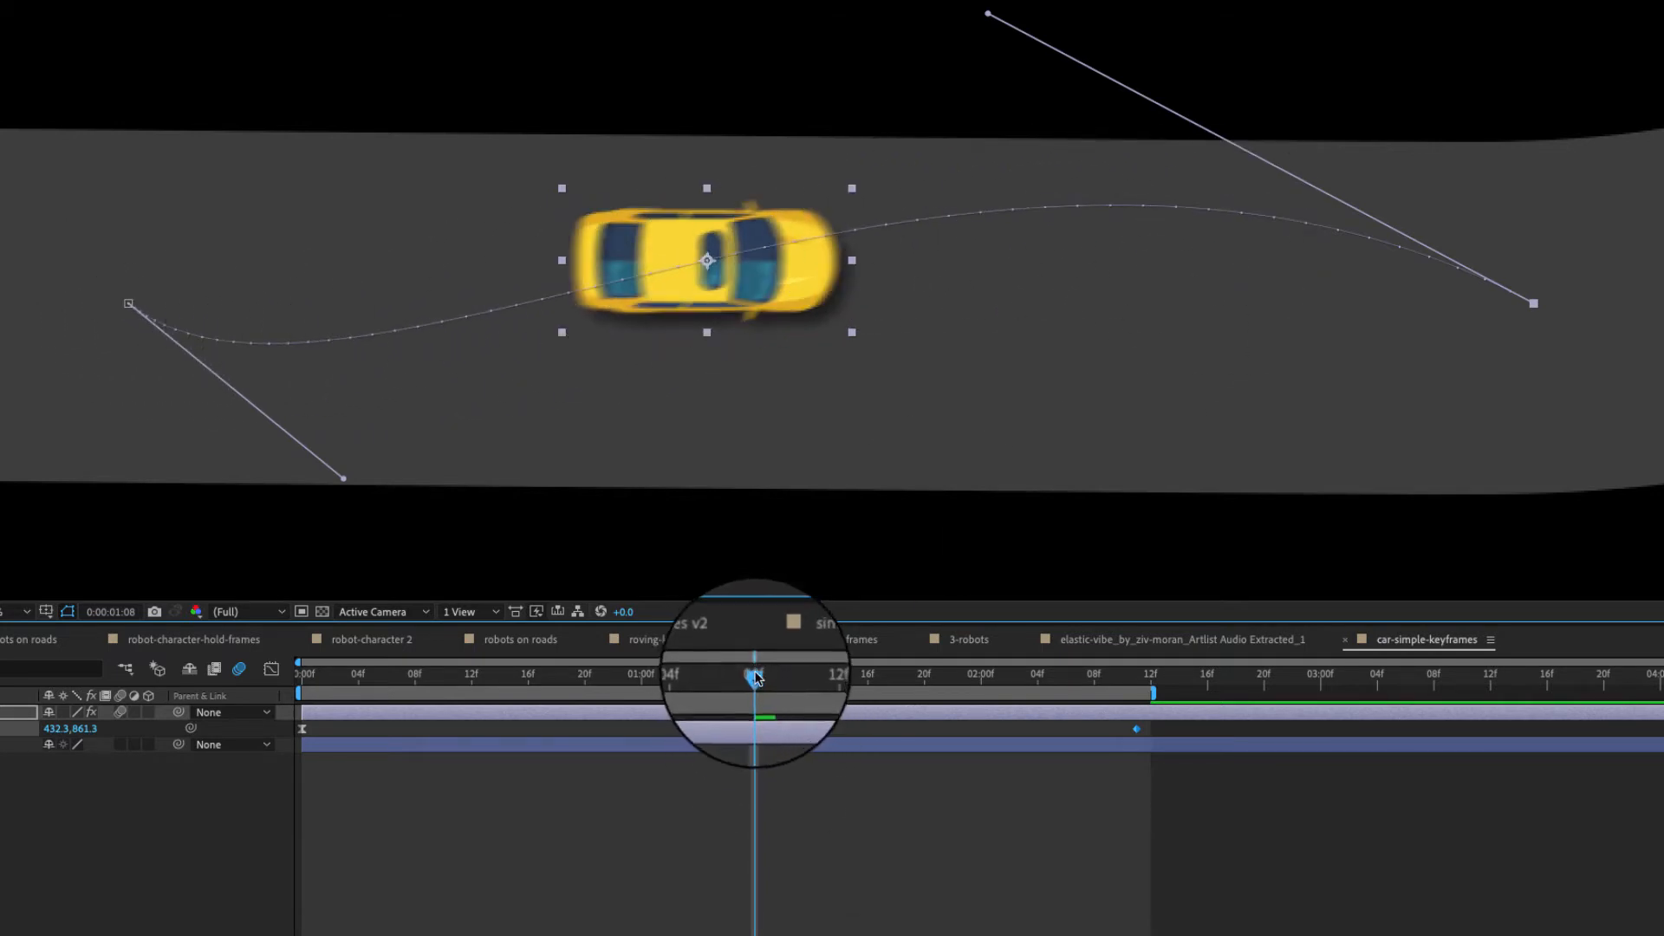
# Step: Return to the first frame and play the car's motion along the curved path
pyautogui.moveTo(754, 674); pyautogui.dragTo(299, 676)
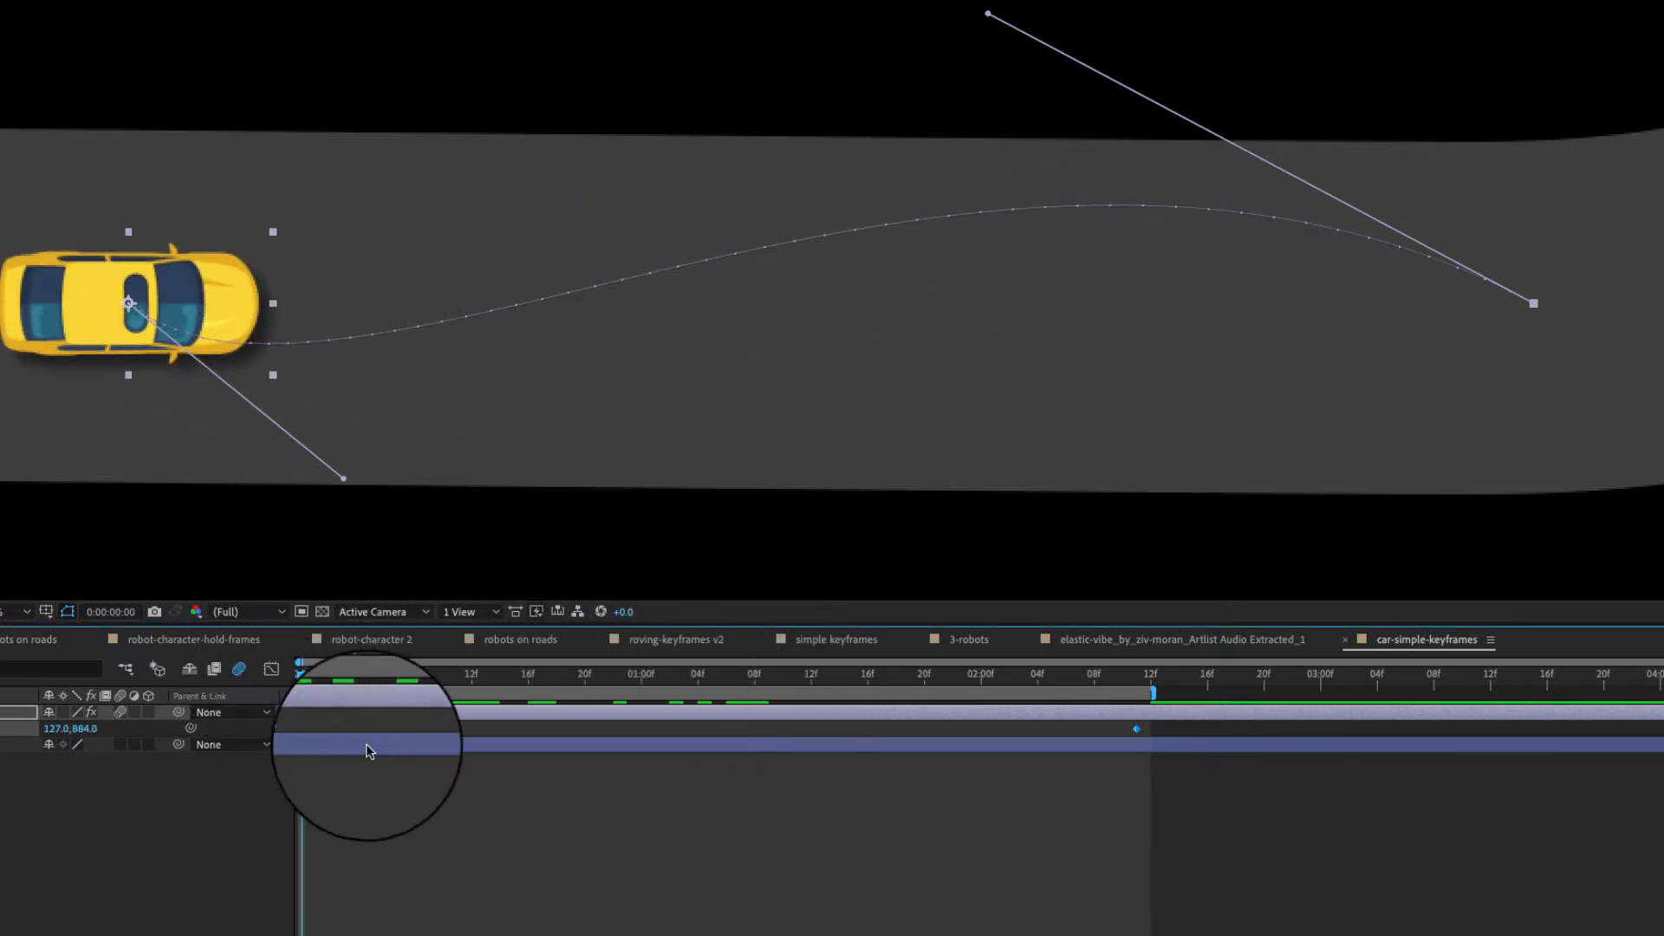
pyautogui.click(433, 759)
pyautogui.press('space')
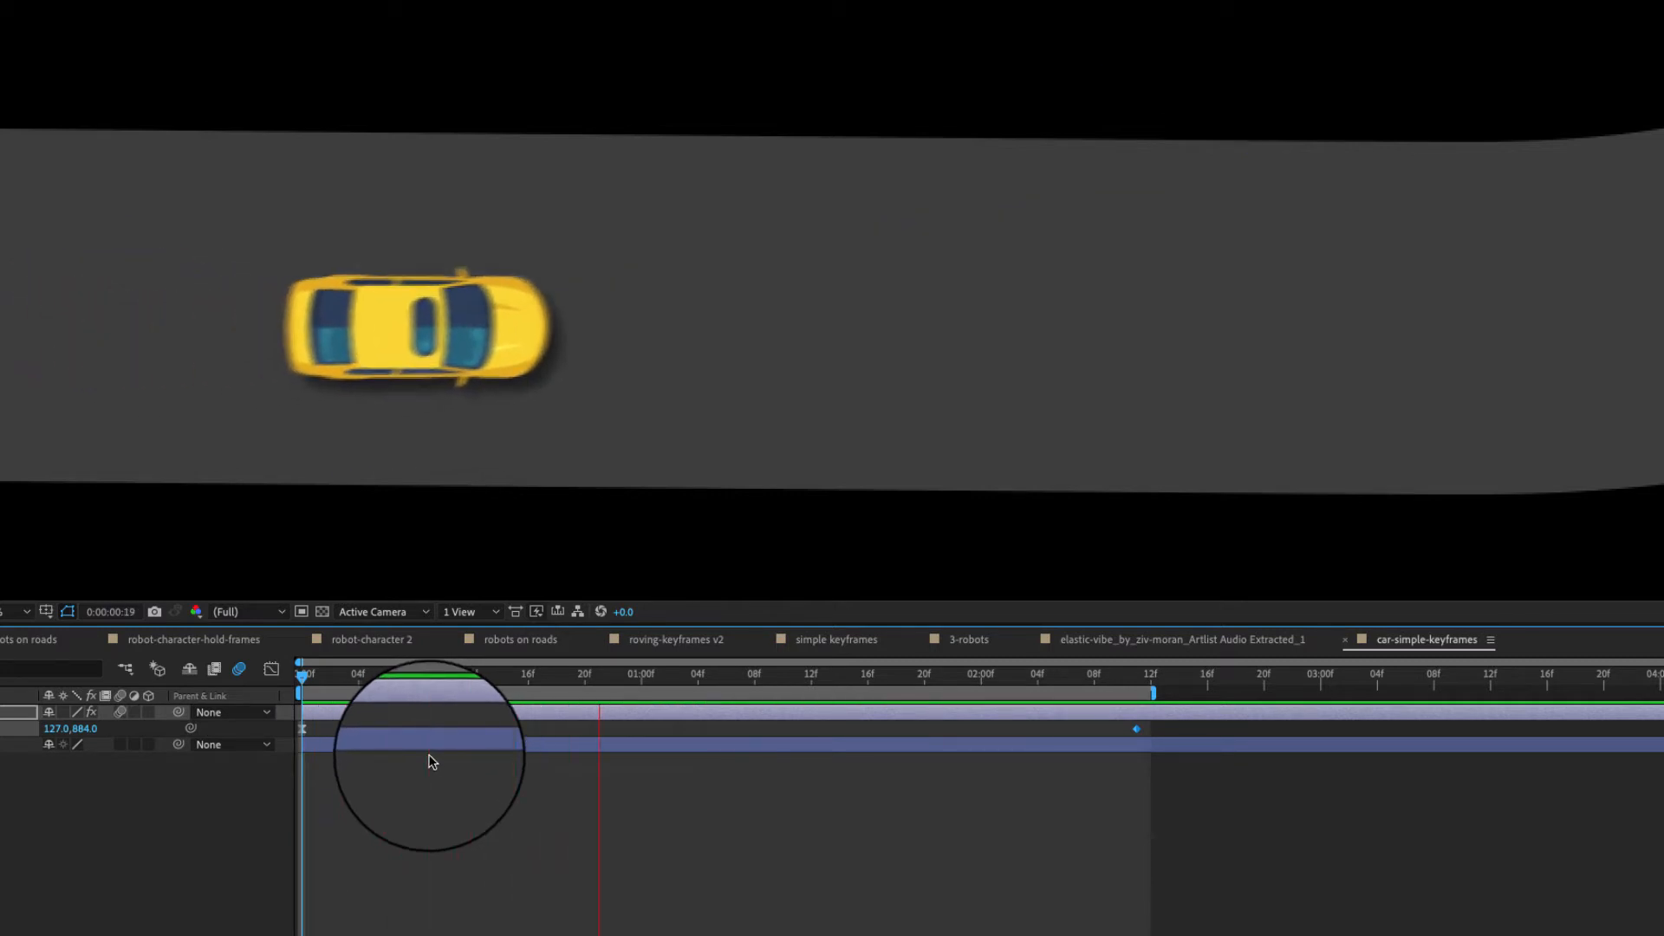
# Step: Lengthen the first keyframe's path handle well below the road for a deeper curve, and scrub the car along it
pyautogui.moveTo(752, 677); pyautogui.dragTo(826, 677)
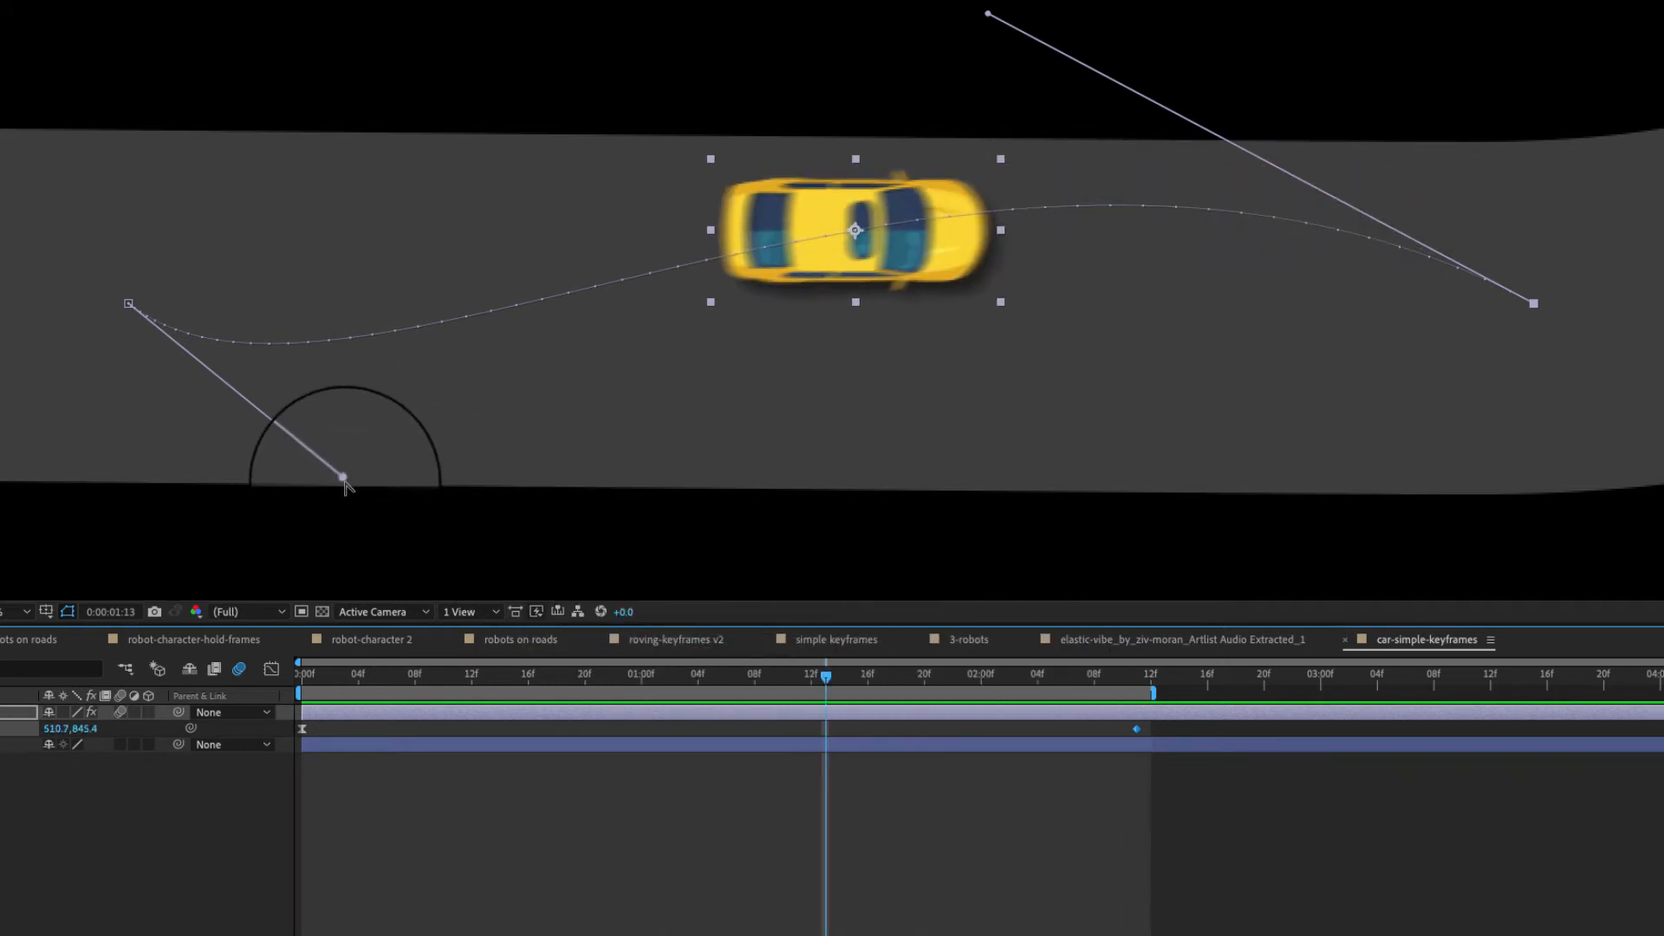
pyautogui.moveTo(343, 476); pyautogui.dragTo(605, 862)
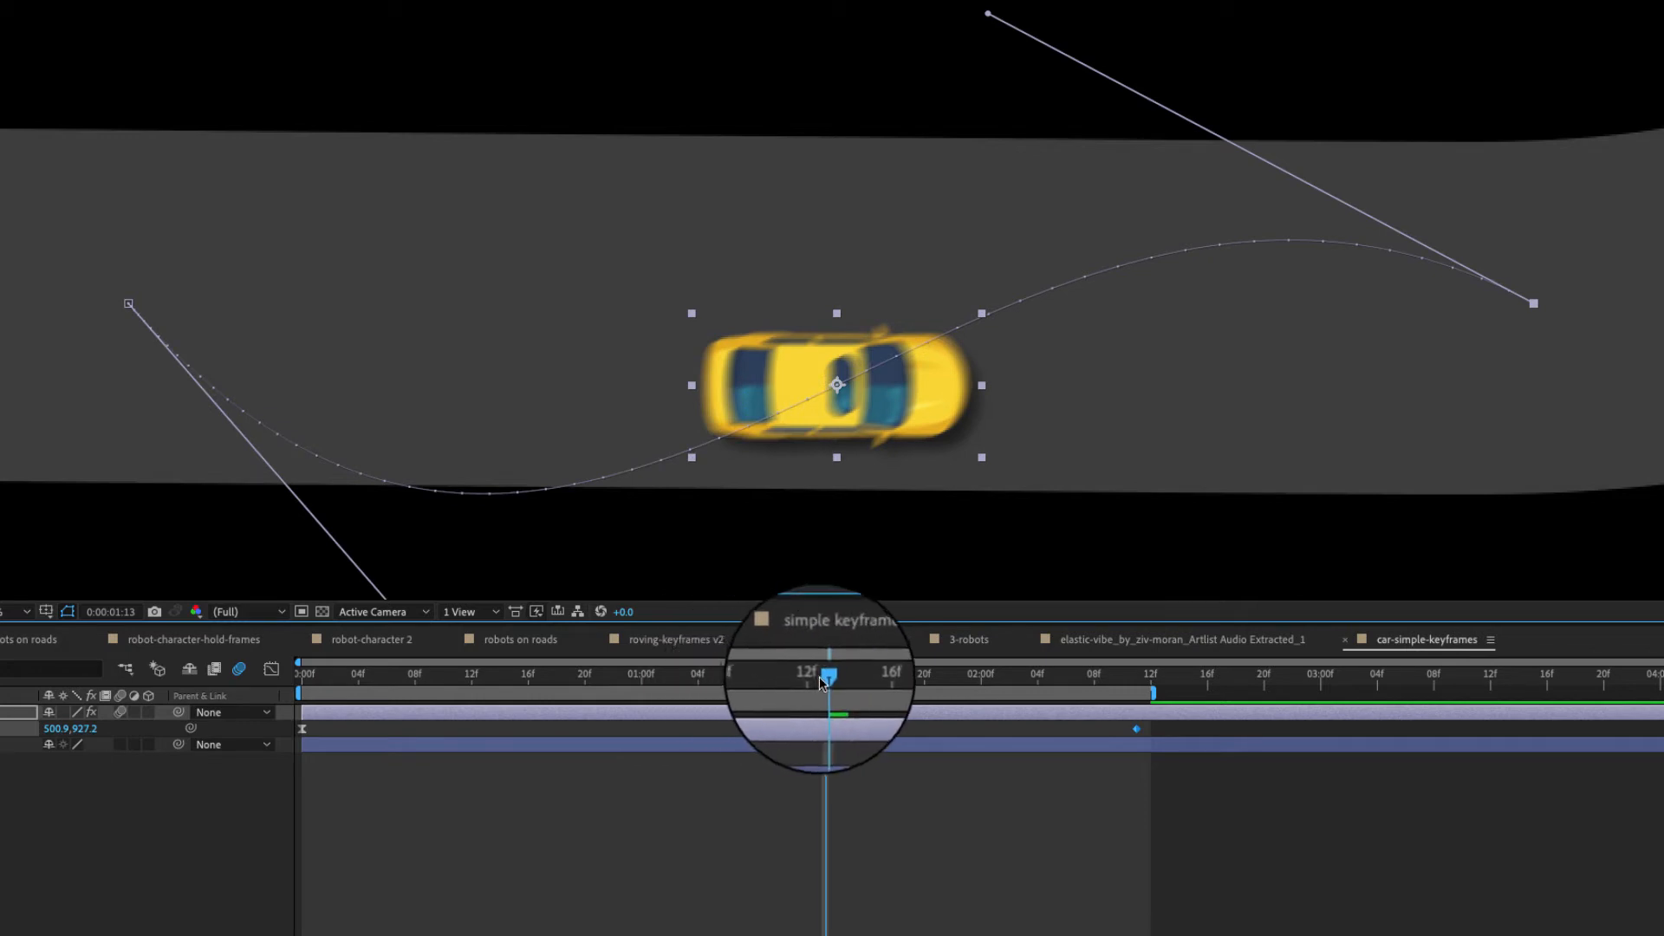
pyautogui.moveTo(819, 676); pyautogui.dragTo(416, 676)
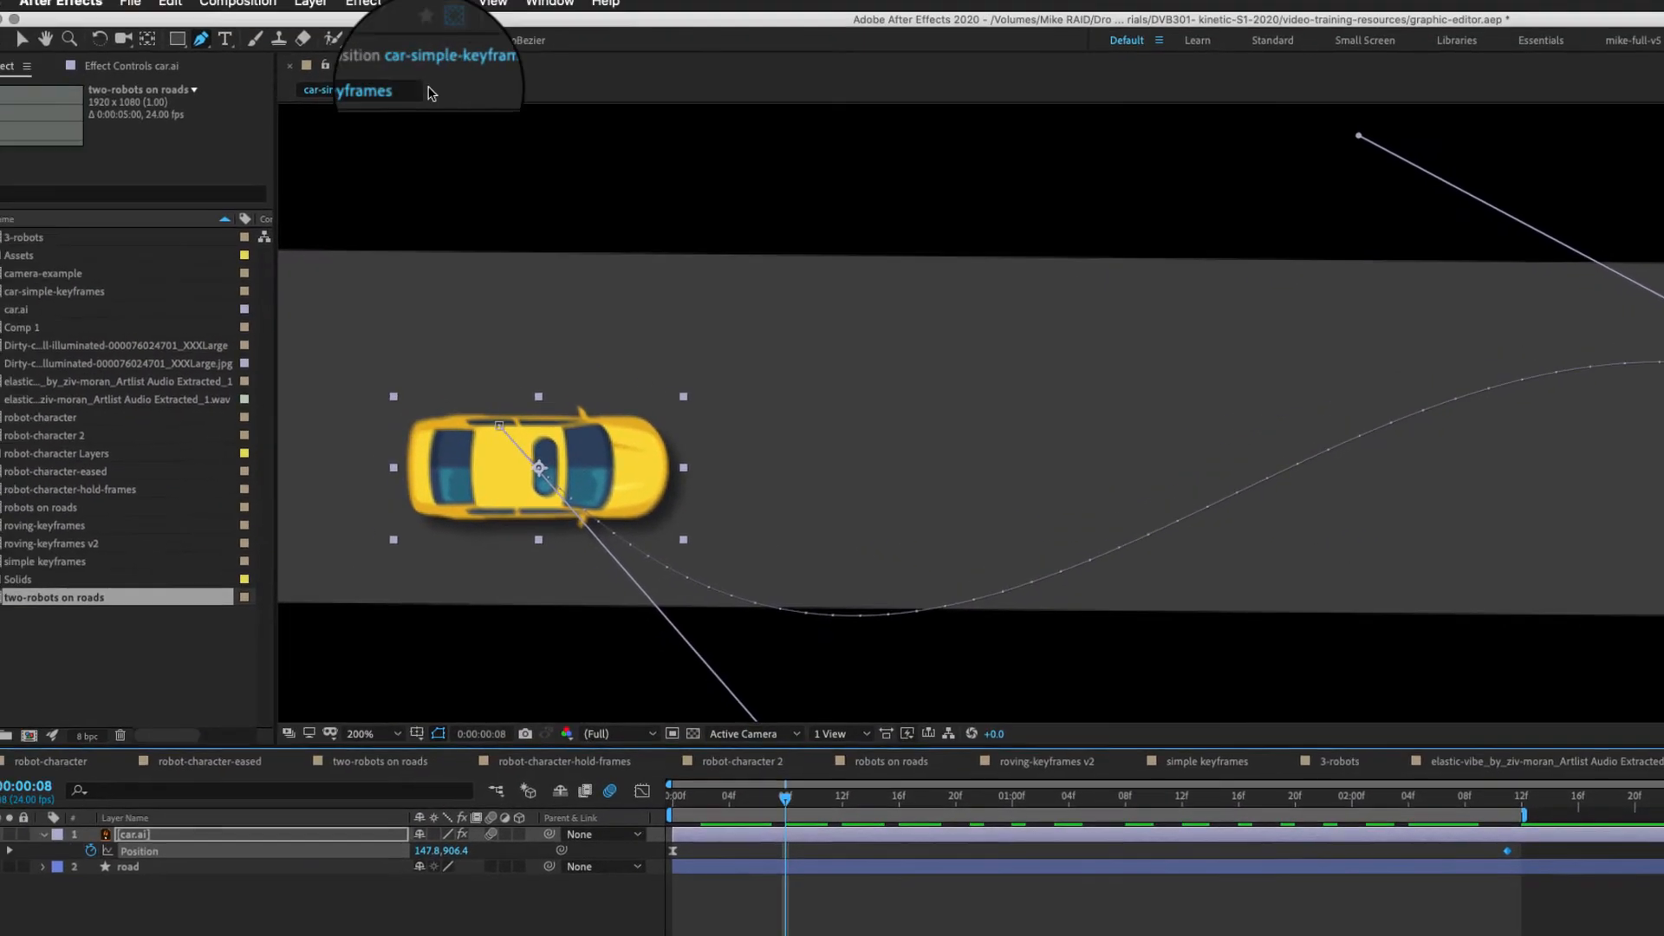
# Step: Set the car layer's Auto-Orientation to Orient Along Path
pyautogui.click(304, 1)
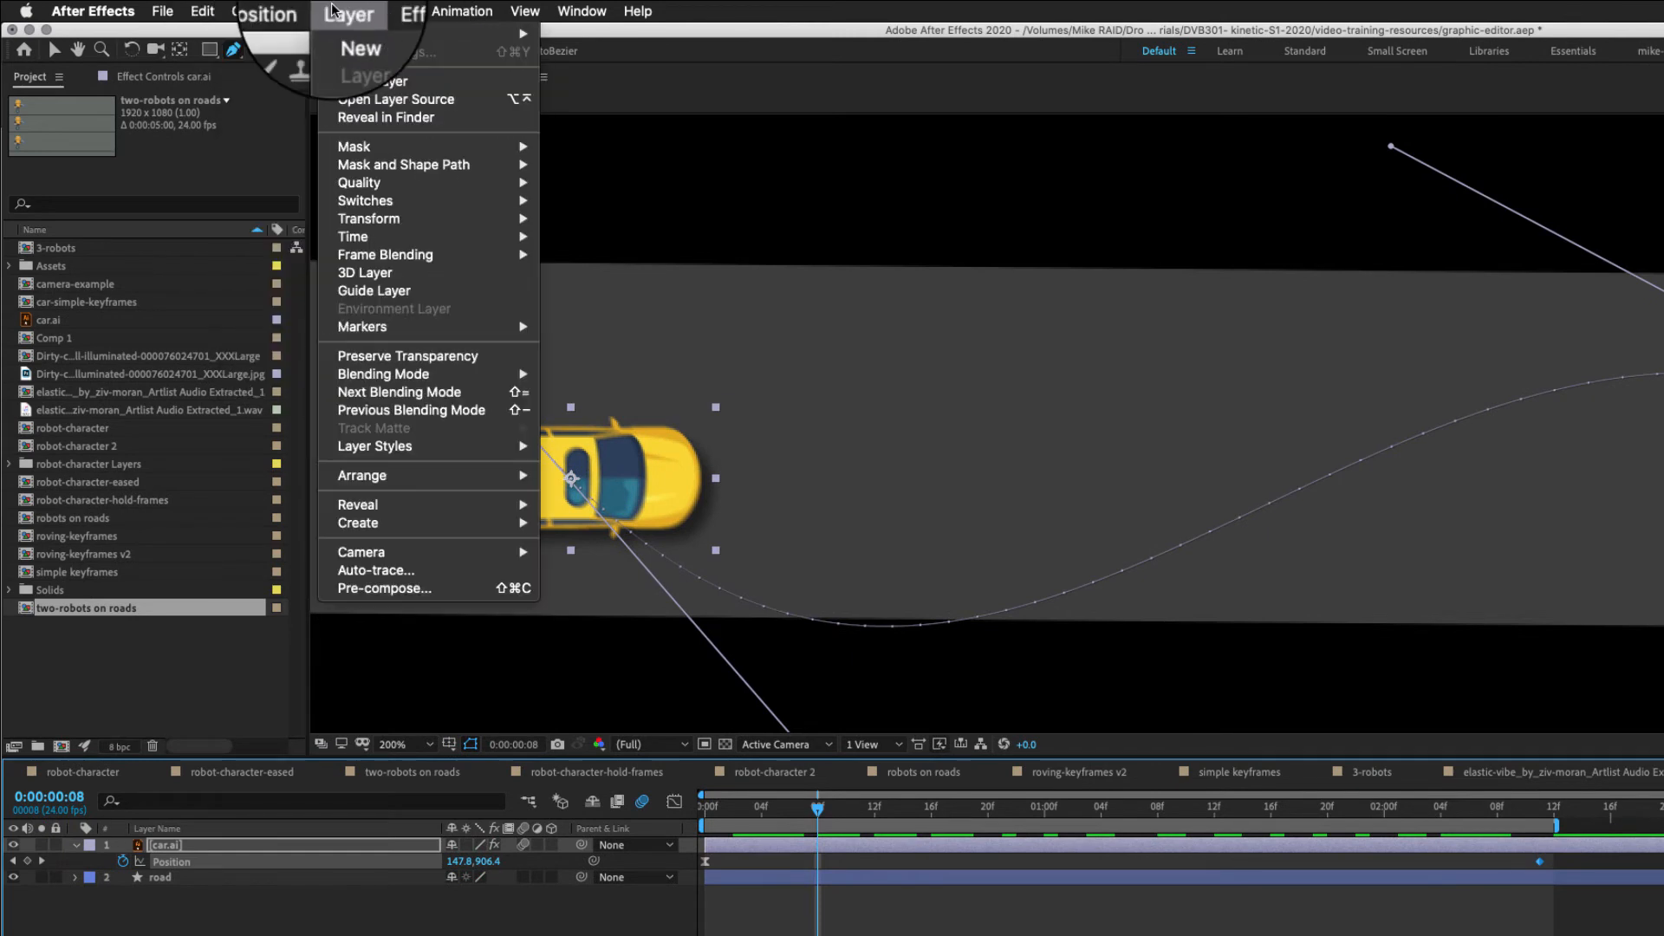
pyautogui.moveTo(373, 219)
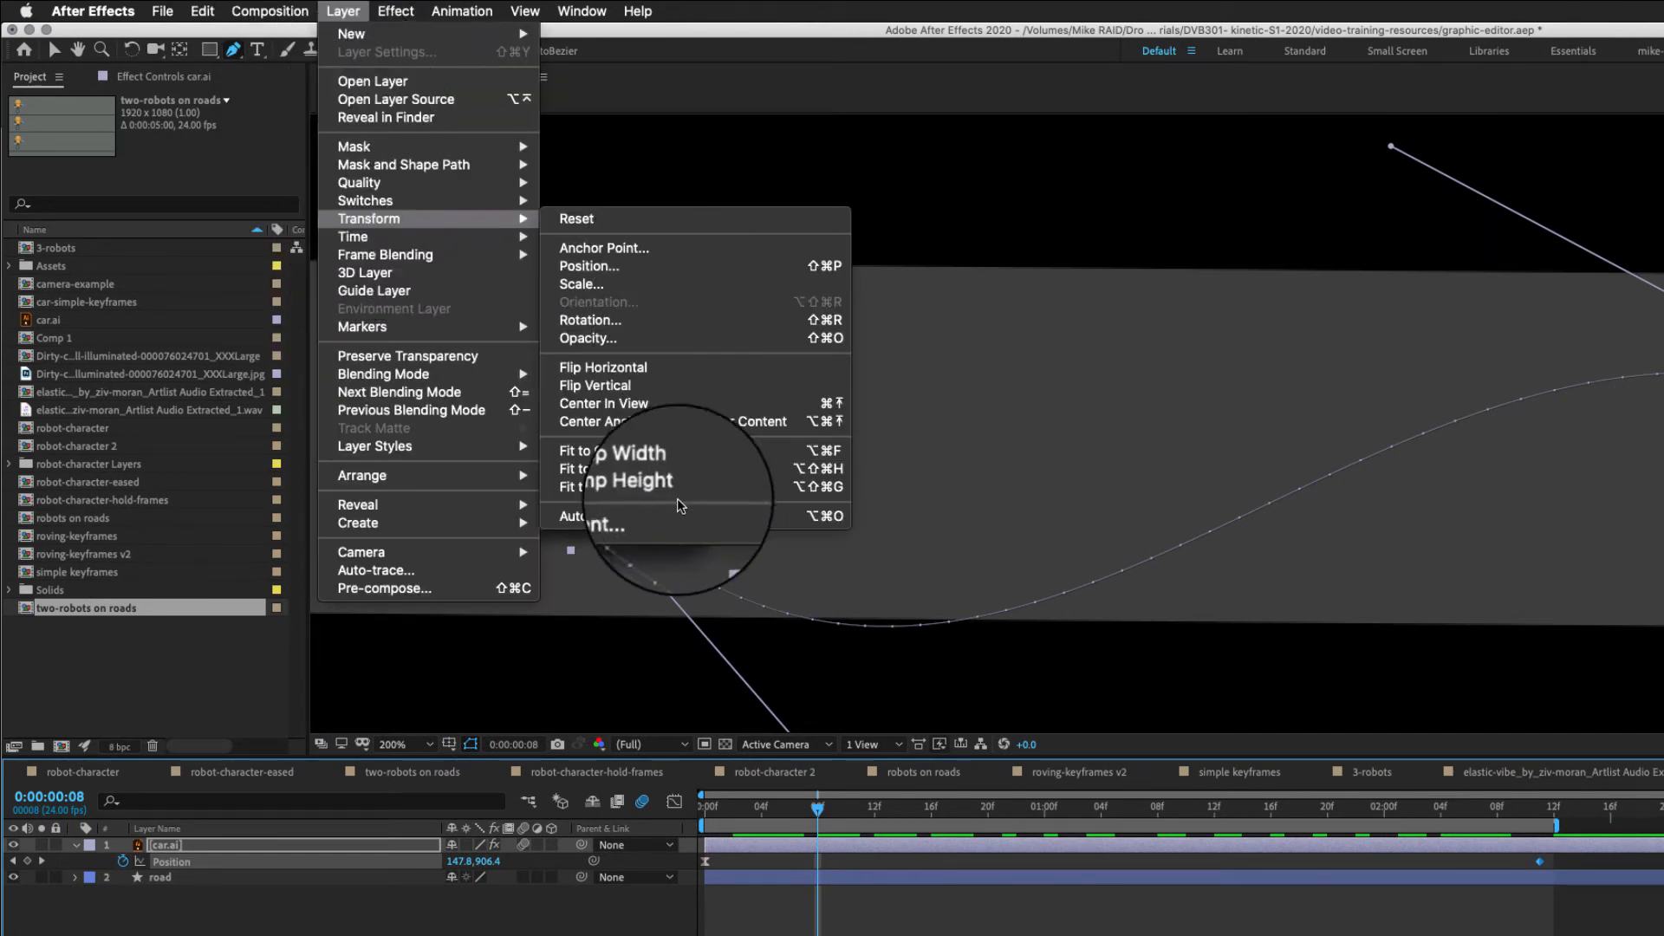
pyautogui.click(622, 513)
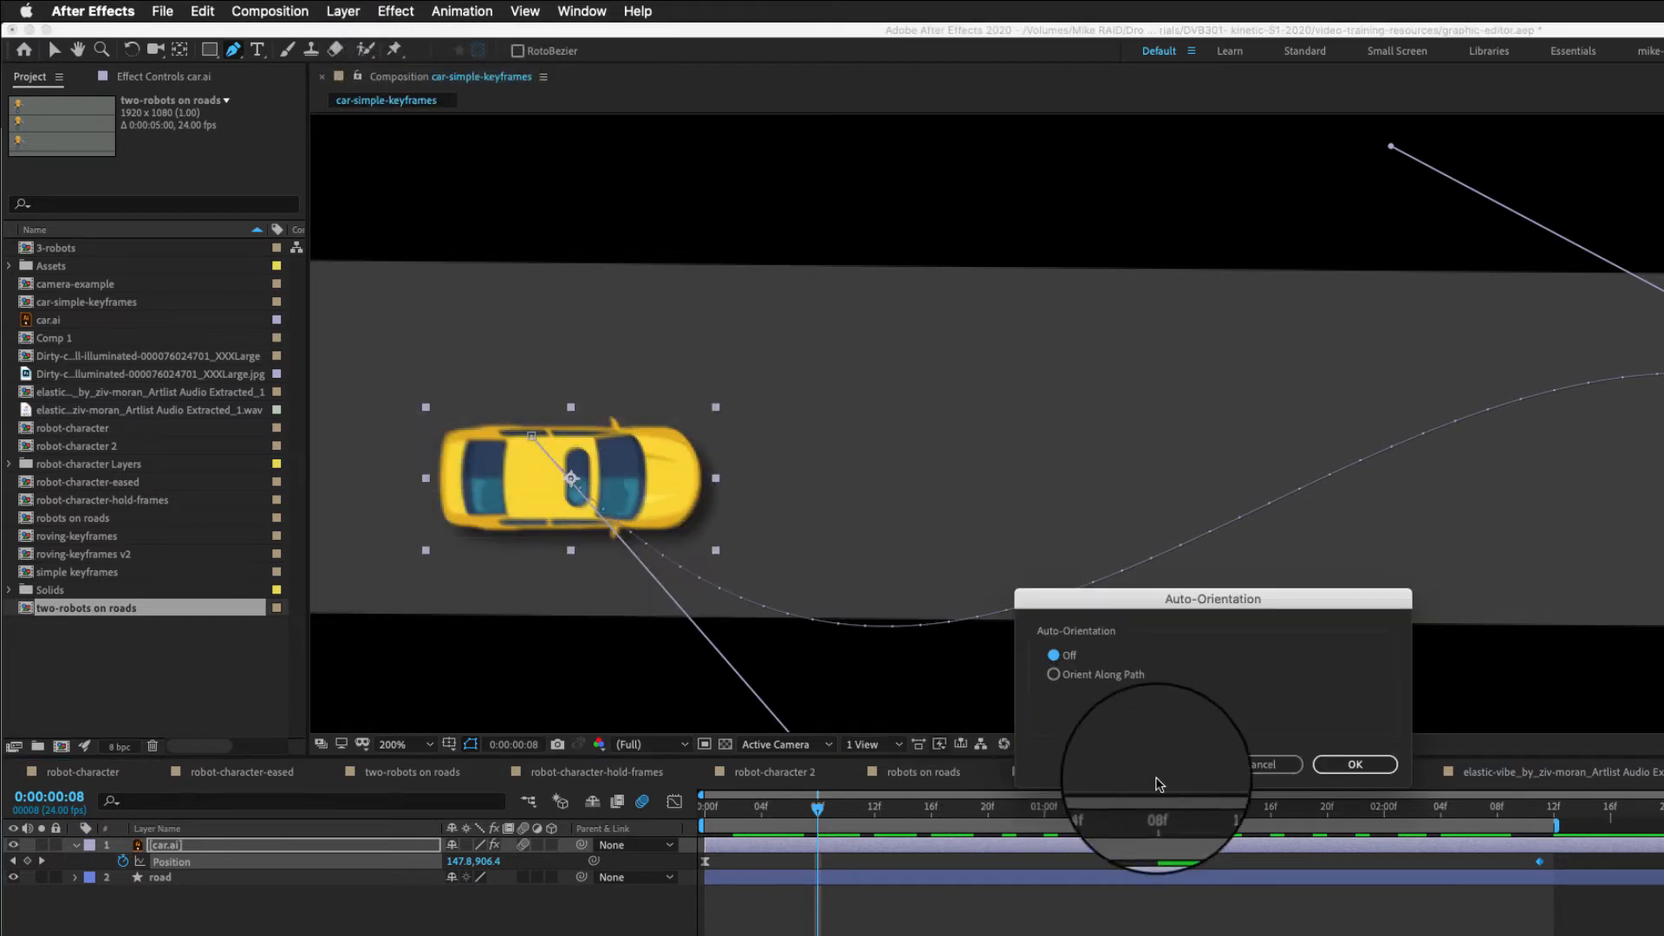
pyautogui.click(1053, 674)
pyautogui.click(1354, 765)
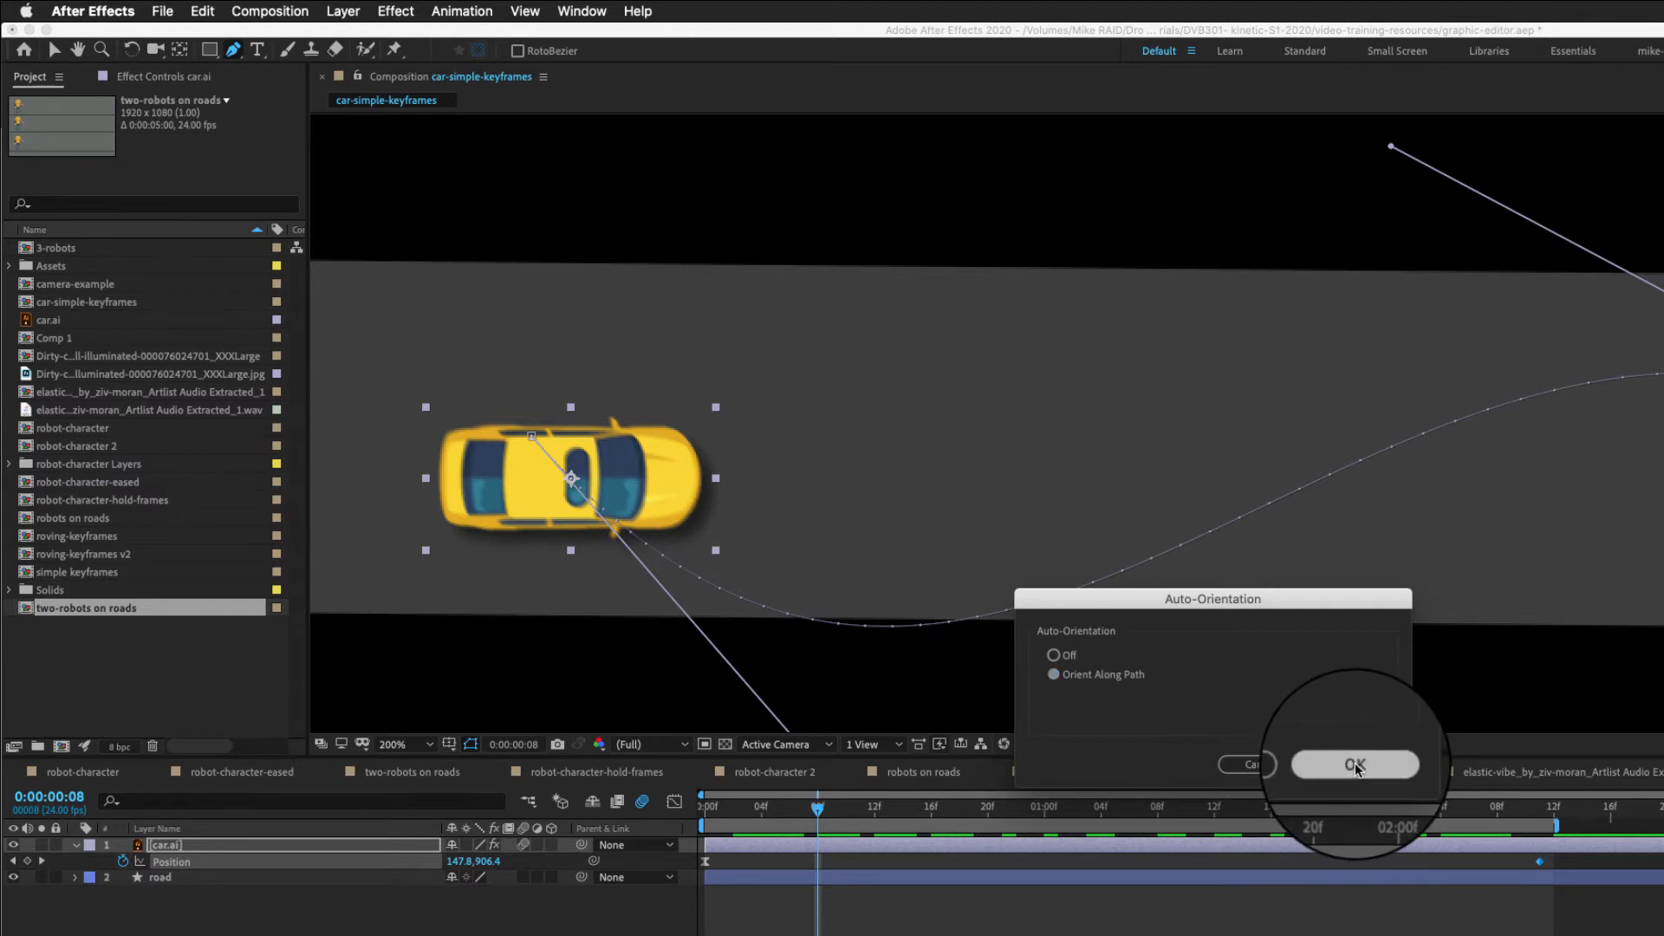
# Step: Scrub and play the animation to examine how the car turns along the path, ending at 0:00:01:06
pyautogui.moveTo(820, 810); pyautogui.dragTo(1547, 848)
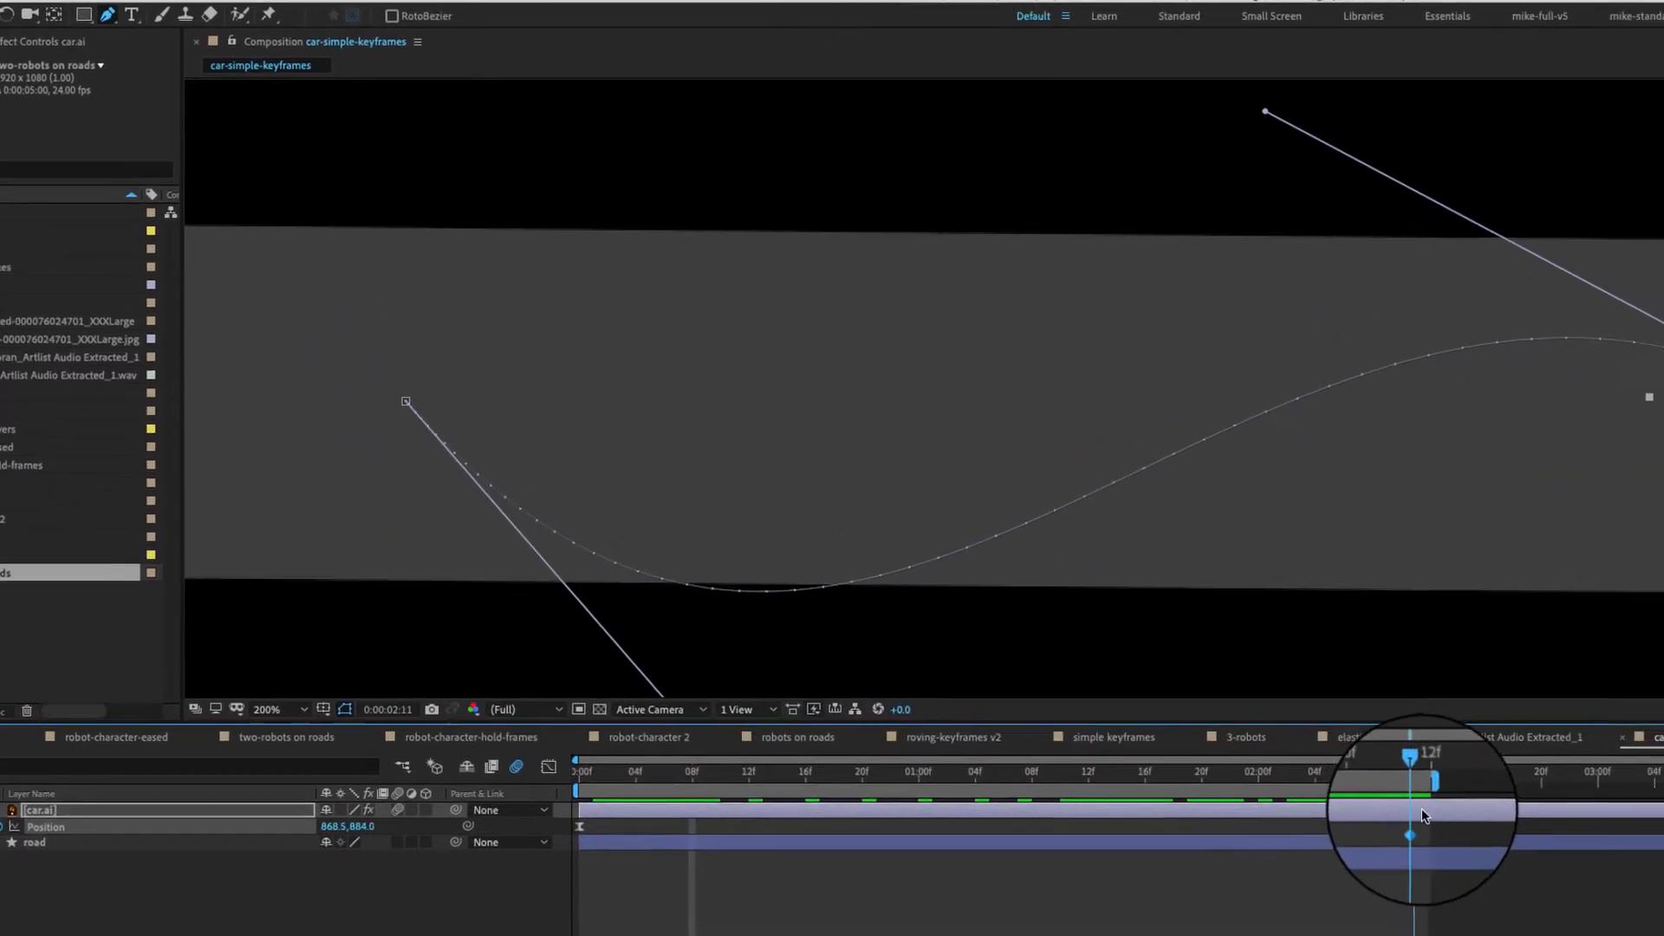
pyautogui.moveTo(1421, 808); pyautogui.dragTo(632, 832)
pyautogui.press('space')
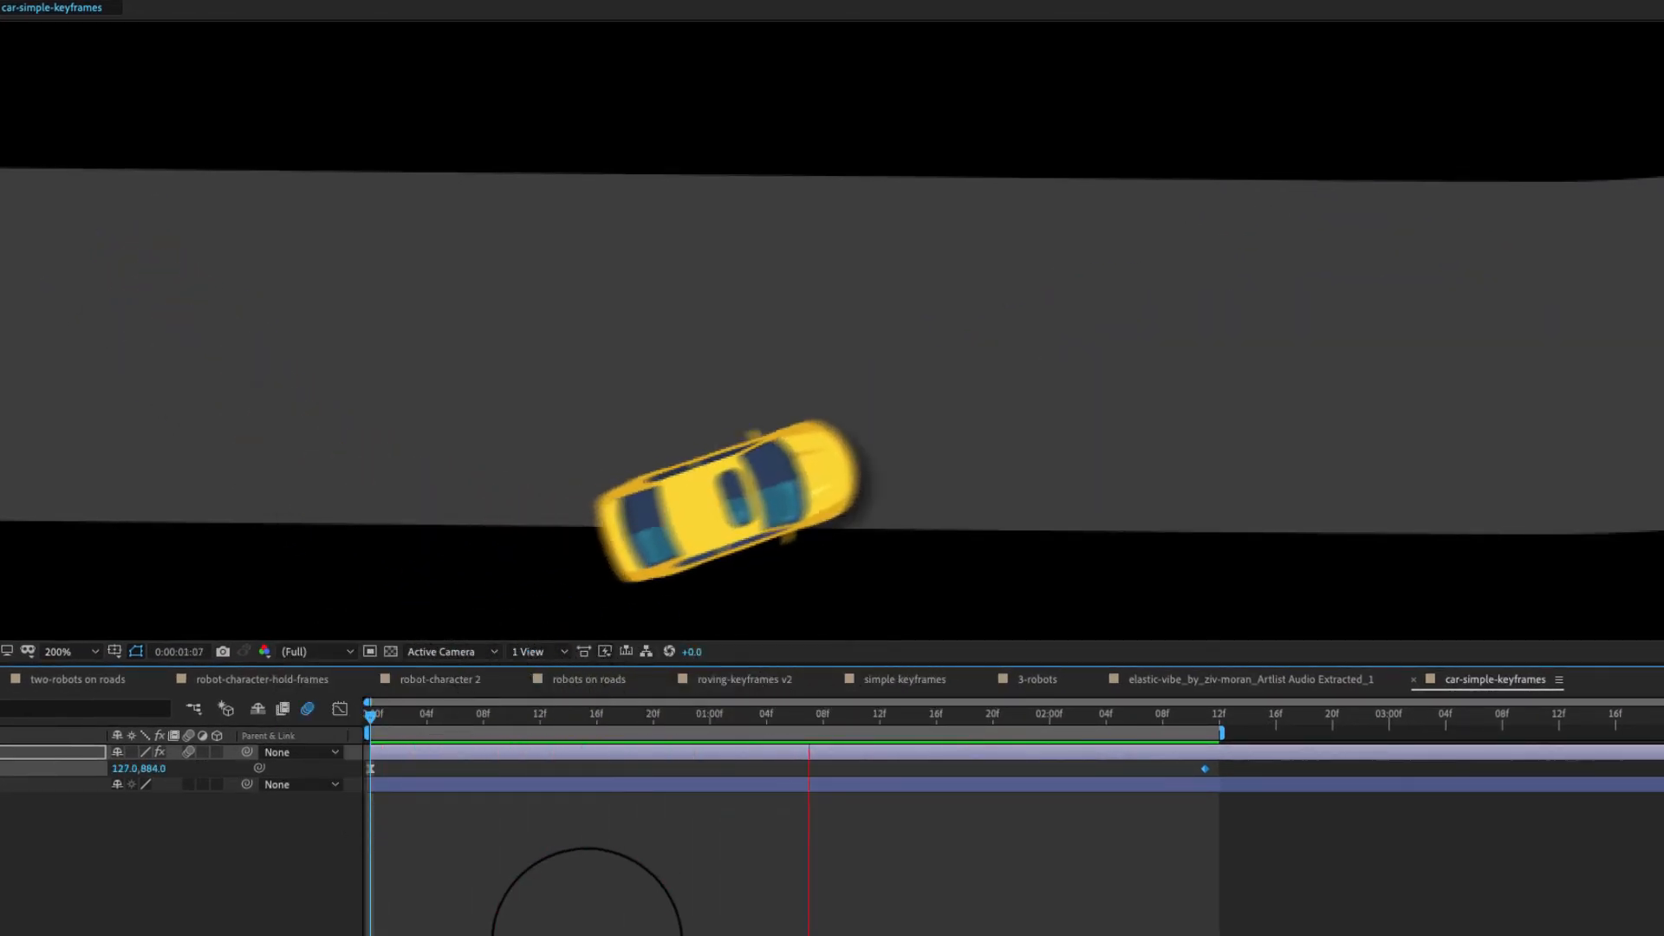
pyautogui.press('space')
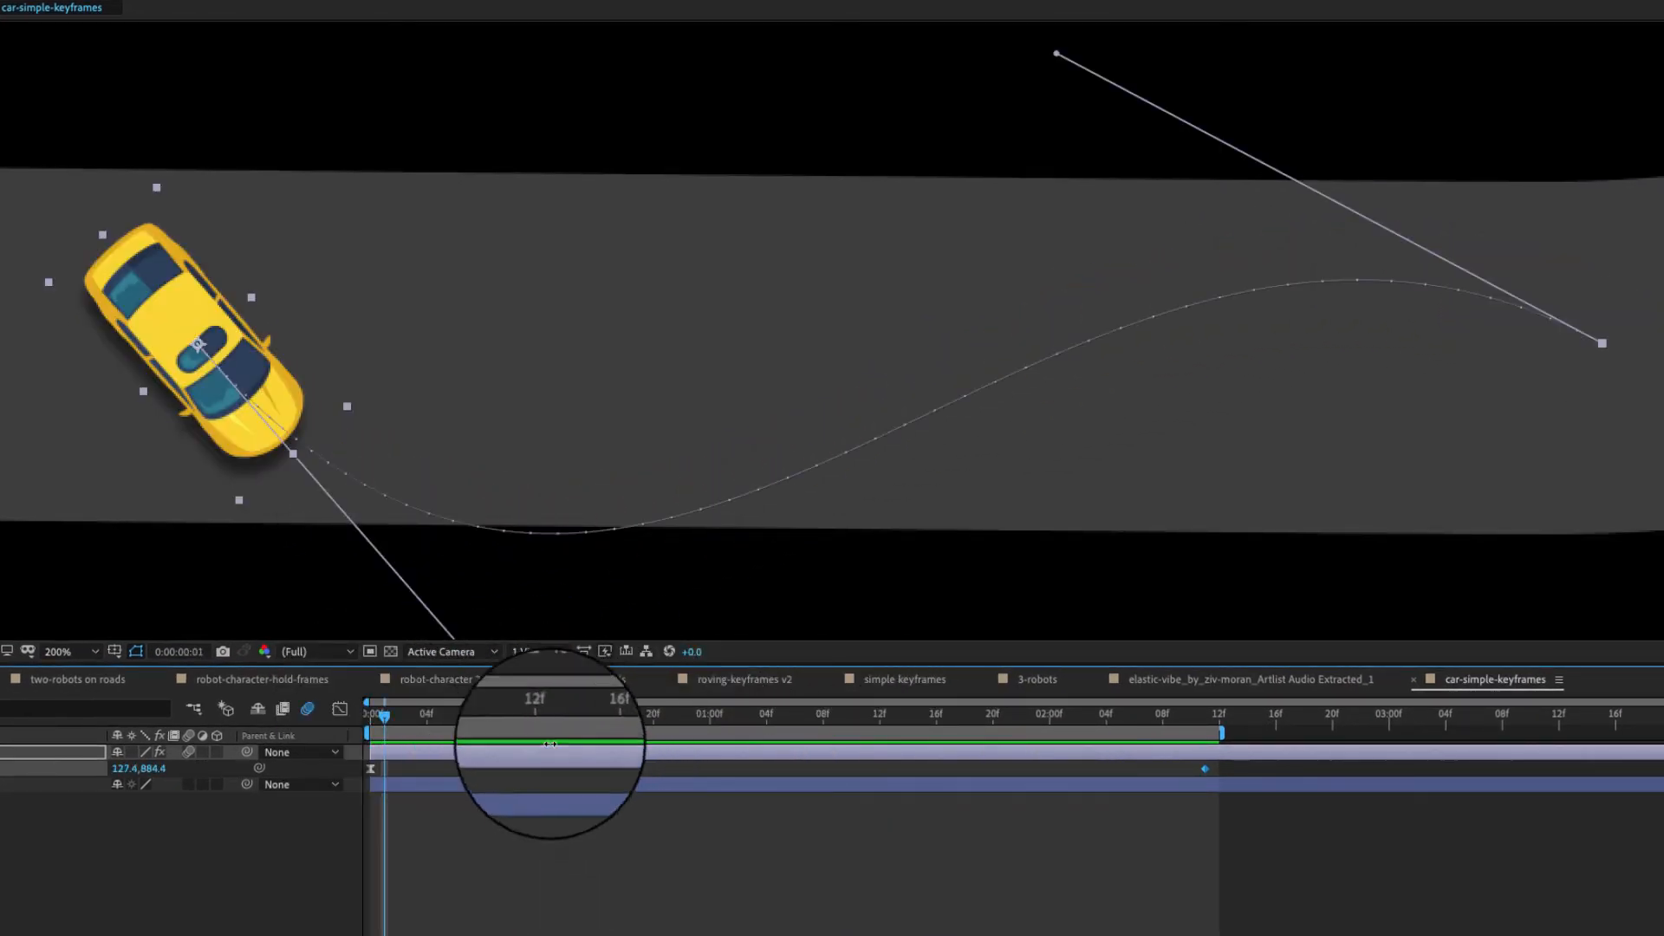
pyautogui.click(539, 718)
pyautogui.moveTo(538, 724); pyautogui.dragTo(790, 733)
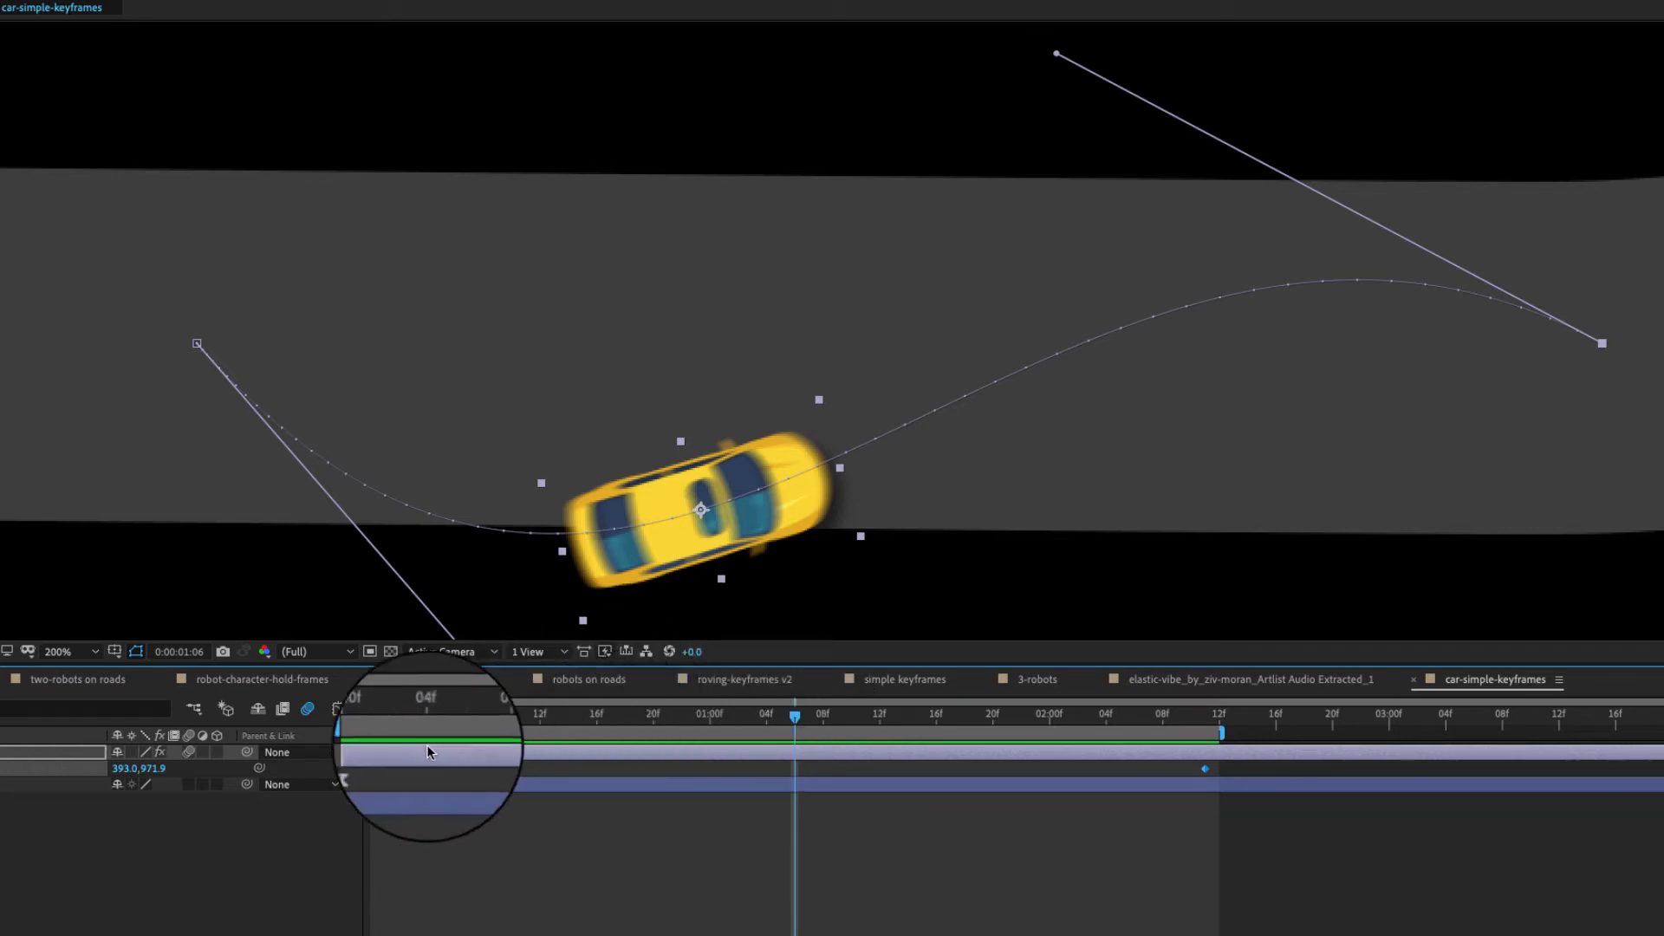
# Step: Open the car's Position speed graph and scrub the first part of the animation to compare speed with motion, ending at 0:00:01:00
pyautogui.click(340, 711)
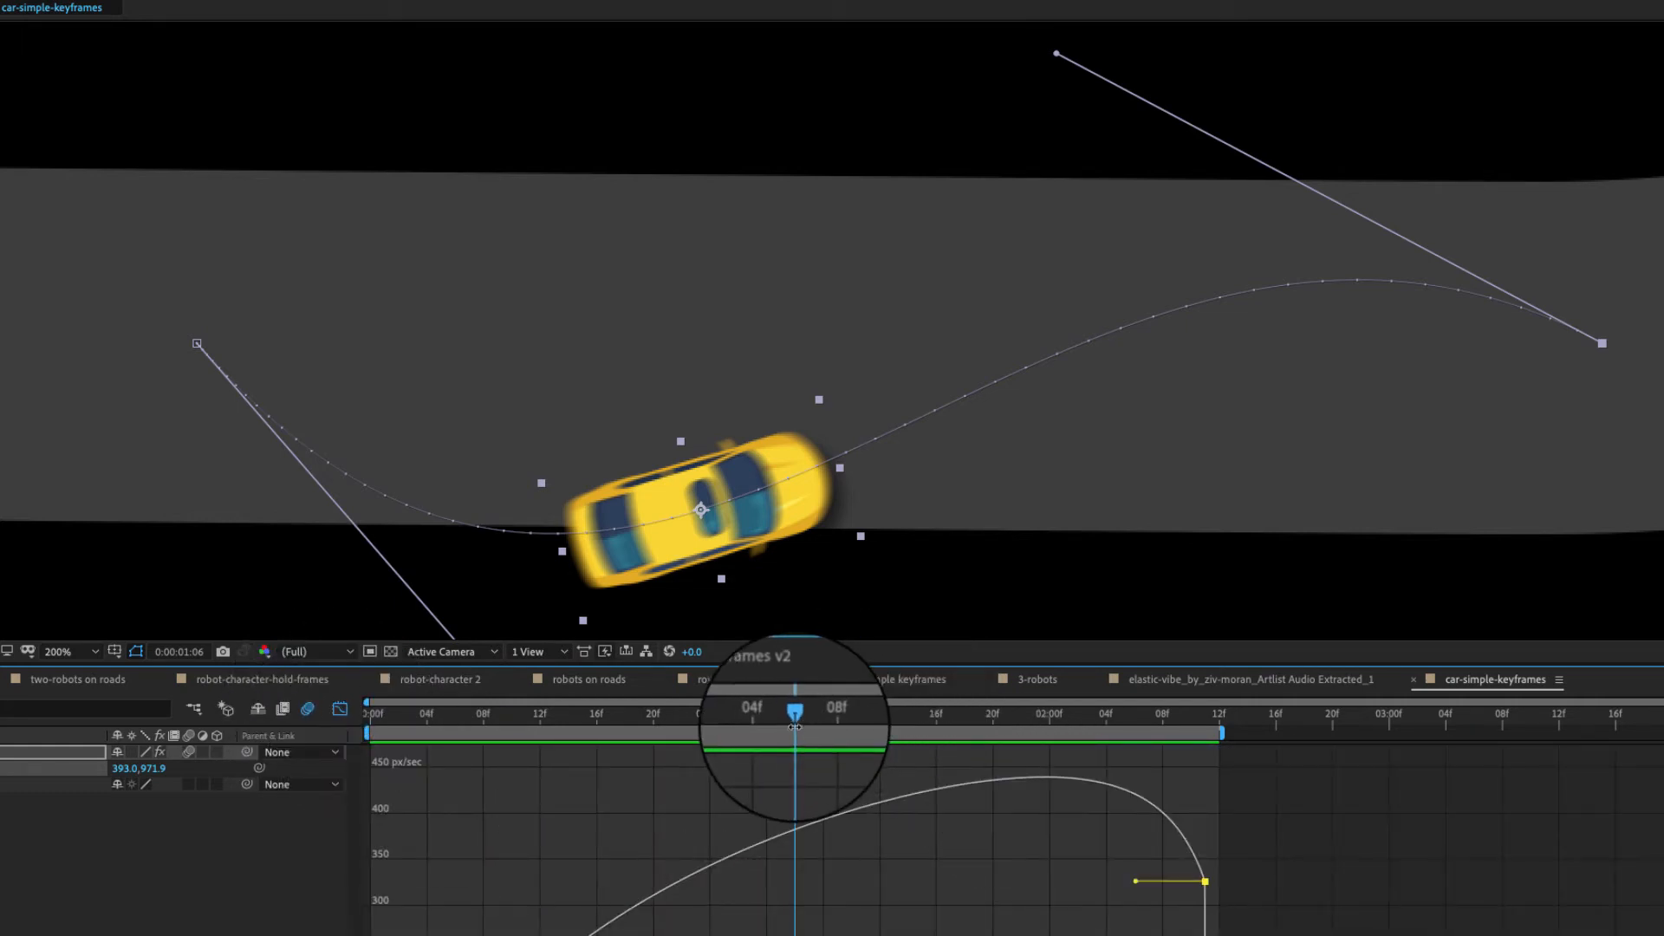
pyautogui.moveTo(798, 716); pyautogui.dragTo(475, 724)
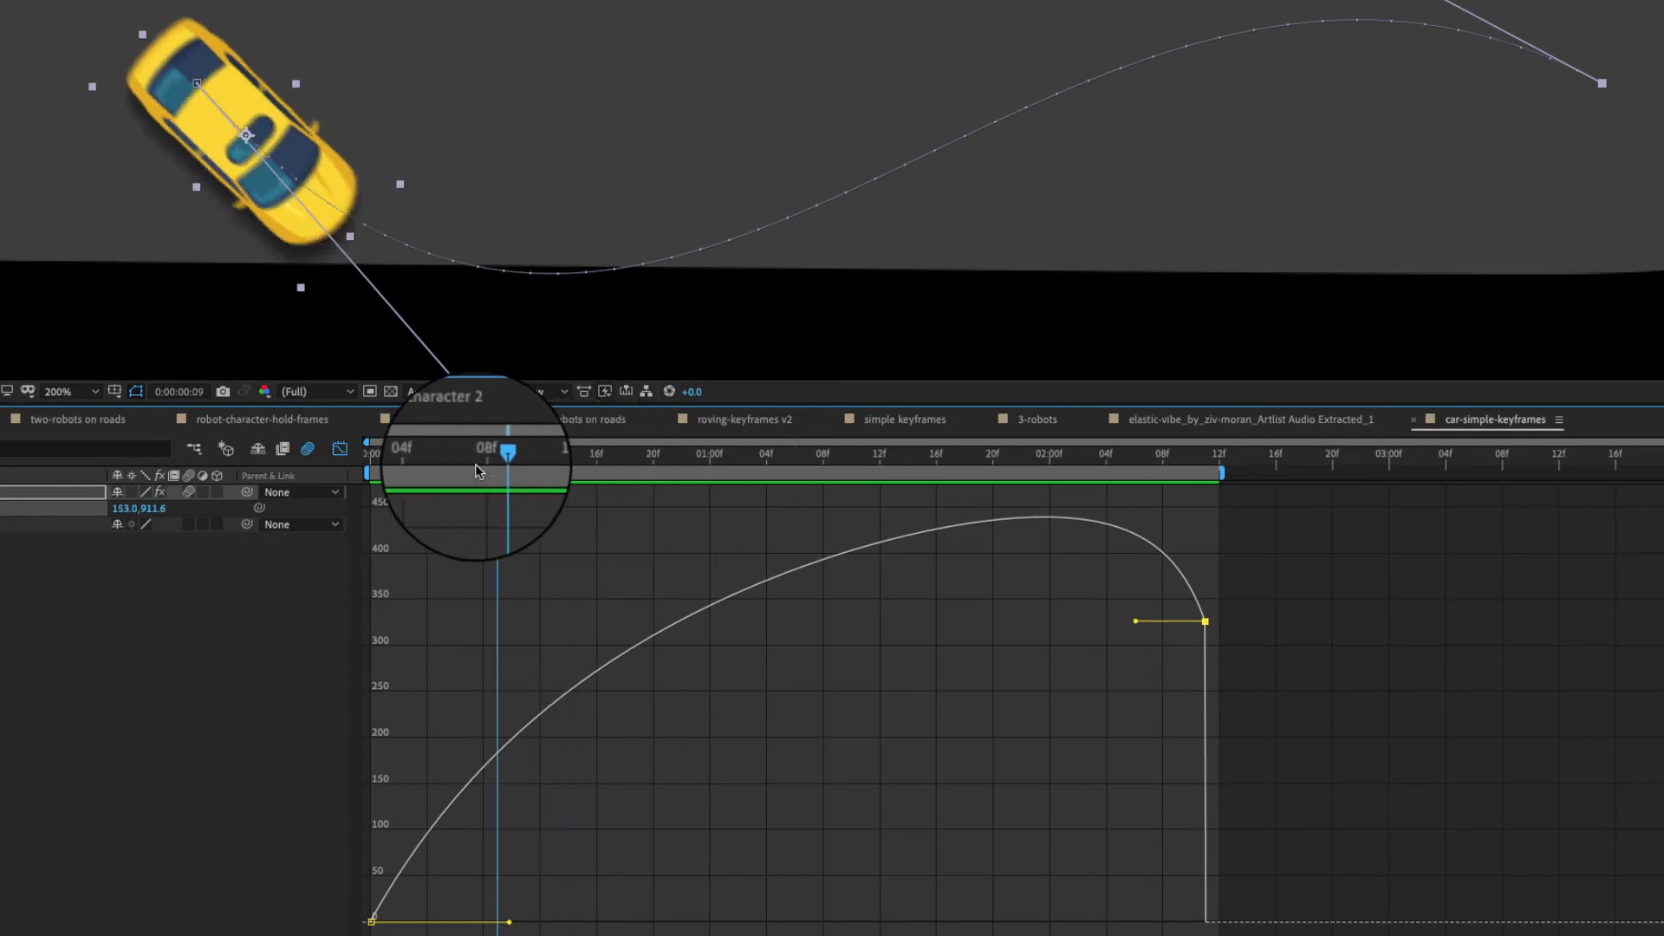
pyautogui.moveTo(475, 464); pyautogui.dragTo(345, 465)
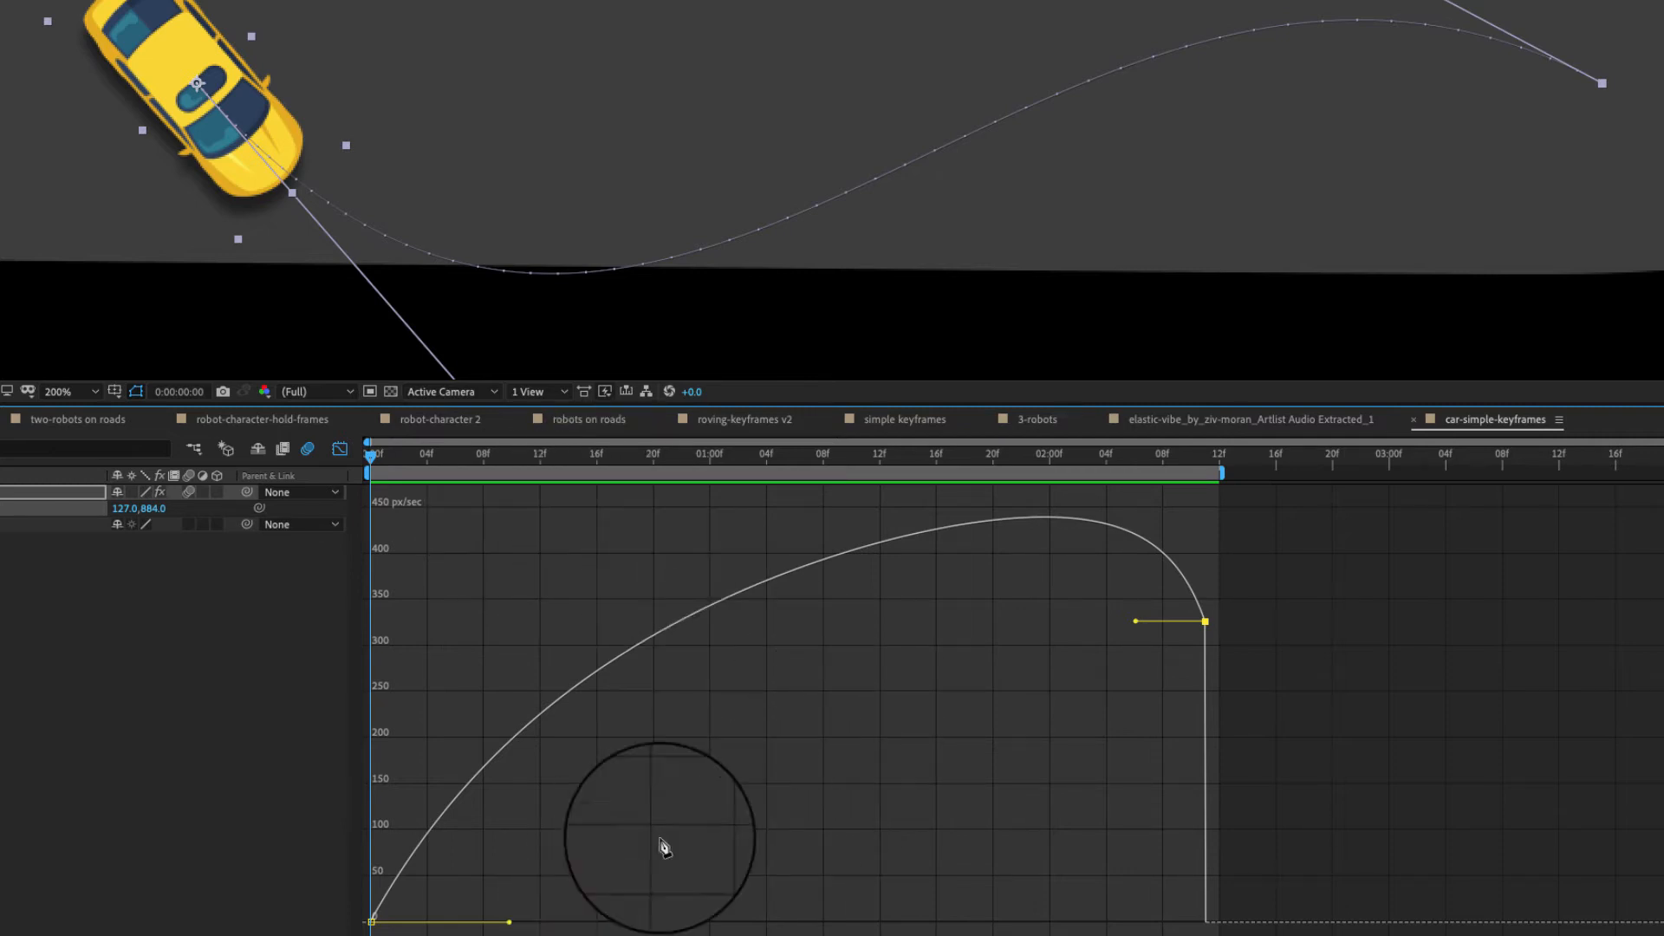
pyautogui.moveTo(761, 457); pyautogui.dragTo(709, 457)
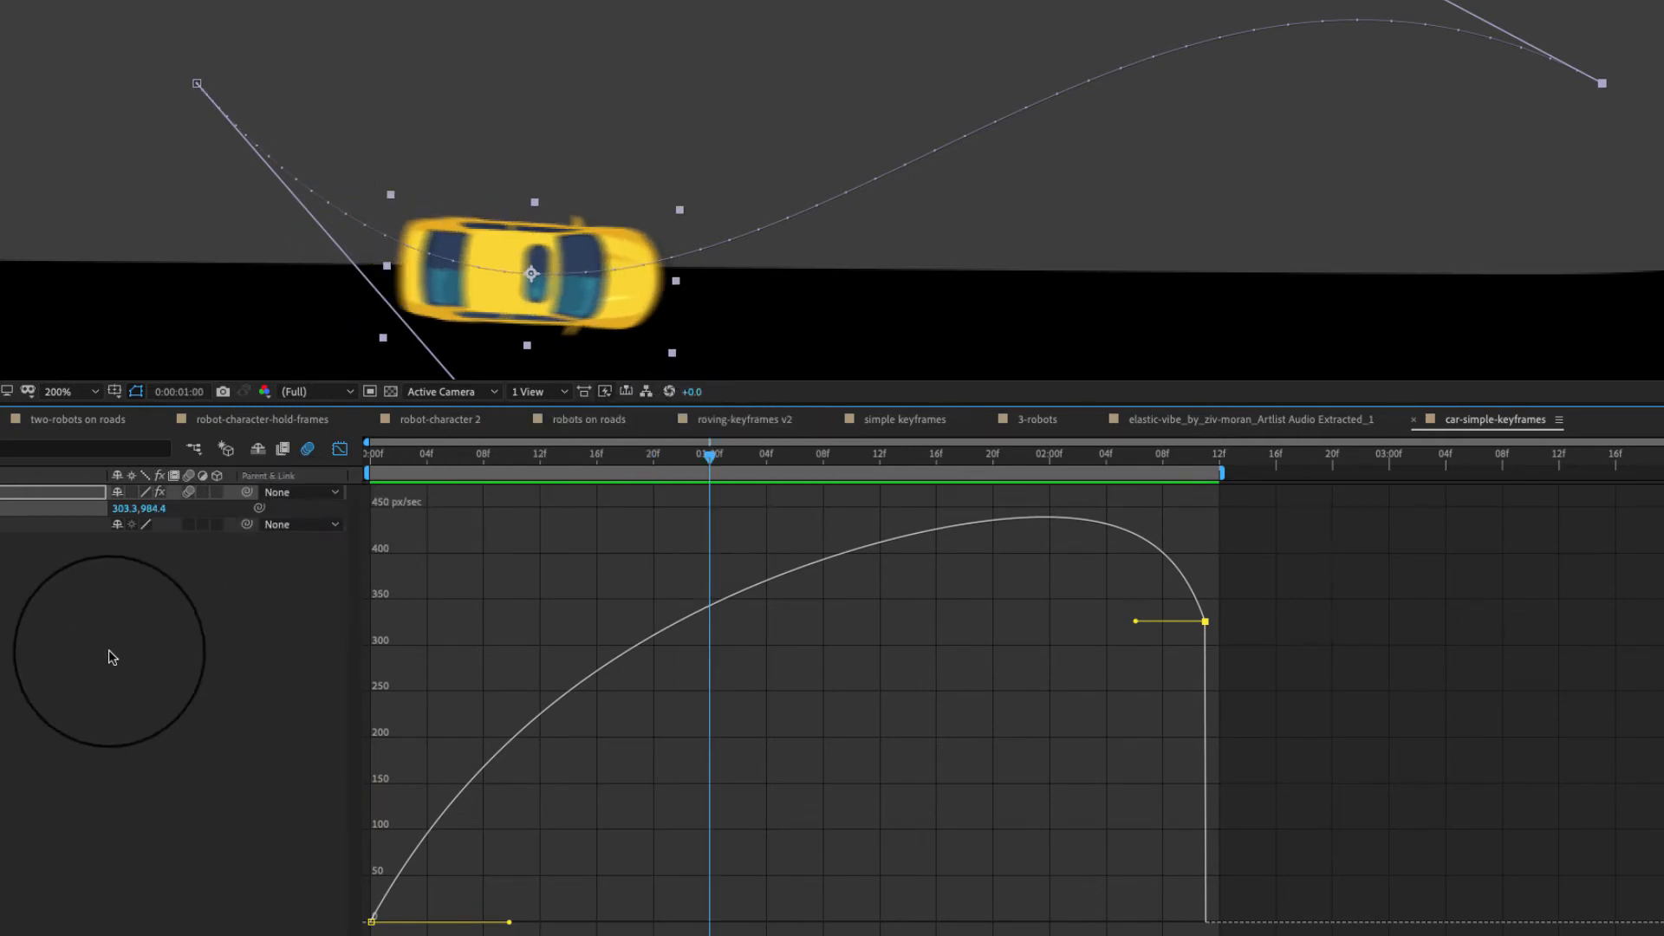
# Step: Deselect the path keyframes, switch the car's Position graph to the value graph, and scrub to 0:00:01:07
pyautogui.click(2, 582)
pyautogui.click(4, 509)
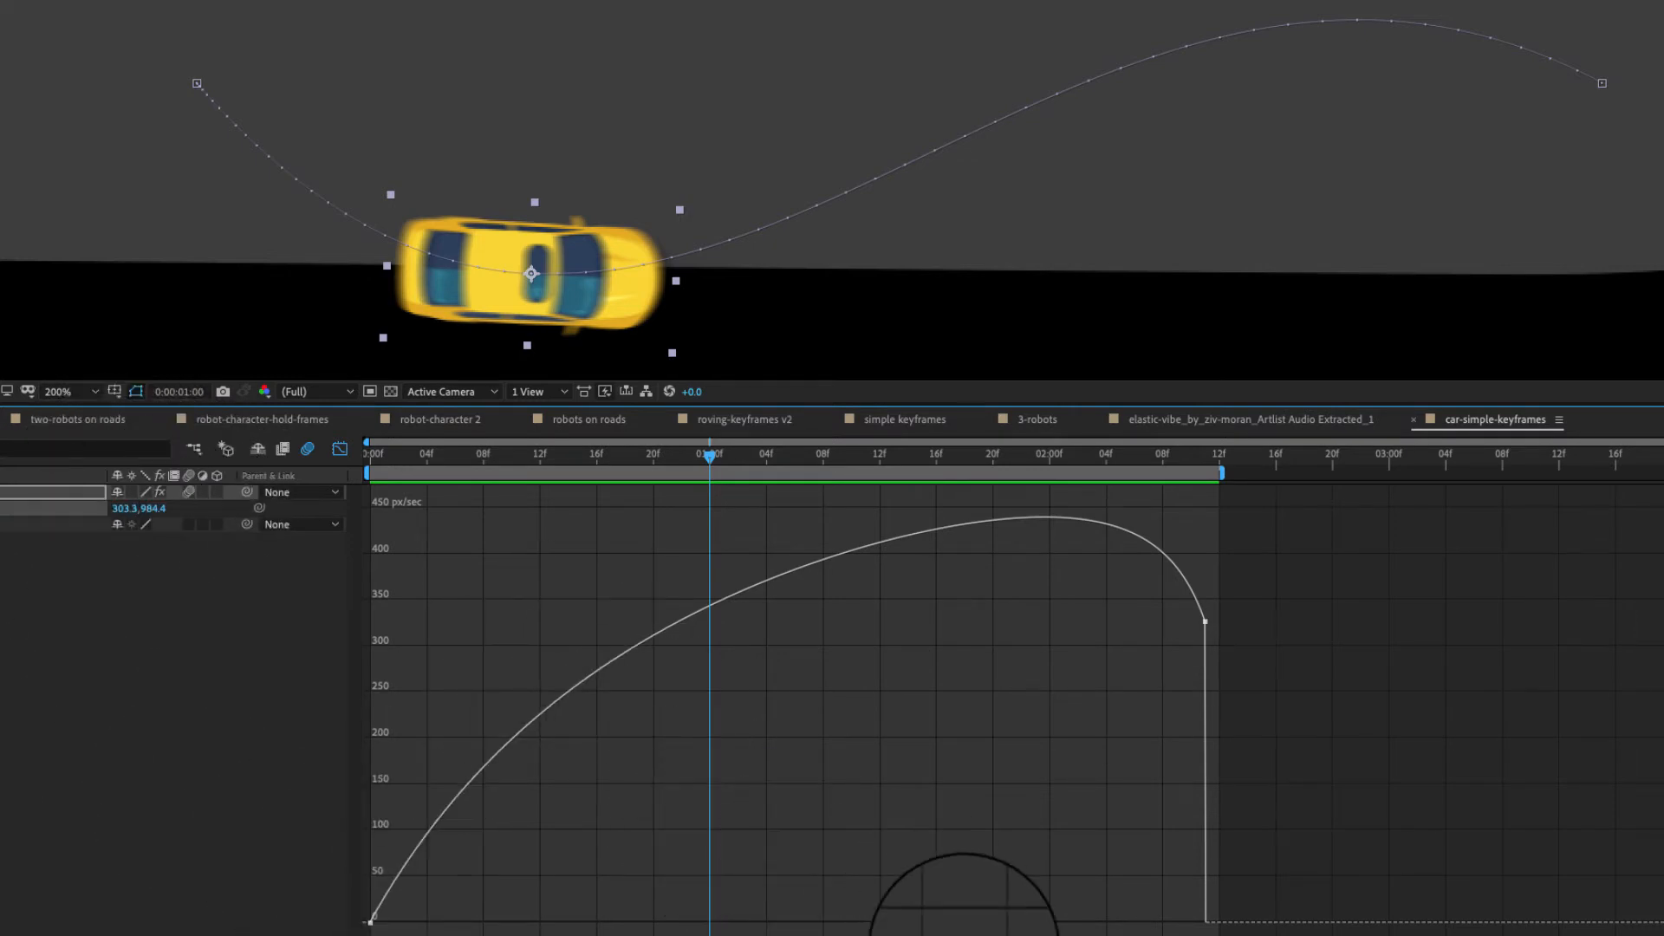
pyautogui.click(1005, 935)
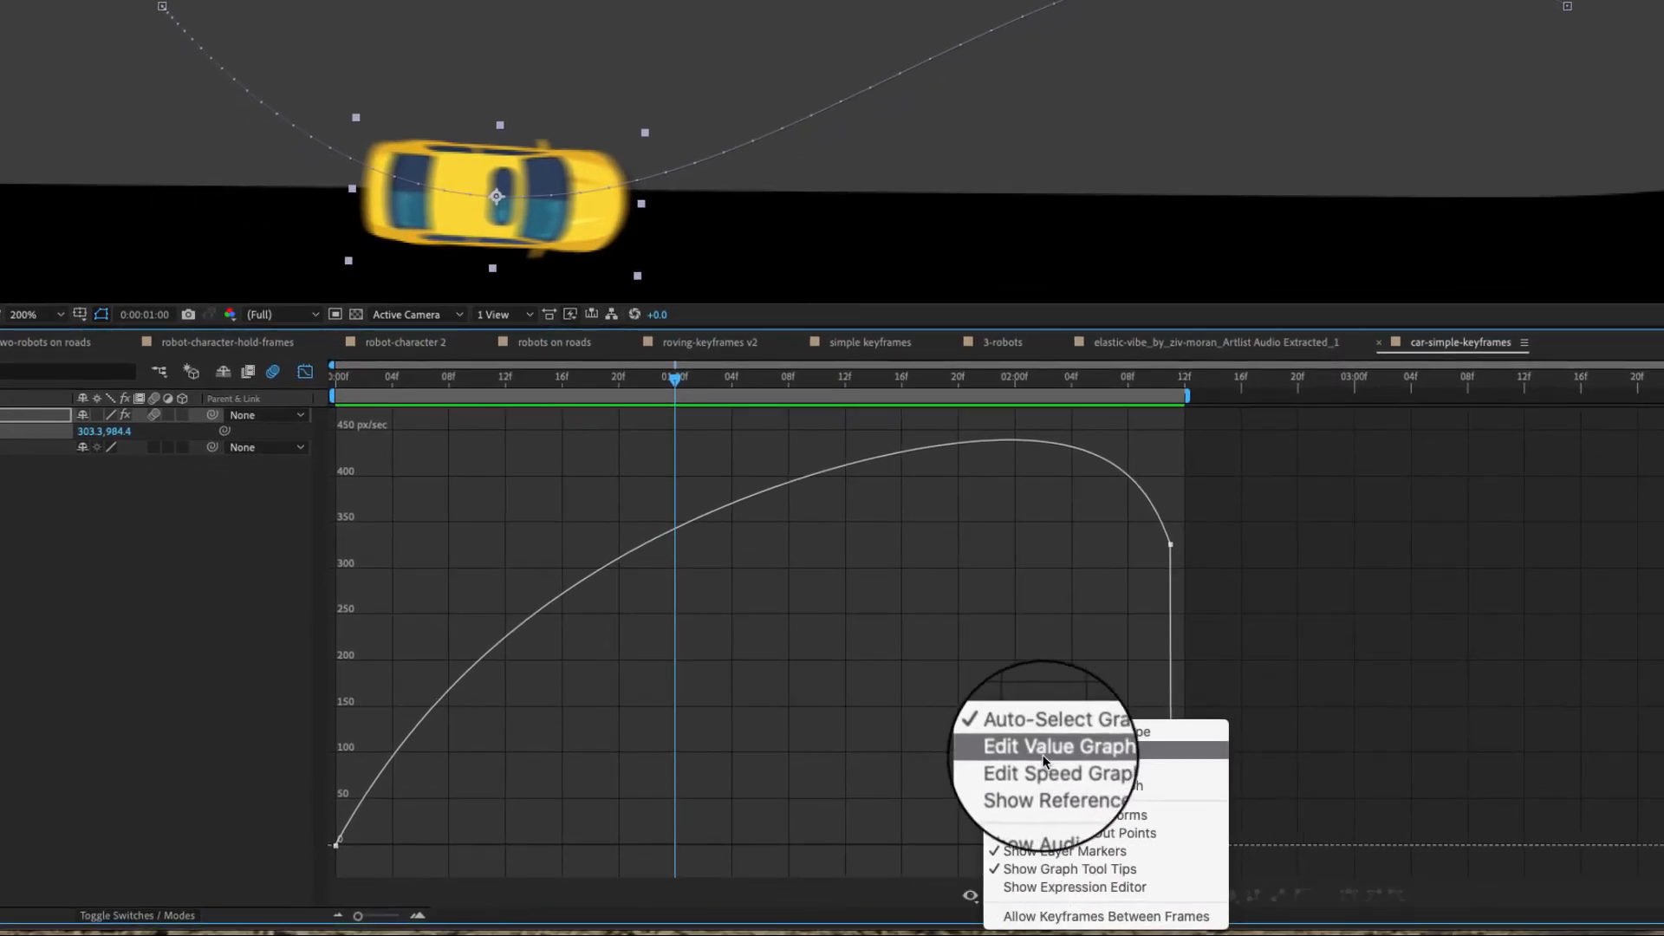
pyautogui.click(1031, 756)
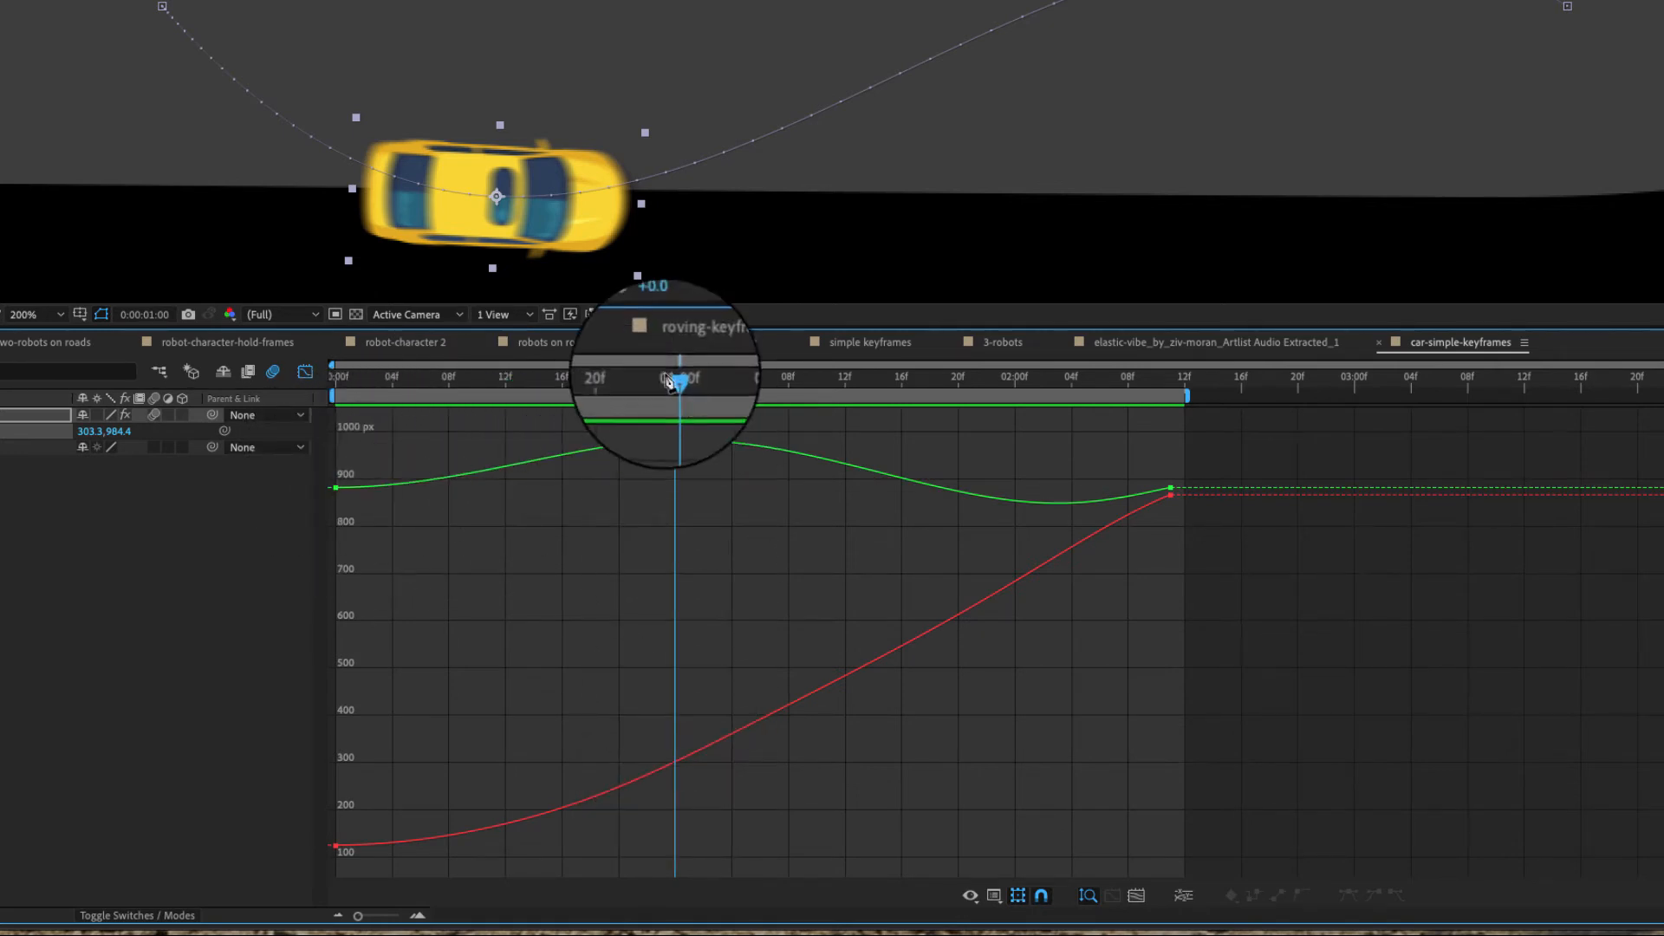
pyautogui.moveTo(676, 379); pyautogui.dragTo(776, 382)
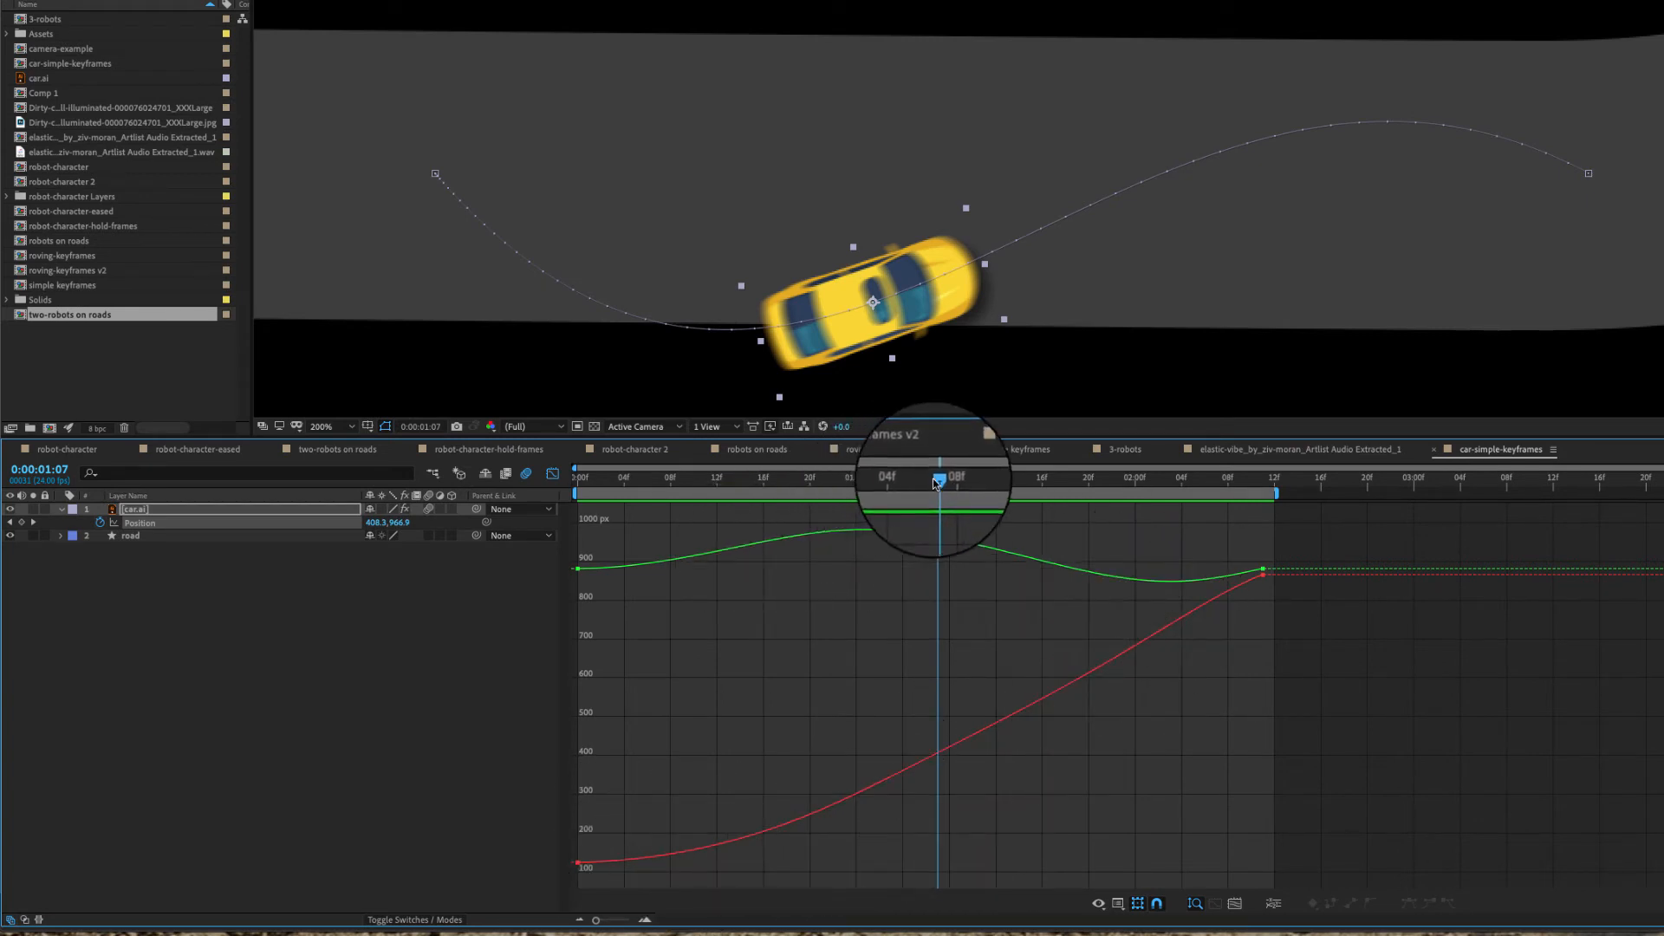
# Step: Scrub the car's Position value graph to compare its curves with the motion, select the curve, and stop at 0:00:00:03
pyautogui.moveTo(938, 479); pyautogui.dragTo(1077, 478)
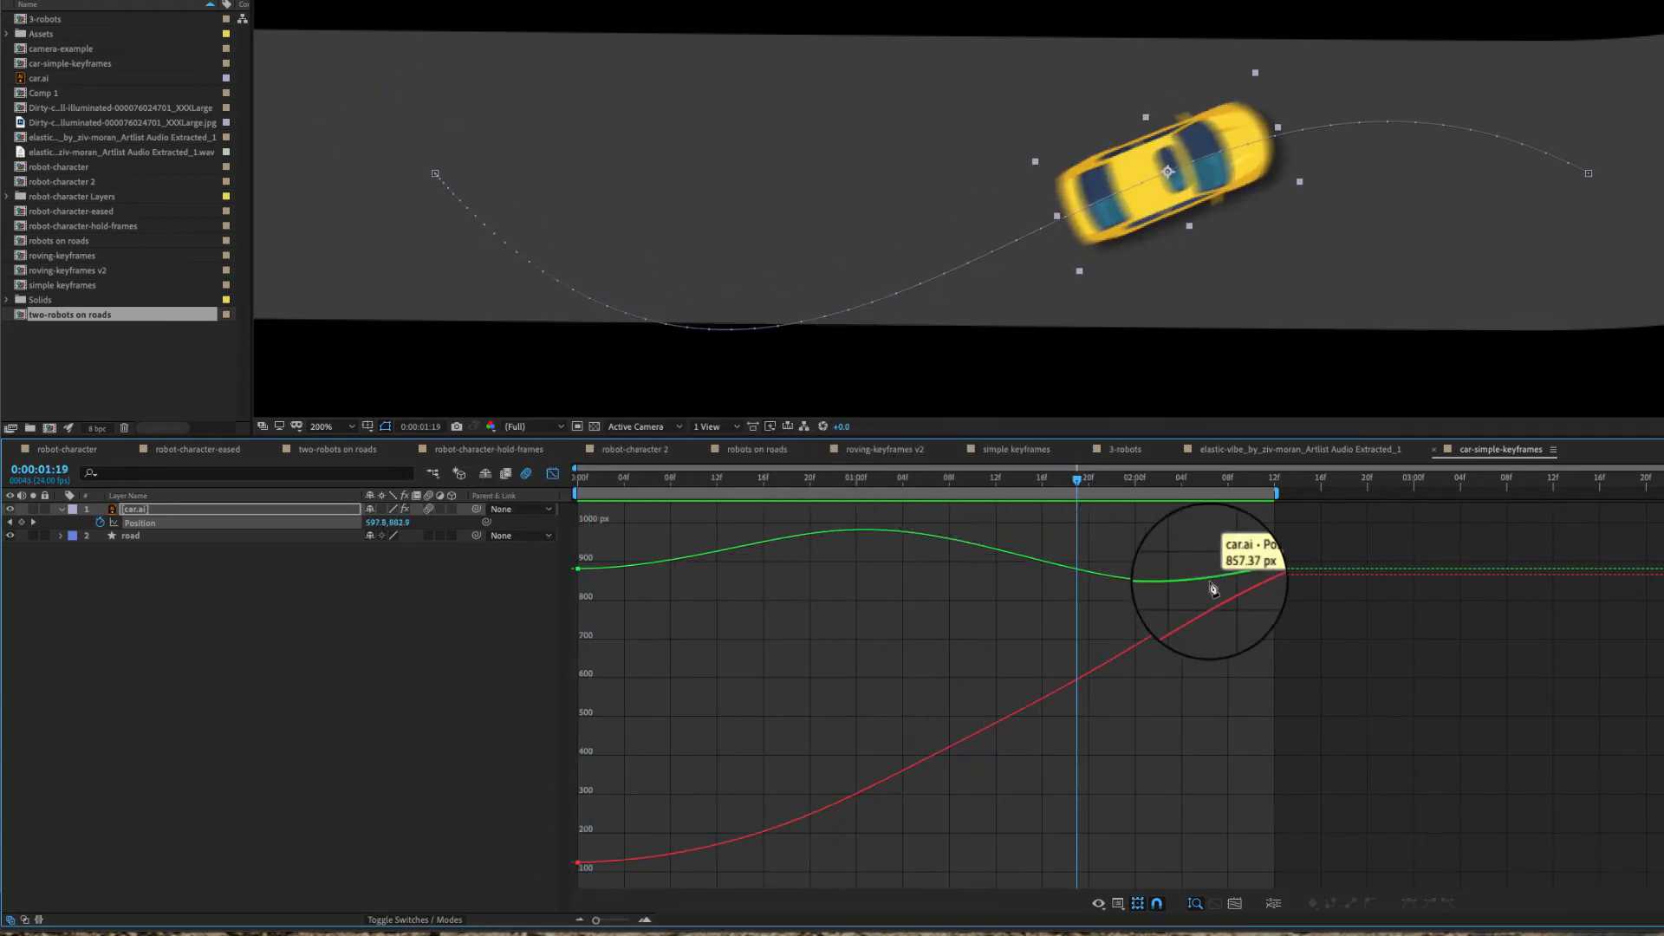
pyautogui.moveTo(672, 480); pyautogui.dragTo(562, 482)
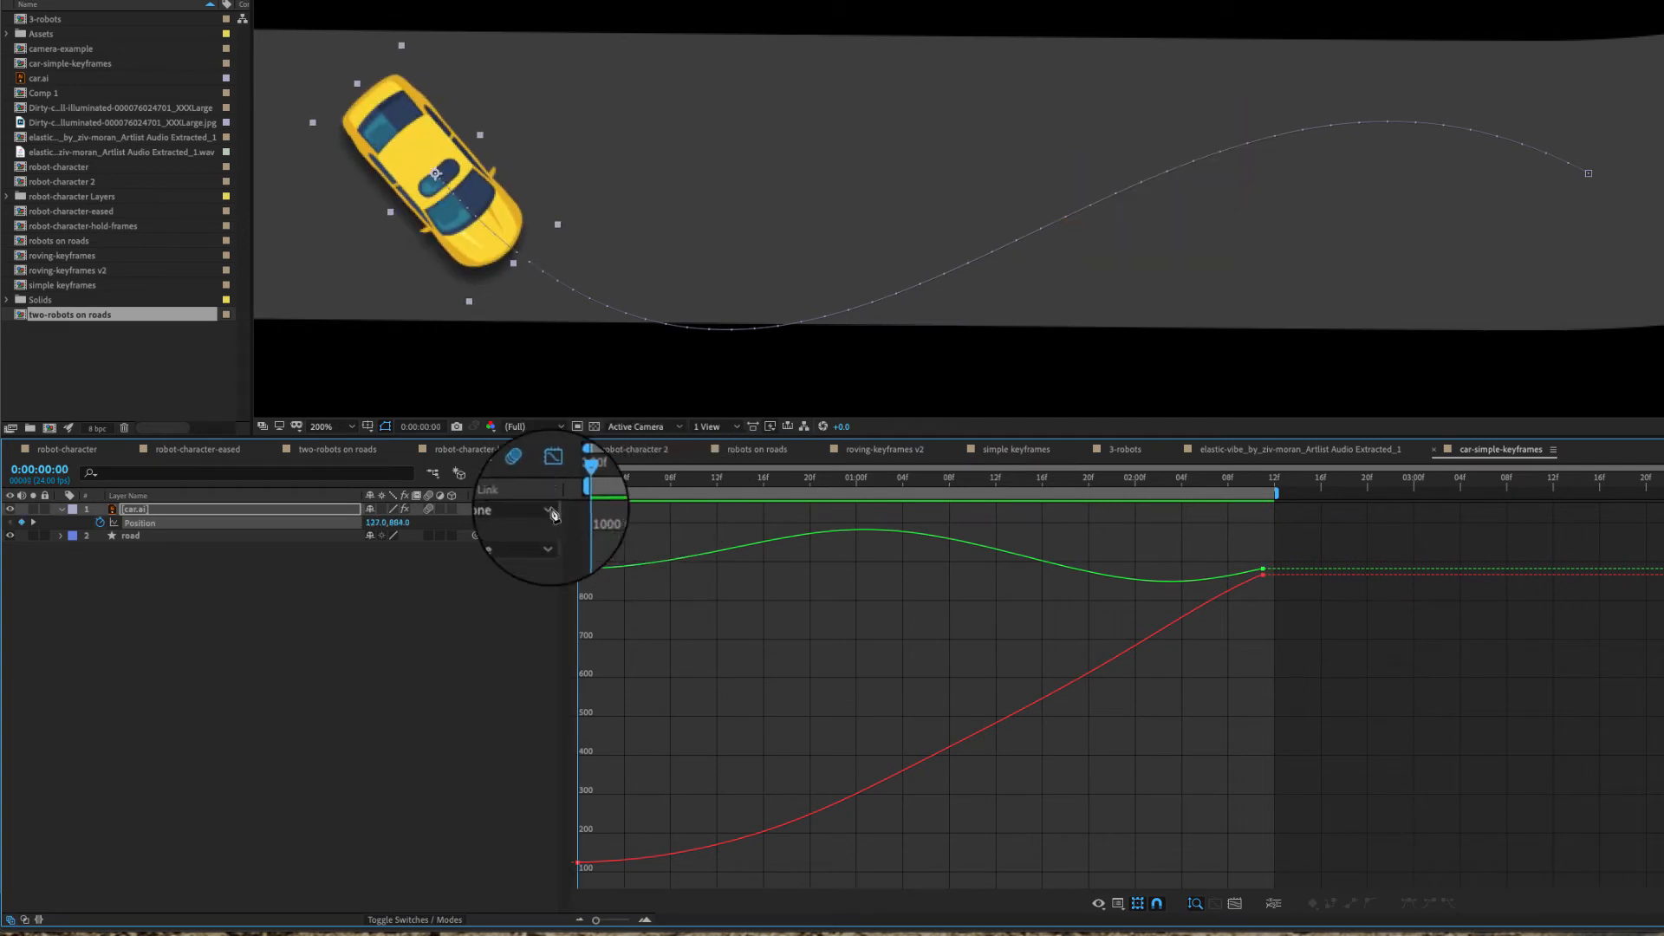
pyautogui.click(580, 572)
pyautogui.press('Delete')
pyautogui.hotkey('ctrl', 'z')
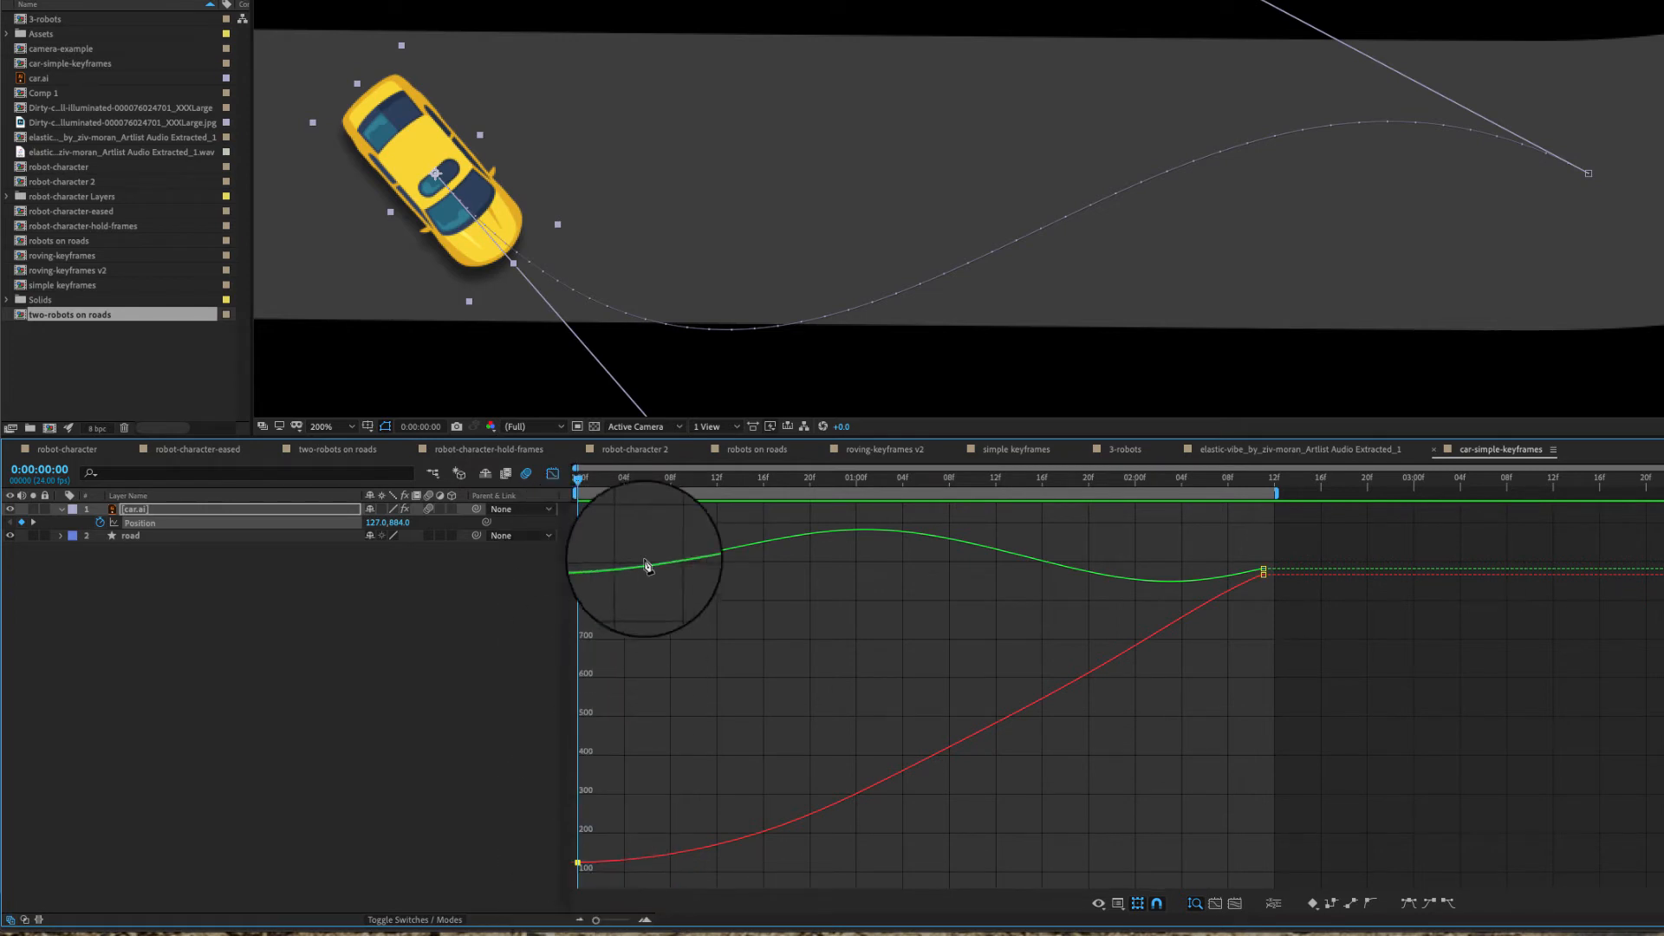
pyautogui.moveTo(583, 482)
pyautogui.mouseDown()
pyautogui.moveTo(1010, 482)
pyautogui.moveTo(613, 482)
pyautogui.mouseUp()
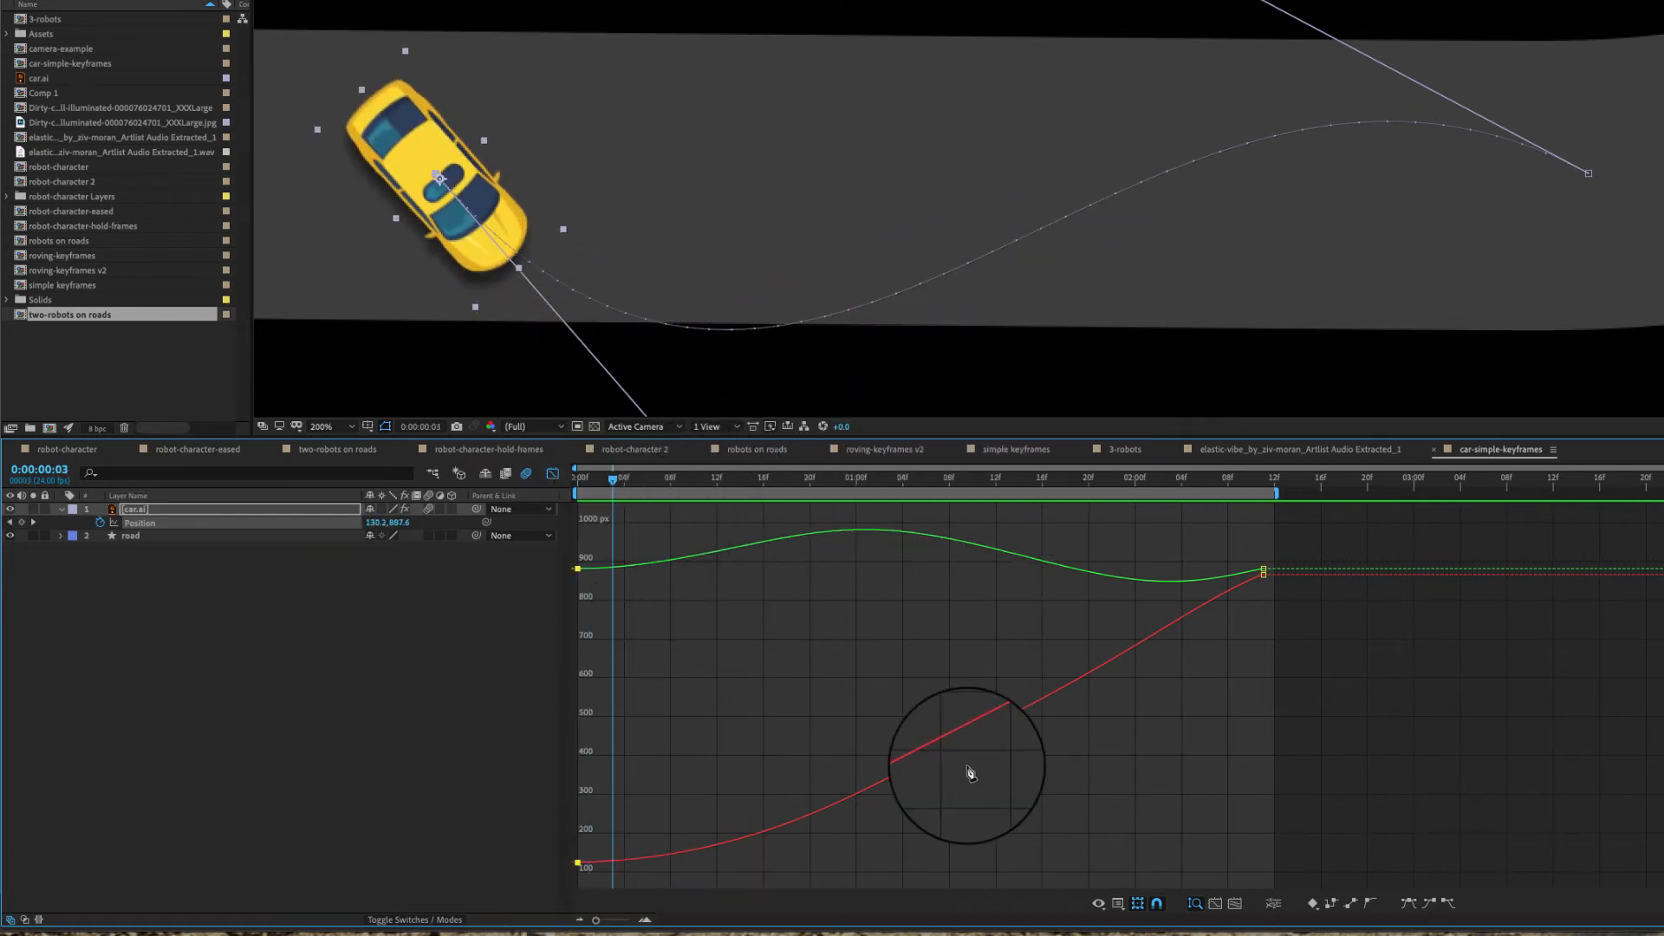
# Step: Switch the car's Position graph back to the speed graph and return to 0:00:00:00
pyautogui.click(1118, 904)
pyautogui.click(1135, 811)
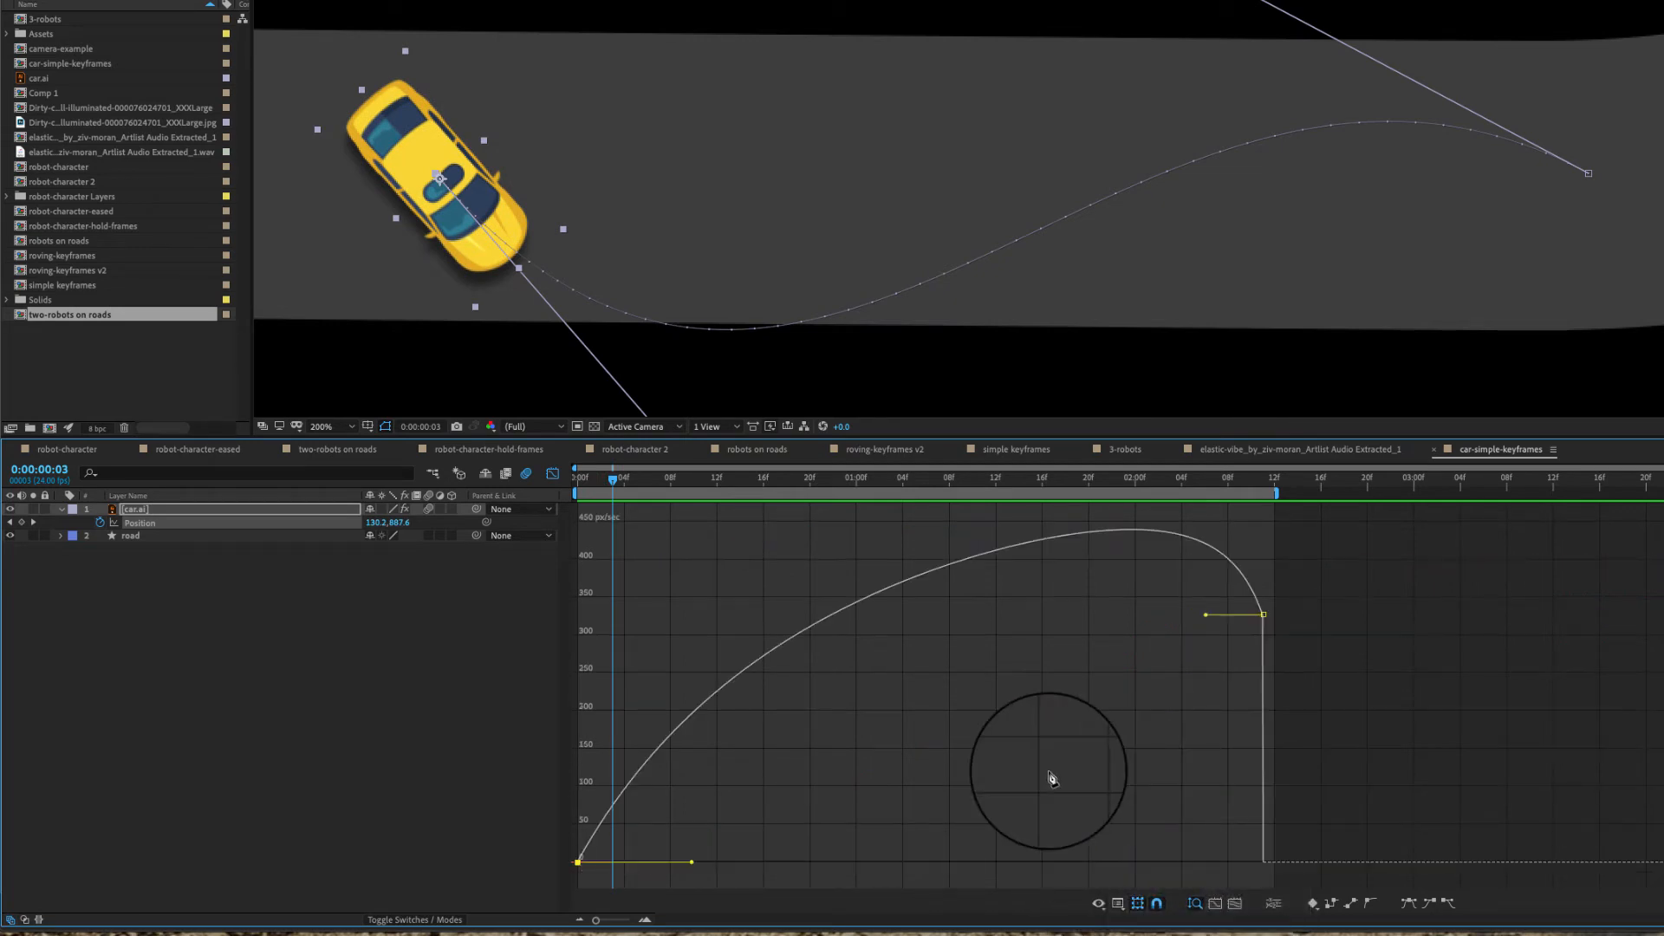
pyautogui.moveTo(1133, 482); pyautogui.dragTo(511, 488)
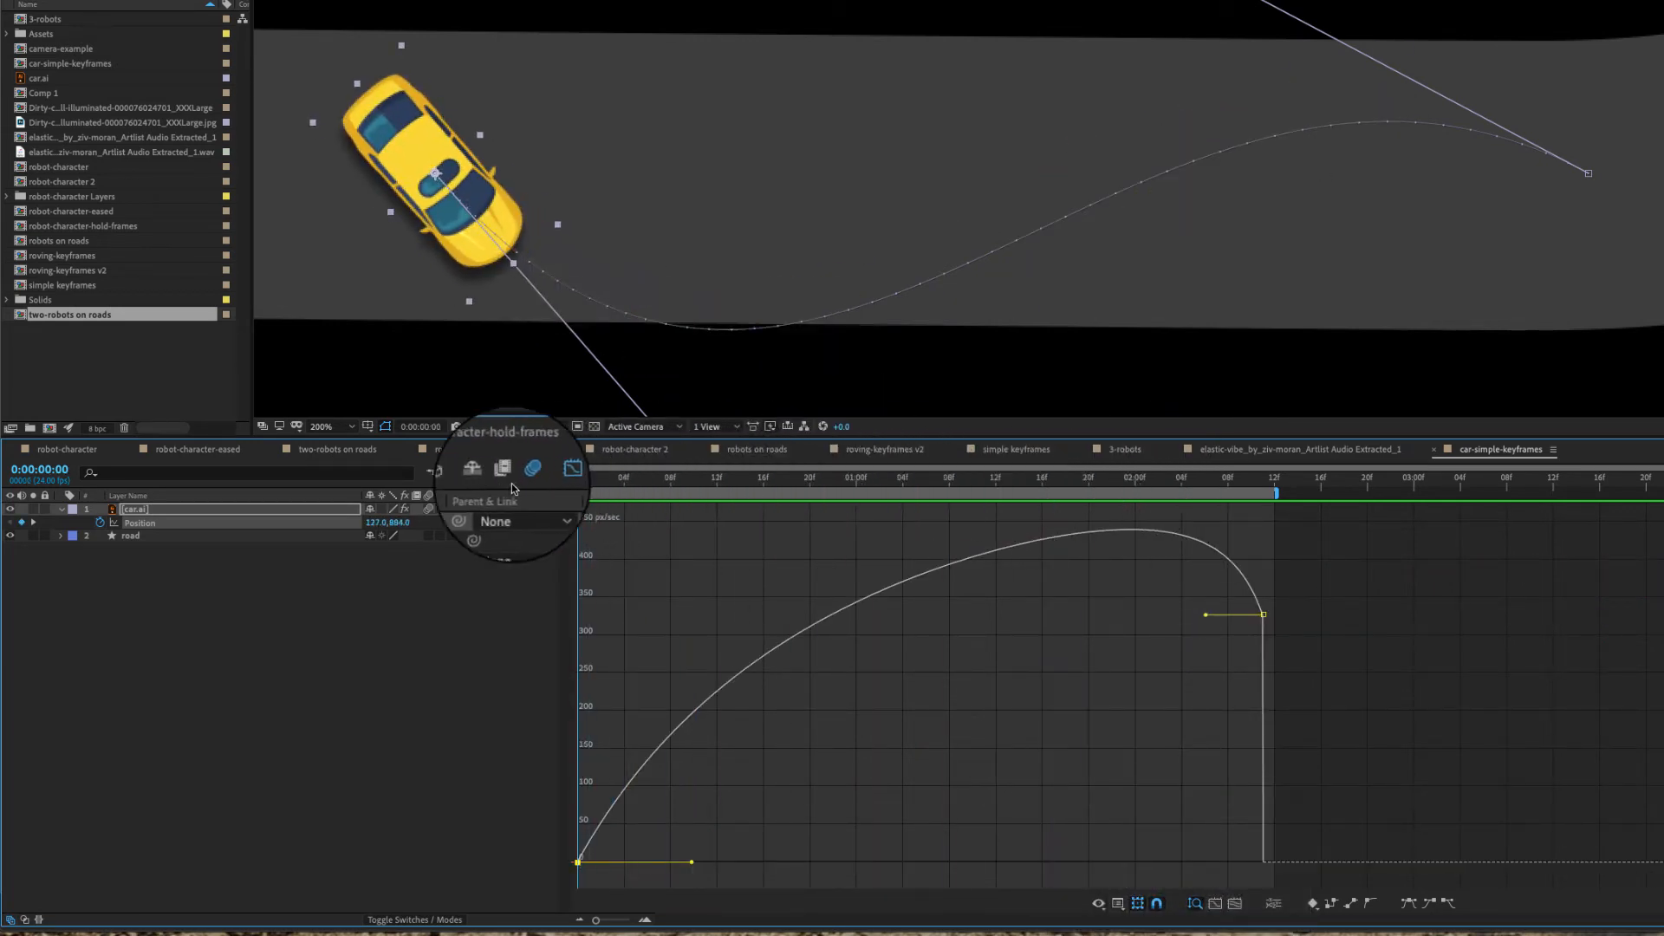
# Step: Examine the first Position keyframe's temporal and spatial Keyframe Interpolation settings and close them without changes
pyautogui.moveTo(578, 865)
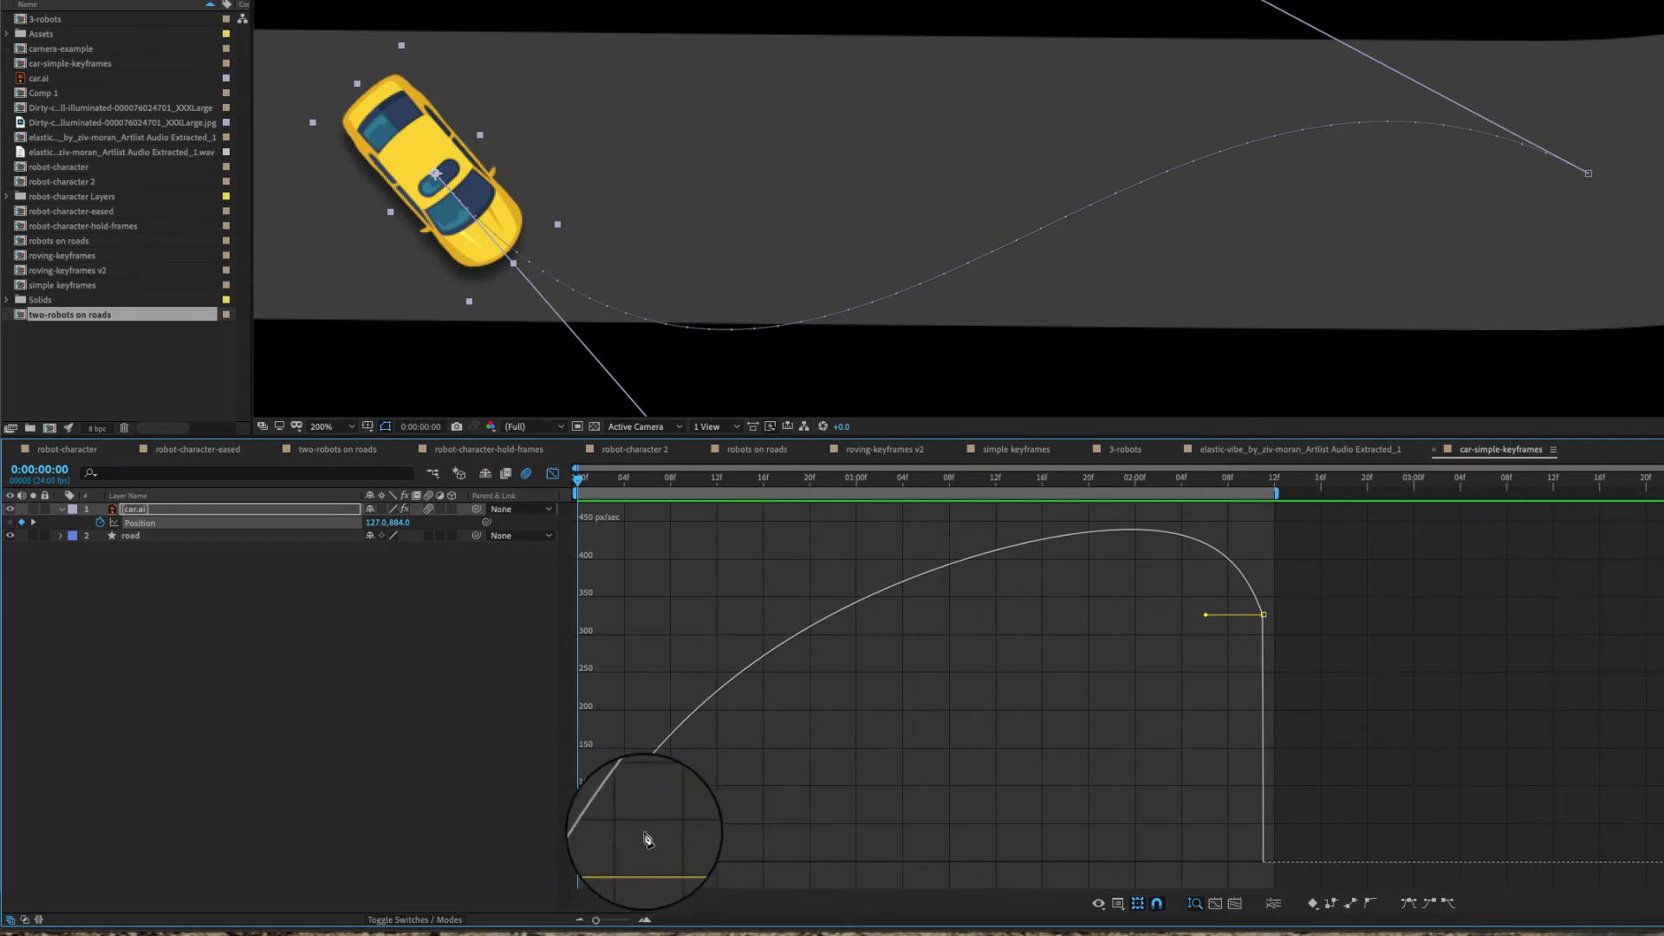
pyautogui.rightClick(578, 864)
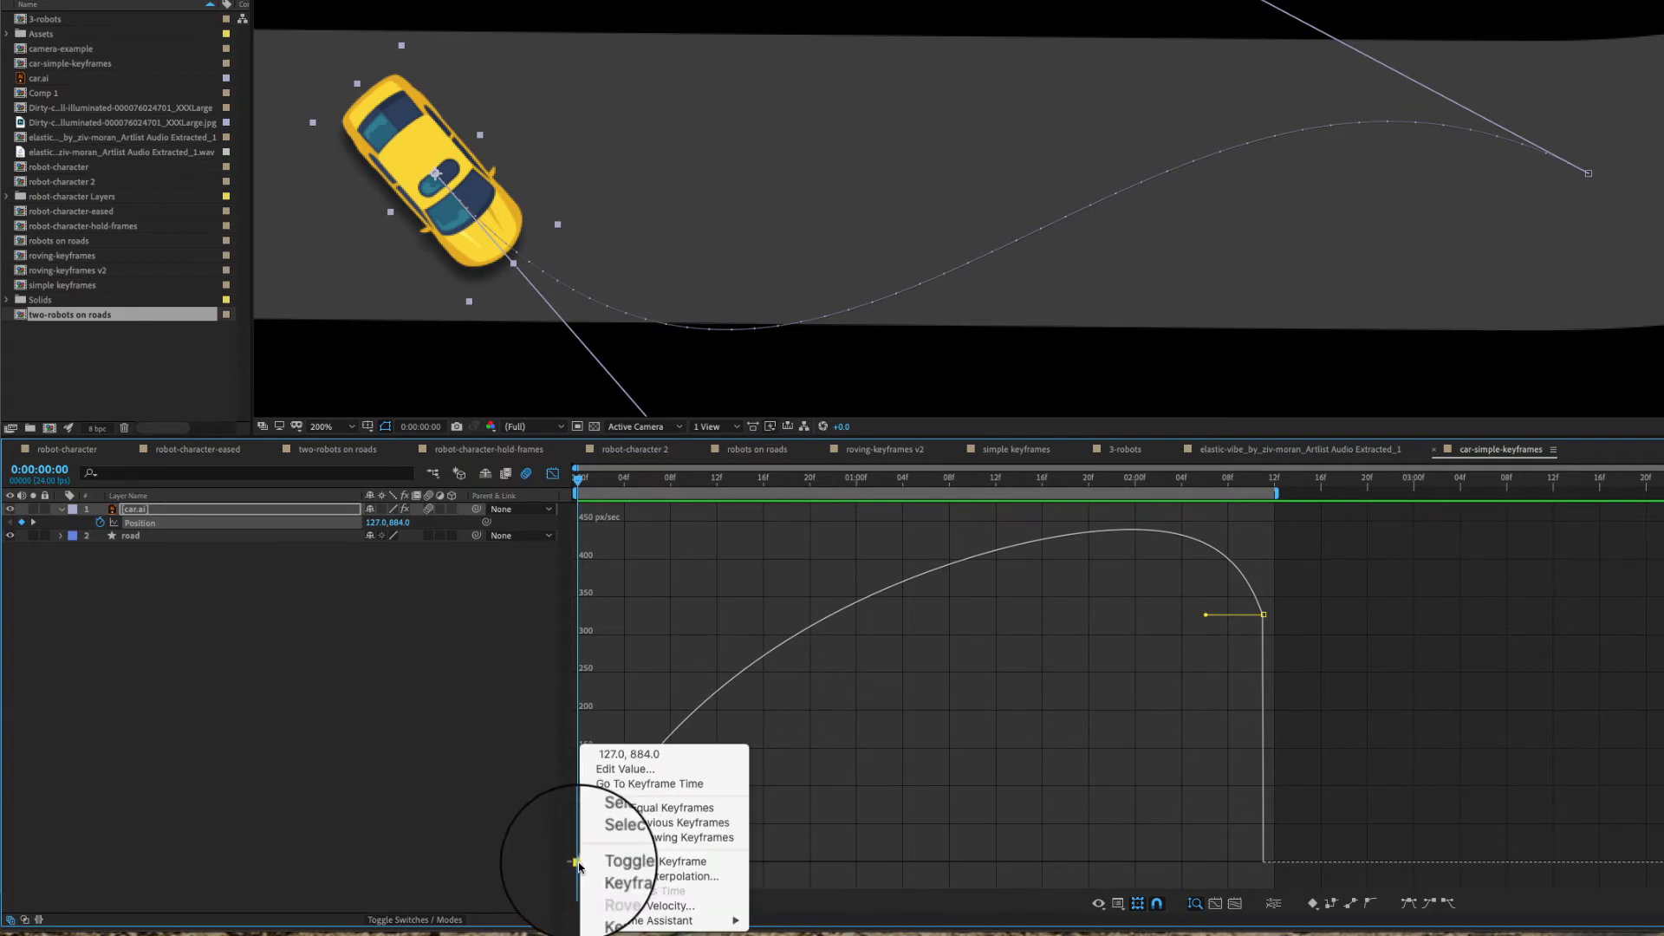
pyautogui.click(638, 882)
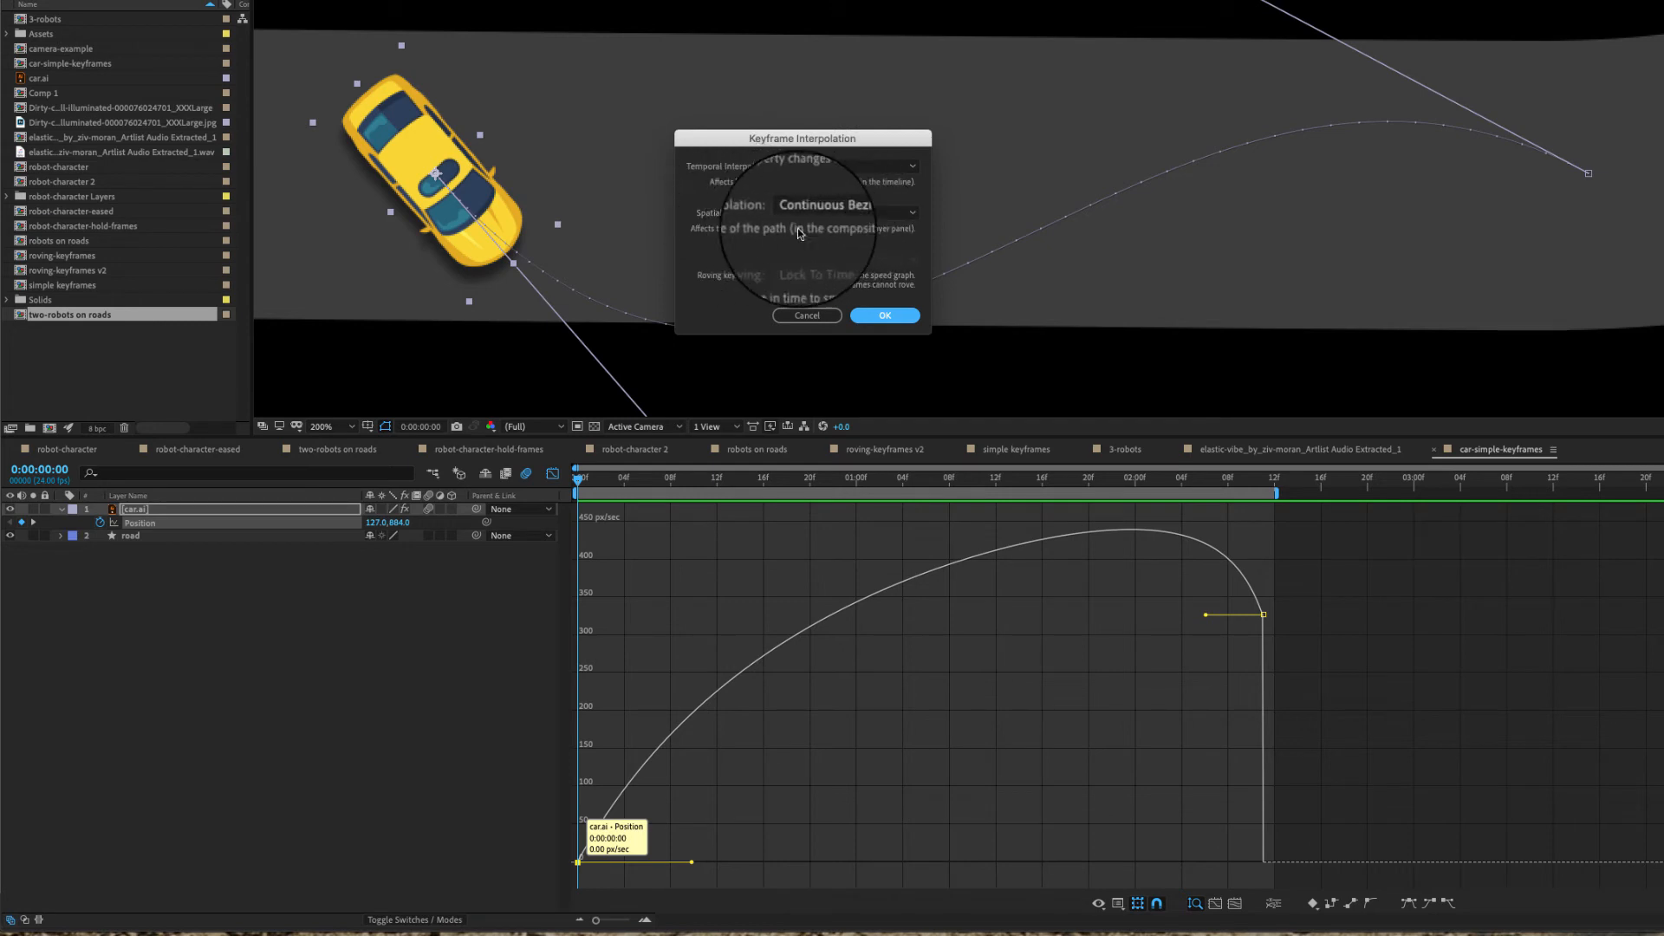
pyautogui.click(799, 317)
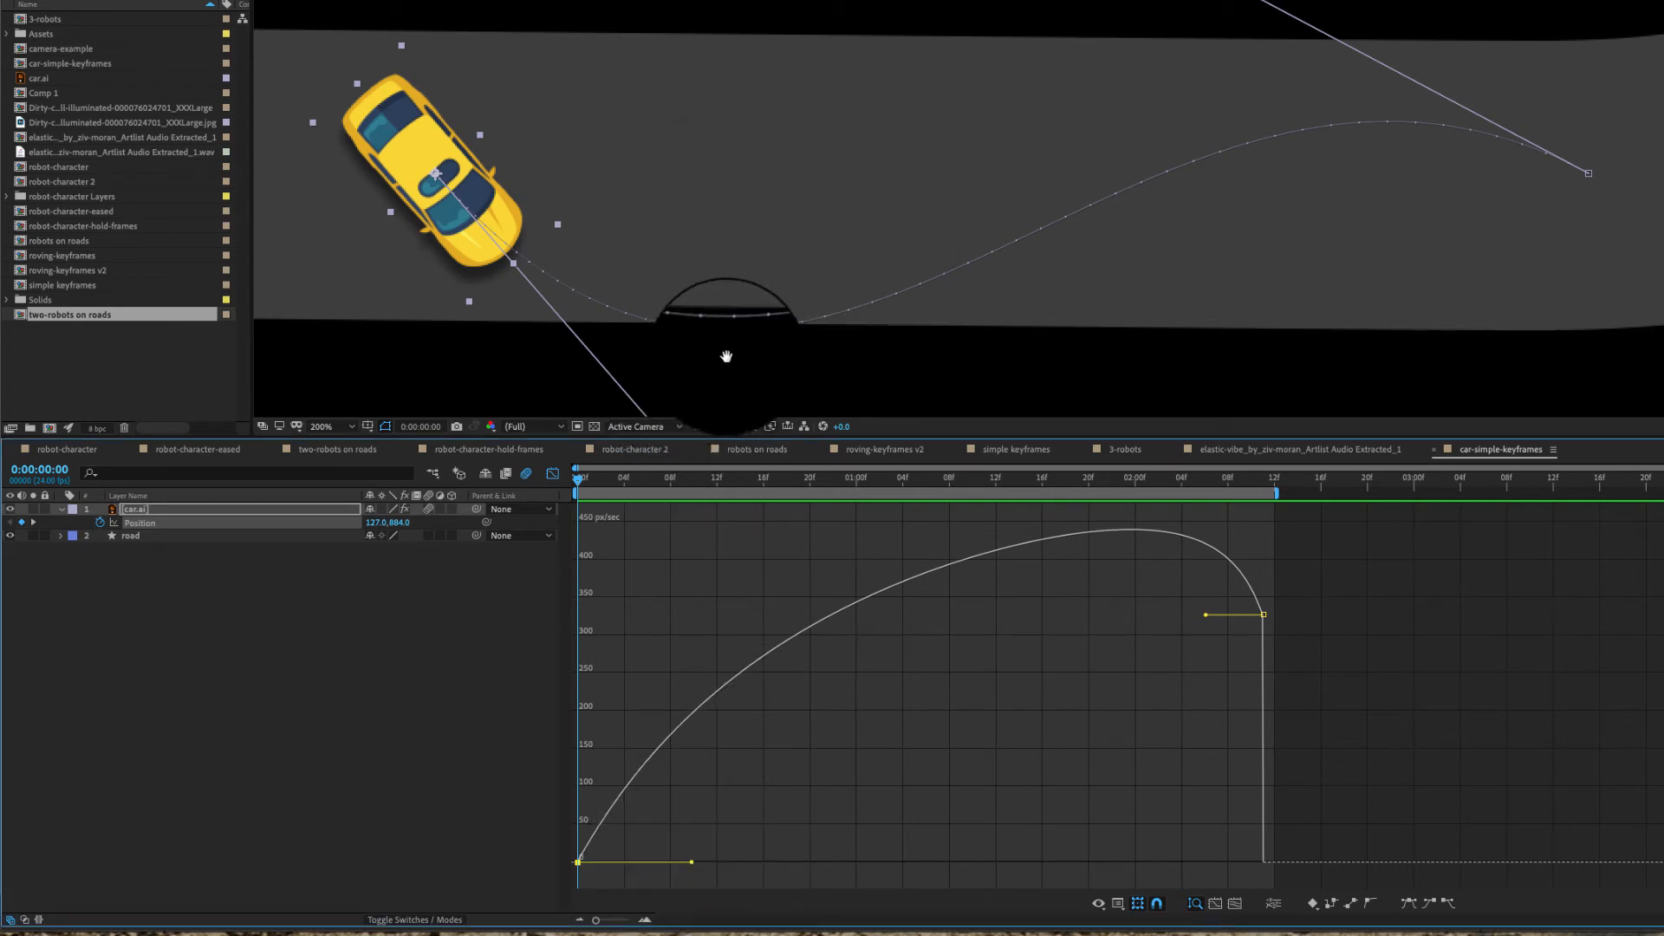
# Step: Raise the motion path handle of the first Position keyframe to make the path's first dip shallower
pyautogui.moveTo(726, 356); pyautogui.dragTo(754, 100)
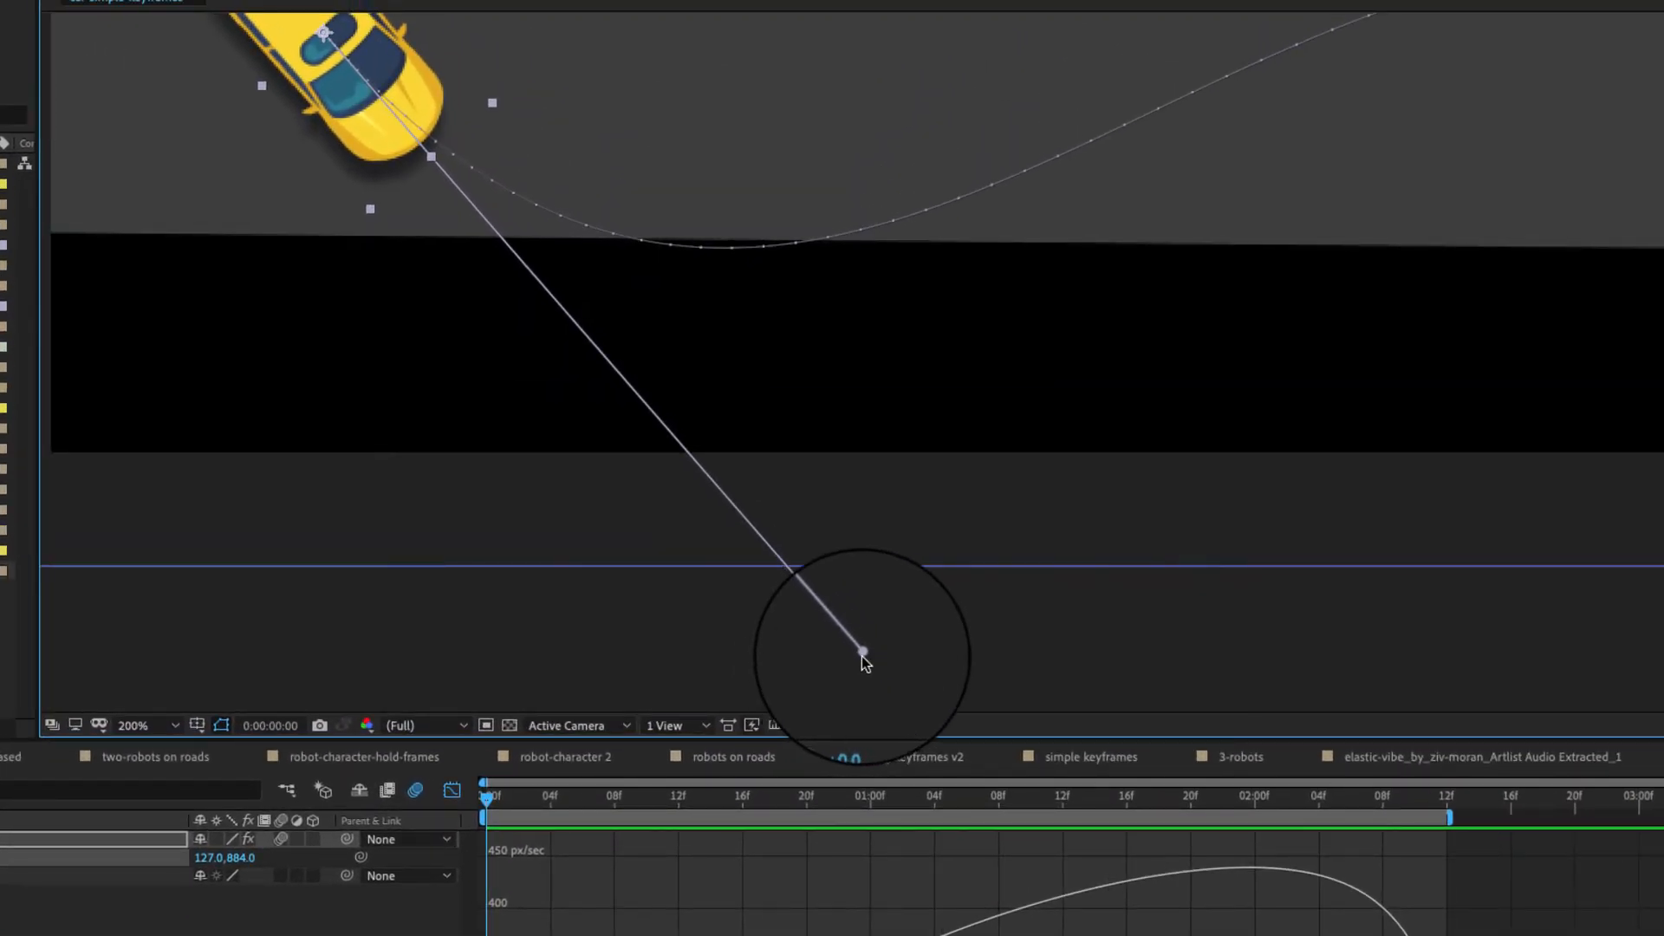
pyautogui.moveTo(853, 449); pyautogui.dragTo(860, 363)
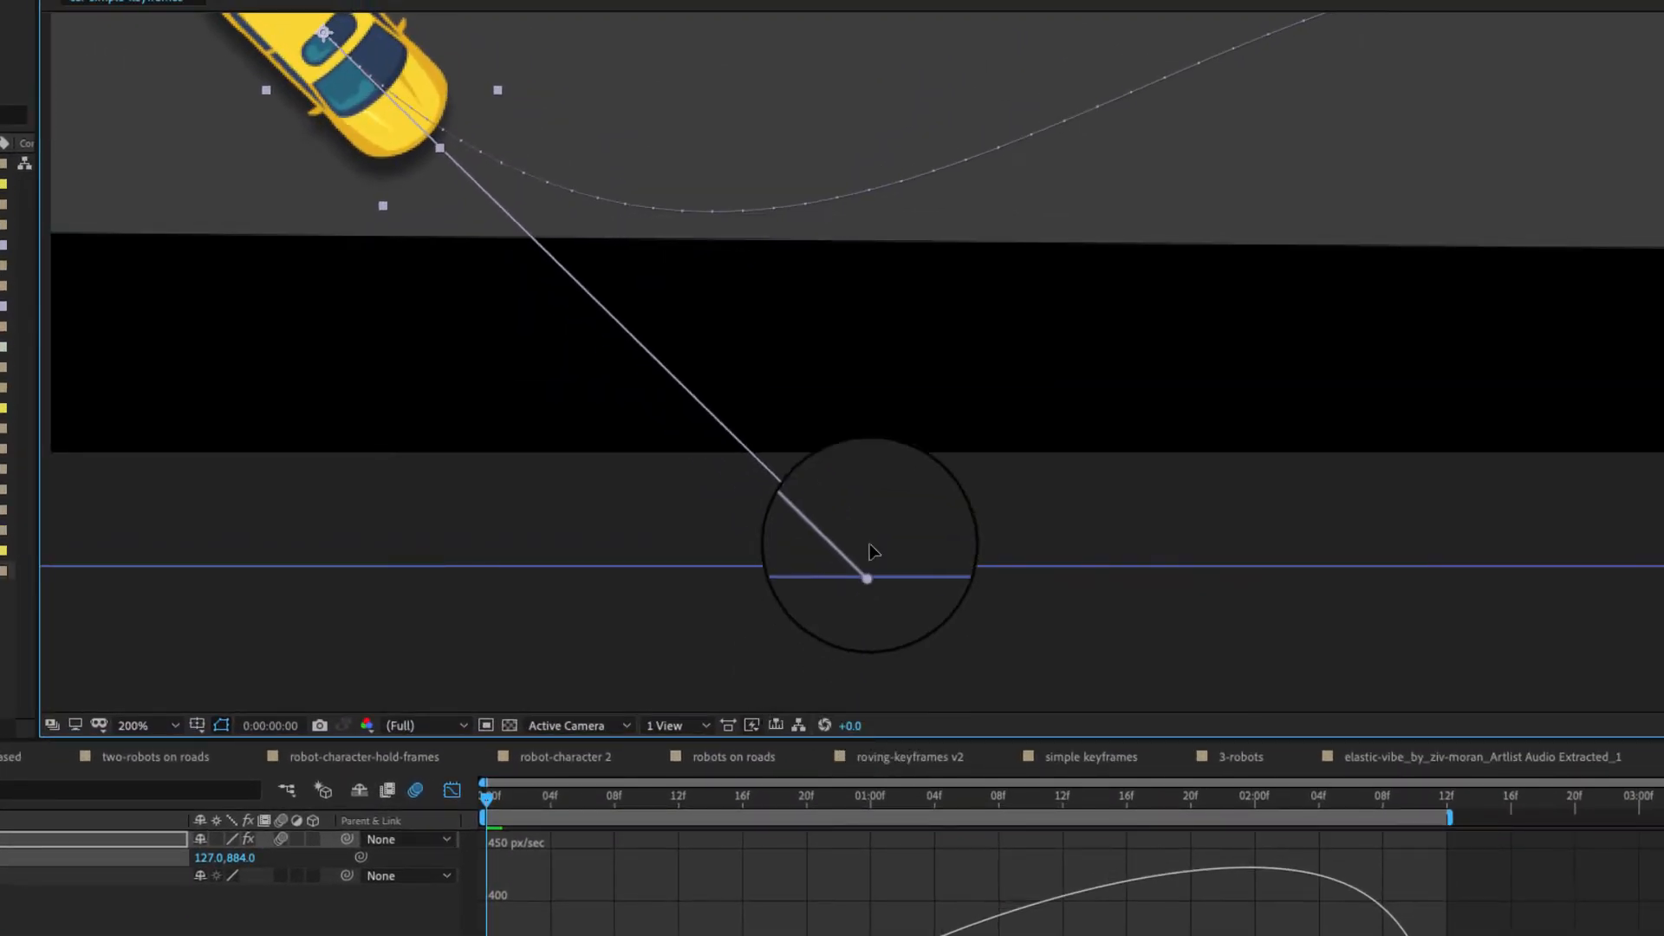
pyautogui.moveTo(870, 546); pyautogui.dragTo(725, 584)
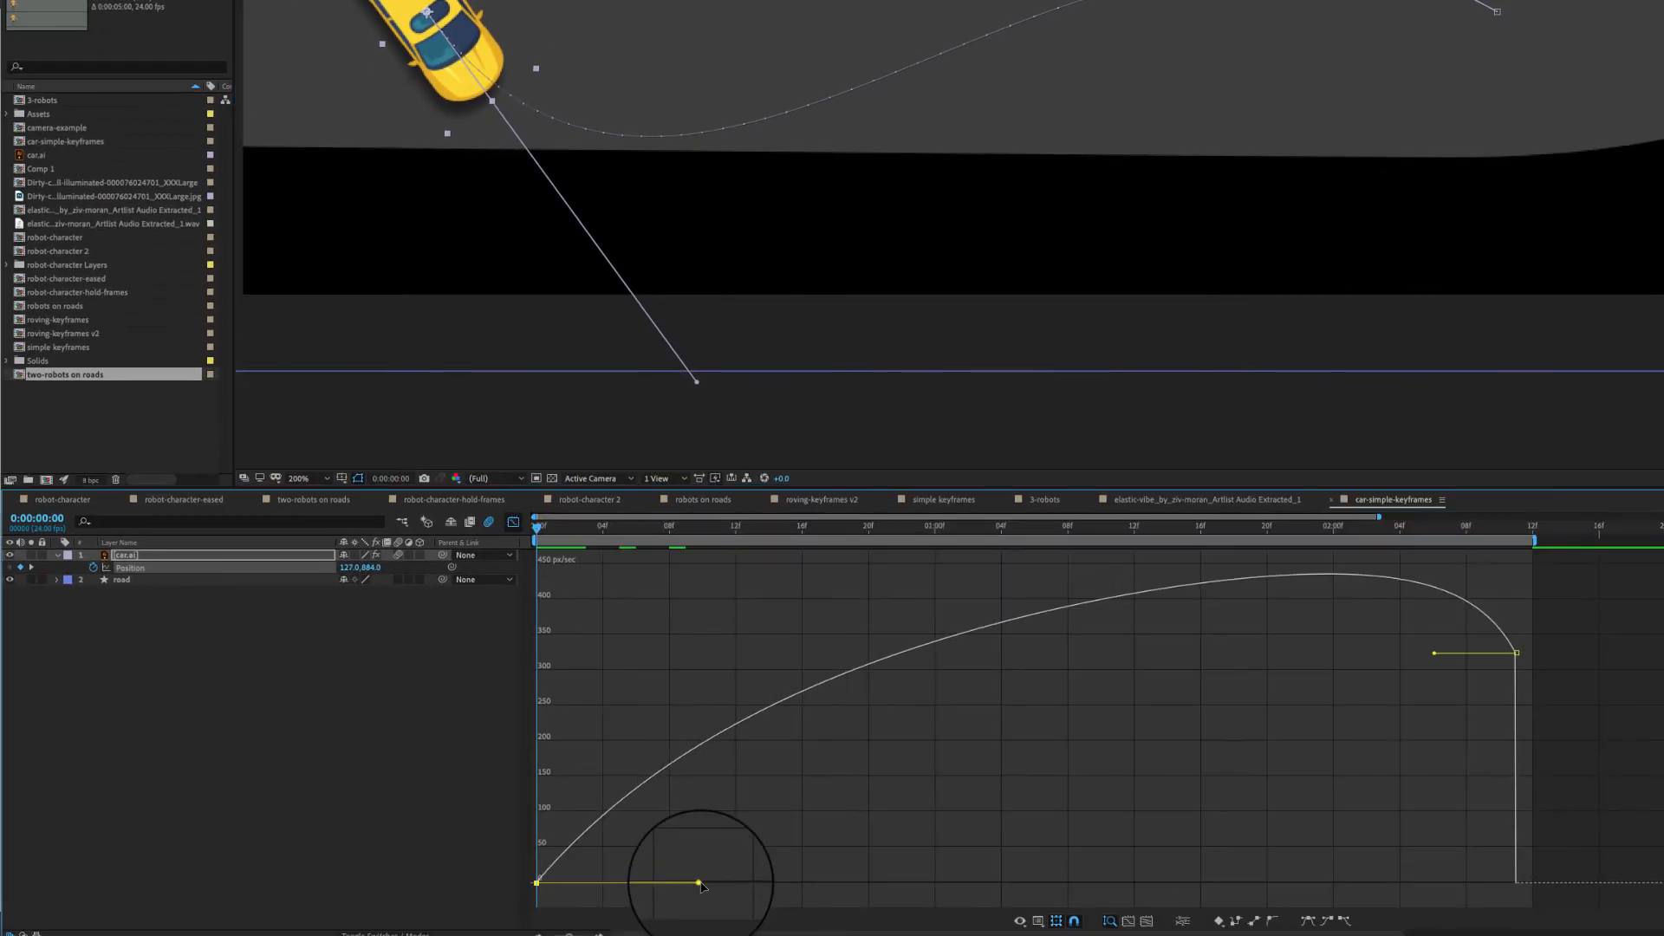
# Step: Collapse the first keyframe's speed handle to flatten the speed curve, fit the whole graph, and play and scrub to 0:00:01:07
pyautogui.moveTo(699, 884); pyautogui.dragTo(537, 884)
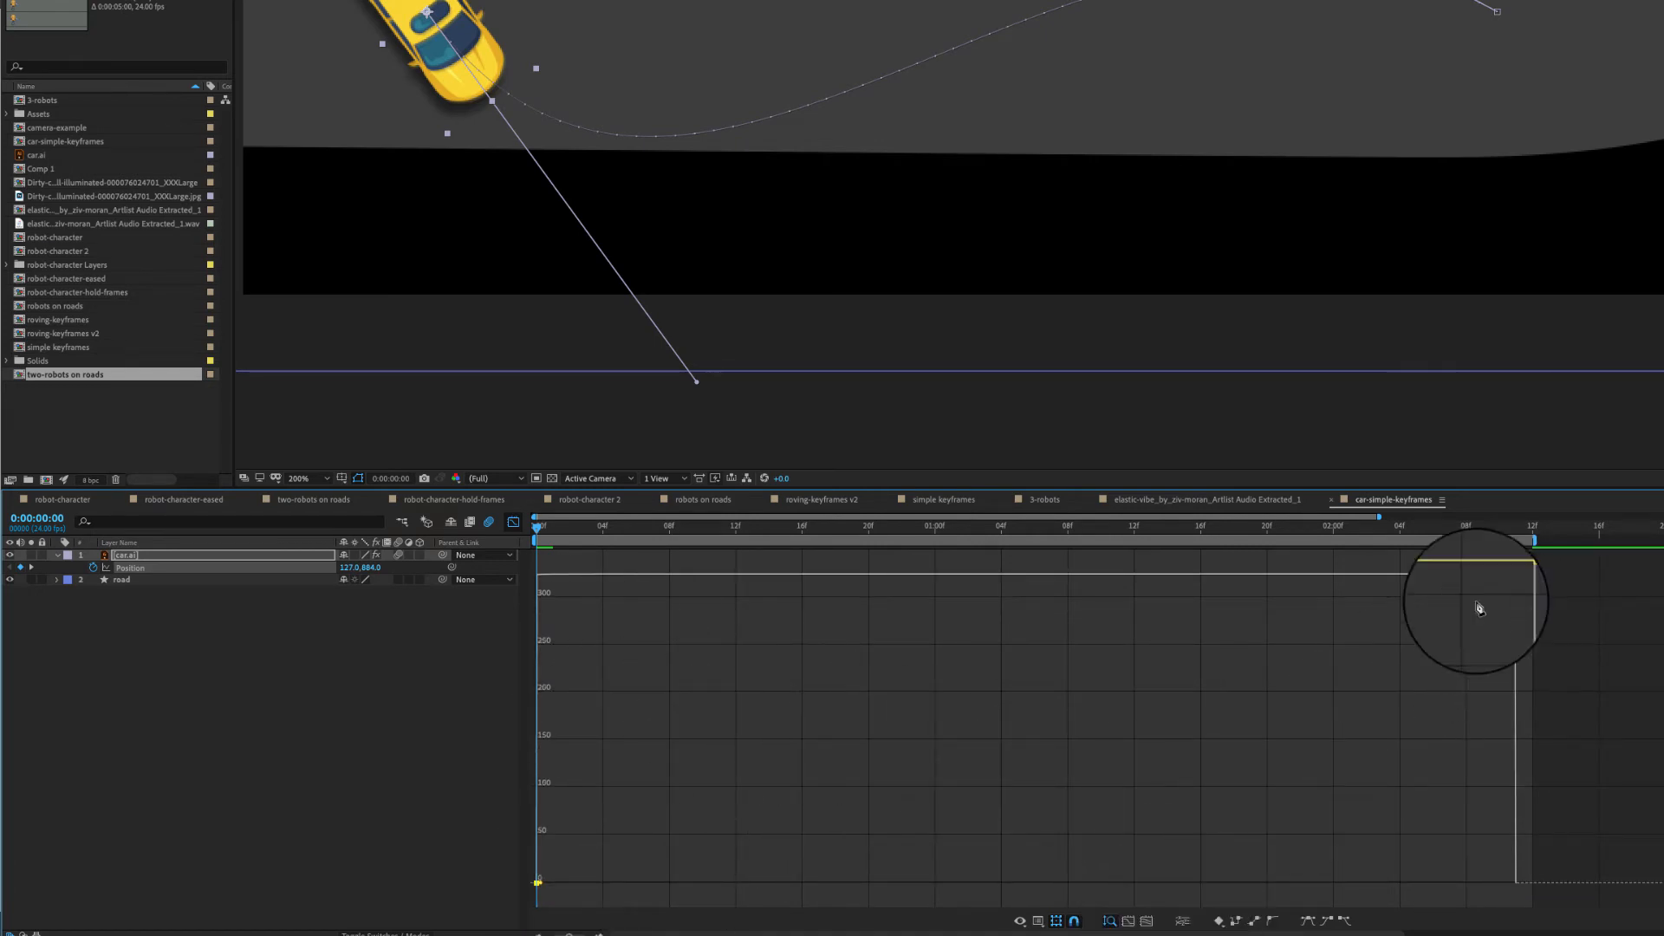
pyautogui.click(1145, 919)
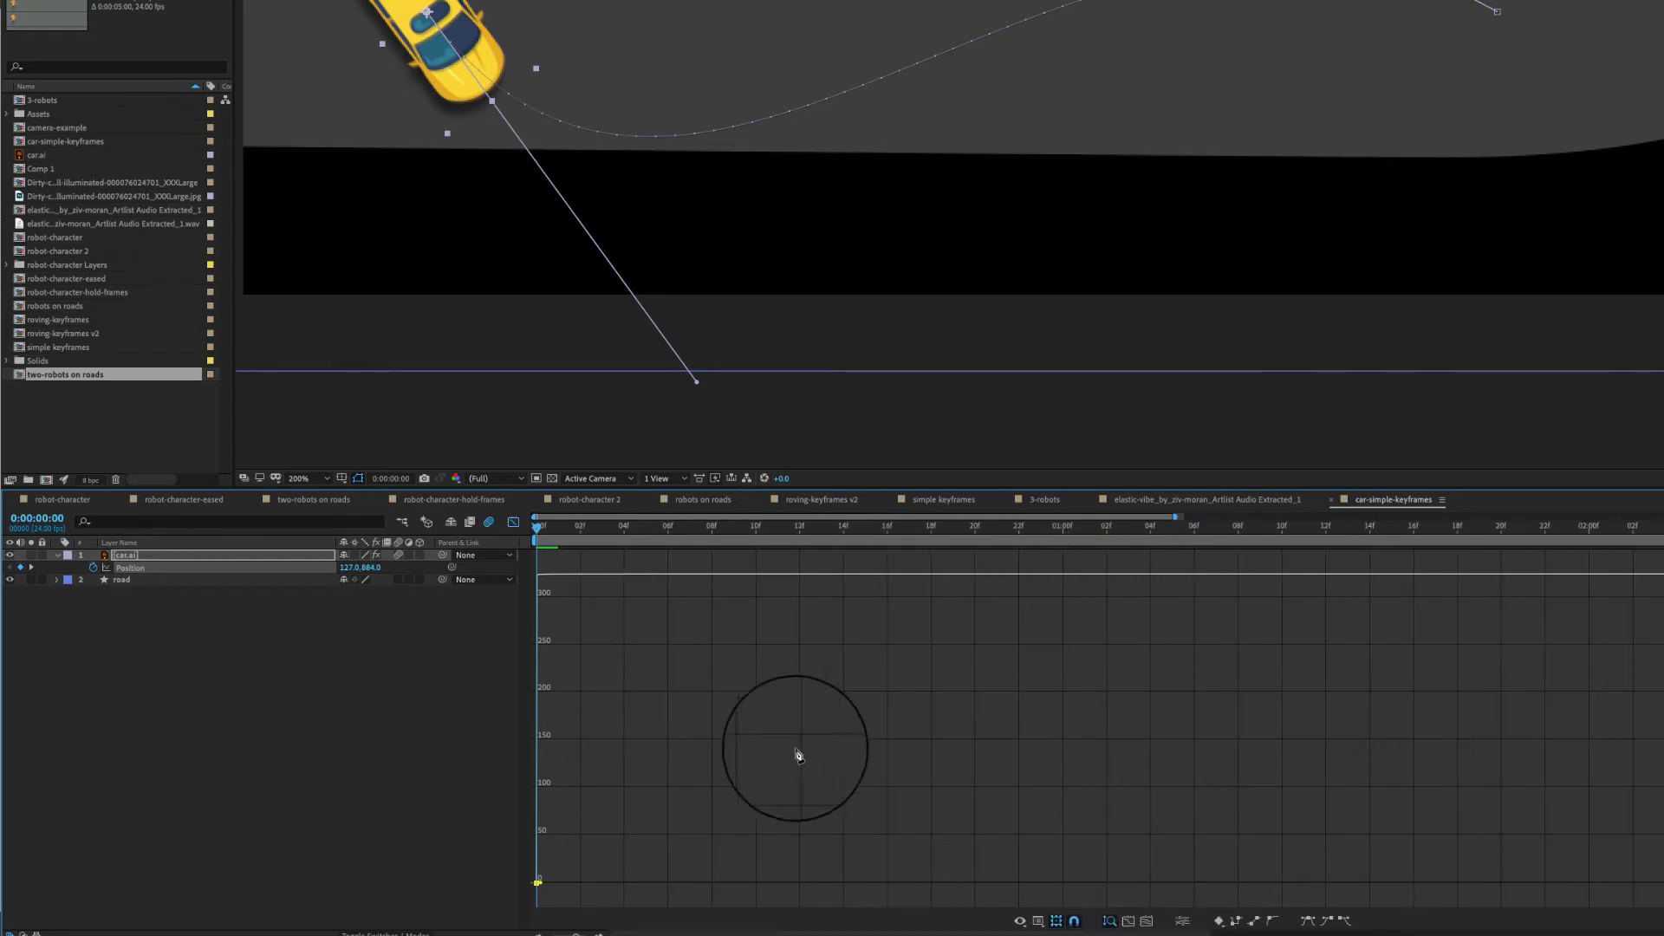
pyautogui.press('-')
pyautogui.press('-')
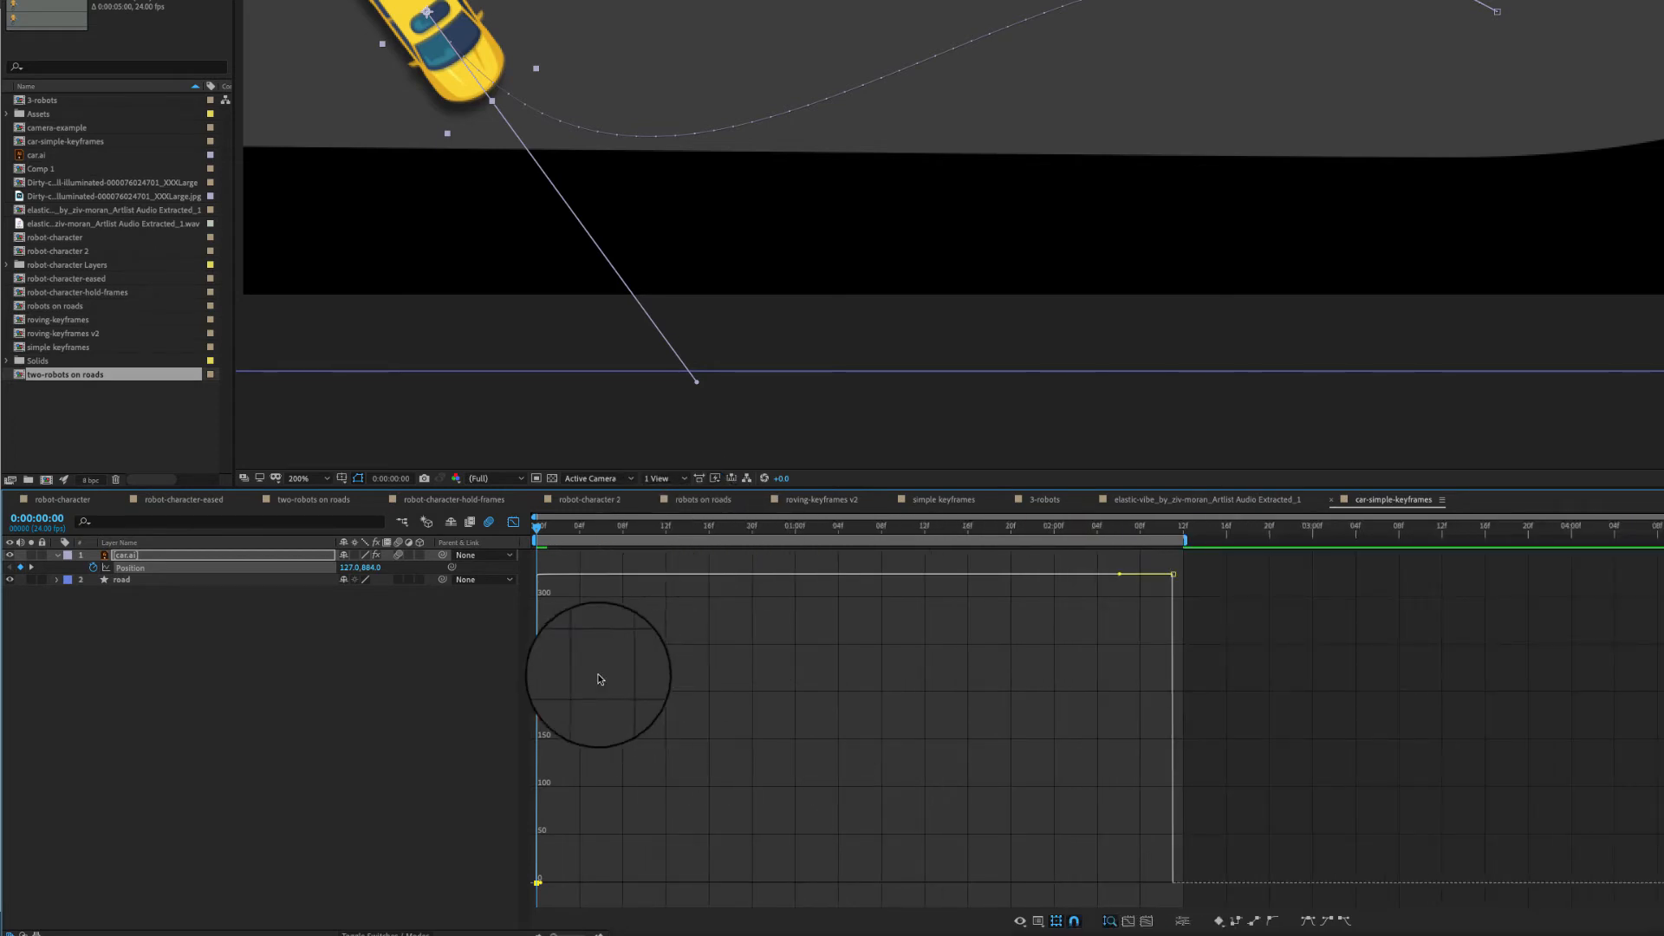
pyautogui.press('space')
pyautogui.moveTo(572, 530); pyautogui.dragTo(872, 531)
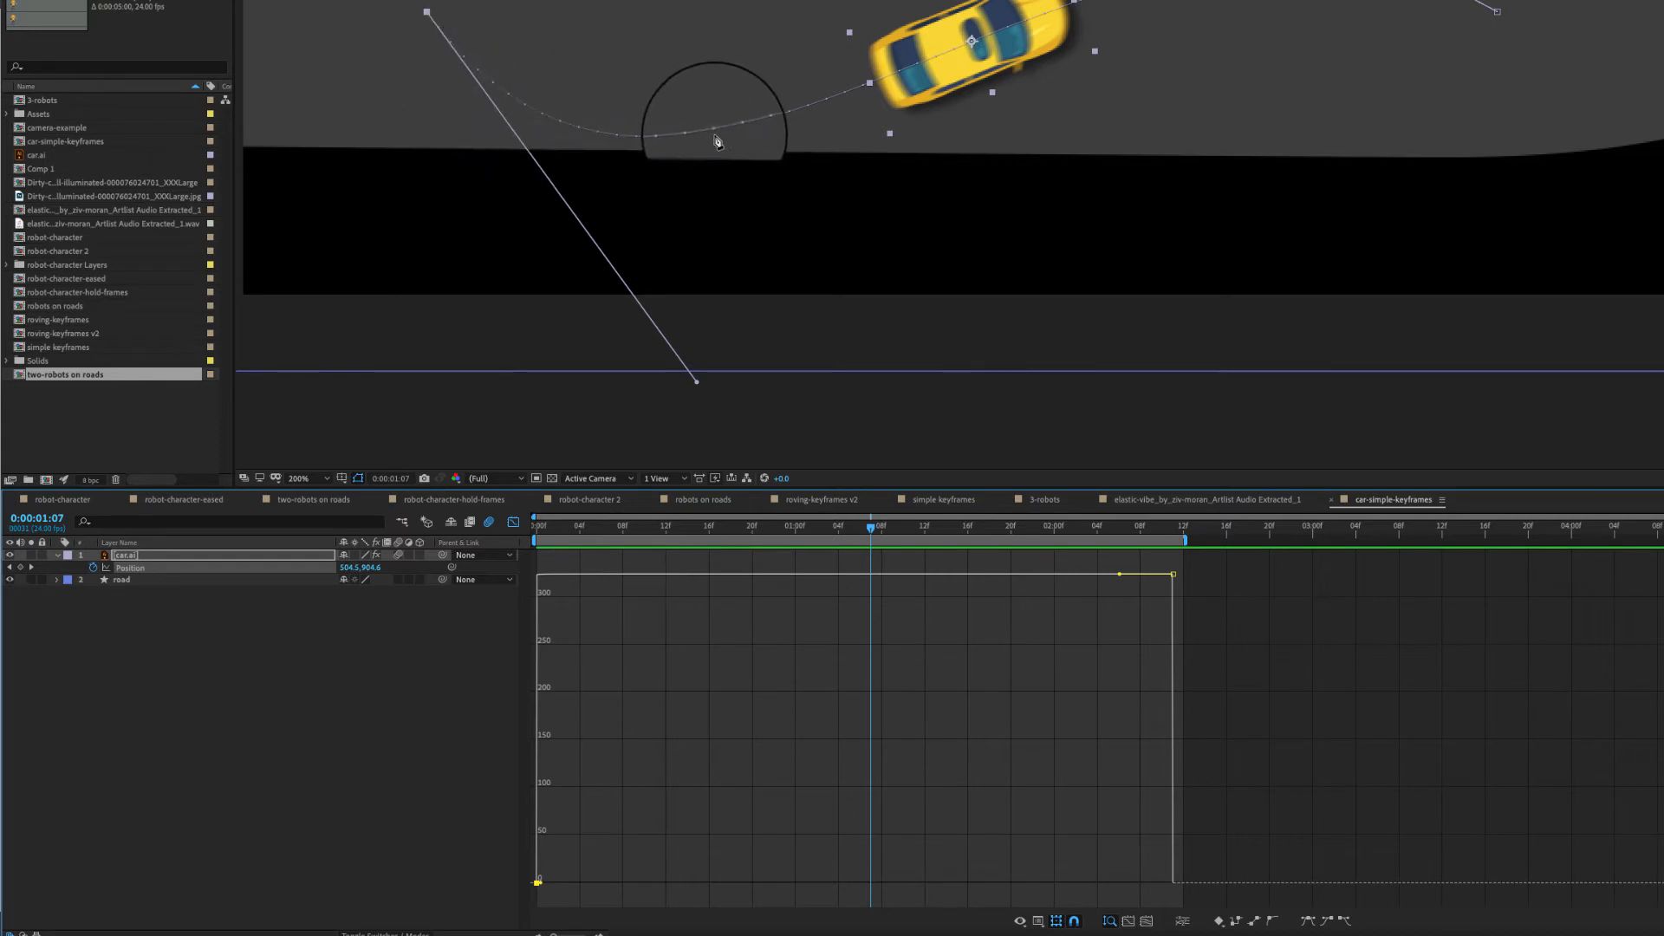
# Step: Extend the first keyframe's speed handle, and lower the last keyframe's speed to 0 with a long handle toward the curve's middle
pyautogui.moveTo(861, 105); pyautogui.dragTo(830, 258)
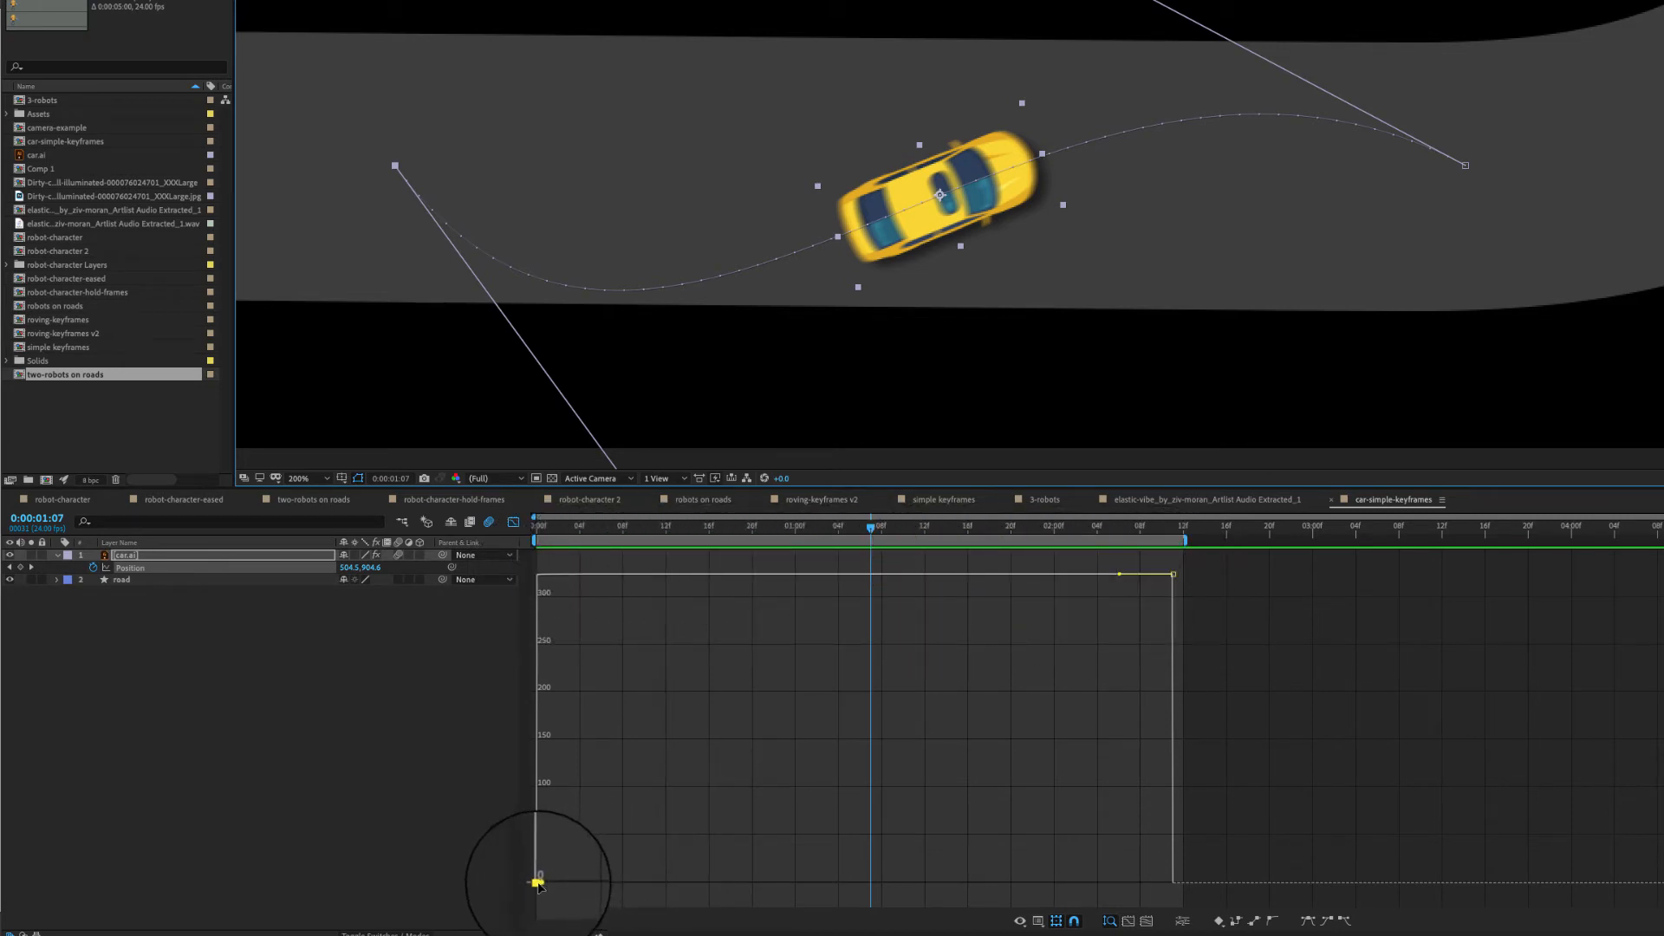
pyautogui.moveTo(538, 884); pyautogui.dragTo(641, 882)
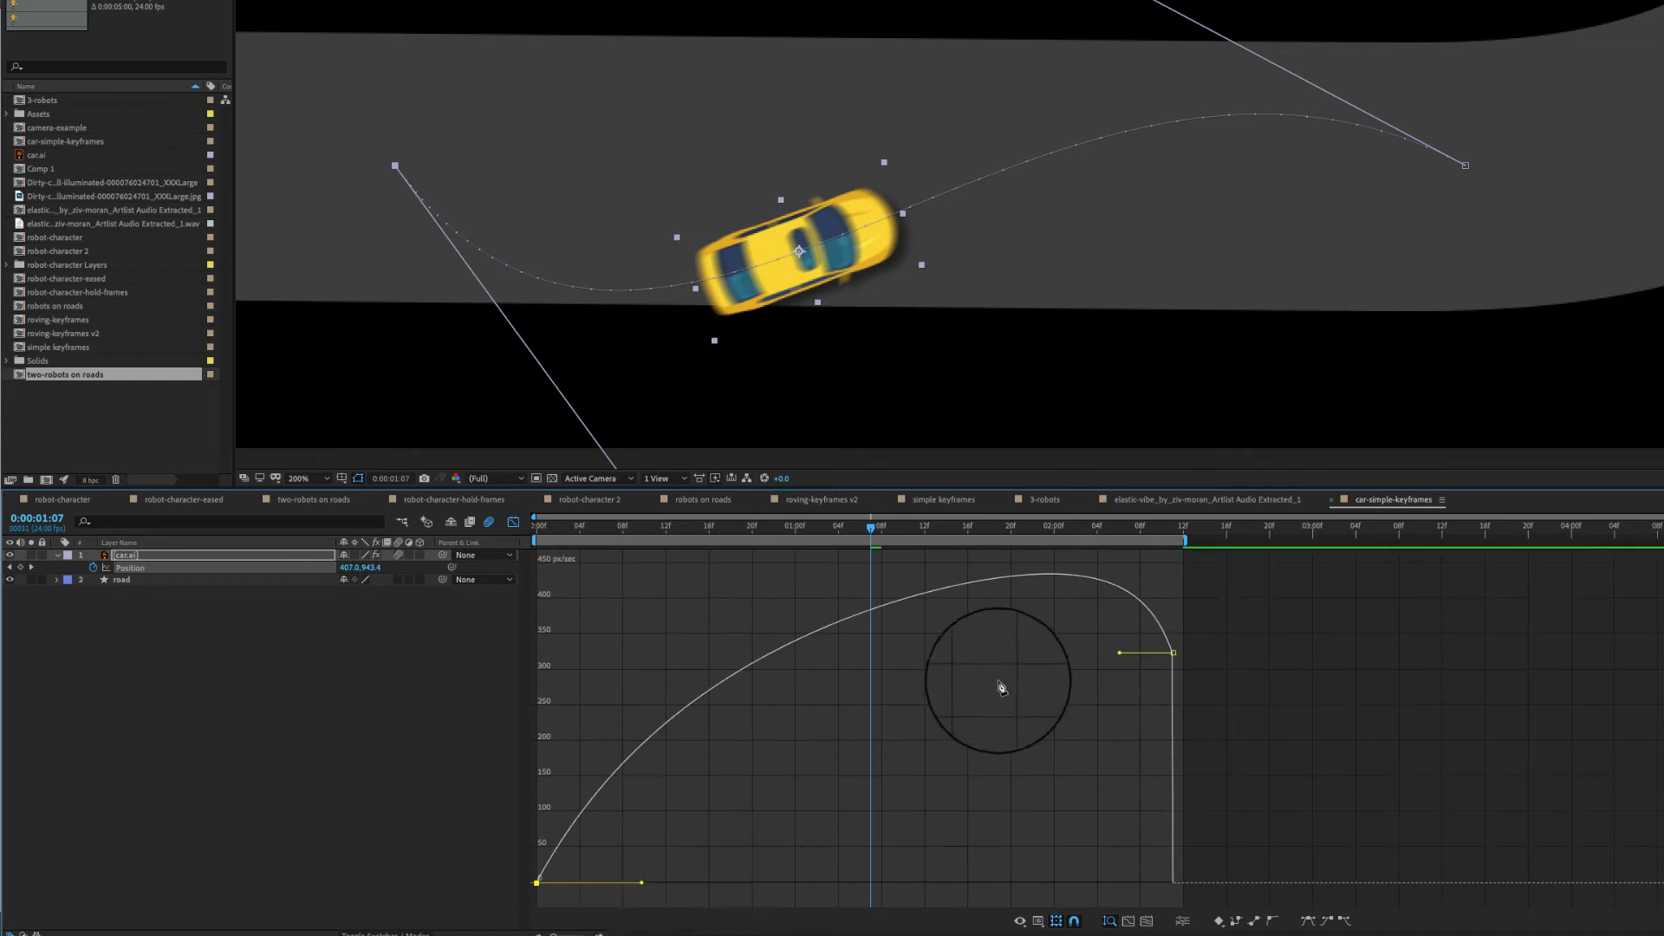
pyautogui.moveTo(1119, 656); pyautogui.dragTo(919, 883)
# Step: Scrub to 0:00:00:19 and play from the start to compare the speed peak with the dot spacing on the path
pyautogui.moveTo(741, 527); pyautogui.dragTo(741, 609)
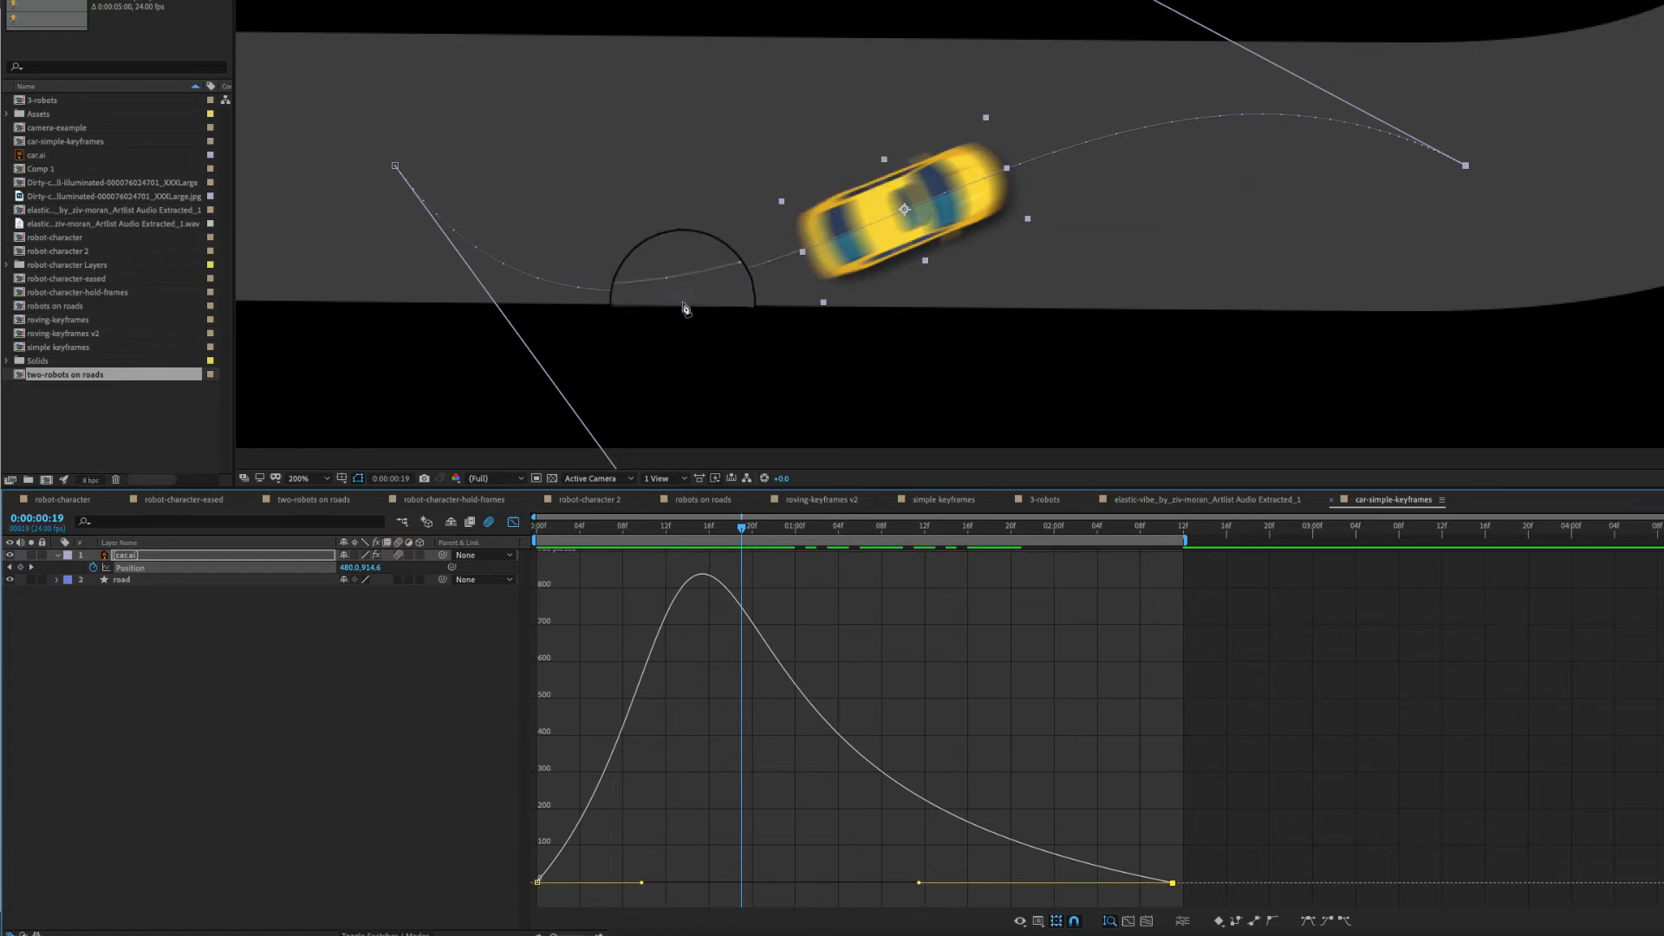
pyautogui.moveTo(788, 254); pyautogui.dragTo(1061, 168)
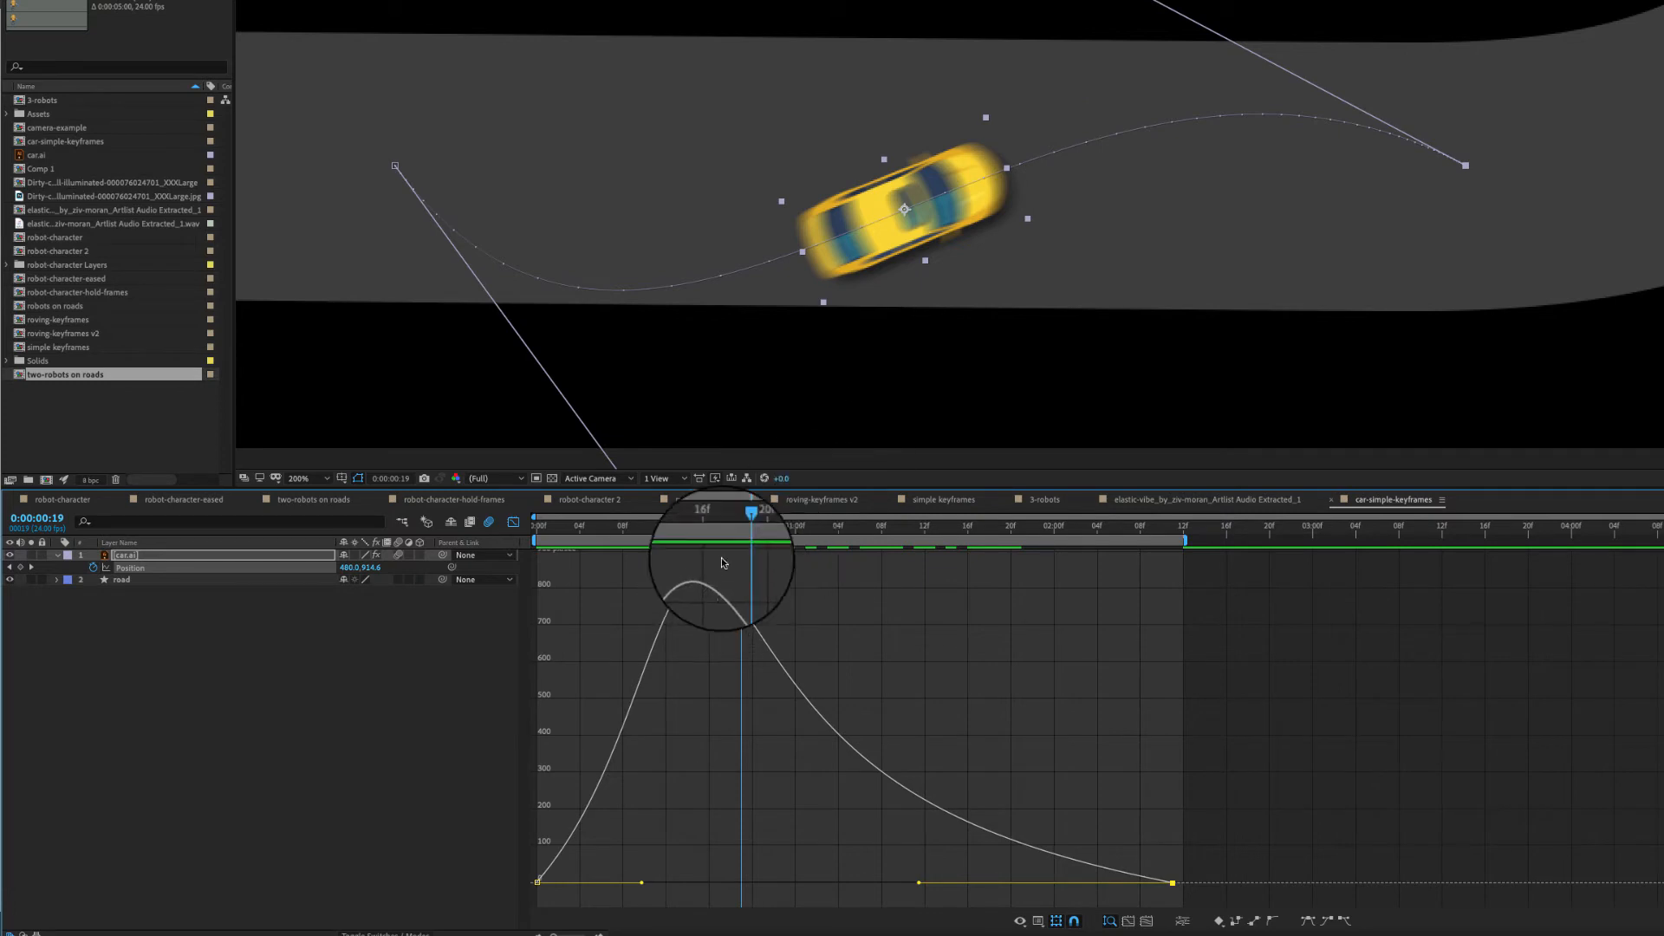
pyautogui.moveTo(741, 526); pyautogui.dragTo(495, 533)
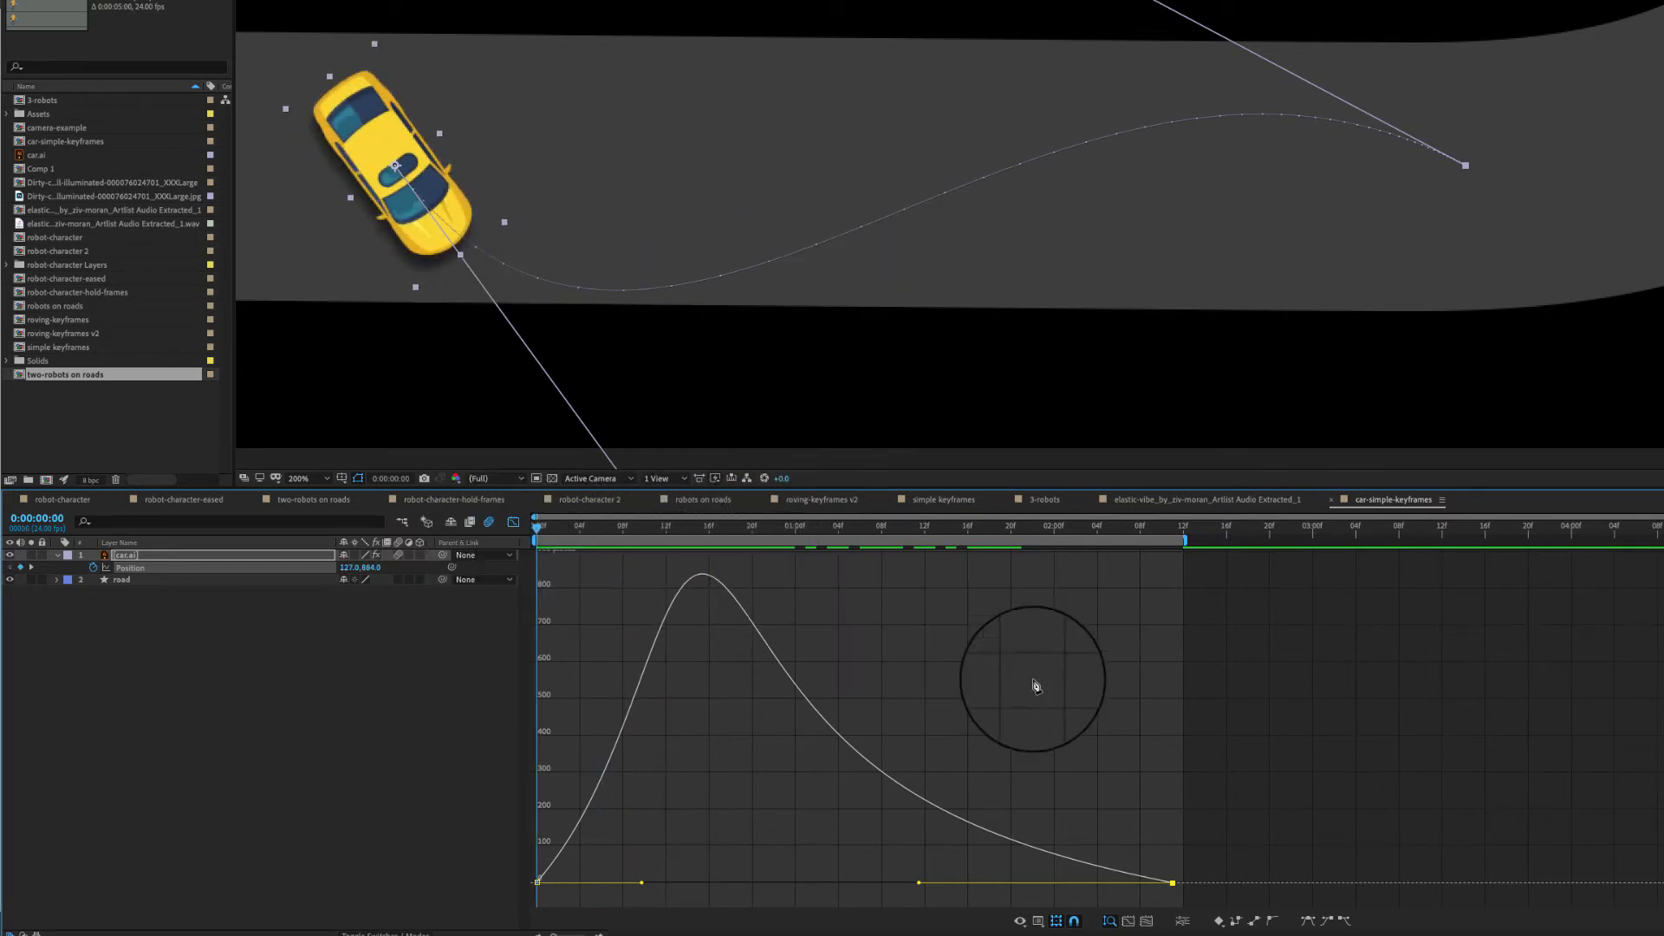
pyautogui.press('space')
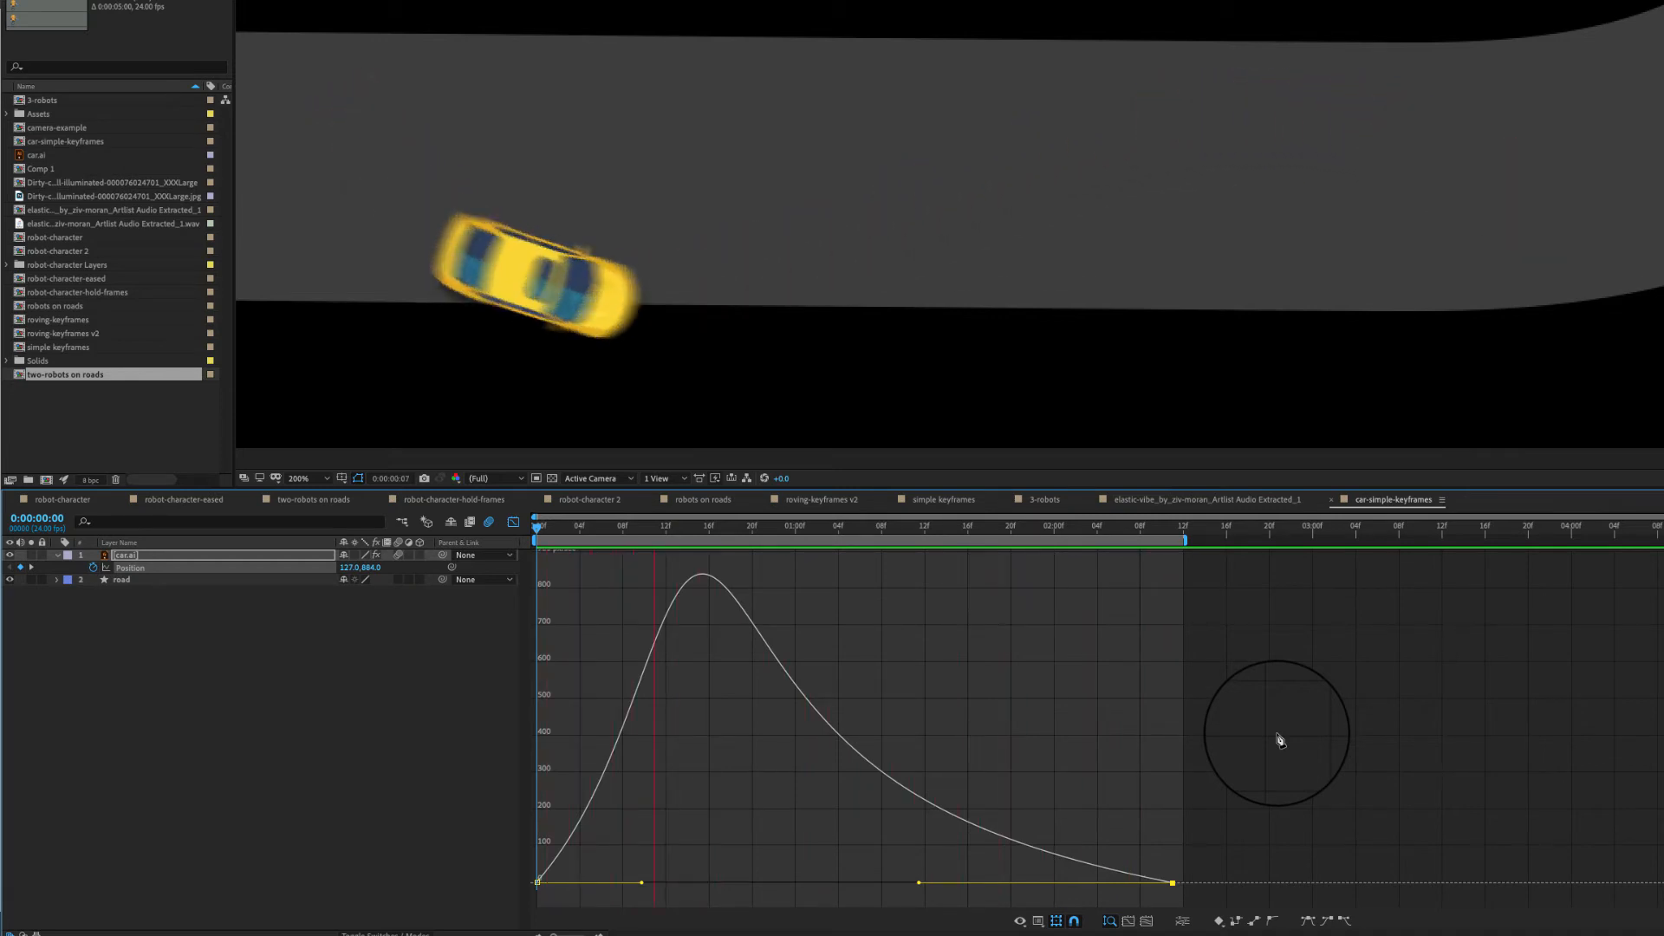
pyautogui.press('space')
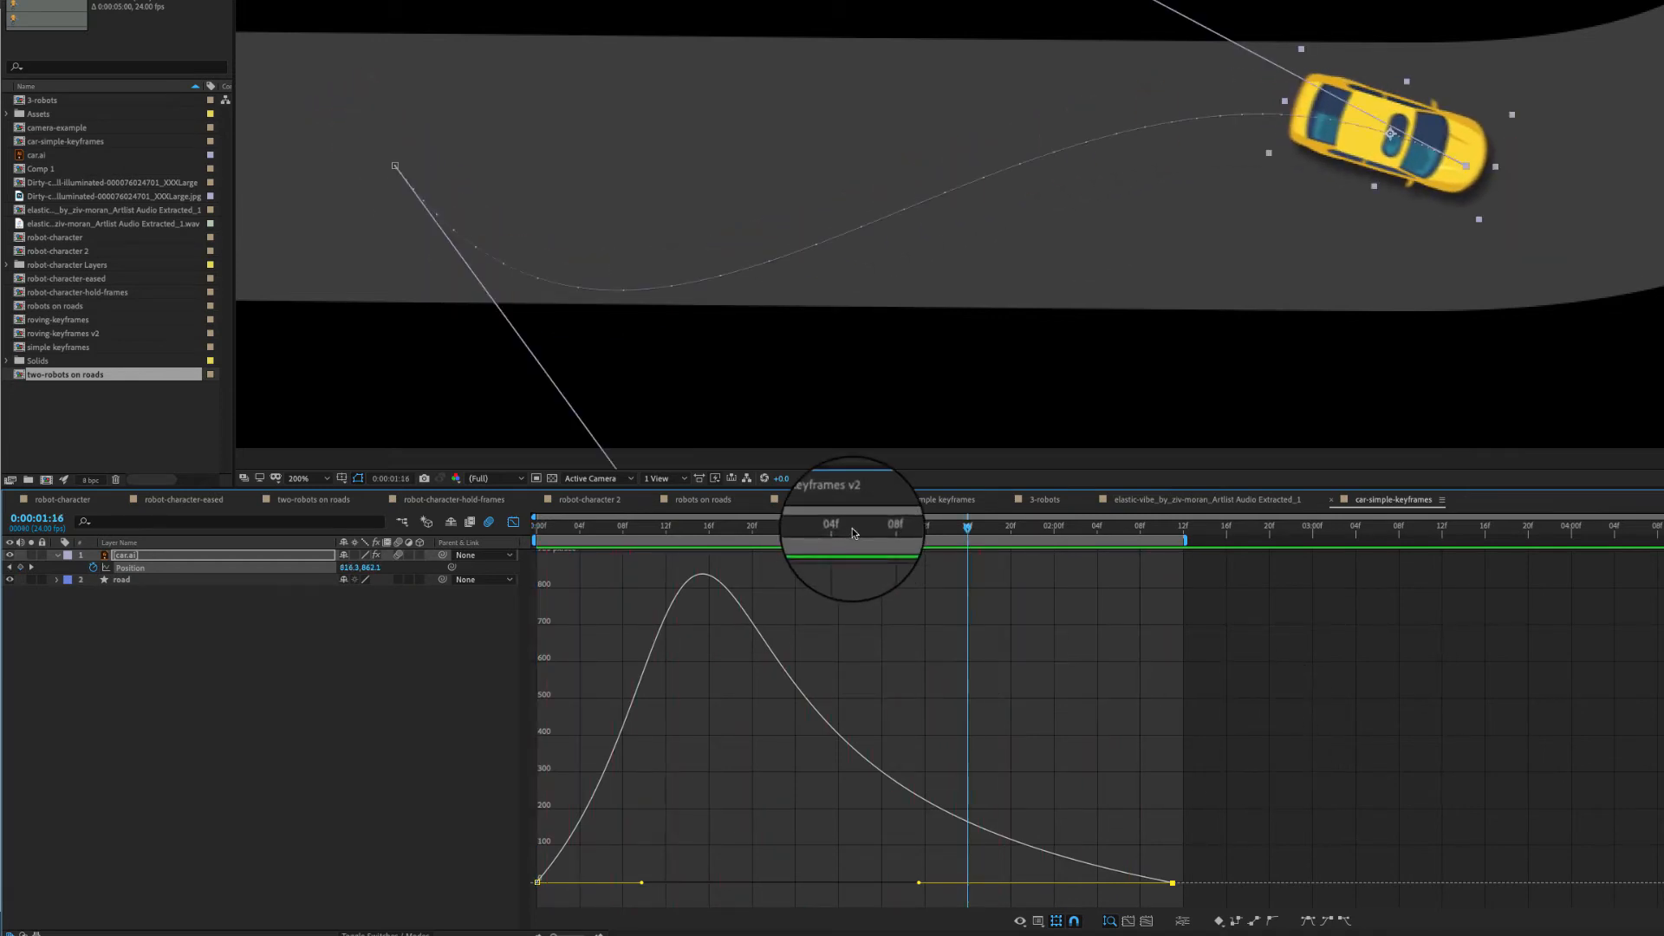
# Step: At 0:00:00:00, level the path handles of both Position keyframes so the car's motion path is a straight horizontal line
pyautogui.moveTo(851, 528); pyautogui.dragTo(539, 526)
pyautogui.moveTo(651, 394); pyautogui.dragTo(662, 314)
pyautogui.moveTo(675, 457); pyautogui.dragTo(716, 82)
pyautogui.moveTo(892, 105); pyautogui.dragTo(847, 290)
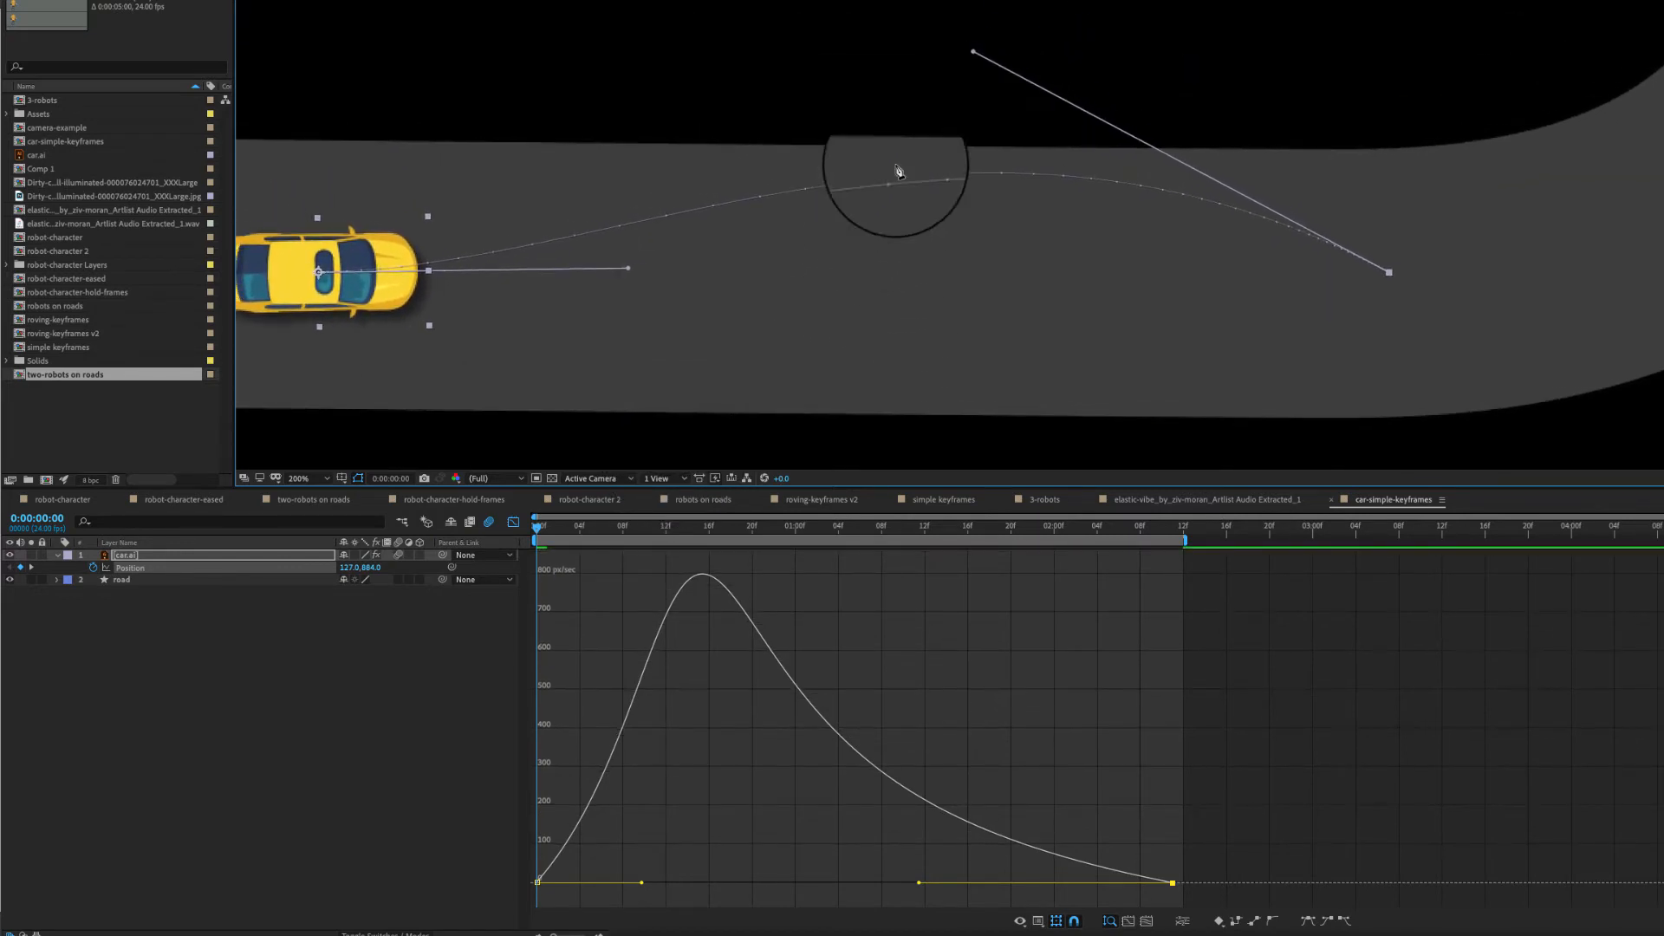
pyautogui.moveTo(972, 41); pyautogui.dragTo(1021, 320)
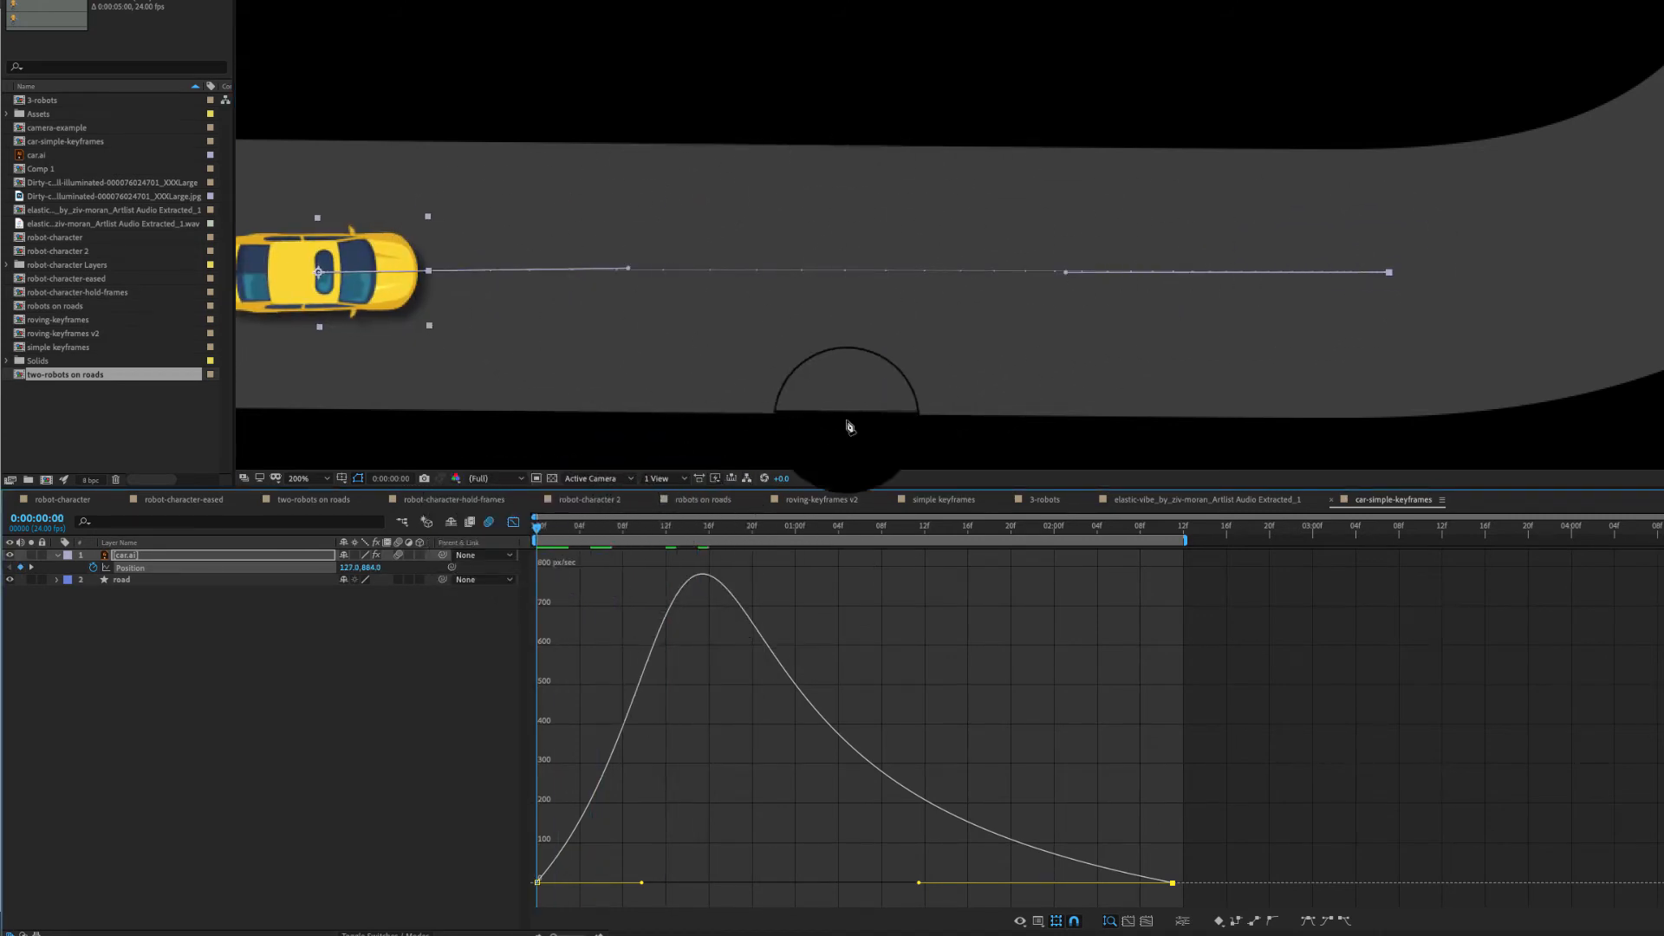
# Step: Play the straight-path animation twice from the start to examine the easing, and return to 0:00:00:00
pyautogui.press('space')
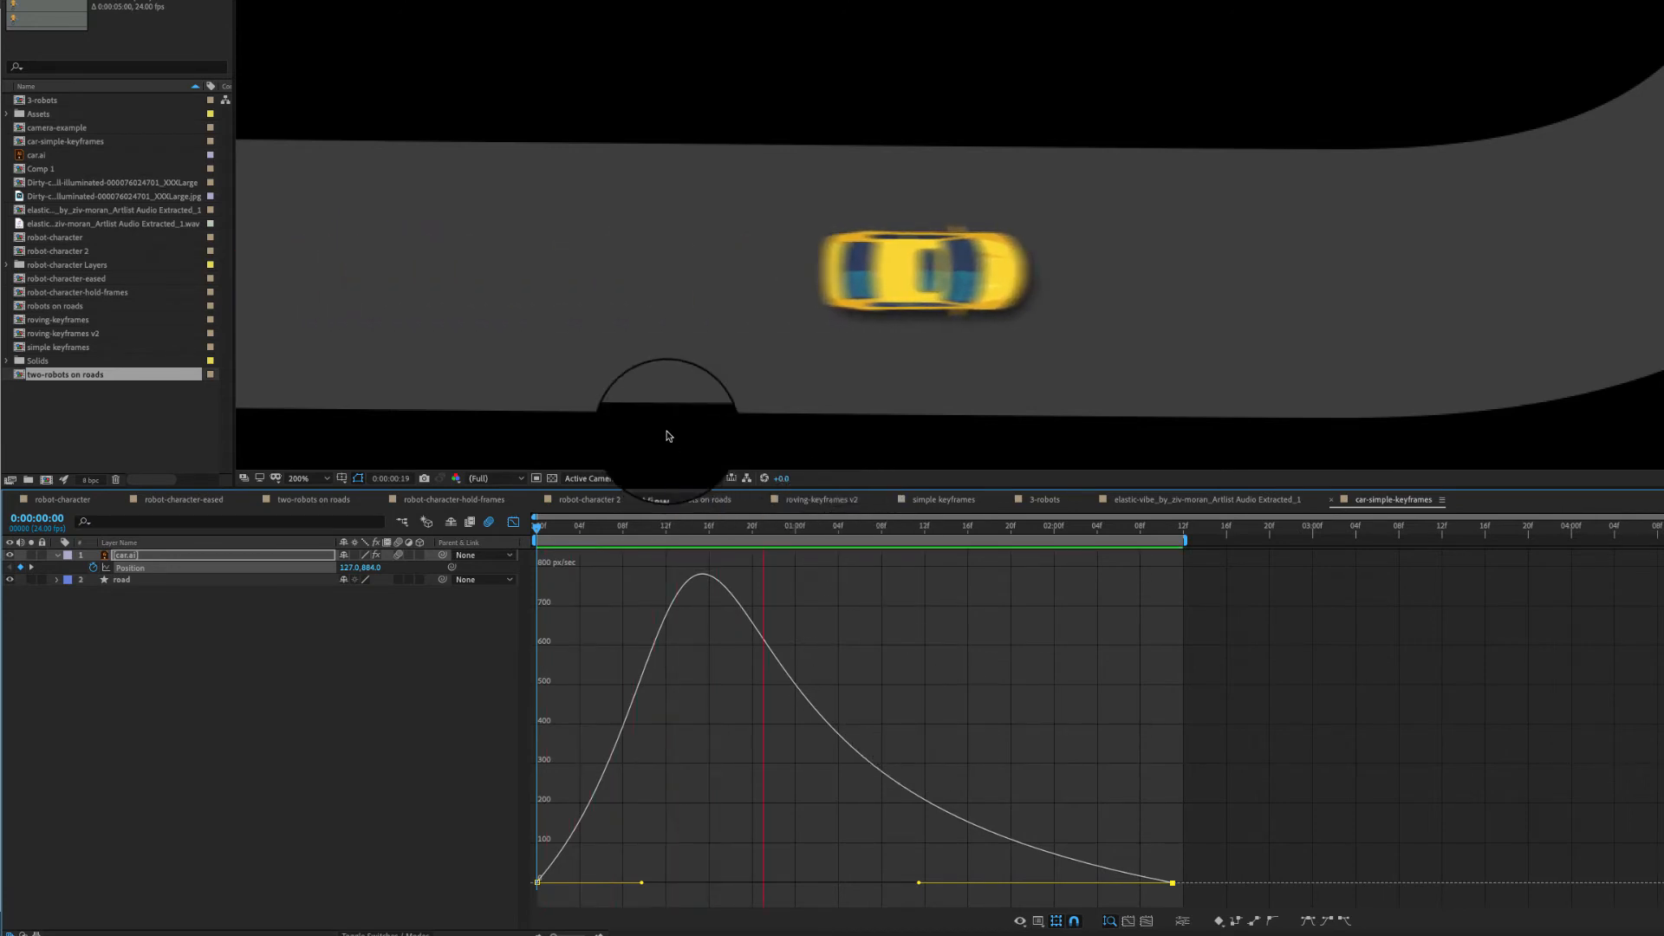
pyautogui.press('space')
pyautogui.moveTo(749, 529); pyautogui.dragTo(478, 529)
pyautogui.press('space')
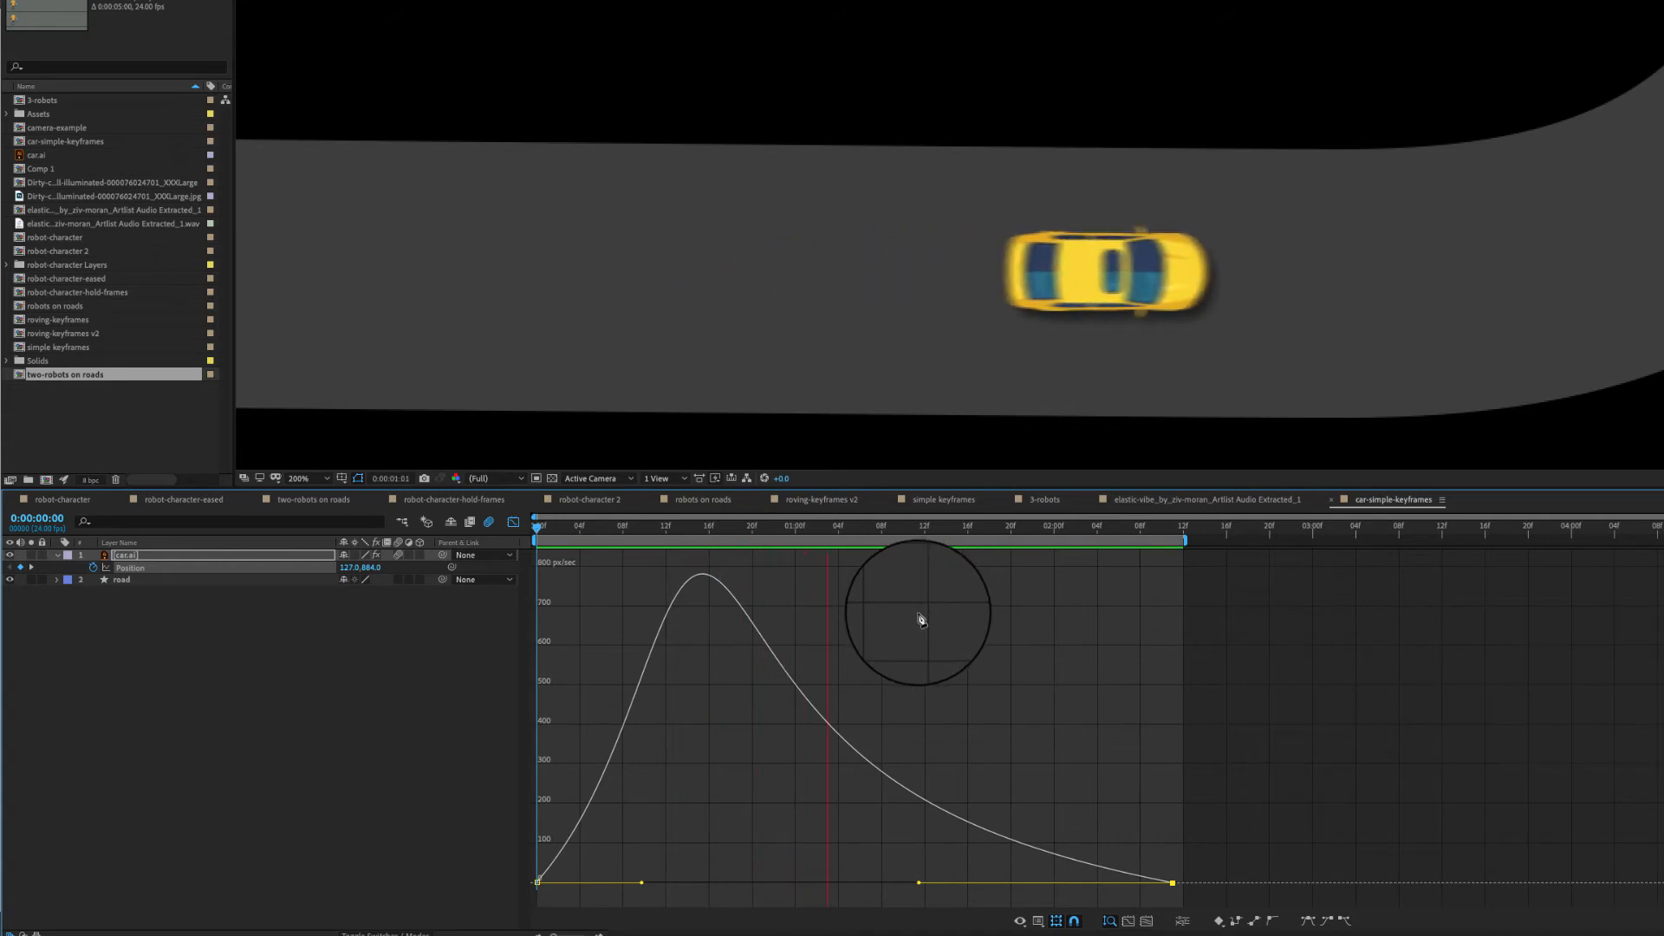
pyautogui.press('space')
pyautogui.moveTo(955, 528); pyautogui.dragTo(537, 527)
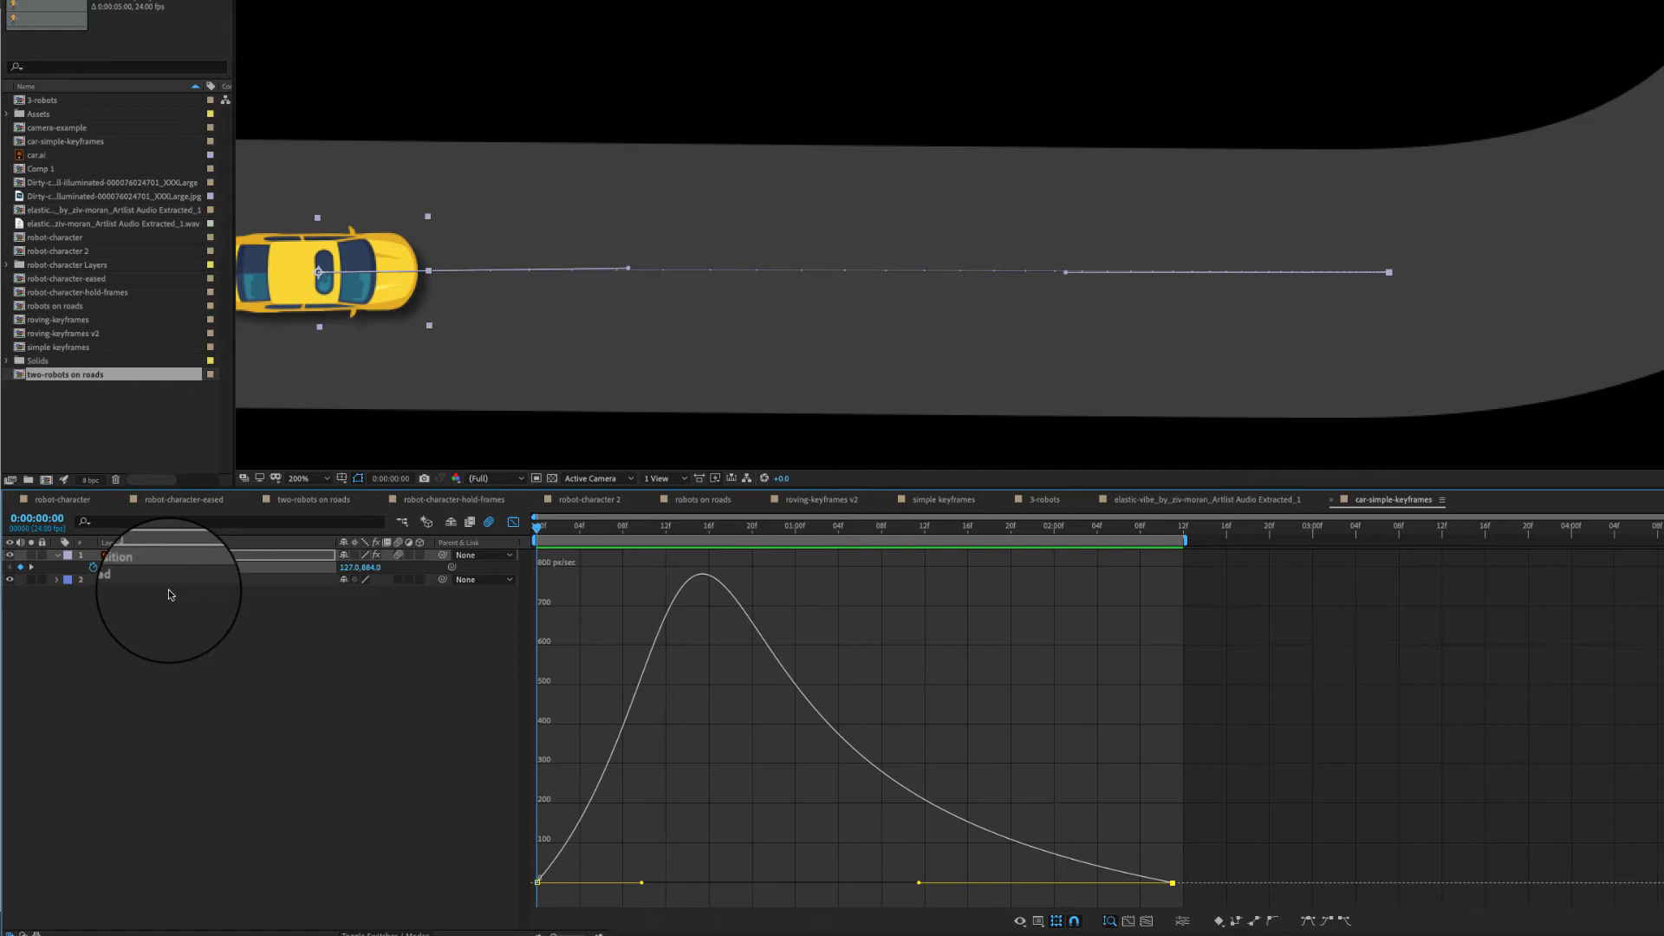
# Step: Zoom the composition out to 100%, show the car's Scale alongside Position, and return the timeline to the layer bar view
pyautogui.press(',')
pyautogui.hotkey('shift', 's')
pyautogui.click(513, 523)
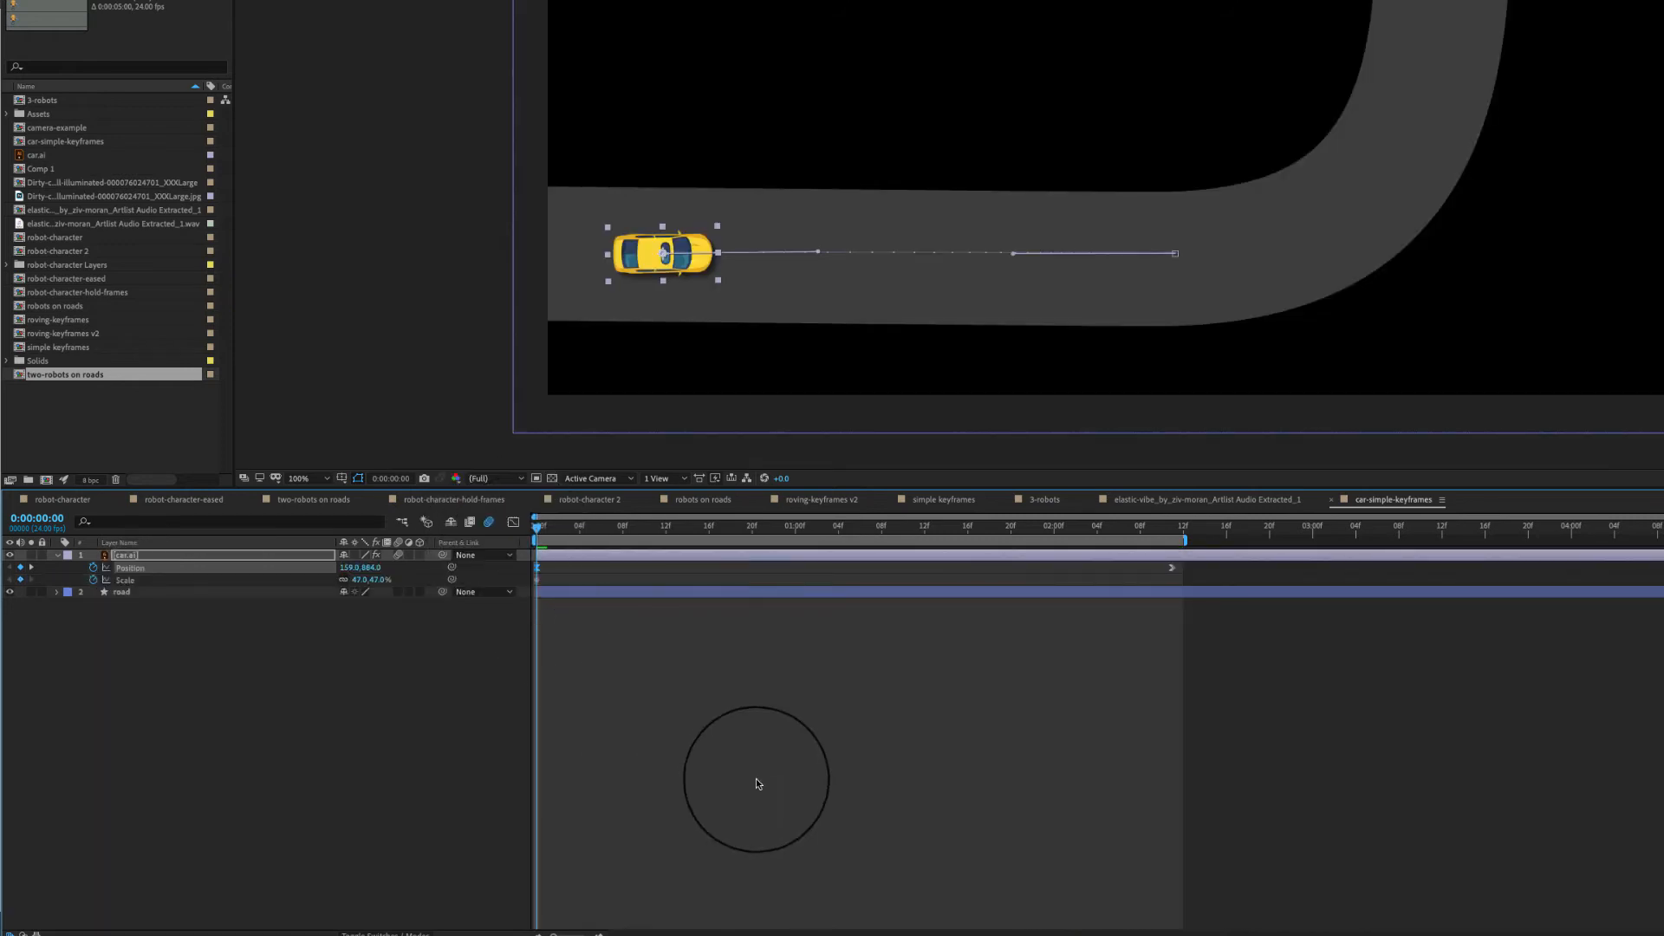
pyautogui.click(564, 626)
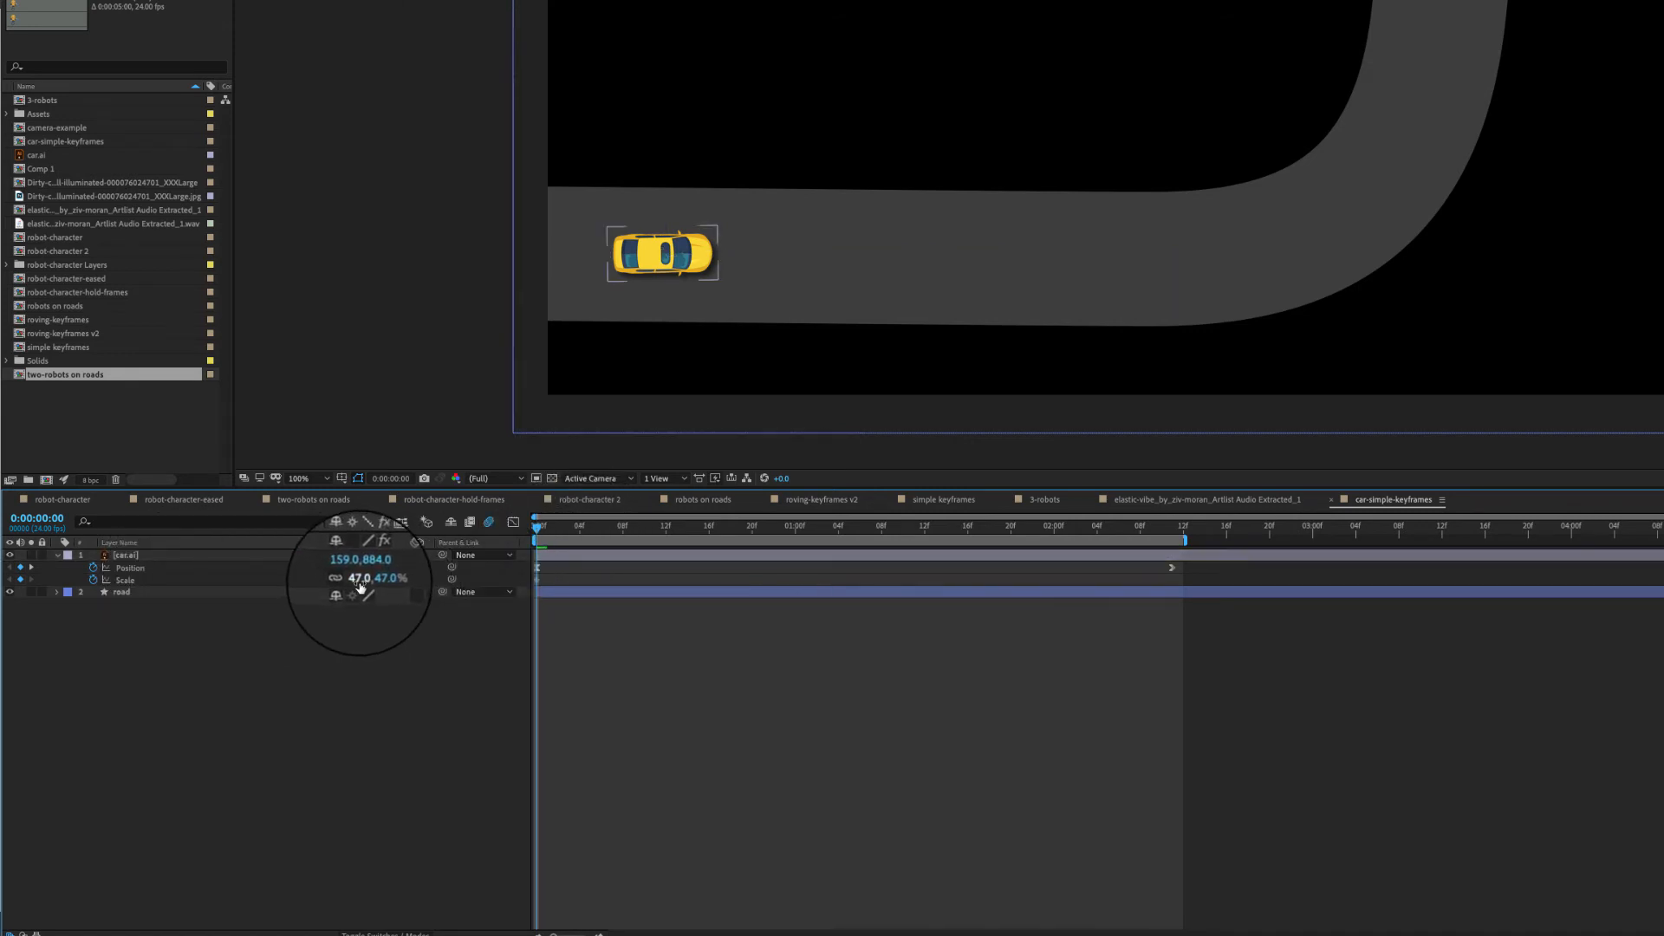
# Step: Animate the car's Scale from 171% at 0:00:00:00 to 38% at 0:00:00:13, and shift the second keyframe to about 0:00:01:06
pyautogui.moveTo(359, 583); pyautogui.dragTo(450, 584)
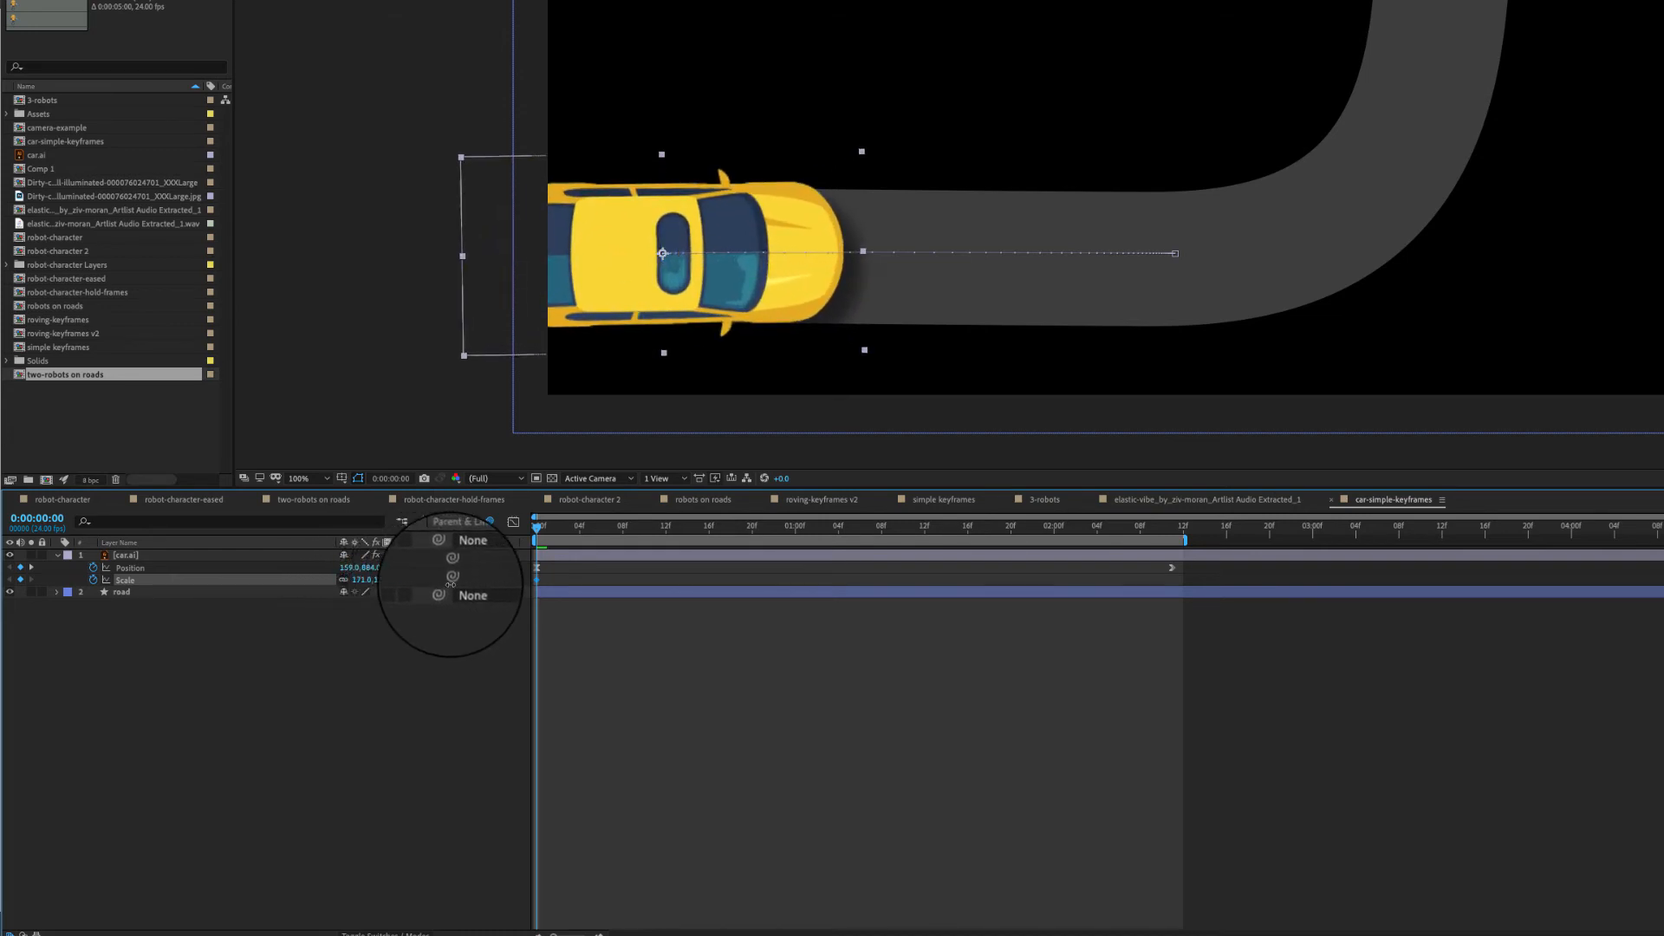
pyautogui.moveTo(609, 527); pyautogui.dragTo(677, 530)
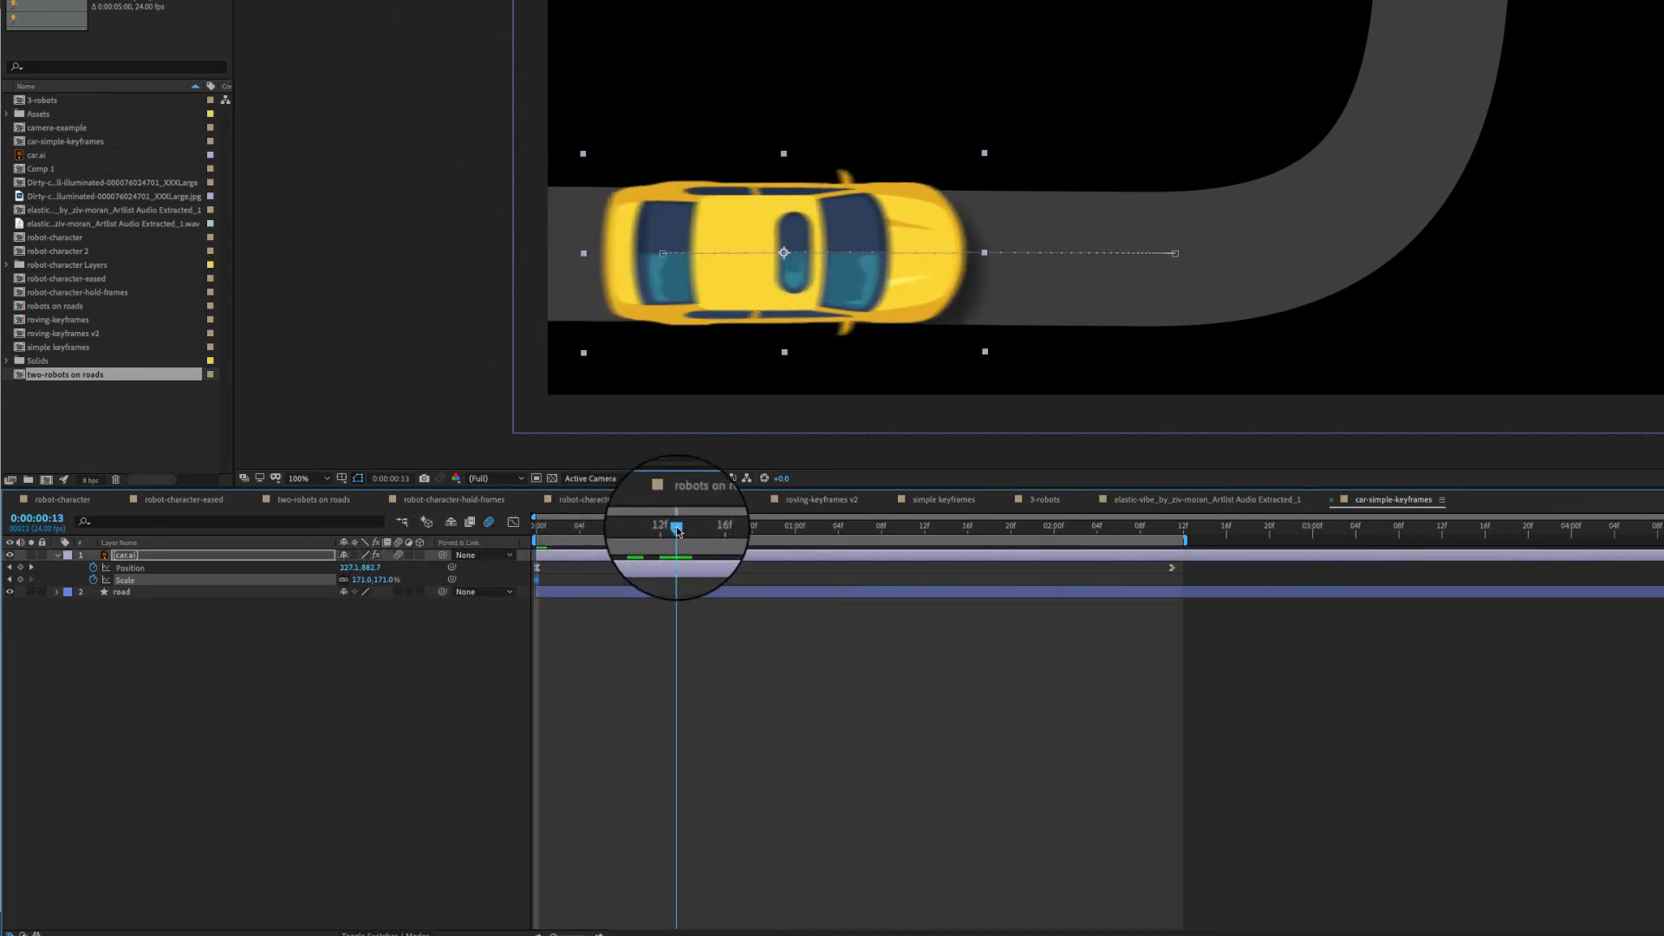
pyautogui.moveTo(360, 586); pyautogui.dragTo(281, 587)
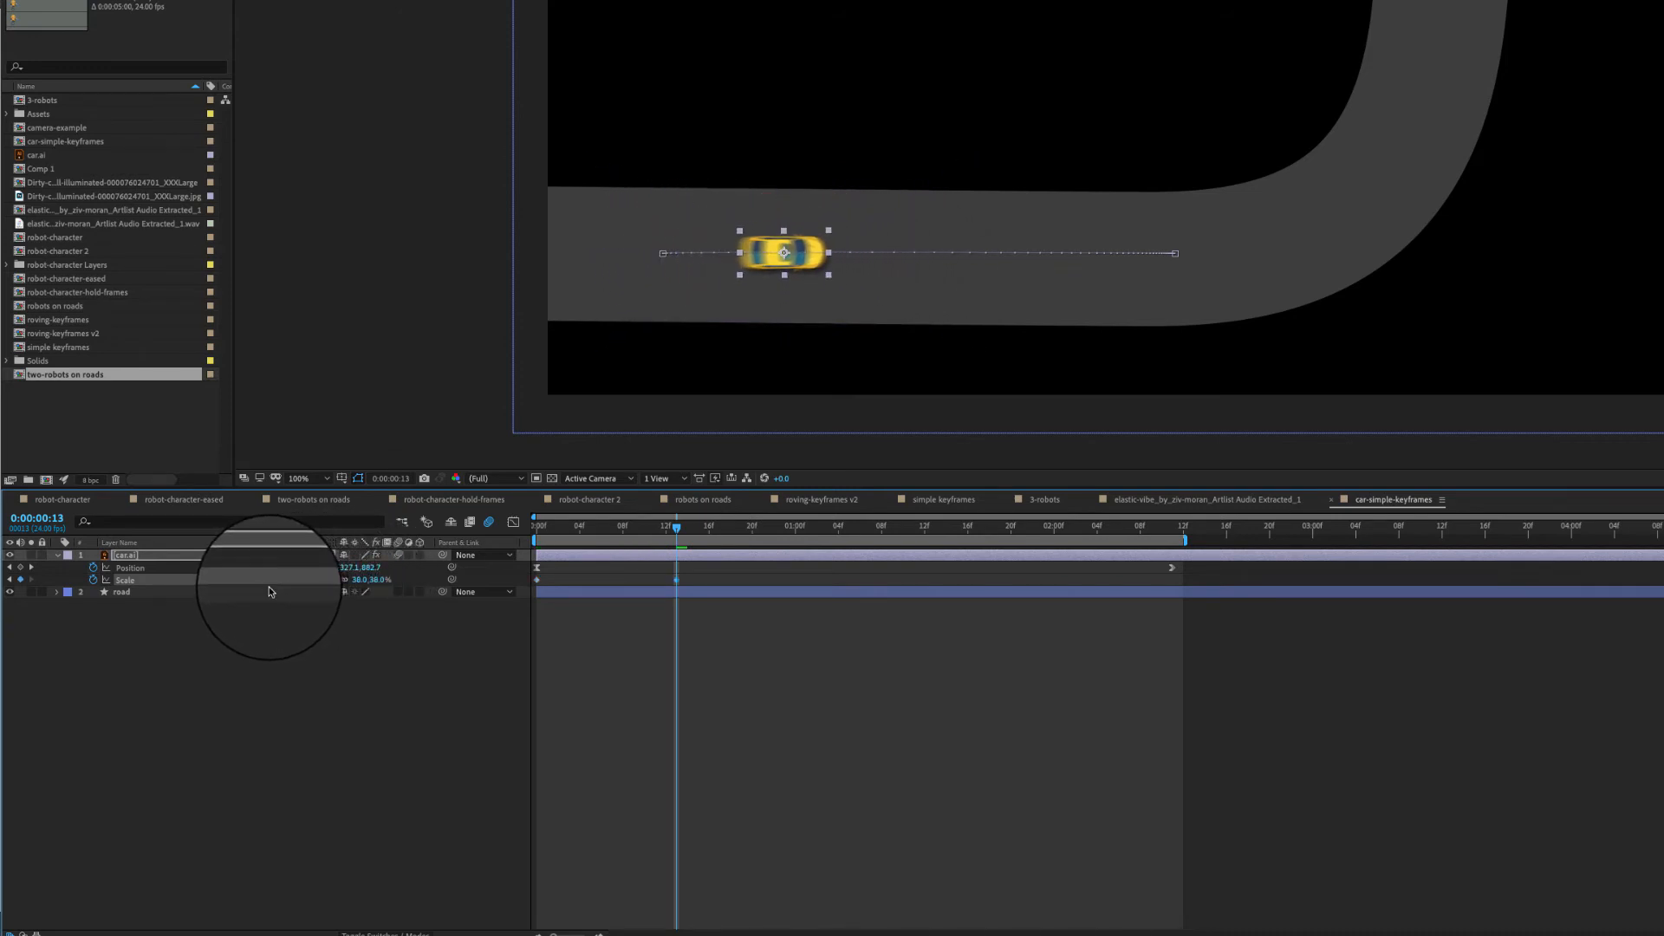
pyautogui.moveTo(676, 579); pyautogui.dragTo(550, 554)
pyautogui.click(859, 527)
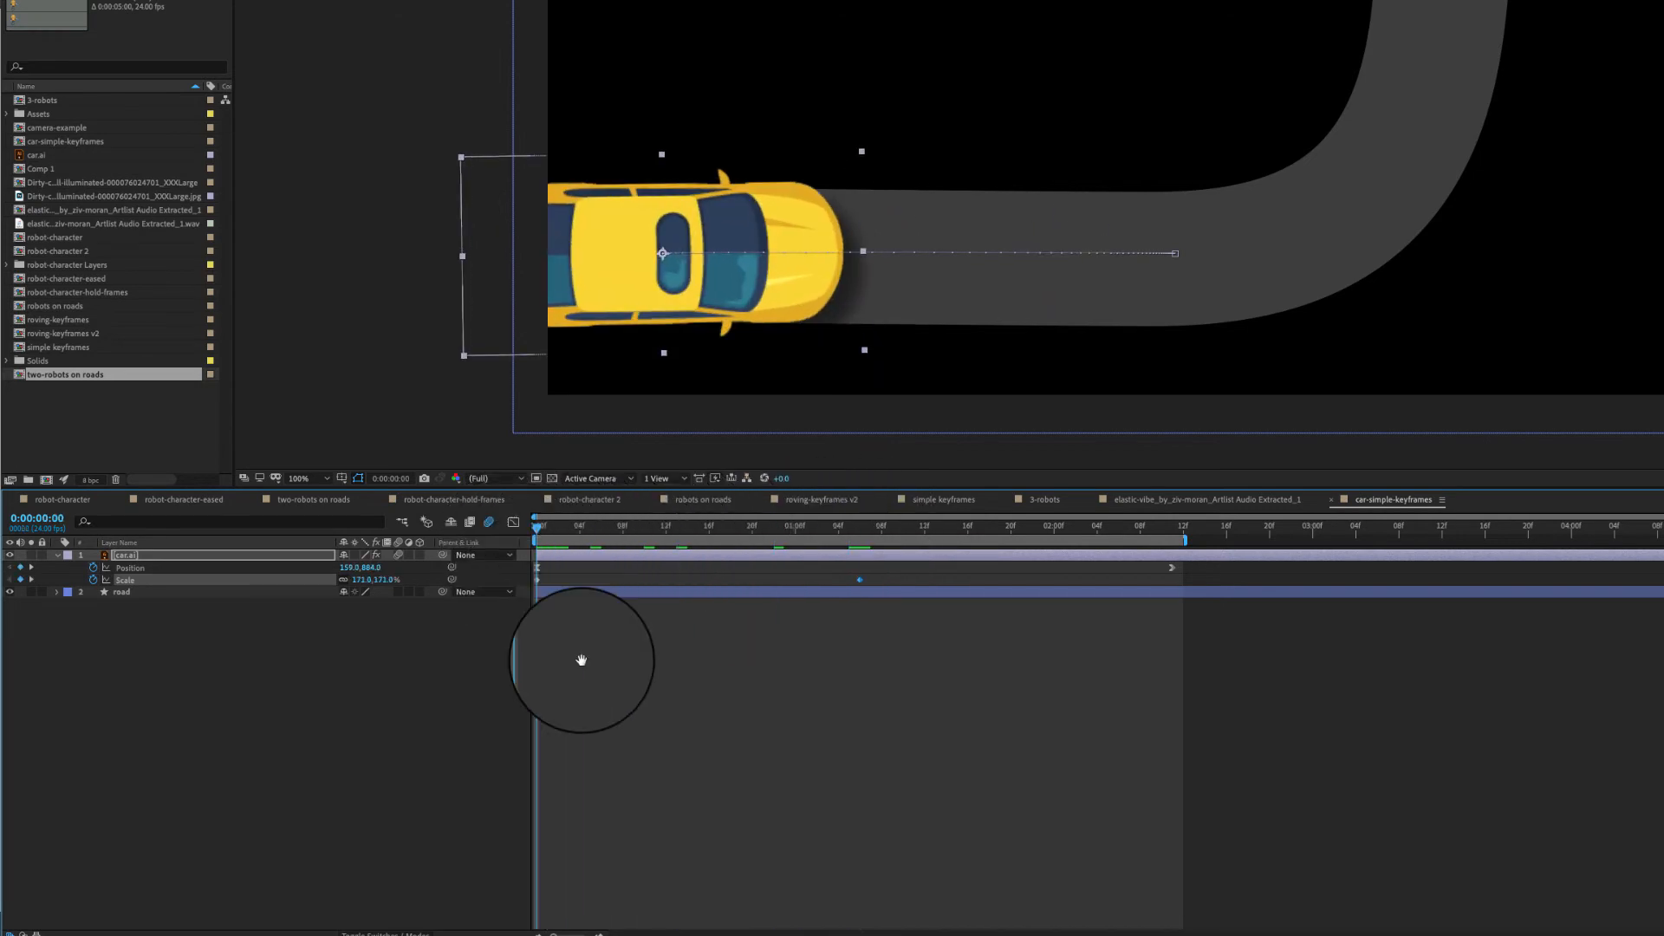
# Step: Play the combined Position and Scale animation once, and show its curves in the graph editor with the time back at 0:00:00:00
pyautogui.press('space')
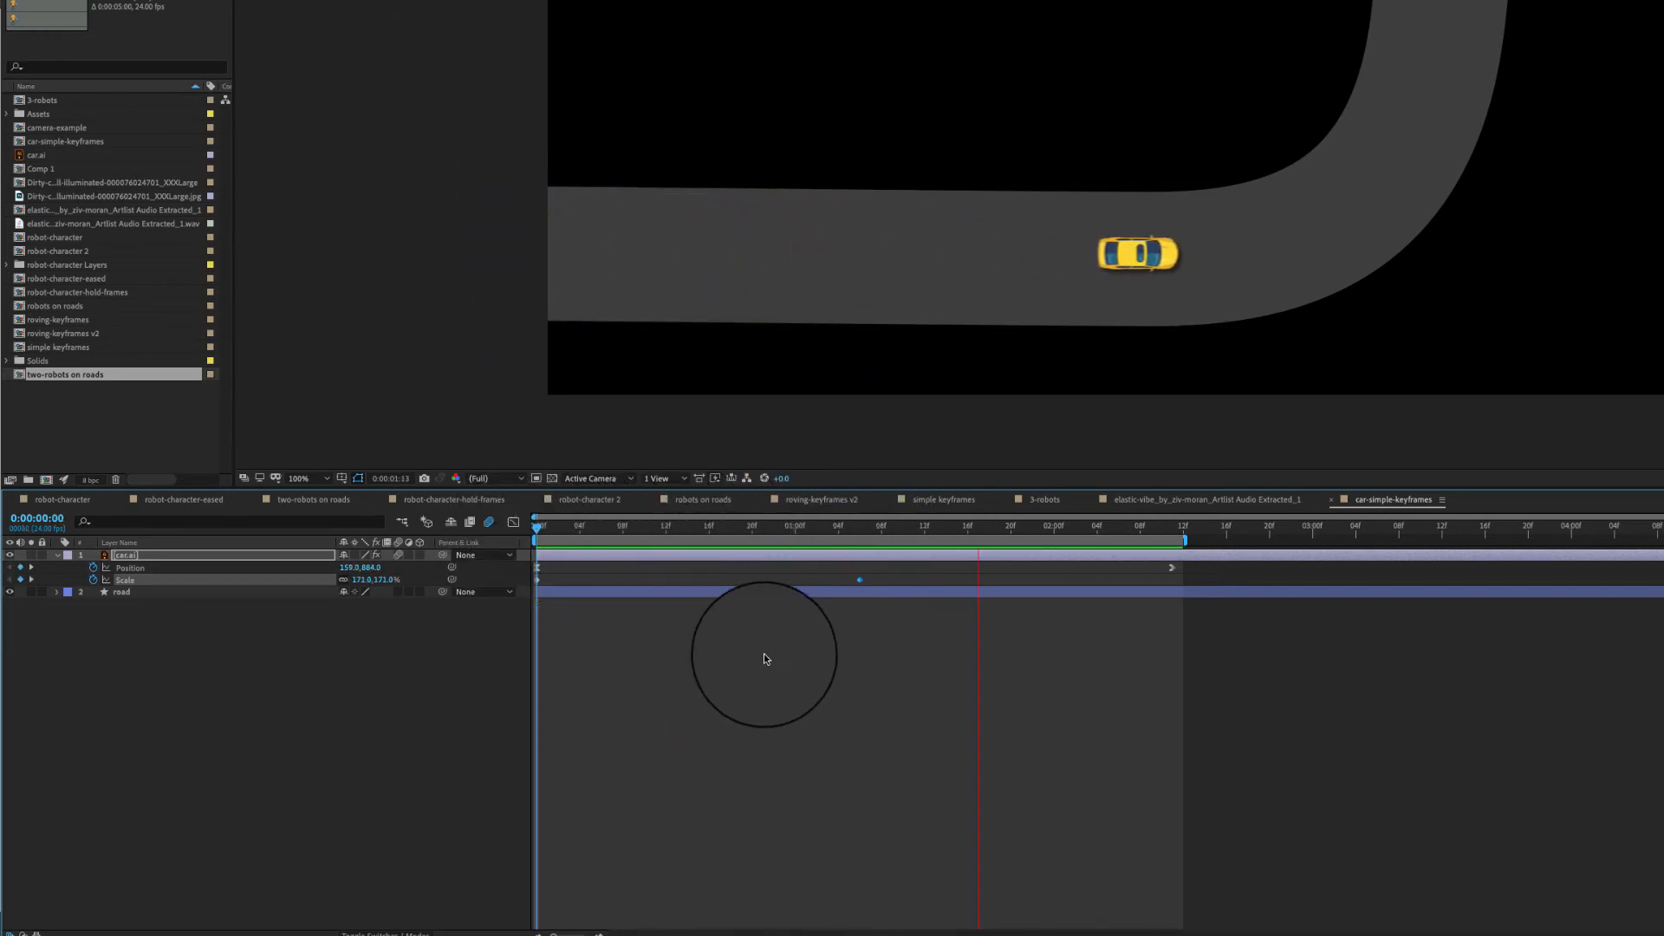
pyautogui.press('space')
pyautogui.click(508, 520)
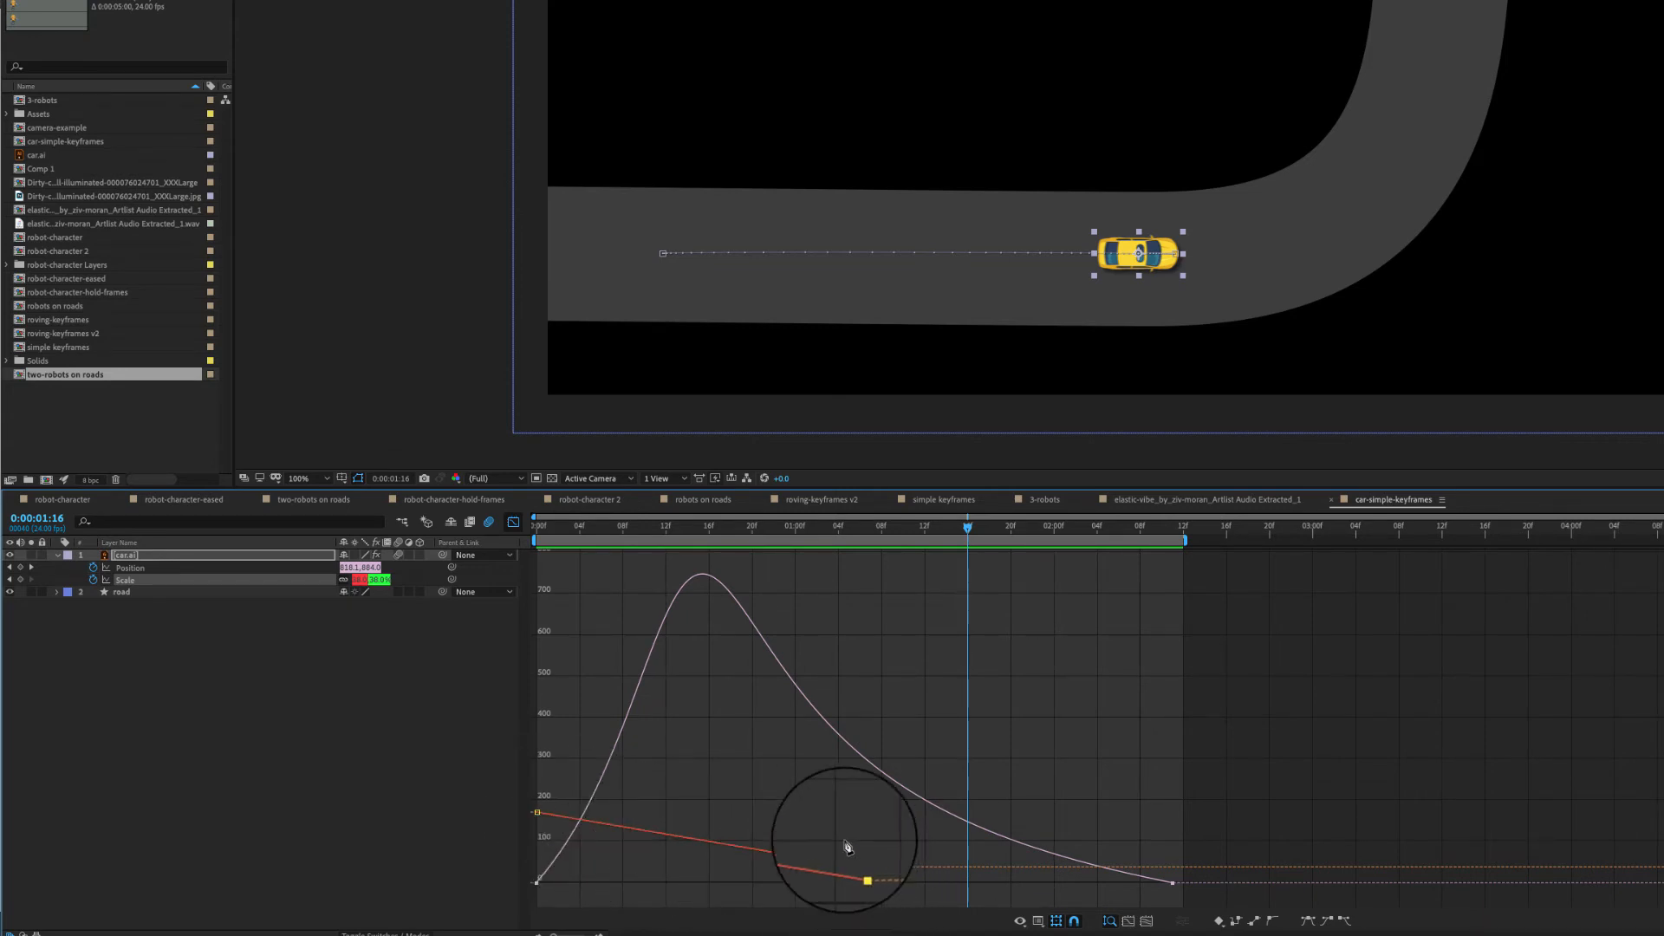
pyautogui.moveTo(839, 533); pyautogui.dragTo(505, 535)
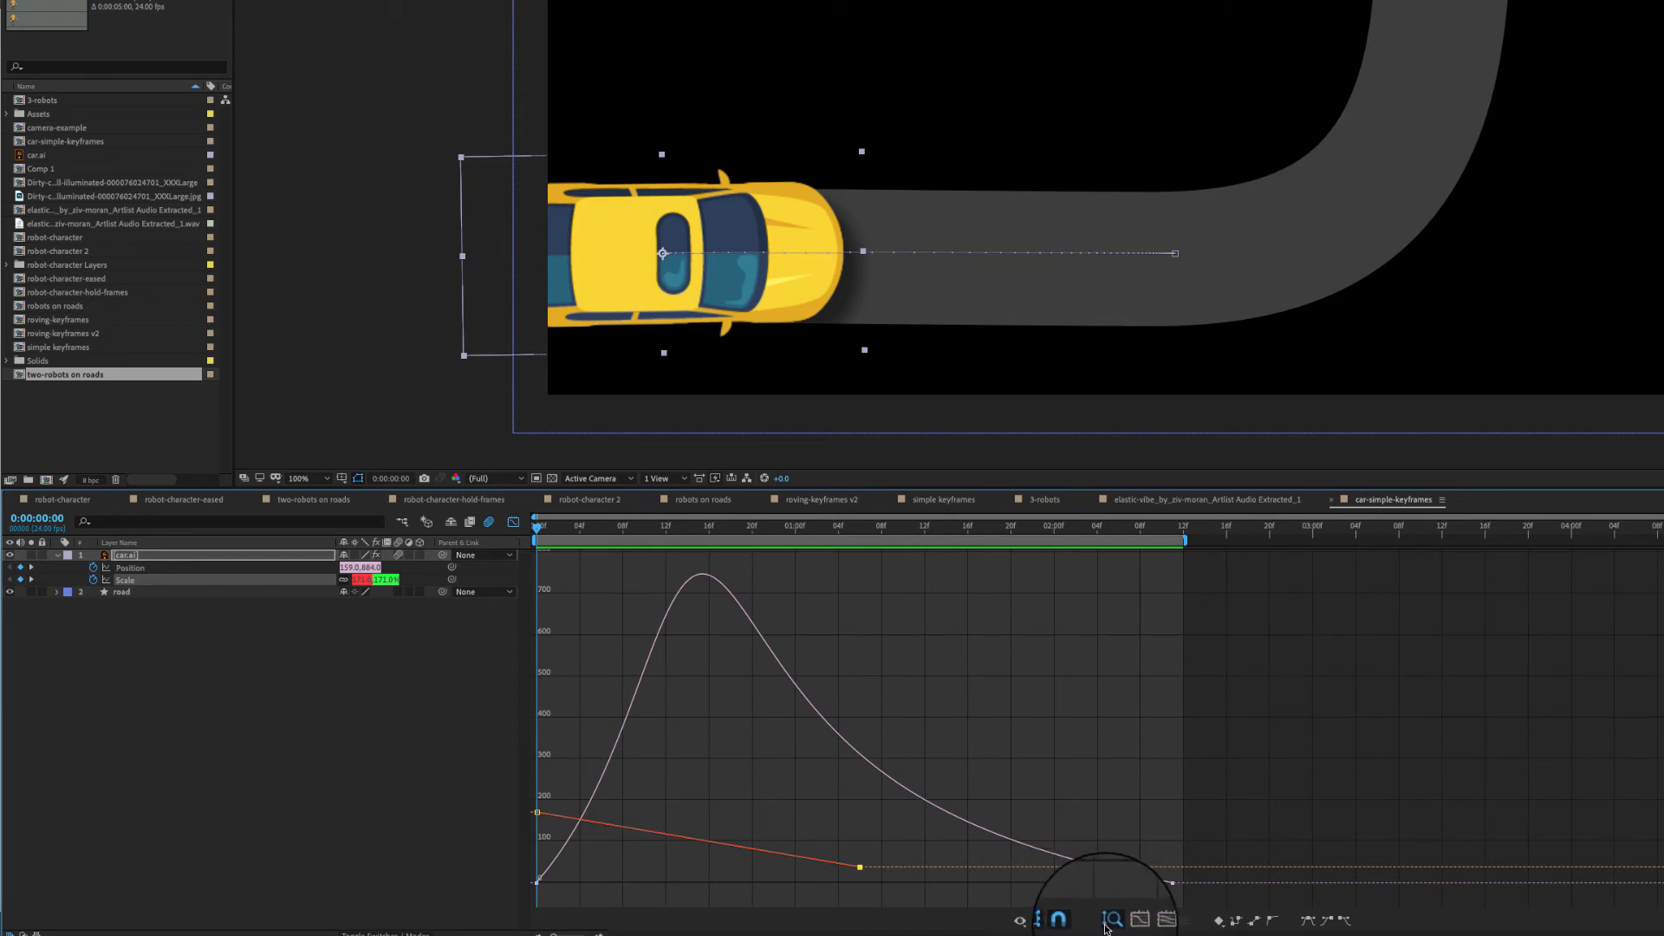
# Step: Switch to the speed graph and ease the Scale into its second keyframe with a longer, nearly zero-speed incoming handle
pyautogui.click(1049, 924)
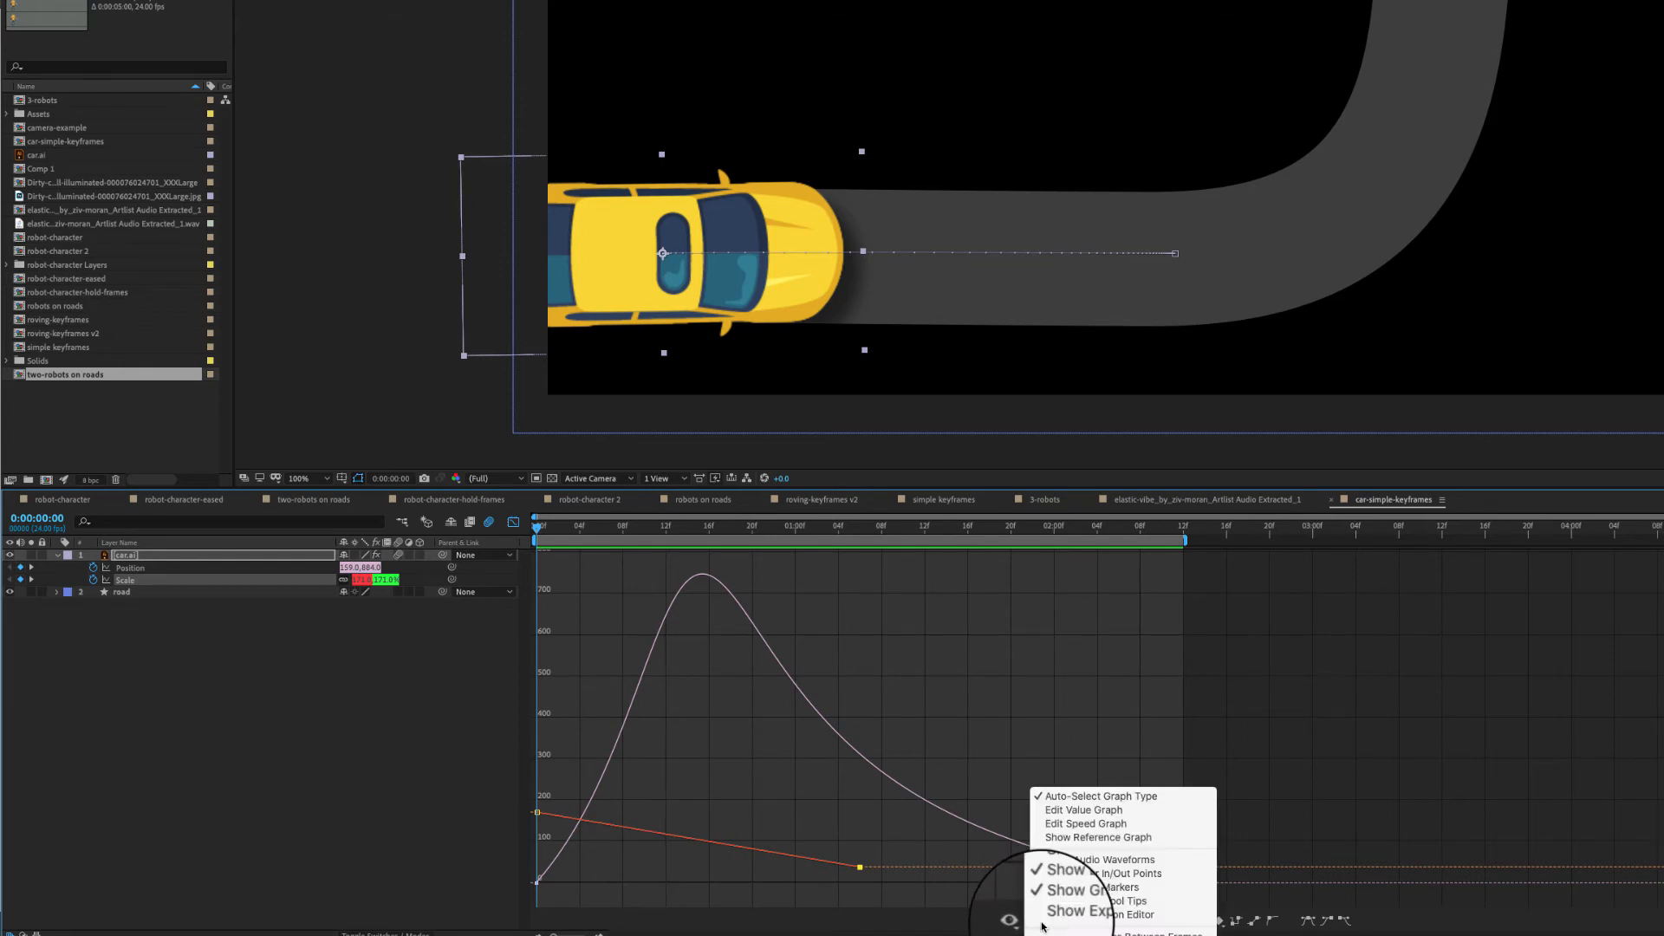
pyautogui.click(1060, 825)
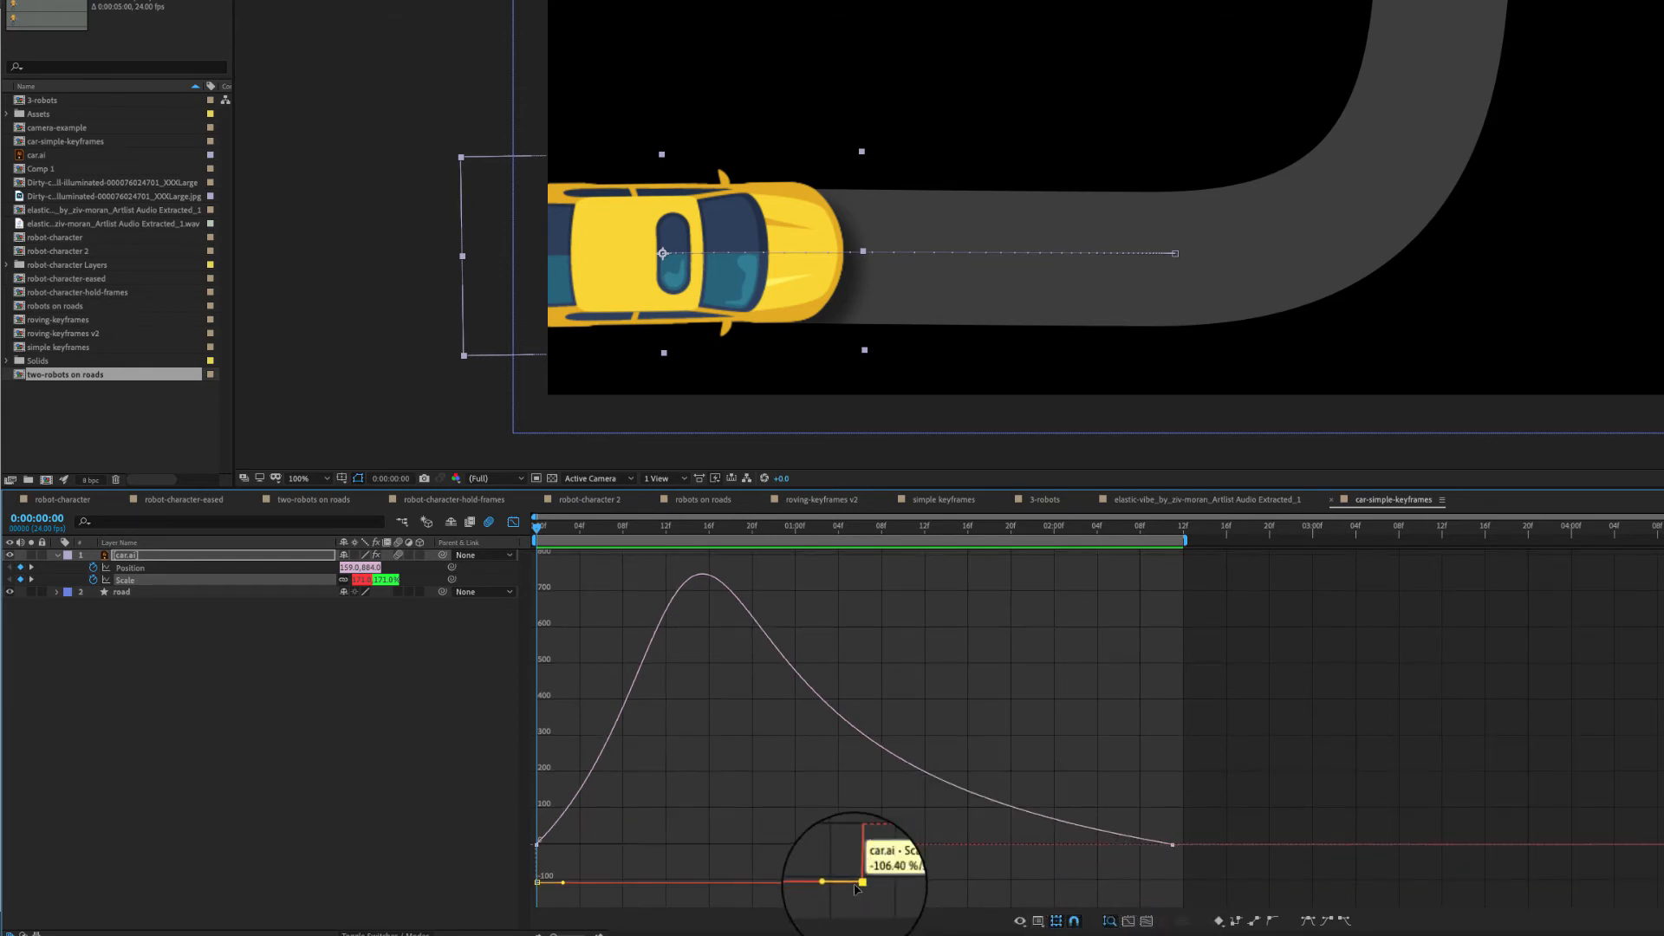
pyautogui.moveTo(833, 884); pyautogui.dragTo(698, 843)
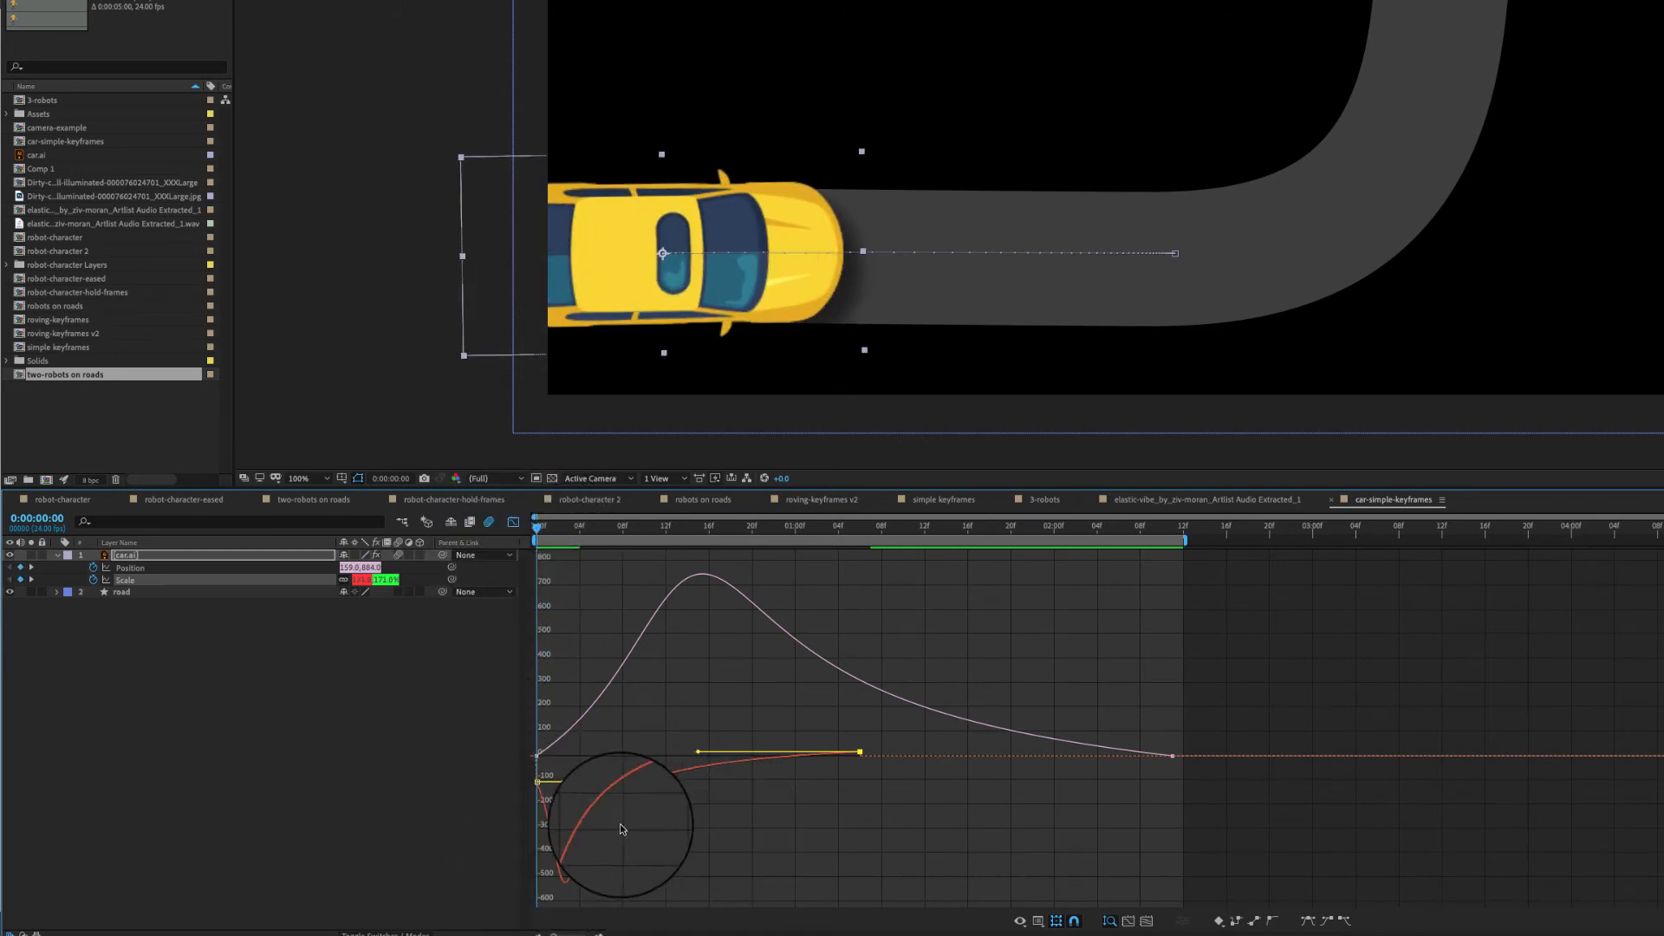
# Step: Play and scrub the eased Scale animation to compare its speed curve with the car's Position speed
pyautogui.press('space')
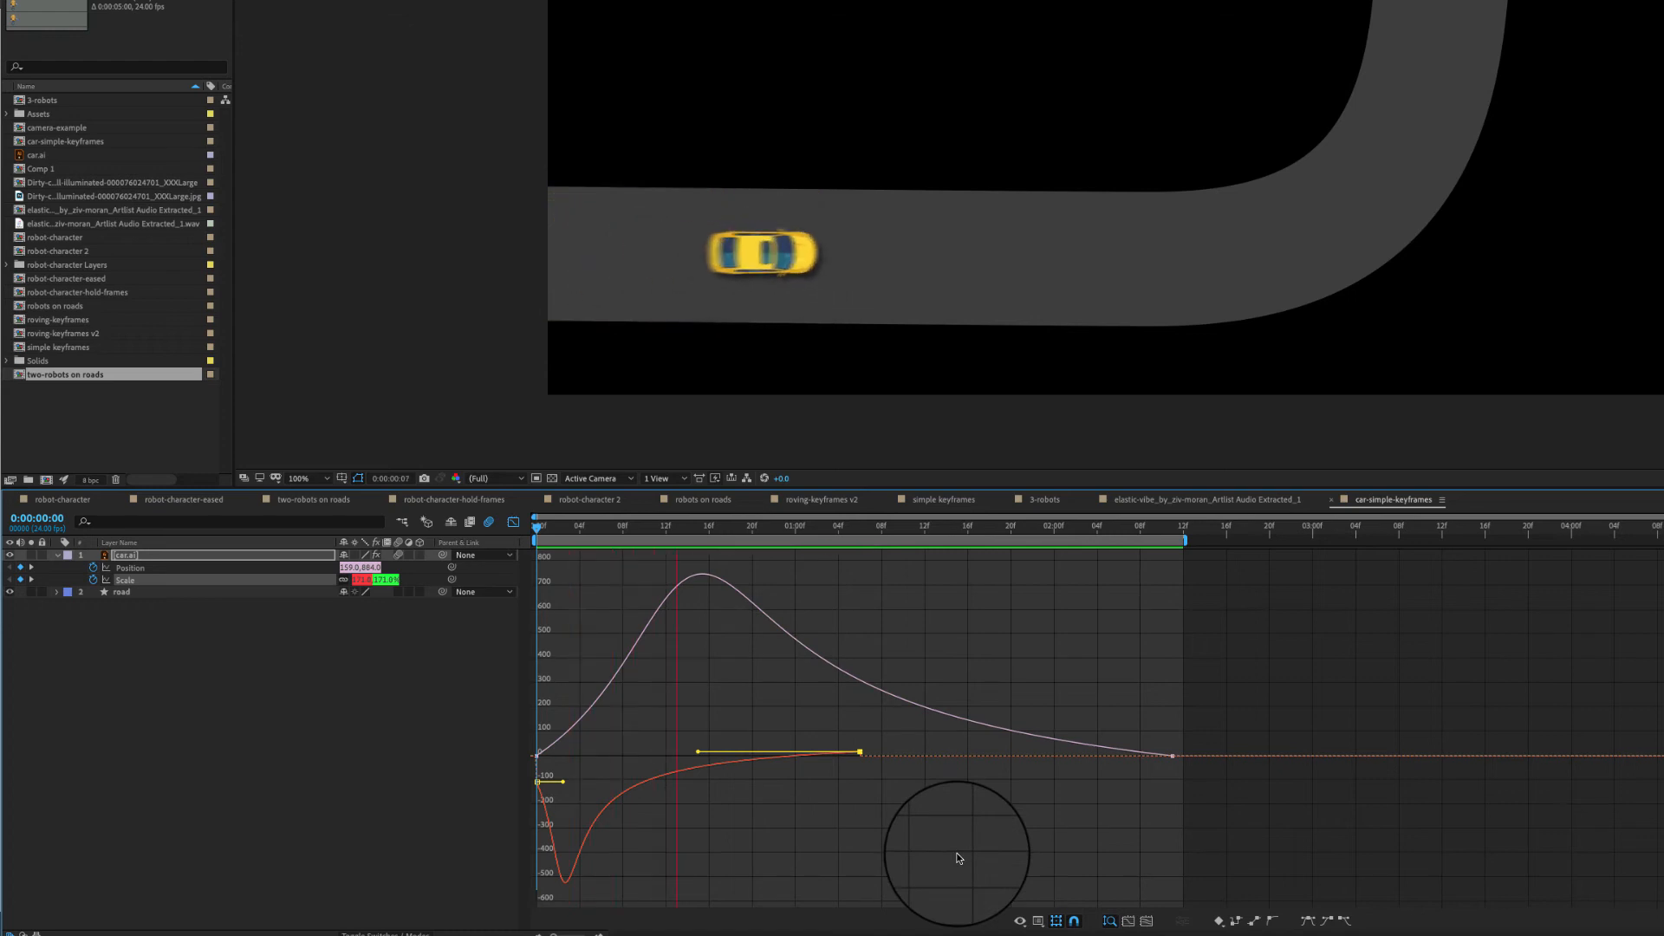
pyautogui.press('space')
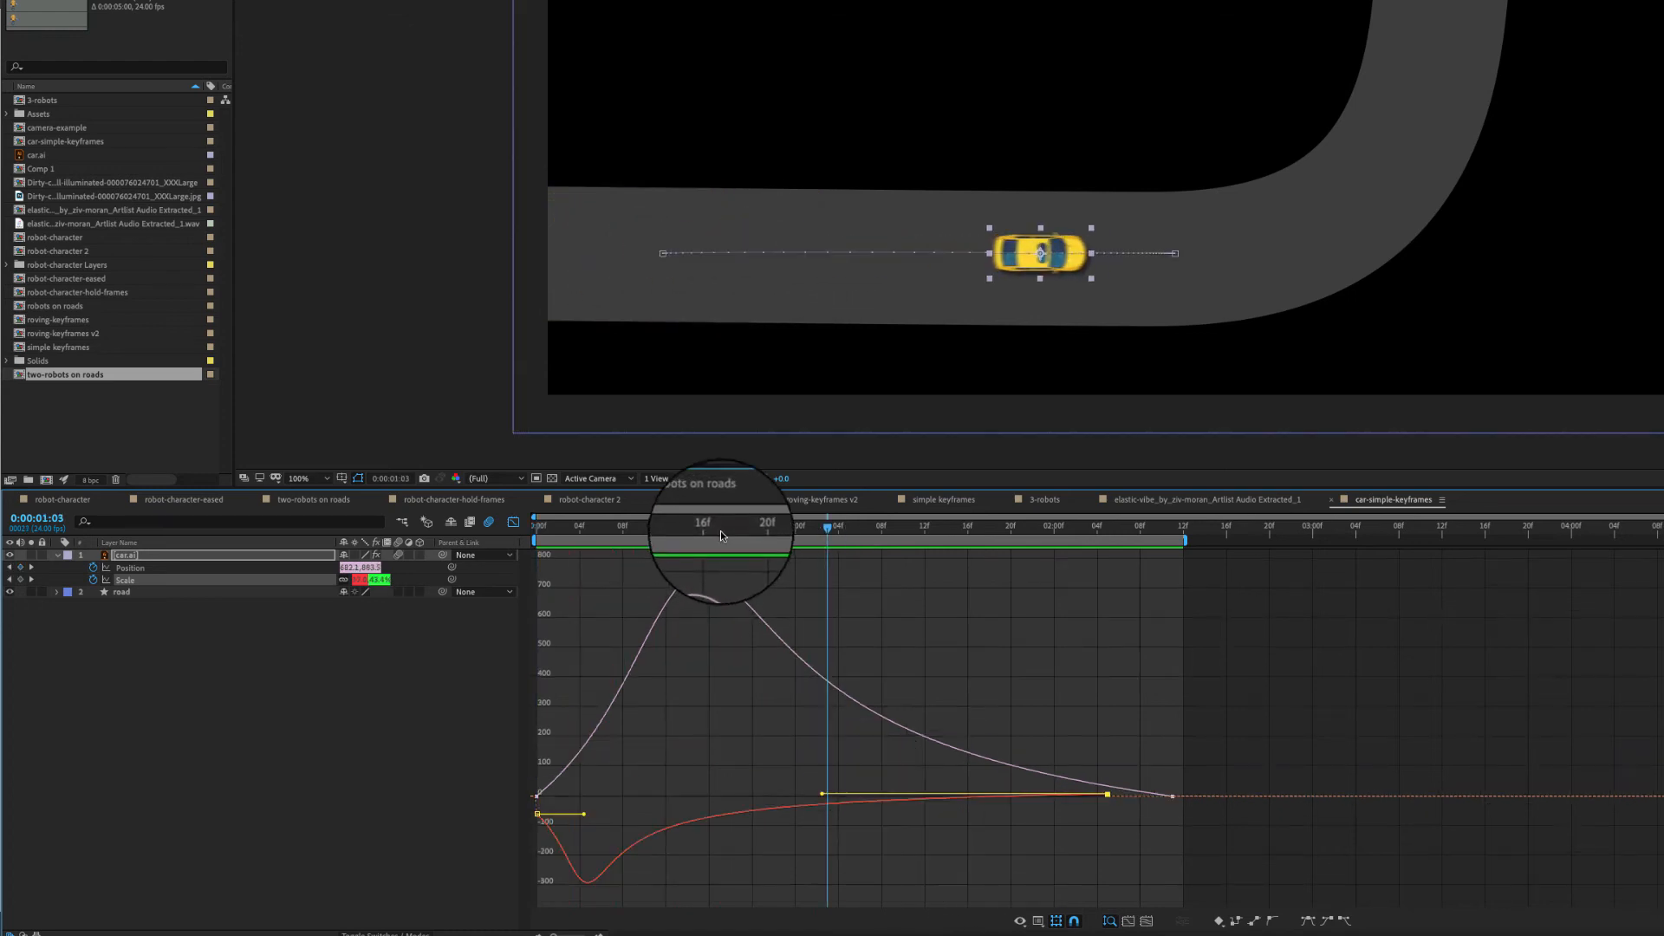
pyautogui.moveTo(720, 530); pyautogui.dragTo(947, 535)
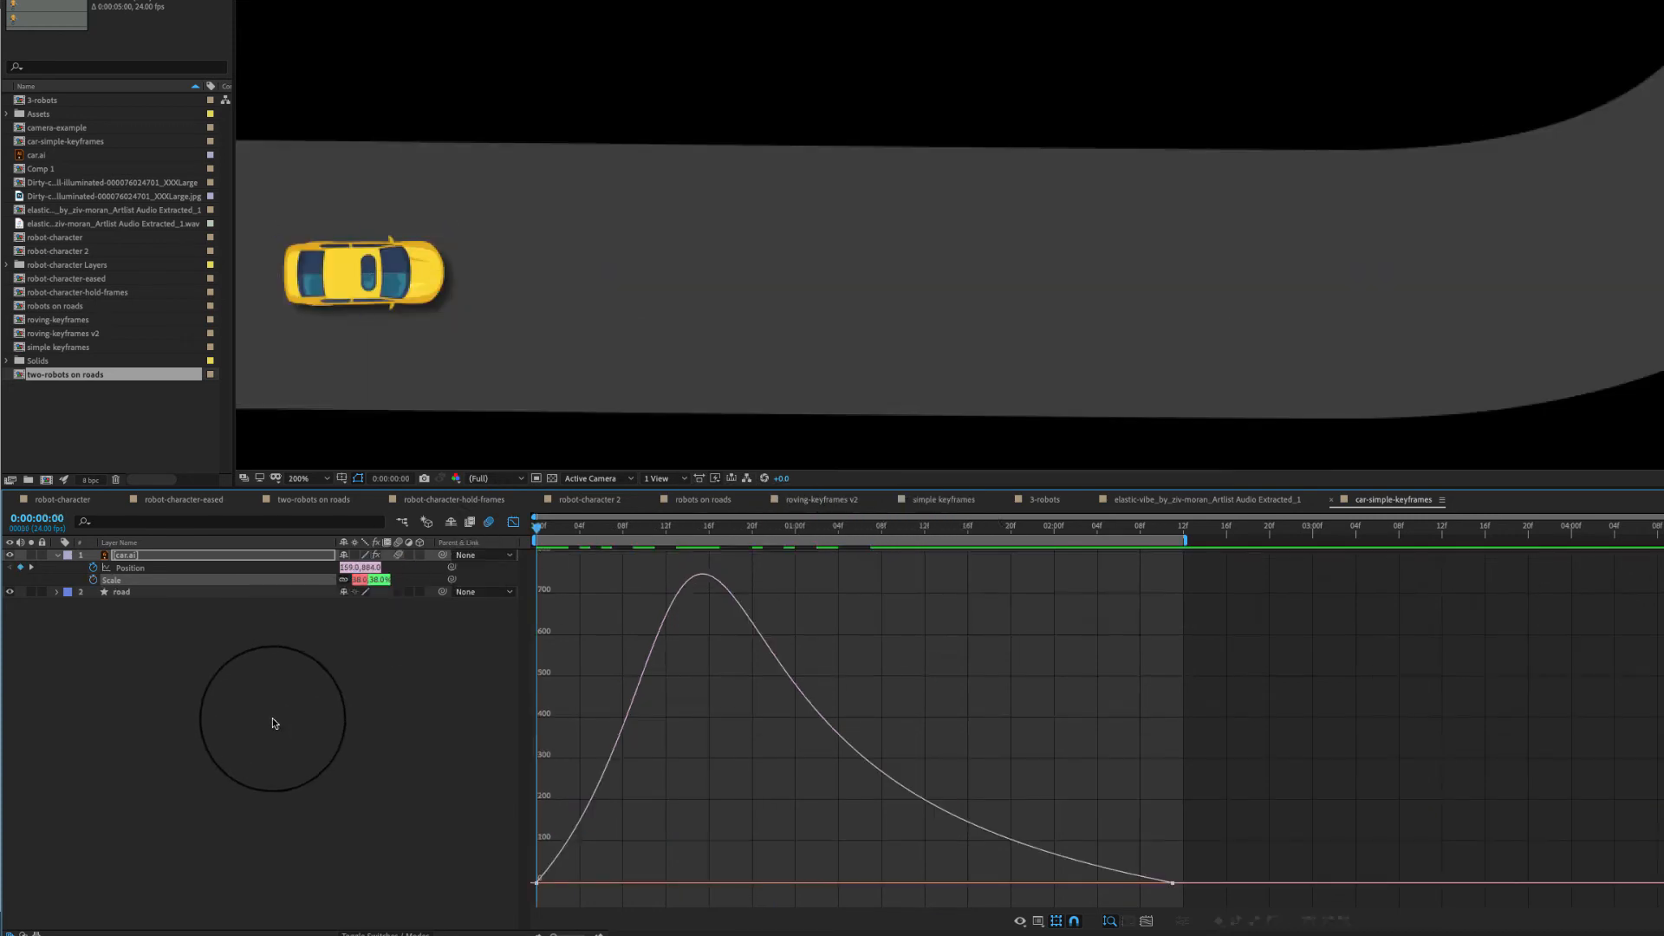
# Step: Separate the car's Position into X and Y dimensions, remove the Y Position keyframes, and show the X Position curve
pyautogui.click(102, 581)
pyautogui.click(142, 572)
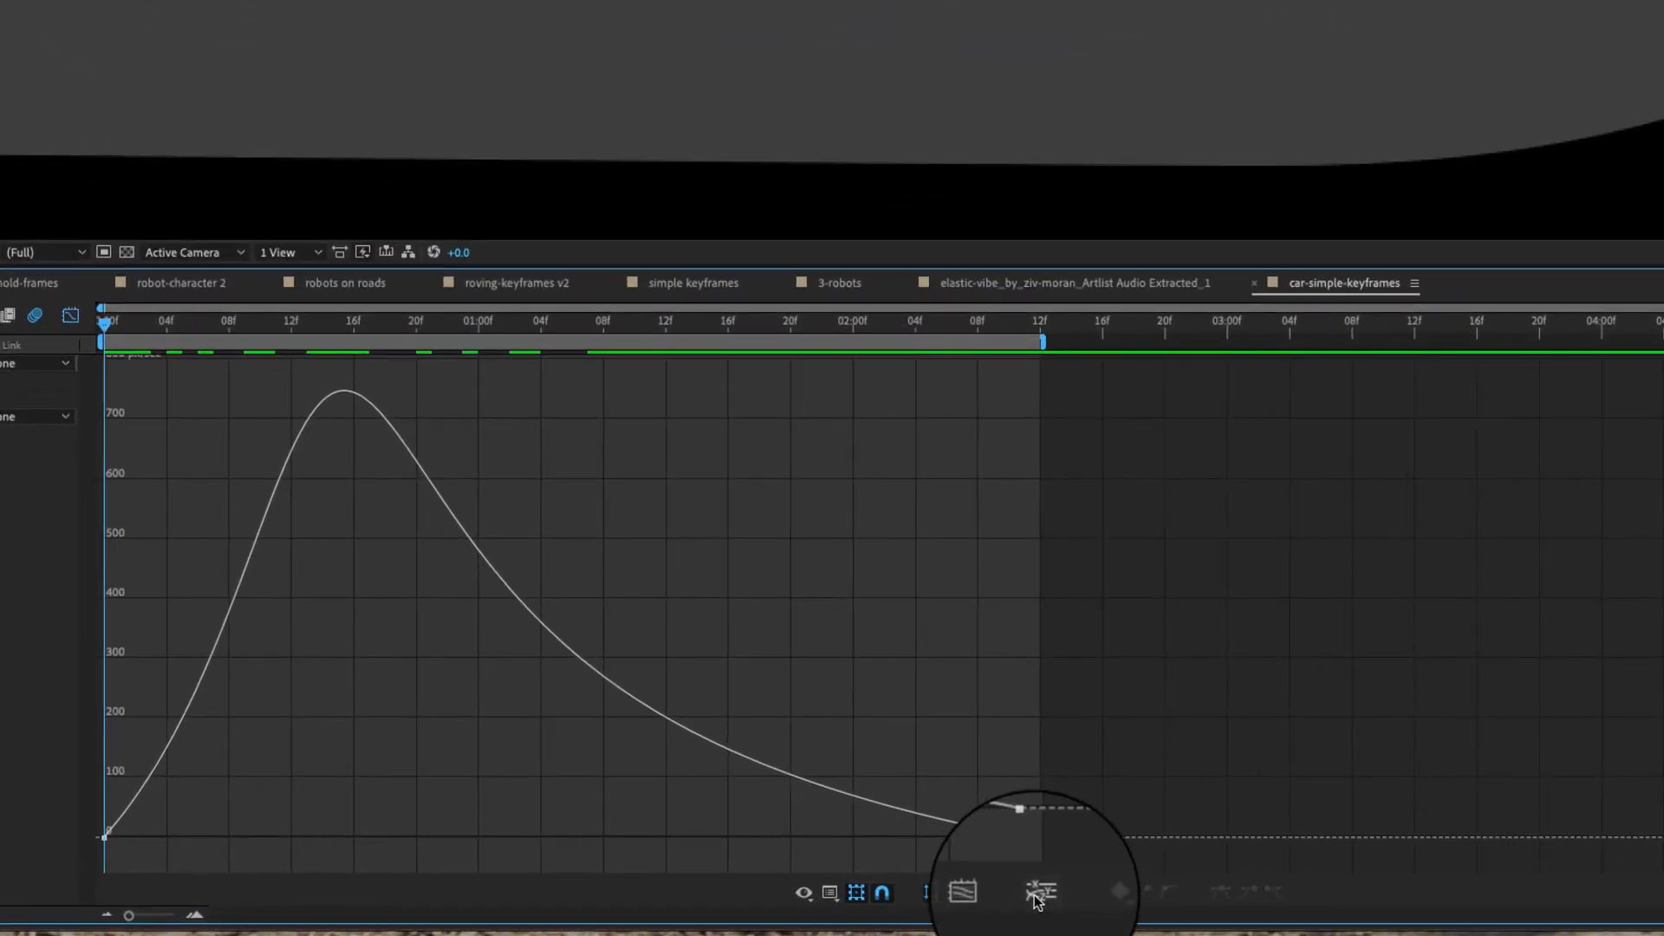
pyautogui.click(1041, 895)
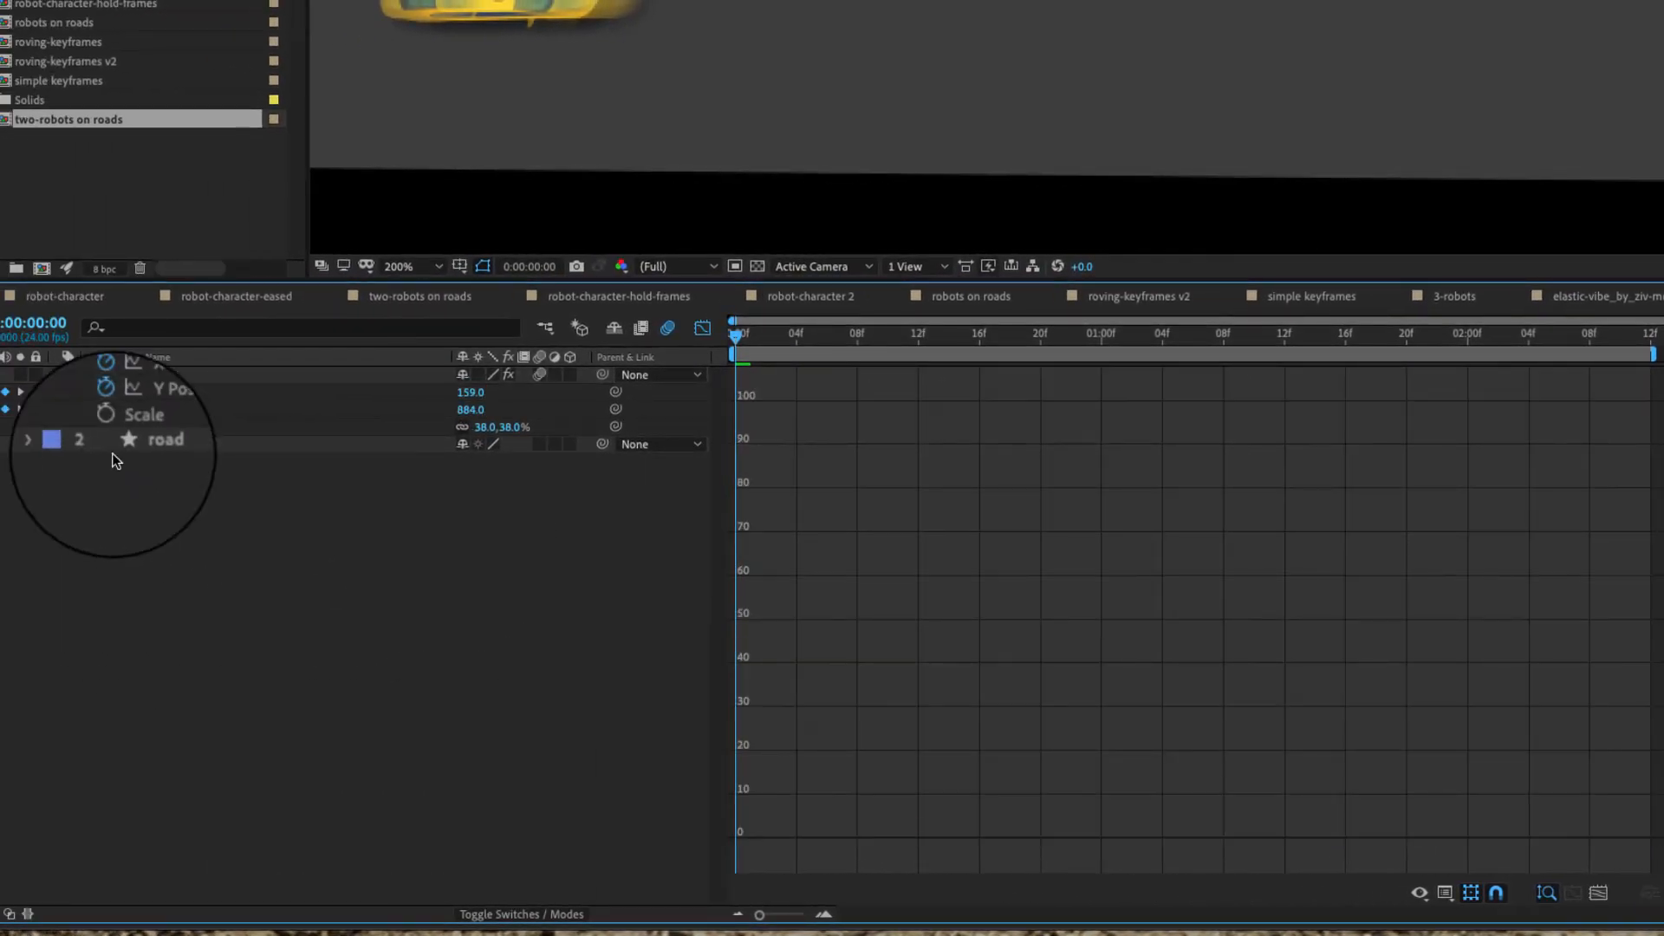
pyautogui.click(158, 413)
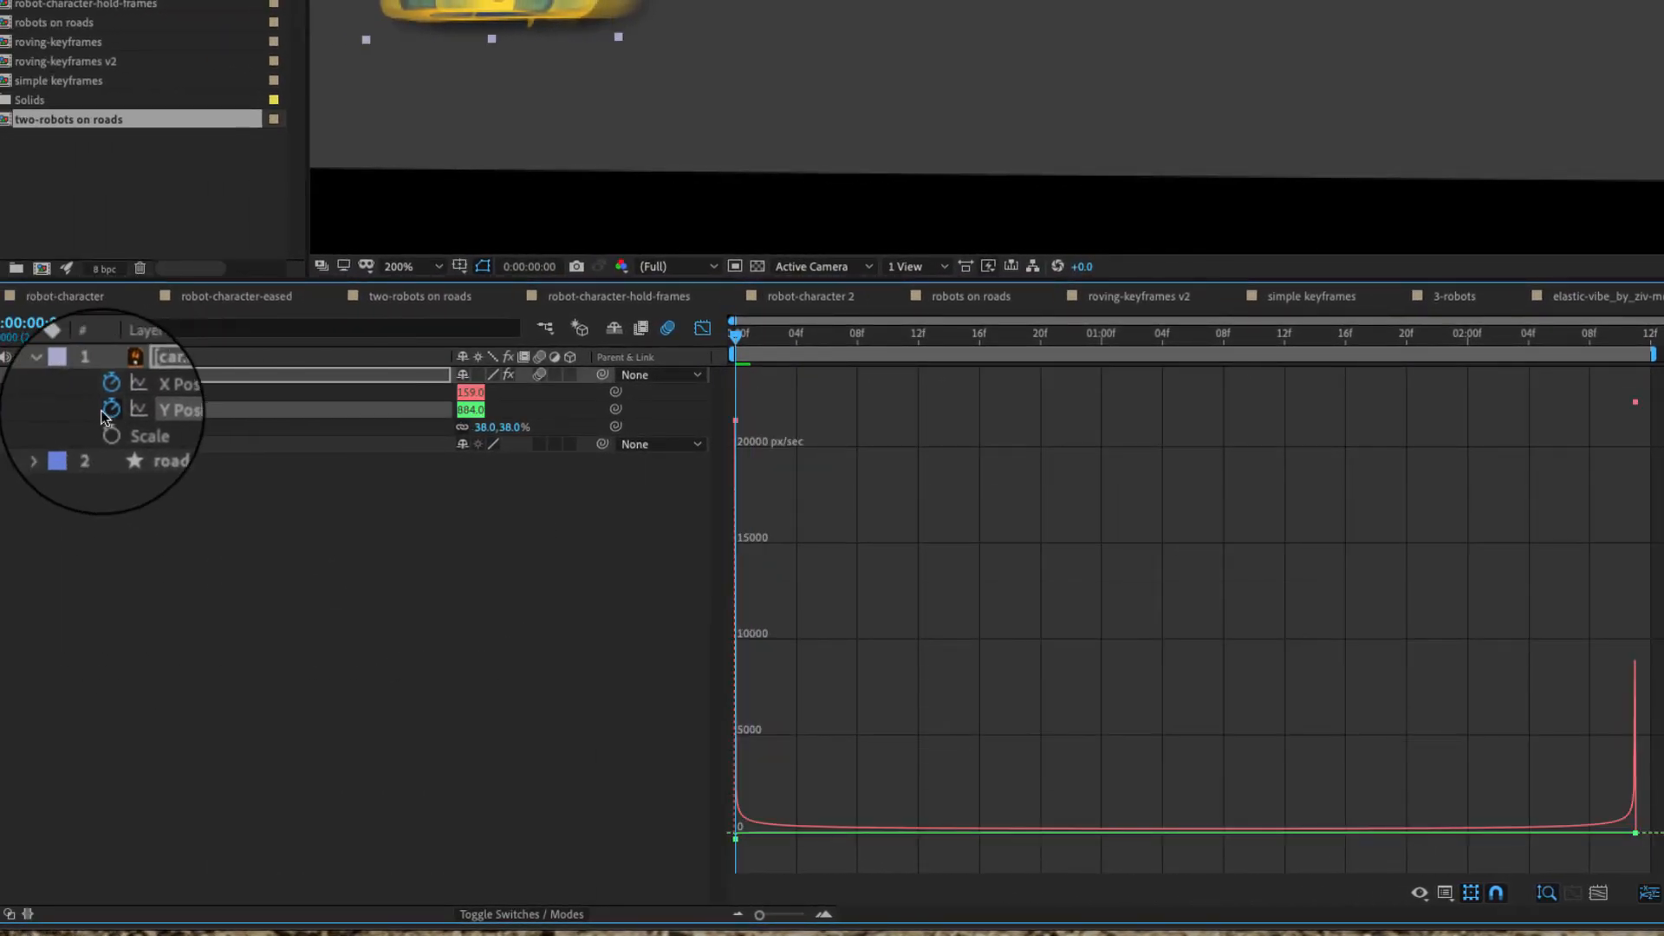
pyautogui.click(160, 393)
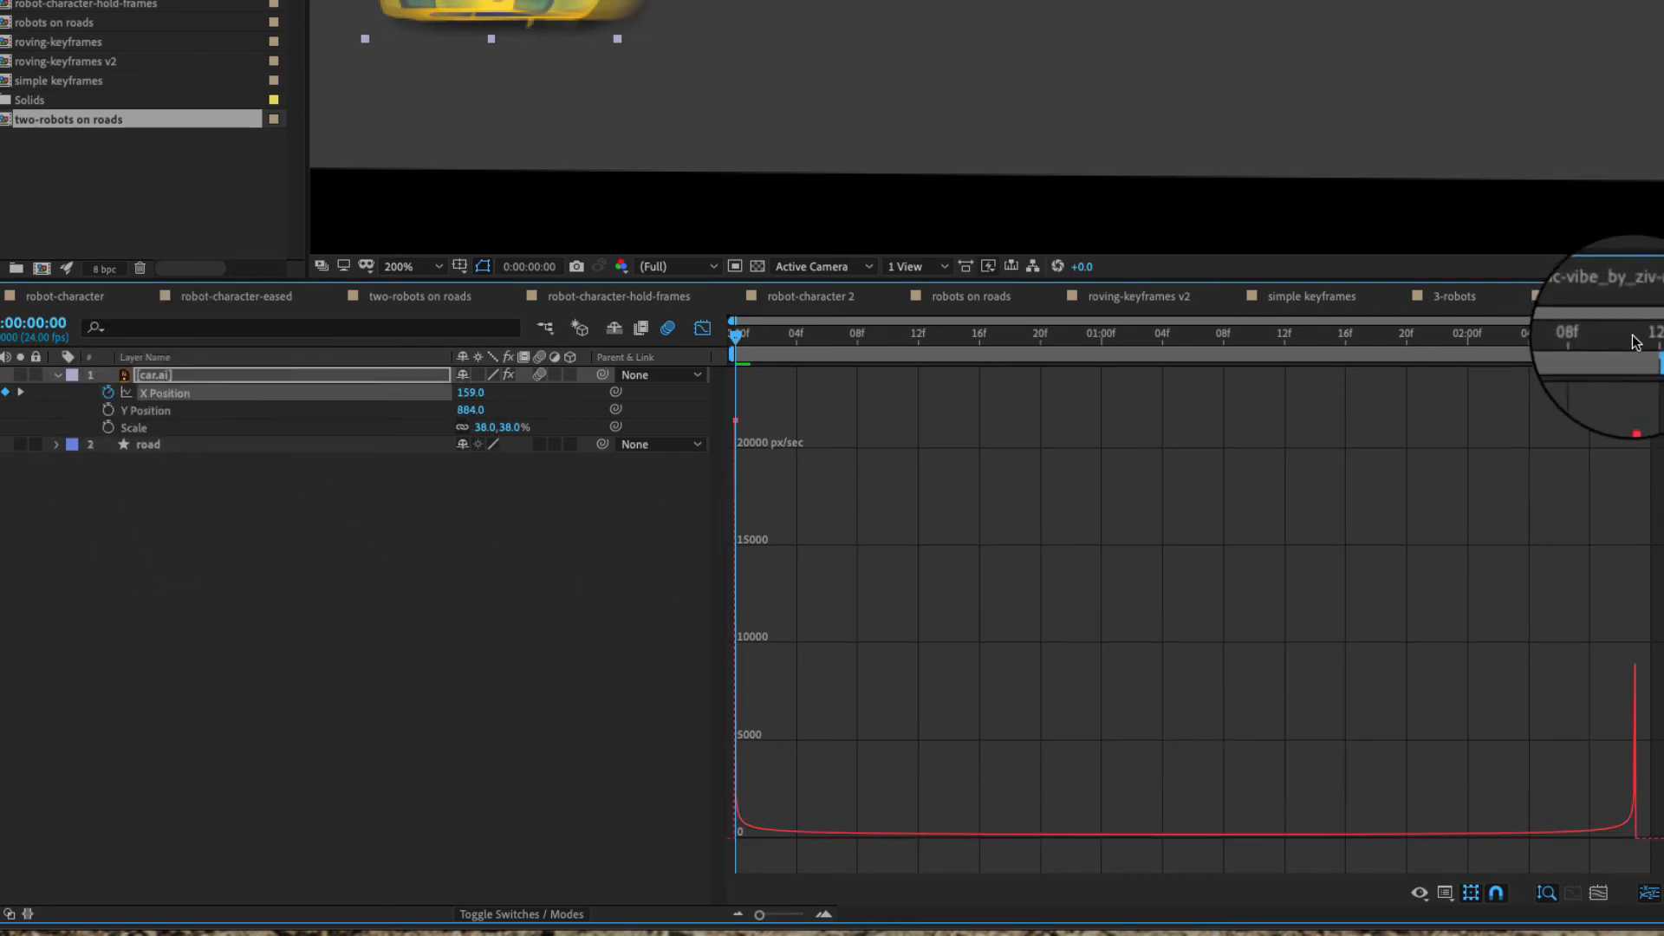
# Step: Switch the graph editor to the value graph for the car's X Position
pyautogui.press('space')
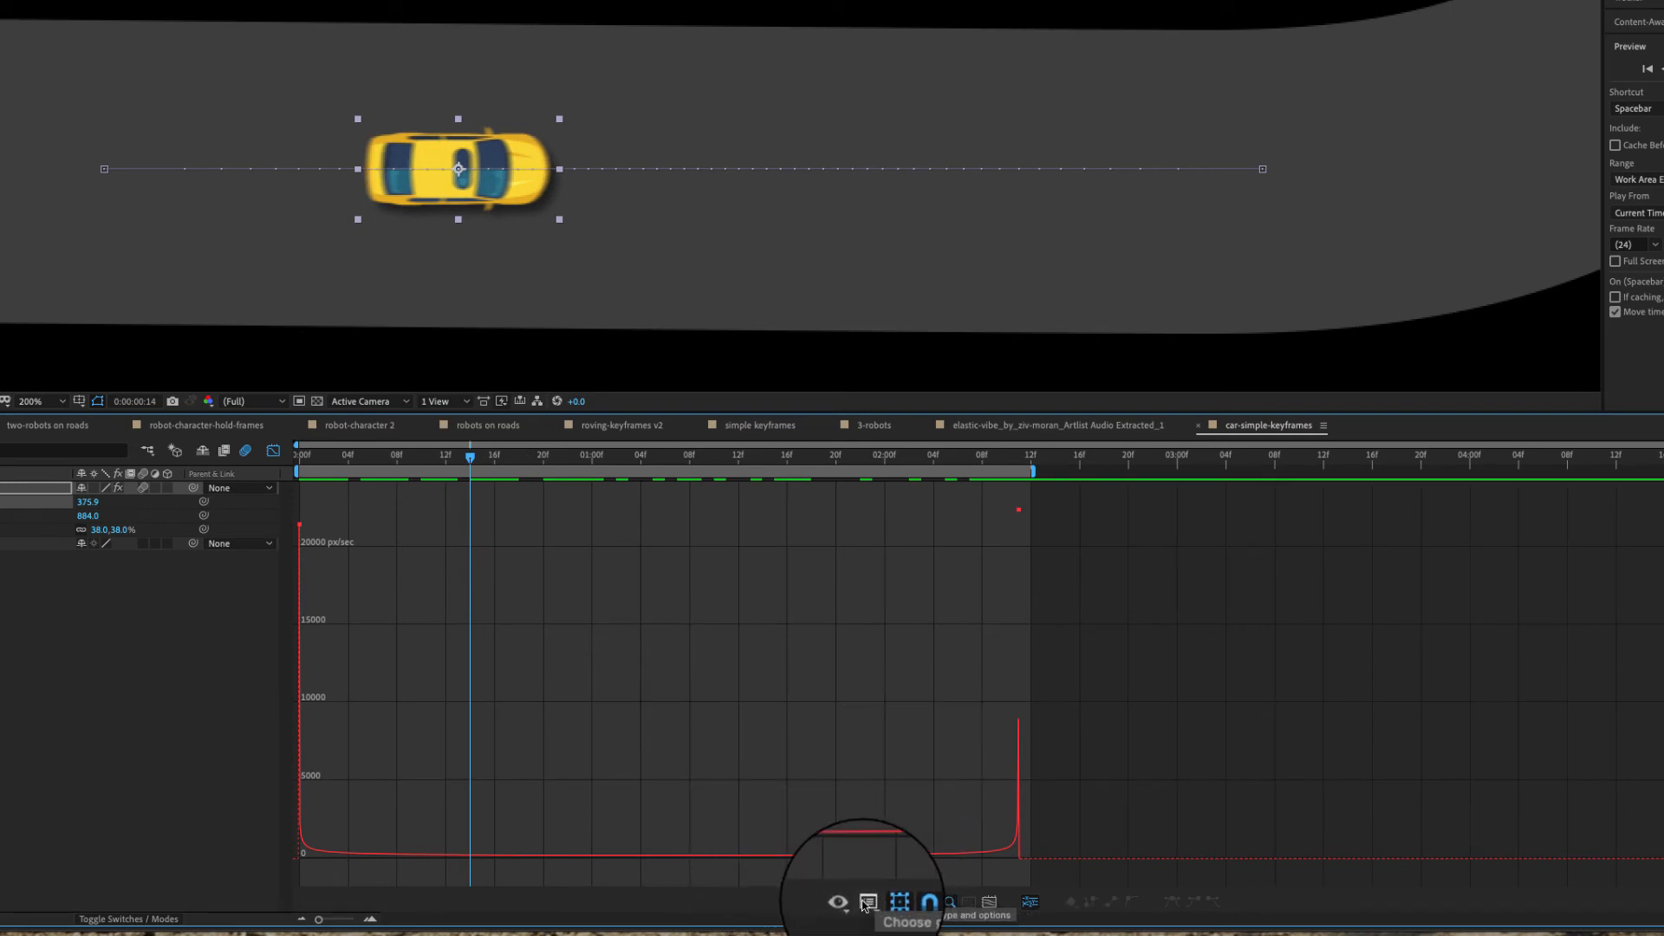
pyautogui.click(867, 902)
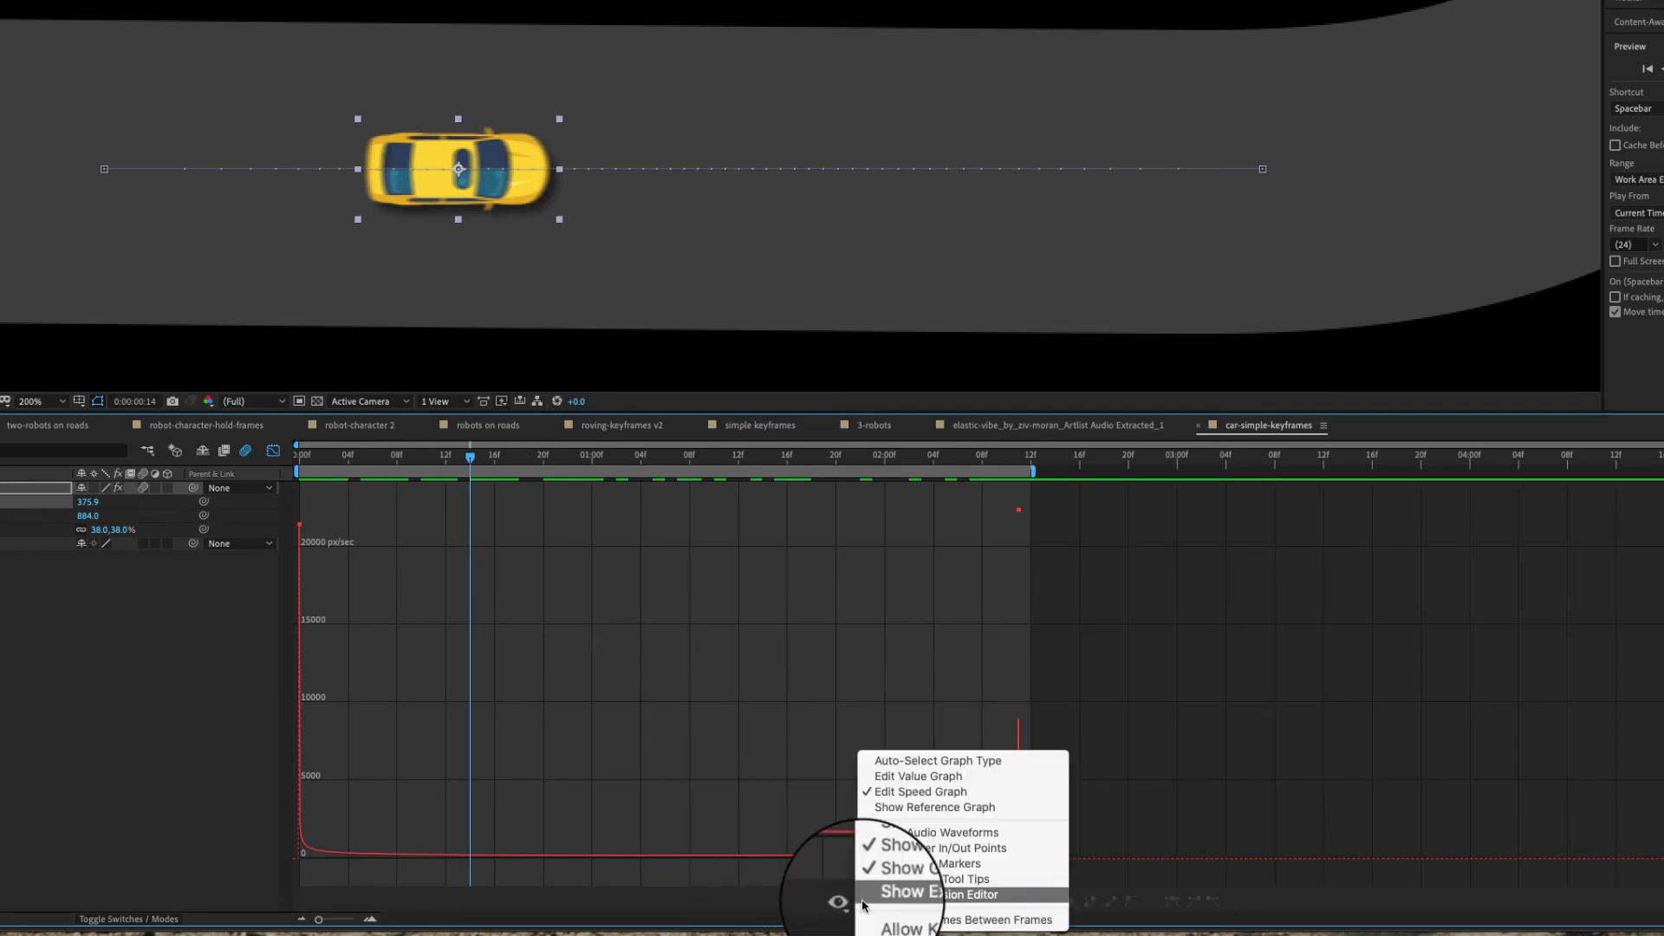
pyautogui.click(902, 783)
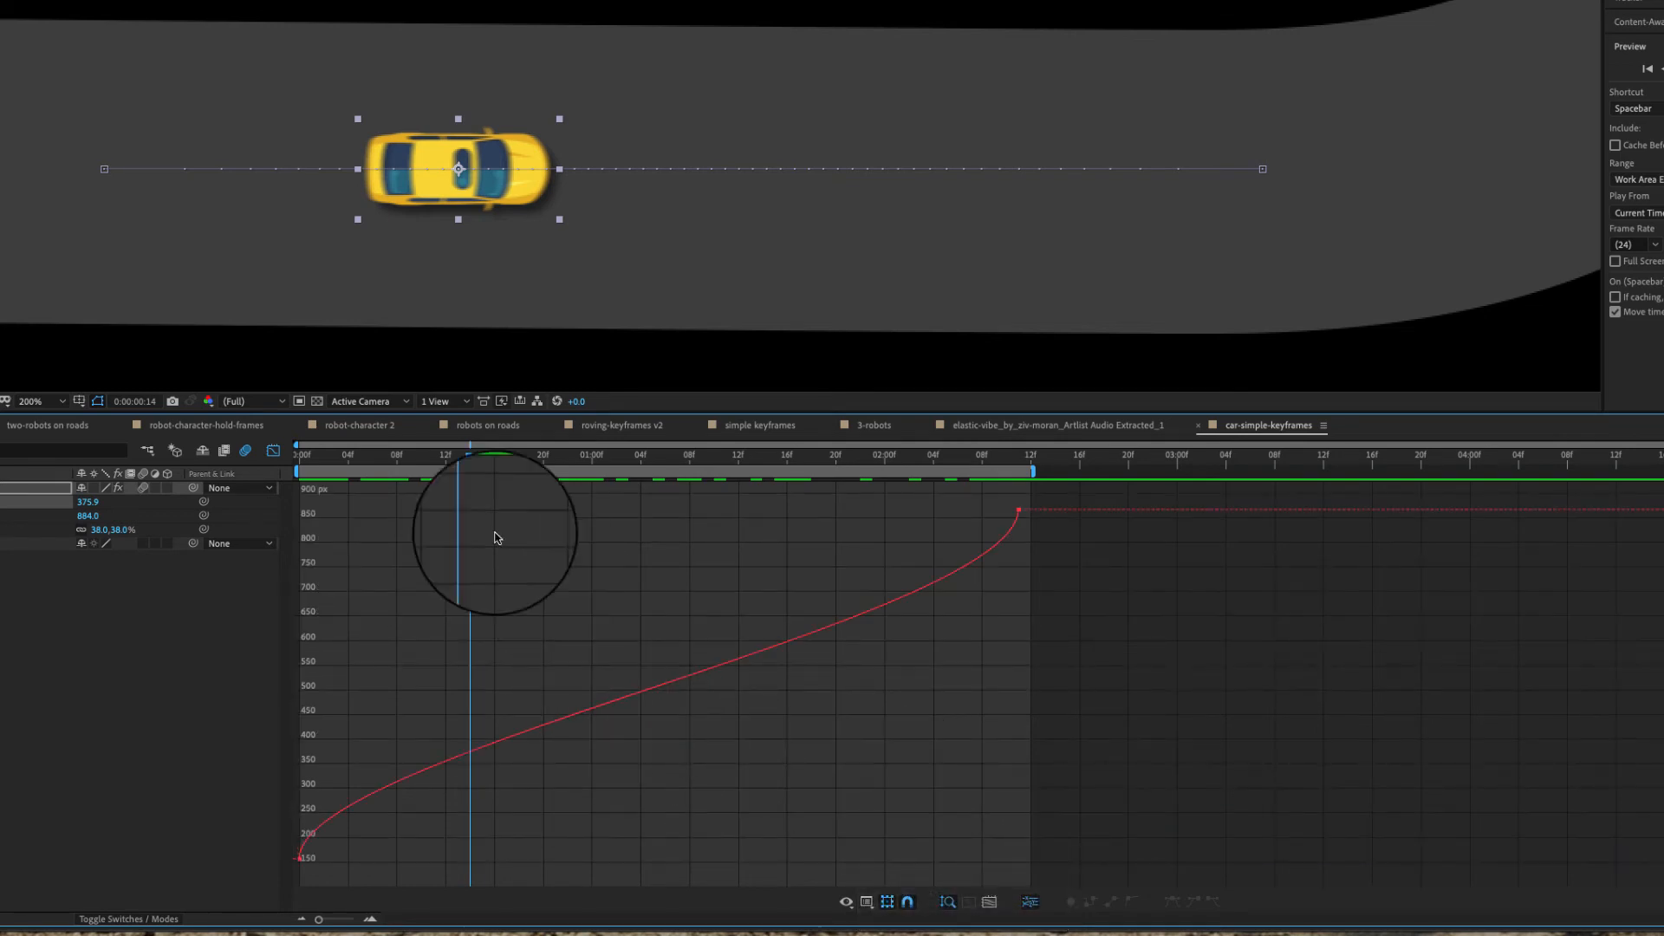
# Step: Scrub between the first and last X Position keyframes and play from 0:00:00:00 to compare the value curve with the car's movement
pyautogui.moveTo(465, 462); pyautogui.dragTo(262, 469)
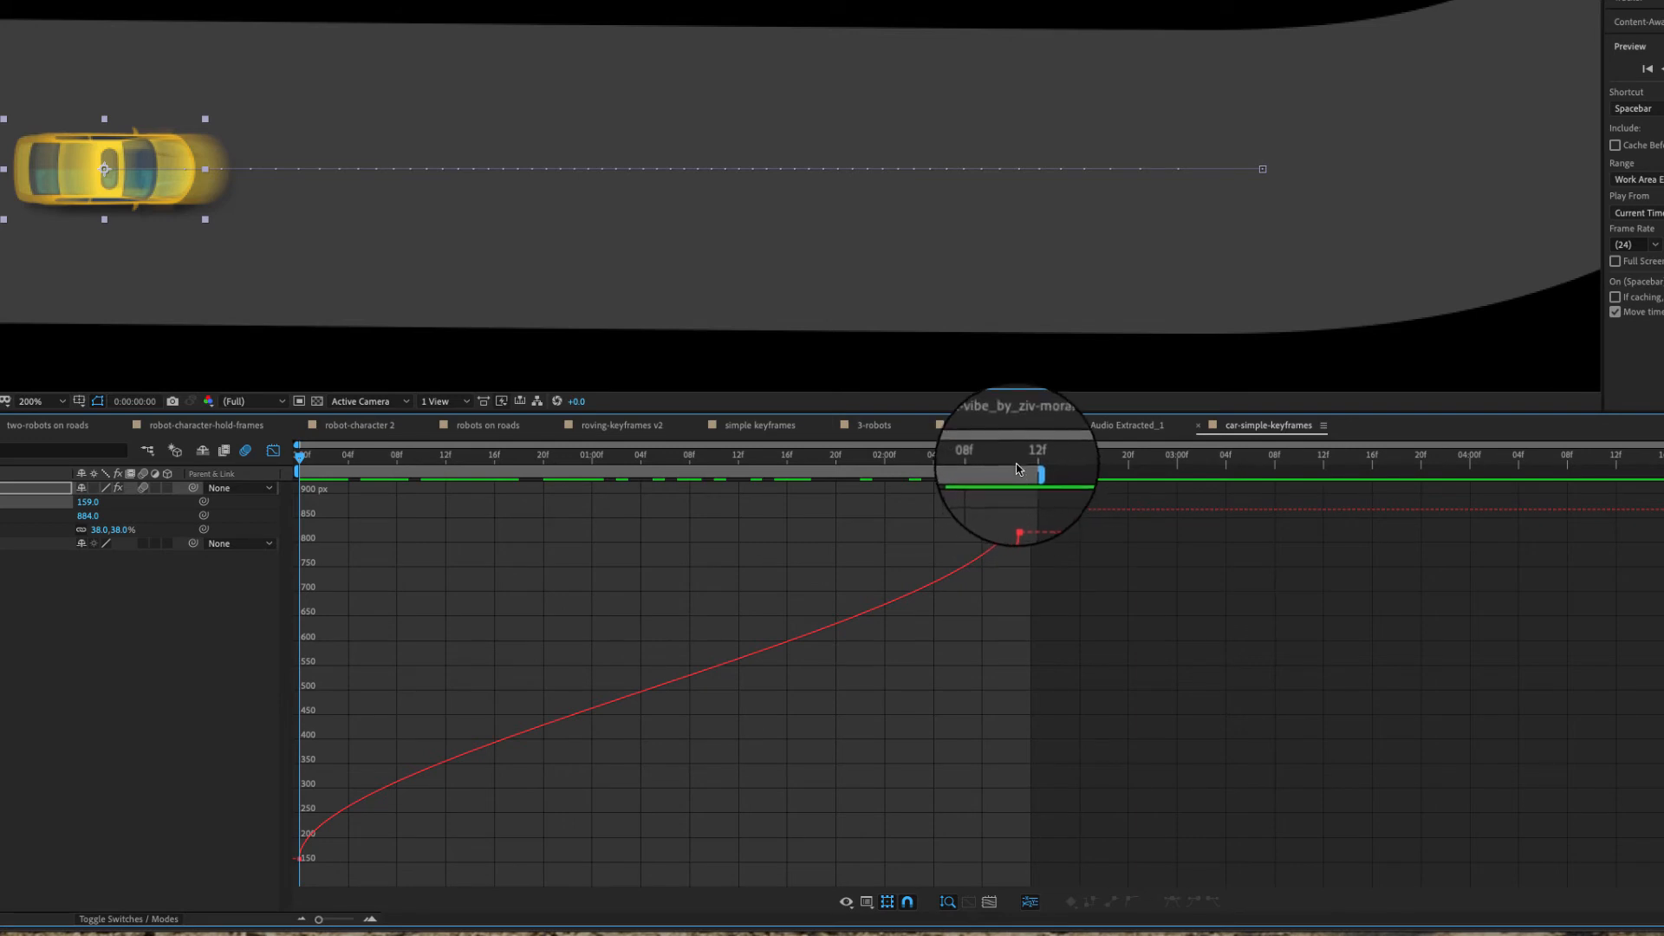
pyautogui.click(1019, 455)
pyautogui.moveTo(1019, 461); pyautogui.dragTo(532, 475)
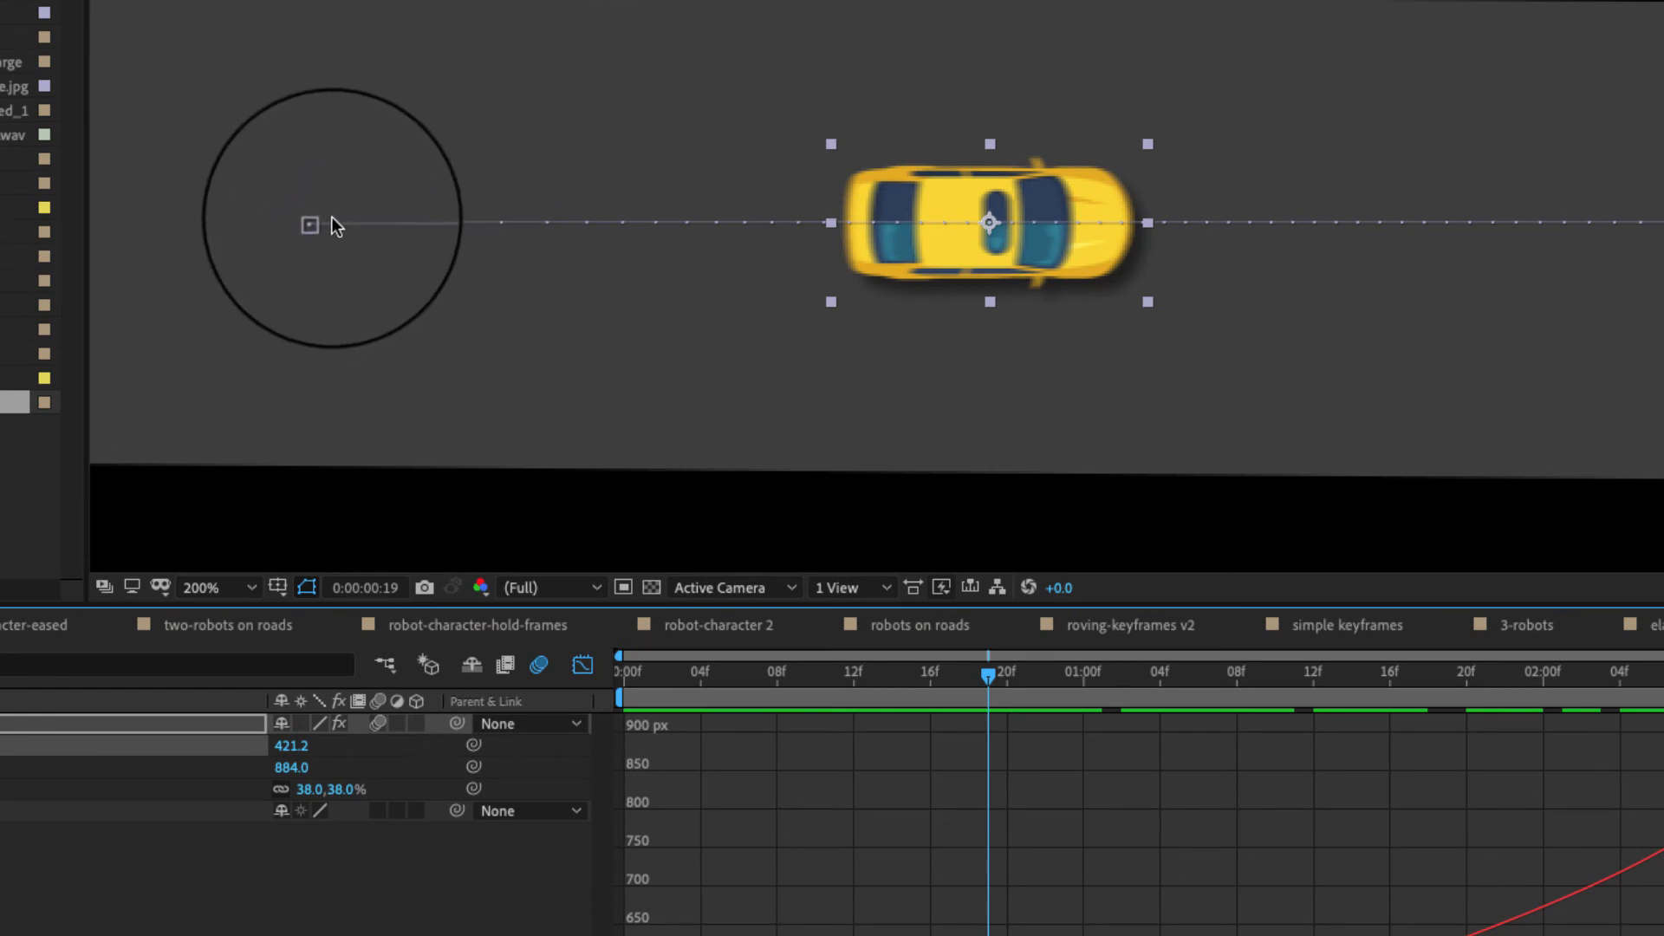
pyautogui.moveTo(878, 673); pyautogui.dragTo(404, 676)
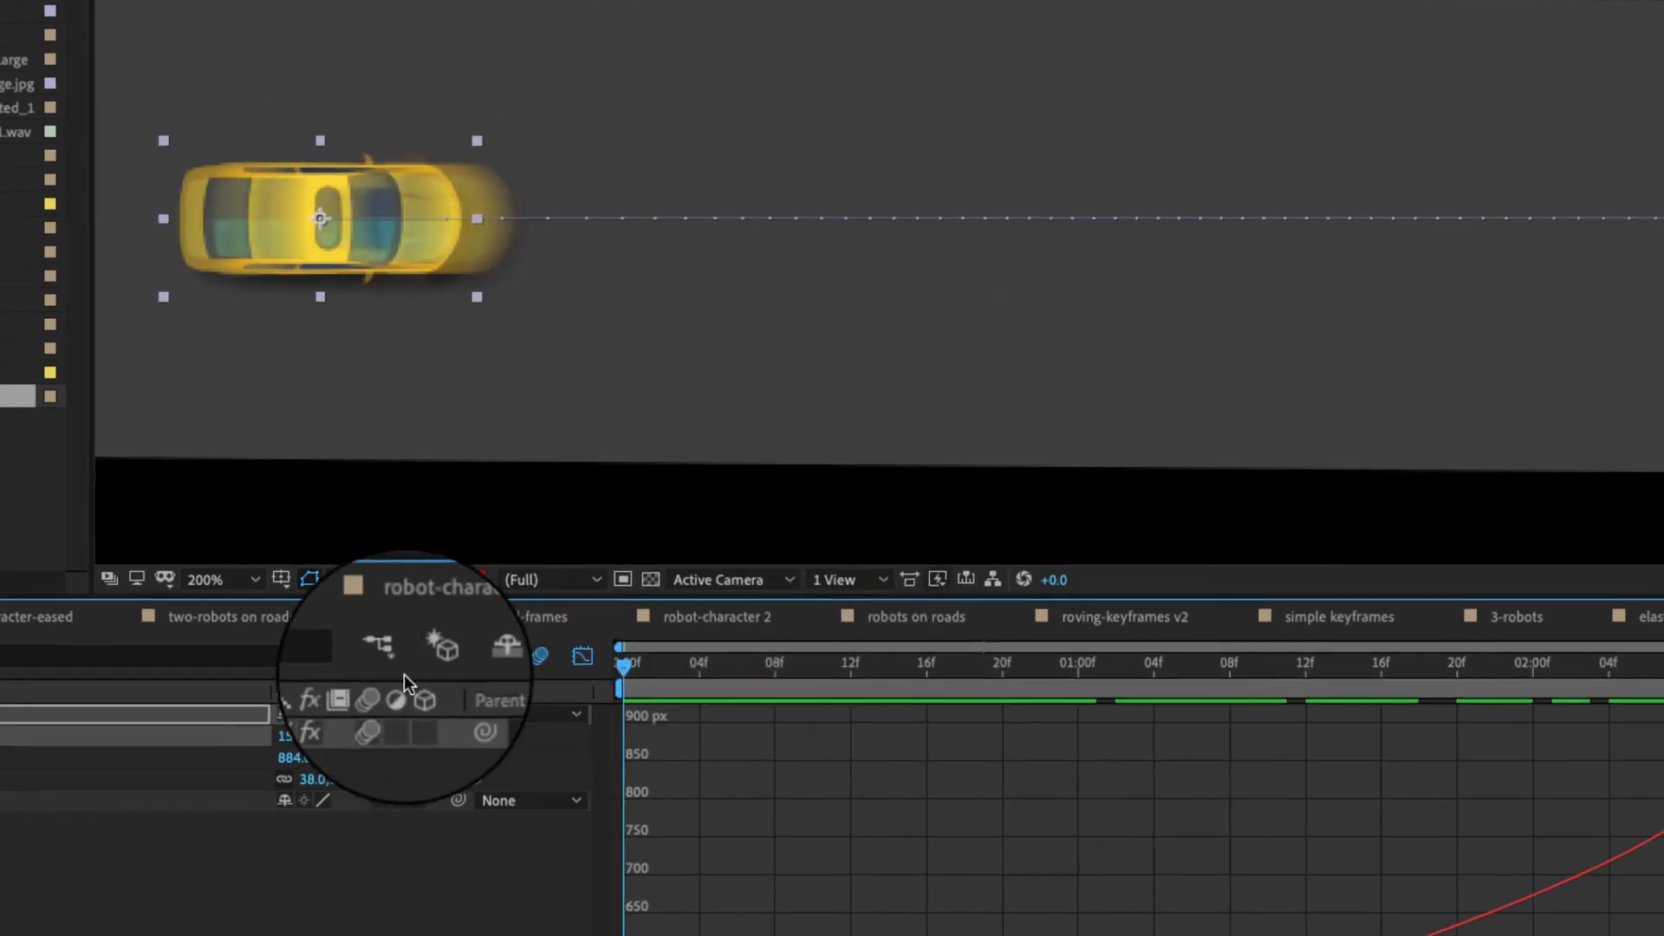
pyautogui.press('space')
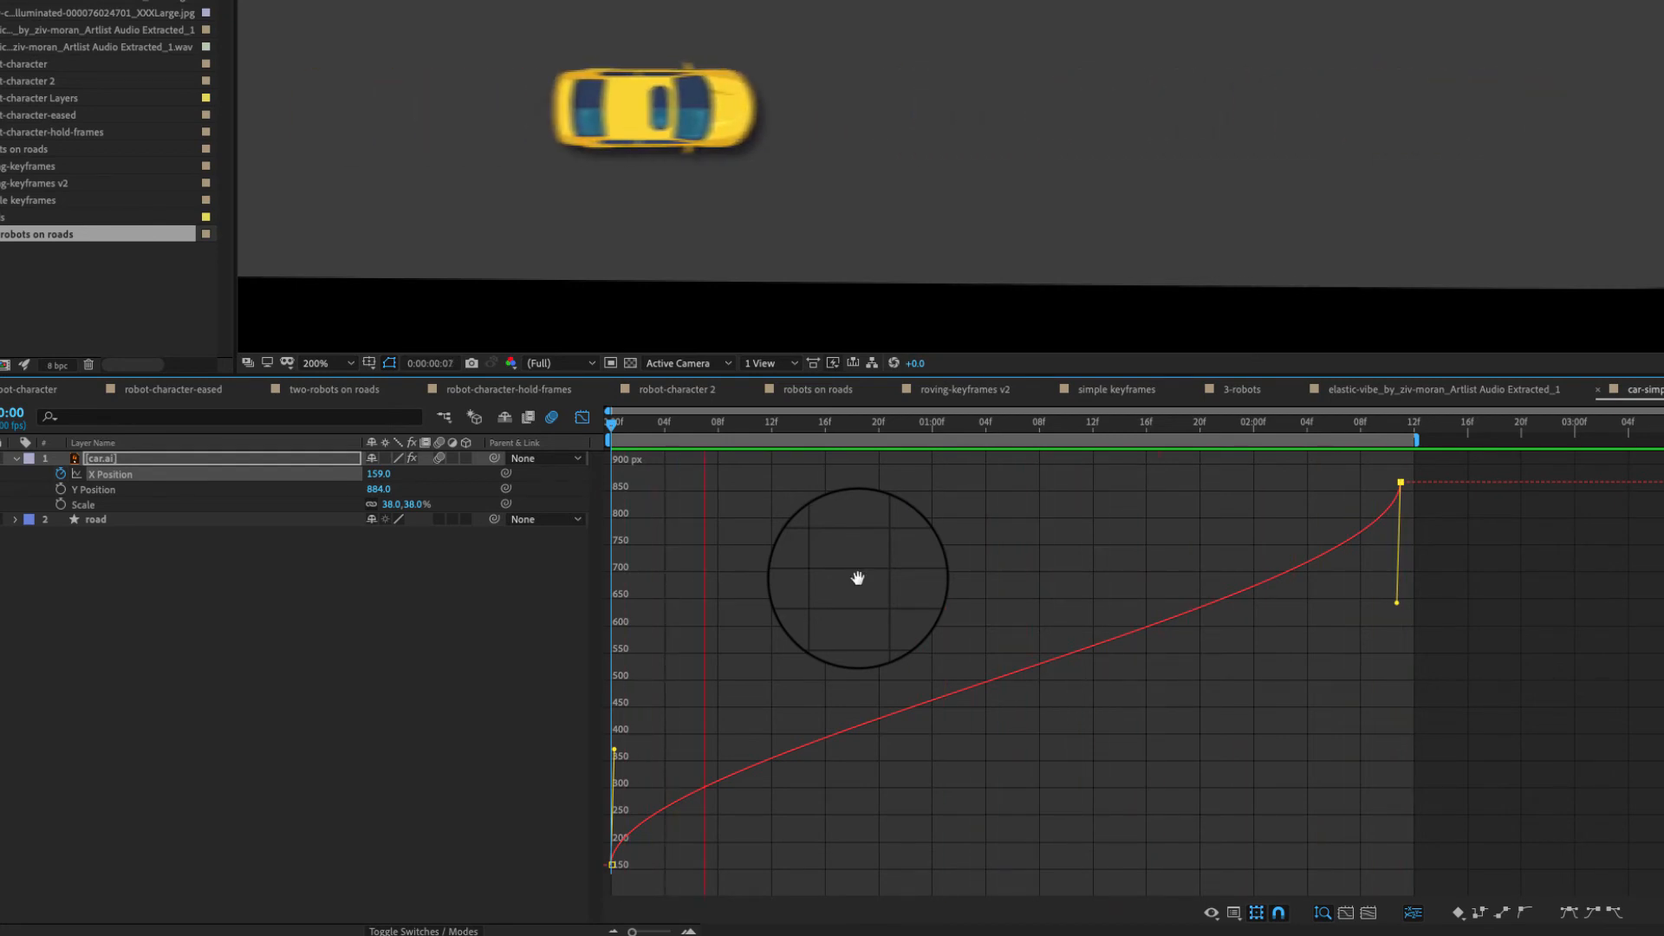
pyautogui.press('space')
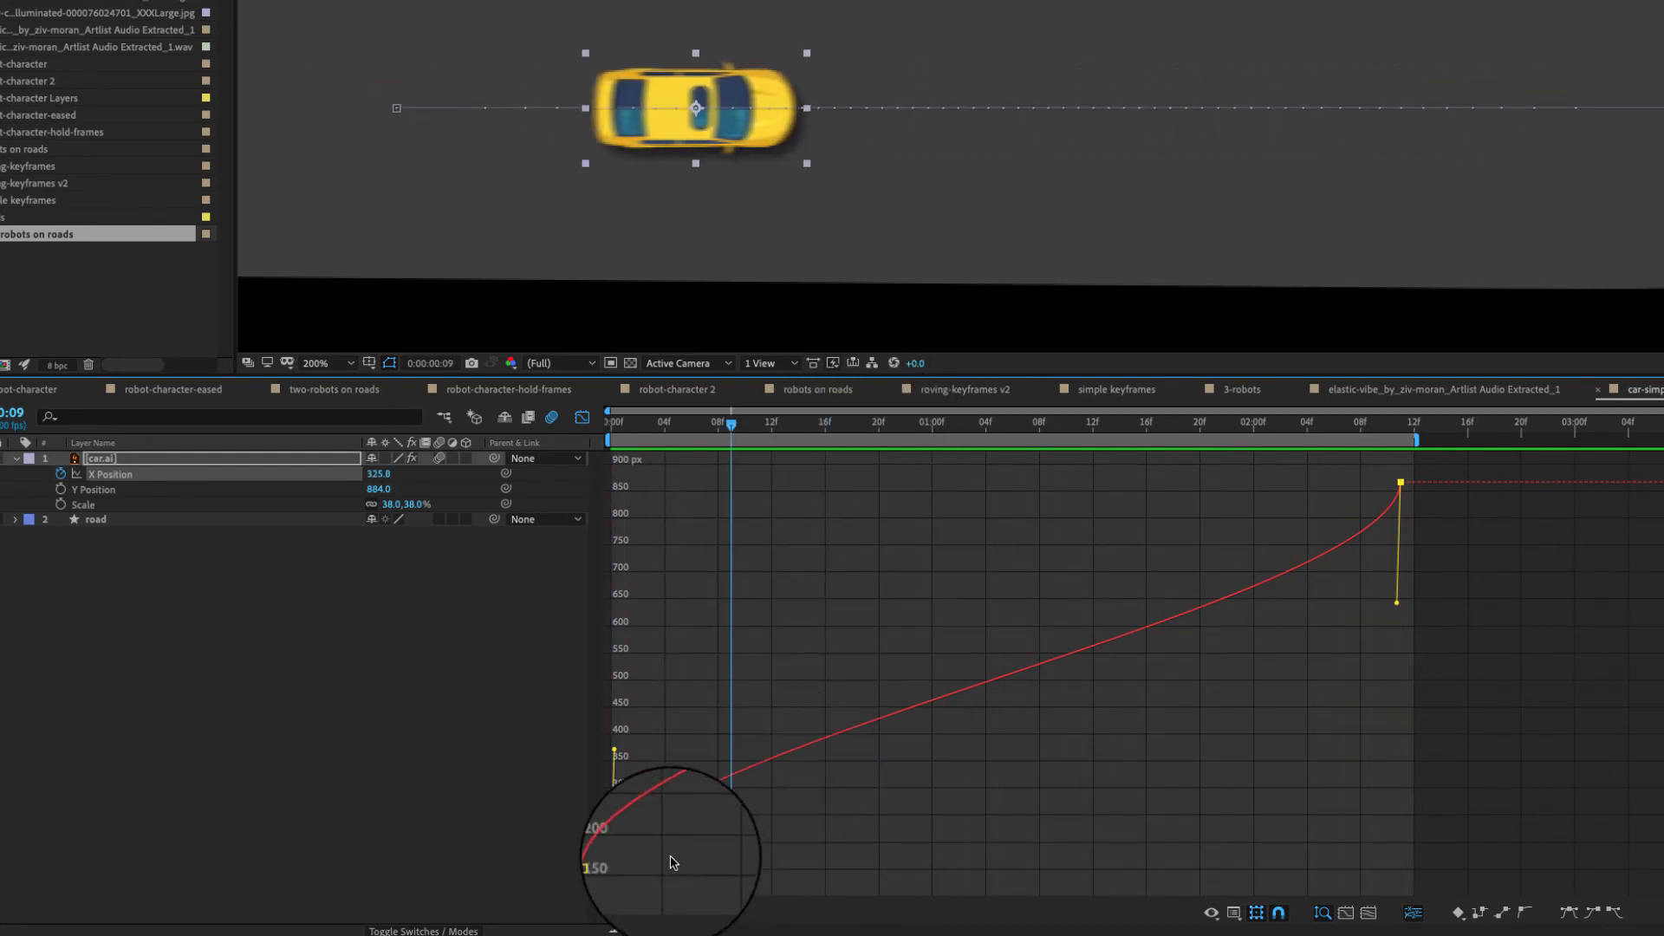
# Step: Extend the first X Position keyframe's steep handle and flatten the last keyframe's handle for a fast start and gradual slowdown
pyautogui.moveTo(615, 752); pyautogui.dragTo(697, 496)
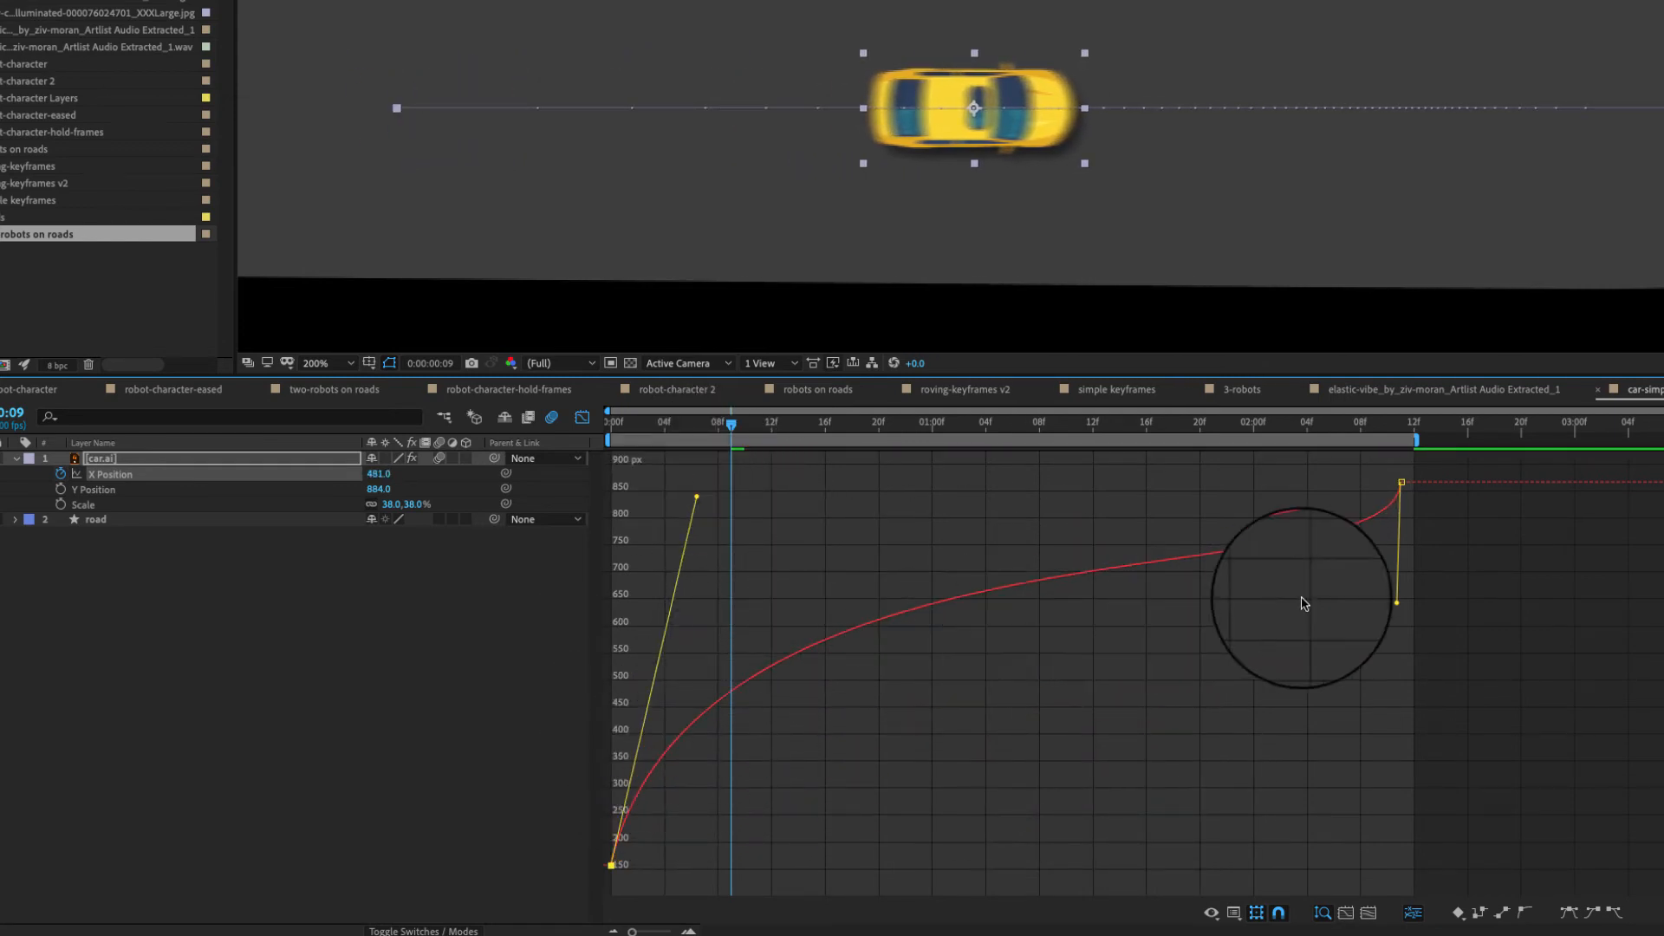
pyautogui.moveTo(1398, 607); pyautogui.dragTo(1028, 492)
# Step: Scrub through the reshaped X Position curve and play it from 0:00:00:00 to examine the fast start and slow end
pyautogui.moveTo(948, 426); pyautogui.dragTo(1058, 431)
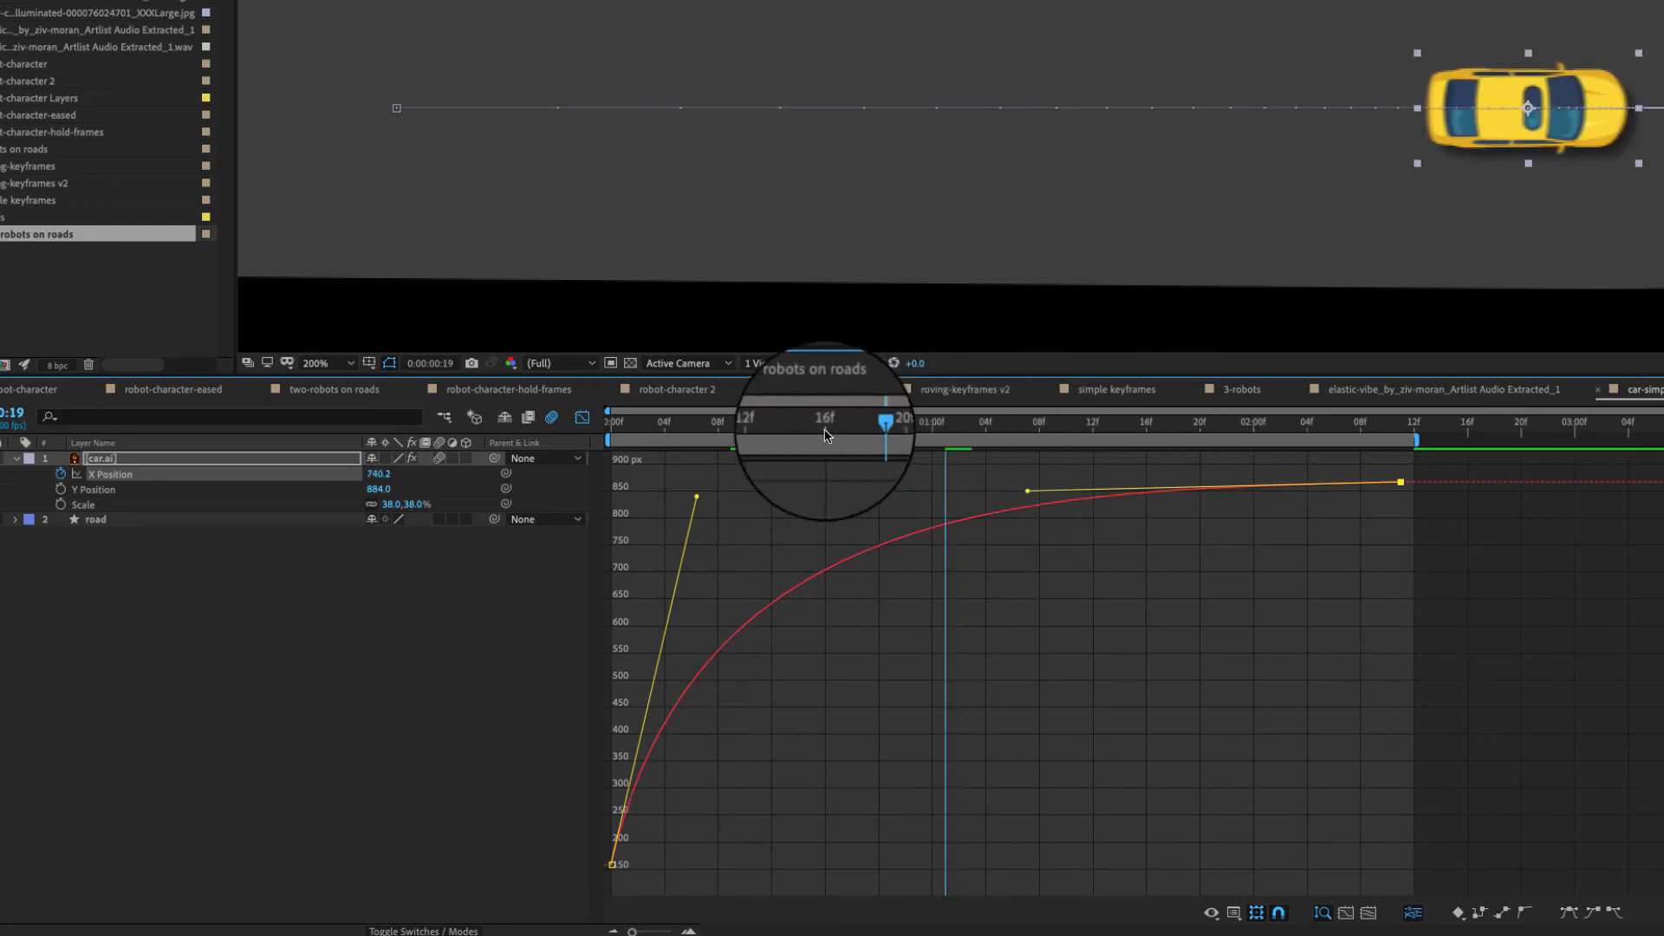
pyautogui.moveTo(716, 486); pyautogui.dragTo(746, 485)
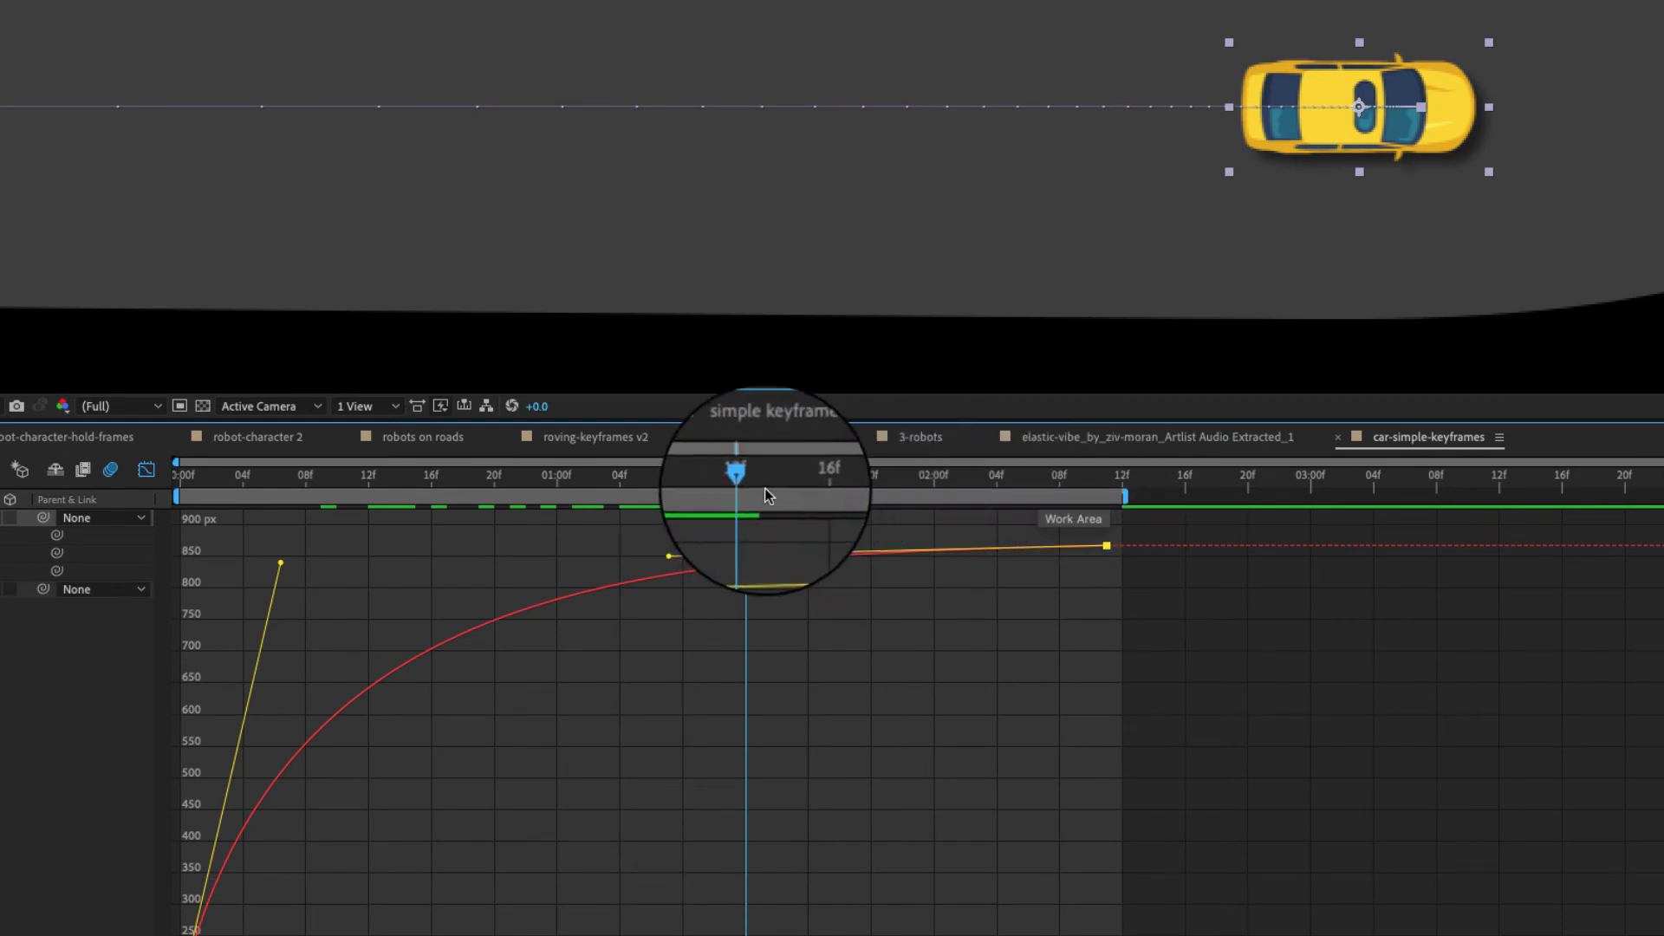
pyautogui.moveTo(745, 475); pyautogui.dragTo(855, 477)
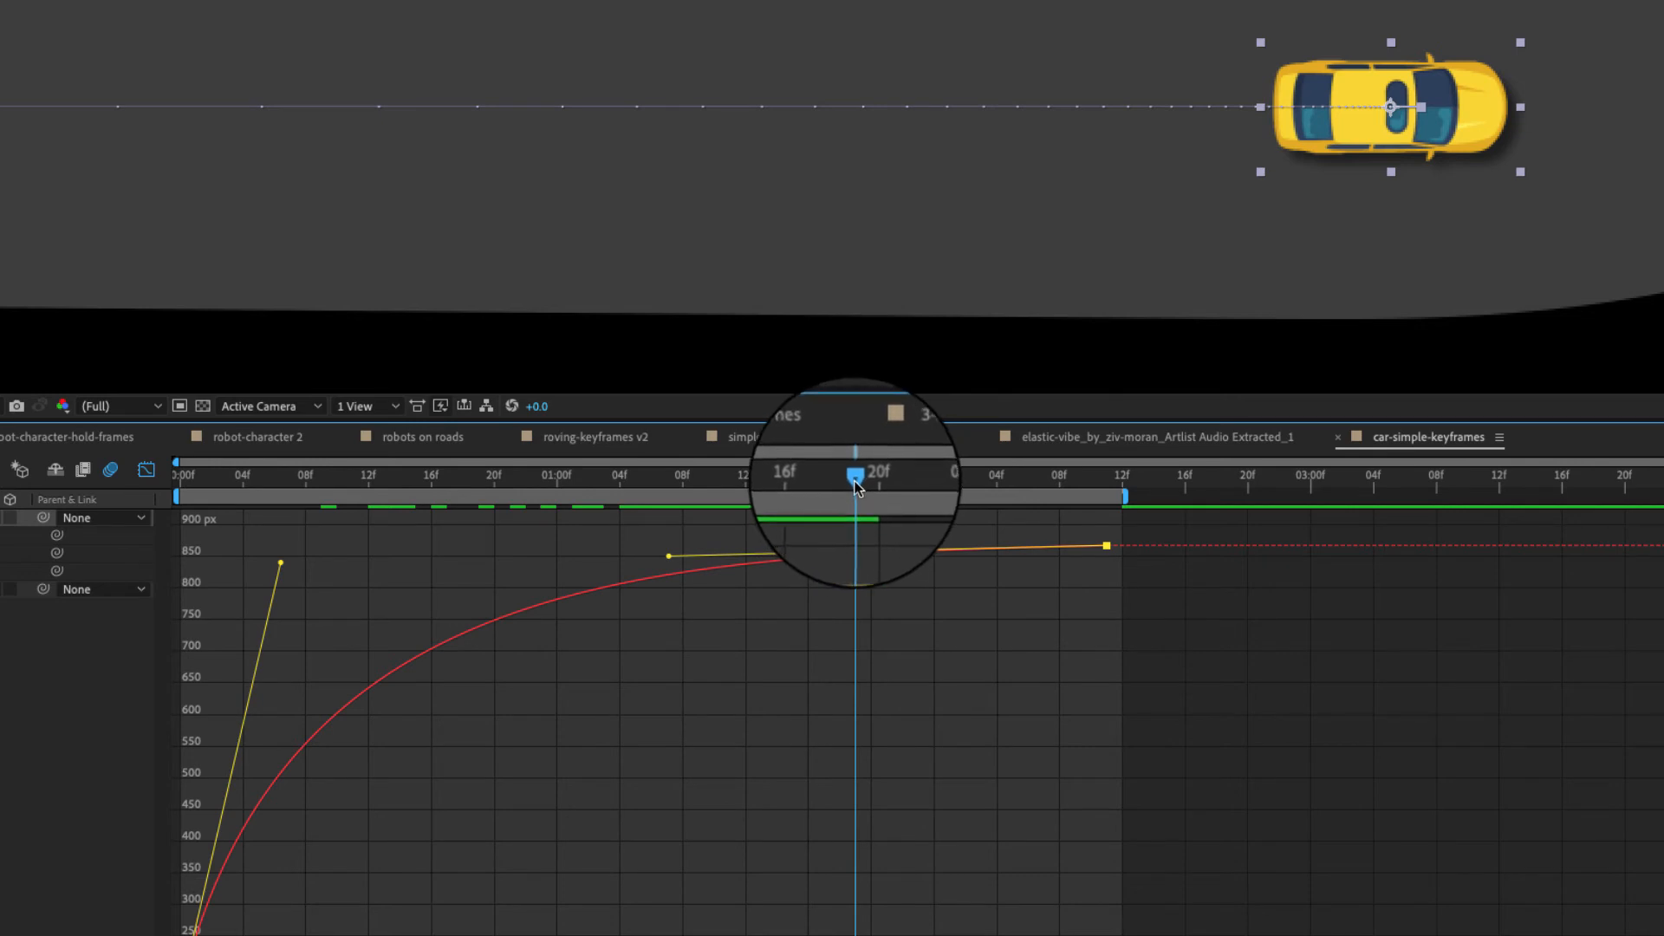
pyautogui.moveTo(855, 481); pyautogui.dragTo(430, 487)
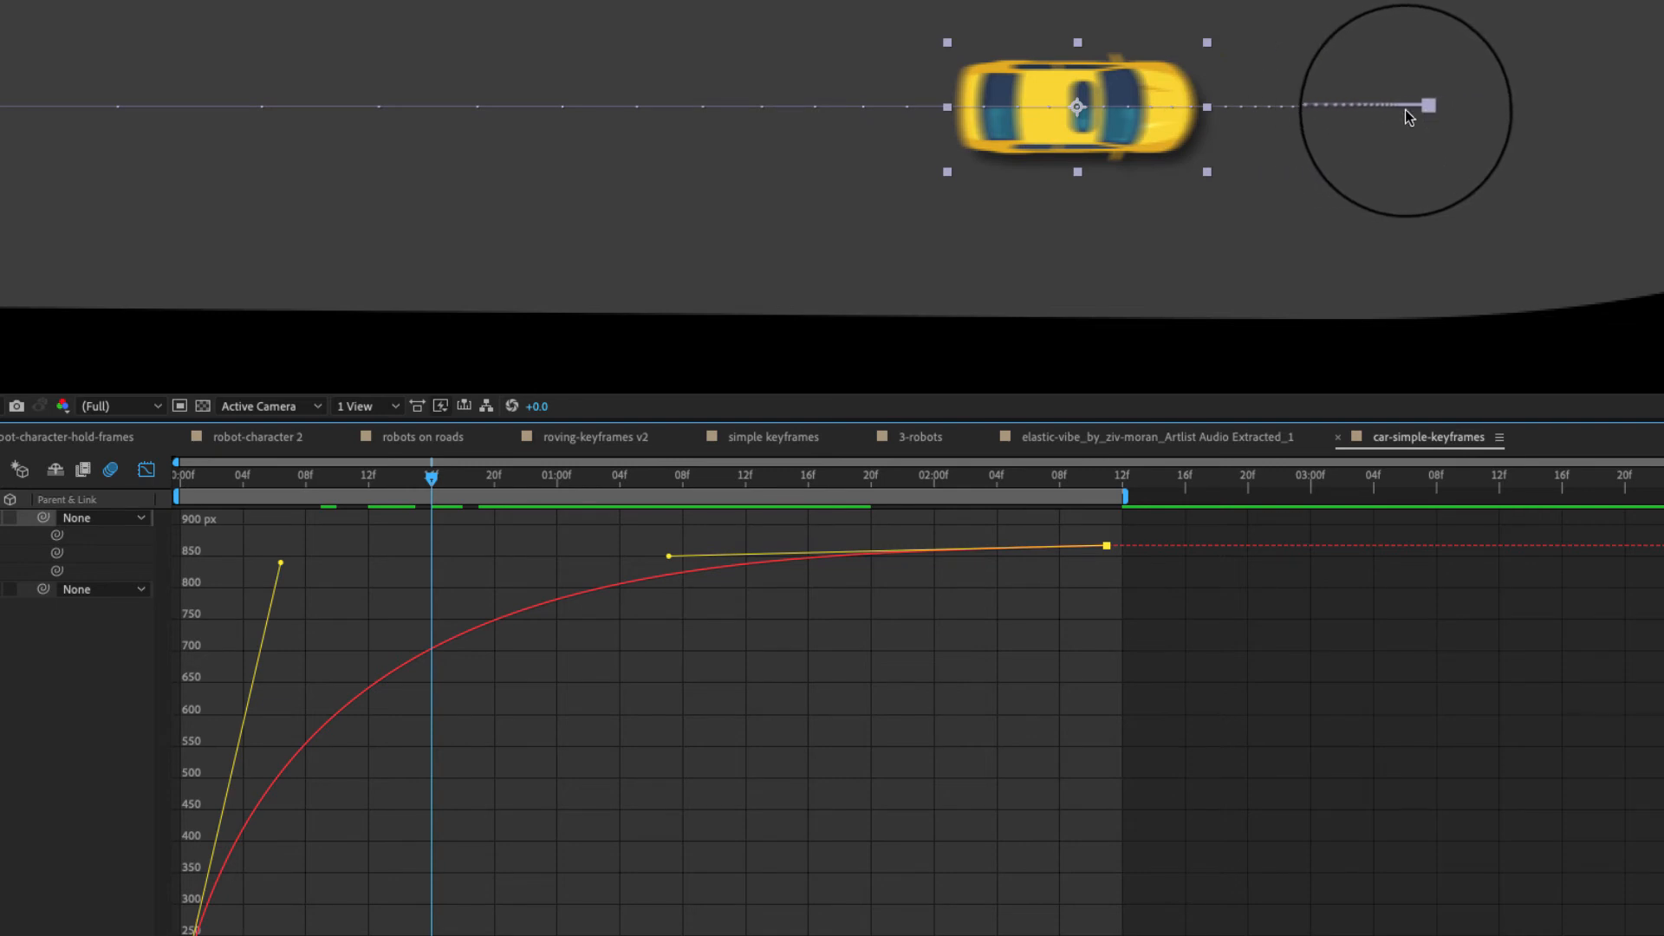
pyautogui.moveTo(450, 482); pyautogui.dragTo(129, 491)
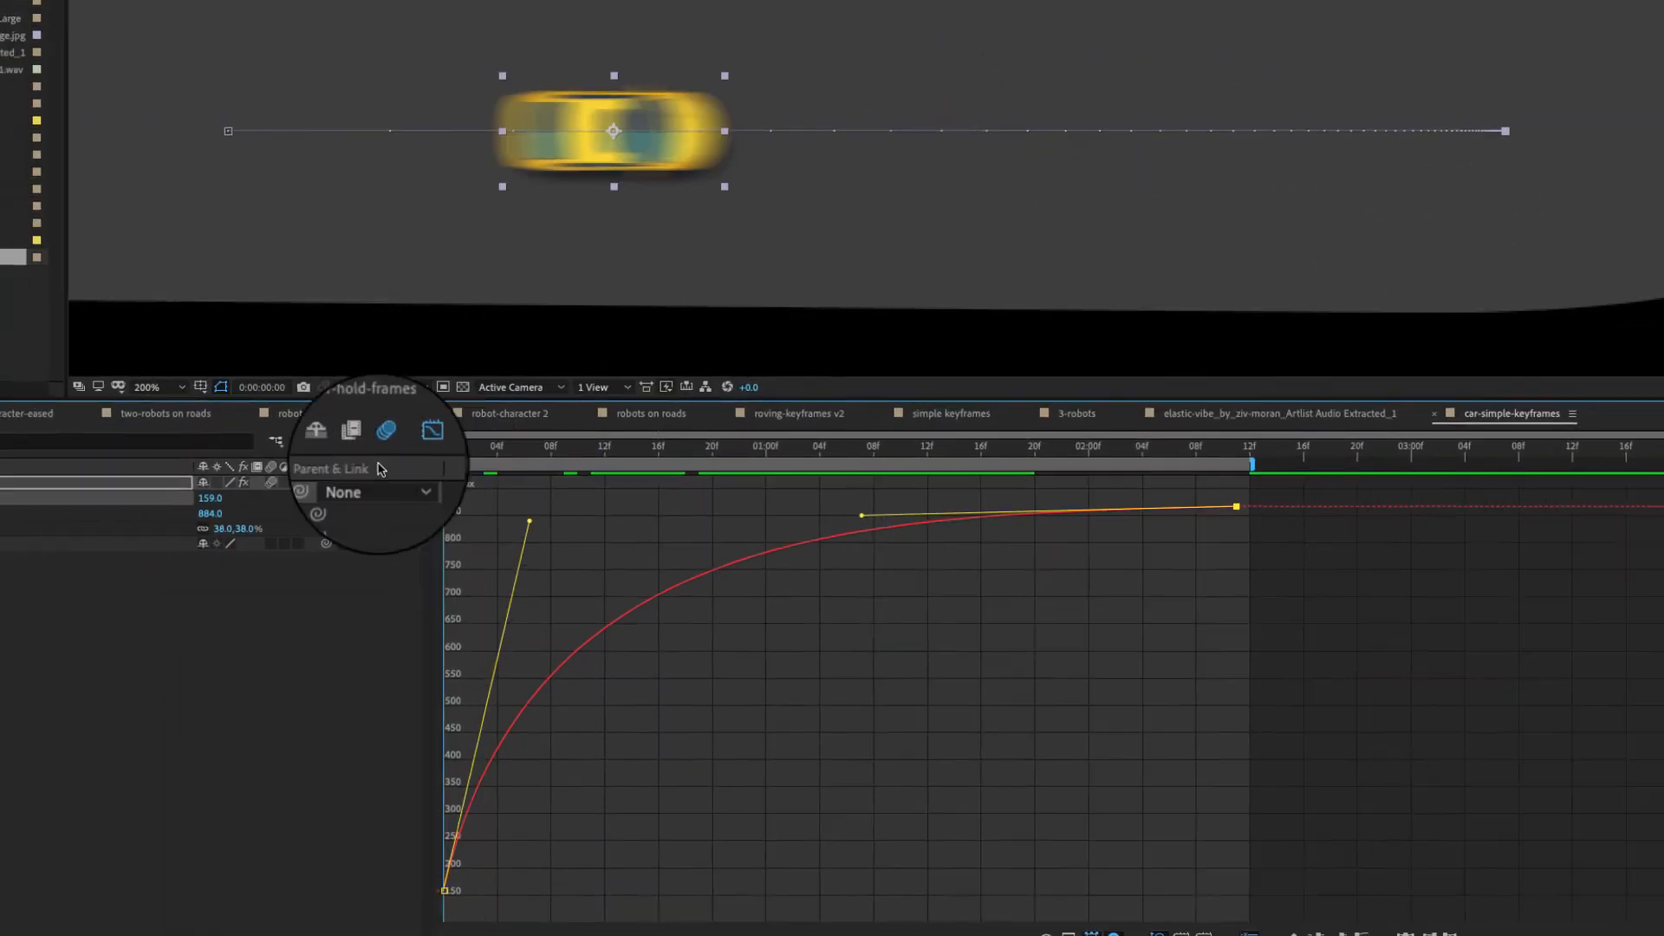
pyautogui.press('space')
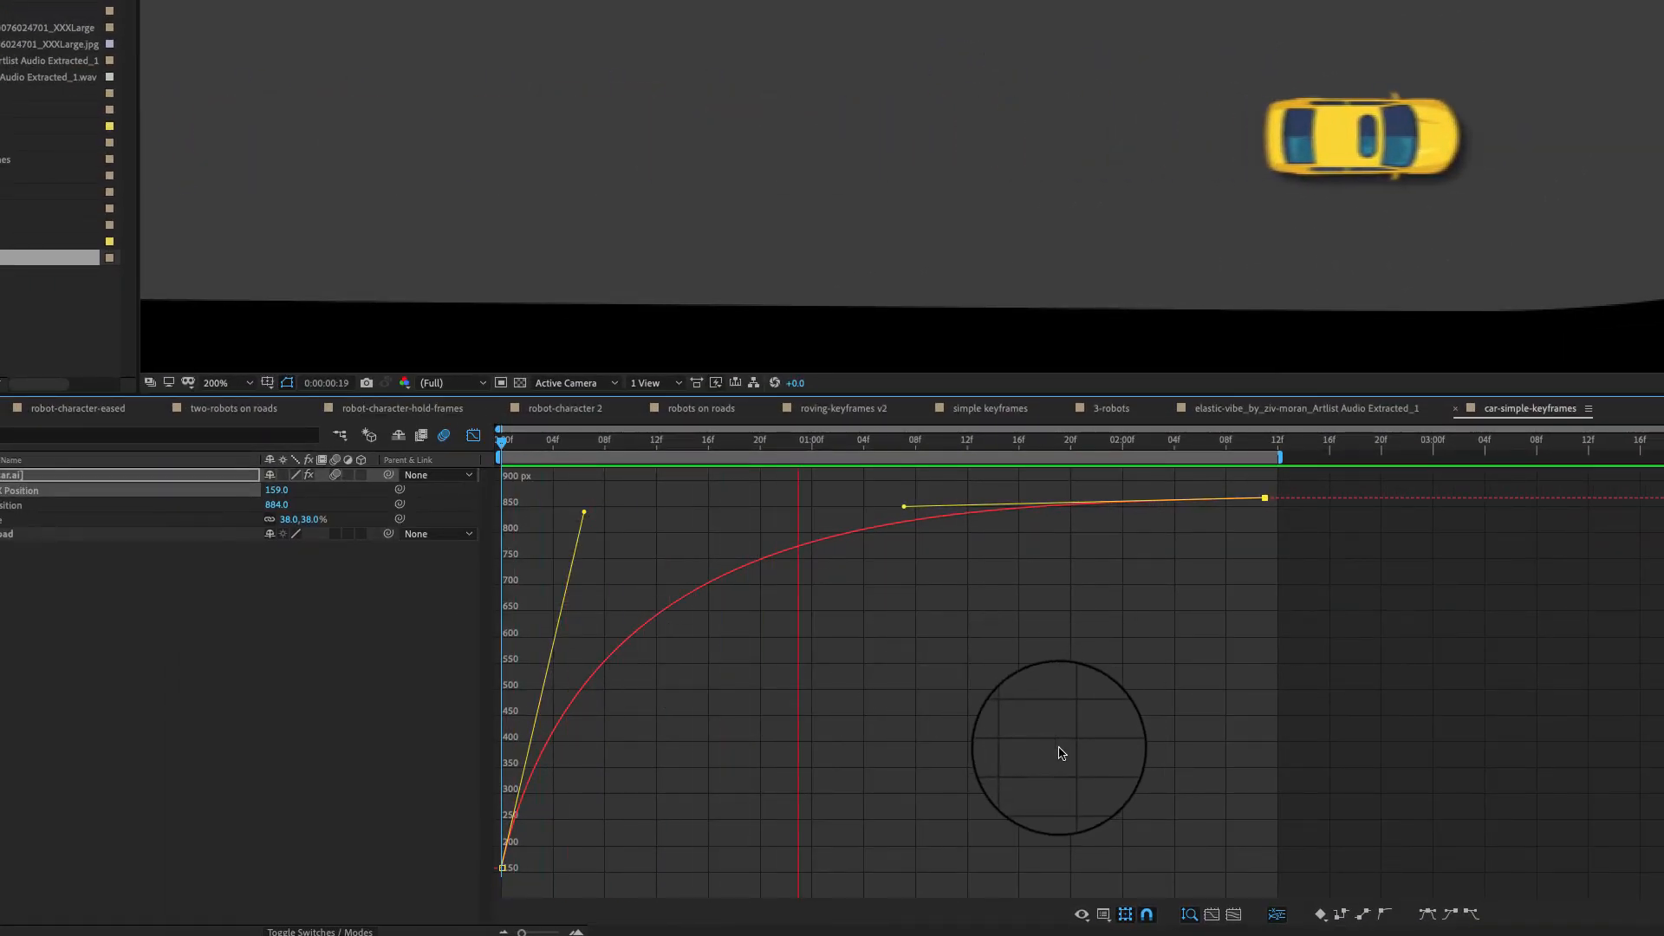
pyautogui.press('space')
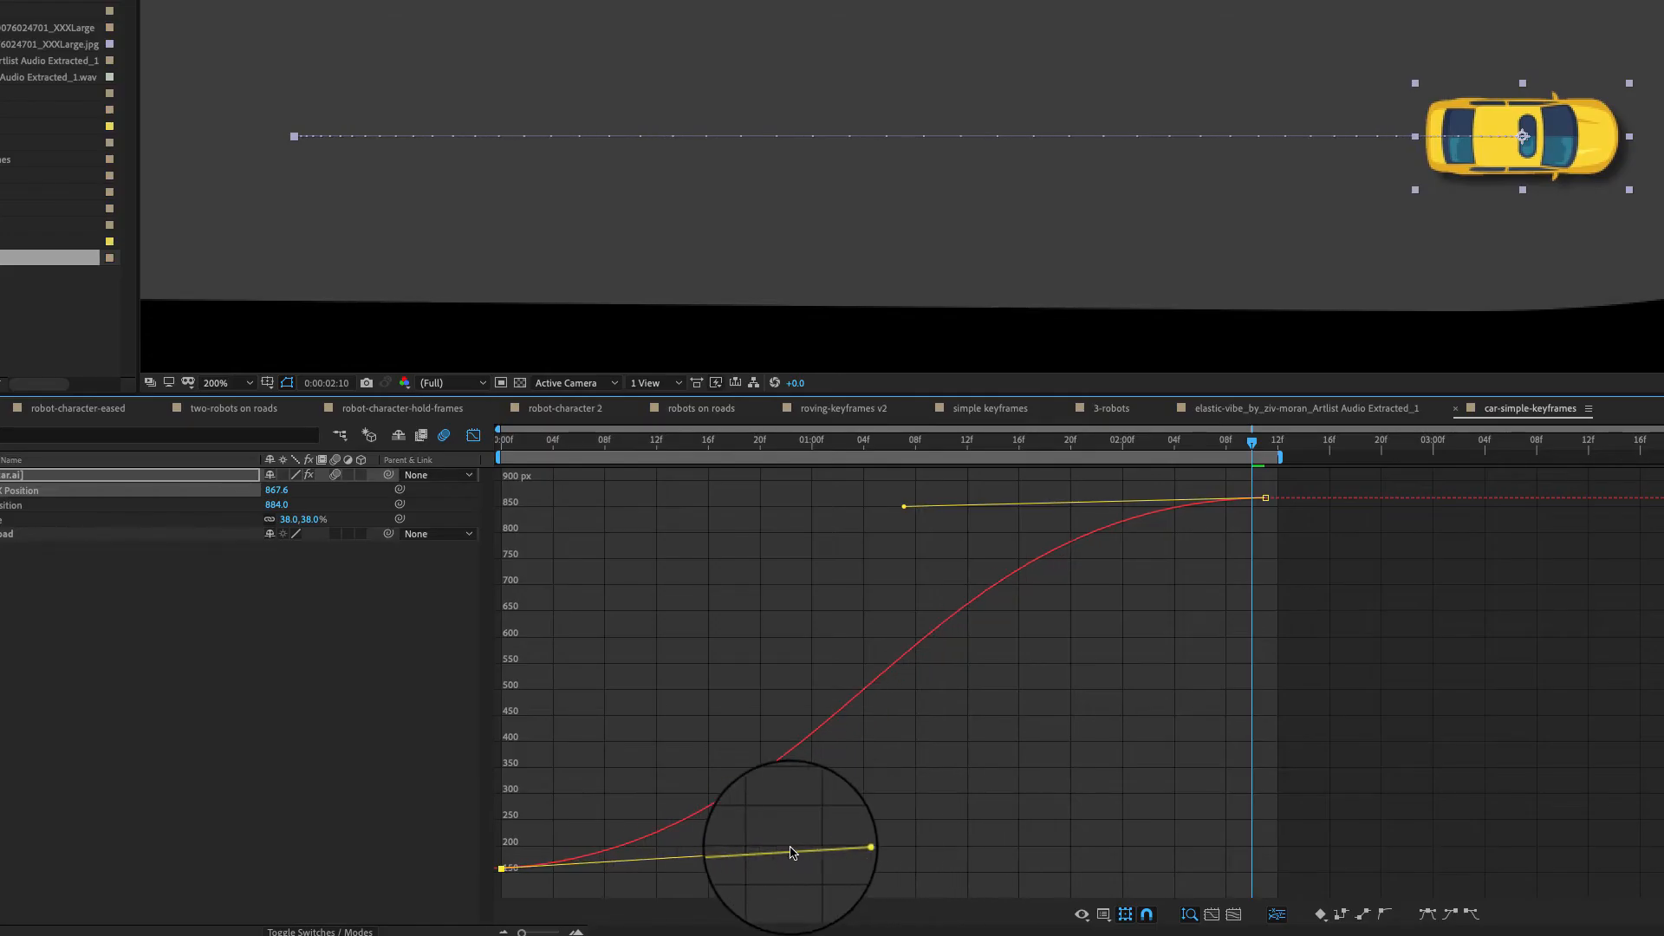
# Step: Flatten the first X Position keyframe's outgoing handle for a gradual start, and play the S-shaped curve from 0:00:00:00
pyautogui.moveTo(791, 851); pyautogui.dragTo(815, 864)
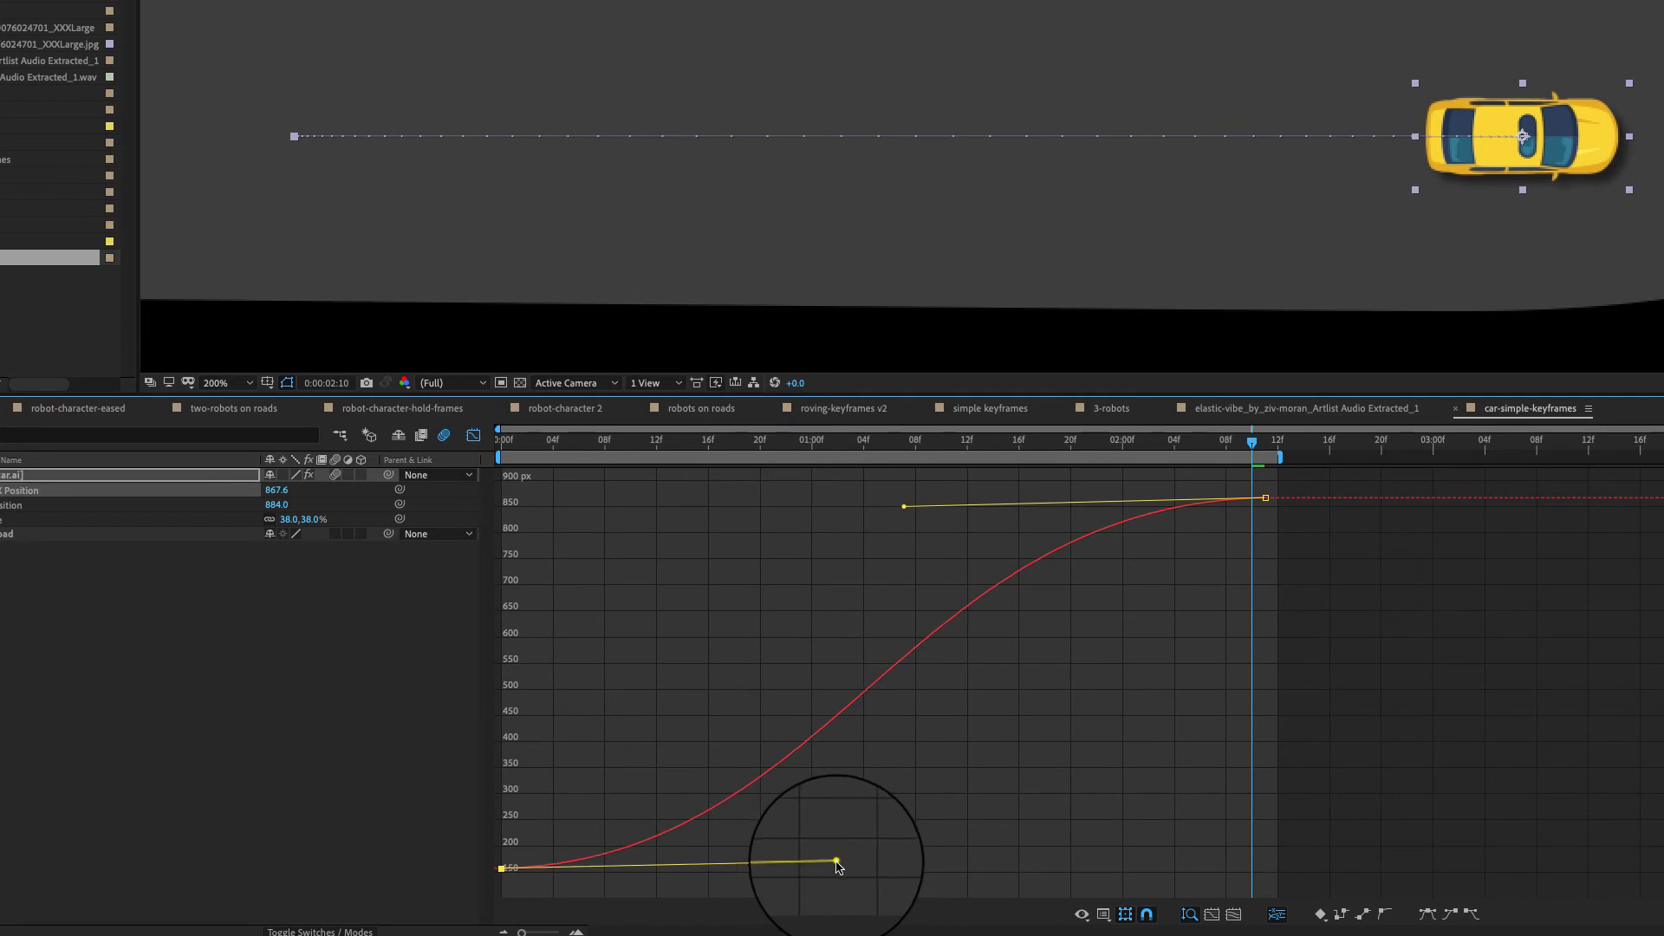
pyautogui.moveTo(1251, 442); pyautogui.dragTo(502, 442)
pyautogui.press('space')
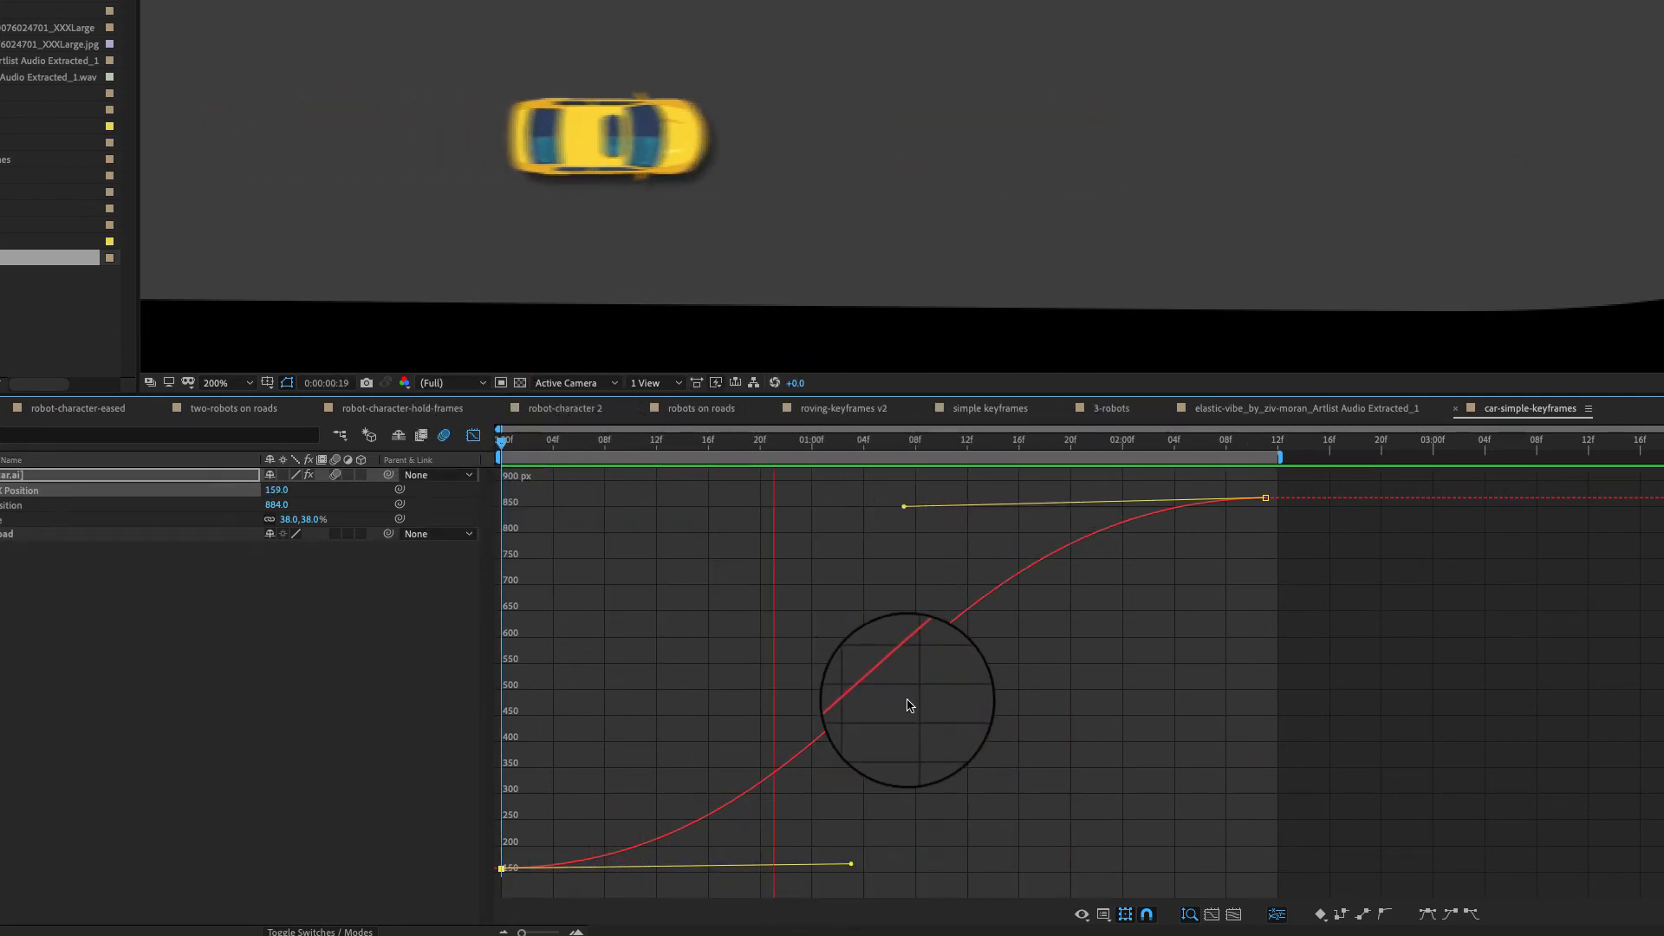
pyautogui.press('space')
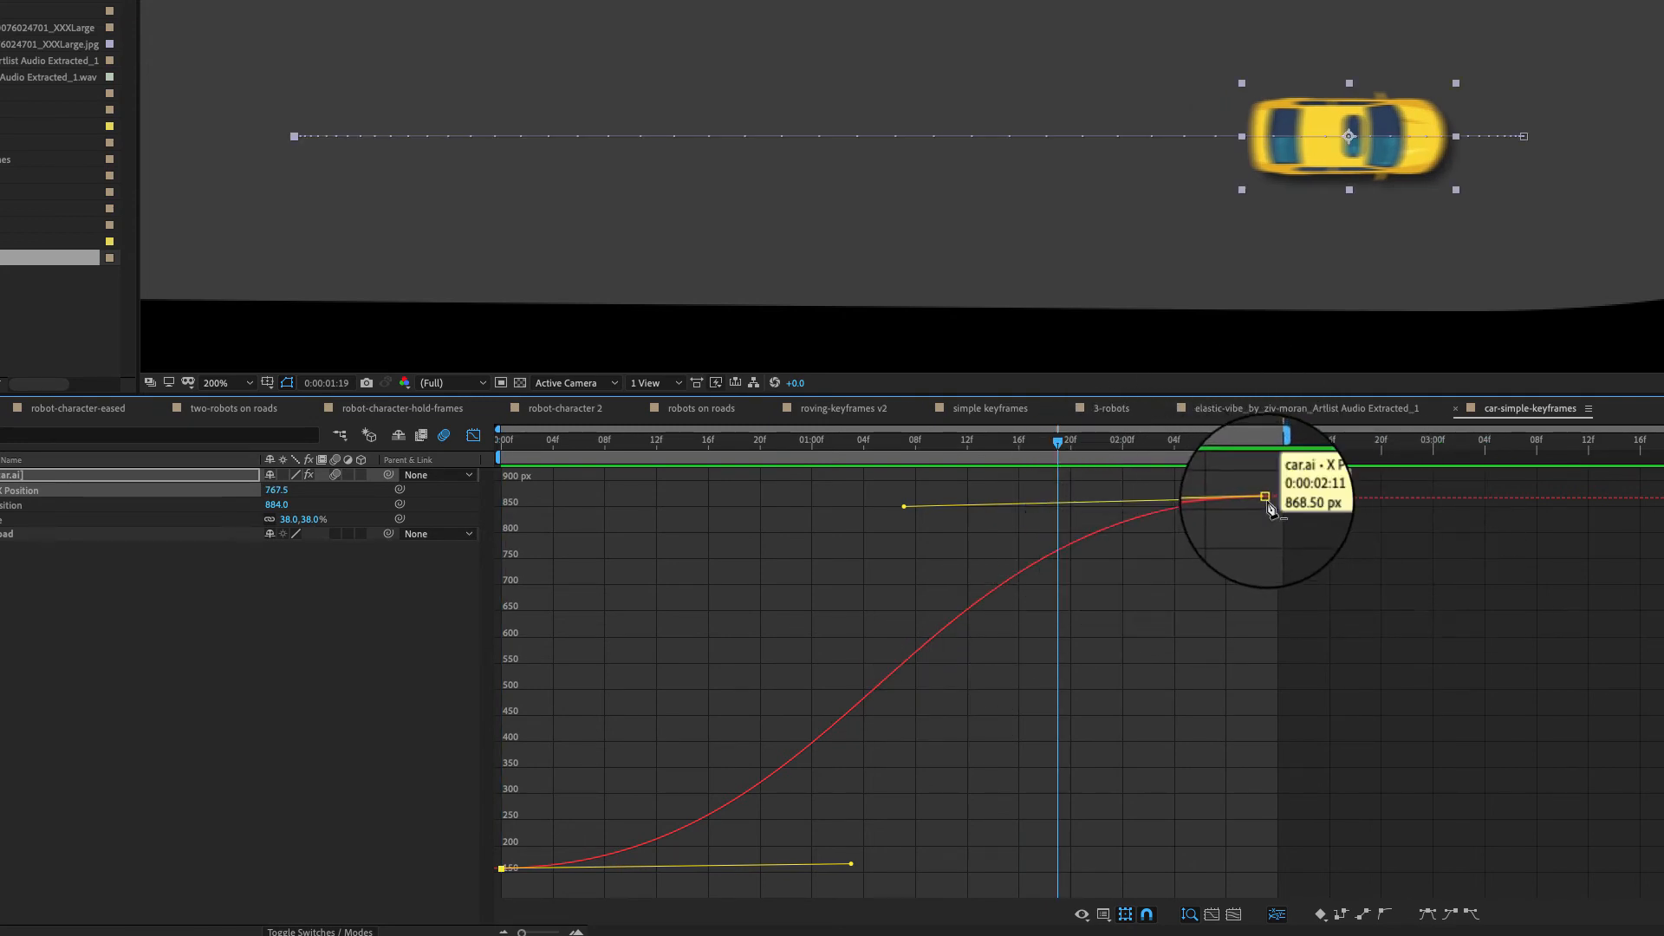
# Step: Return to the layer bar view and play the eased X Position animation from 0:00:00:00
pyautogui.hotkey('shift', 'F3')
pyautogui.moveTo(568, 441); pyautogui.dragTo(439, 482)
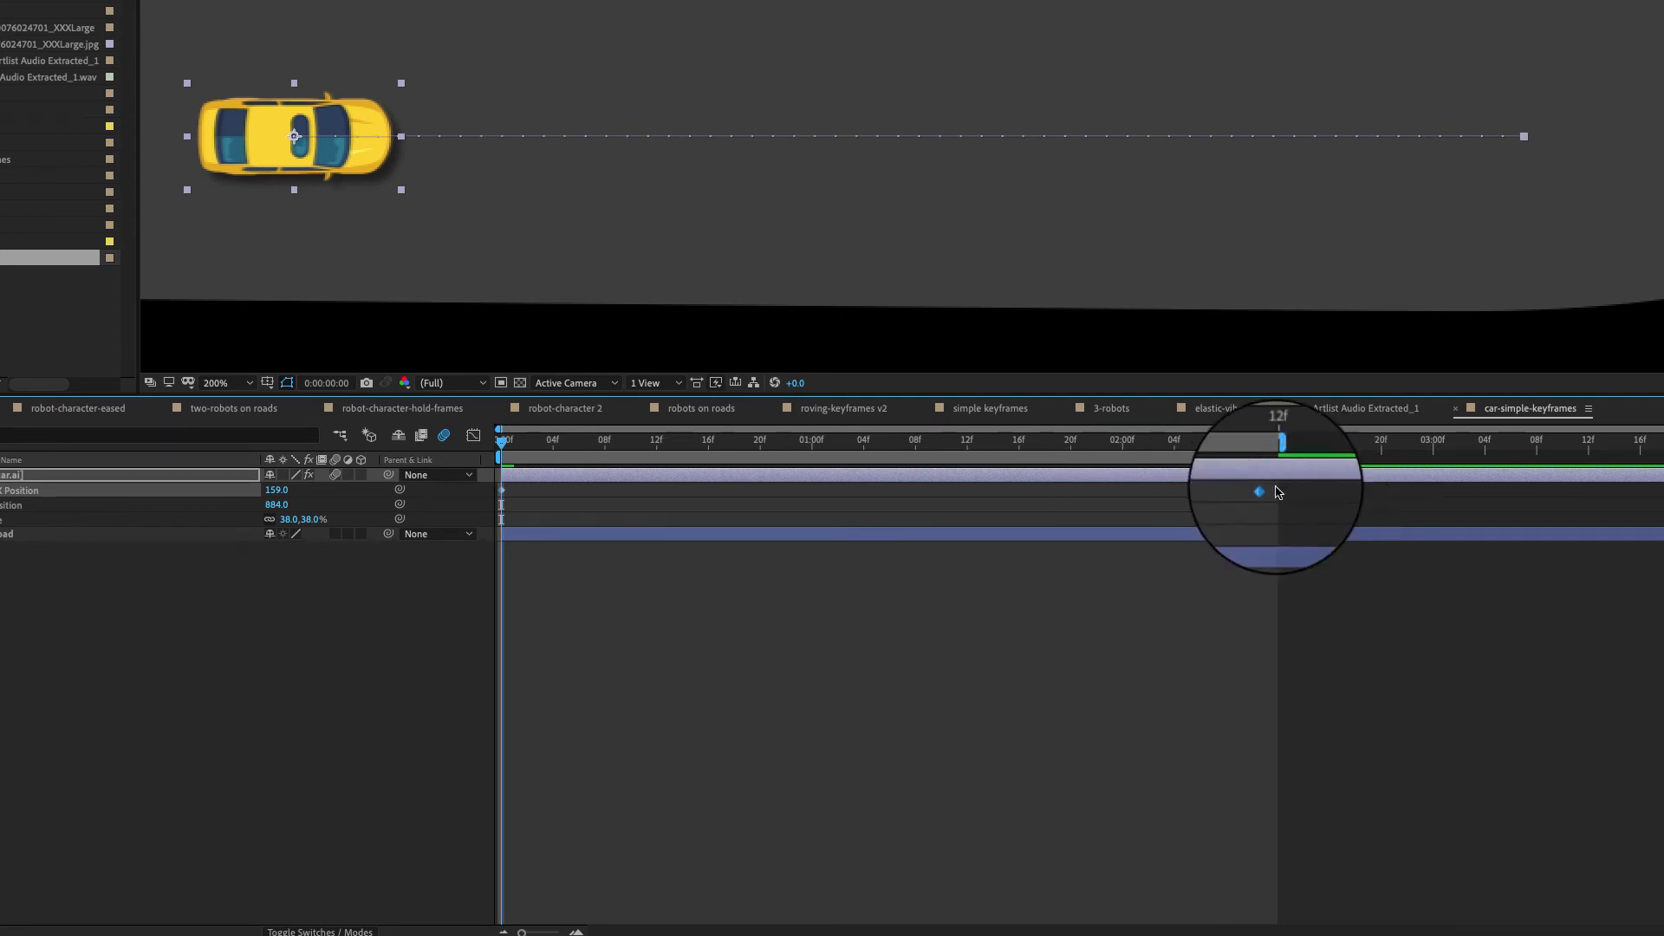
pyautogui.press('space')
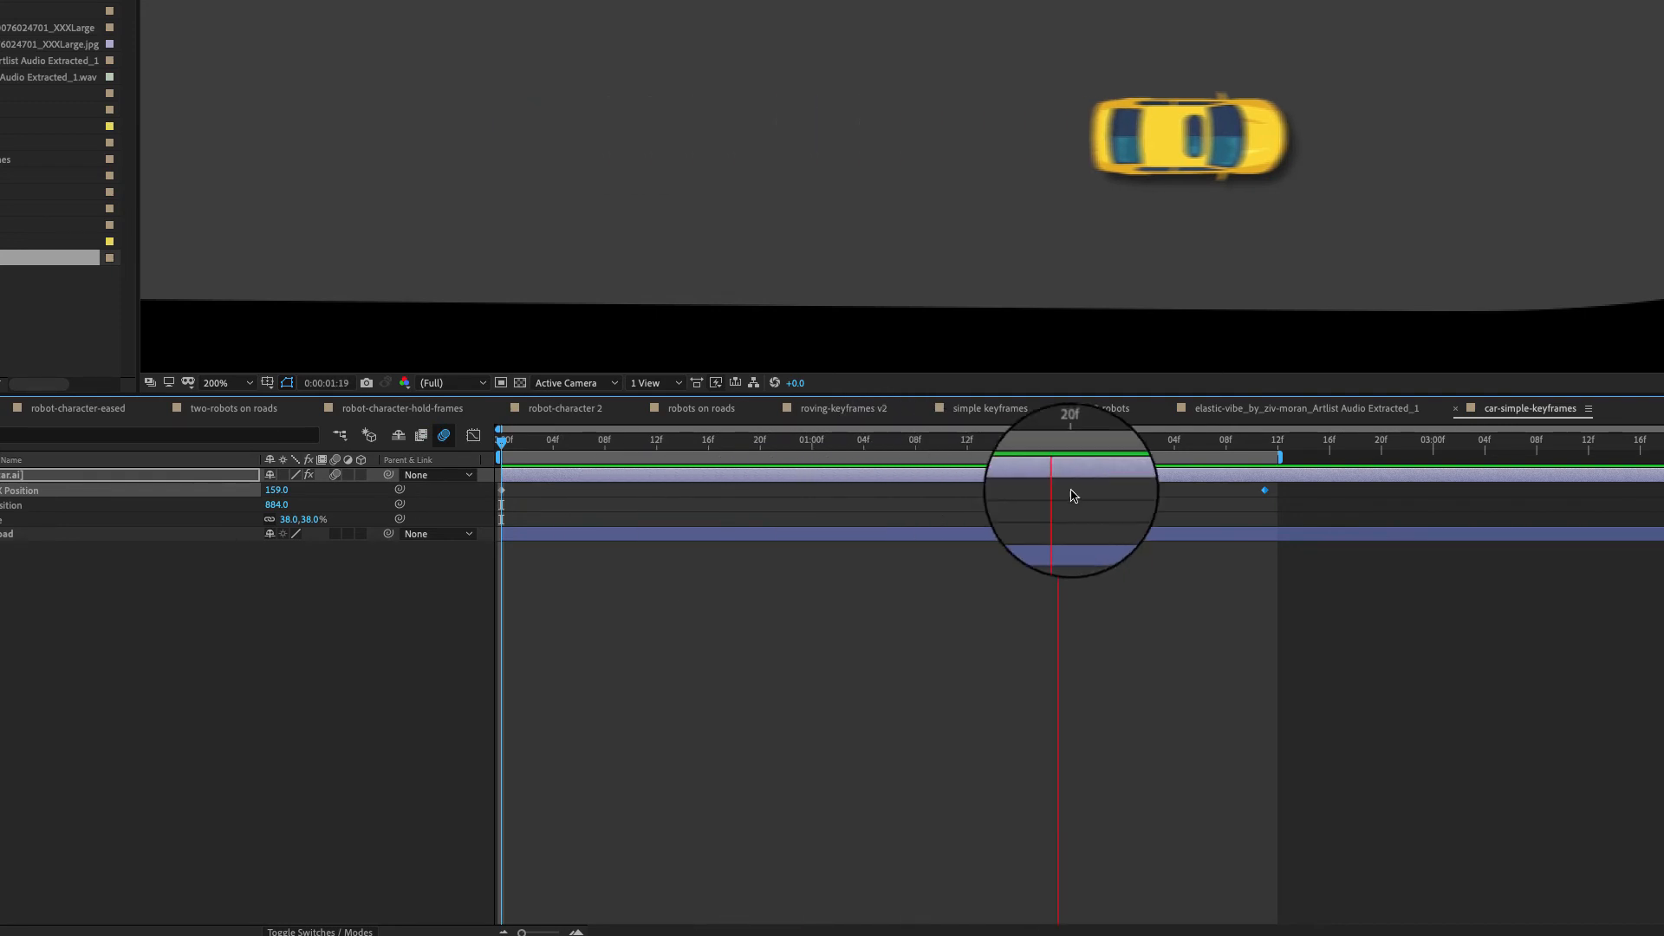
pyautogui.press('space')
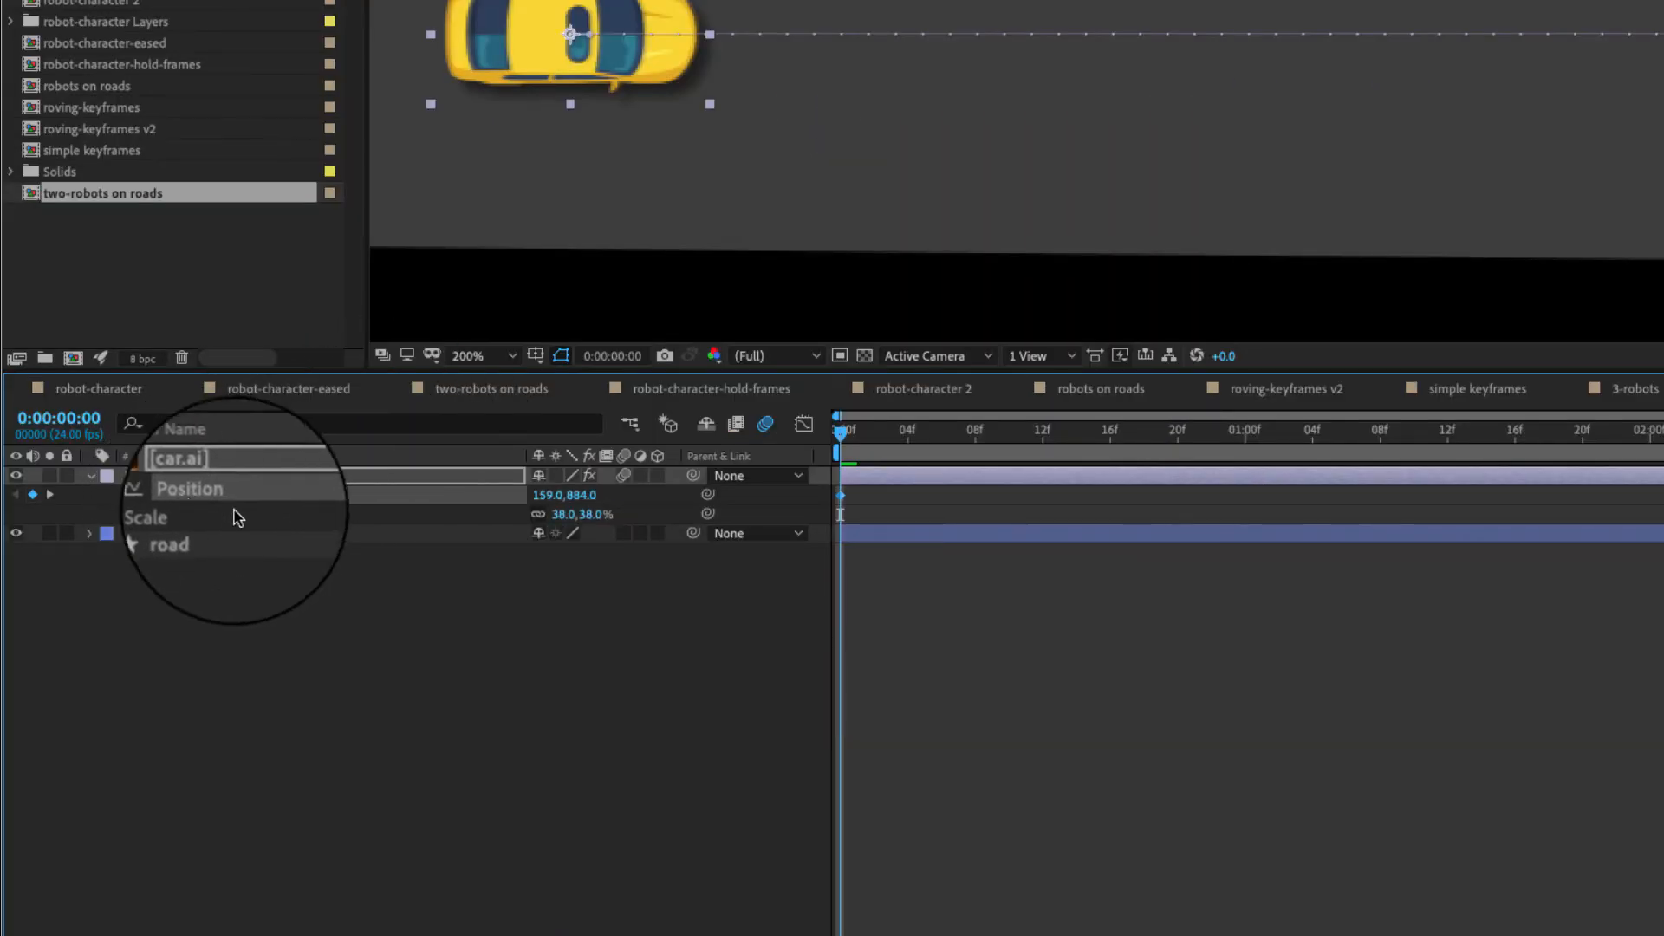
# Step: Move the car's last Position keyframe at 0:00:02:11 horizontally to the road's far end, about X 1771
pyautogui.moveTo(837, 428); pyautogui.dragTo(1094, 431)
pyautogui.scroll(-1, 1647, 131)
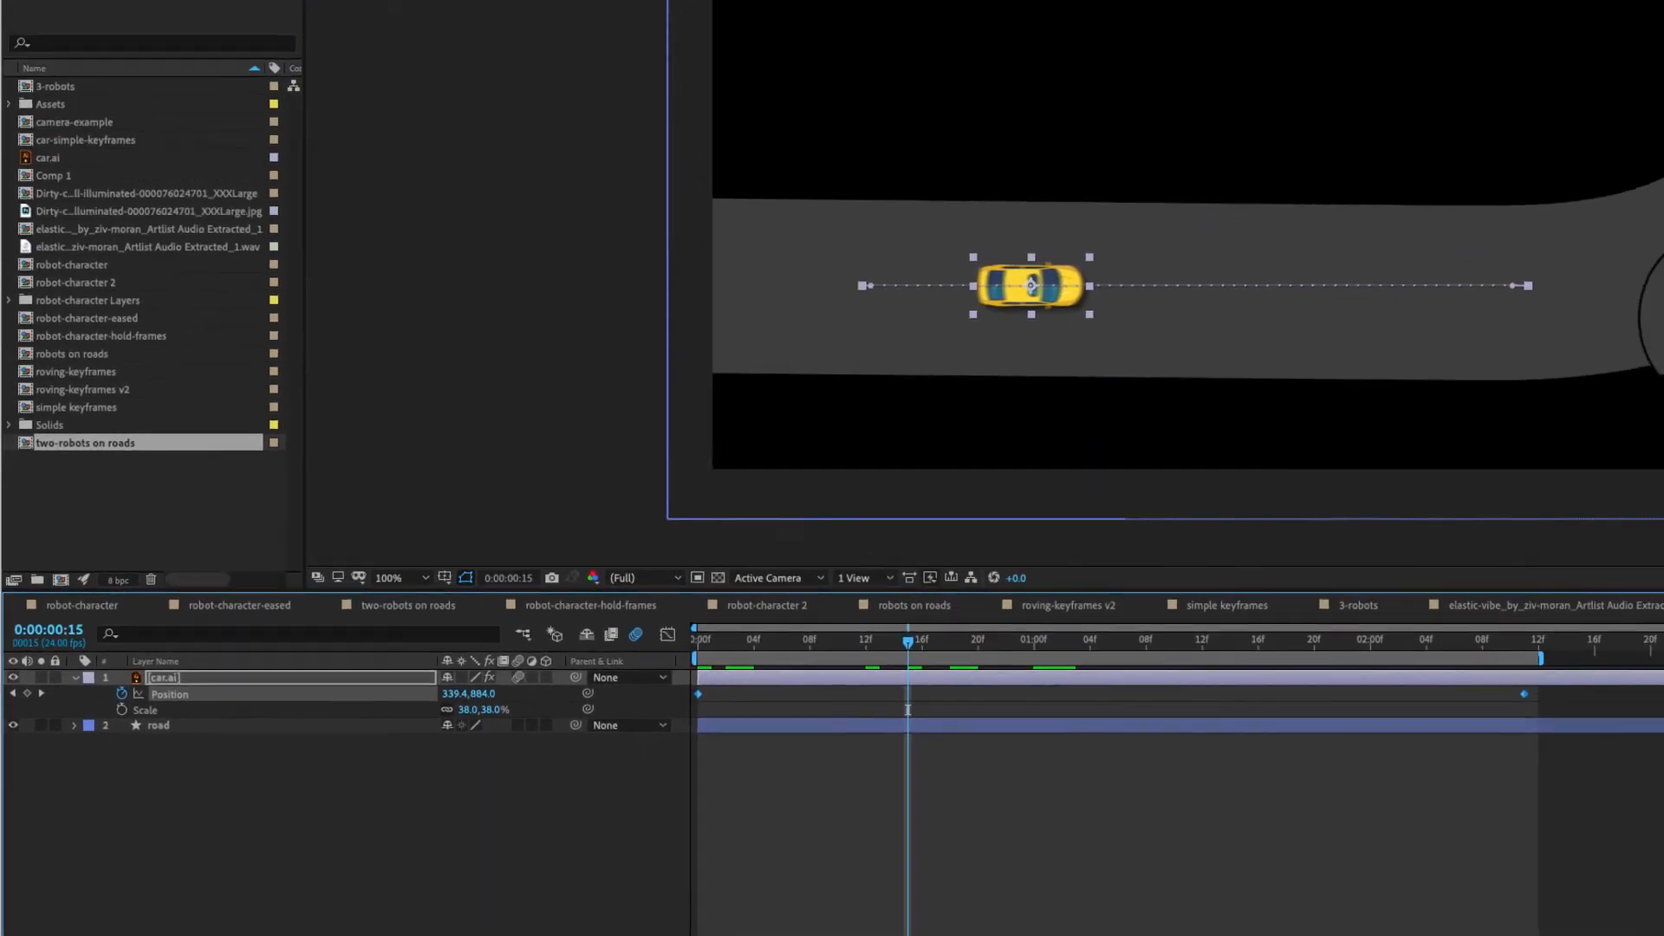
pyautogui.moveTo(1659, 378); pyautogui.dragTo(1100, 475)
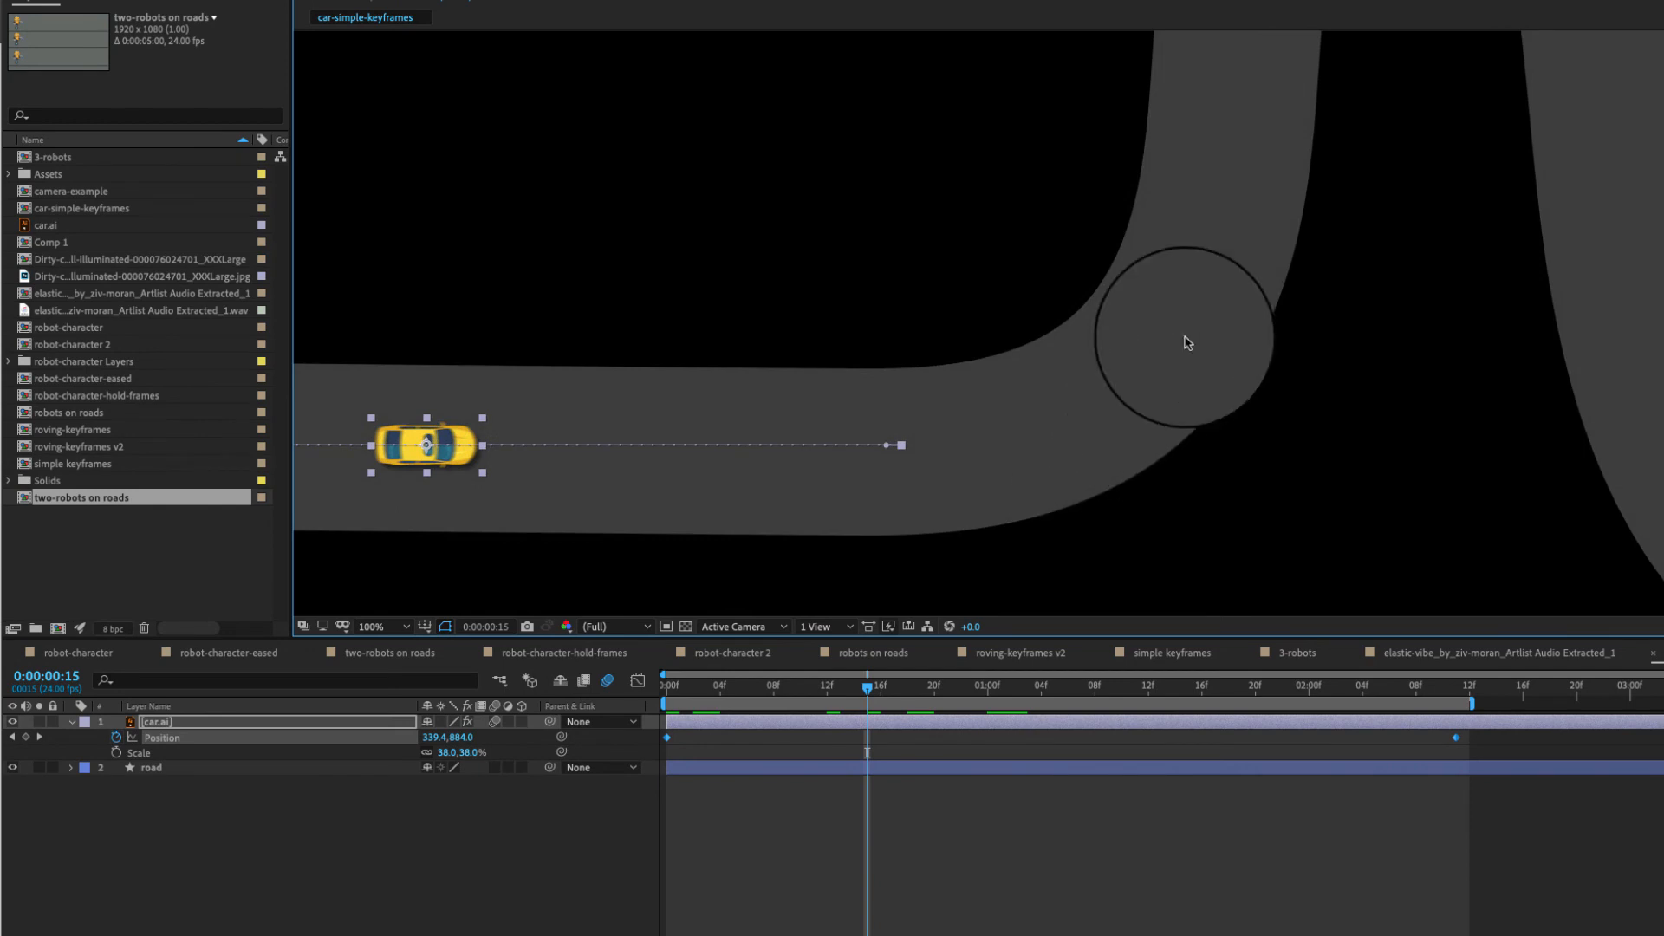
pyautogui.moveTo(1185, 342); pyautogui.dragTo(1152, 427)
pyautogui.scroll(-1, 1183, 476)
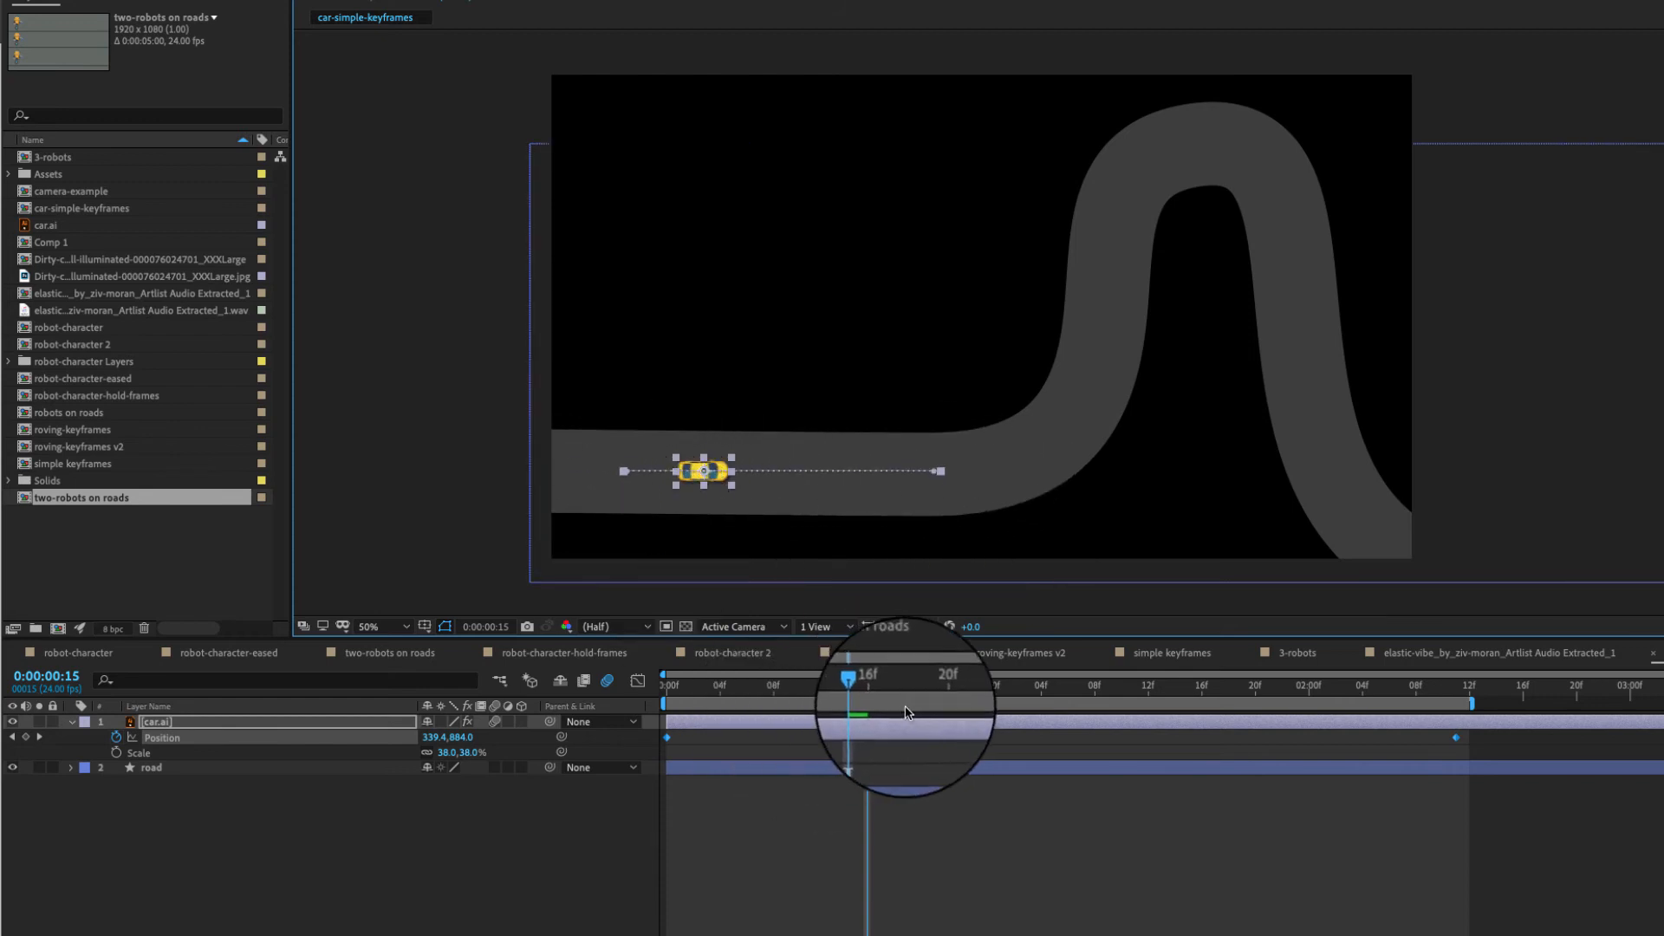
pyautogui.moveTo(868, 691); pyautogui.dragTo(1307, 720)
pyautogui.moveTo(1485, 719); pyautogui.dragTo(1458, 726)
pyautogui.click(1457, 739)
pyautogui.moveTo(436, 738); pyautogui.dragTo(1246, 764)
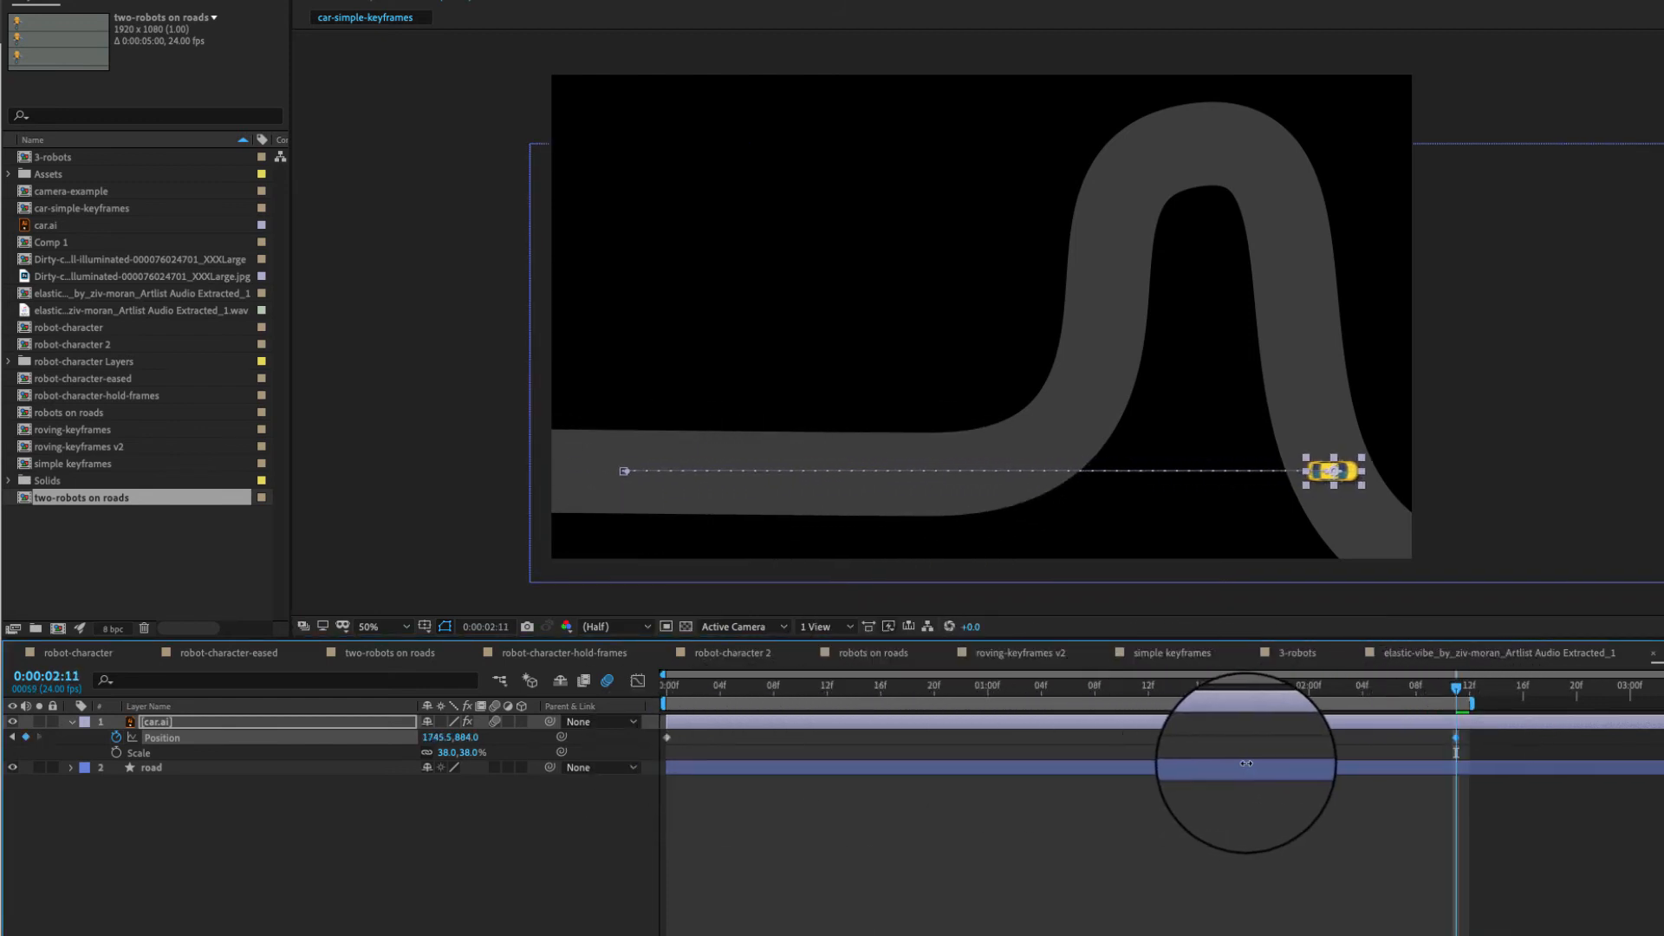
# Step: Play the lengthened animation, move the last Position keyframe to 0:00:01:16, and scrub back to 0:00:00:11
pyautogui.press('space')
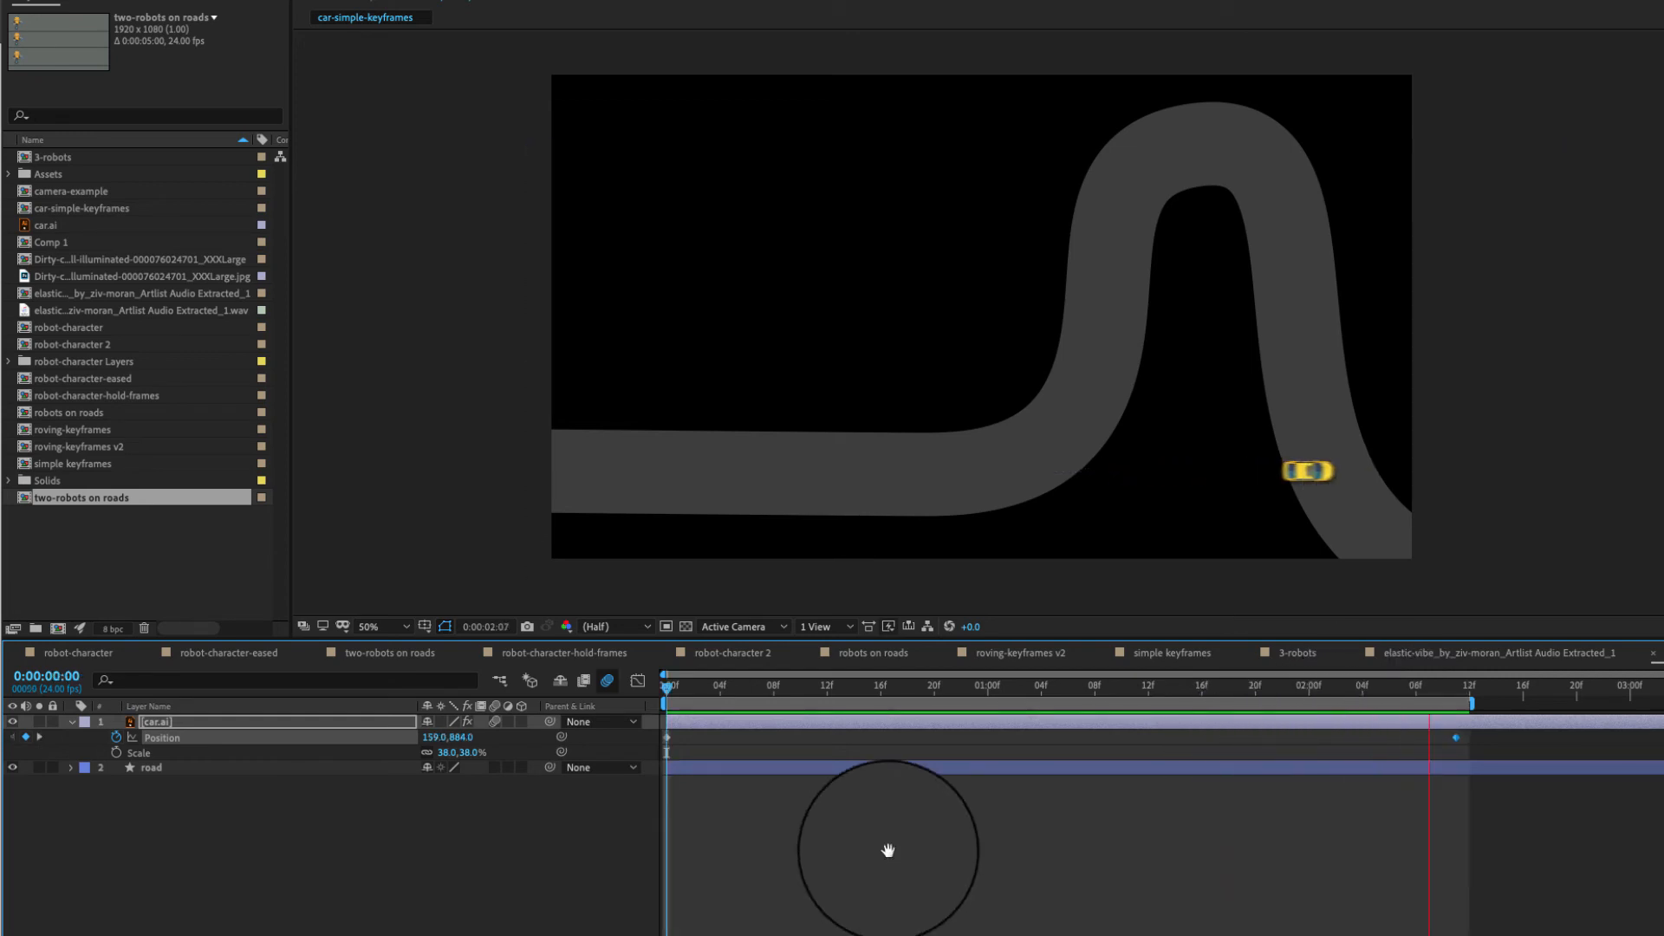
pyautogui.press('space')
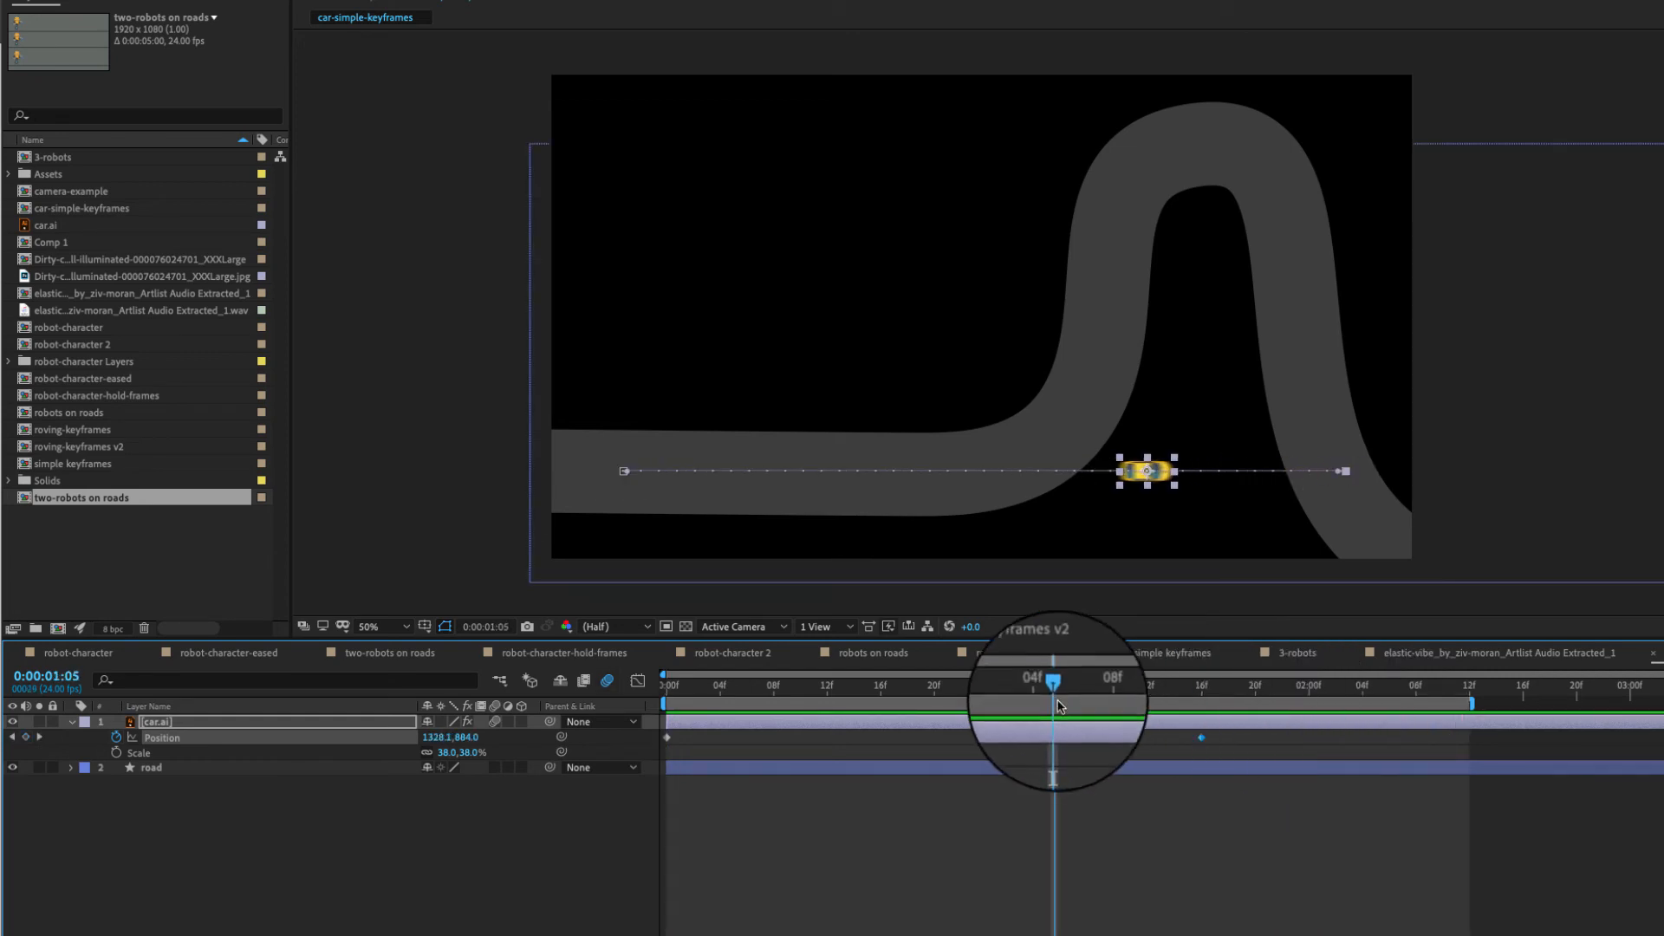
pyautogui.moveTo(1057, 697); pyautogui.dragTo(816, 696)
# Step: Separate the car's Position property into X and Y dimensions
pyautogui.click(167, 825)
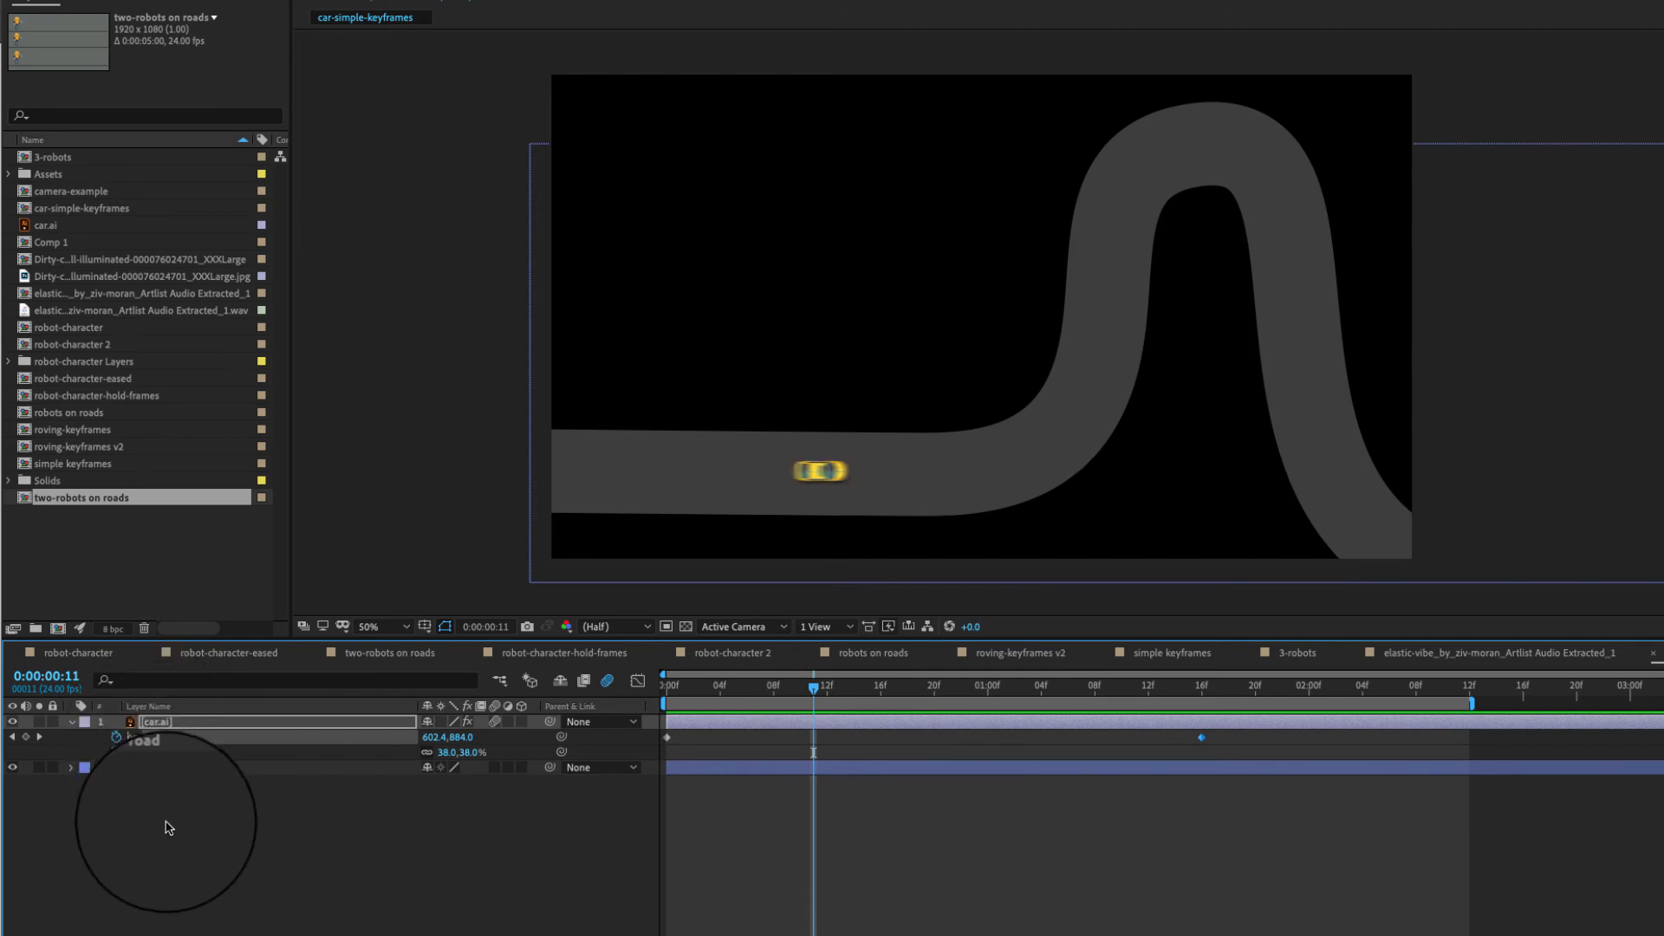
pyautogui.click(165, 747)
pyautogui.rightClick(165, 747)
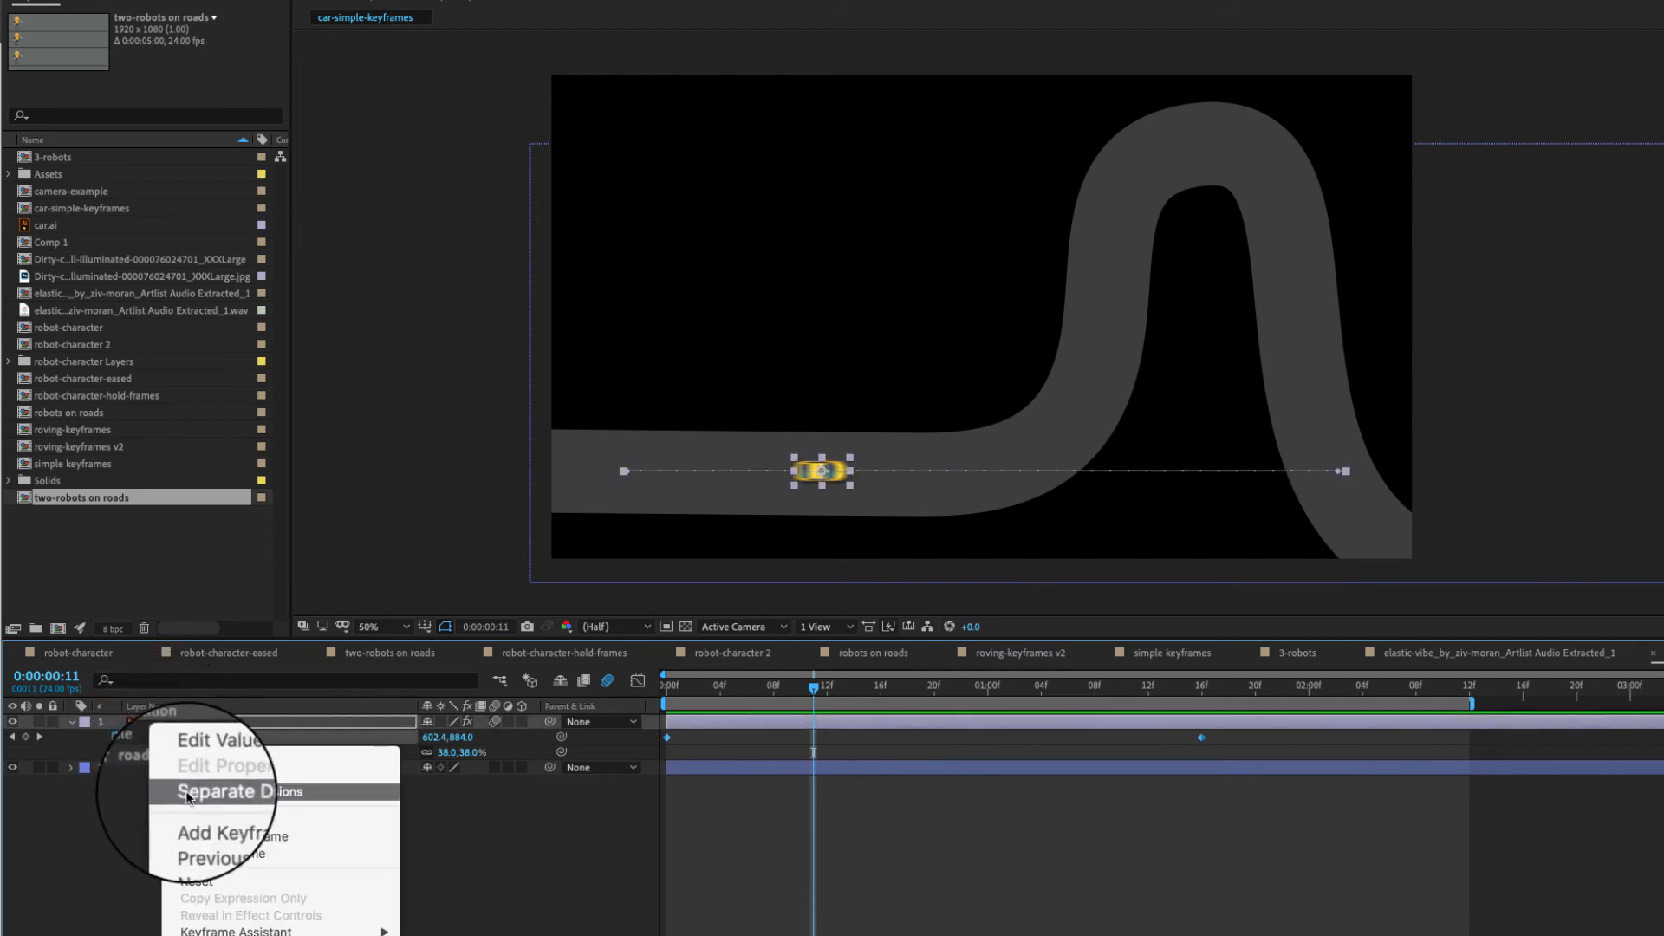
pyautogui.click(178, 774)
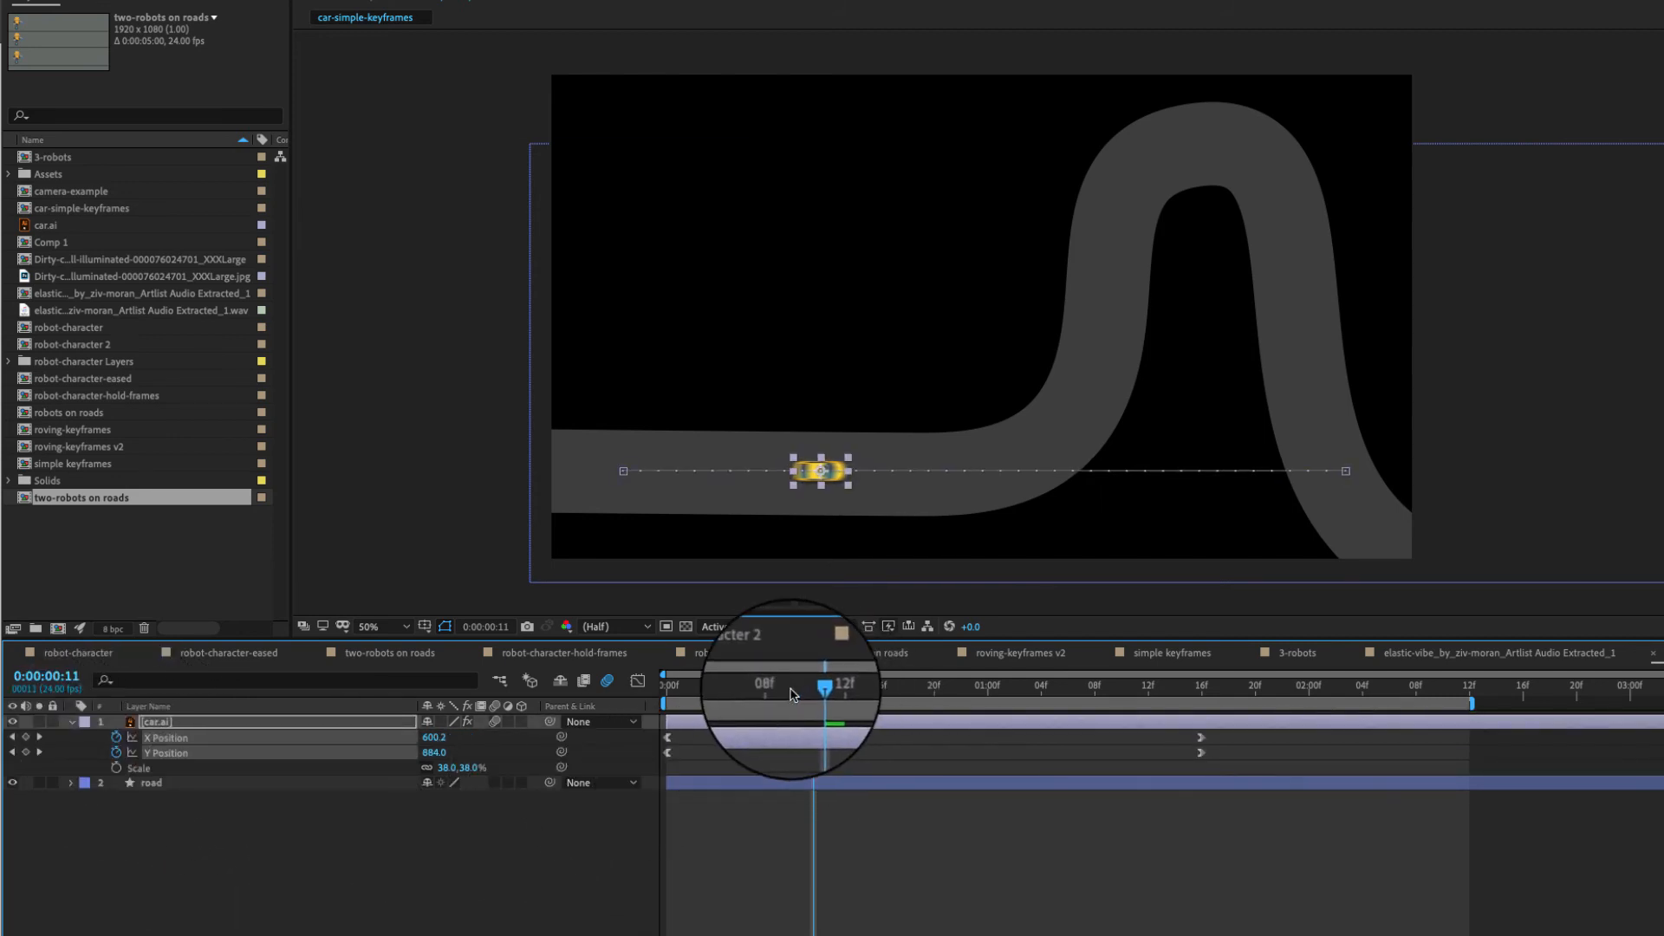
# Step: Add X and Y Position keyframes by placing the car atop the road bend at 0:00:01:01 and on the lower bend at 0:00:00:14
pyautogui.moveTo(813, 689); pyautogui.dragTo(1001, 693)
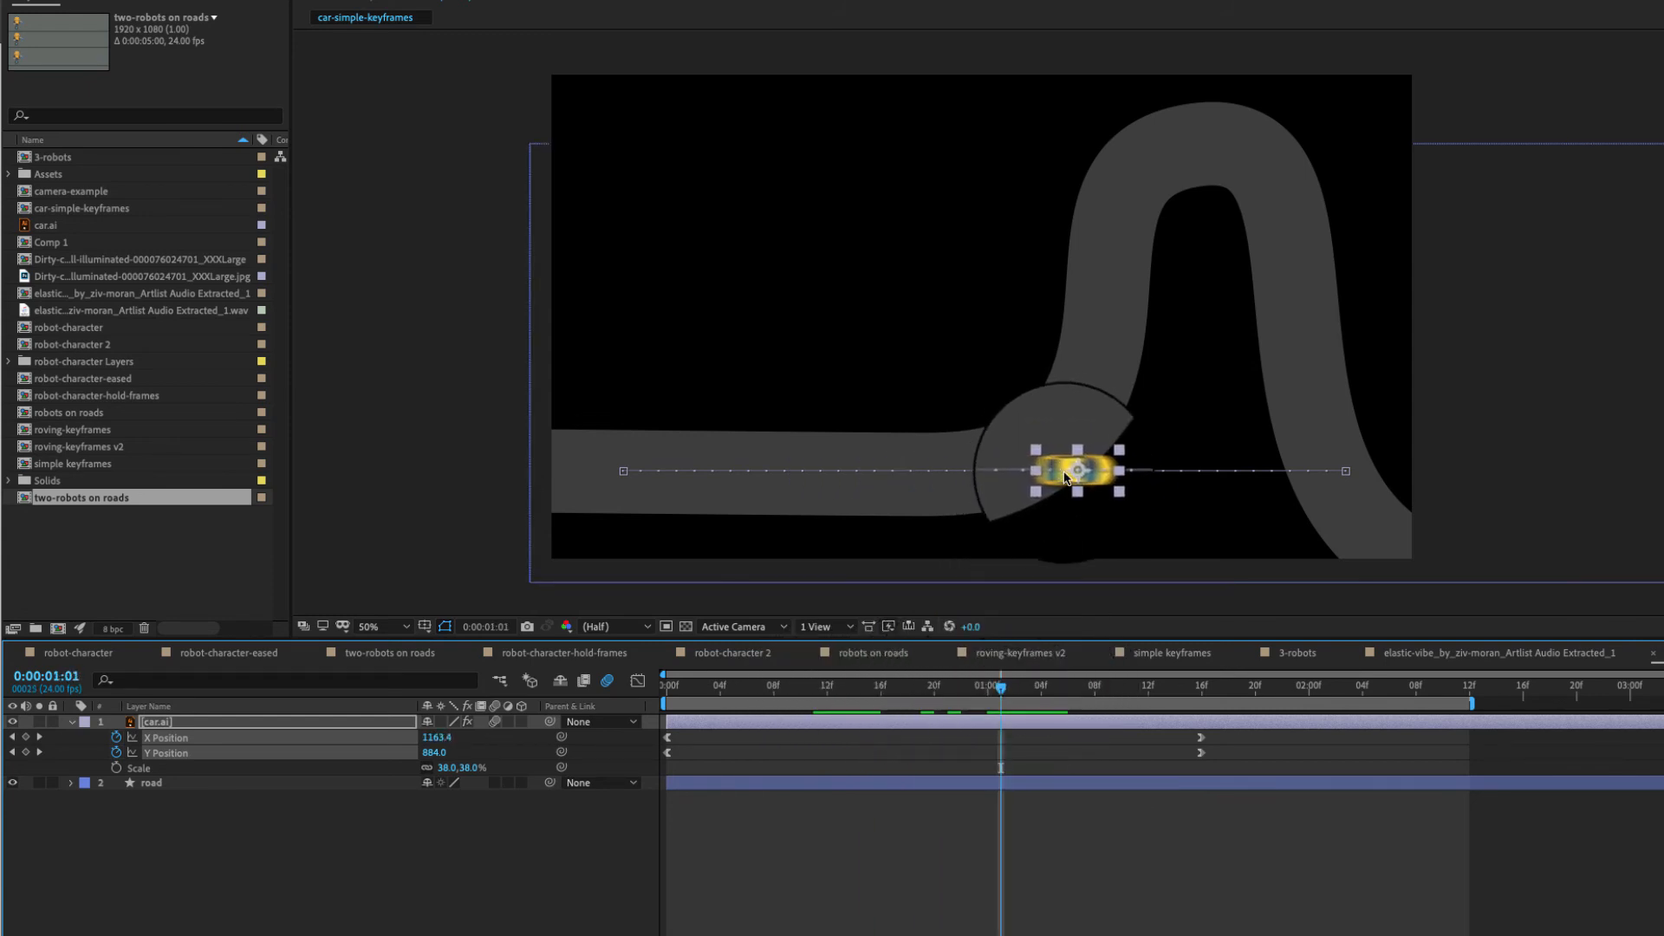
pyautogui.moveTo(1065, 476); pyautogui.dragTo(1207, 153)
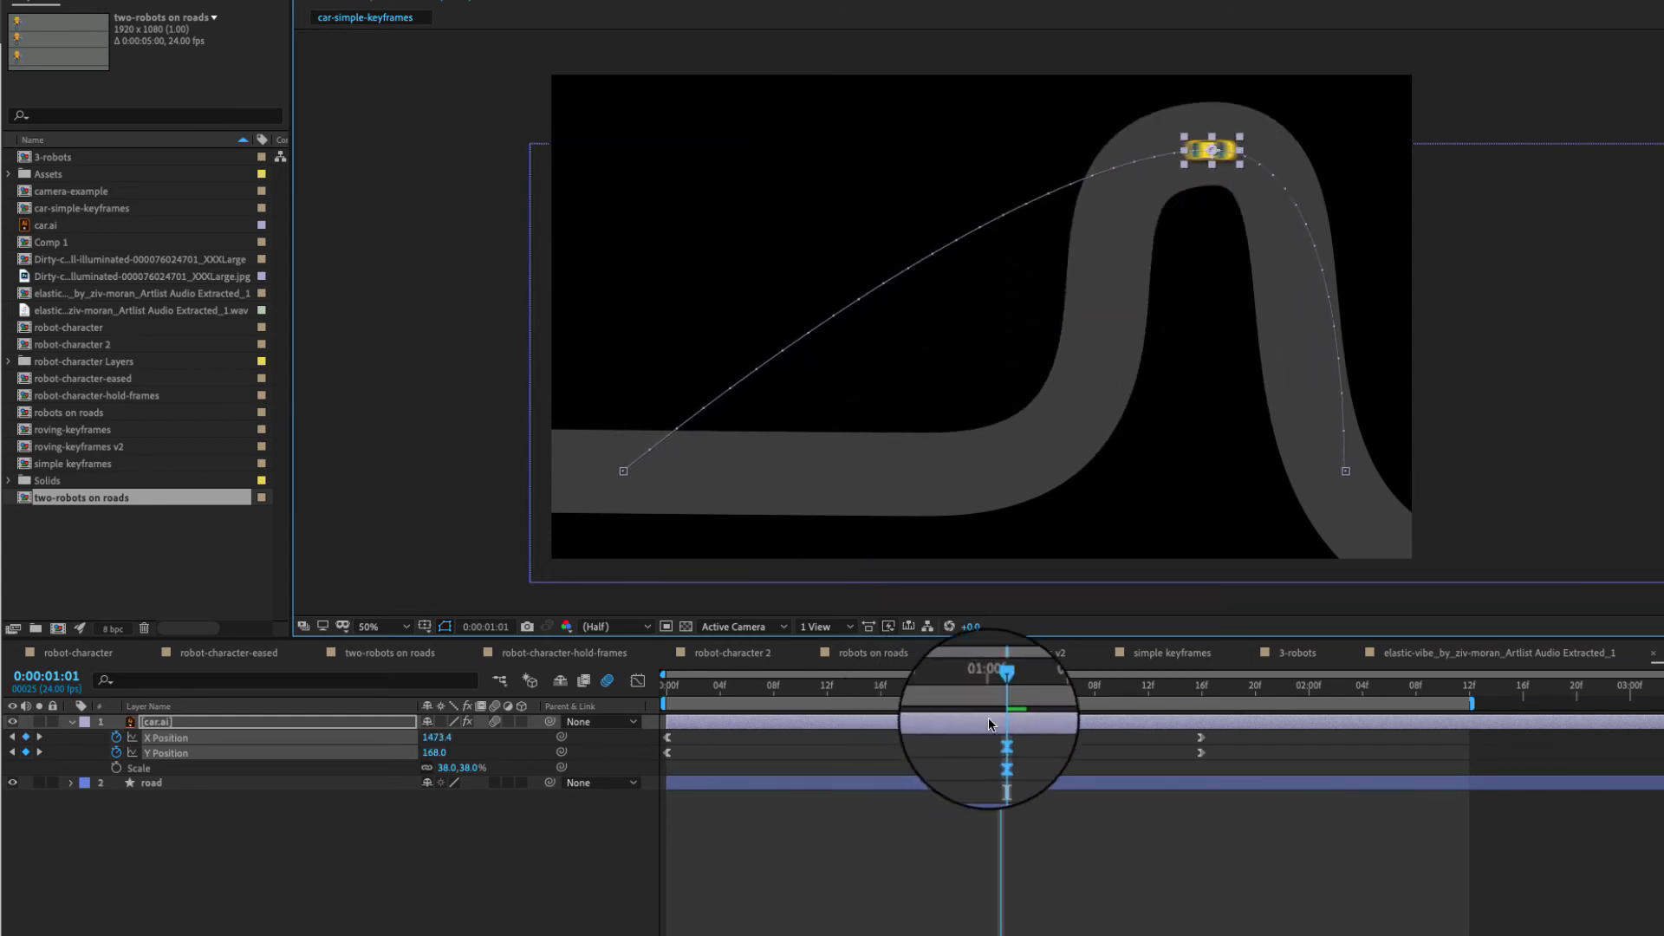
pyautogui.moveTo(998, 685); pyautogui.dragTo(852, 704)
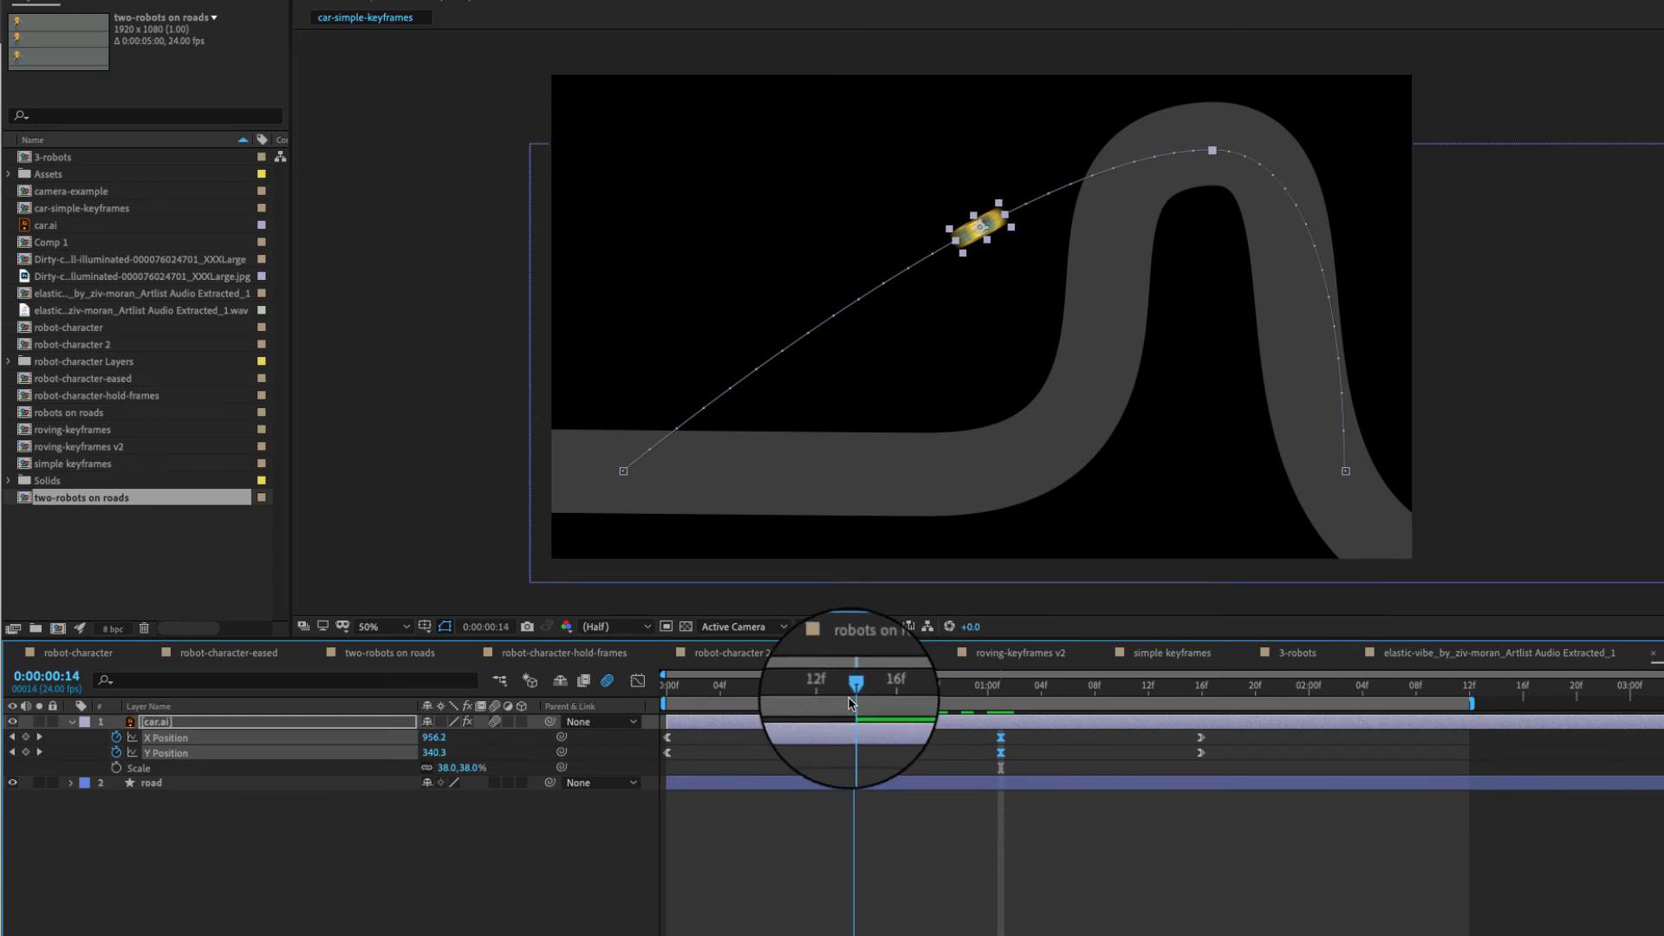
pyautogui.moveTo(977, 234); pyautogui.dragTo(1024, 466)
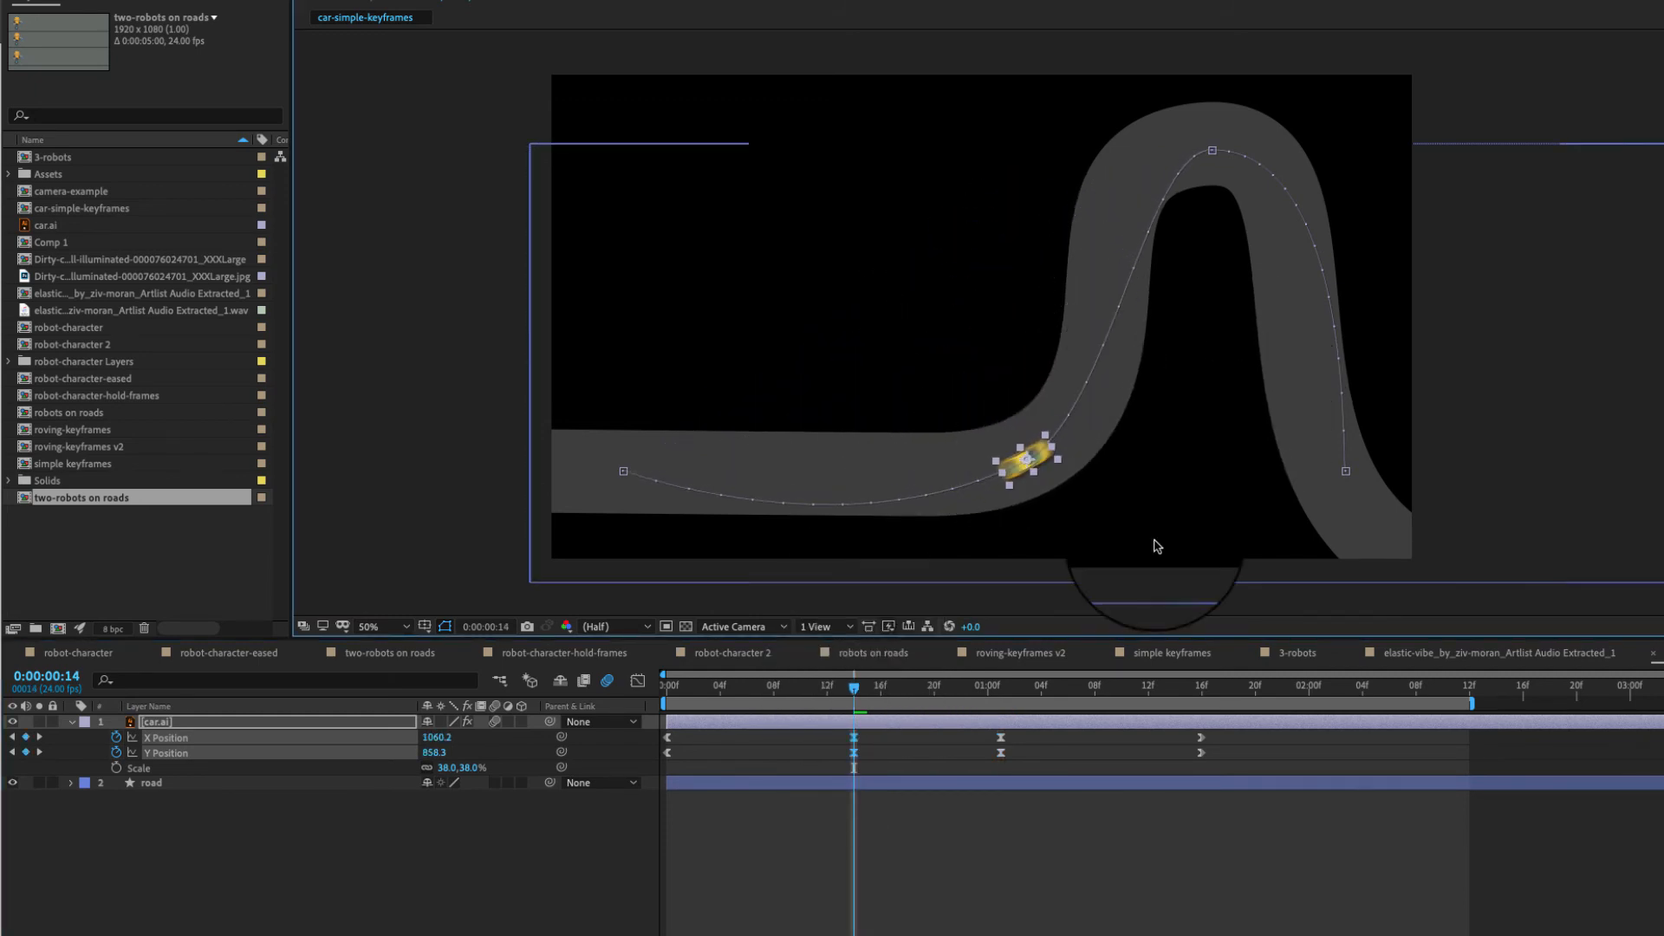
# Step: Play the car's curved path with separated dimensions from 0:00:00:00 and return to the start
pyautogui.moveTo(859, 686); pyautogui.dragTo(656, 699)
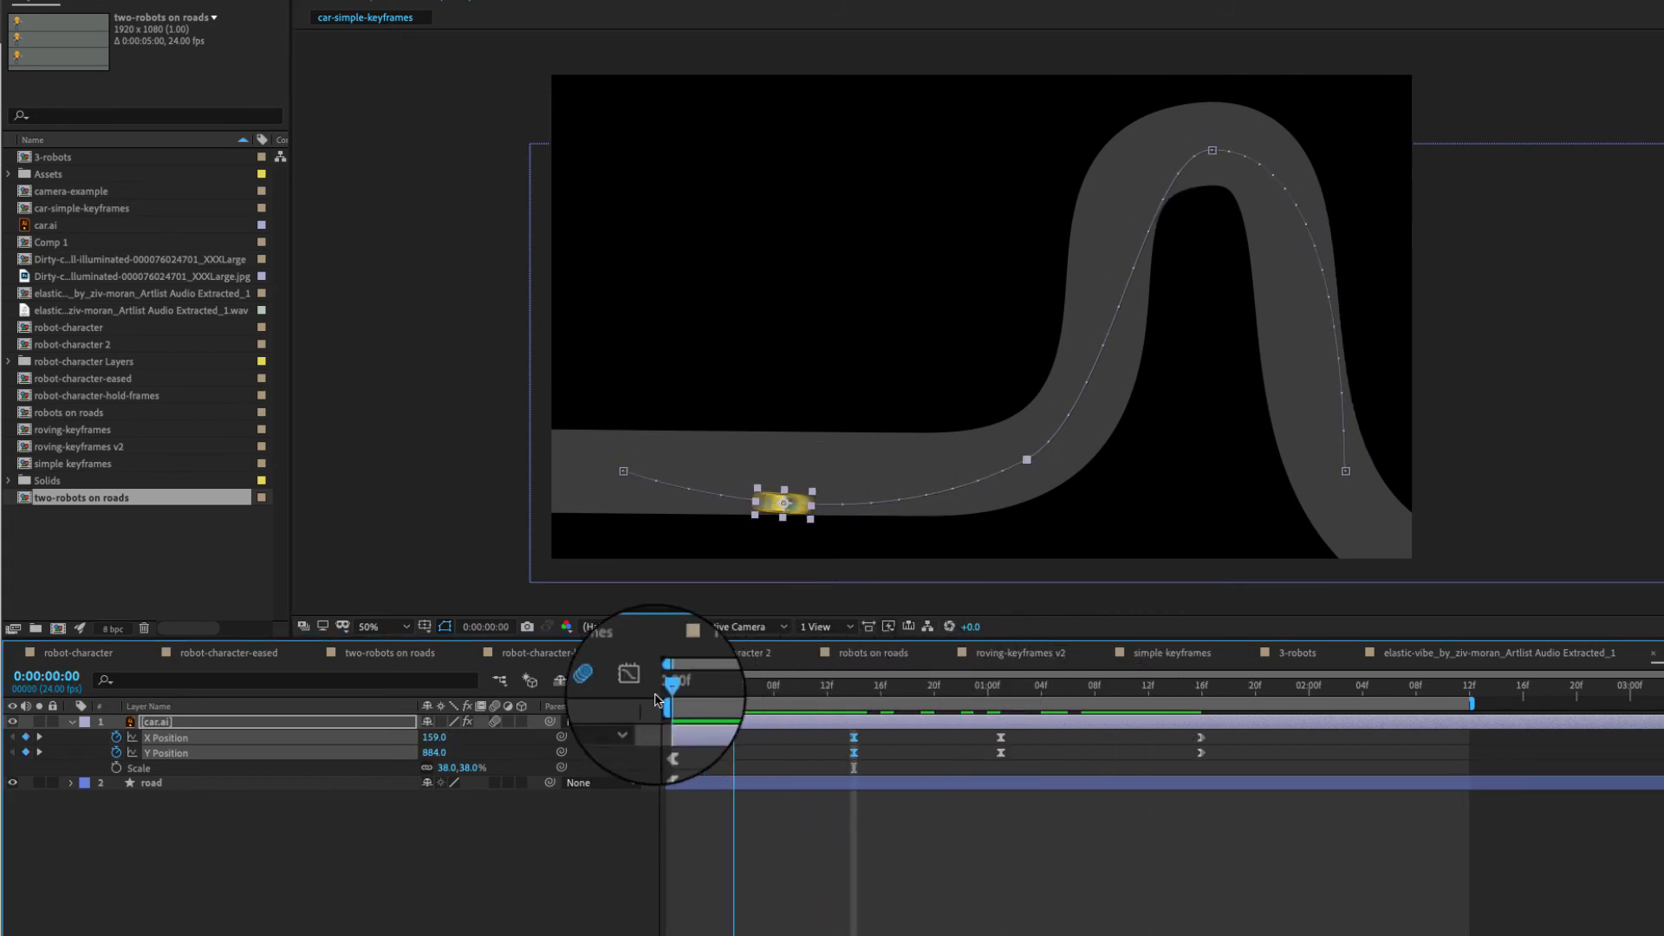
pyautogui.press('space')
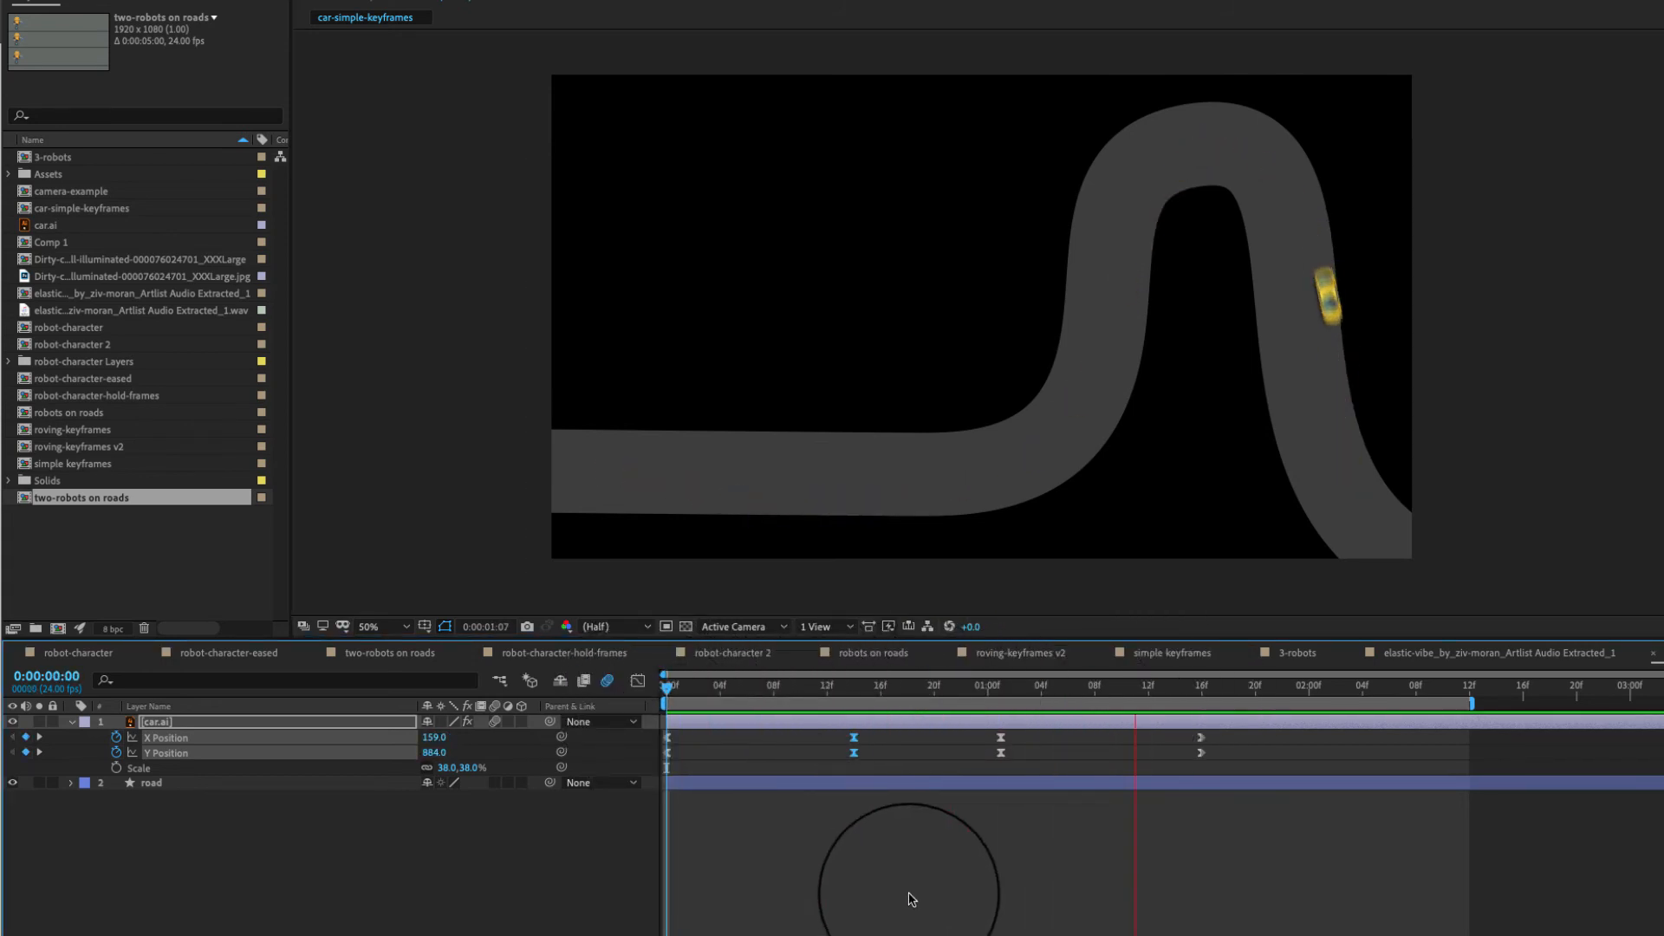
pyautogui.press('space')
pyautogui.moveTo(1210, 692); pyautogui.dragTo(557, 691)
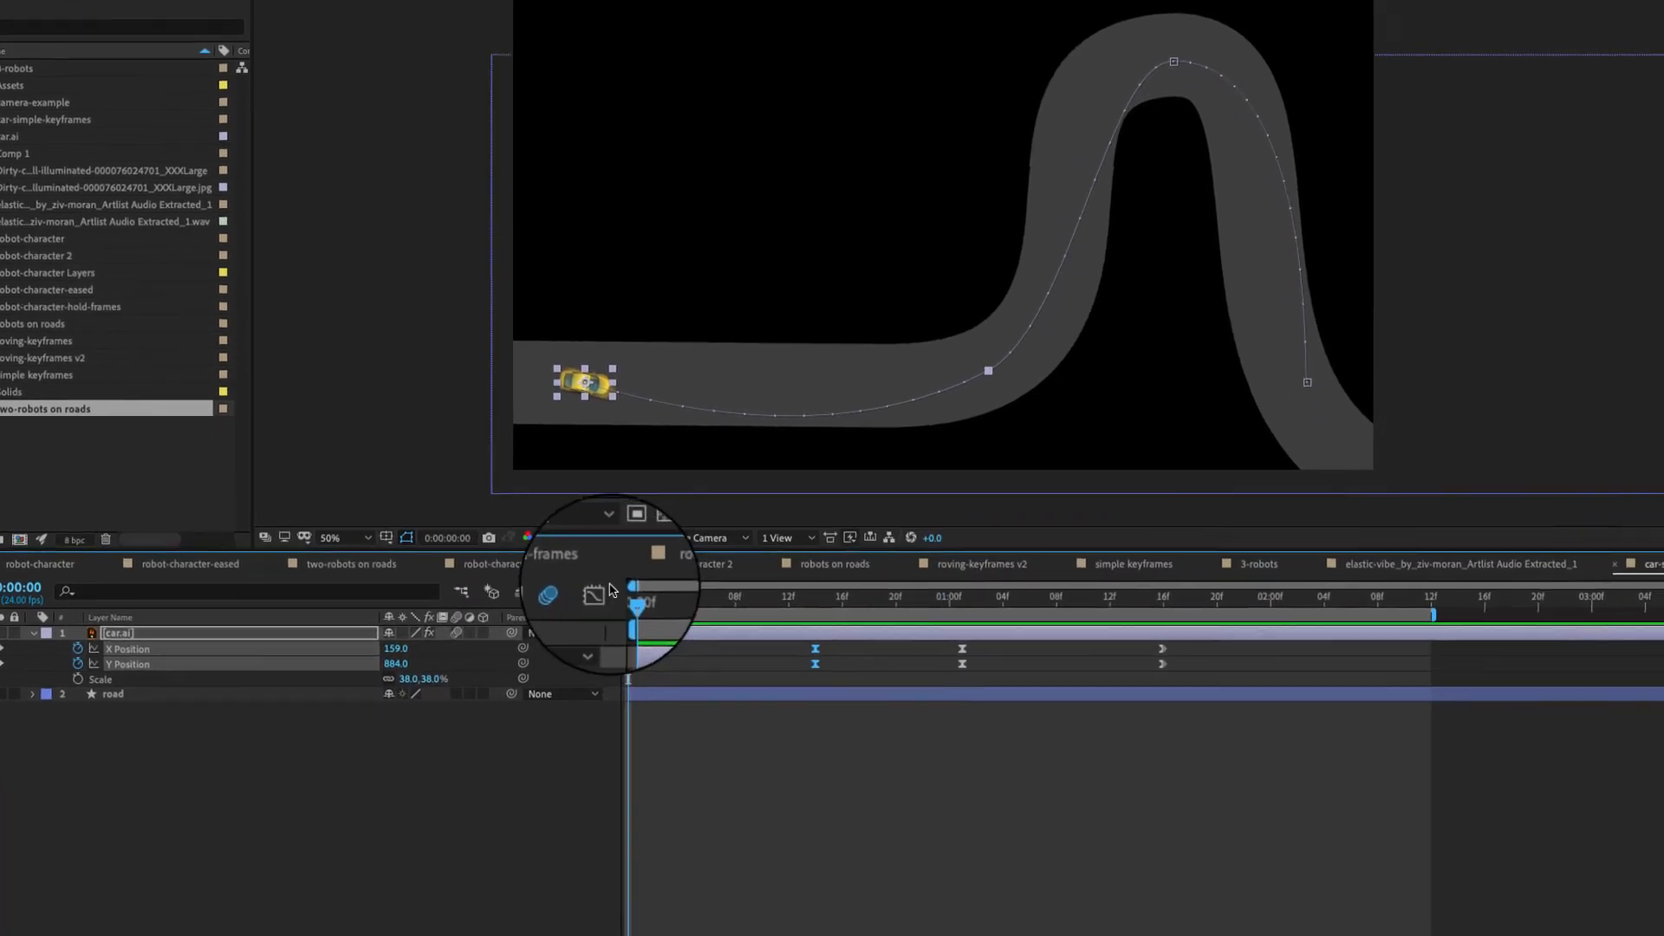
# Step: Show the X and Y Position curves in the graph editor, deselect the keyframes, and go to 0:00:01:01
pyautogui.click(638, 681)
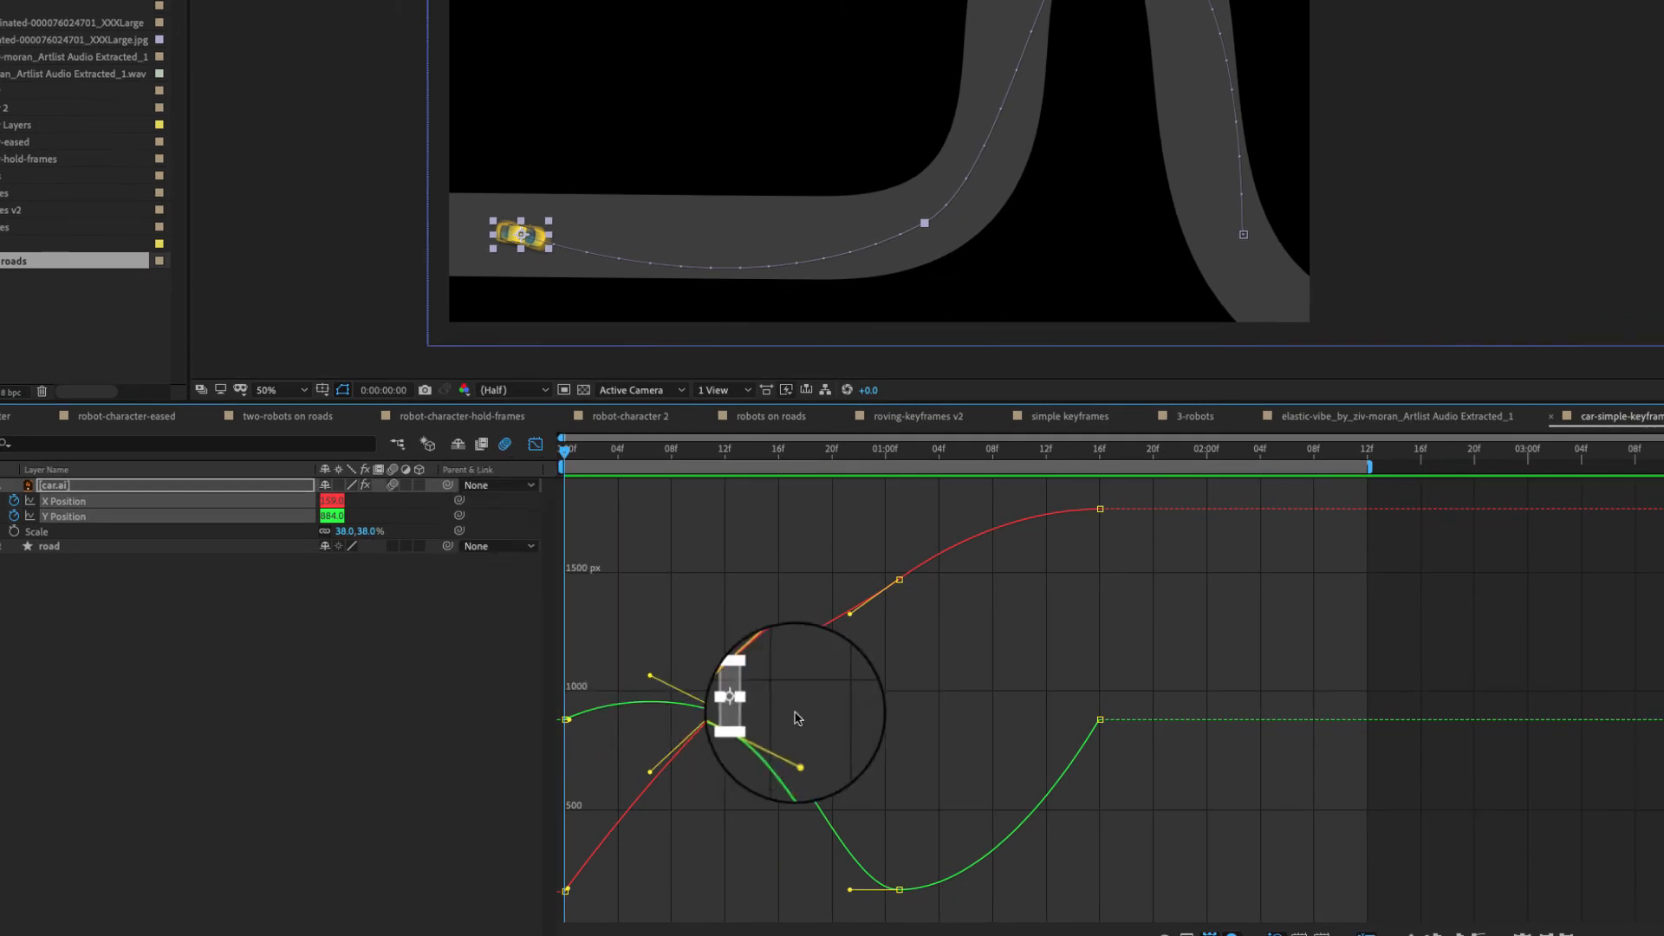
pyautogui.click(941, 698)
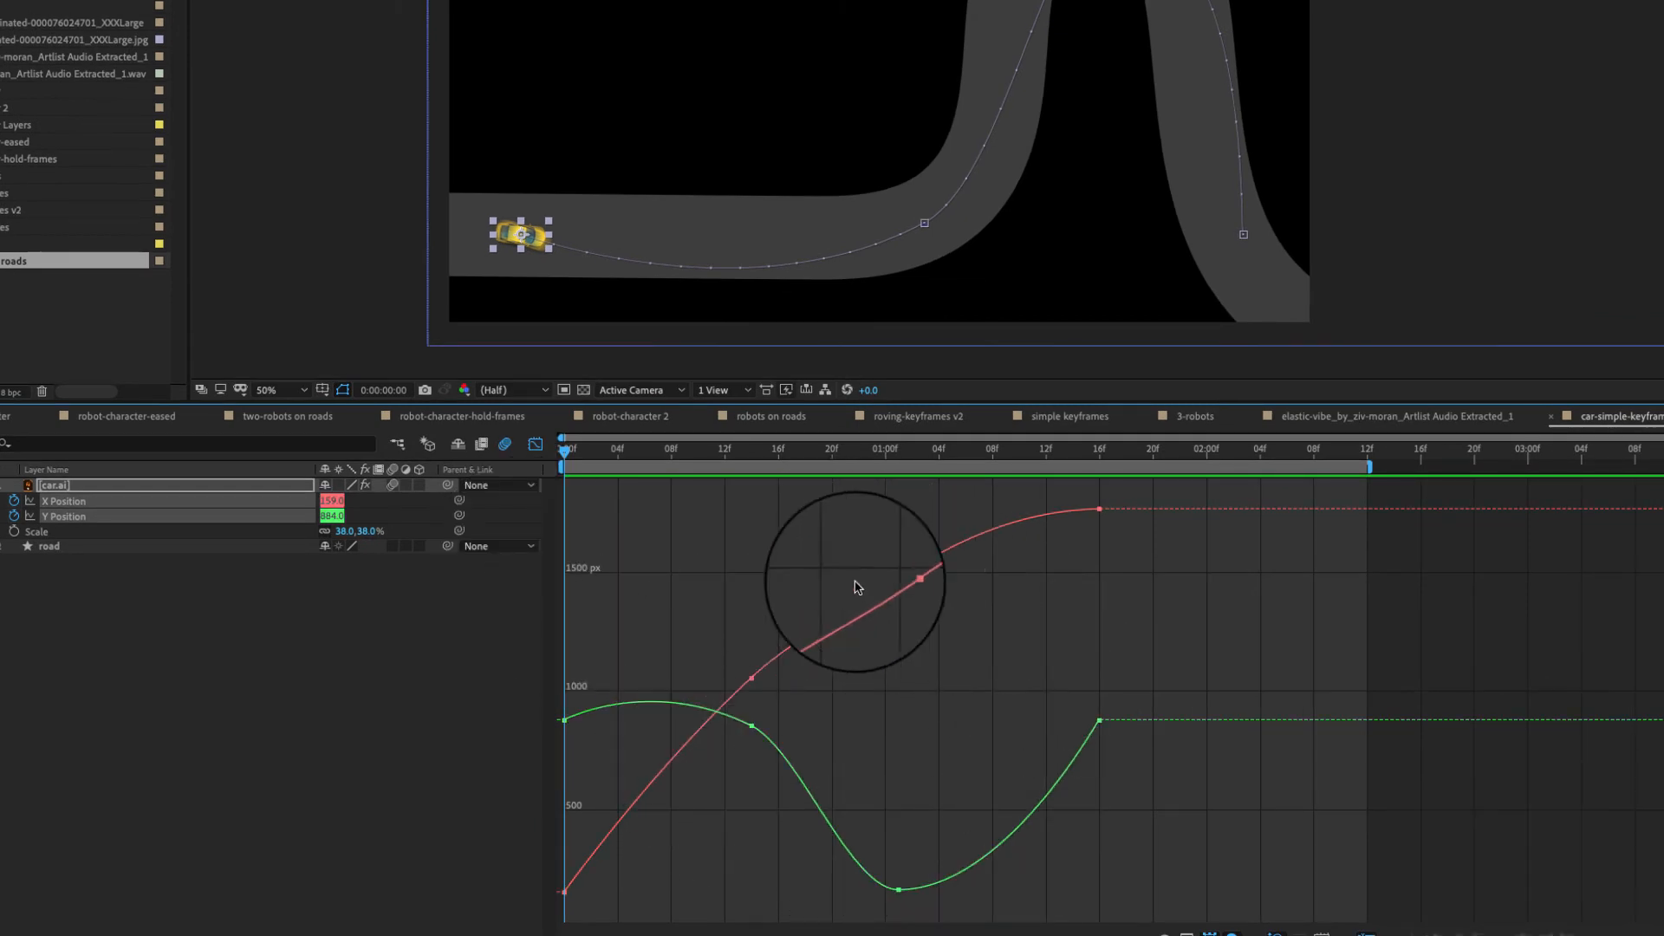
pyautogui.moveTo(910, 453); pyautogui.dragTo(871, 462)
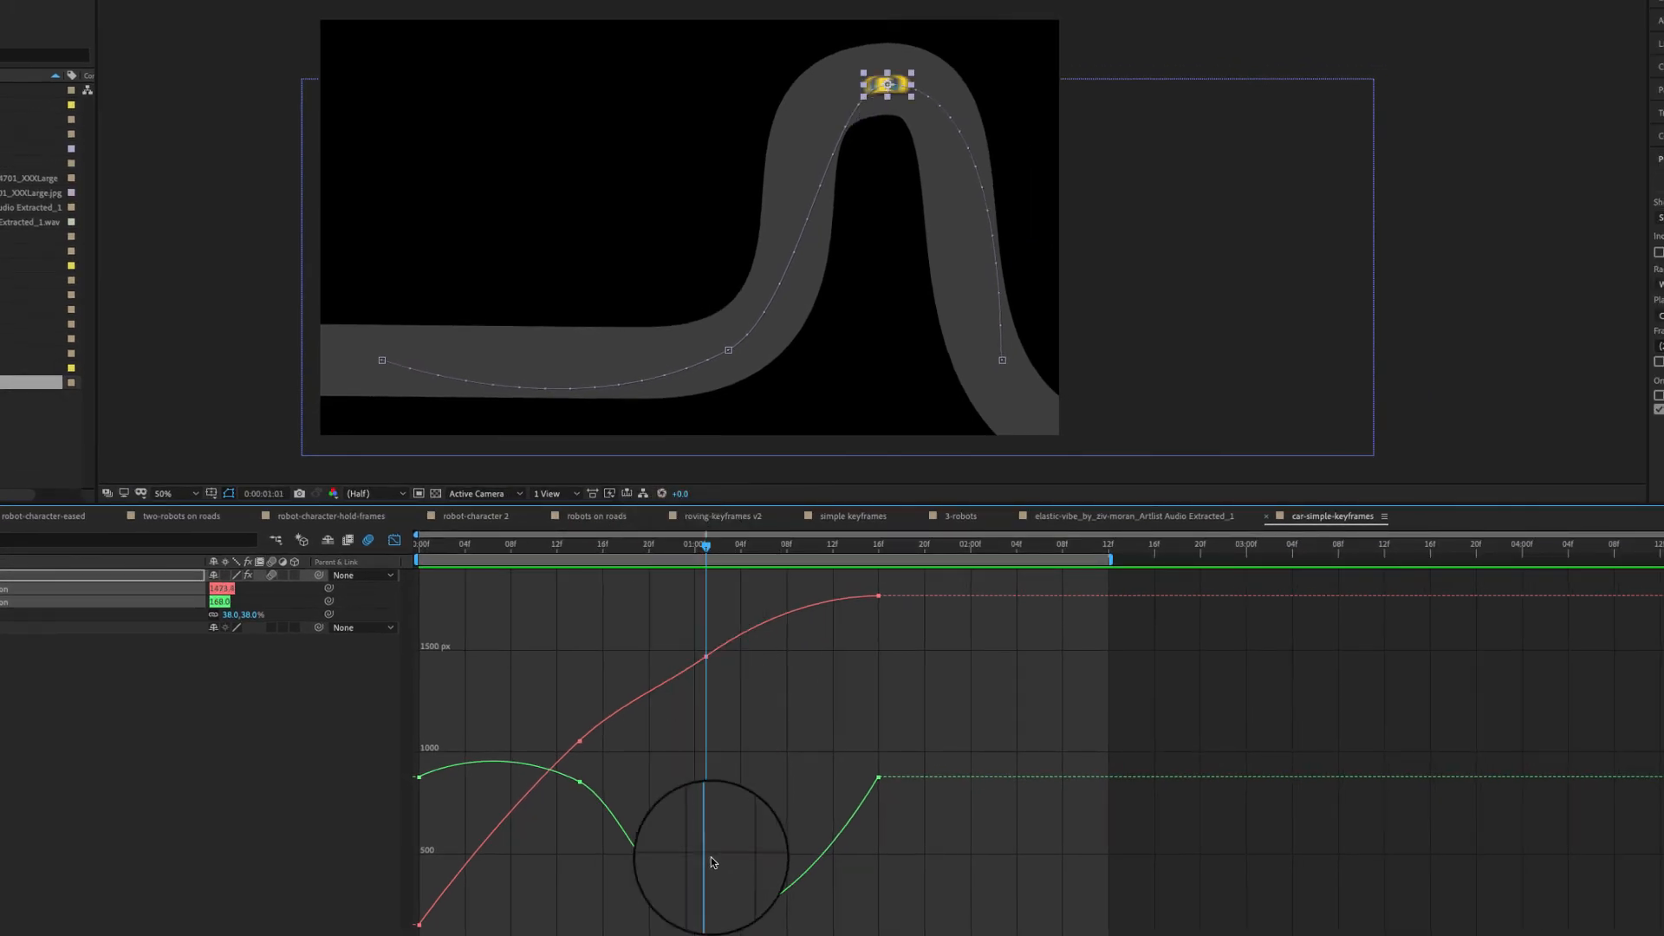
# Step: Try adjusting the Y and X Position keyframes independently at 0:00:01:01, and undo back to the unseparated Position with two keyframes
pyautogui.moveTo(707, 924); pyautogui.dragTo(706, 927)
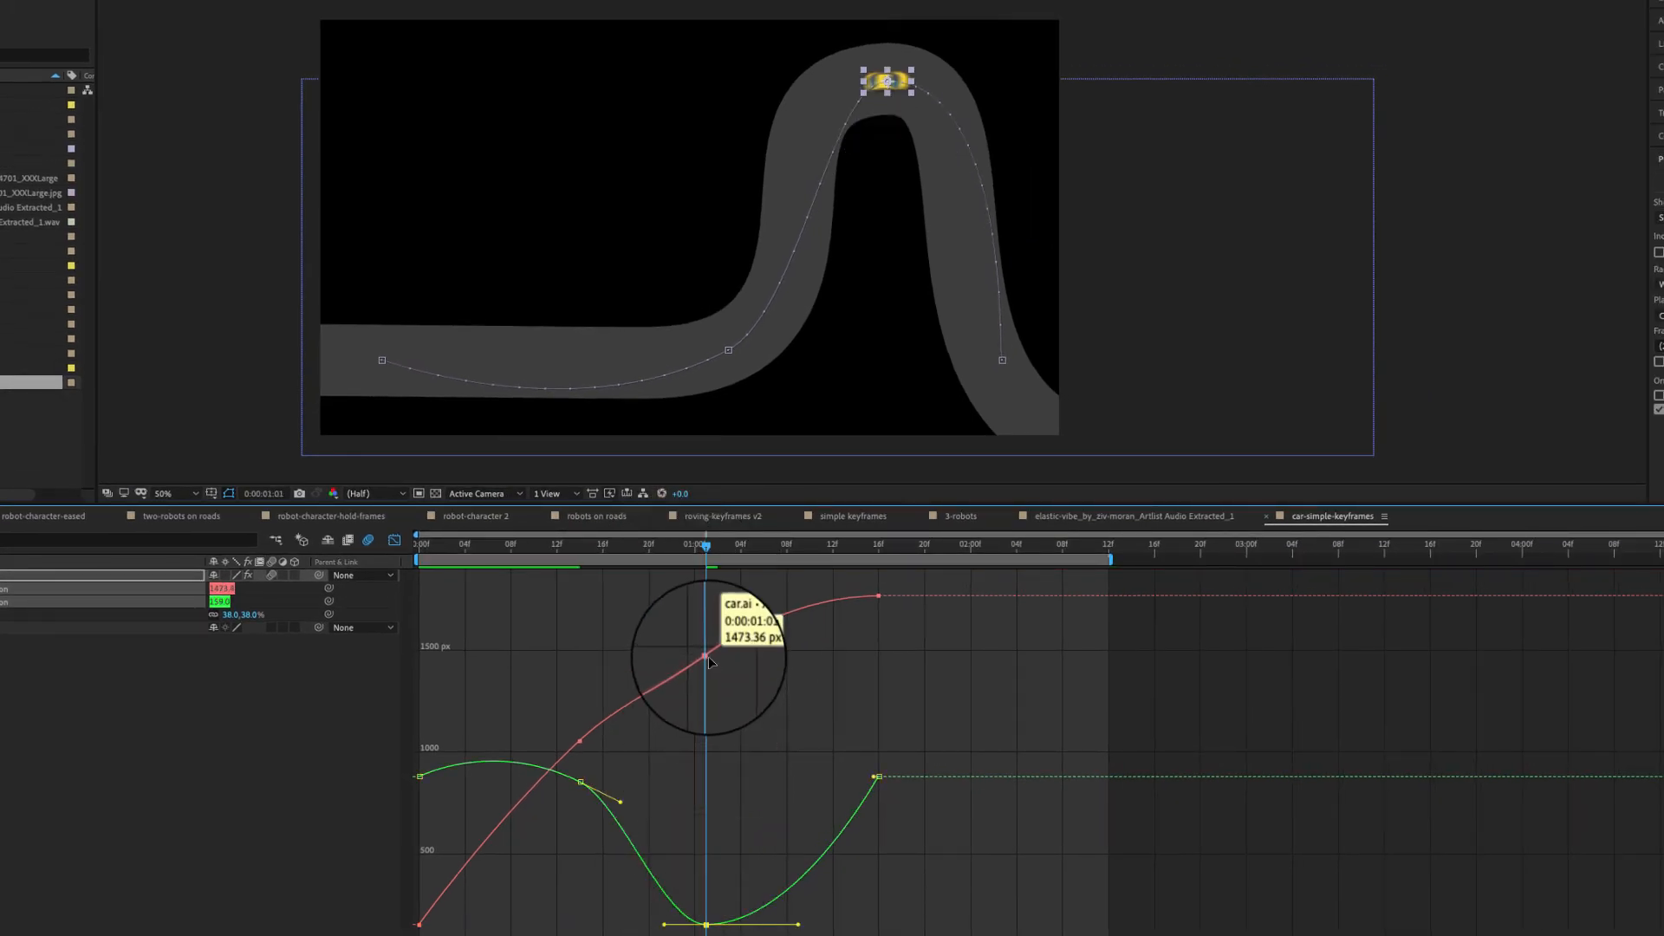
pyautogui.moveTo(709, 663); pyautogui.dragTo(693, 693)
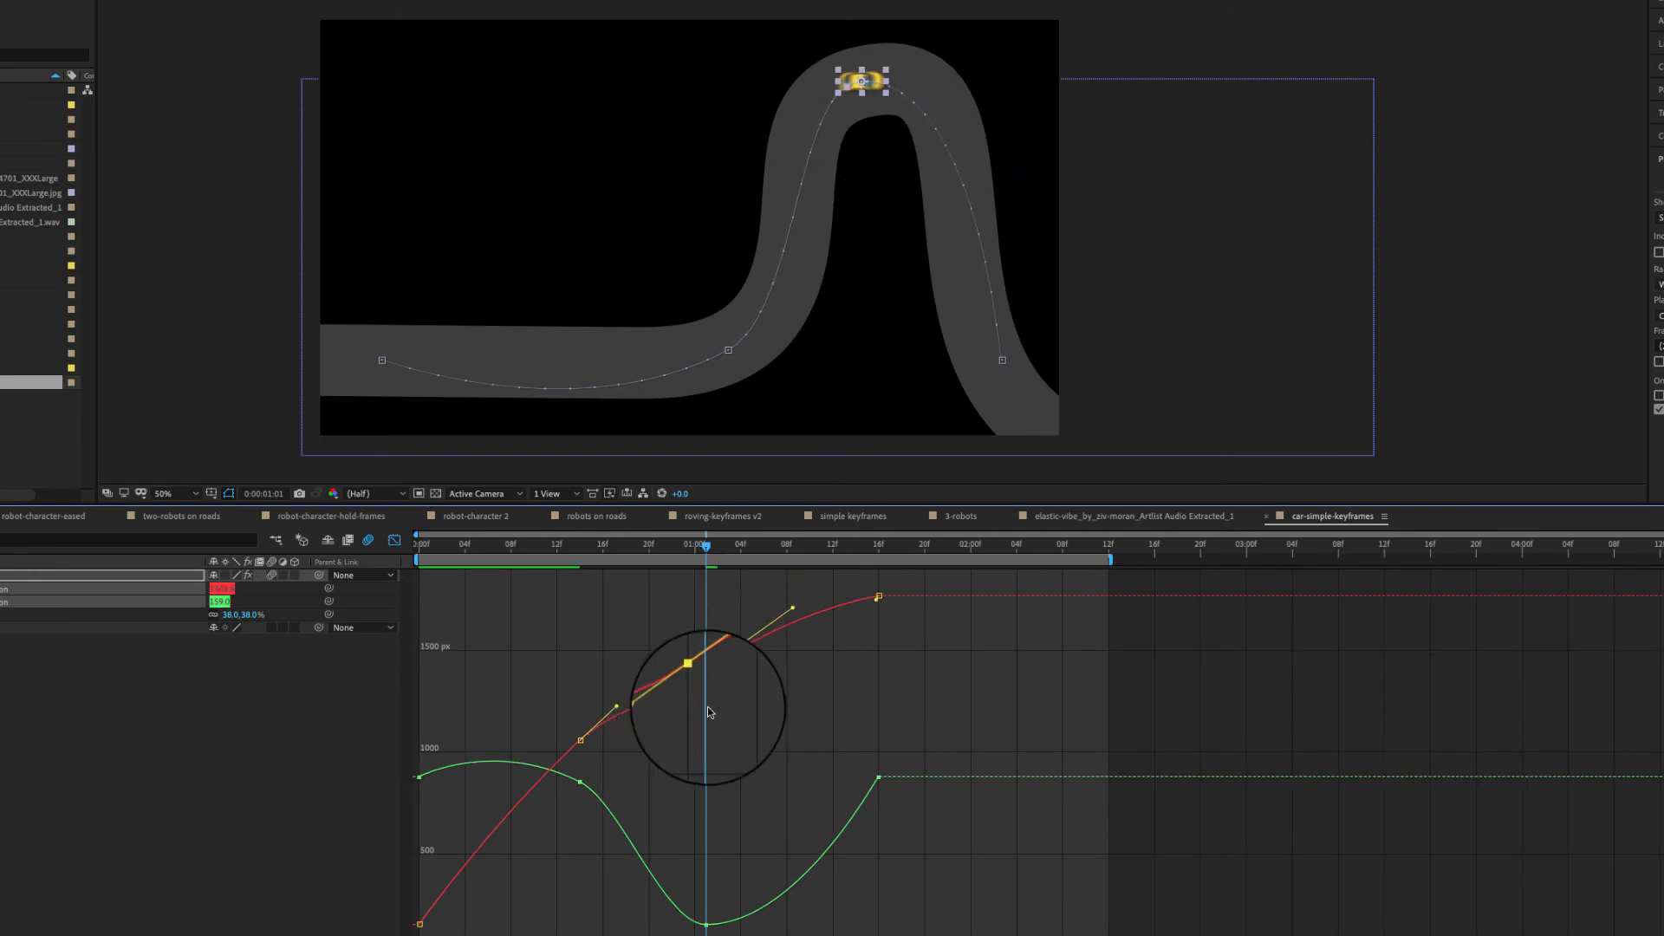
pyautogui.hotkey('ctrl', 'z')
pyautogui.hotkey('ctrl', 'z')
pyautogui.hotkey('ctrl', 'z')
pyautogui.hotkey('ctrl', 'z')
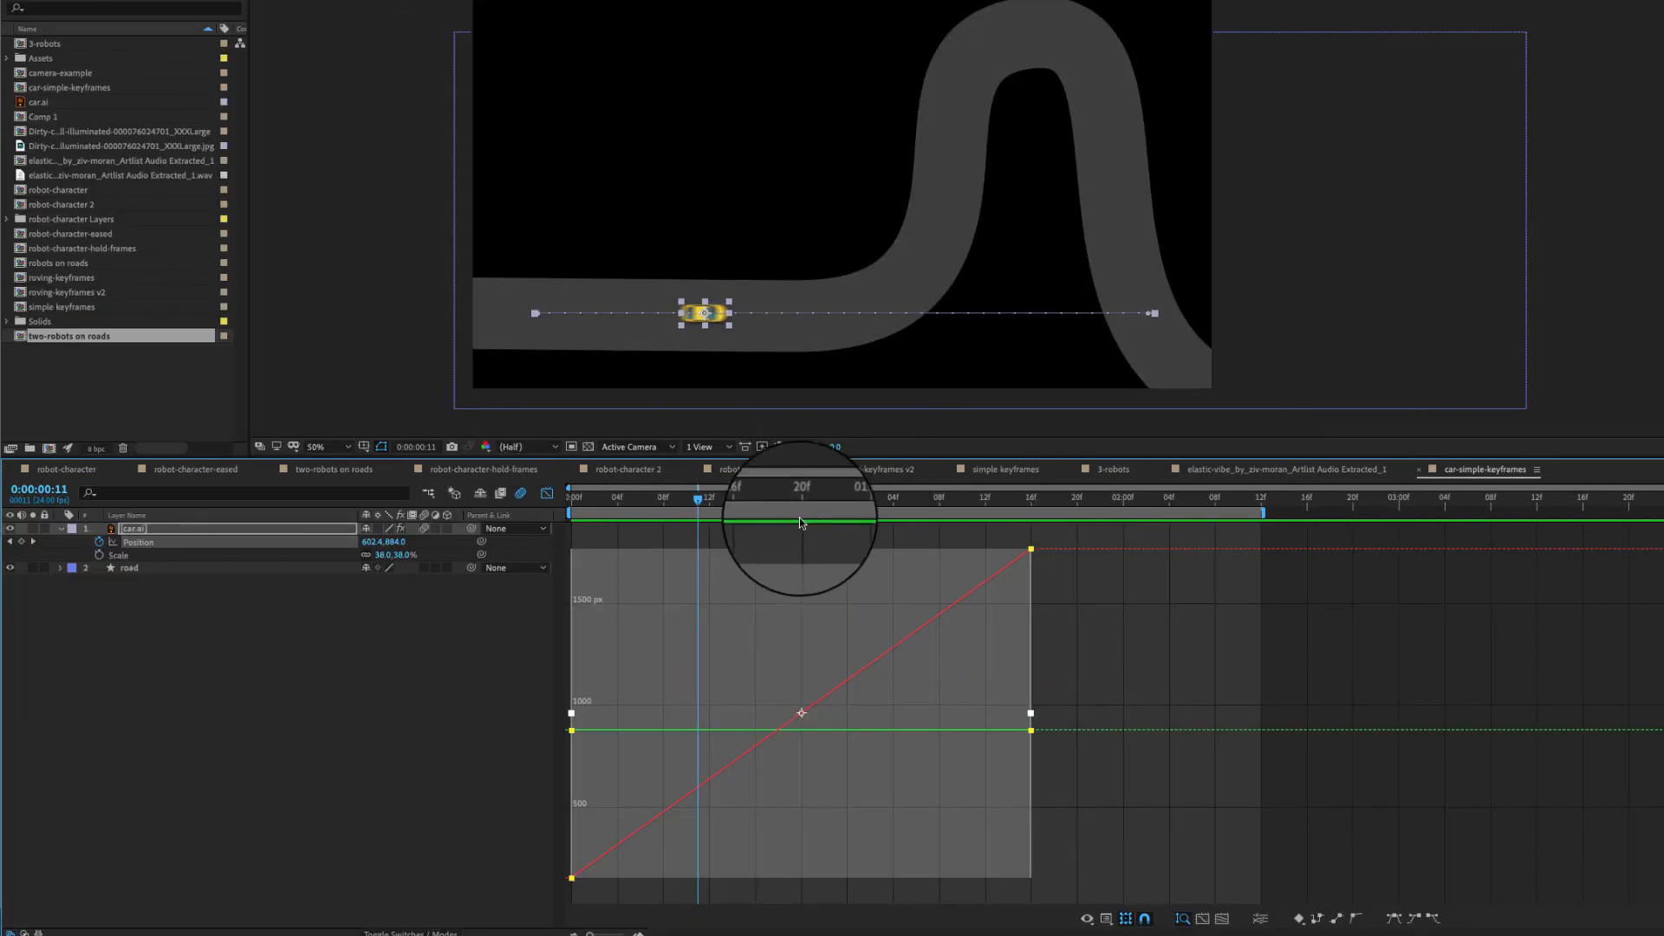
# Step: Inspect the unseparated Position value graph at 0:00:00:19, and switch the graph type to Edit Speed Graph
pyautogui.moveTo(810, 496)
pyautogui.mouseDown()
pyautogui.moveTo(650, 498)
pyautogui.moveTo(824, 499)
pyautogui.moveTo(790, 499)
pyautogui.mouseUp()
pyautogui.click(1136, 659)
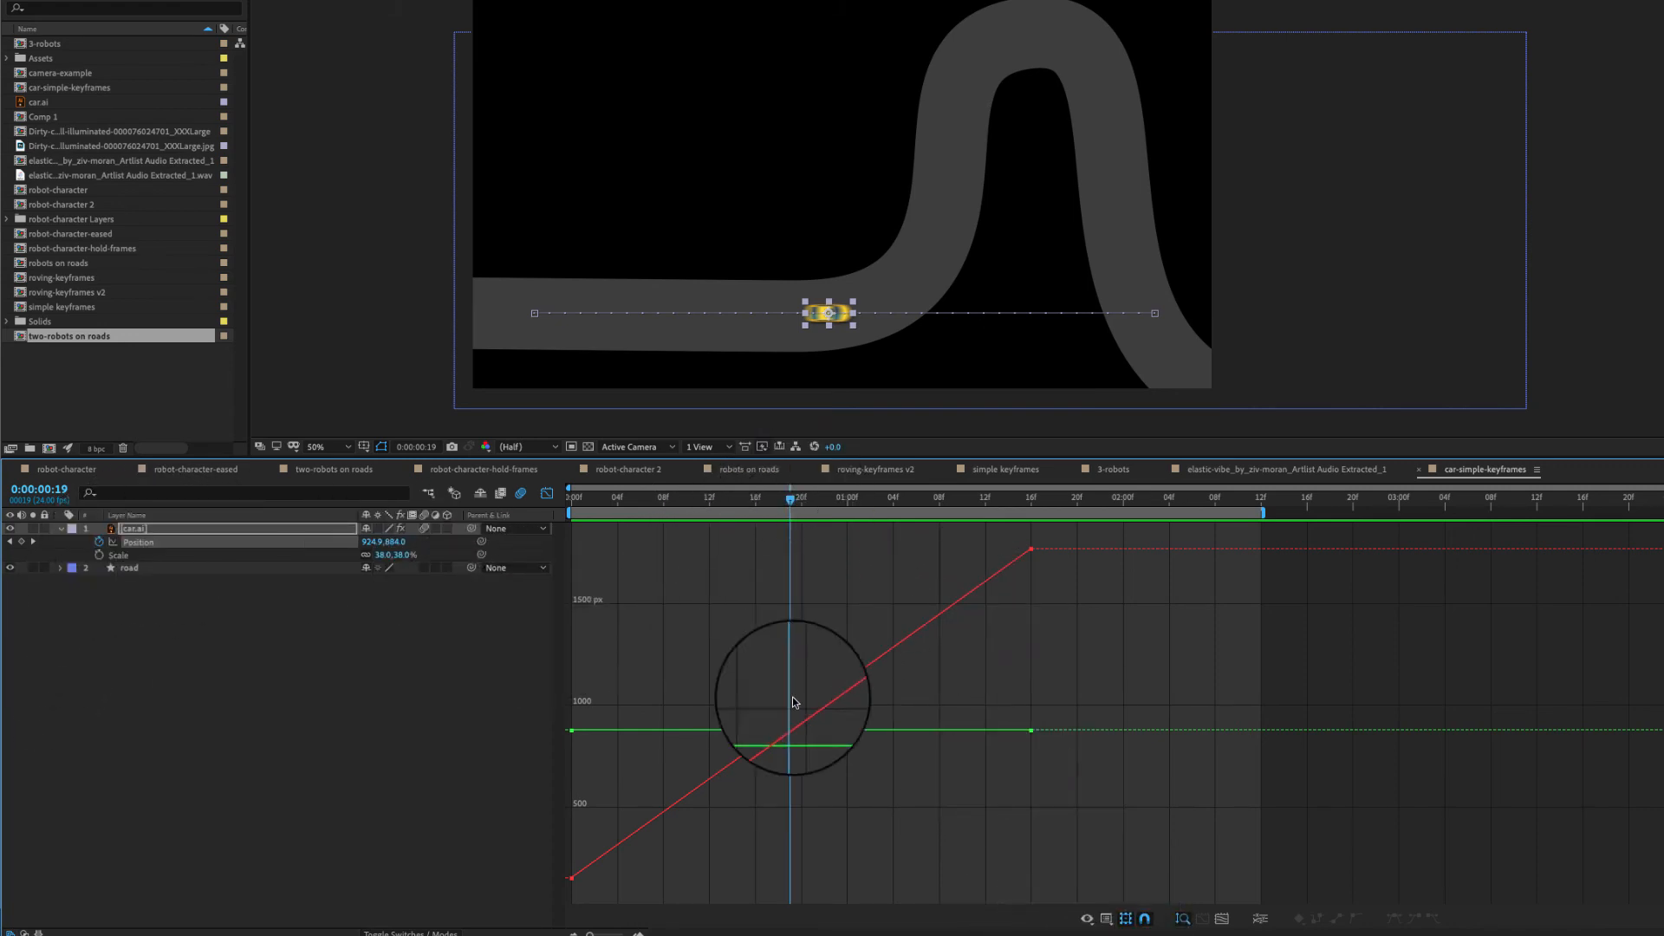
pyautogui.click(1111, 924)
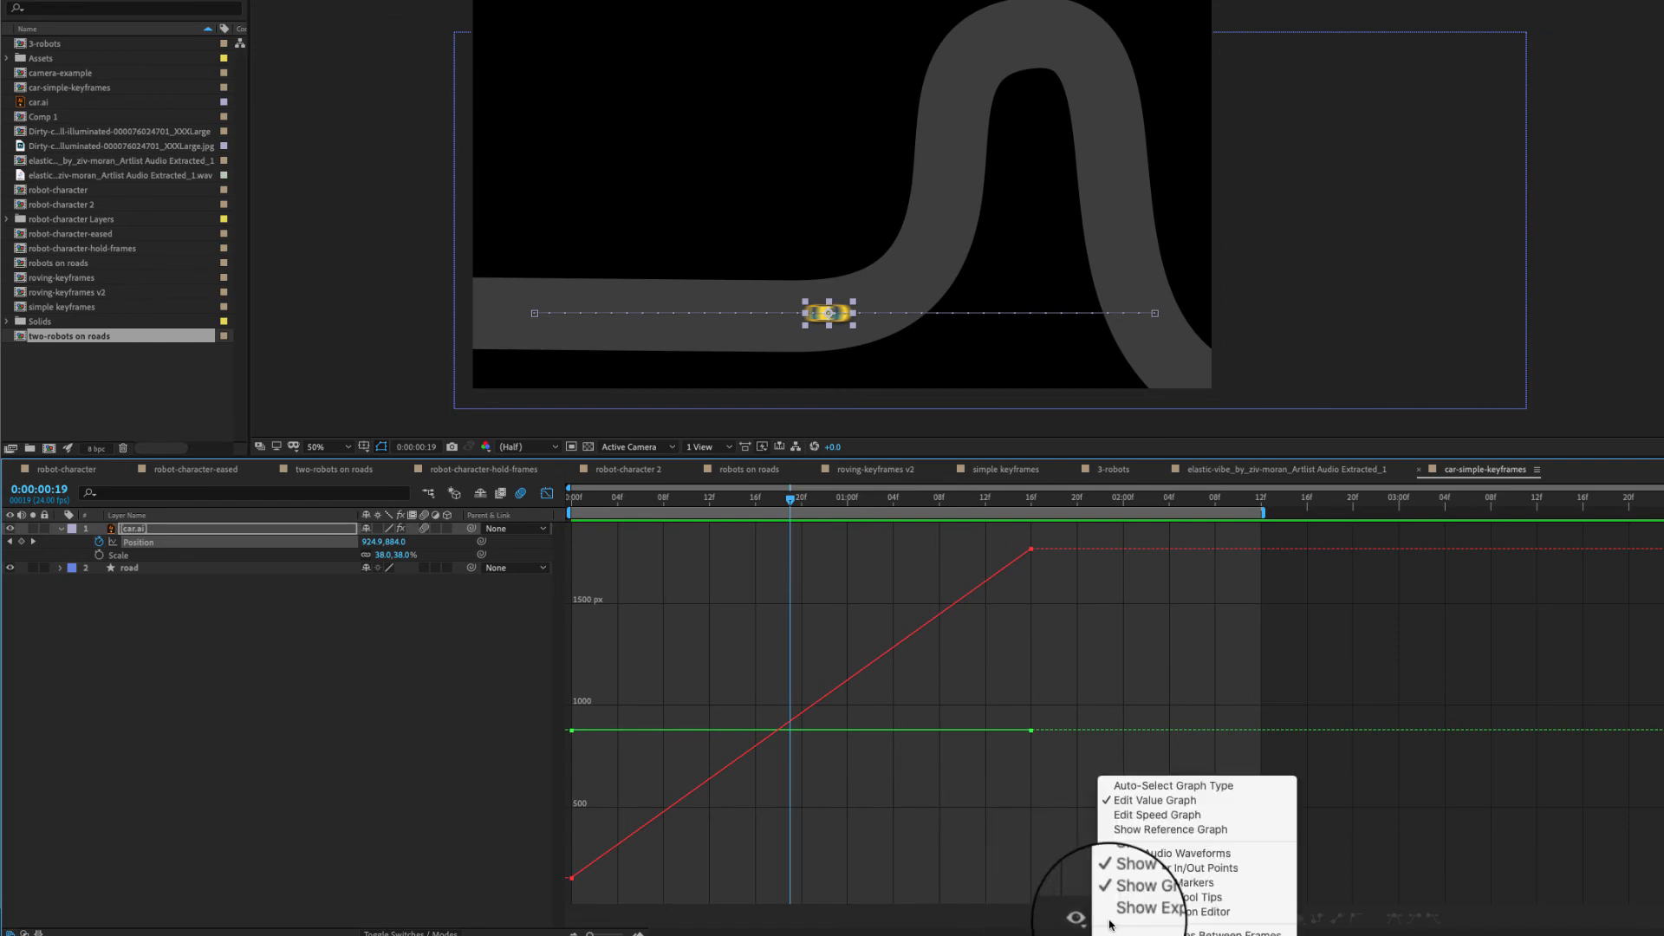
pyautogui.click(1167, 816)
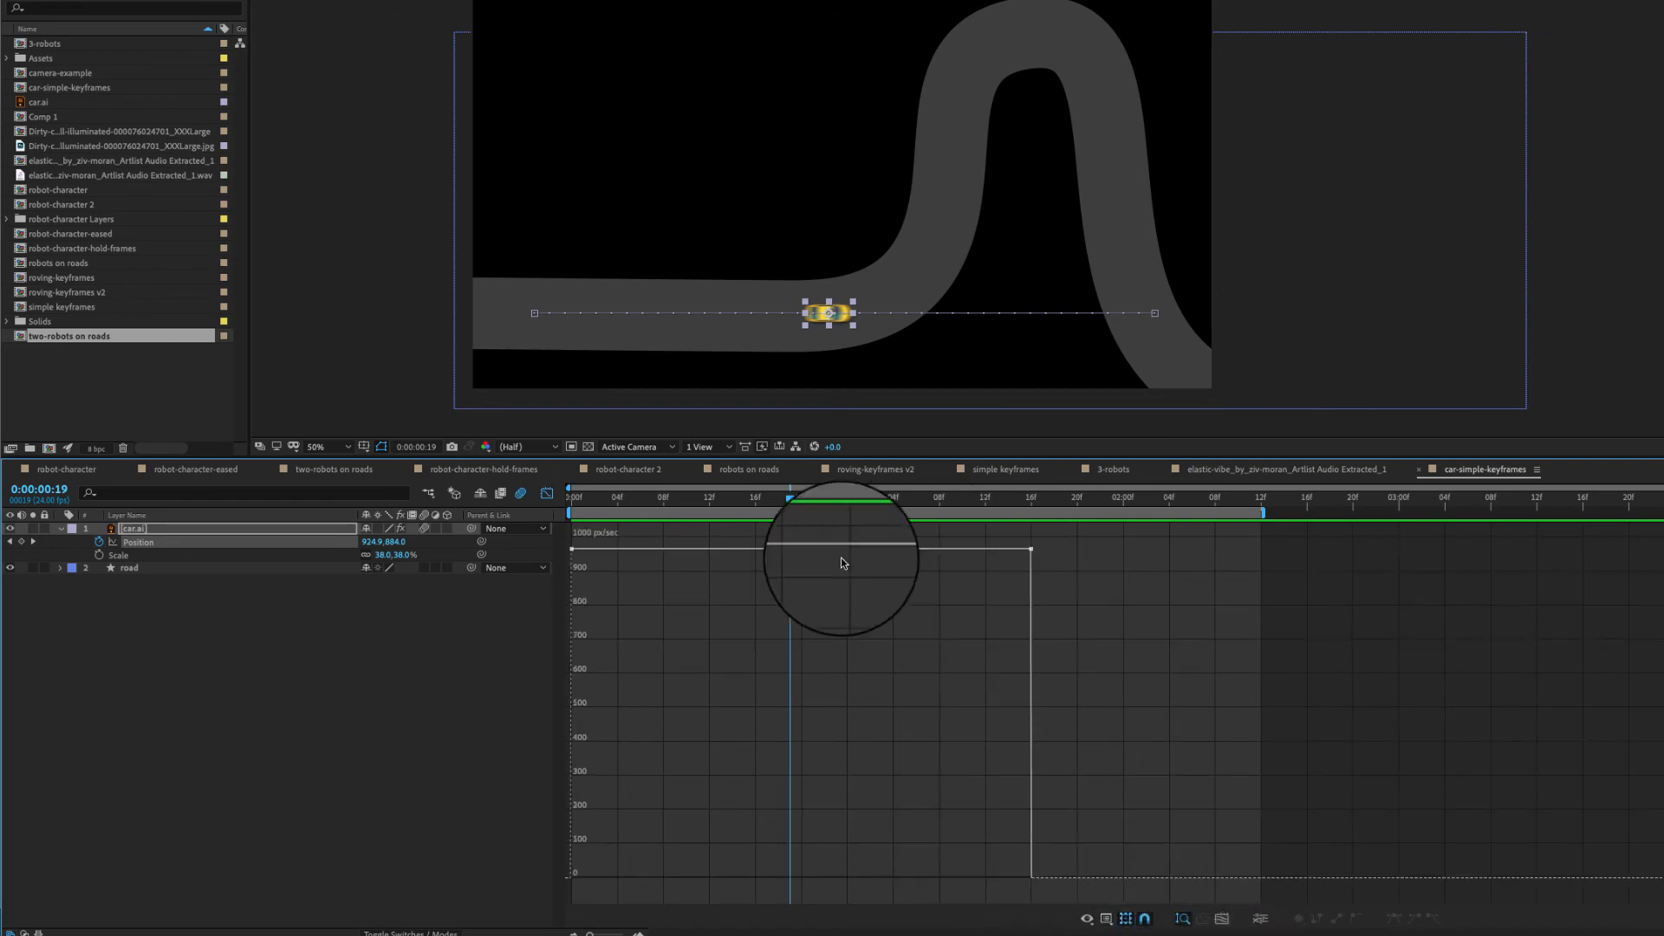
# Step: Add Position keyframes with the car on the lower road bend at 0:00:00:22 and atop the road bend at 0:00:01:07
pyautogui.moveTo(722, 510); pyautogui.dragTo(820, 507)
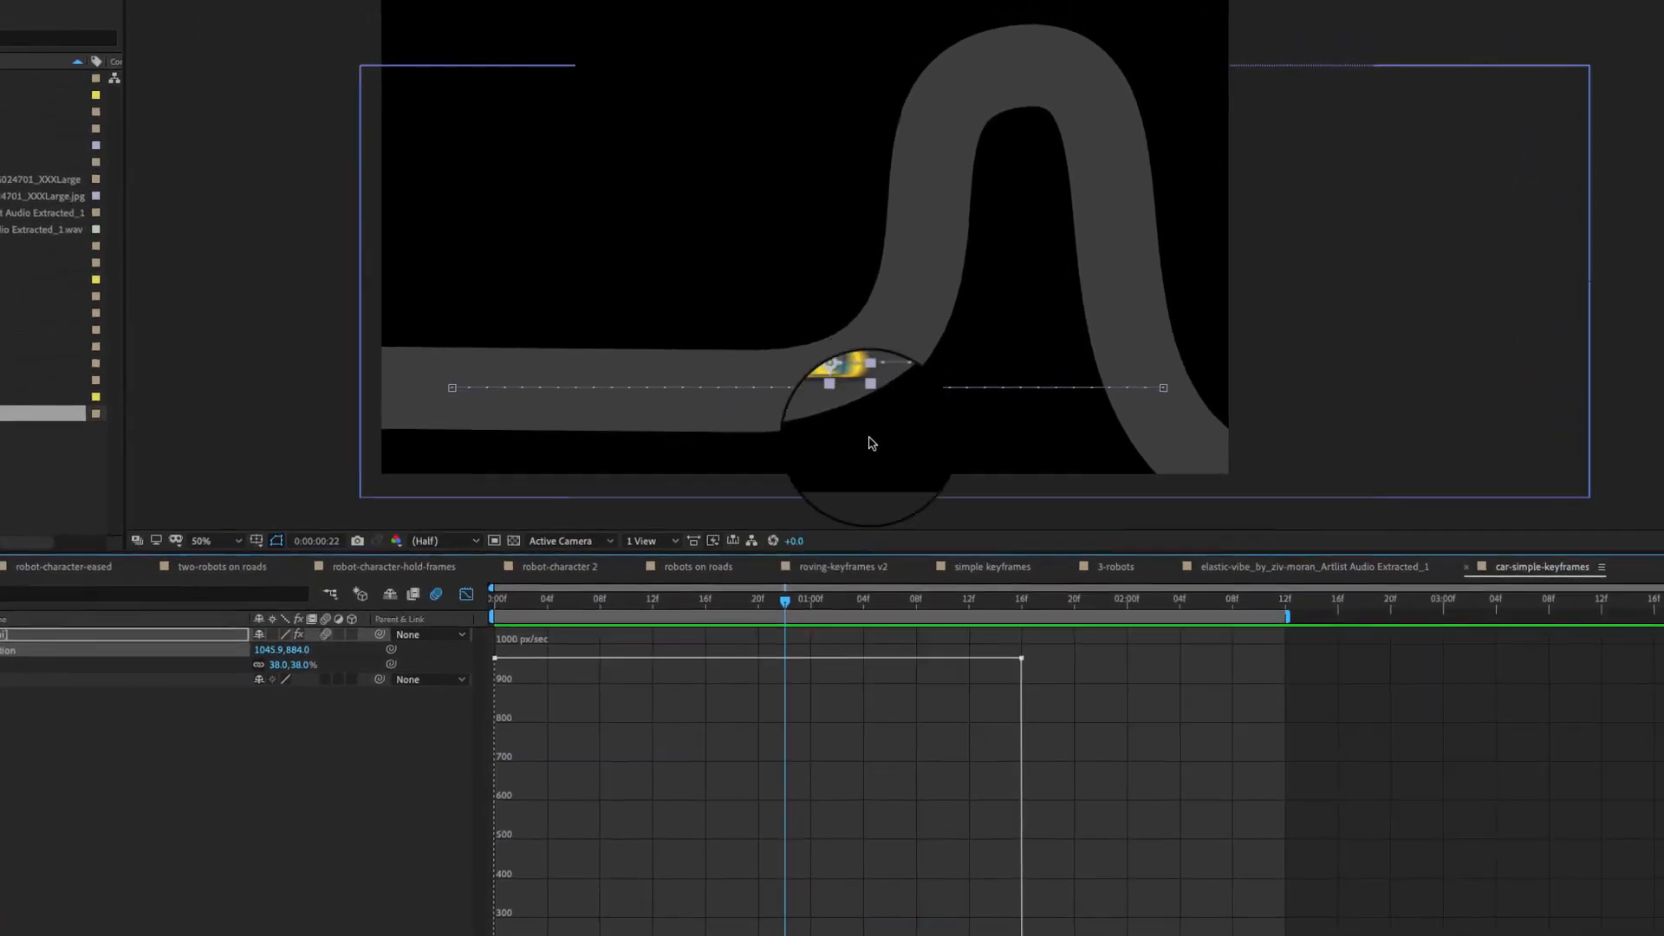
pyautogui.moveTo(829, 400); pyautogui.dragTo(845, 85)
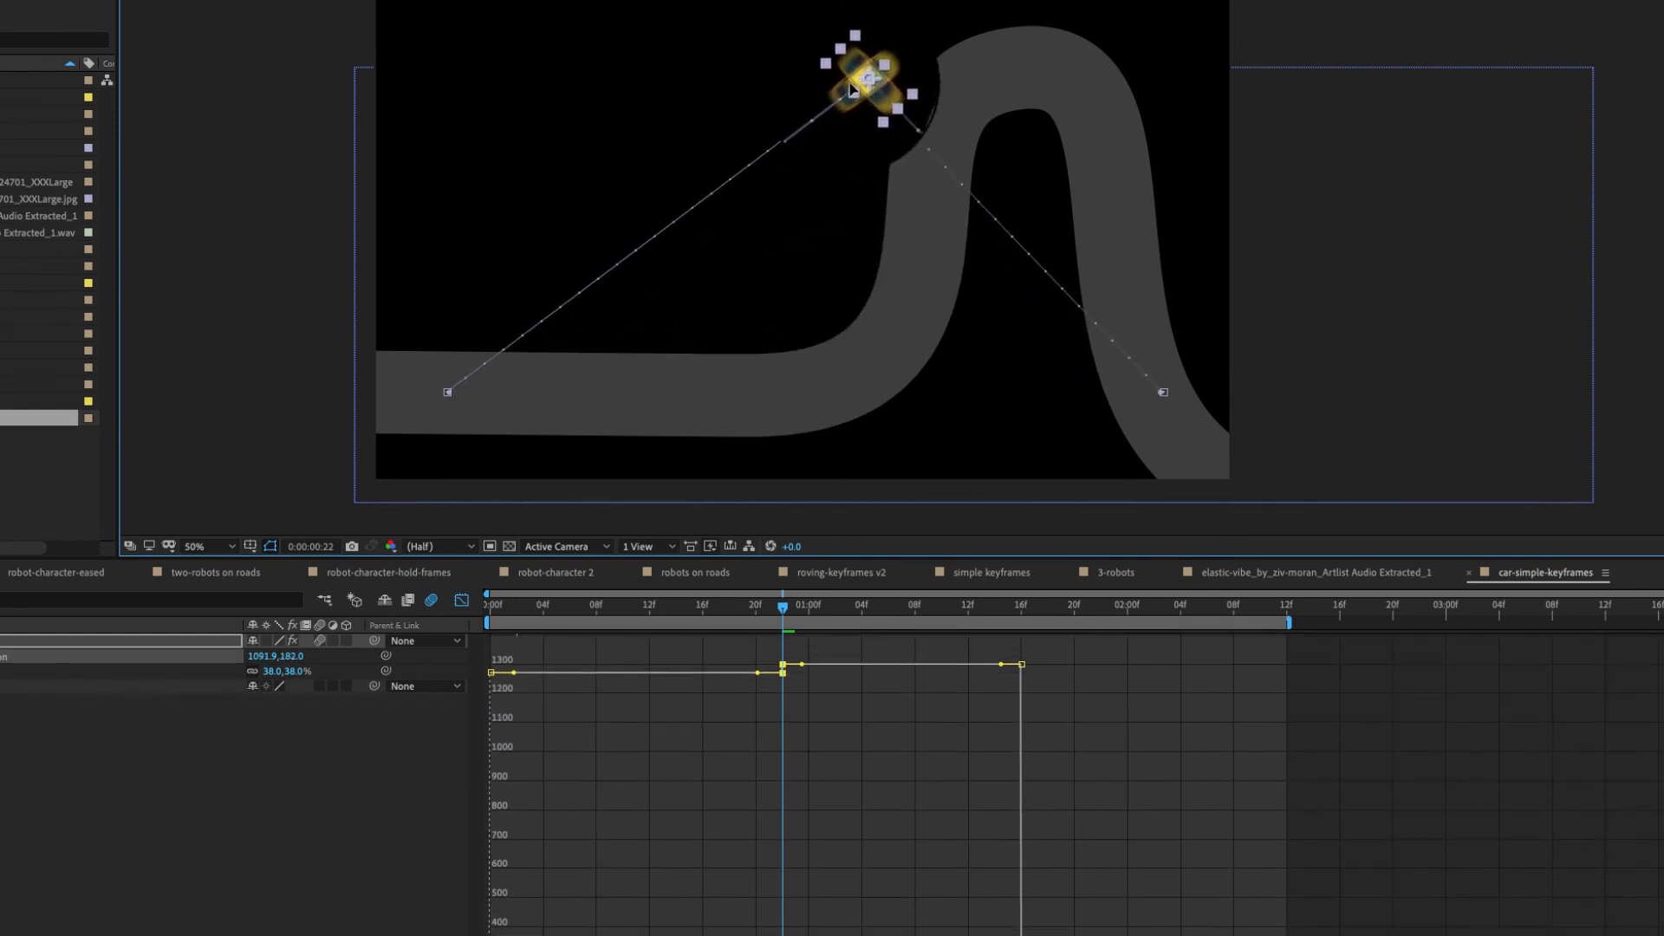
pyautogui.click(820, 611)
pyautogui.moveTo(819, 613); pyautogui.dragTo(885, 620)
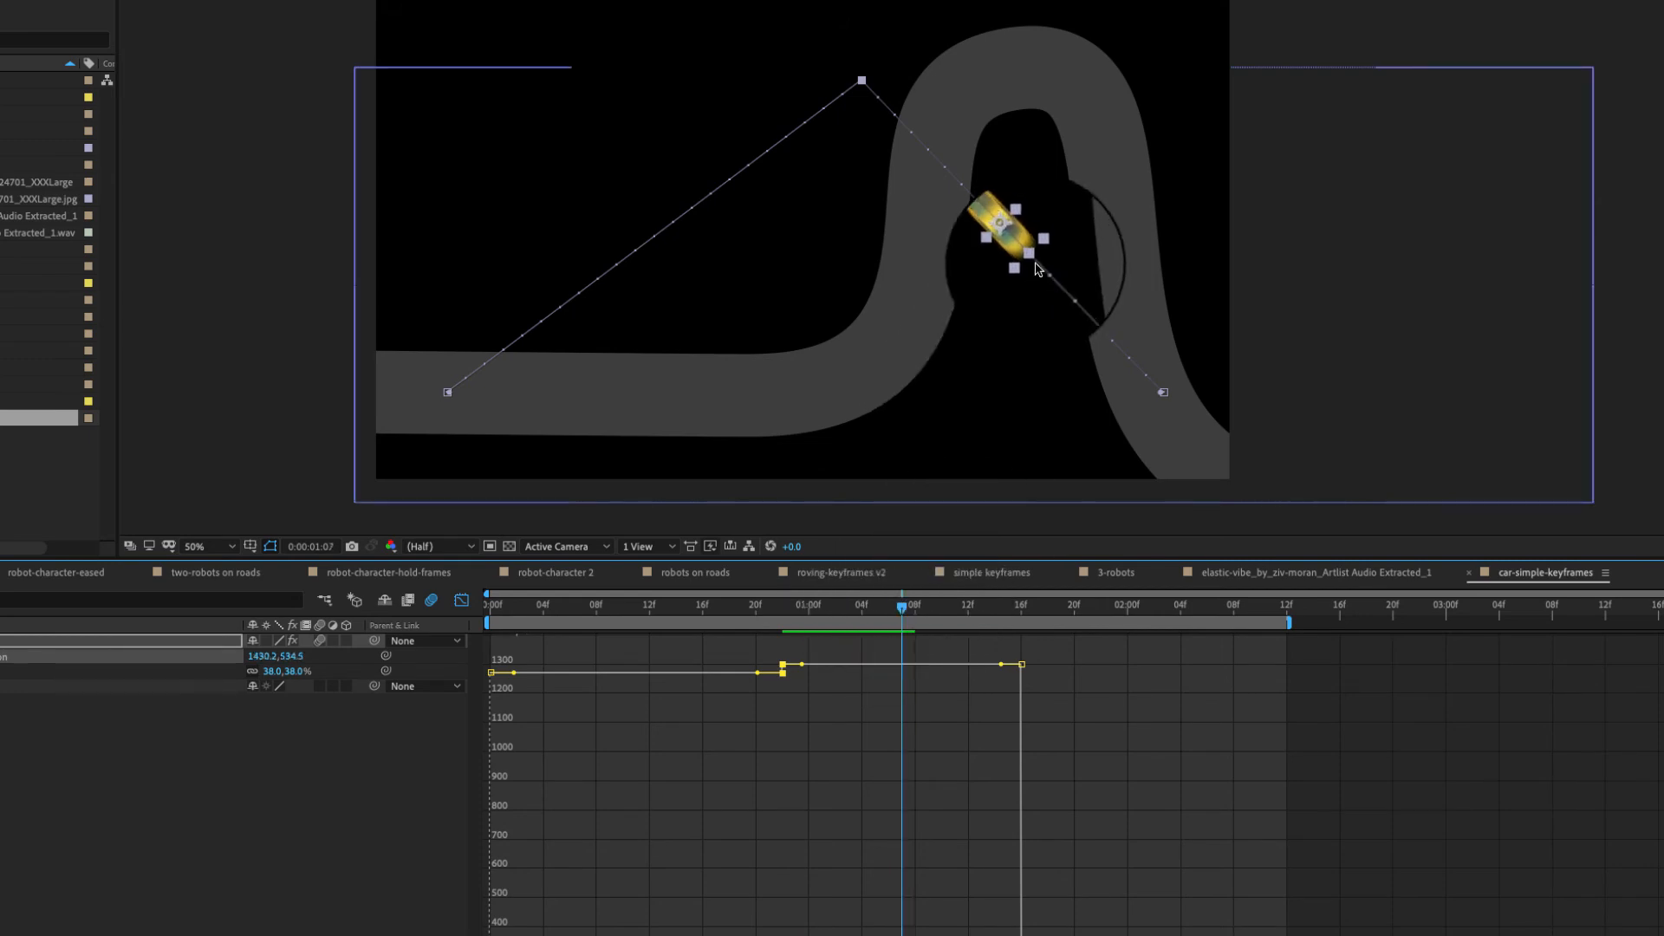
pyautogui.moveTo(1009, 233); pyautogui.dragTo(1050, 75)
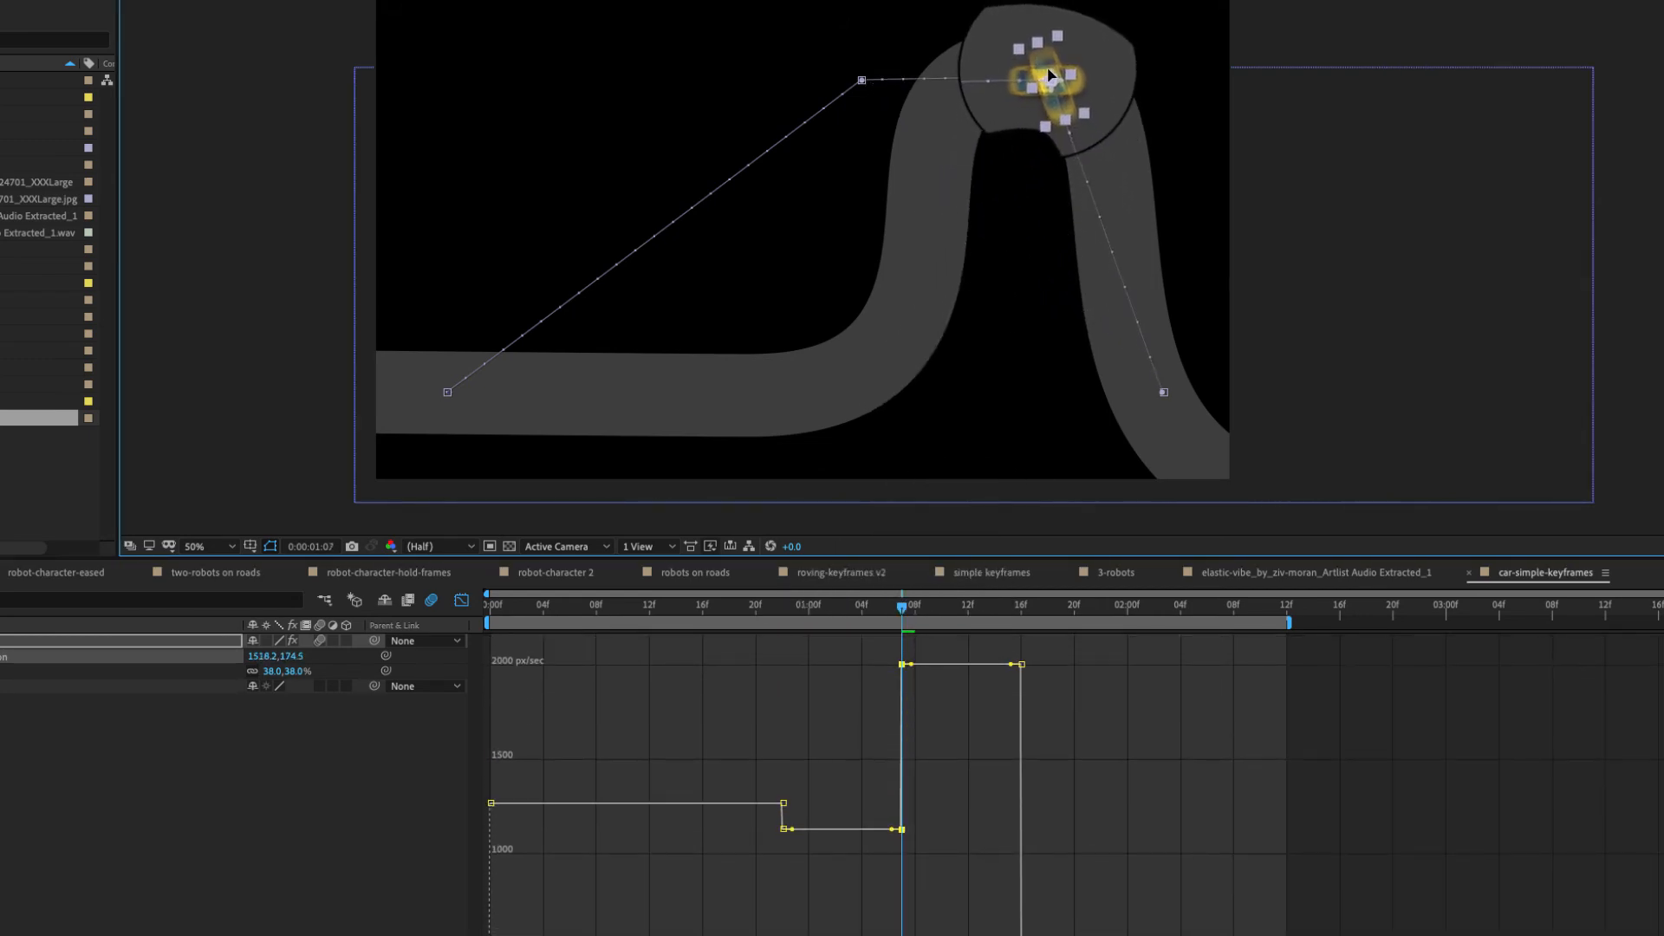
pyautogui.moveTo(901, 607); pyautogui.dragTo(788, 618)
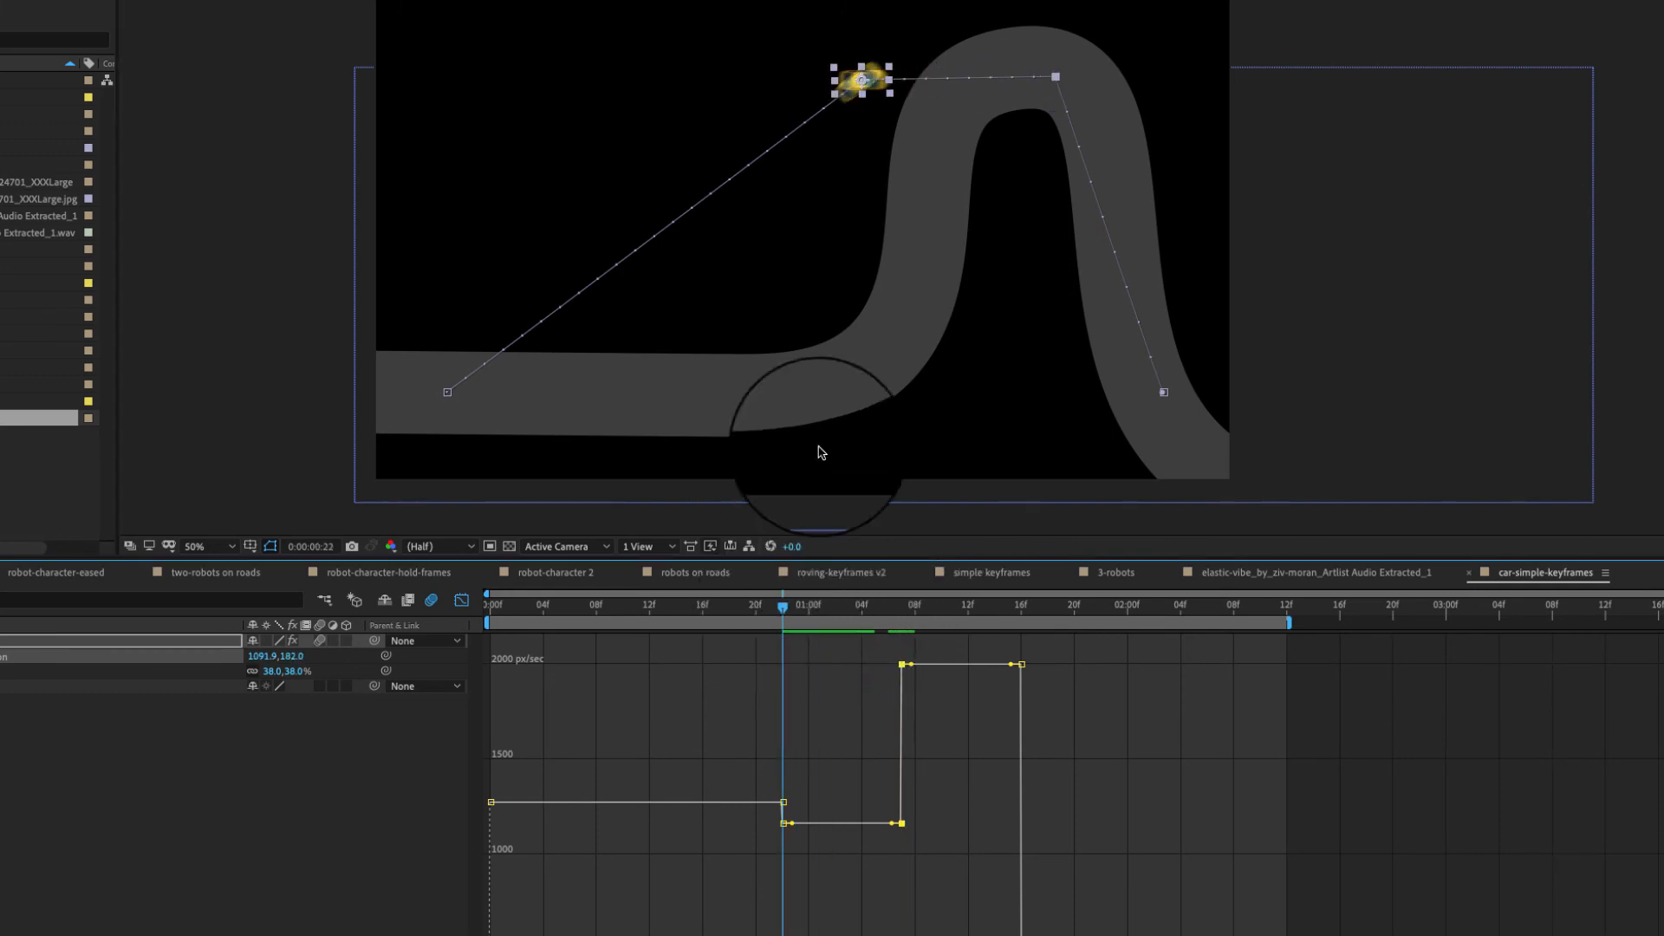
pyautogui.moveTo(849, 78); pyautogui.dragTo(884, 354)
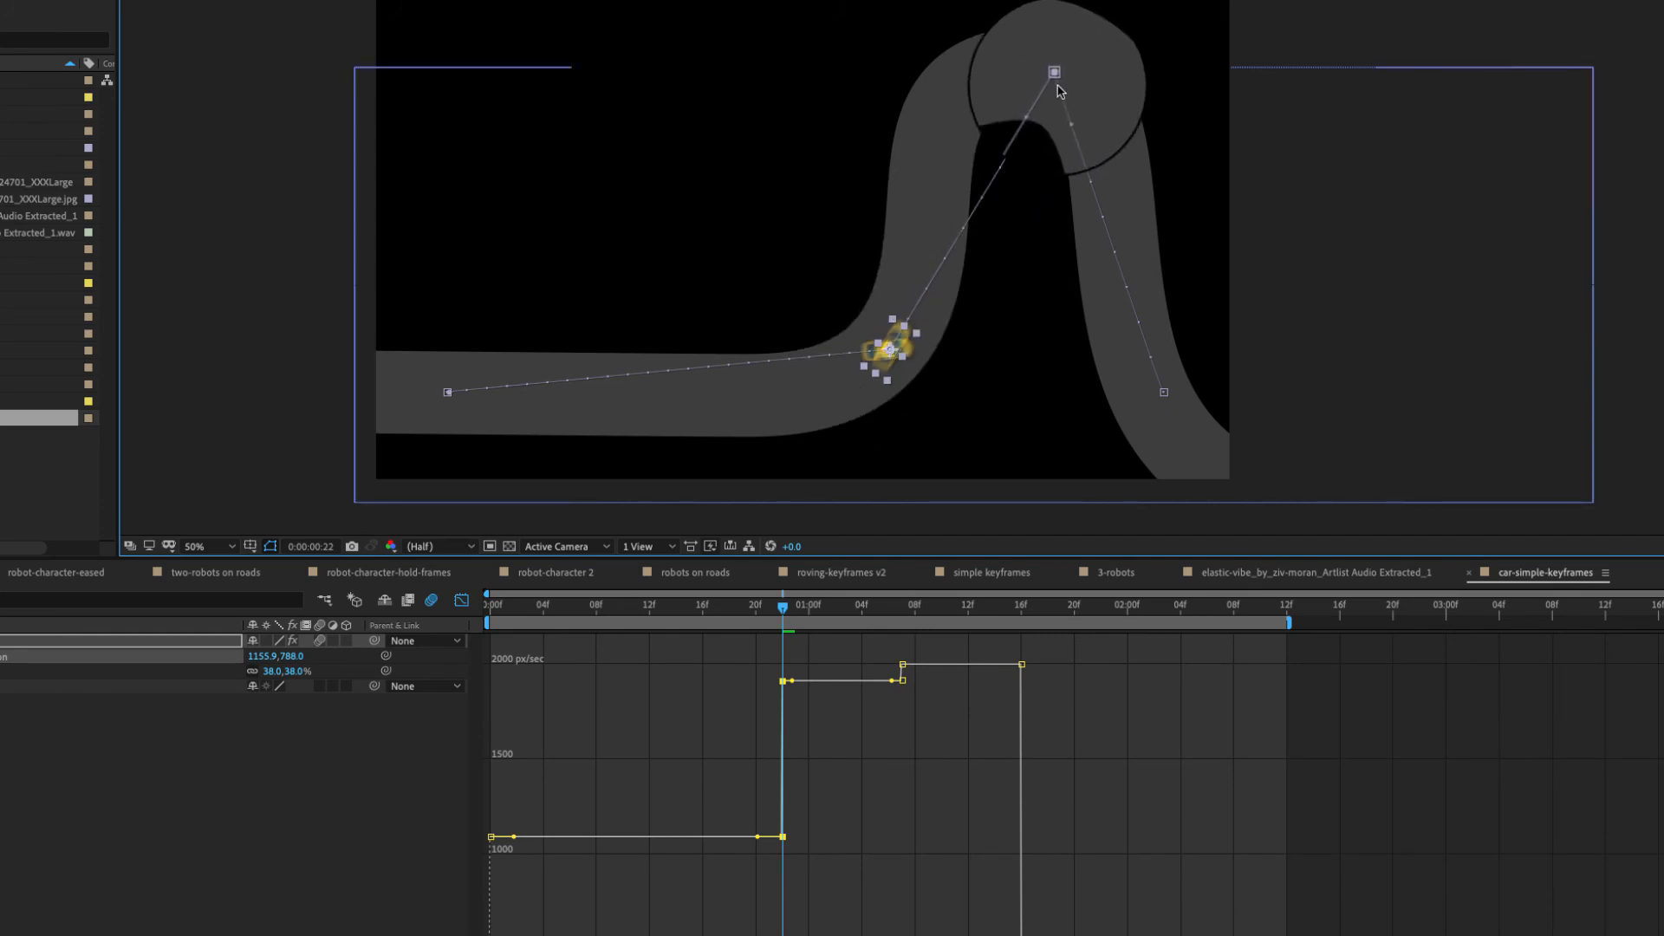
# Step: Play the car's straight-segment motion path from 0:00:00:00 and scrub back to 0:00:00:22 to compare it with the speed graph
pyautogui.moveTo(926, 617); pyautogui.dragTo(501, 615)
pyautogui.press('space')
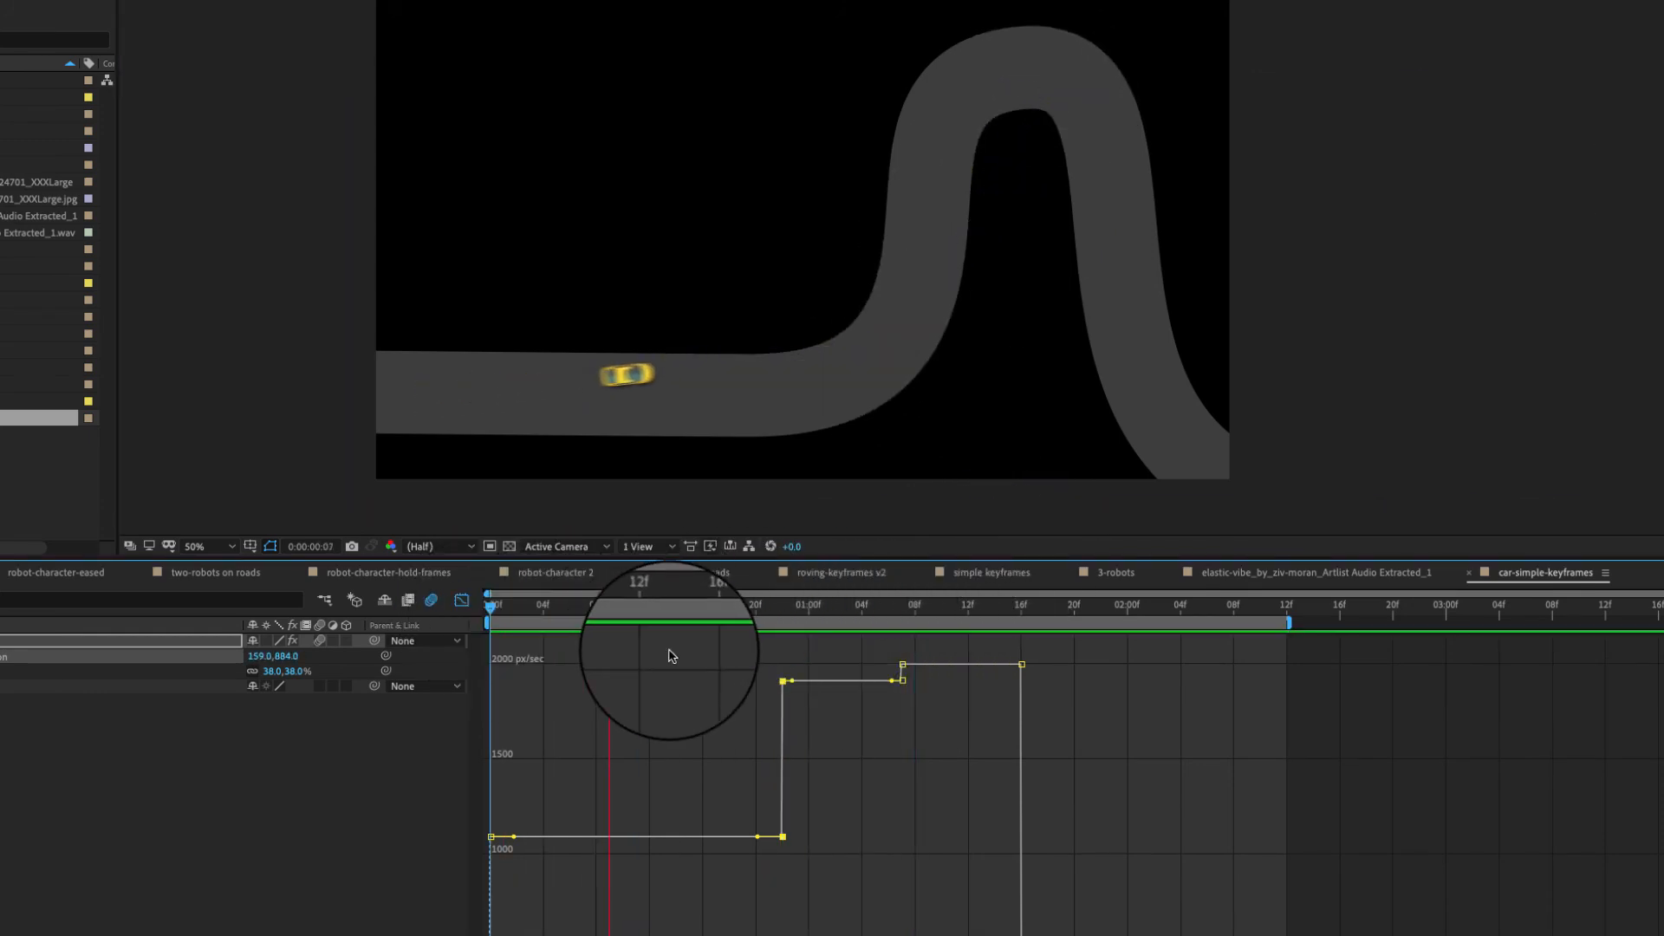
pyautogui.press('space')
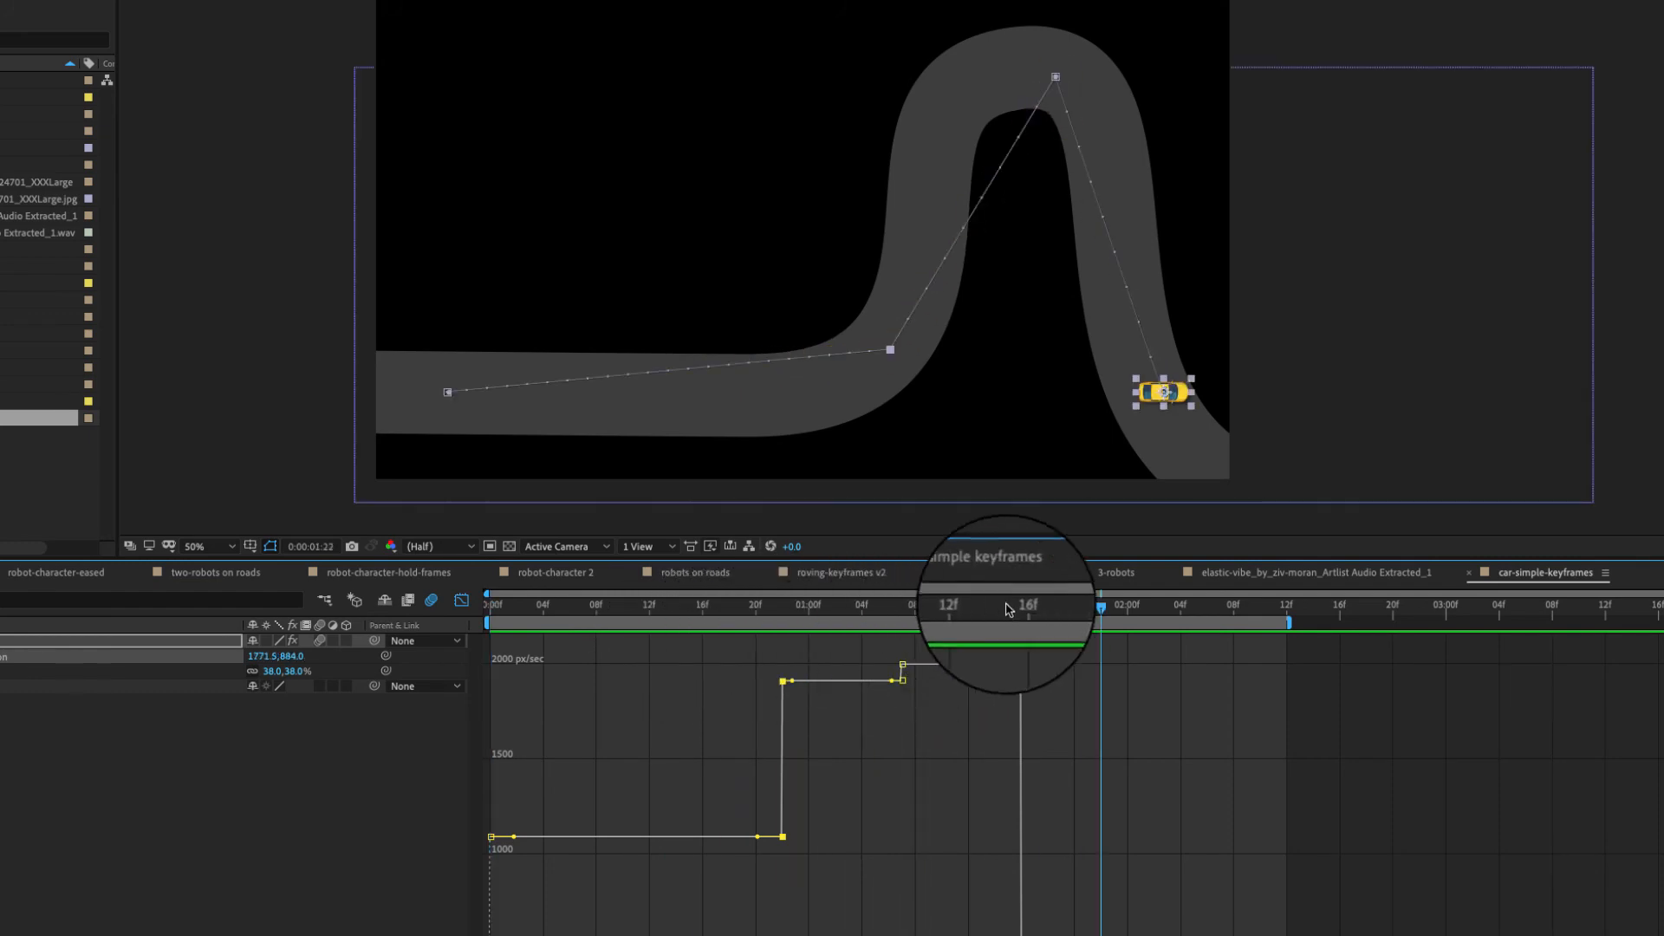
pyautogui.moveTo(1023, 613); pyautogui.dragTo(783, 633)
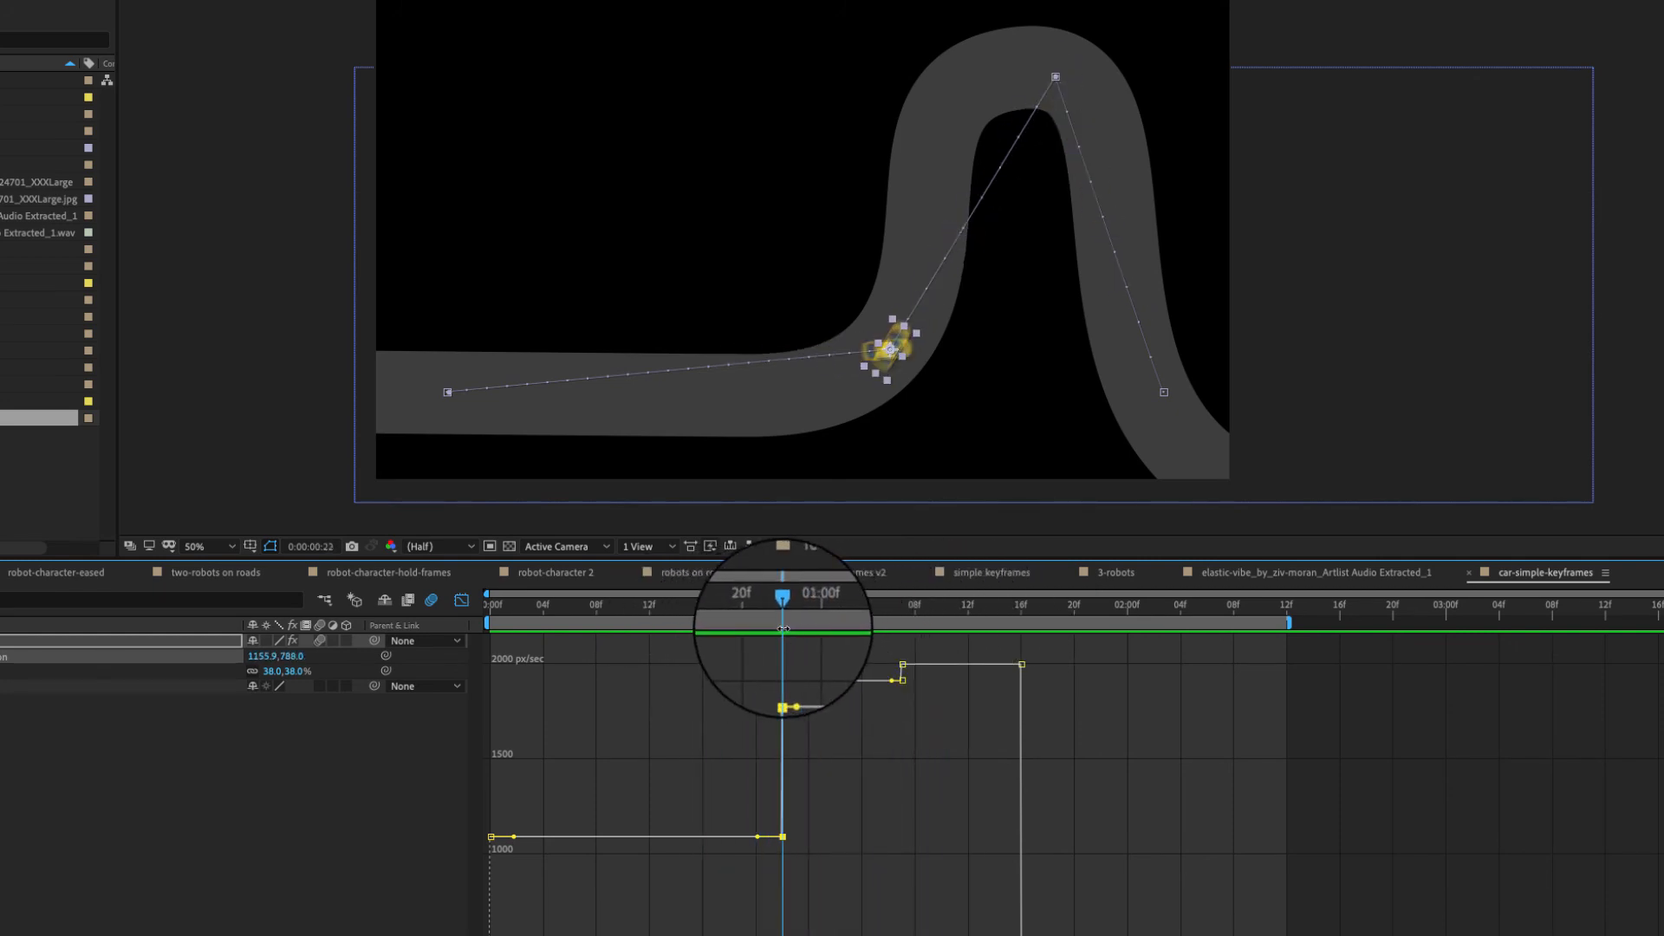
# Step: Convert the Position keyframe atop the road bend to a smooth motion-path point and shift it slightly back along the road
pyautogui.click(1056, 77)
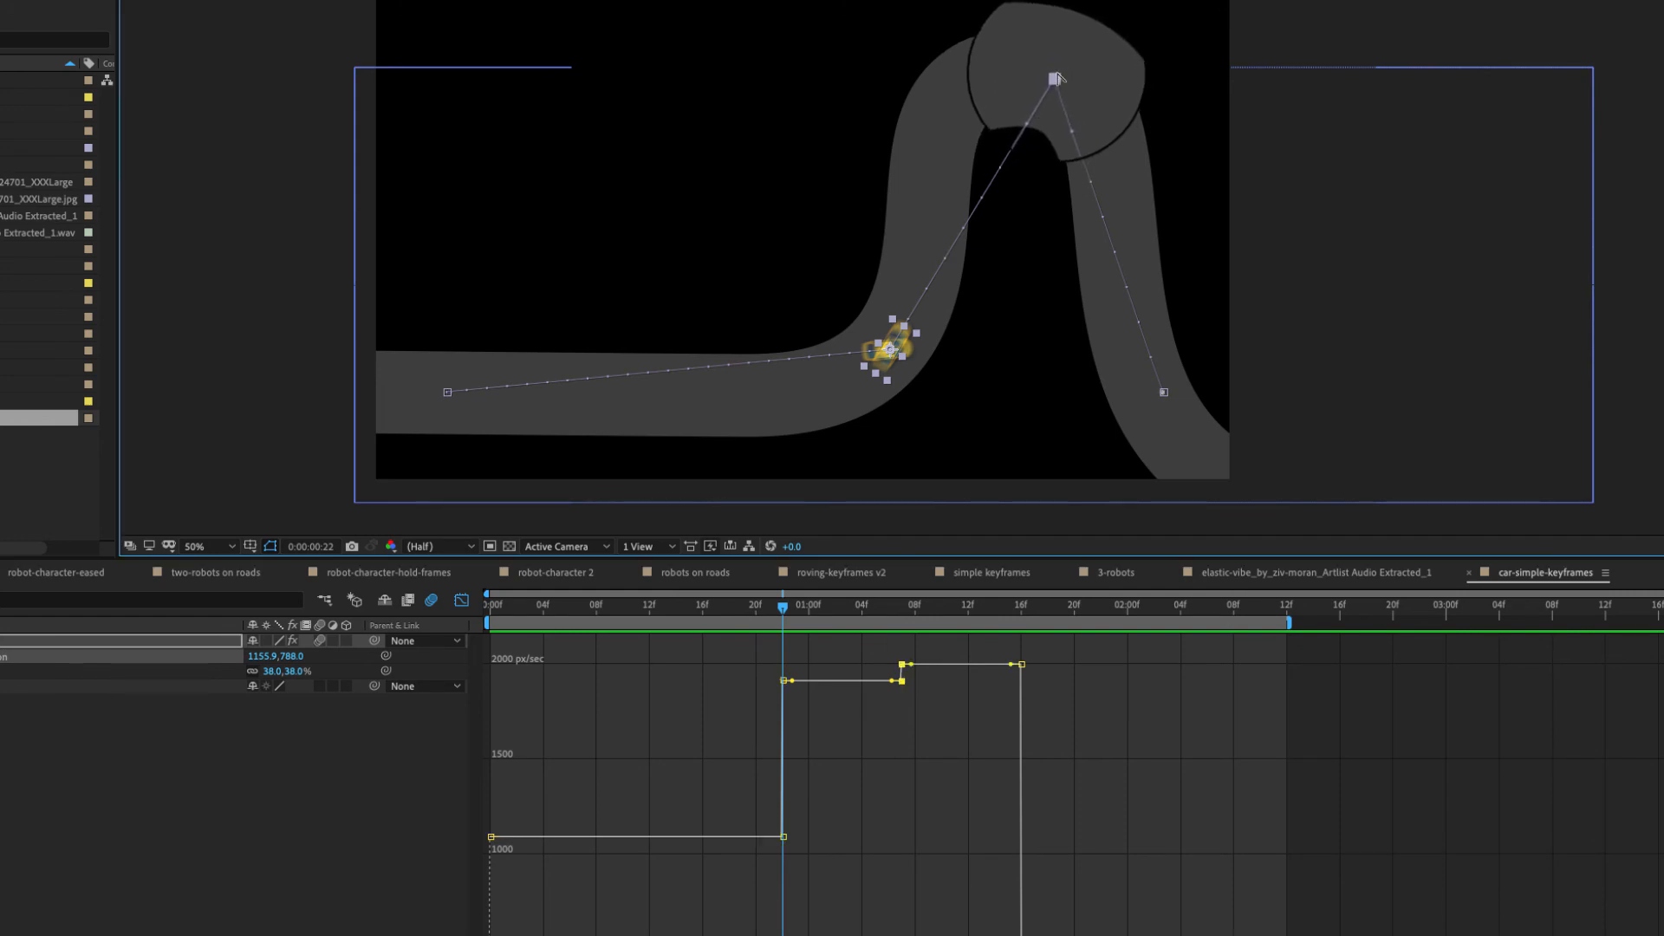
pyautogui.keyDown('ctrl'); pyautogui.click(1056, 78); pyautogui.keyUp('ctrl')
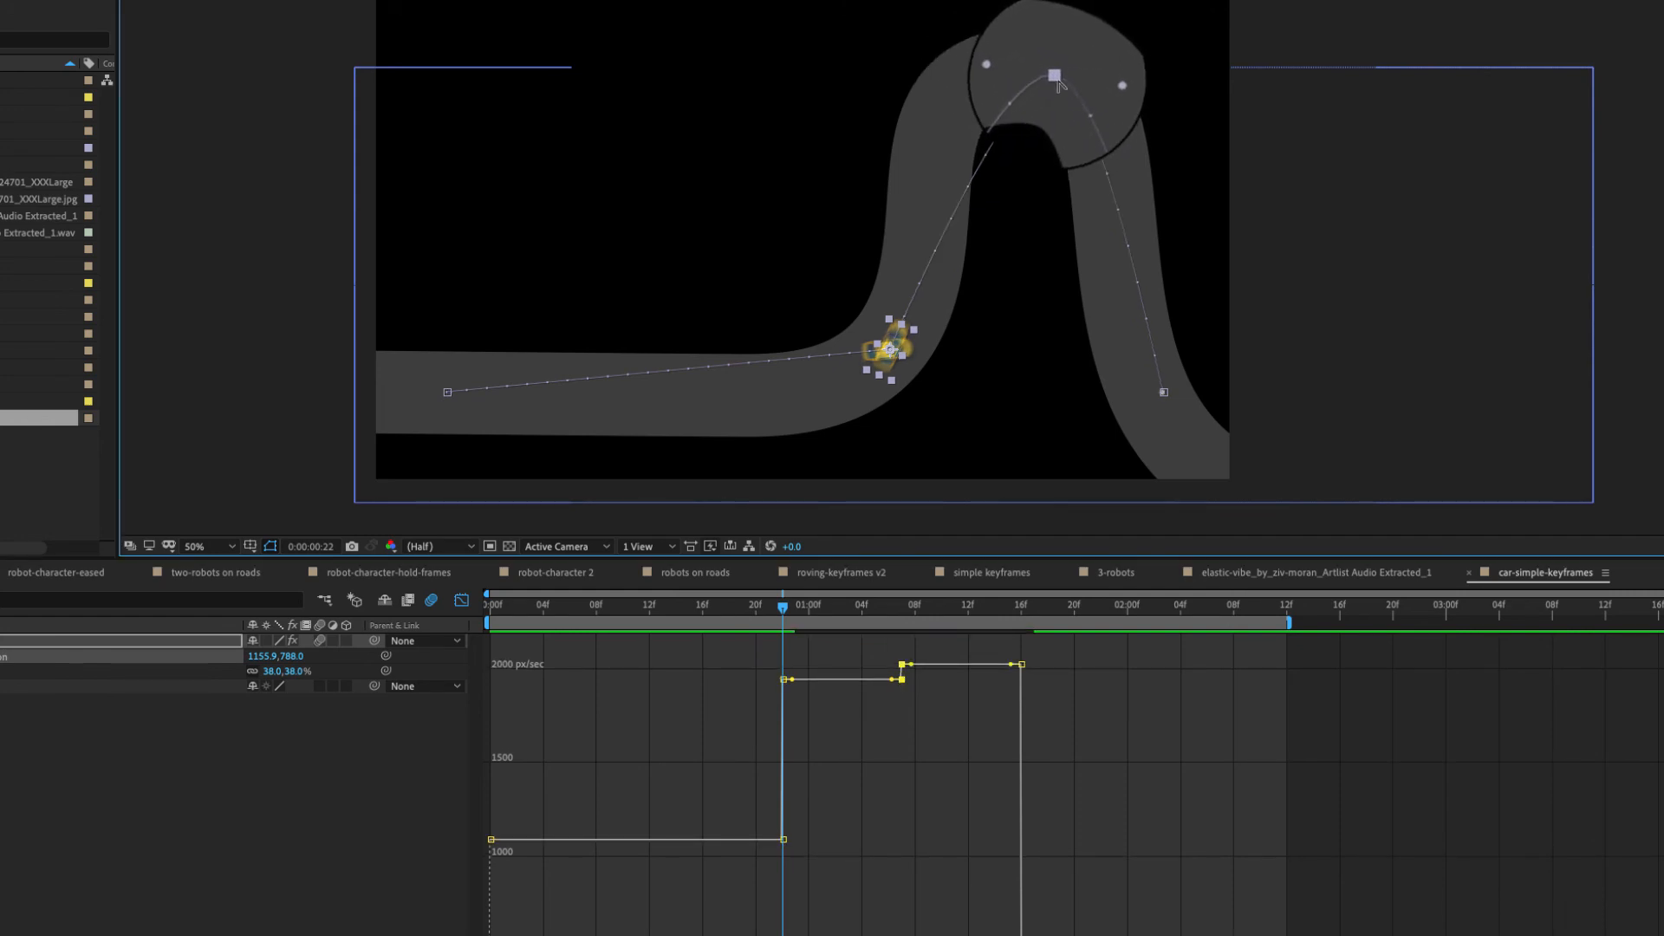
pyautogui.moveTo(1057, 78)
pyautogui.mouseDown()
pyautogui.moveTo(1147, 76)
pyautogui.moveTo(1004, 70)
pyautogui.moveTo(1024, 71)
pyautogui.mouseUp()
# Step: Set the time to 0:00:00:15, move the lower-bend path point onto the road, and curve its handles to follow the bend
pyautogui.moveTo(783, 607); pyautogui.dragTo(689, 607)
pyautogui.moveTo(891, 350); pyautogui.dragTo(926, 248)
pyautogui.moveTo(890, 350); pyautogui.dragTo(903, 323)
pyautogui.moveTo(936, 224); pyautogui.dragTo(911, 148)
# Step: Level and lengthen the path handles of the keyframe atop the bend and center that point on the road
pyautogui.click(1023, 69)
pyautogui.moveTo(1115, 71); pyautogui.dragTo(1146, 68)
pyautogui.moveTo(1024, 69); pyautogui.dragTo(1034, 68)
# Step: Curve the path into the end keyframe, refine the lower-bend handles, and shift the start keyframe back along the road
pyautogui.moveTo(1164, 394); pyautogui.dragTo(1085, 305)
pyautogui.keyDown('alt'); pyautogui.keyDown('super'); pyautogui.click(904, 323); pyautogui.keyUp('super'); pyautogui.keyUp('alt')
pyautogui.moveTo(903, 323); pyautogui.dragTo(925, 200)
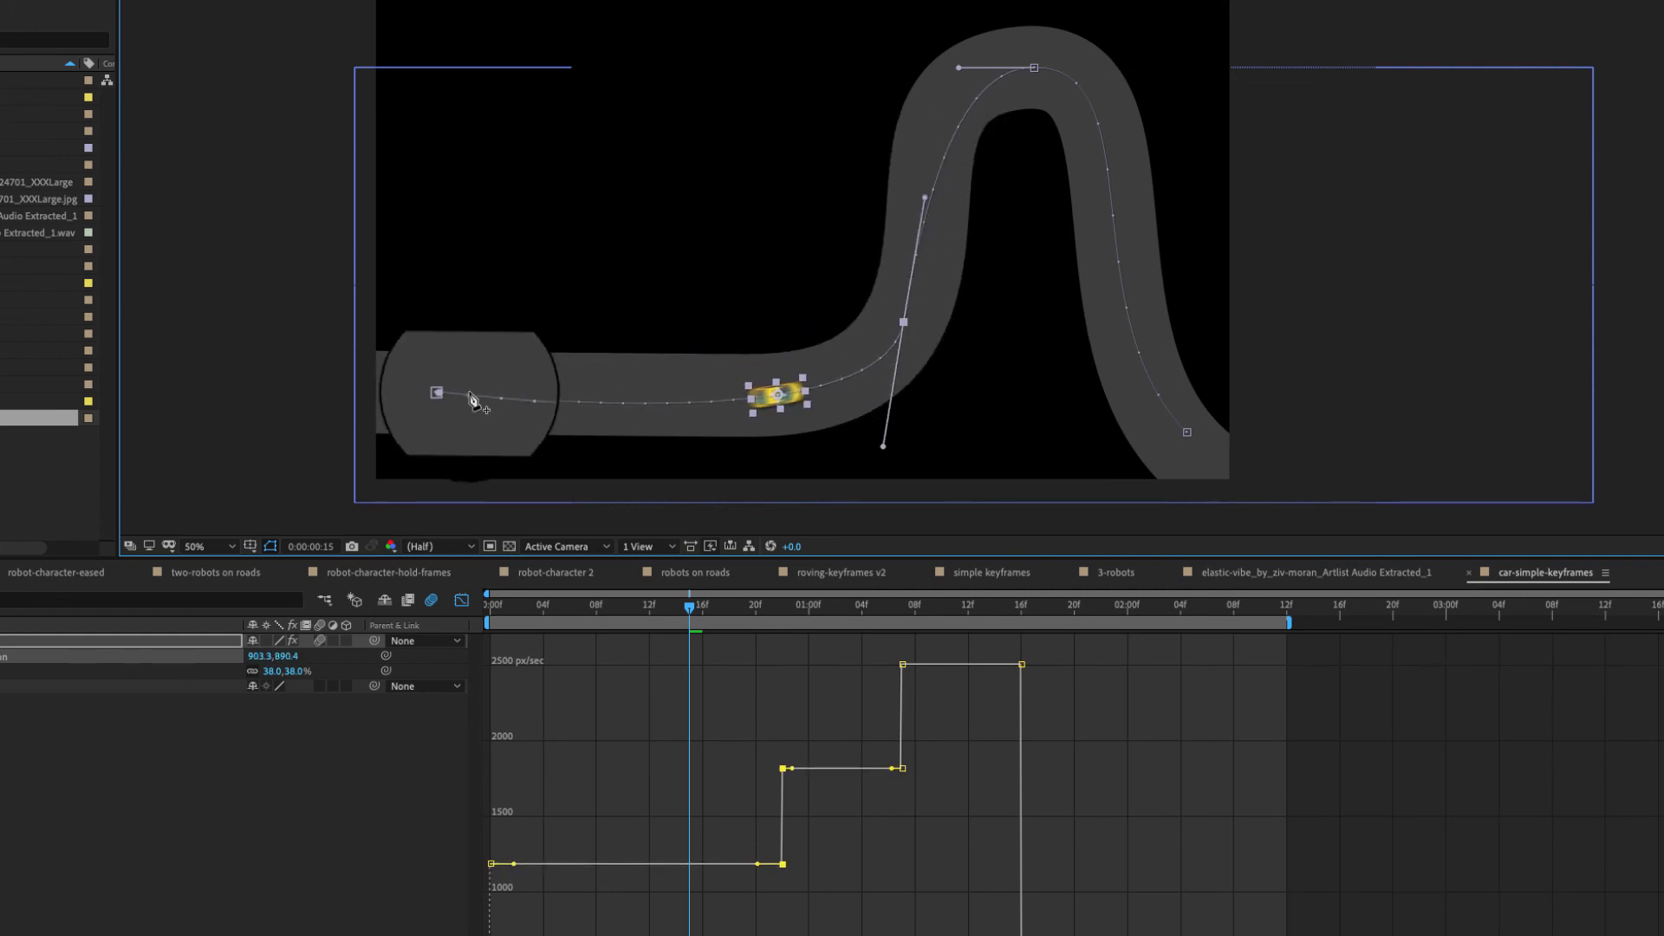
pyautogui.moveTo(448, 392)
pyautogui.mouseDown()
pyautogui.moveTo(549, 398)
pyautogui.moveTo(417, 393)
pyautogui.mouseUp()
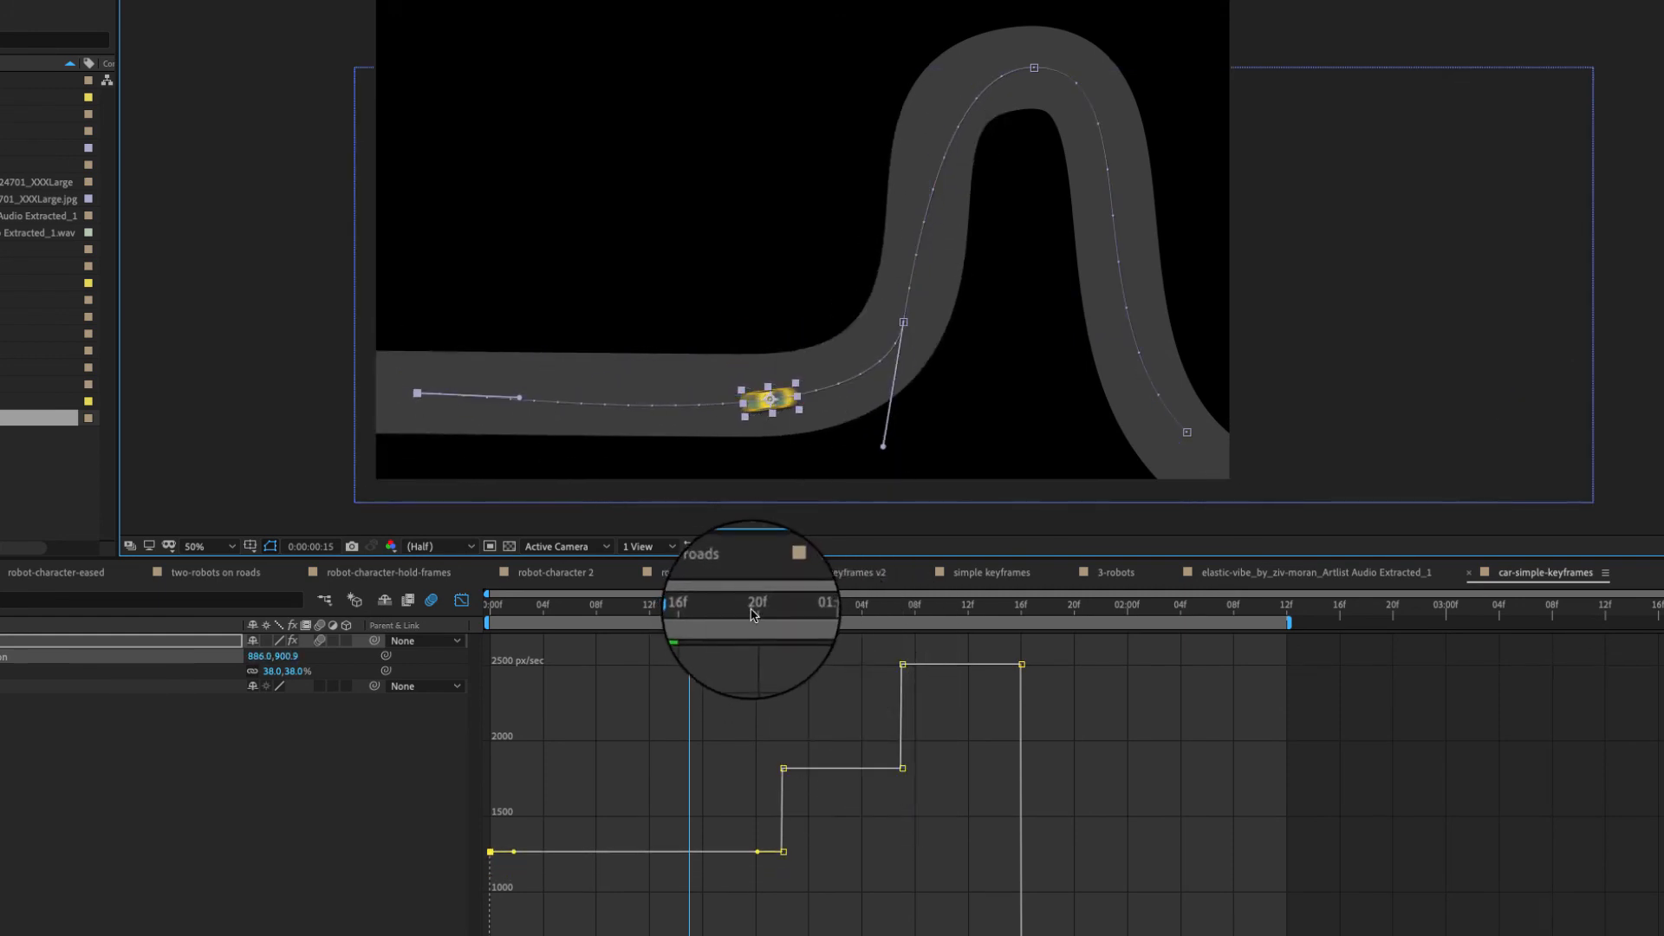
# Step: Play the curved path, inspect the speed graph up to 0:00:01:07, and return to the keyframe view of the timeline
pyautogui.press('space')
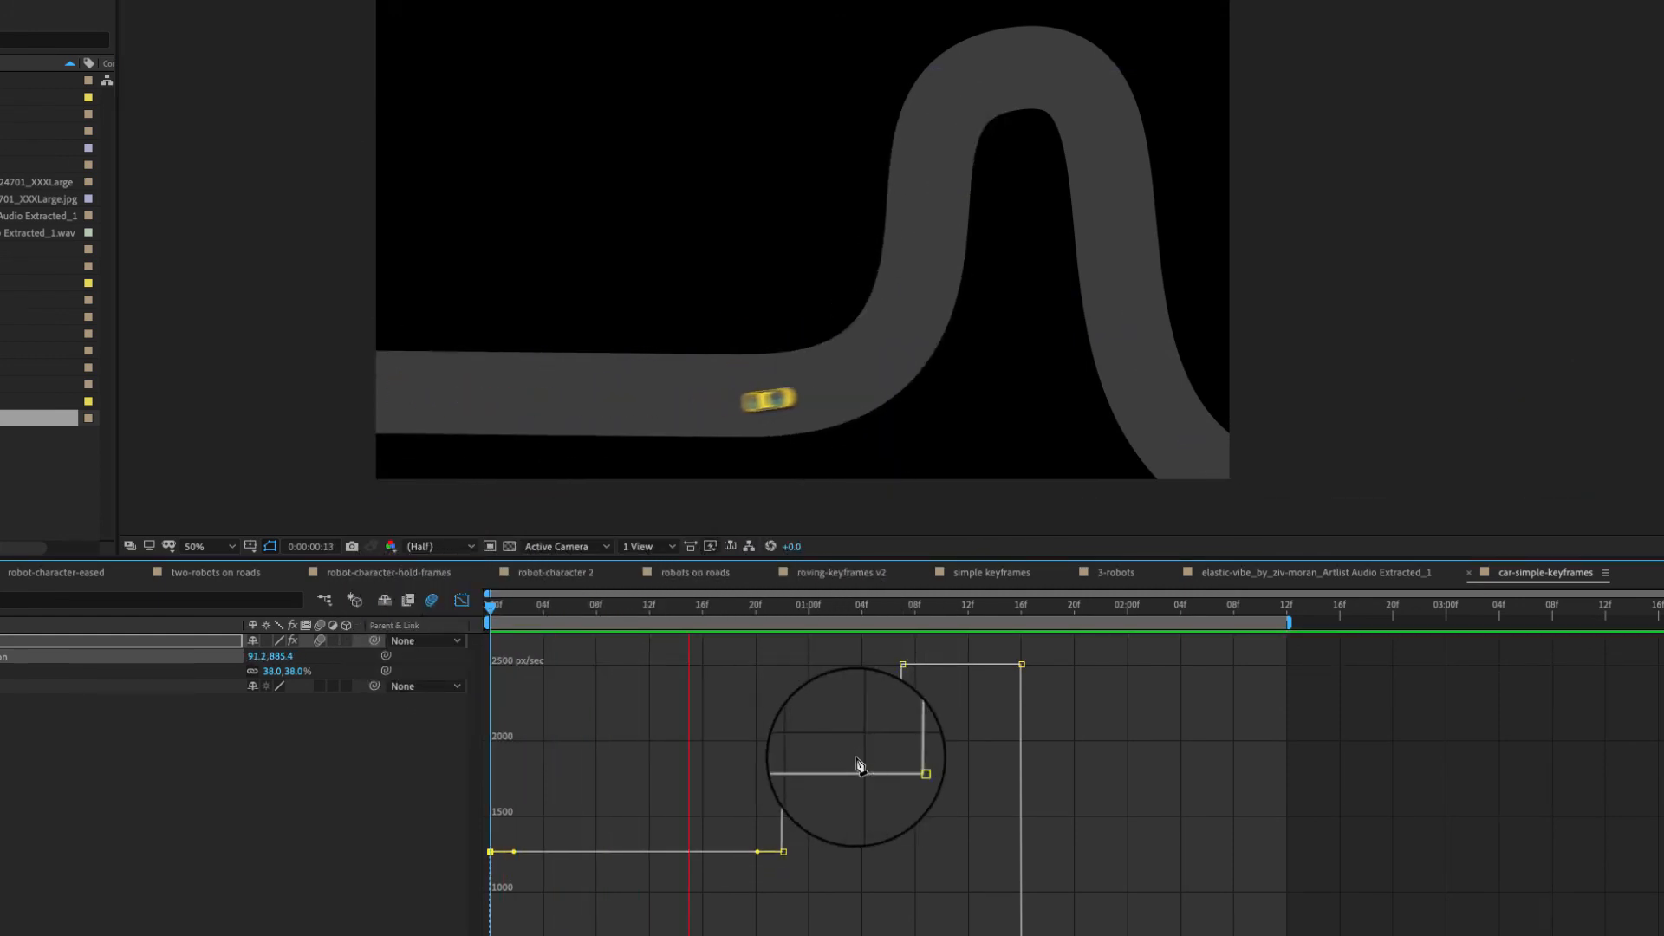
pyautogui.moveTo(1022, 604); pyautogui.dragTo(898, 616)
pyautogui.click(461, 591)
pyautogui.click(537, 609)
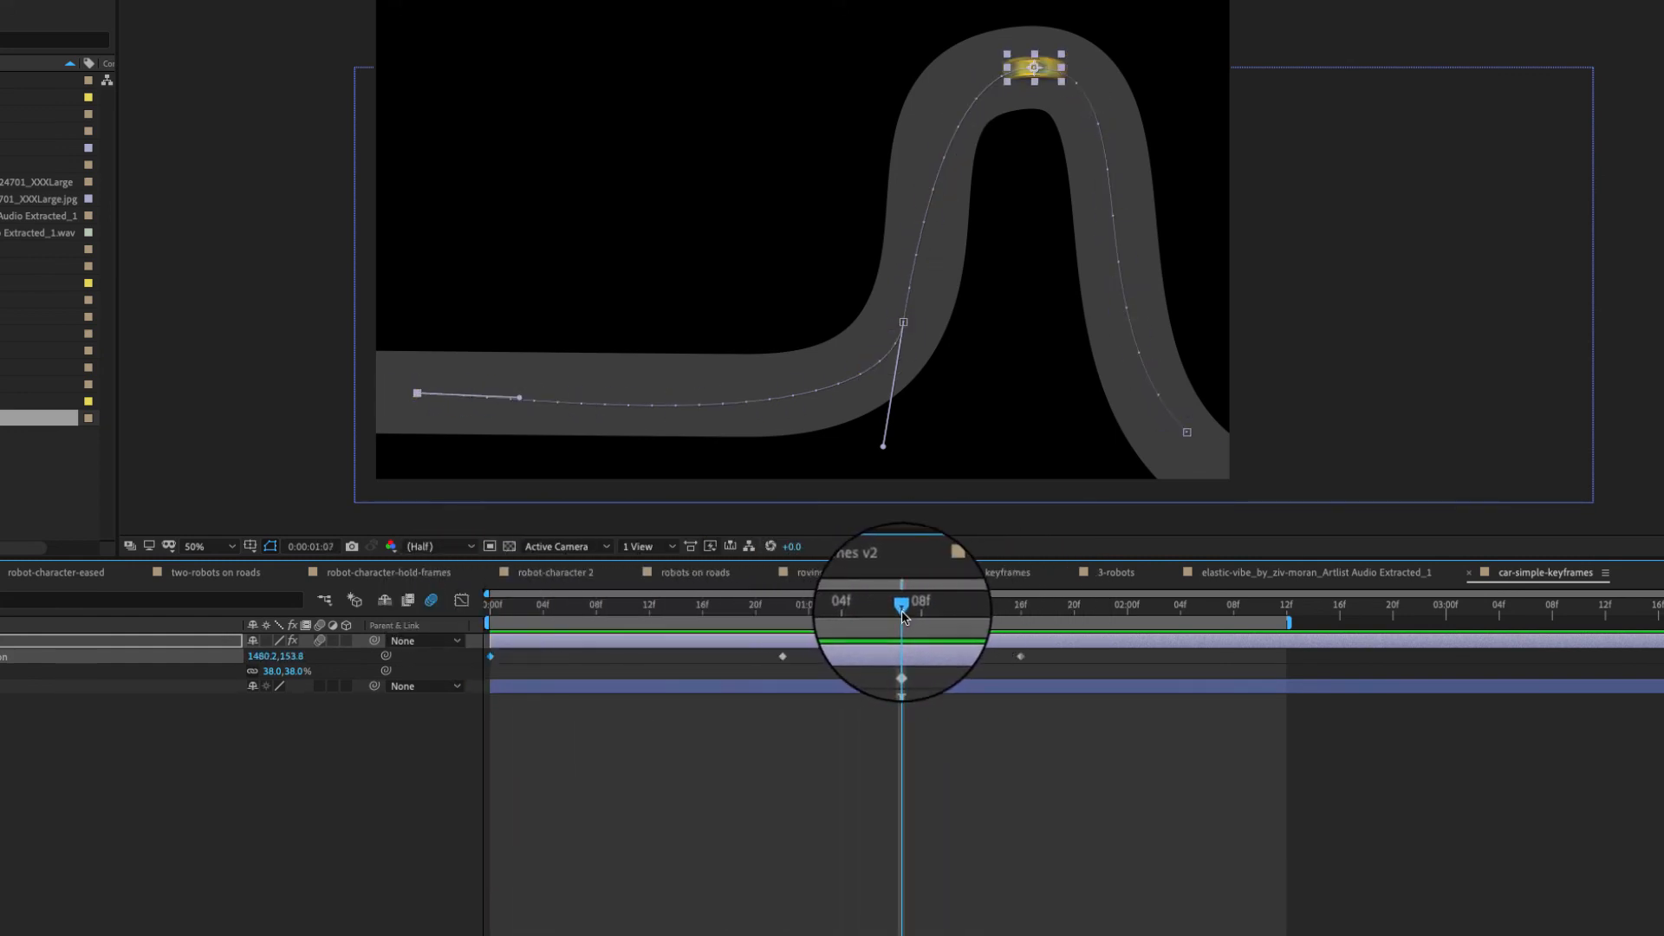
# Step: Change the X Position of the keyframe at 0:00:01:07 to 1455.2 and scrub around it to check the car's movement
pyautogui.click(902, 656)
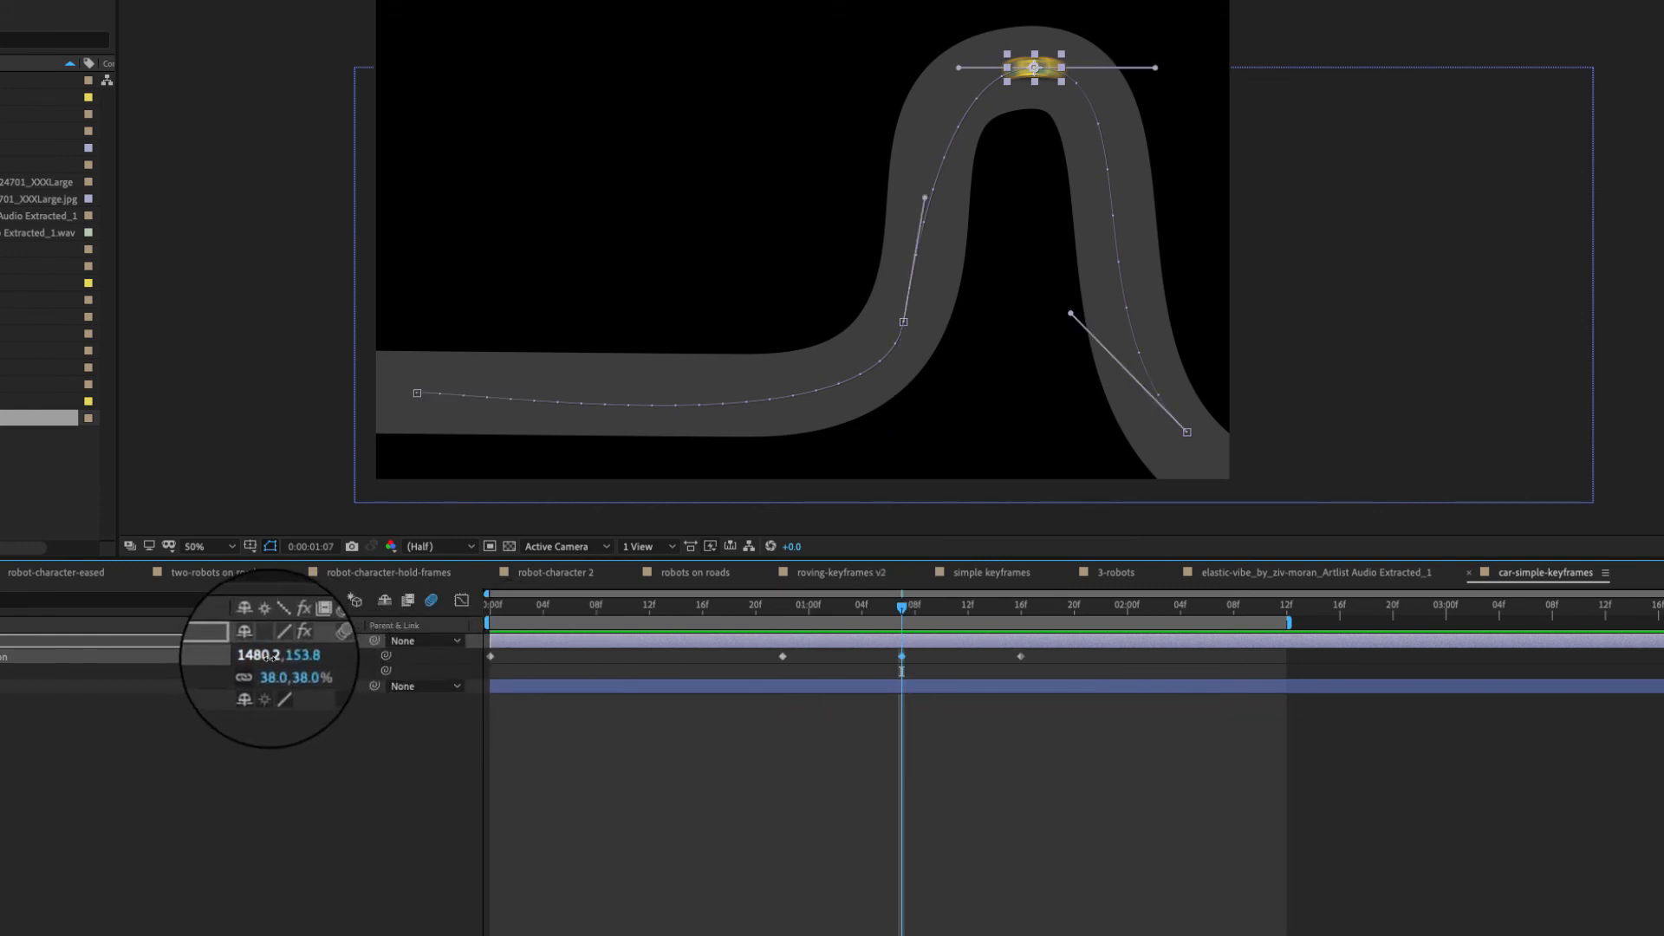
pyautogui.moveTo(270, 656); pyautogui.dragTo(244, 660)
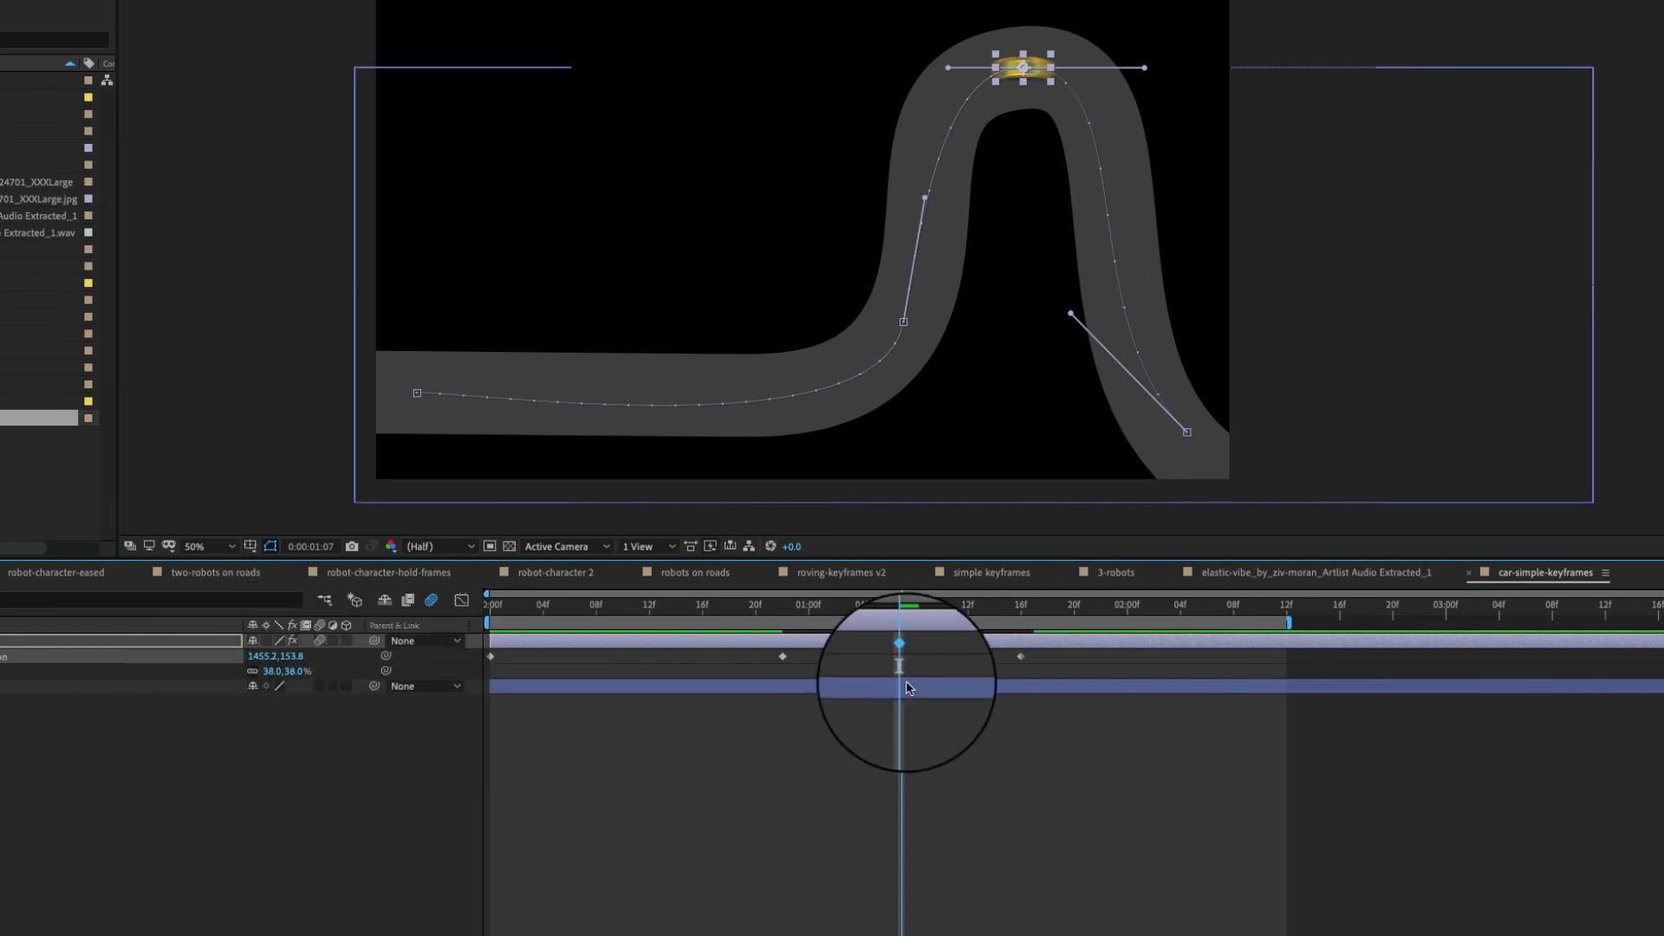
pyautogui.moveTo(910, 611); pyautogui.dragTo(902, 680)
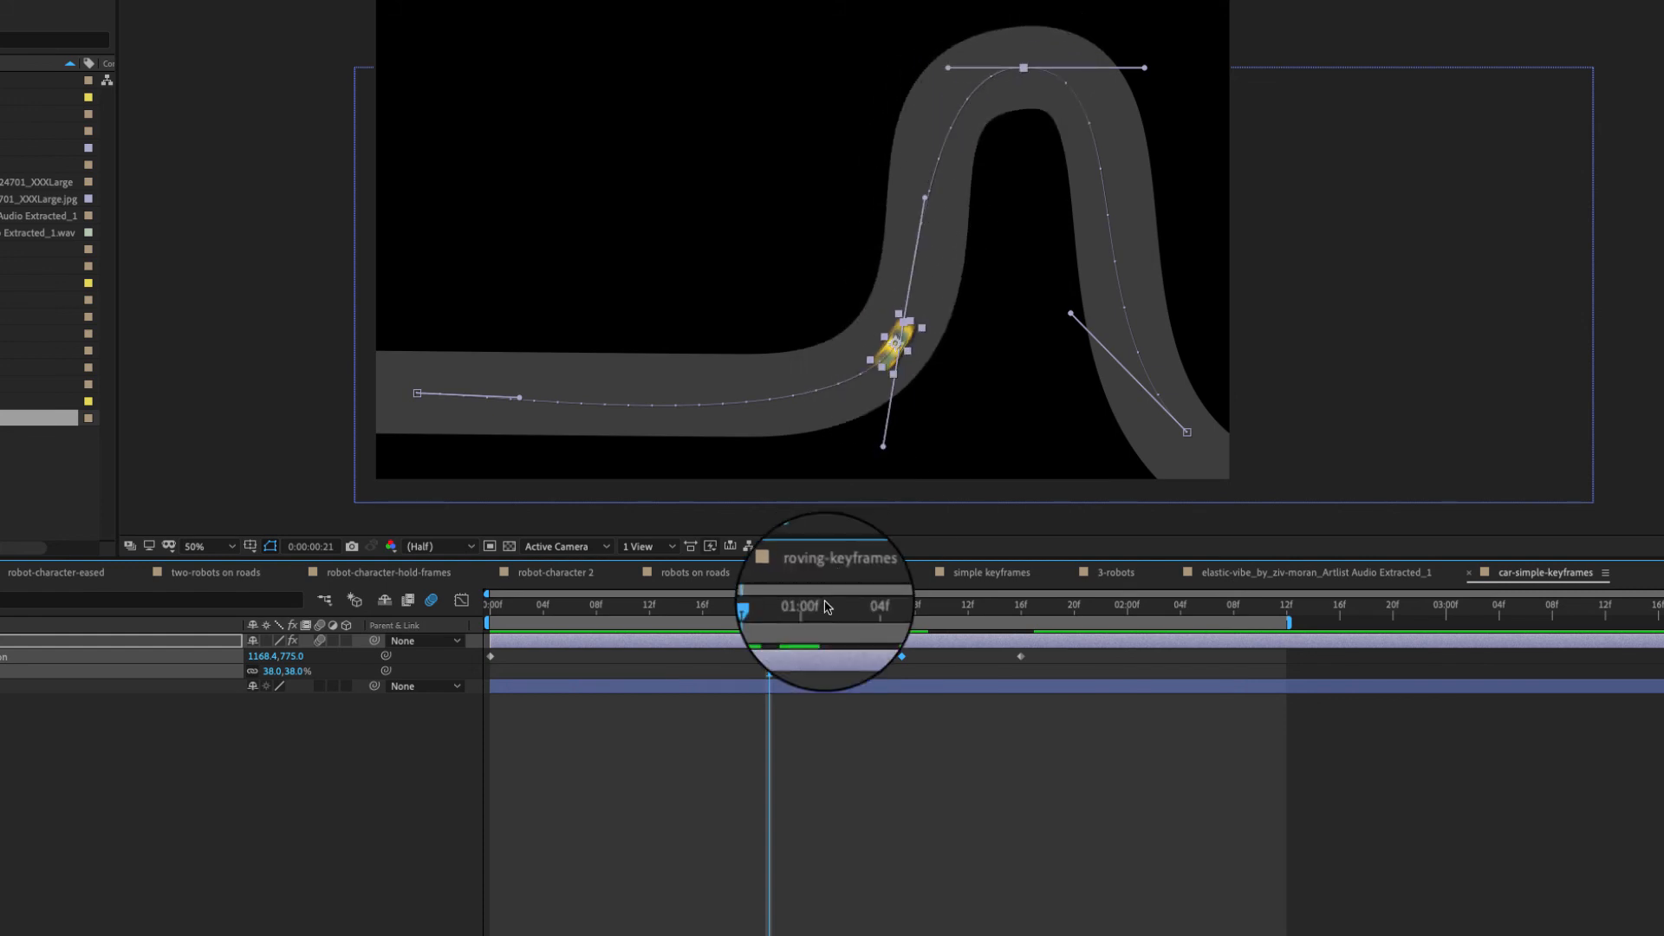
# Step: Make the two middle Position keyframes rove across time and show their speed graph
pyautogui.rightClick(783, 659)
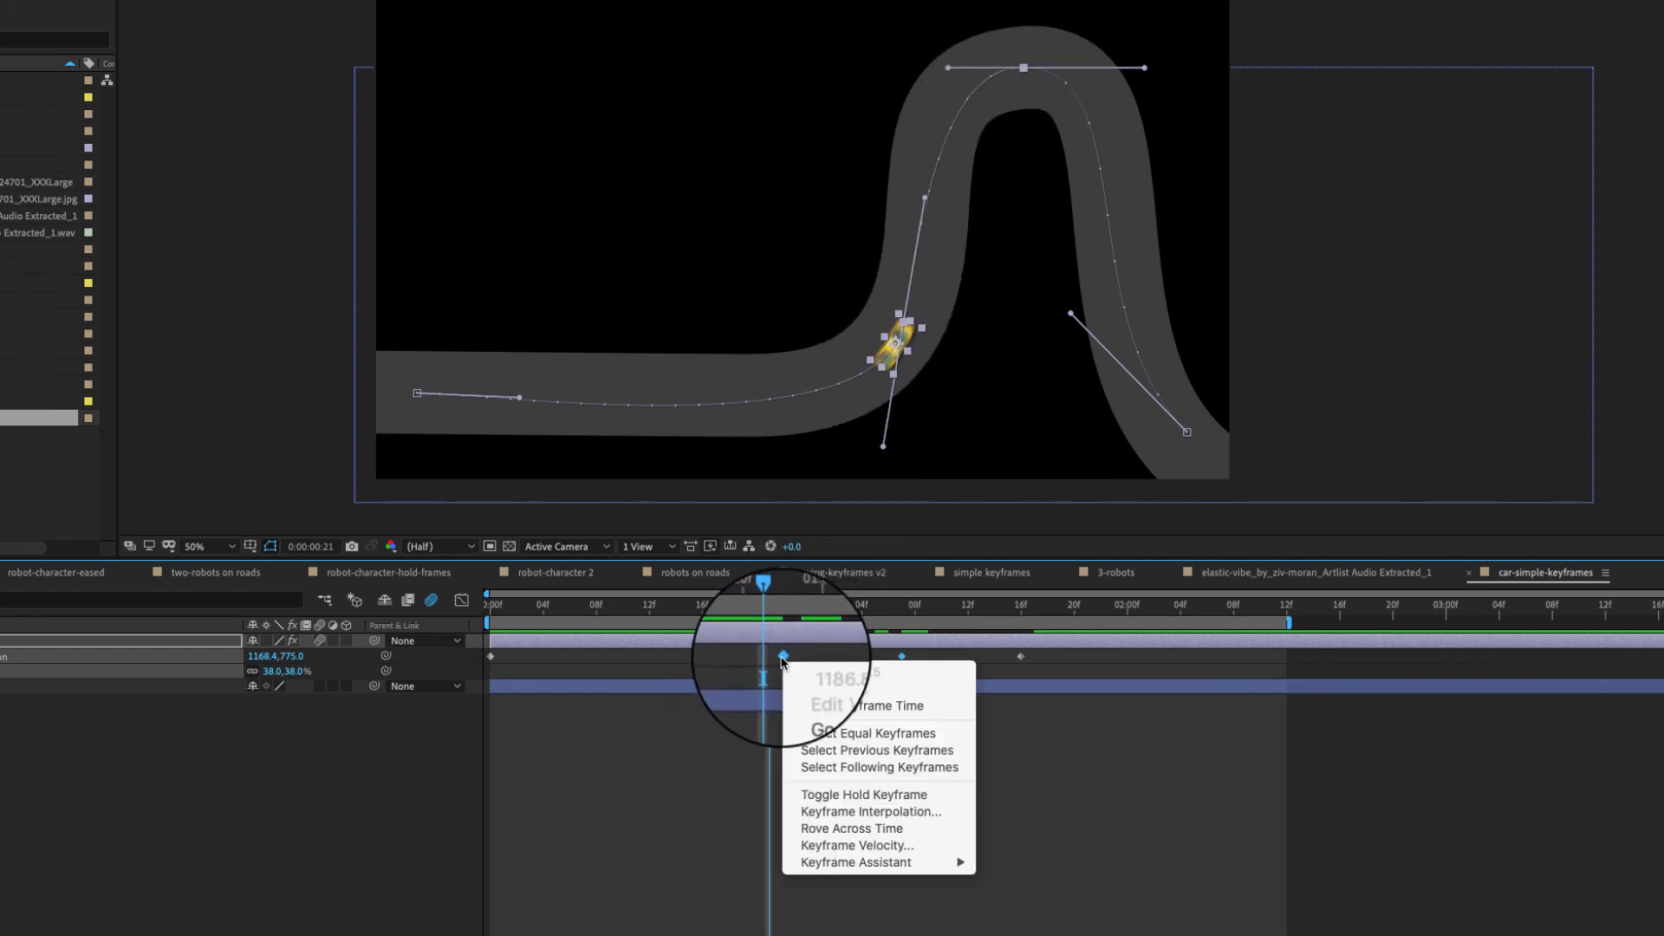
pyautogui.click(861, 830)
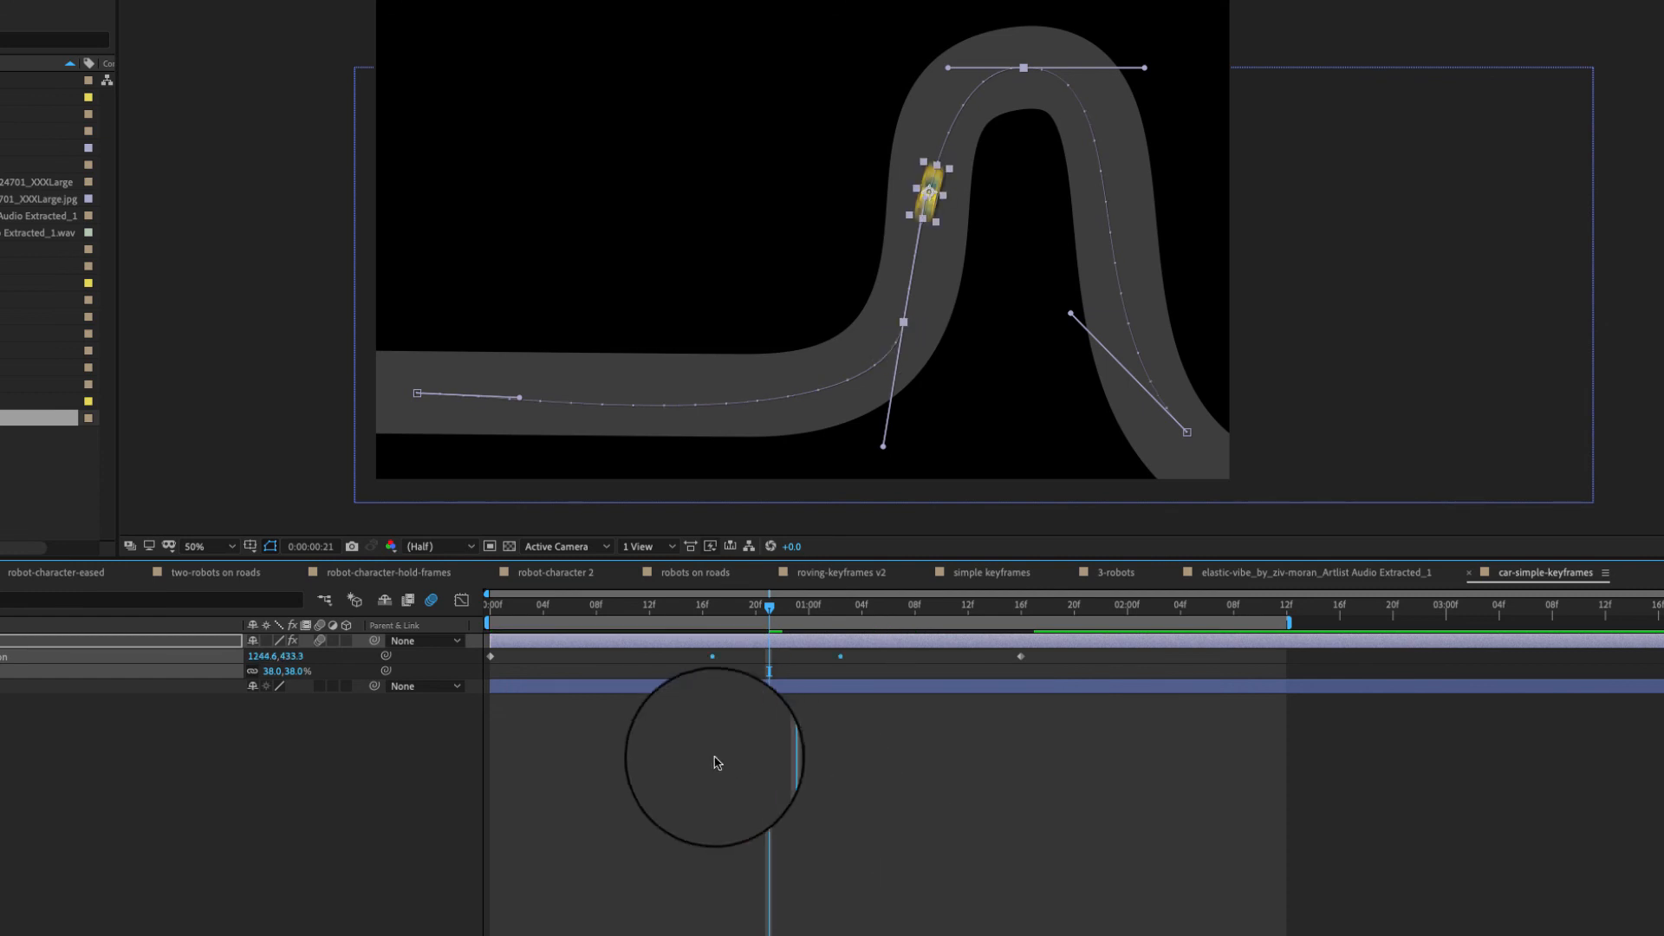
pyautogui.click(461, 600)
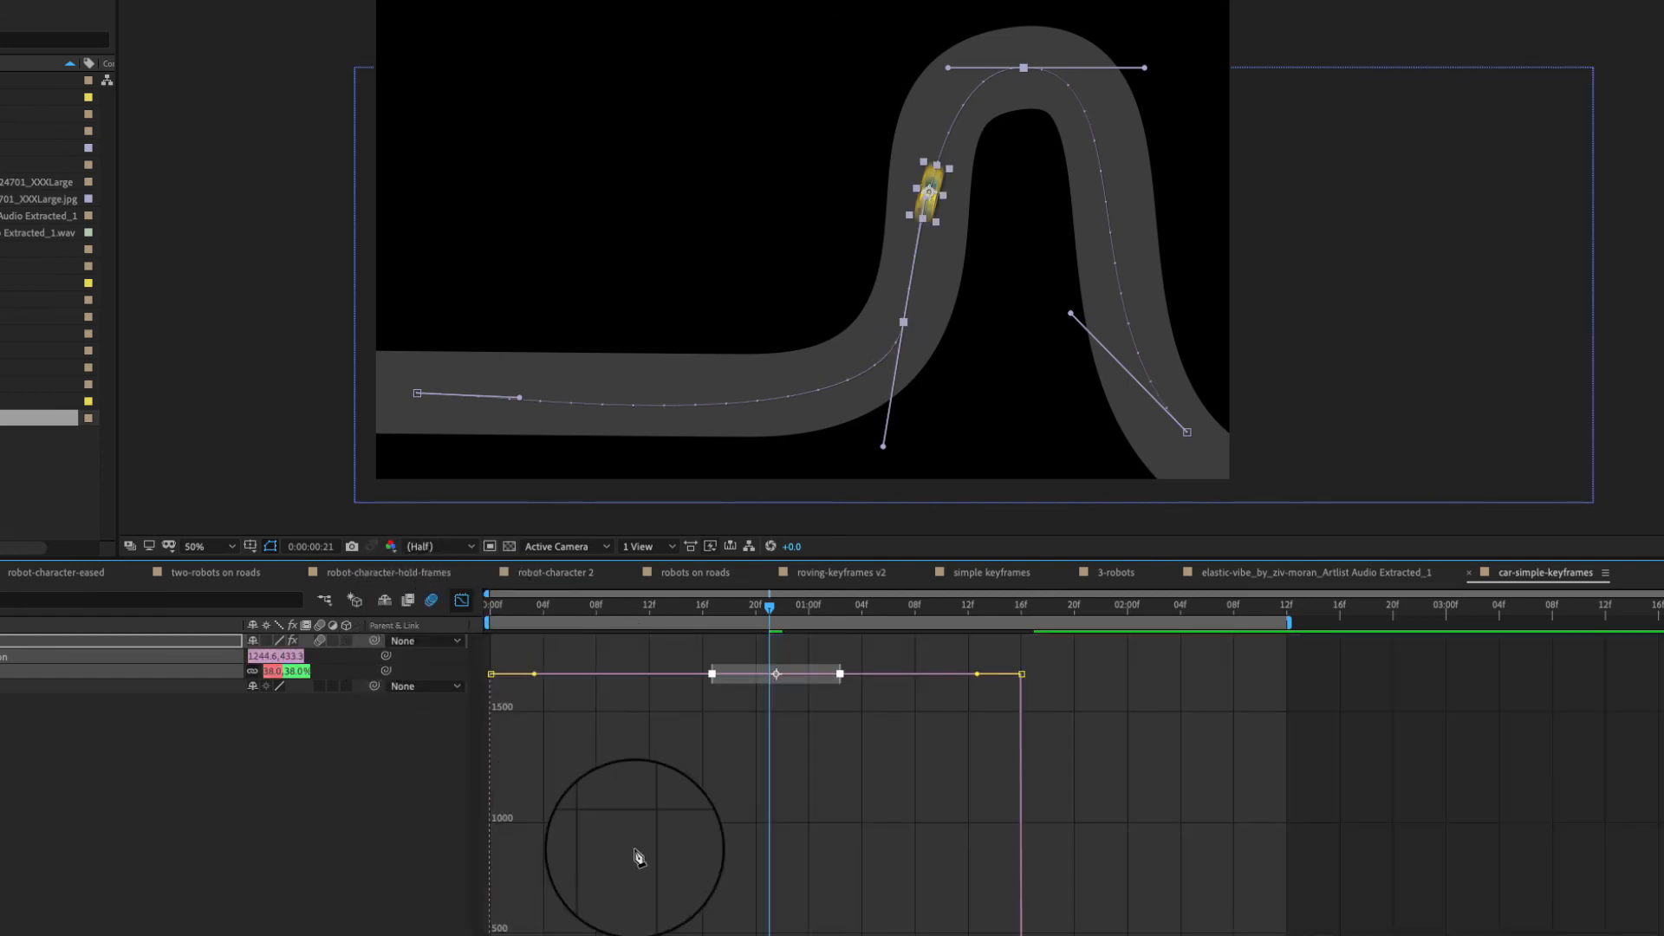
# Step: Scrub and play the car's animation with the roving keyframes to review its speed along the path
pyautogui.moveTo(535, 606); pyautogui.dragTo(848, 611)
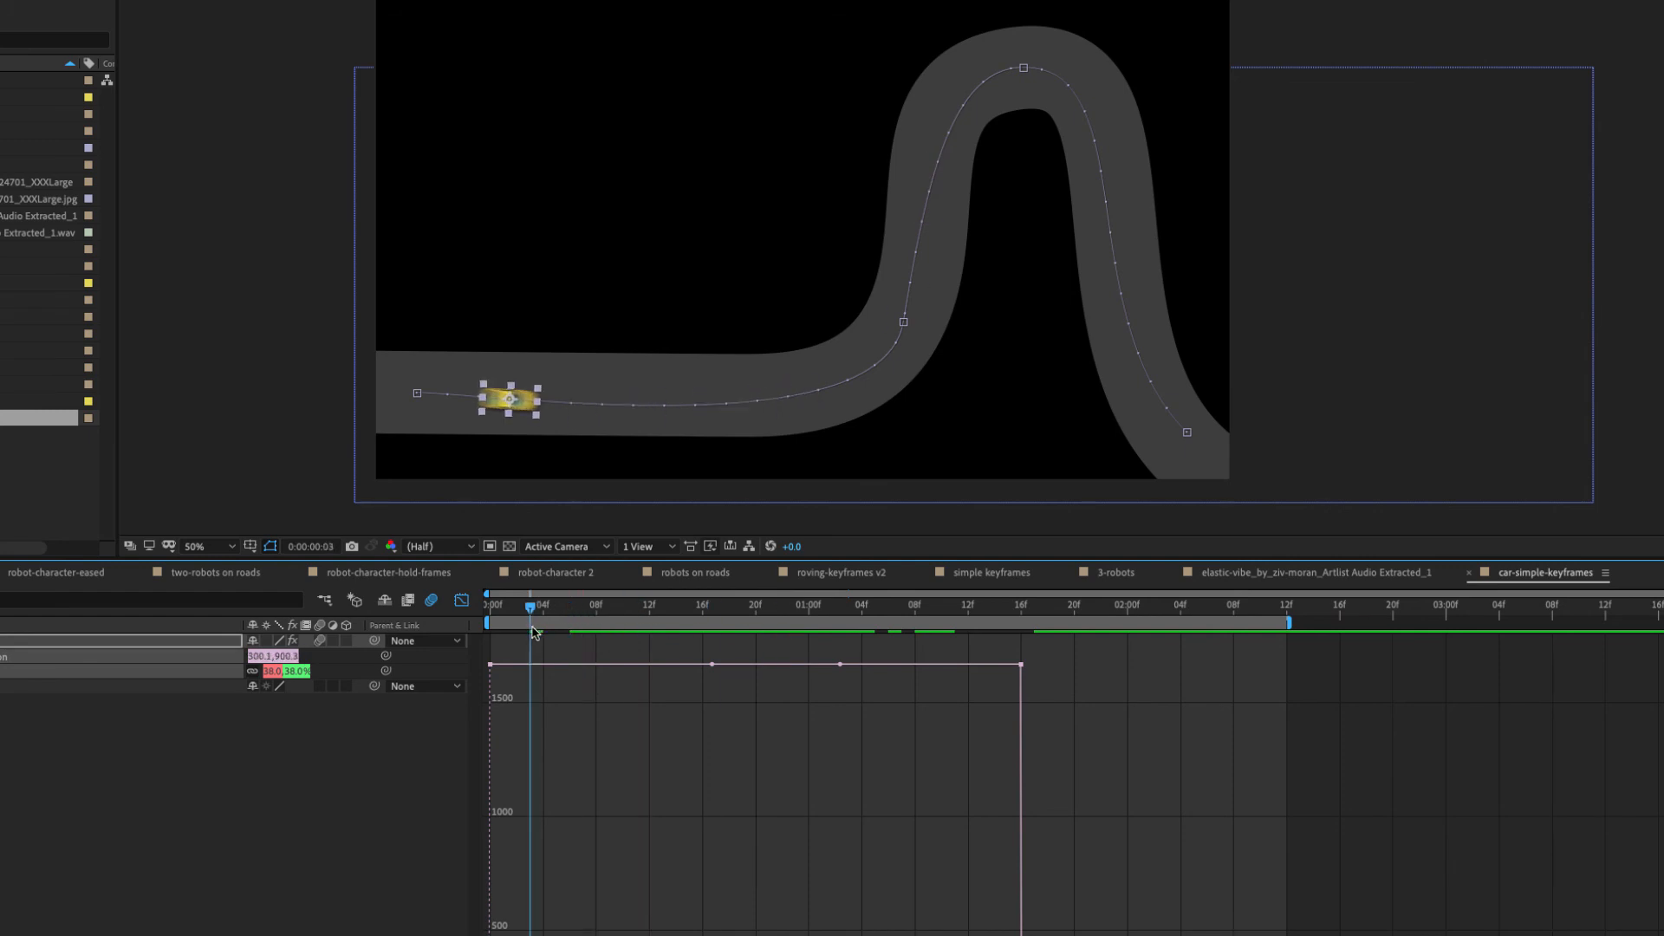
pyautogui.click(1214, 892)
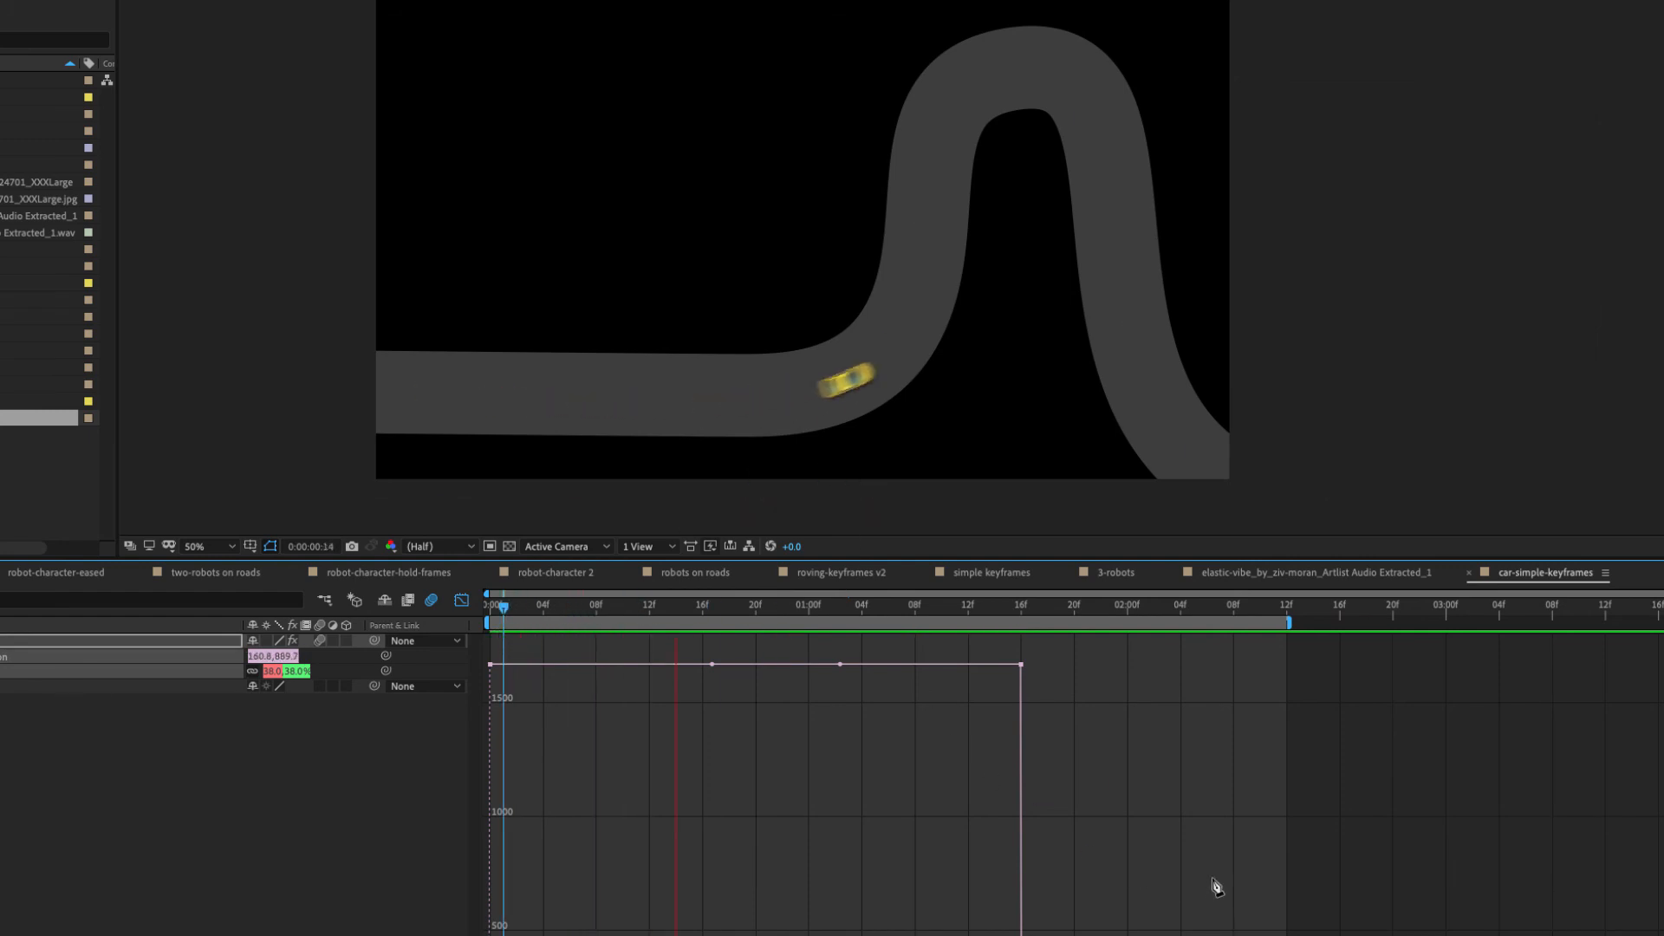
pyautogui.press('space')
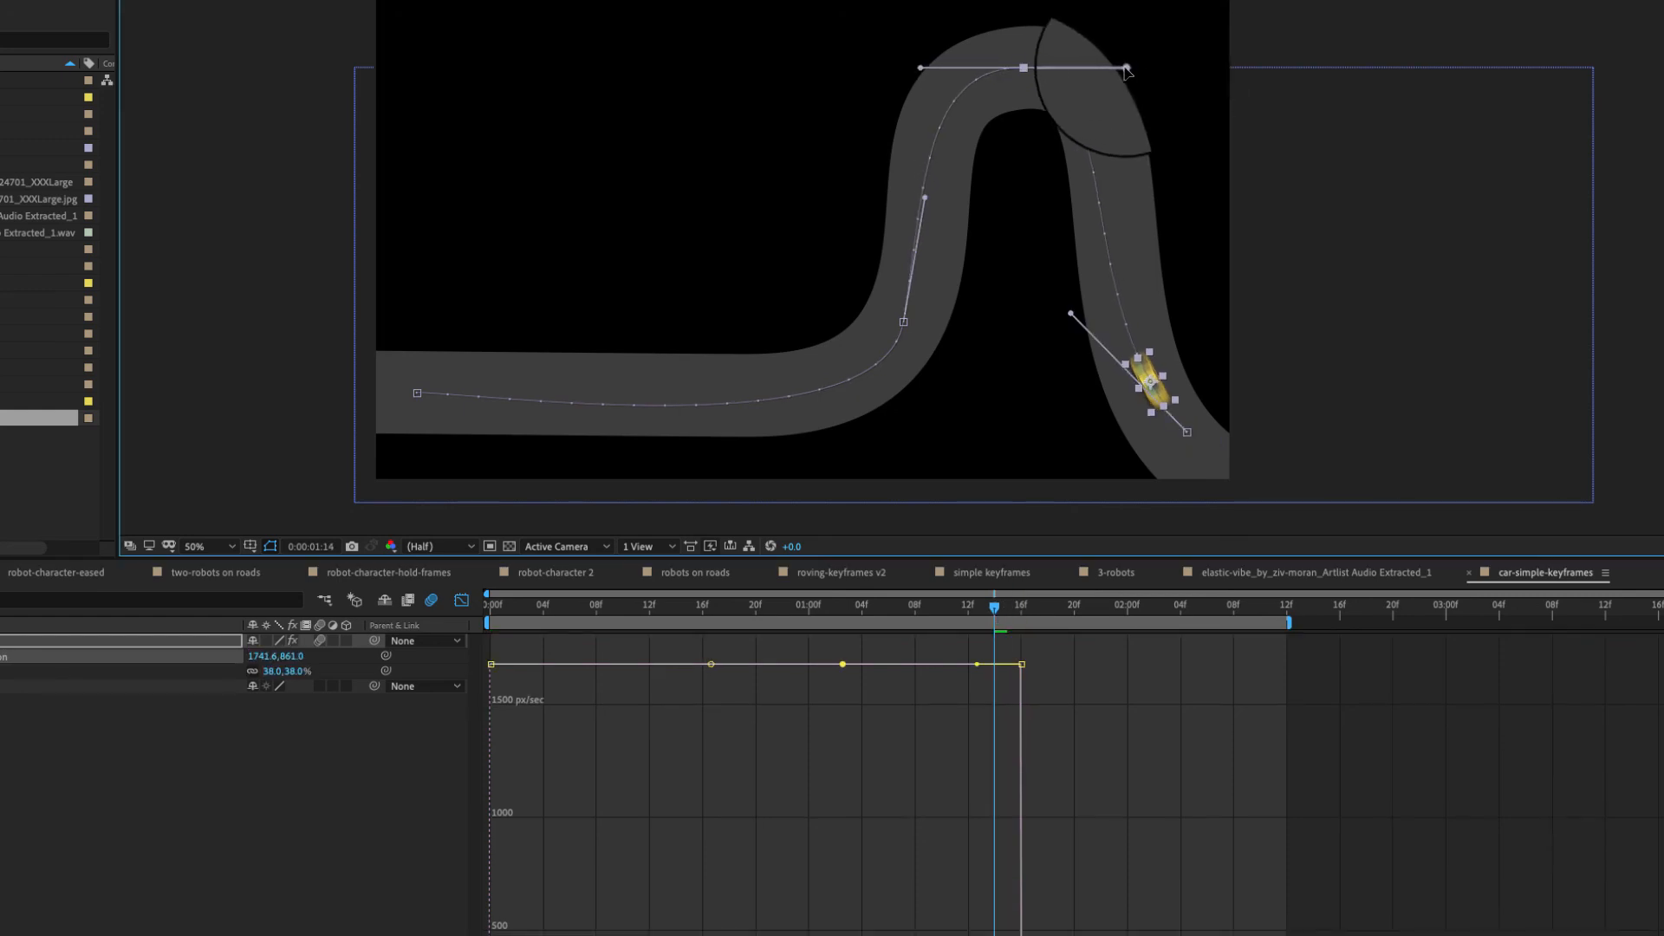
# Step: Fine-tune the roving keyframe atop the bend and the end keyframe's path handle, and check the car at 0:00:01:07
pyautogui.moveTo(1125, 69); pyautogui.dragTo(1133, 69)
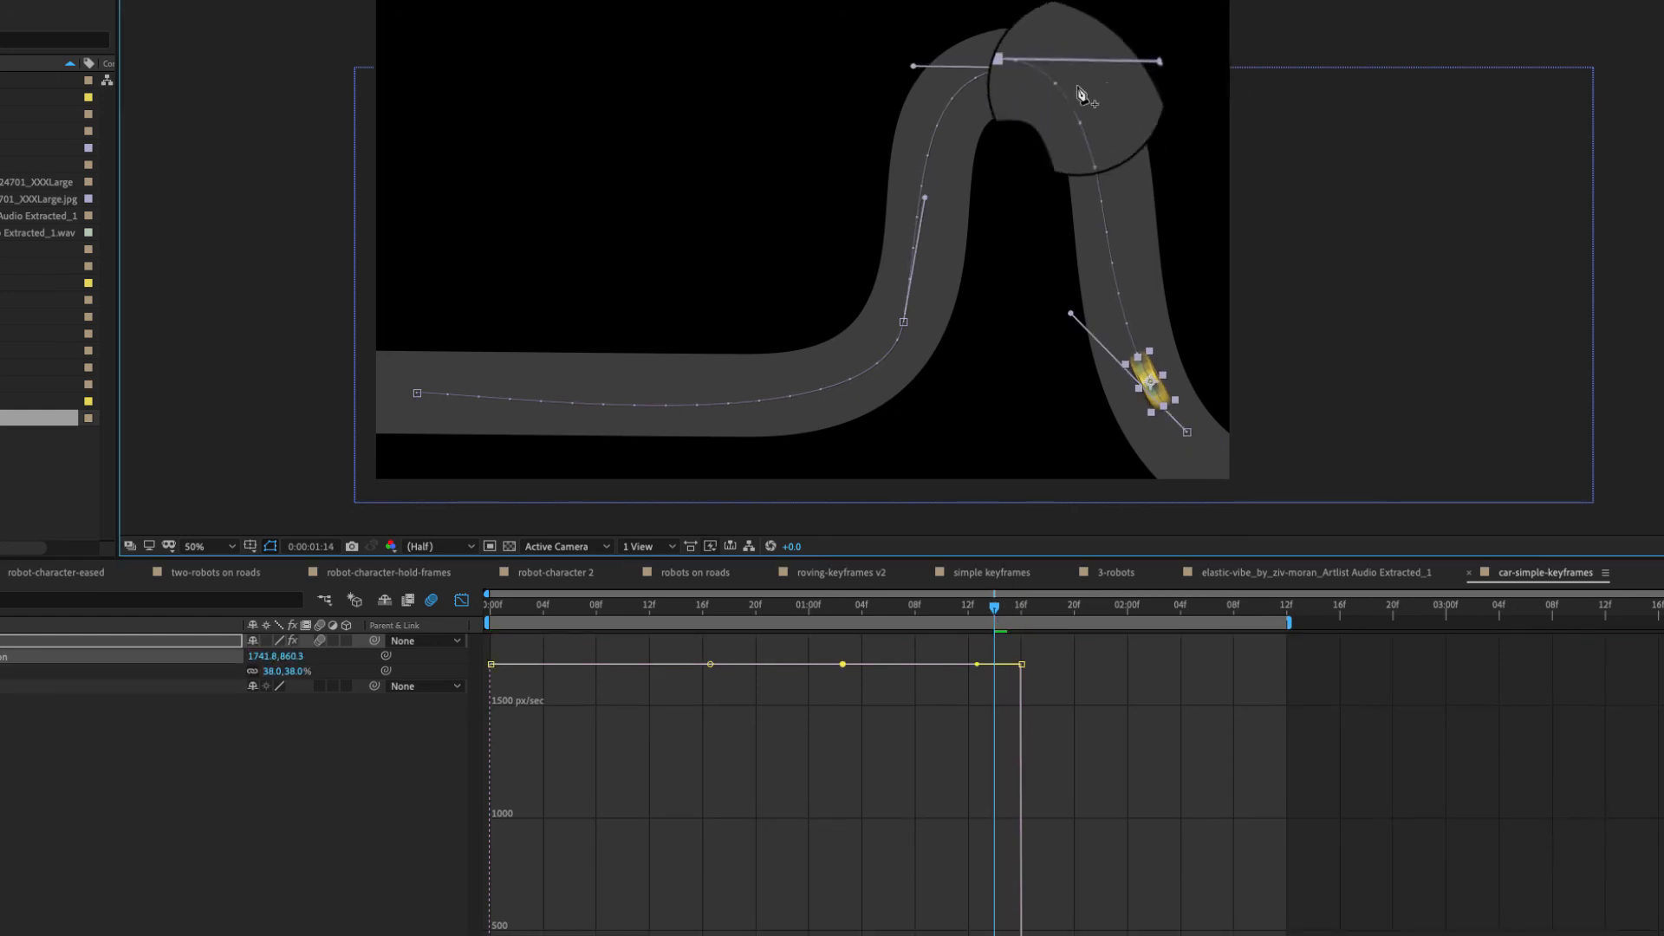
pyautogui.moveTo(1027, 69); pyautogui.dragTo(1033, 65)
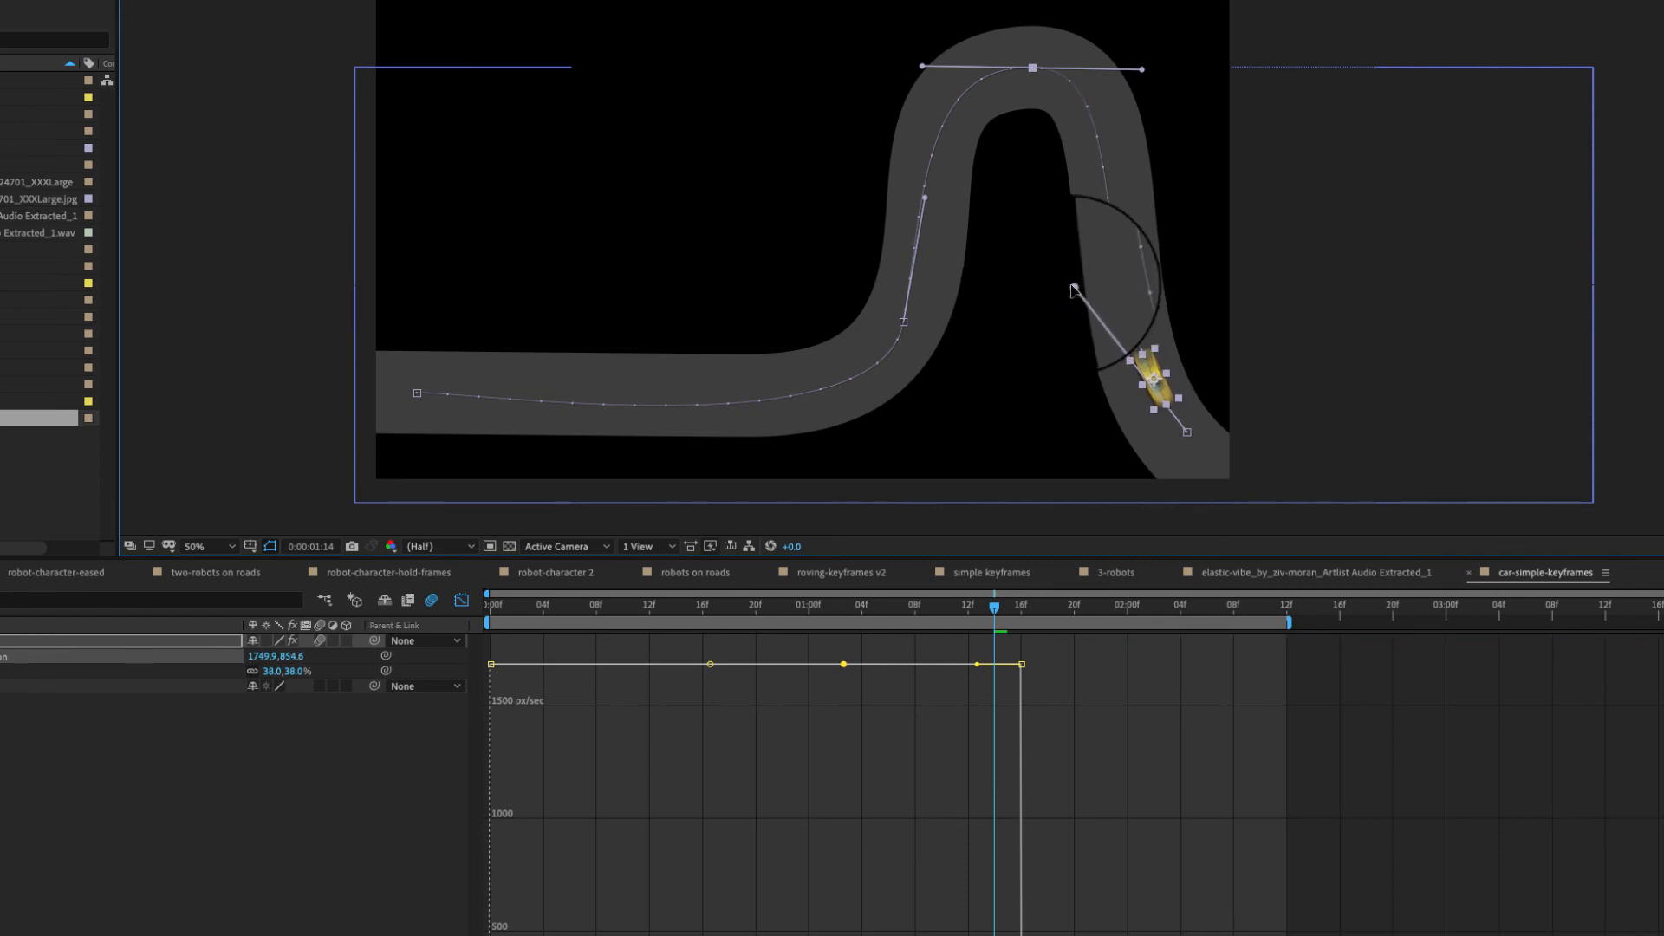
pyautogui.moveTo(994, 607); pyautogui.dragTo(902, 606)
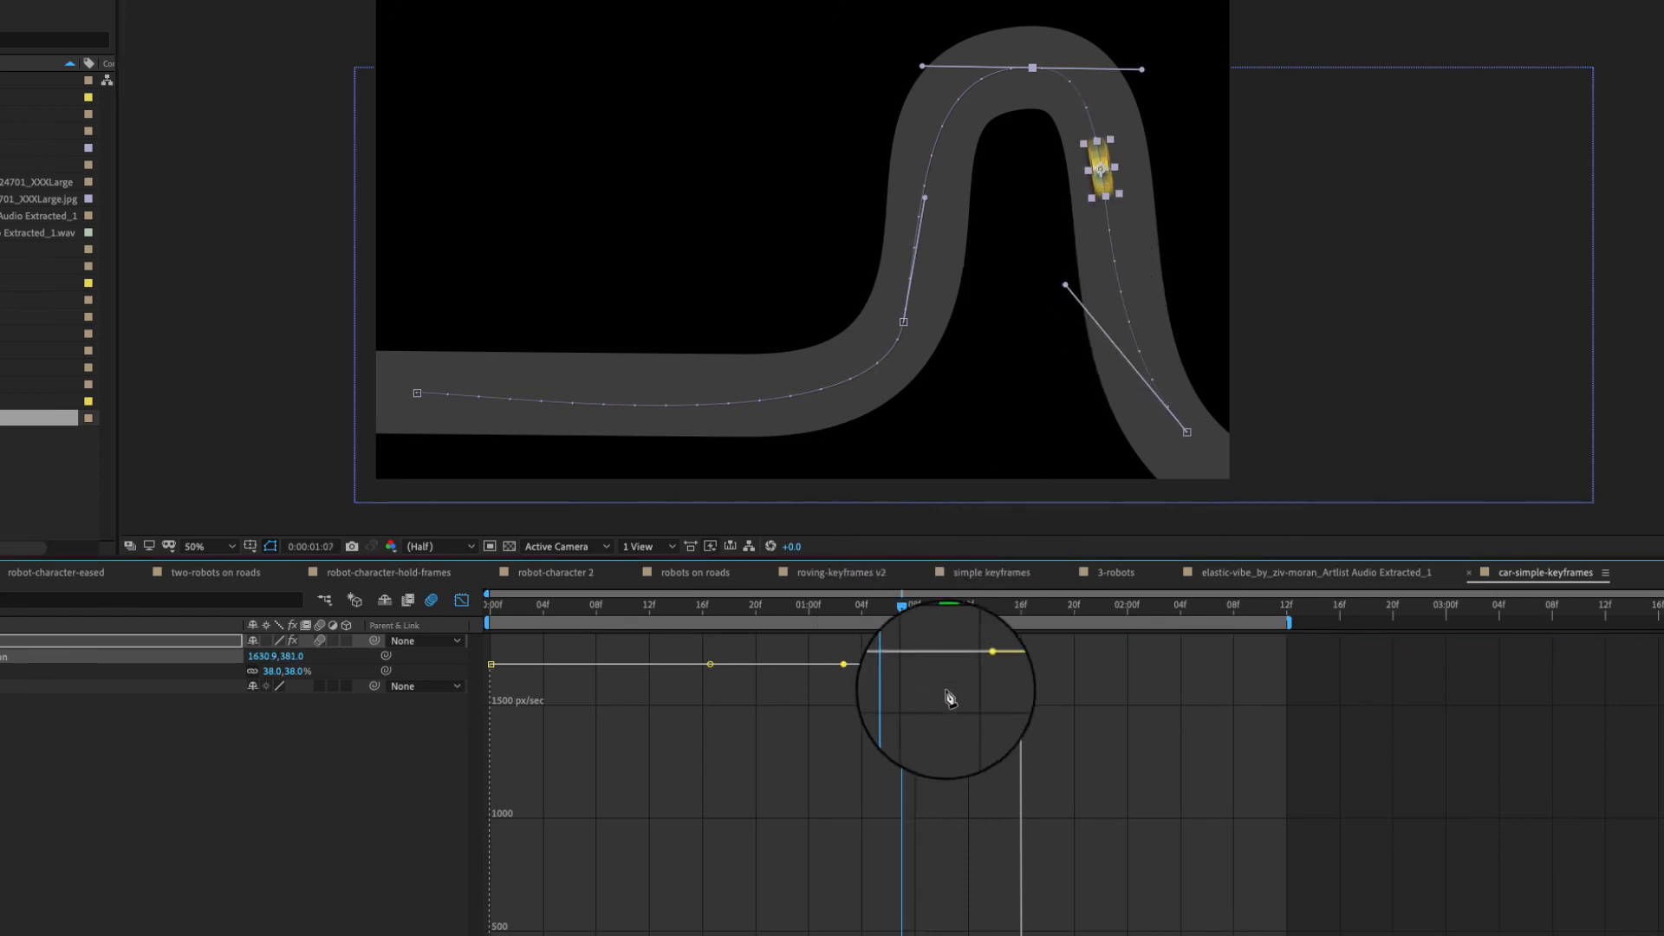
# Step: Ease the final Position keyframe to 0 px/sec with its influence reaching back to 0:00:00:20, and play the animation from the start
pyautogui.moveTo(926, 935); pyautogui.dragTo(759, 875)
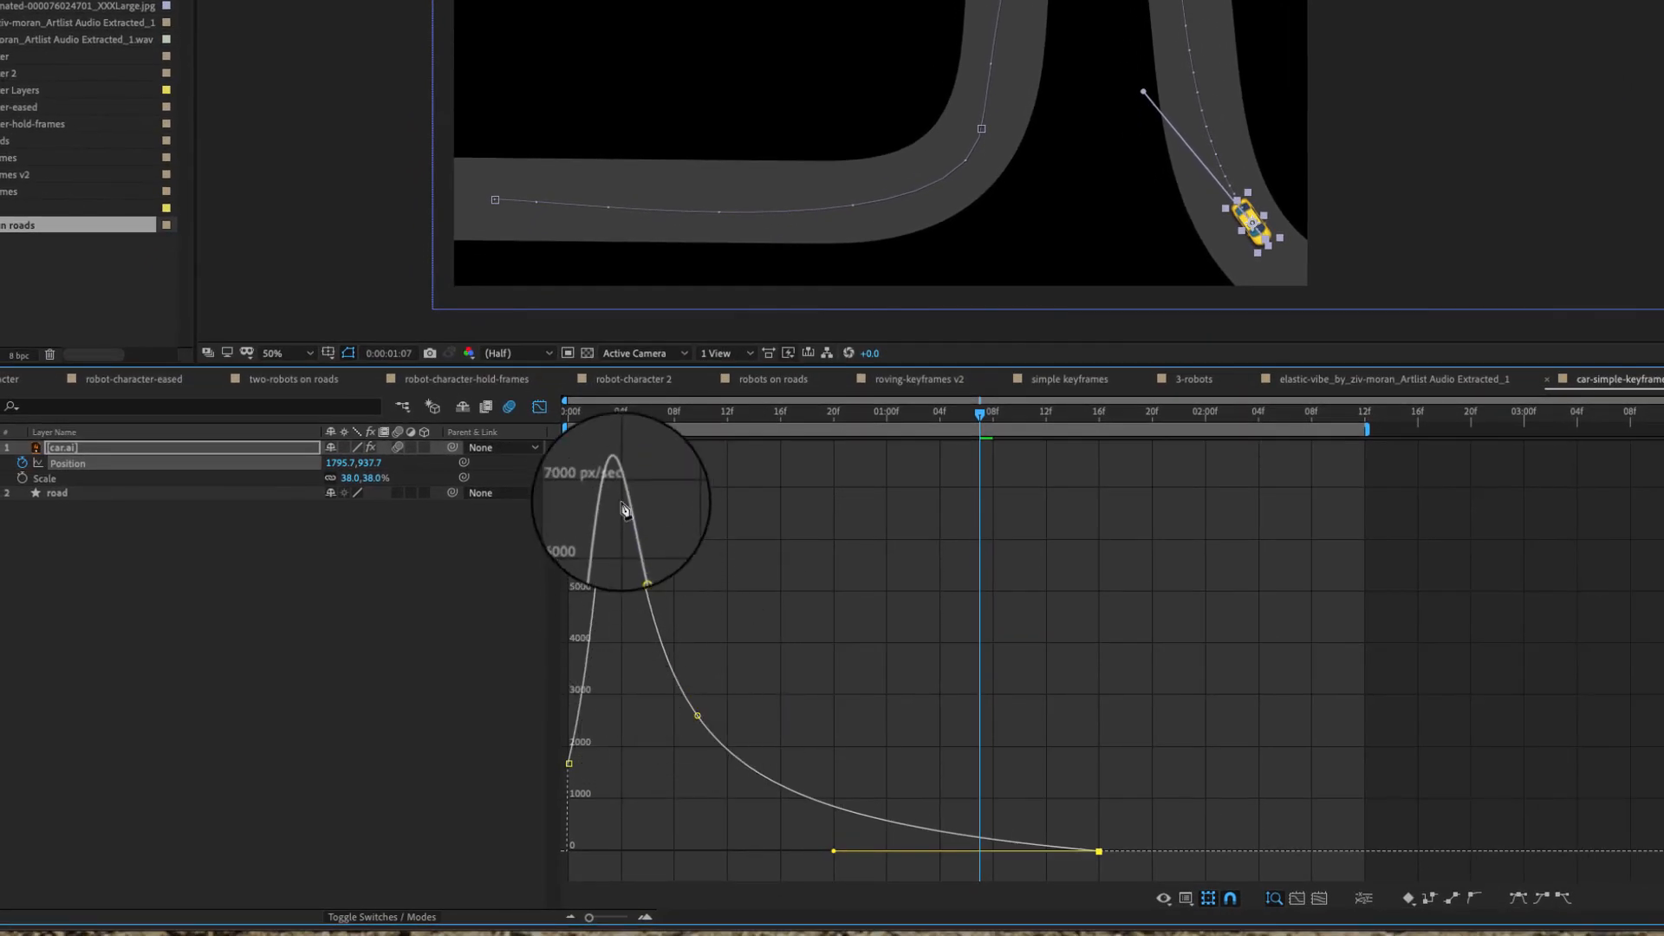
pyautogui.moveTo(679, 422); pyautogui.dragTo(547, 427)
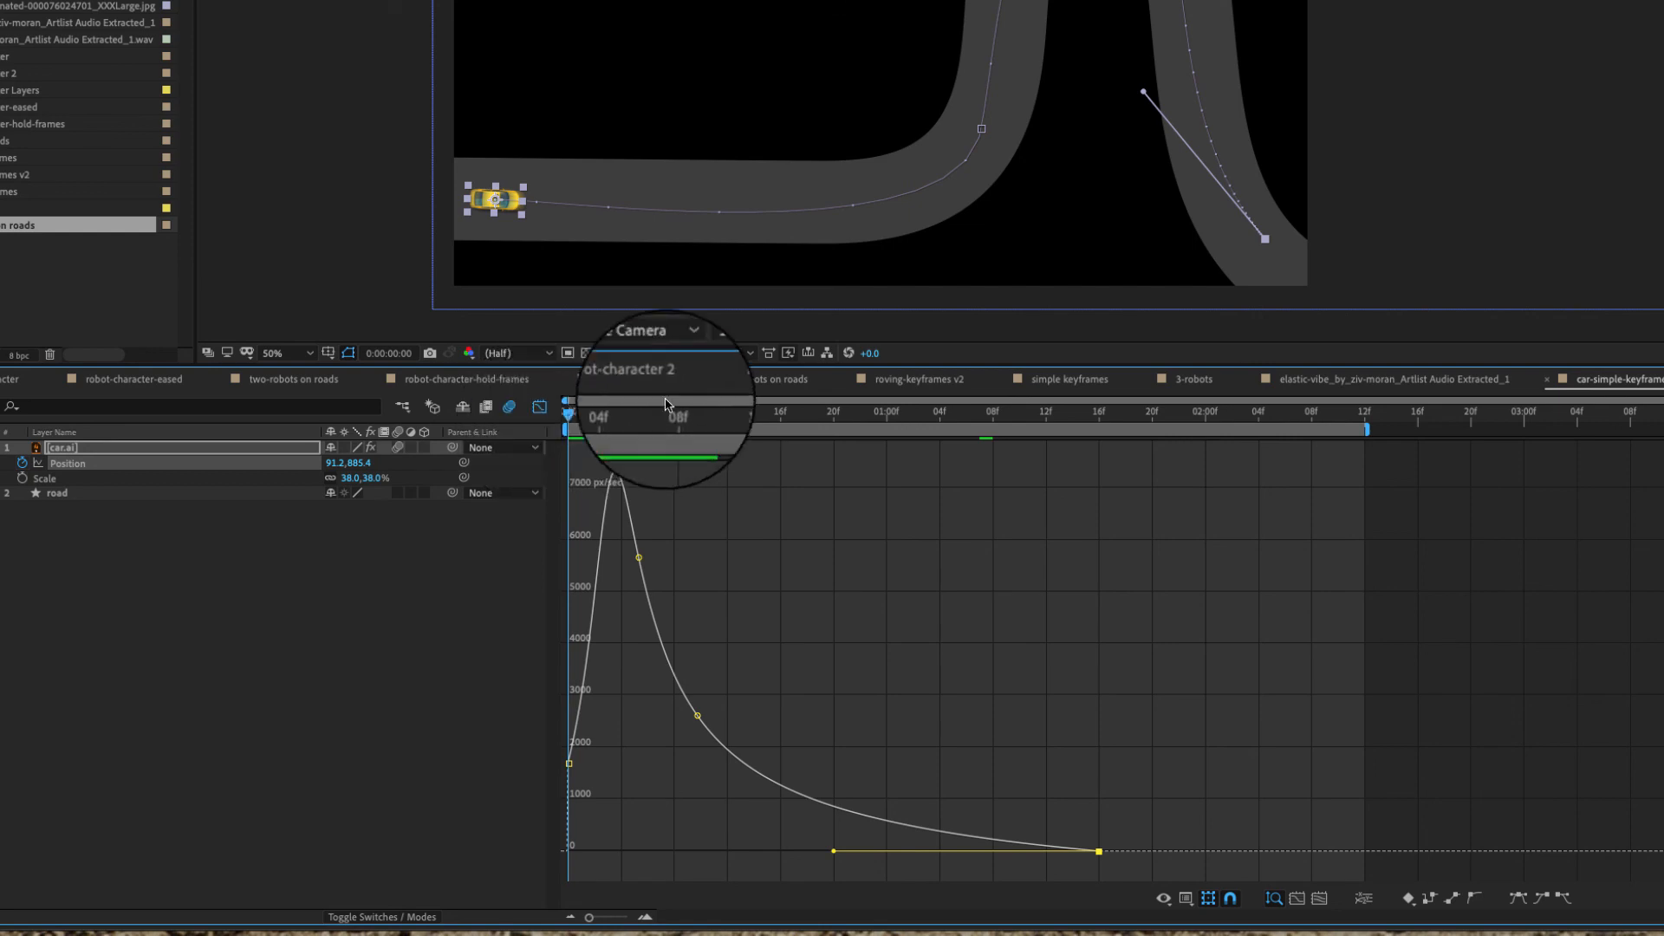
pyautogui.press('space')
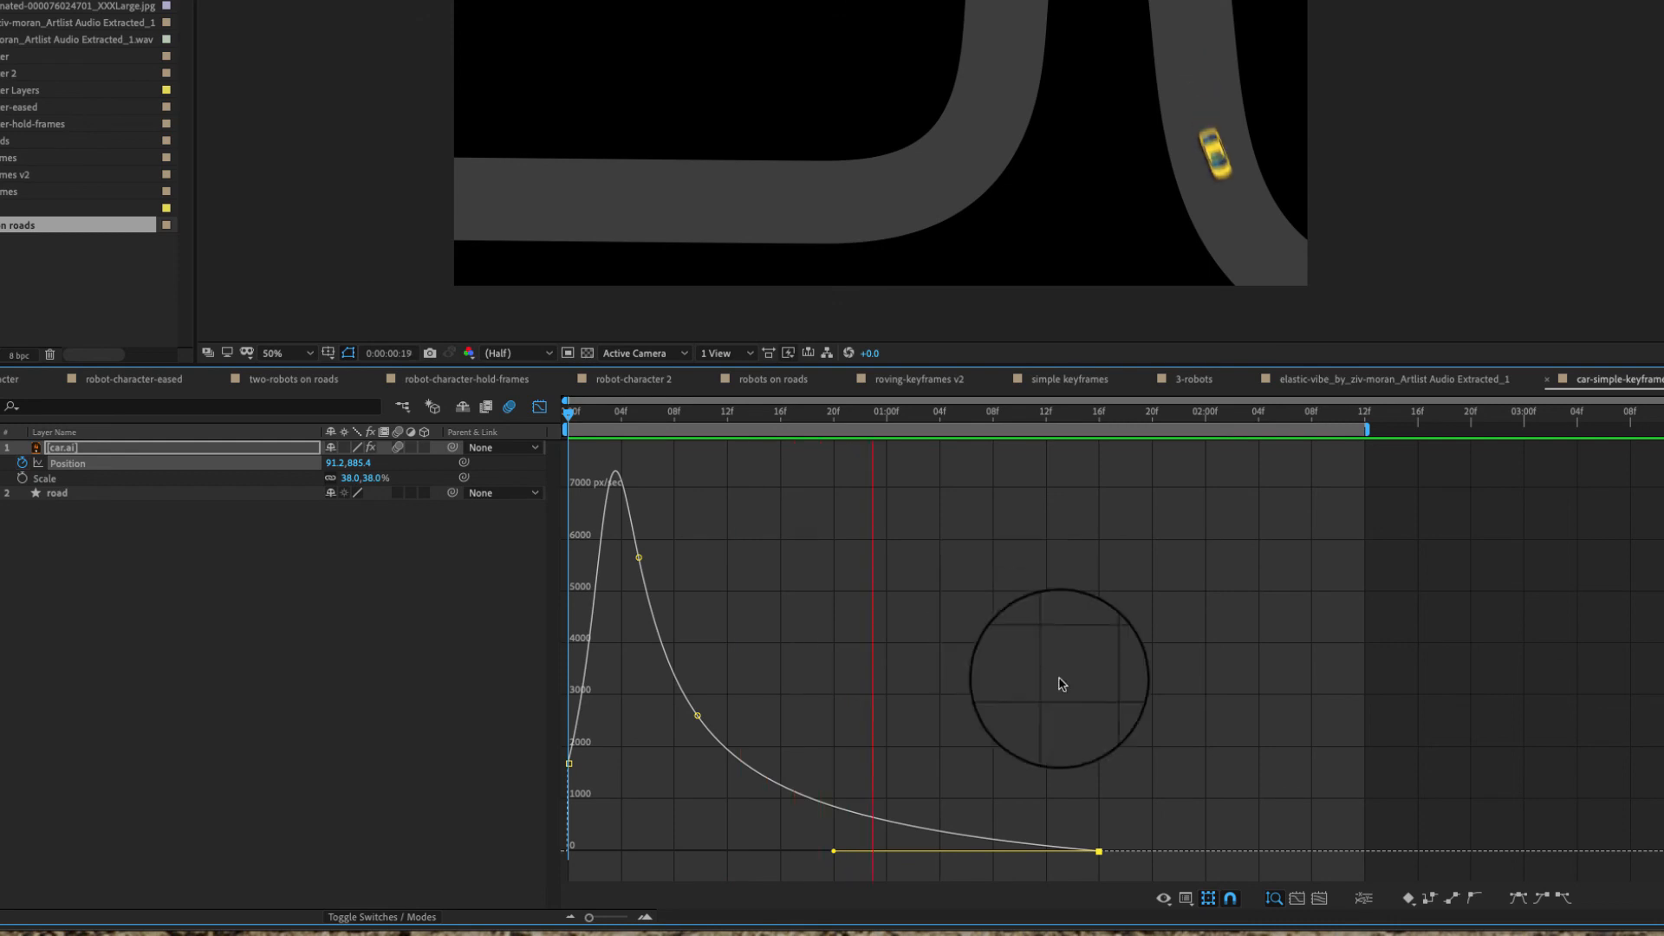
pyautogui.press('space')
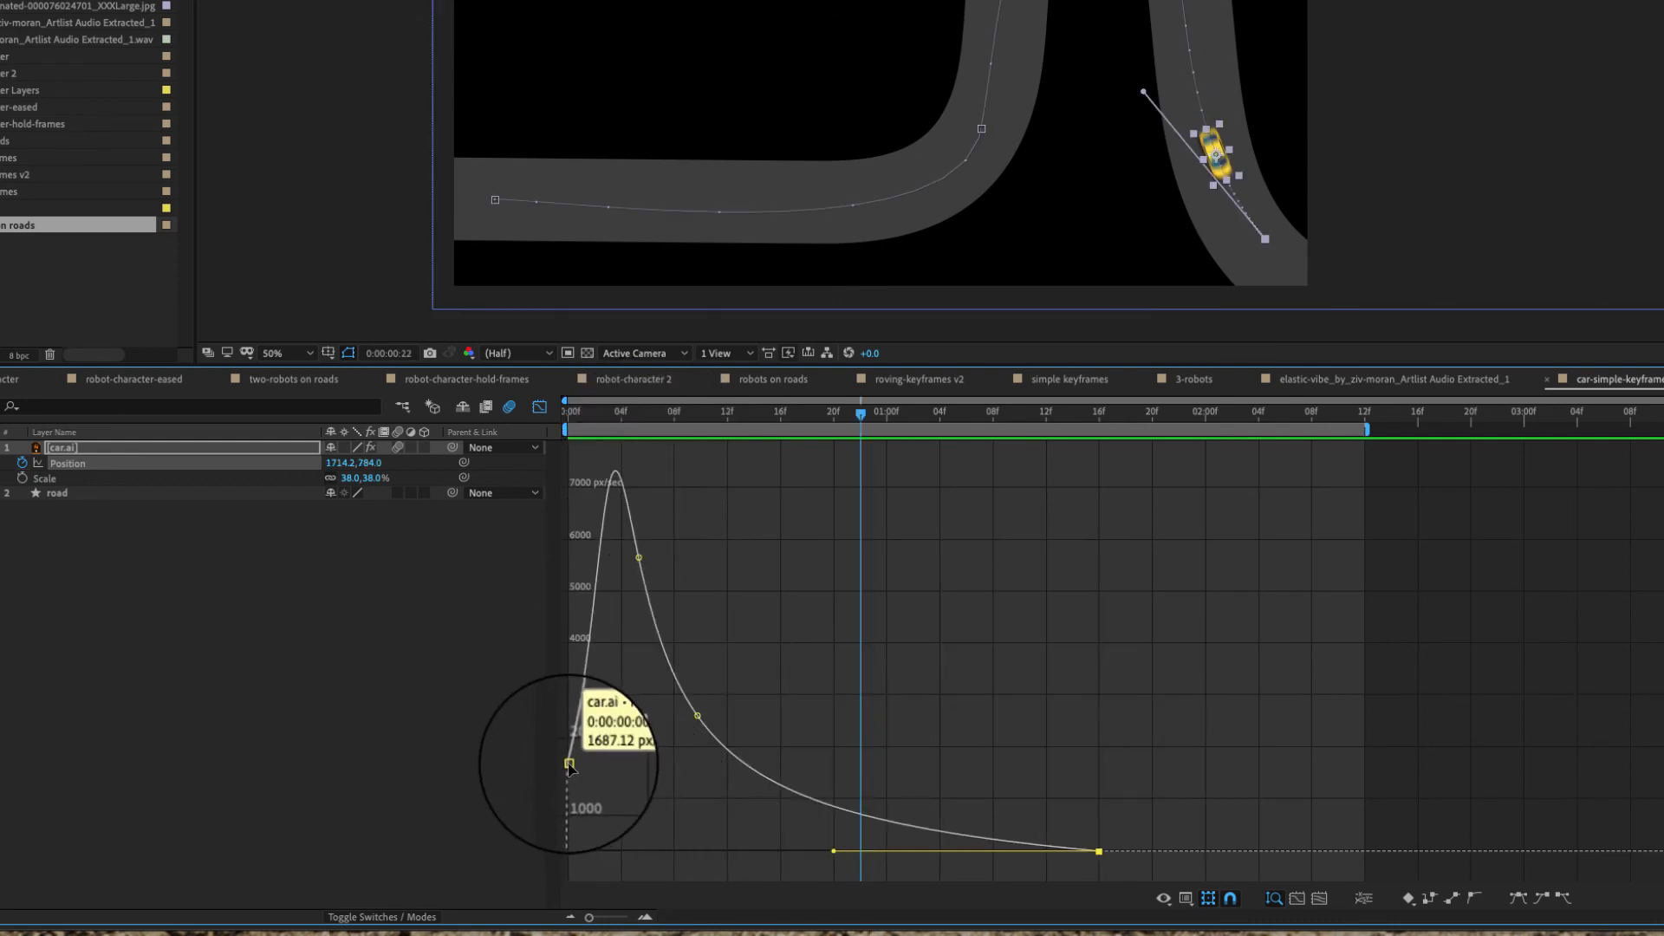
# Step: Ease the first Position keyframe to 0 px/sec with its influence extending to about 0:00:00:20, and play the animation
pyautogui.moveTo(570, 765); pyautogui.dragTo(832, 852)
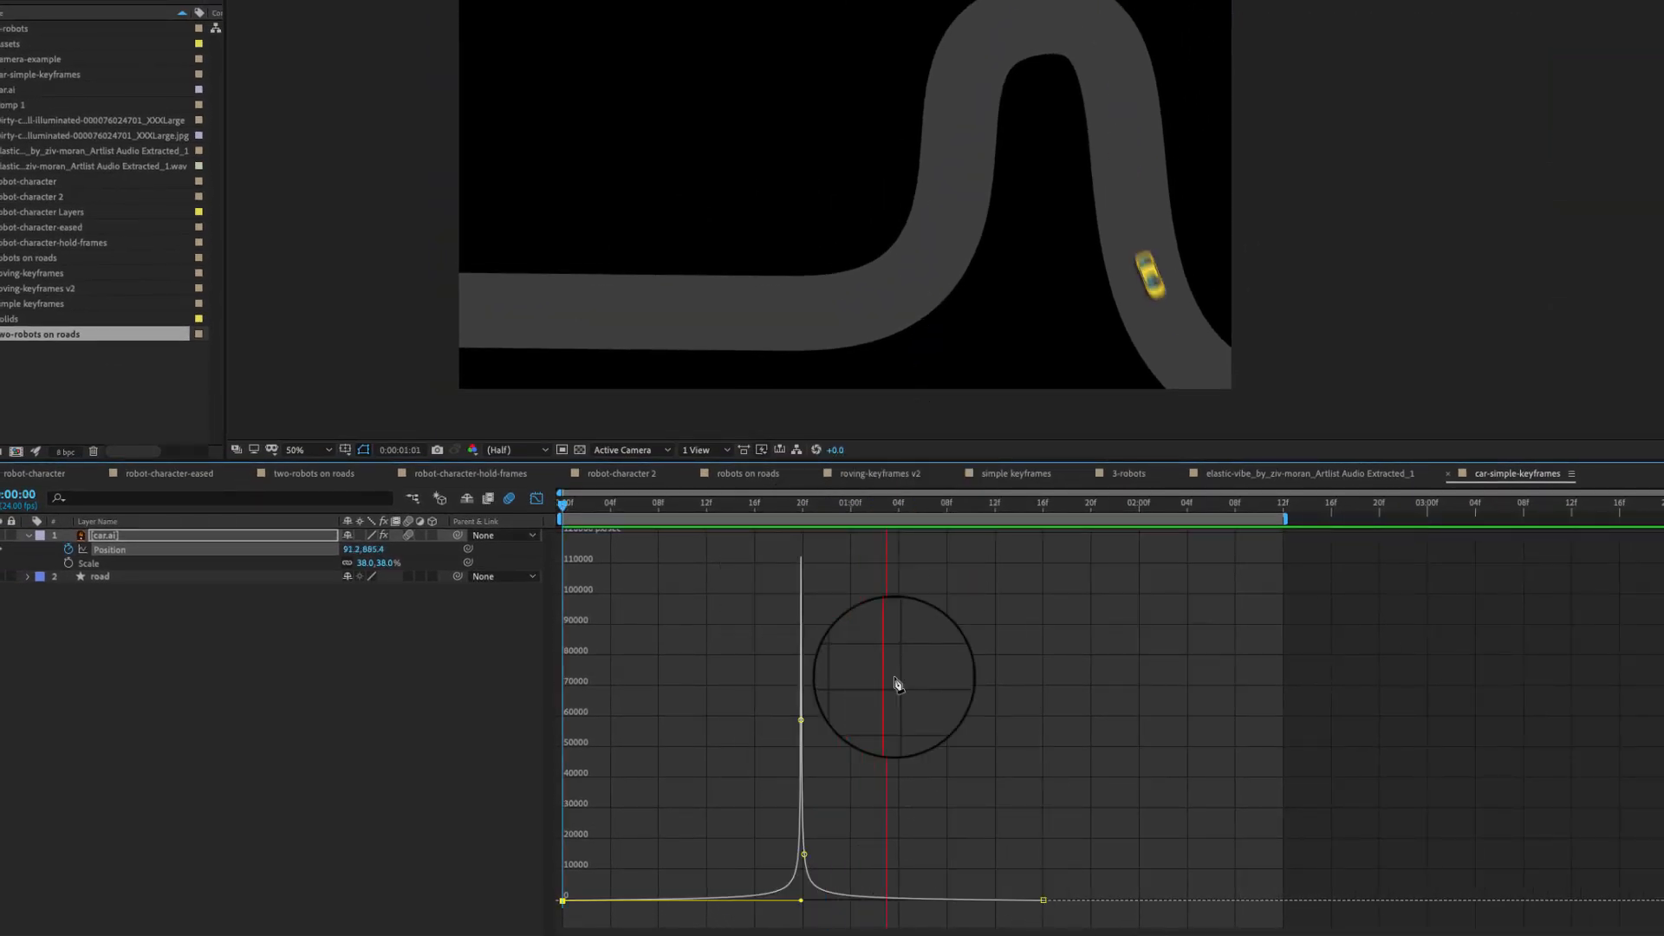
pyautogui.press('space')
# Step: Reshape the speed curve with the first keyframe's influence ending at about 0:00:00:11 and the last keyframe's at about 0:00:01:02
pyautogui.click(1043, 901)
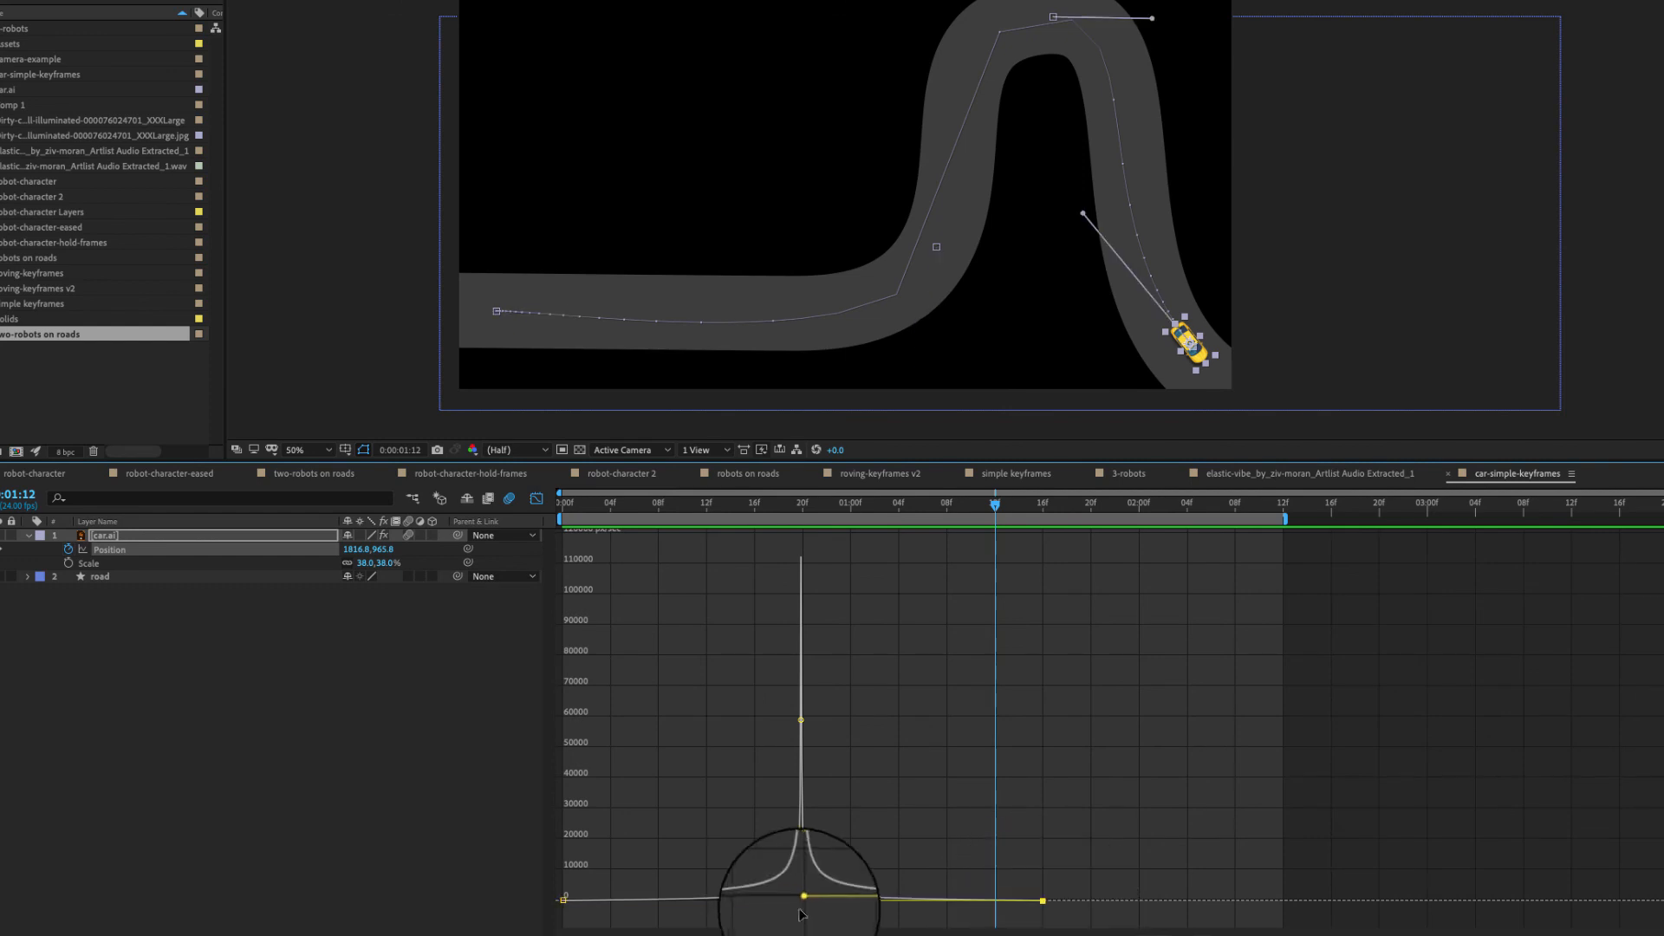
pyautogui.moveTo(801, 905); pyautogui.dragTo(946, 901)
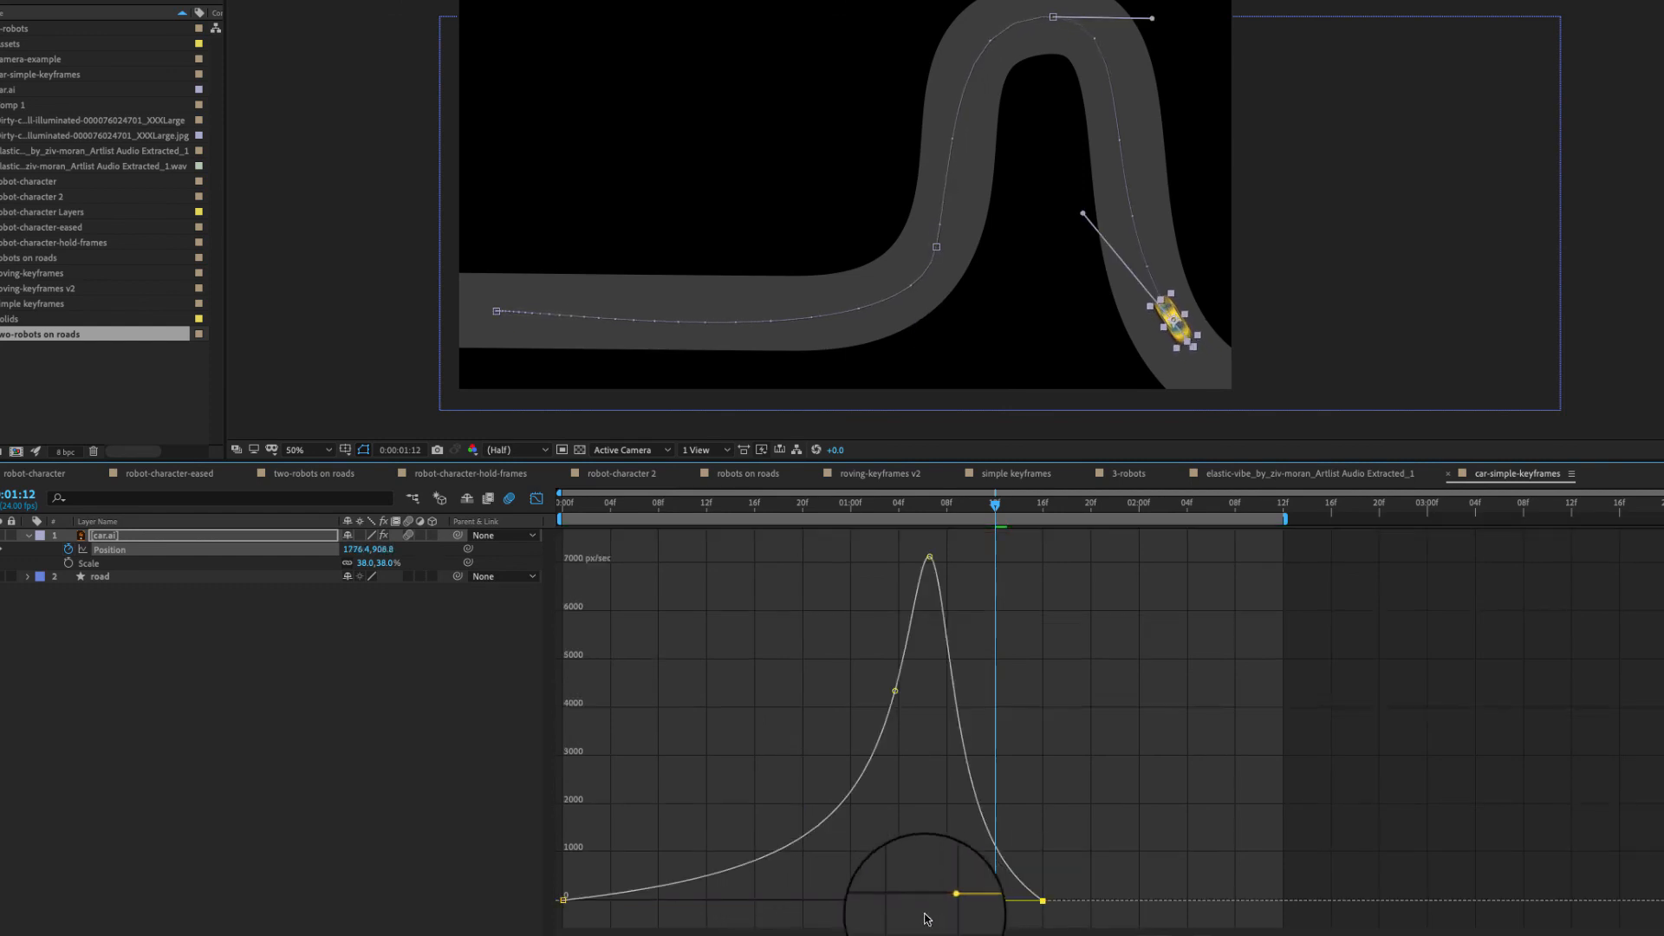
pyautogui.moveTo(548, 895); pyautogui.dragTo(692, 900)
pyautogui.moveTo(798, 503)
pyautogui.mouseDown()
pyautogui.moveTo(679, 502)
pyautogui.moveTo(973, 506)
pyautogui.moveTo(802, 506)
pyautogui.mouseUp()
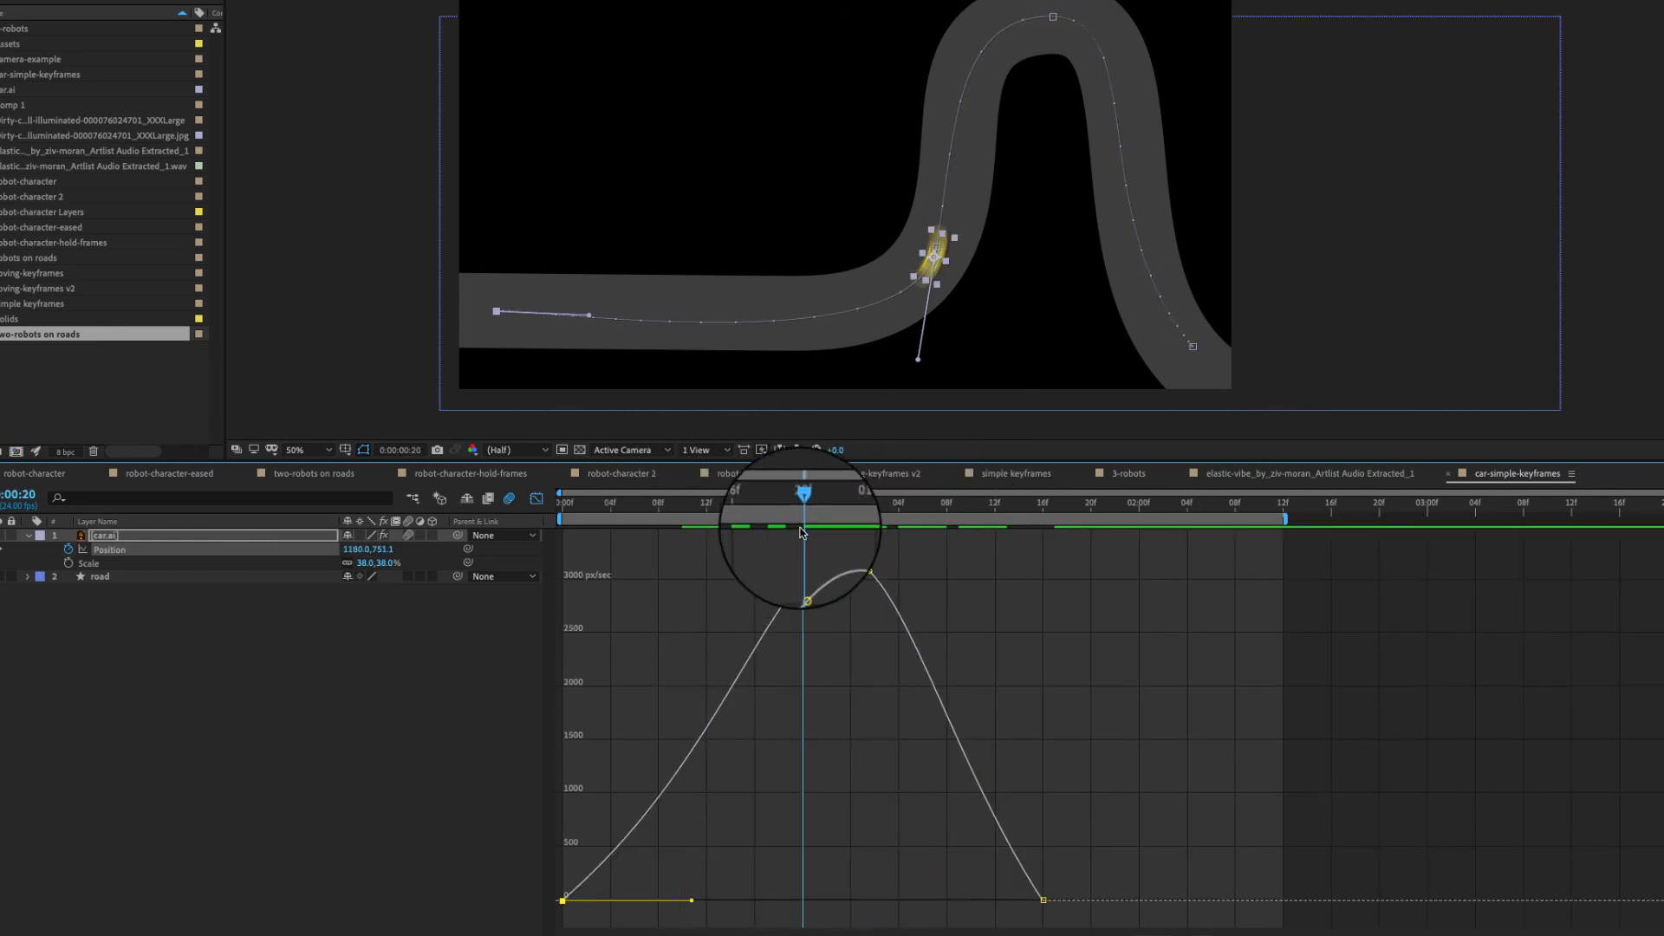
pyautogui.moveTo(1044, 920); pyautogui.dragTo(871, 901)
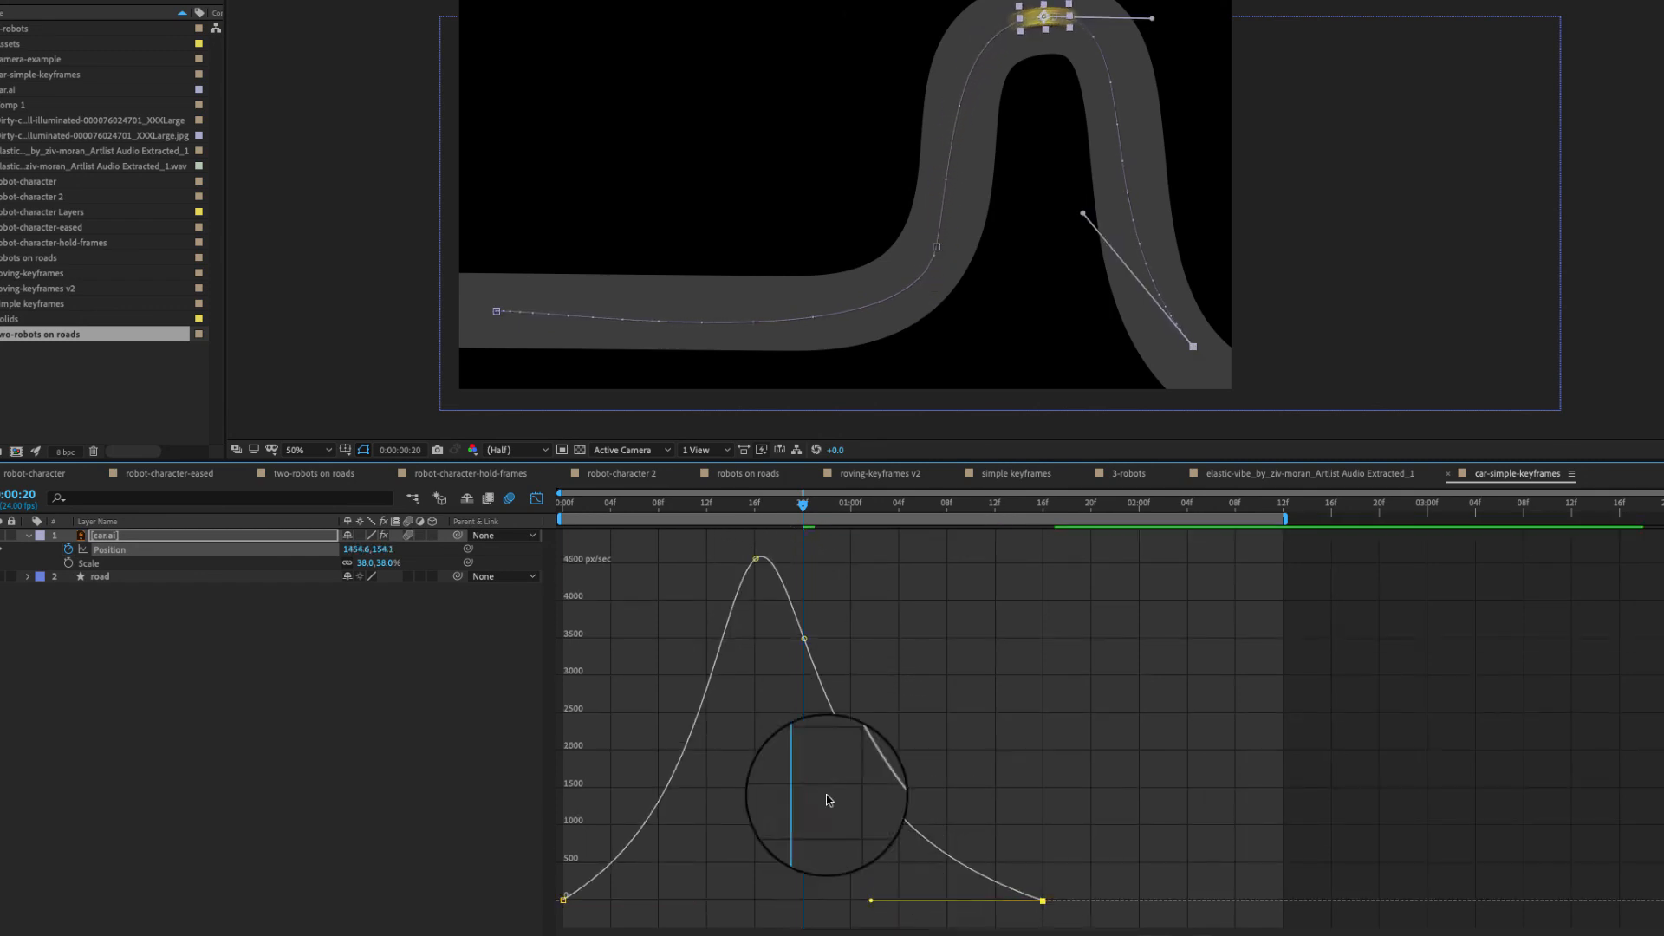
# Step: Play the eased animation from 0:00:00:00 and compare the car's movement with the speed curve up to 0:00:00:17
pyautogui.moveTo(778, 515); pyautogui.dragTo(527, 513)
pyautogui.press('space')
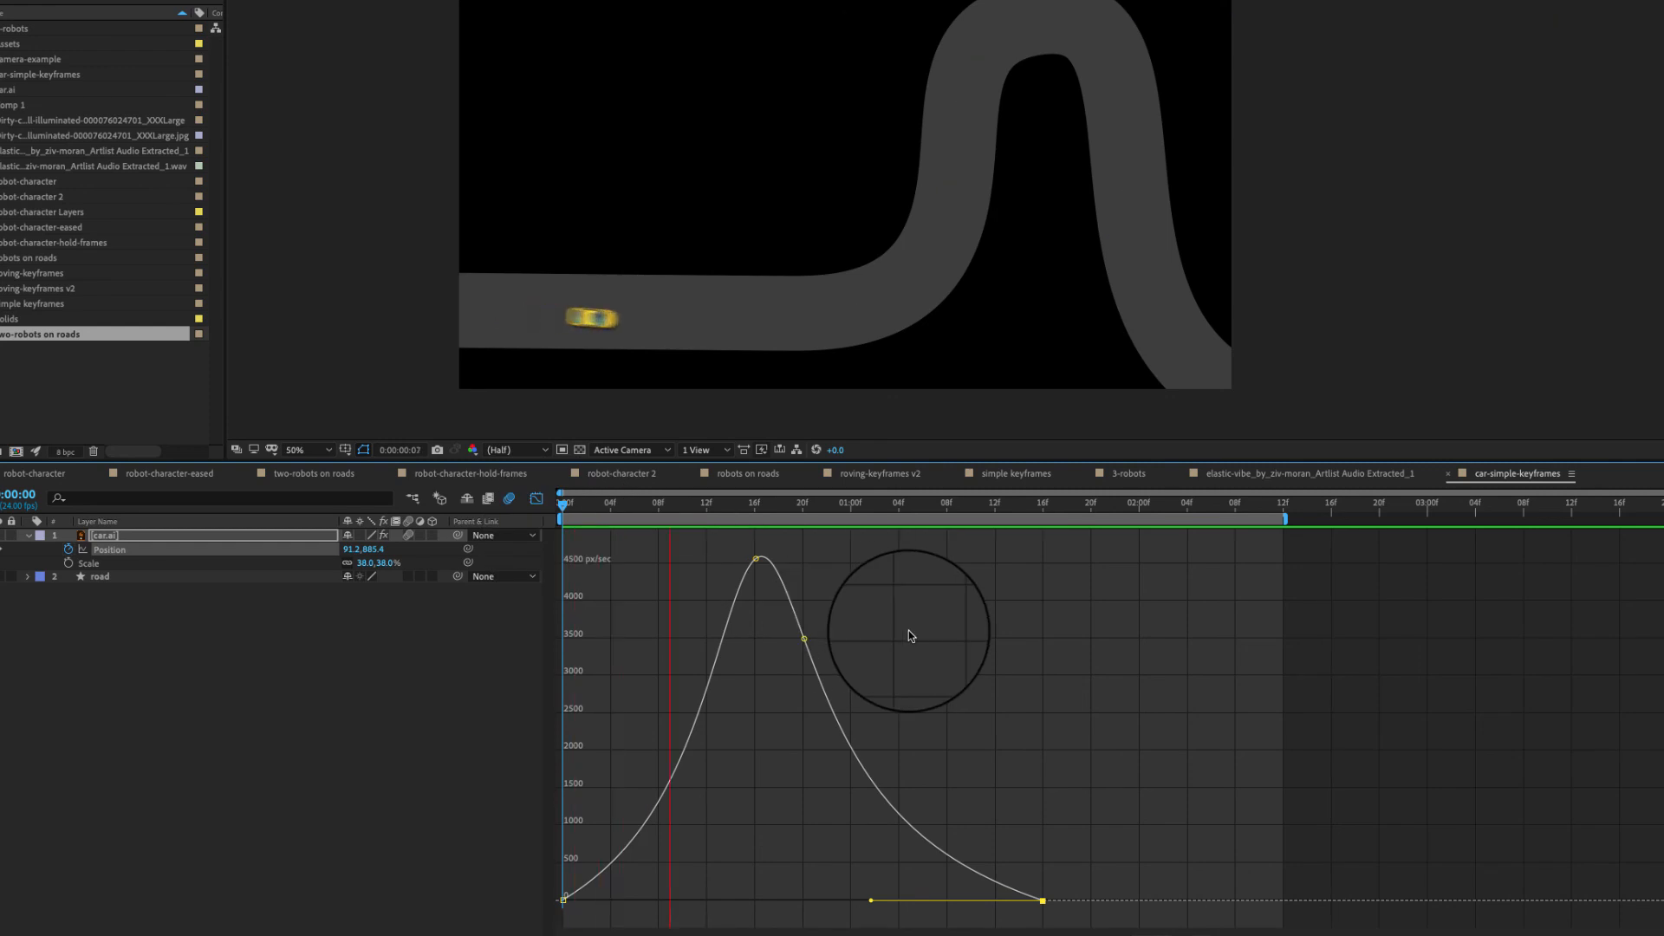
pyautogui.click(769, 513)
pyautogui.moveTo(769, 516); pyautogui.dragTo(676, 517)
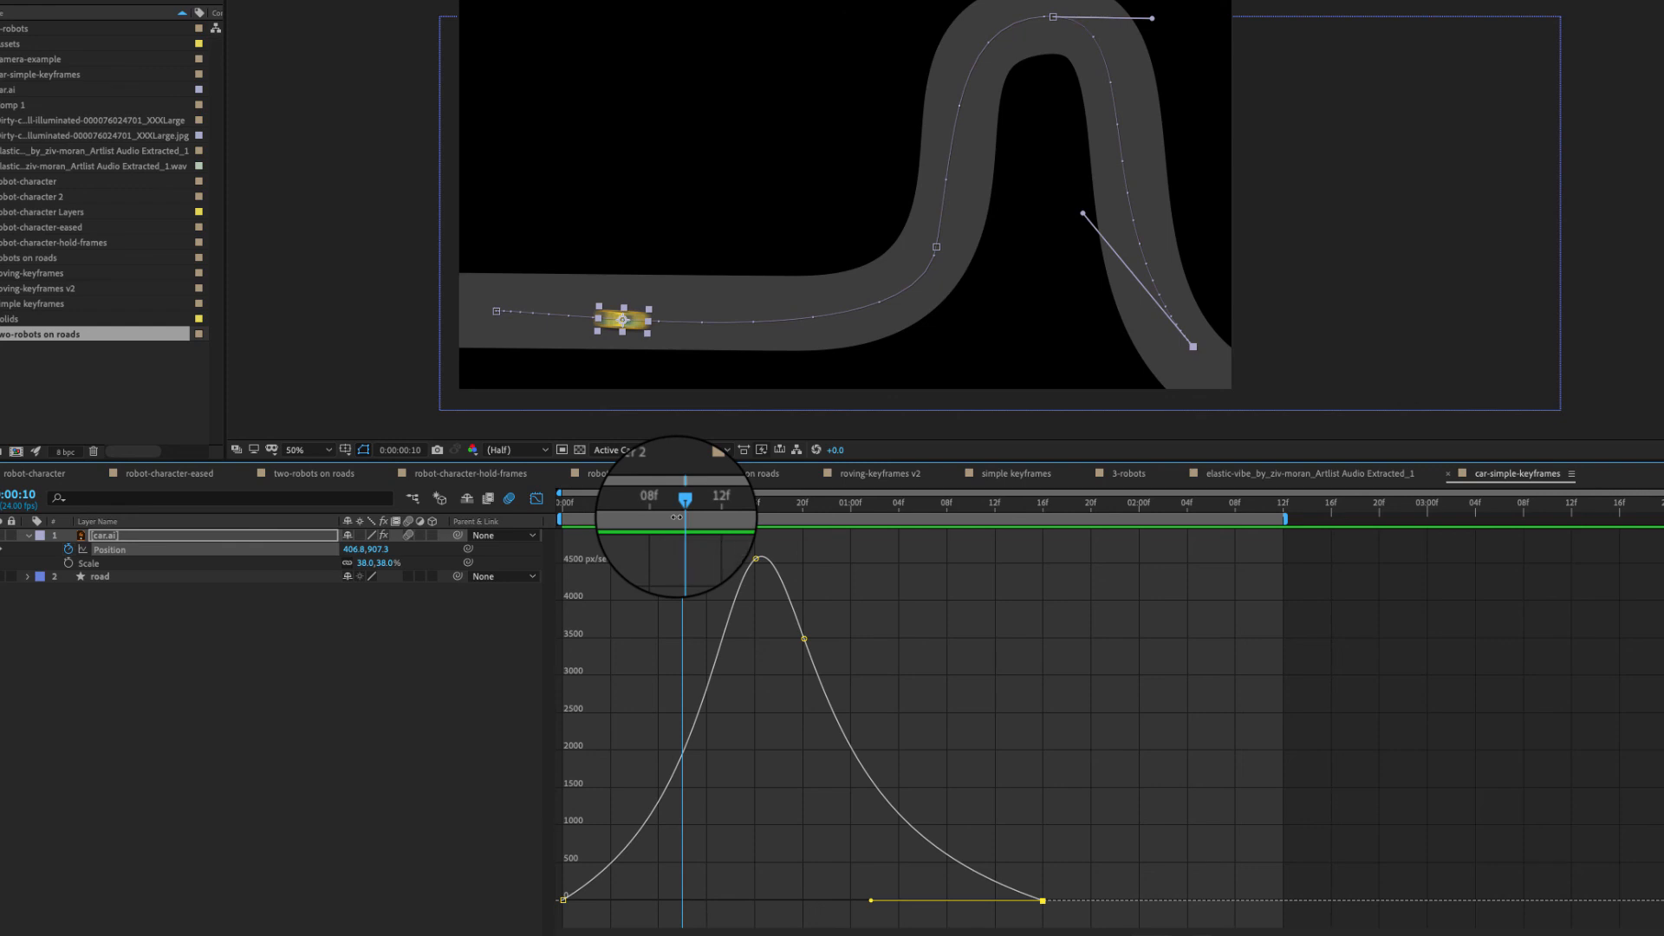
pyautogui.click(766, 504)
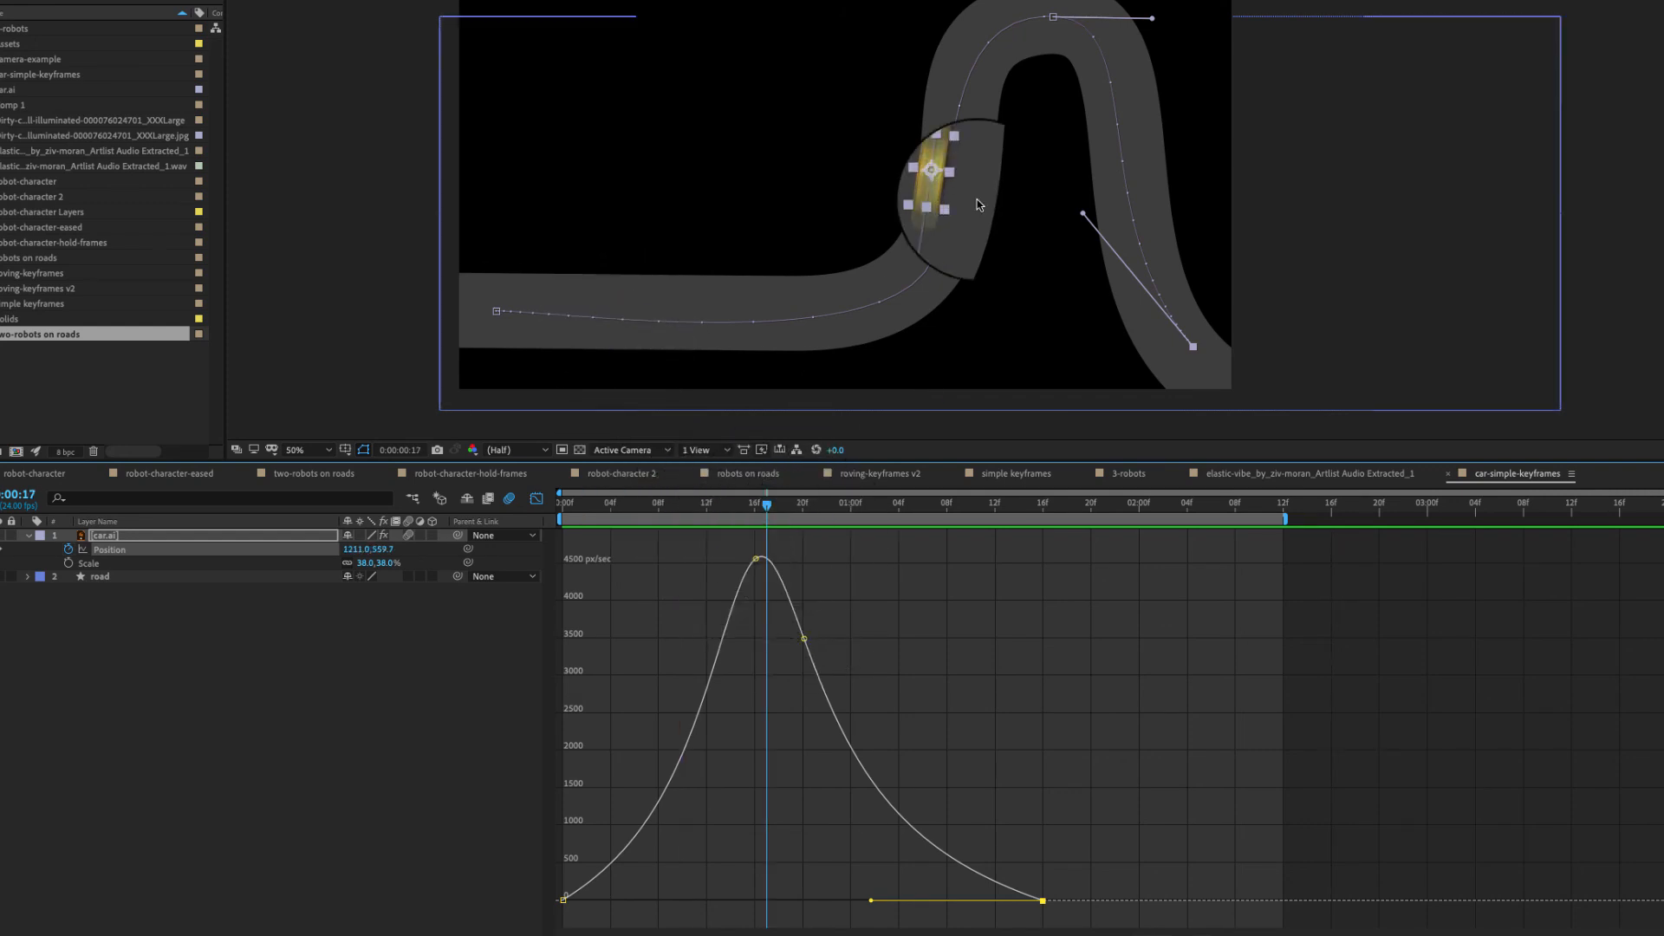
# Step: Adjust the top and start path points and the lower-bend handle on the road, and scrub back to 0:00:00:01
pyautogui.moveTo(1052, 18); pyautogui.dragTo(1029, 18)
pyautogui.moveTo(497, 311); pyautogui.dragTo(476, 314)
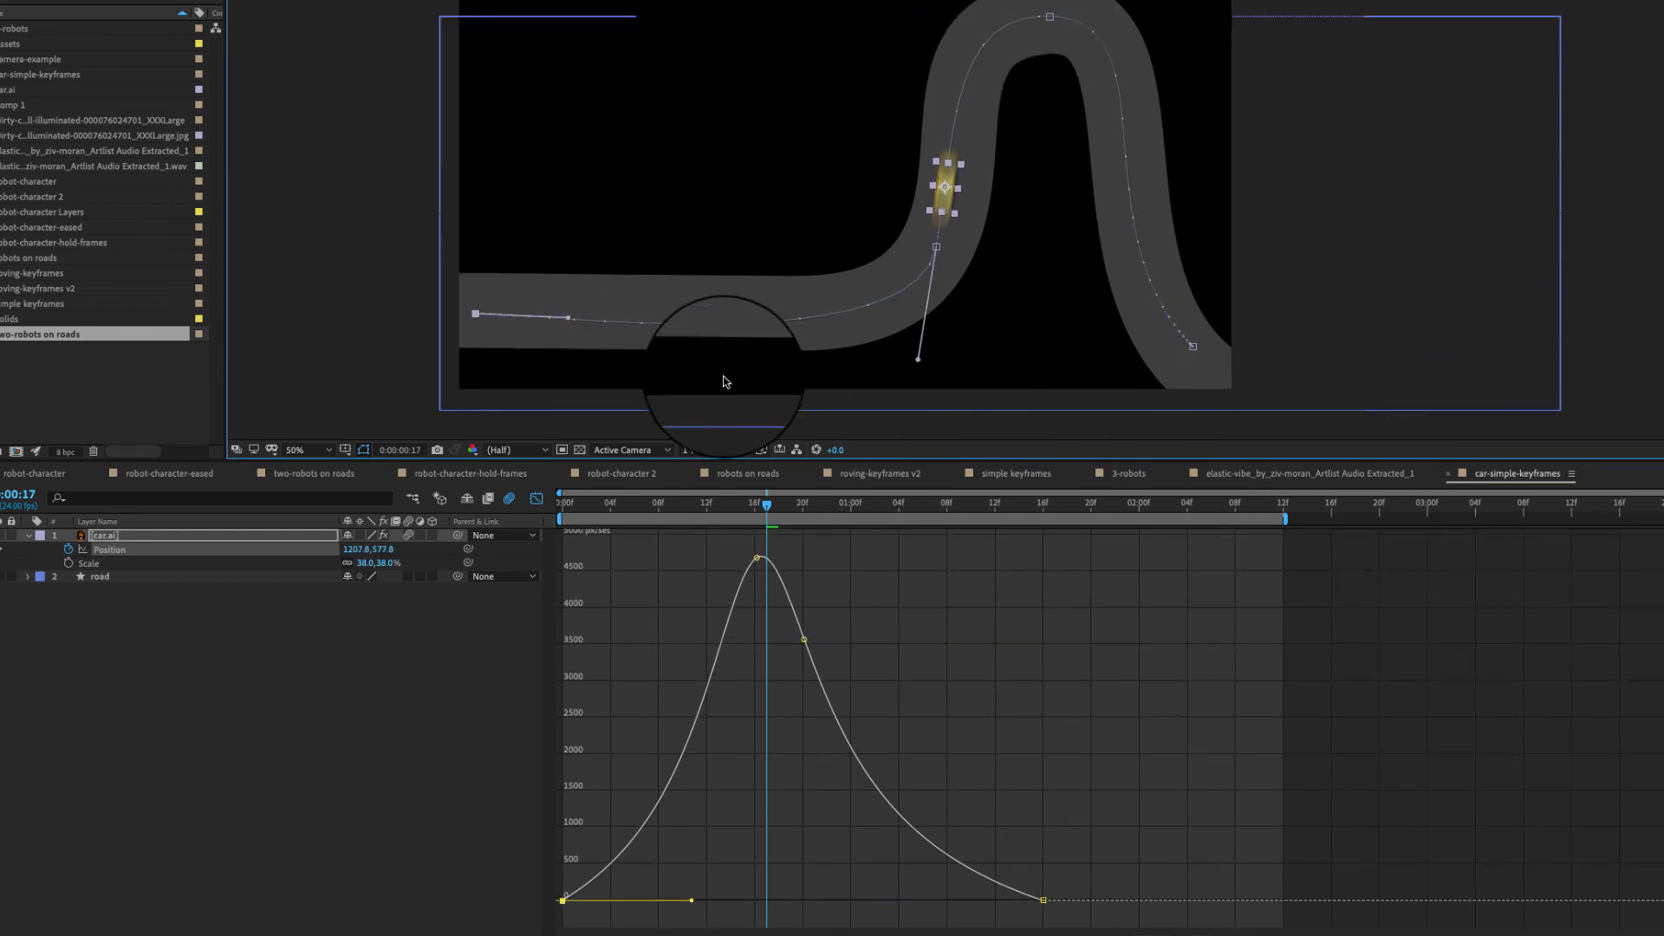
pyautogui.moveTo(919, 362); pyautogui.dragTo(894, 351)
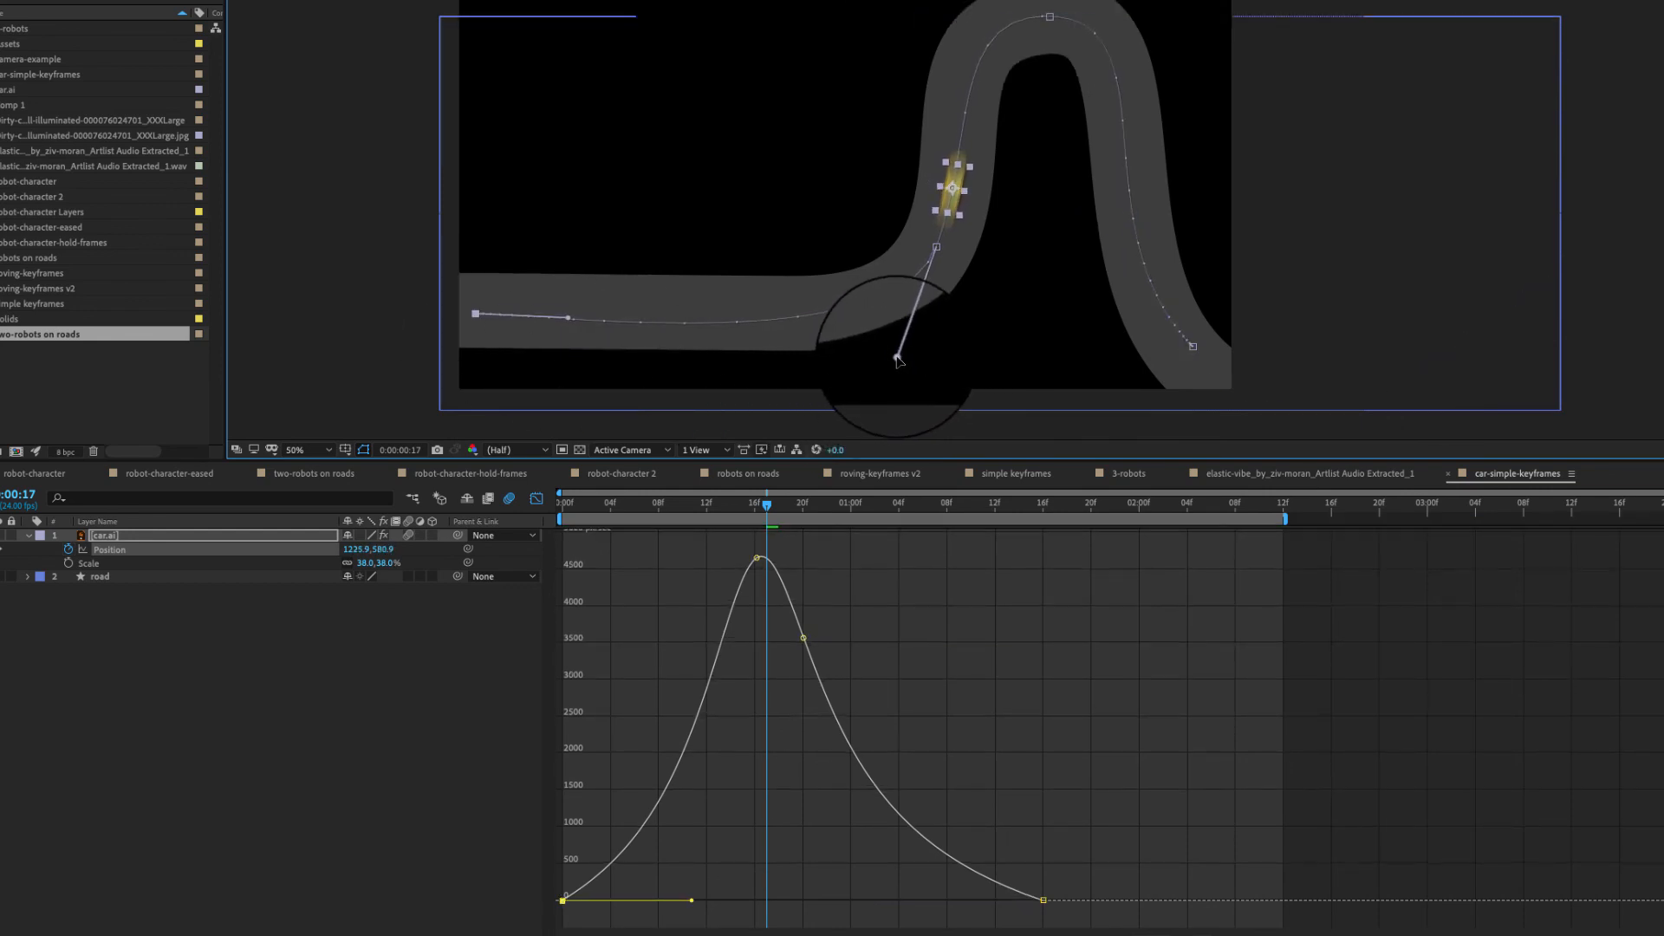
pyautogui.moveTo(766, 504); pyautogui.dragTo(579, 510)
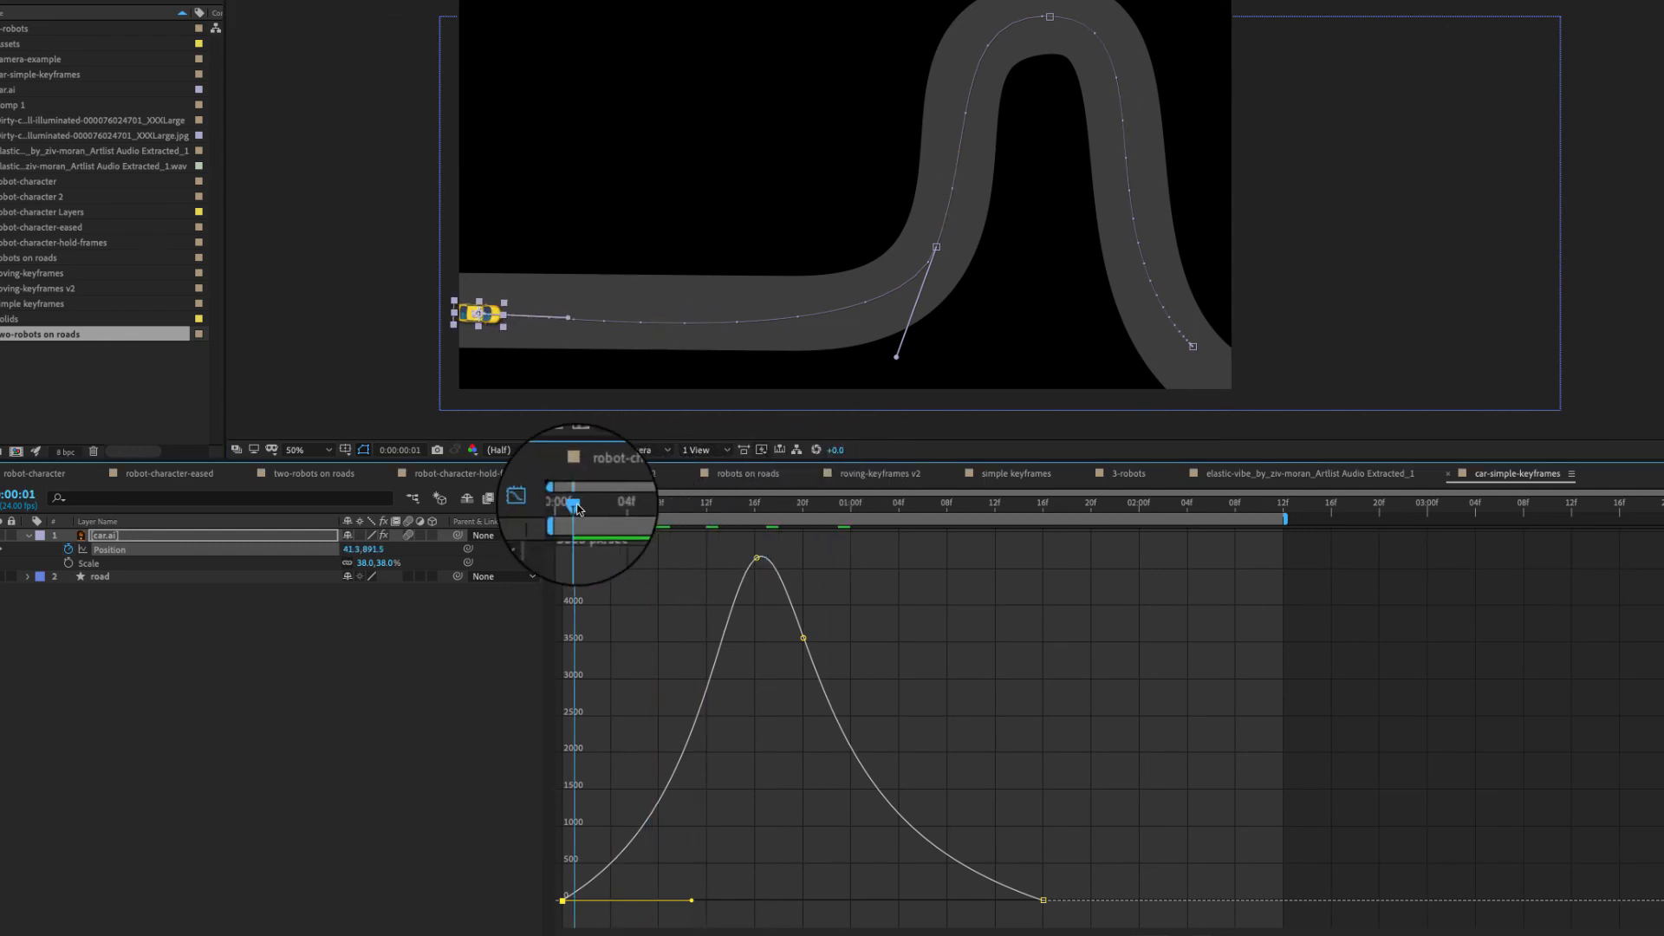